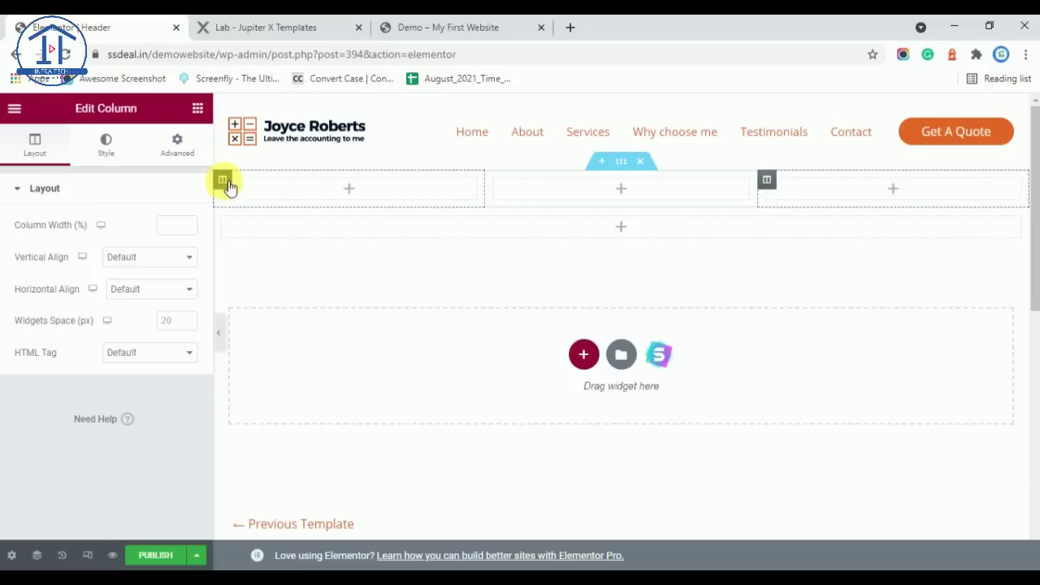
Step: Set the width of the first column in the three-column row below the header menu to 50%
{"action": "left_click", "coordinate": [224, 181]}
{"action": "left_click", "coordinate": [175, 225]}
{"action": "type", "text": "50"}
{"action": "left_click", "coordinate": [631, 179]}
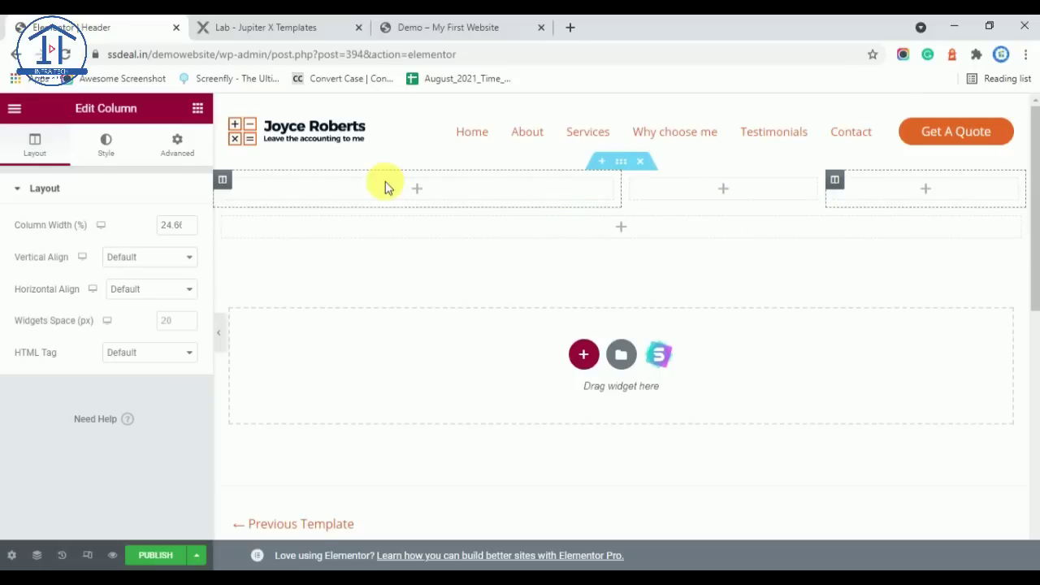
{"action": "left_click", "coordinate": [655, 216]}
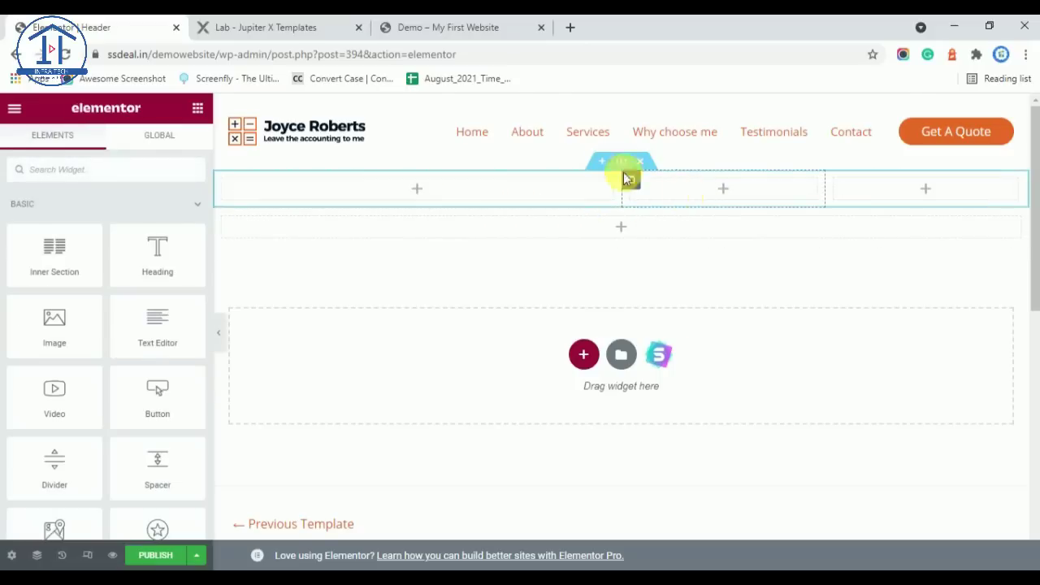
Step: Compare the header's three-column row with the contact bar above the menu on the Lab - Jupiter X Templates page
{"action": "left_click", "coordinate": [426, 27]}
{"action": "left_click", "coordinate": [275, 27]}
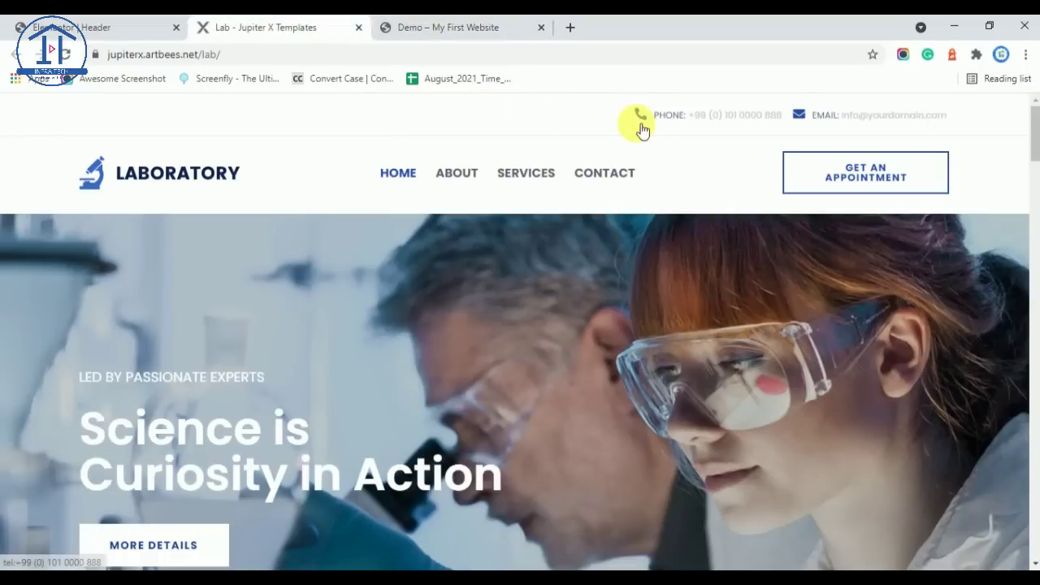
{"action": "left_click", "coordinate": [91, 24]}
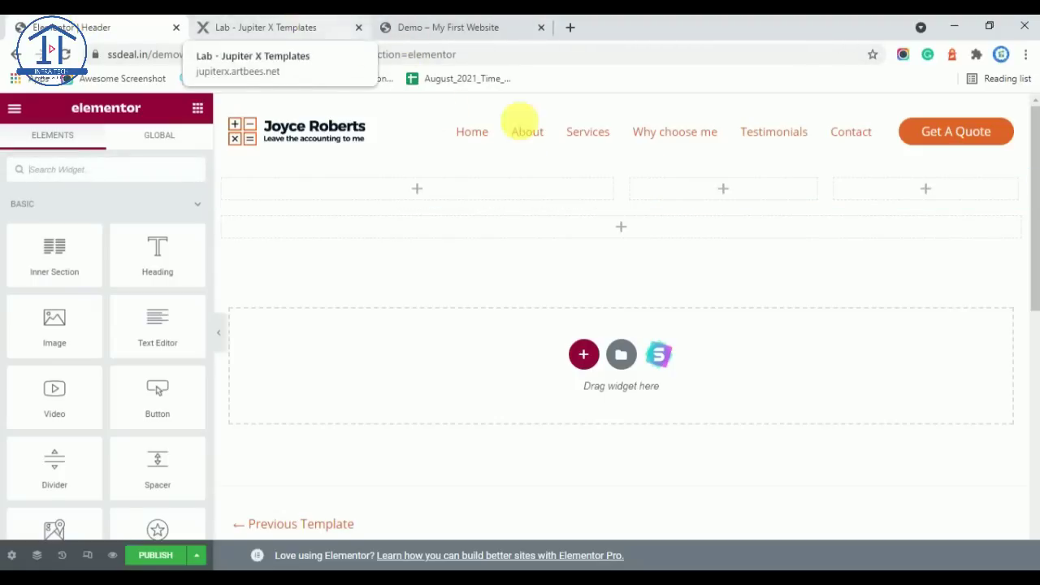
{"action": "left_click", "coordinate": [364, 20]}
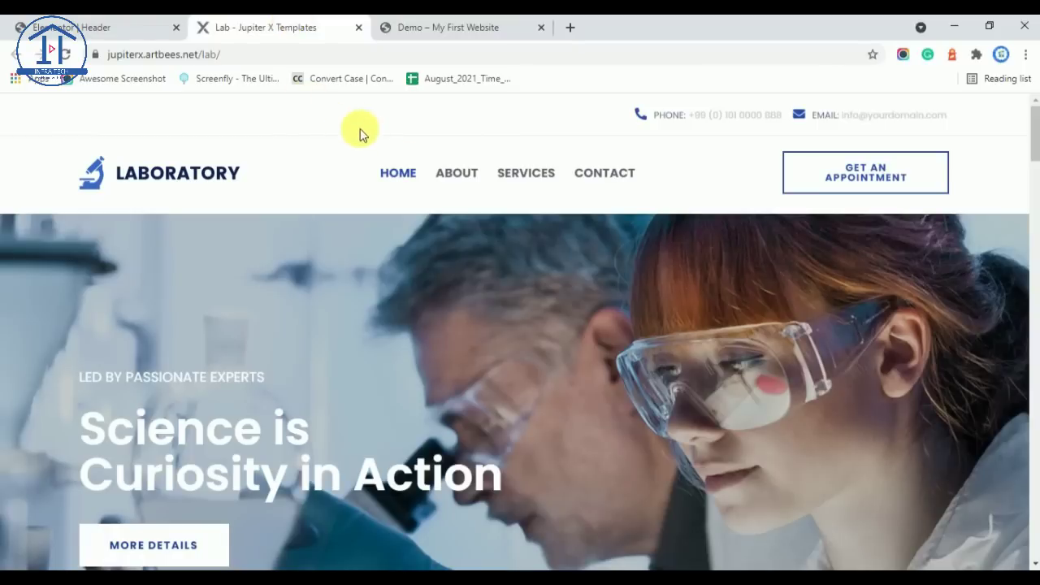
{"action": "left_click", "coordinate": [117, 22]}
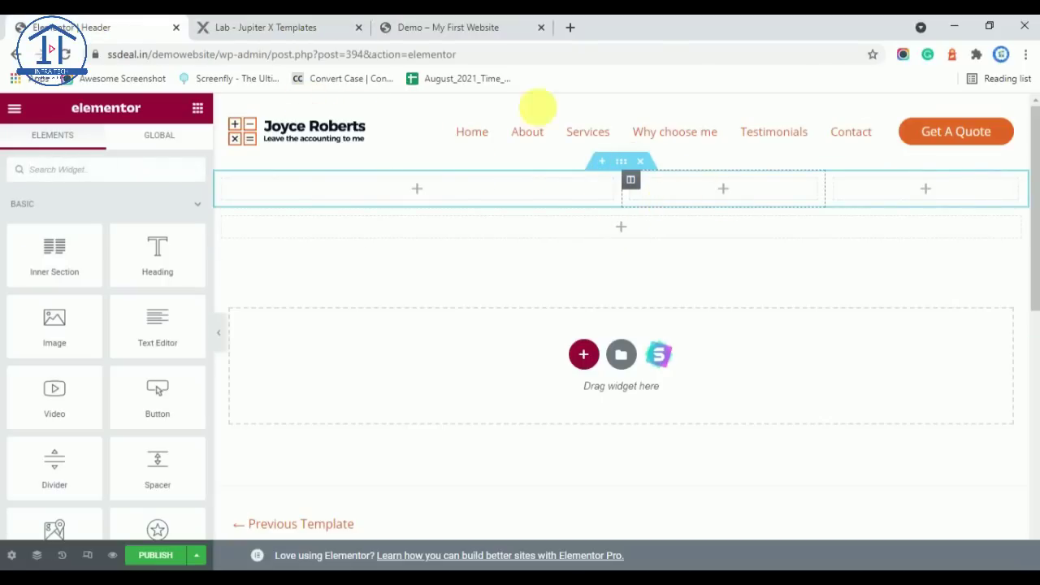
{"action": "left_click", "coordinate": [302, 25]}
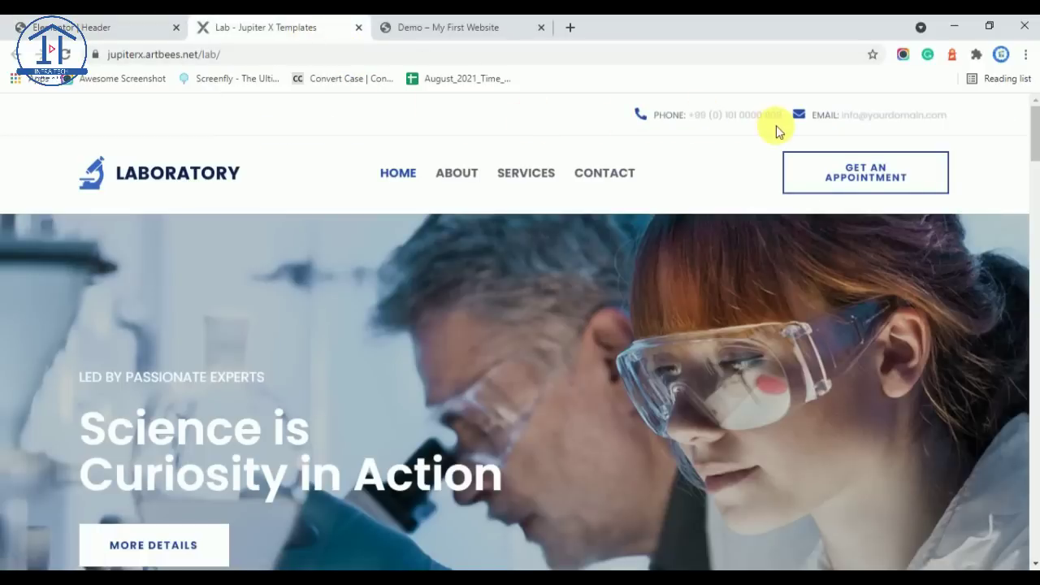
{"action": "left_click", "coordinate": [90, 27]}
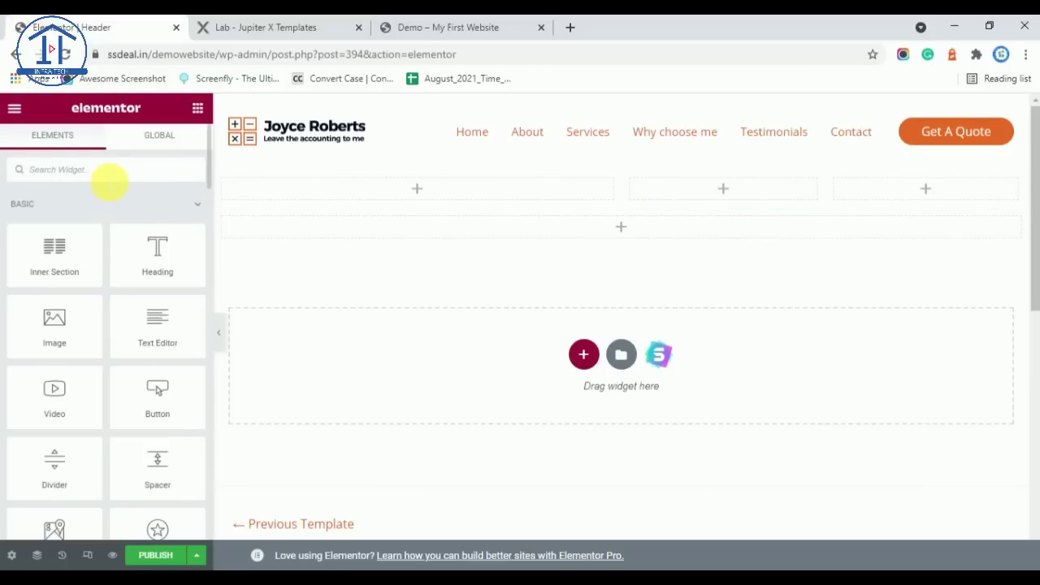
Step: Add an Icon List widget to the middle column and delete its second and third items
{"action": "left_click", "coordinate": [110, 177]}
{"action": "type", "text": "icon"}
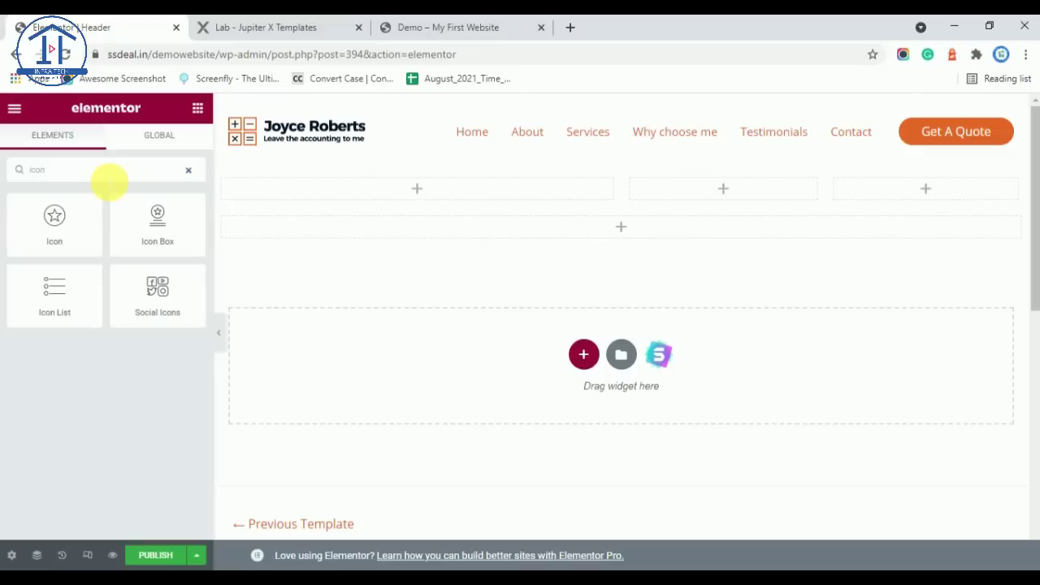
{"action": "left_click_drag", "start_coordinate": [73, 311], "coordinate": [719, 187]}
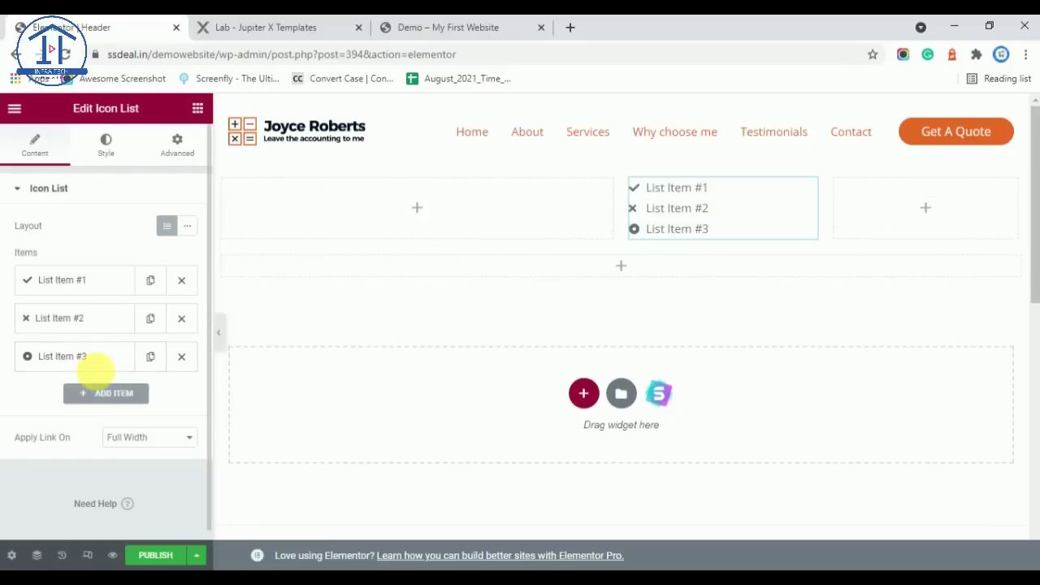
{"action": "left_click", "coordinate": [197, 325]}
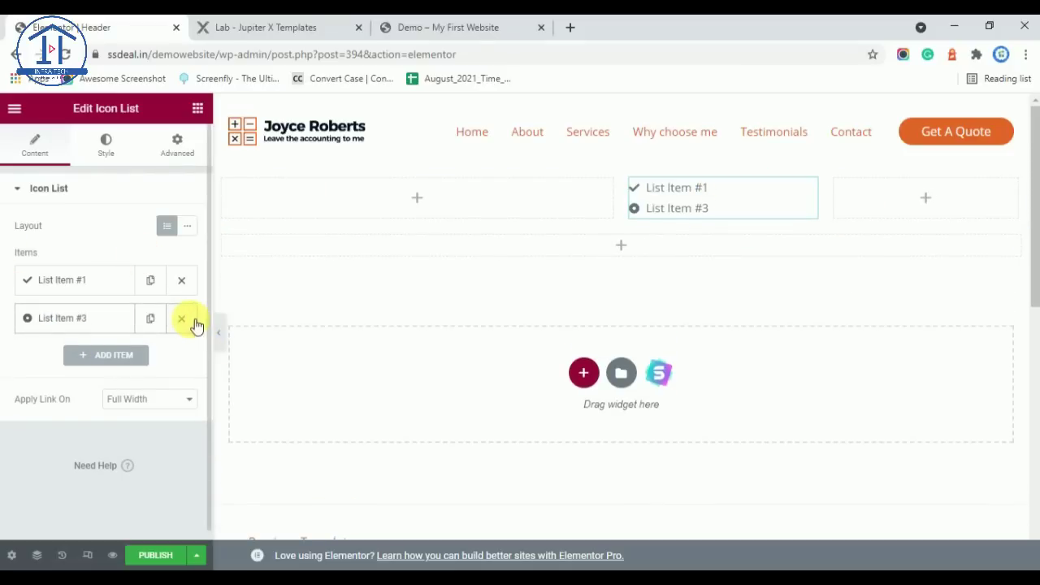
{"action": "left_click", "coordinate": [195, 325]}
Step: Replace the icon of the remaining list item with the phone icon from the Icon Library
{"action": "left_click", "coordinate": [65, 280]}
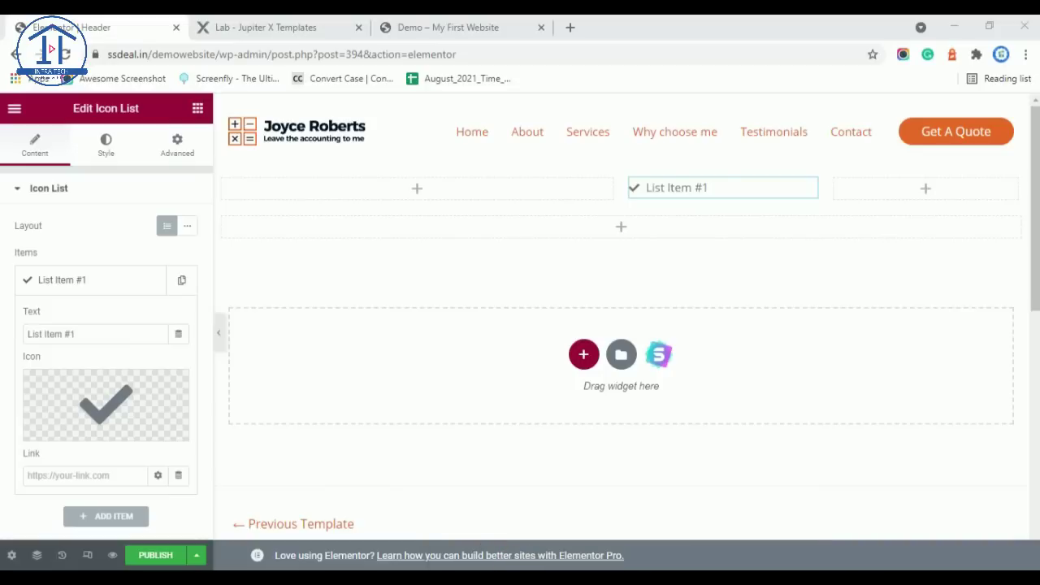
{"action": "left_click", "coordinate": [289, 31]}
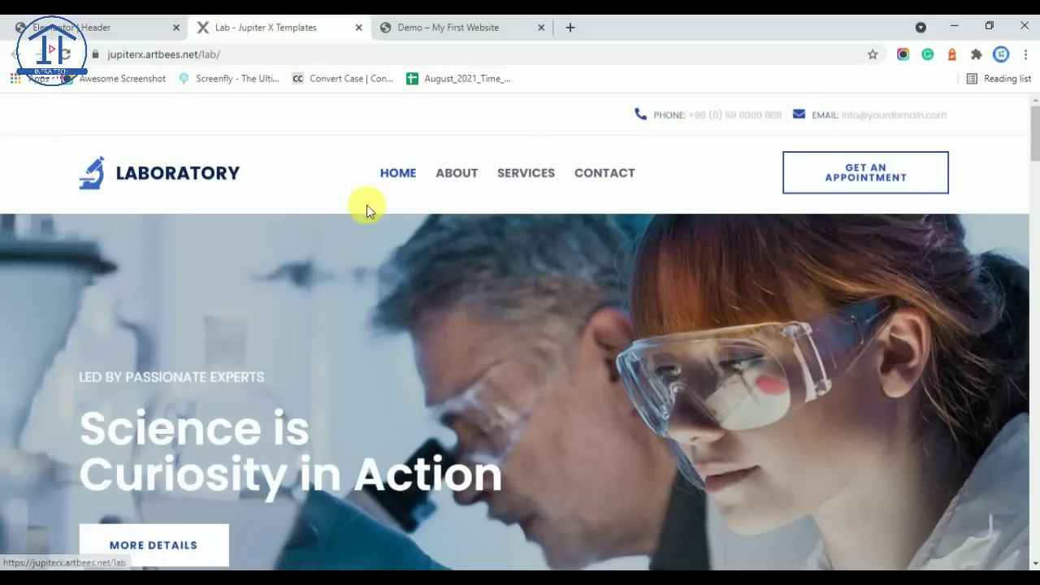
{"action": "left_click", "coordinate": [268, 57]}
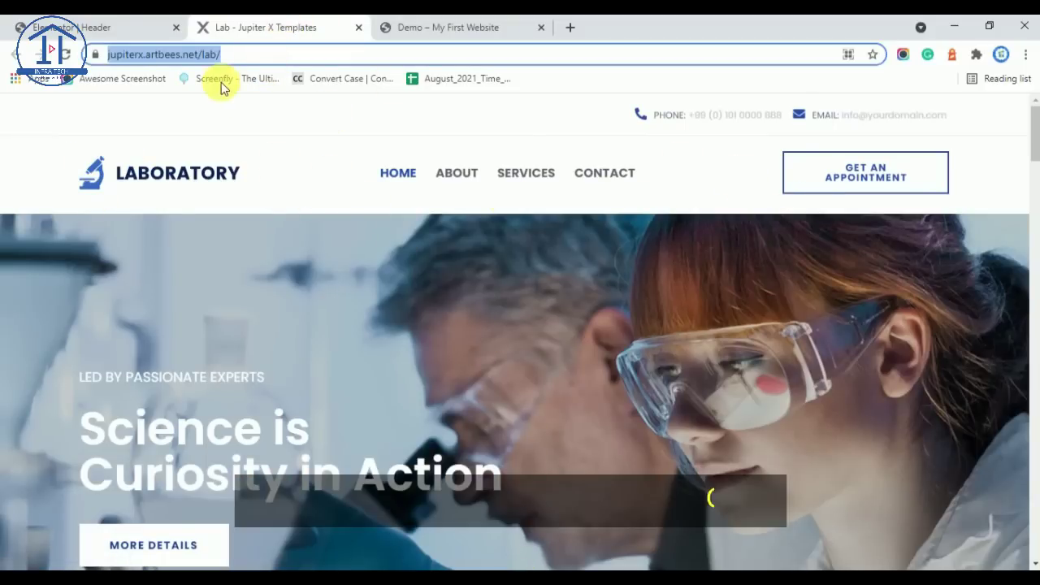
{"action": "left_click", "coordinate": [118, 24]}
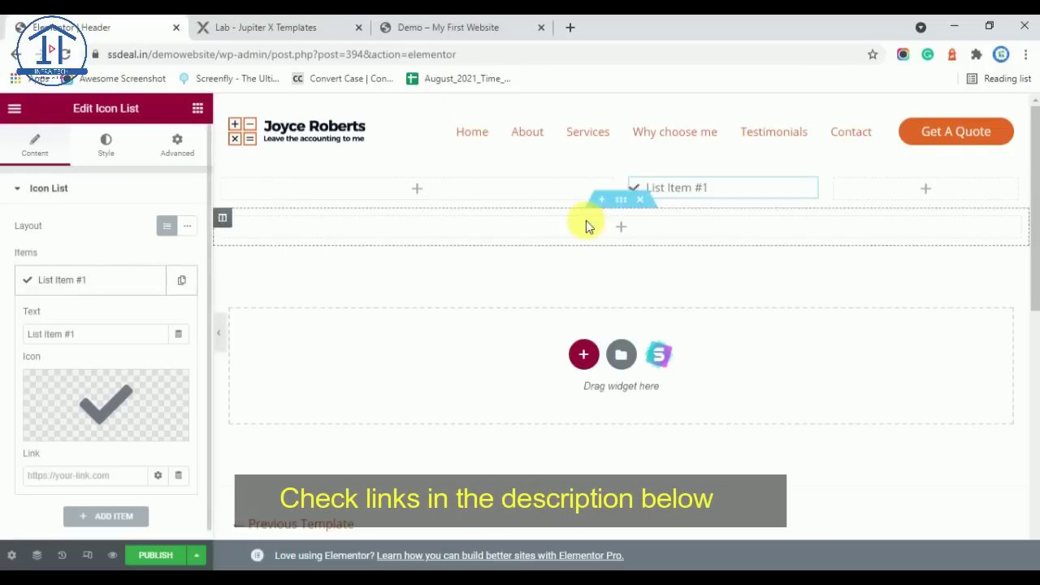
{"action": "left_click", "coordinate": [85, 397]}
{"action": "left_click", "coordinate": [437, 164]}
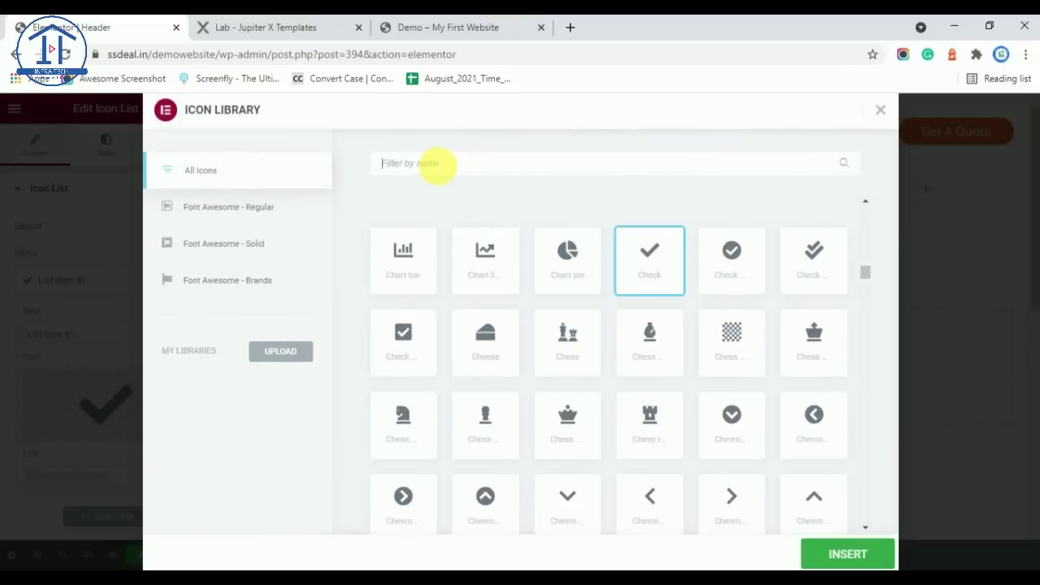
{"action": "type", "text": "phon"}
{"action": "left_click", "coordinate": [573, 347]}
{"action": "left_click", "coordinate": [825, 551]}
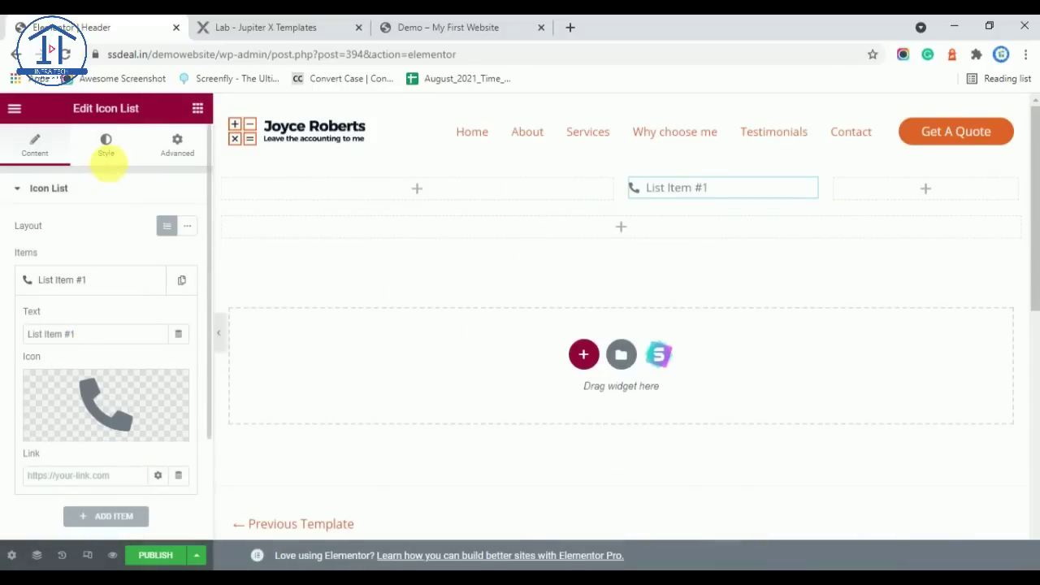
{"action": "left_click", "coordinate": [112, 144]}
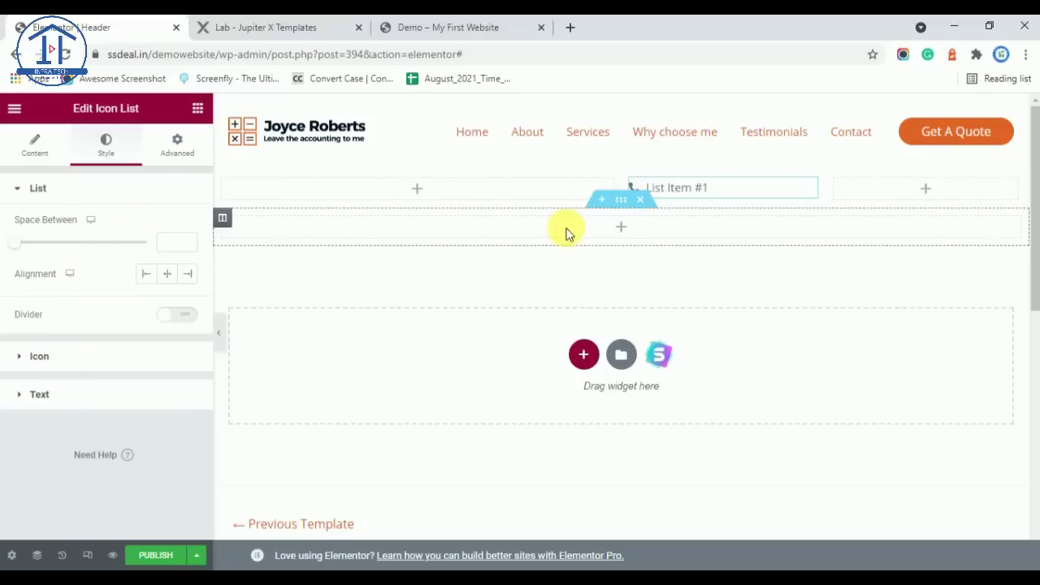
{"action": "left_click", "coordinate": [69, 406]}
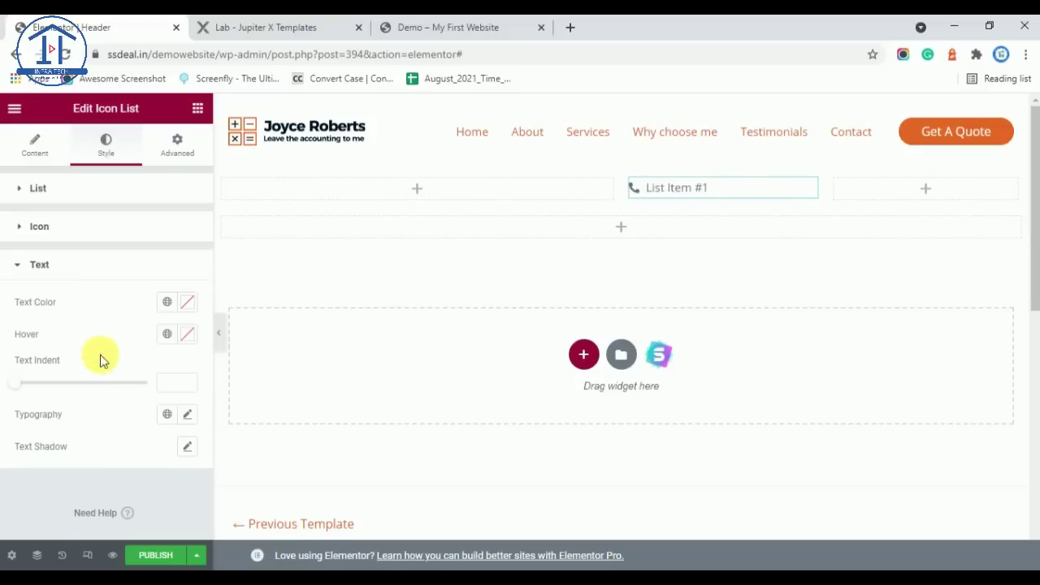
{"action": "left_click", "coordinate": [194, 309]}
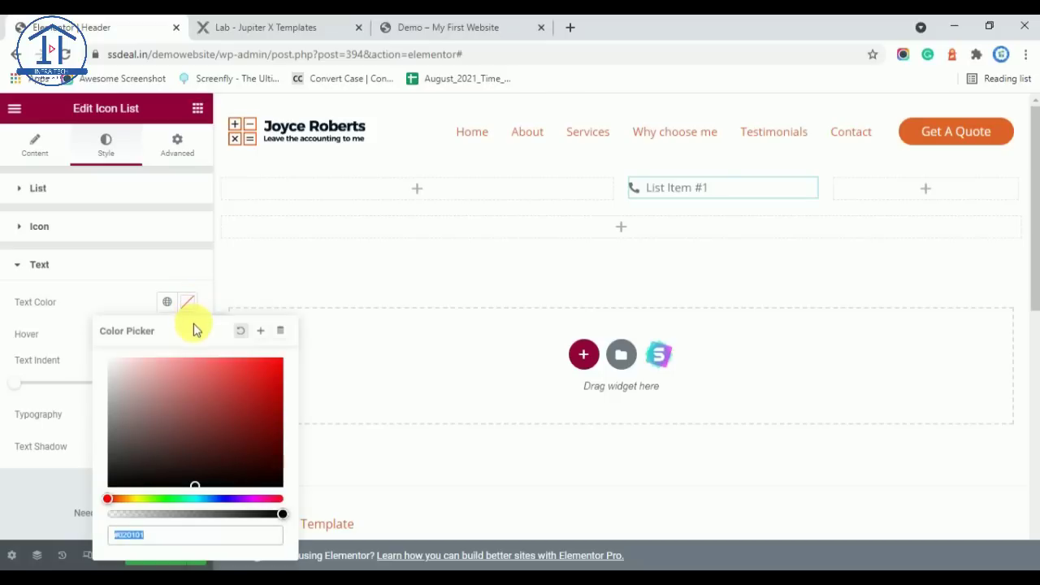
{"action": "left_click", "coordinate": [45, 266]}
Step: Set the list's icon color to #1e49ac and save it as a global color named "Main Color"
{"action": "left_click", "coordinate": [42, 225]}
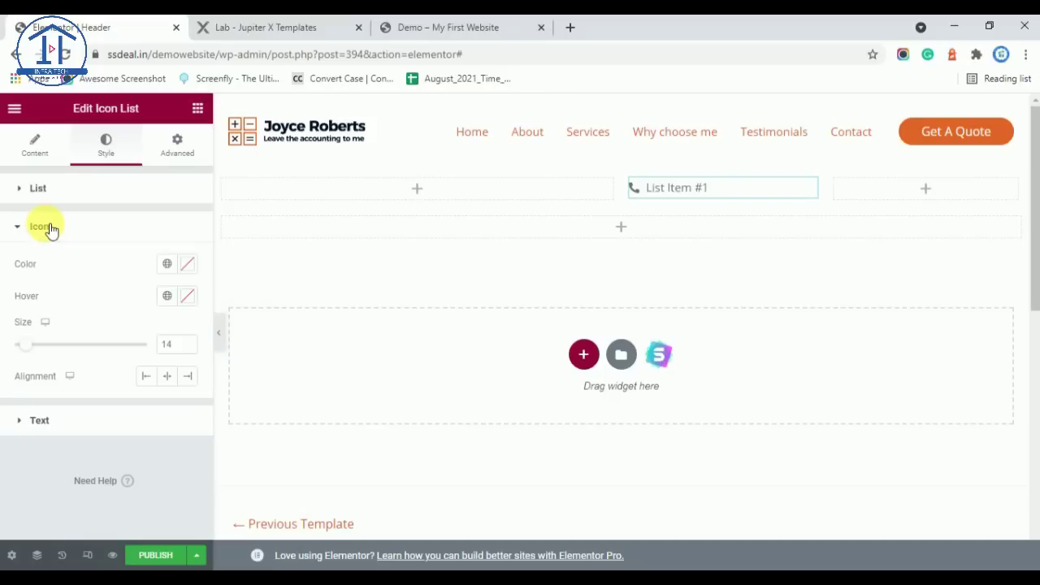
{"action": "left_click", "coordinate": [191, 267]}
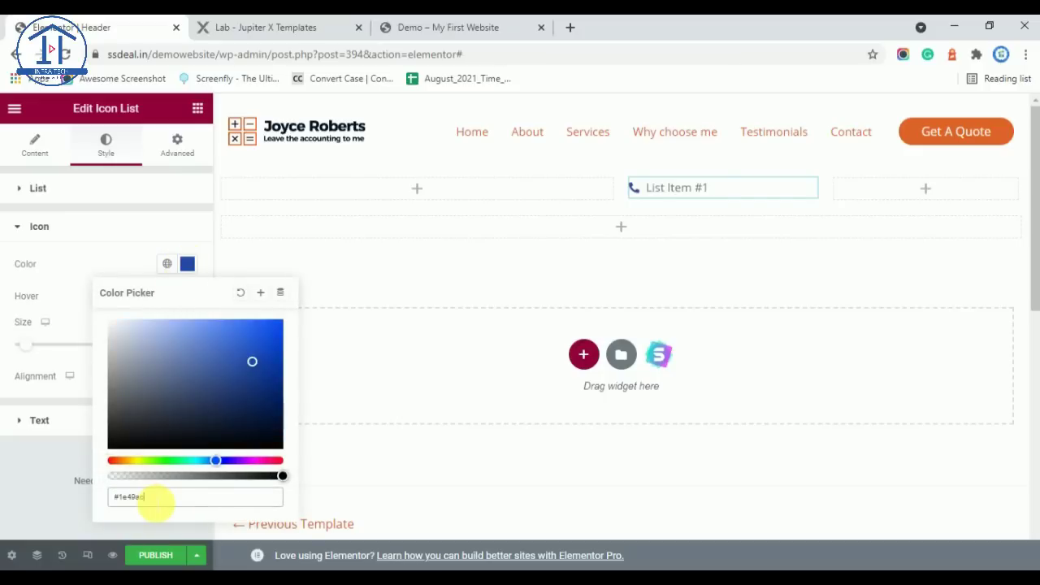
{"action": "left_click", "coordinate": [154, 502]}
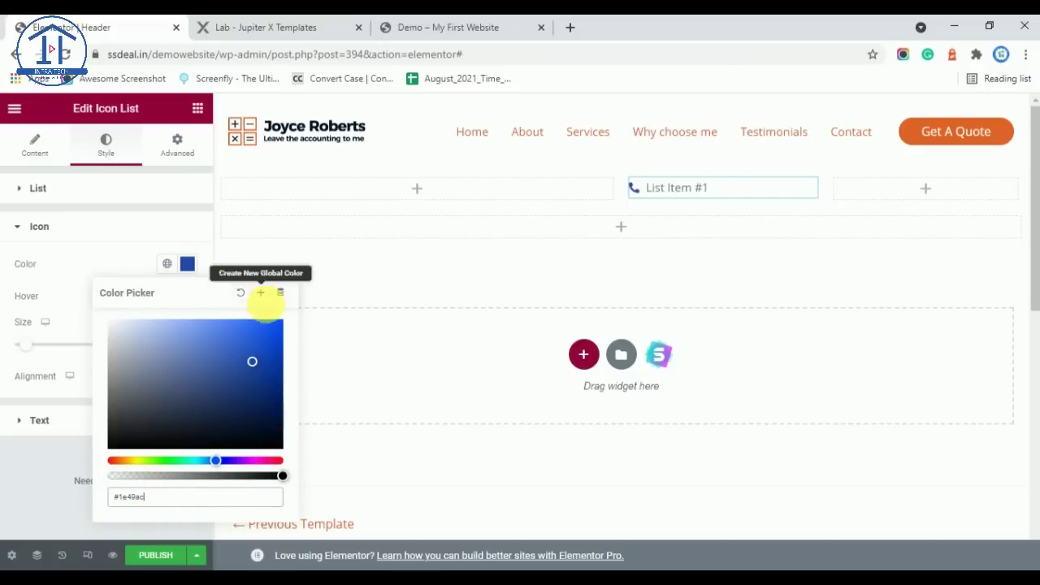
{"action": "left_click", "coordinate": [261, 293]}
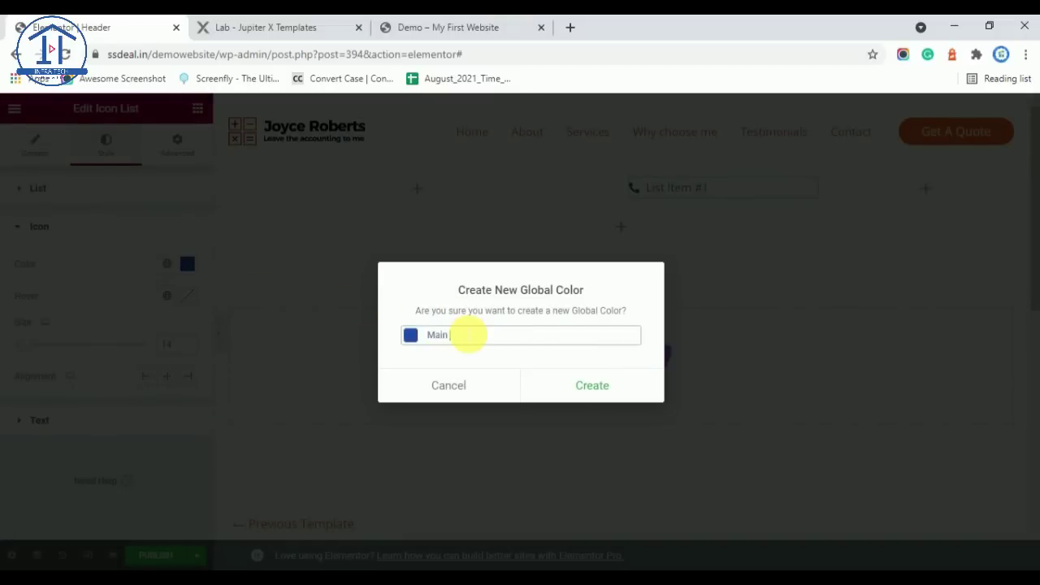
{"action": "type", "text": "Main Color"}
{"action": "left_click", "coordinate": [591, 385]}
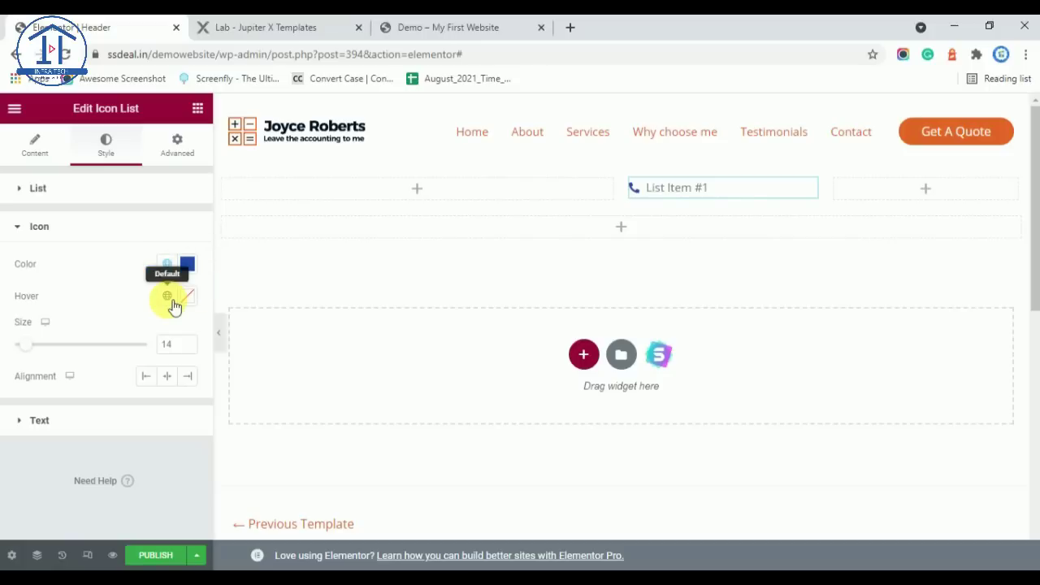
Step: Copy the whole phone contact line from the top bar of the Lab template page
{"action": "left_click", "coordinate": [38, 188]}
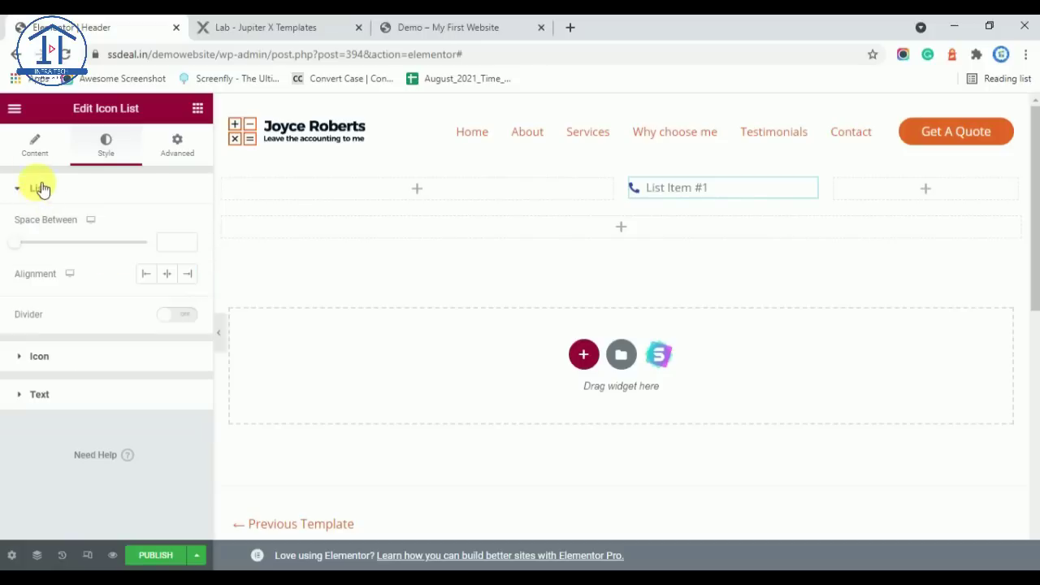
{"action": "left_click", "coordinate": [35, 146]}
{"action": "left_click", "coordinate": [258, 28]}
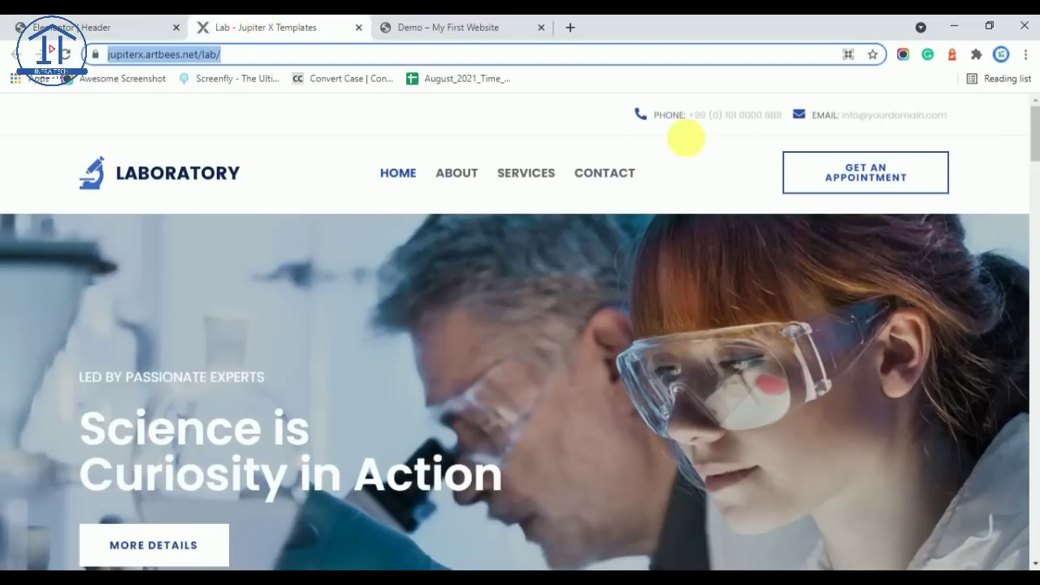
{"action": "left_click_drag", "start_coordinate": [615, 117], "coordinate": [703, 121]}
{"action": "left_click", "coordinate": [794, 118]}
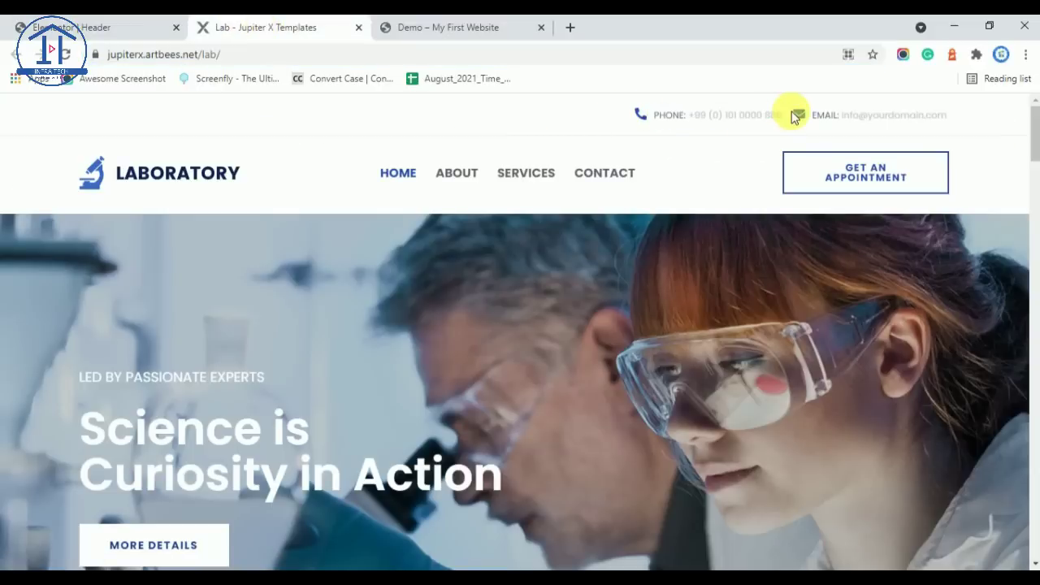
{"action": "triple_click", "coordinate": [782, 119]}
{"action": "left_click", "coordinate": [782, 119]}
{"action": "triple_click", "coordinate": [782, 118]}
{"action": "key", "text": "ctrl+c"}
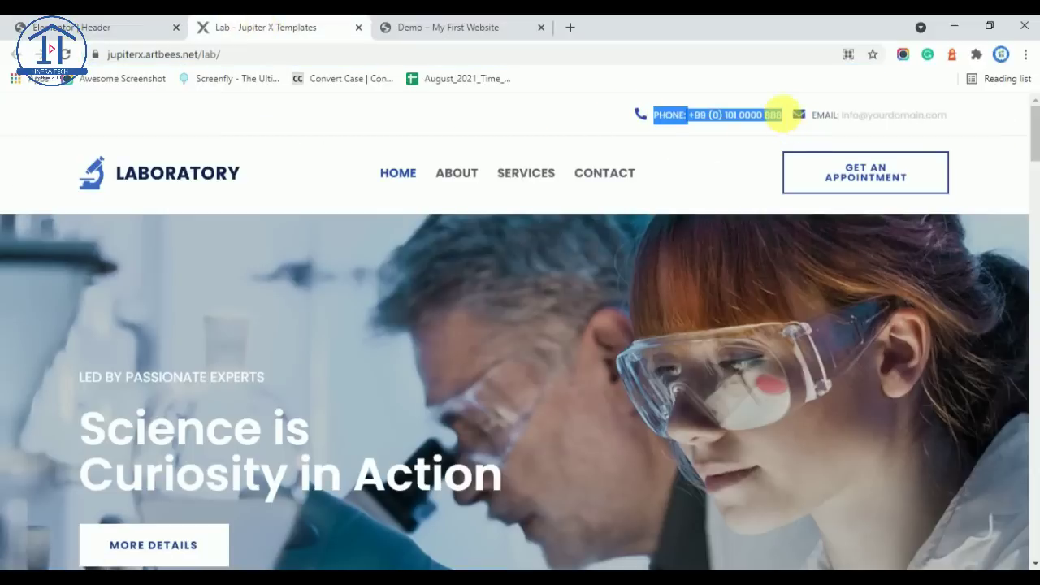
Step: Replace the text of the icon list item in the Elementor header with the copied phone line
{"action": "left_click", "coordinate": [130, 26]}
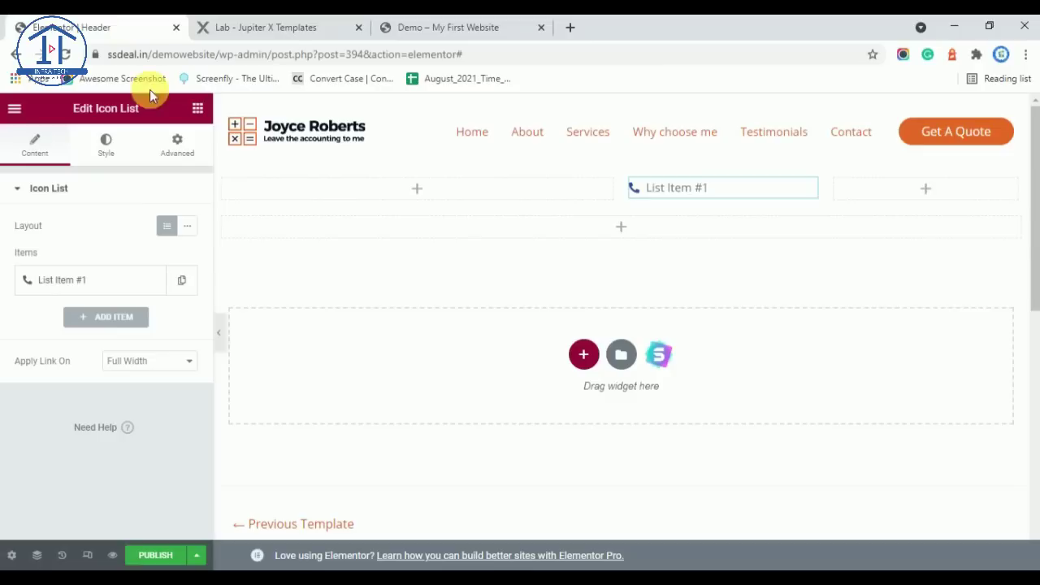
{"action": "left_click", "coordinate": [86, 280]}
{"action": "left_click_drag", "start_coordinate": [112, 336], "coordinate": [15, 341]}
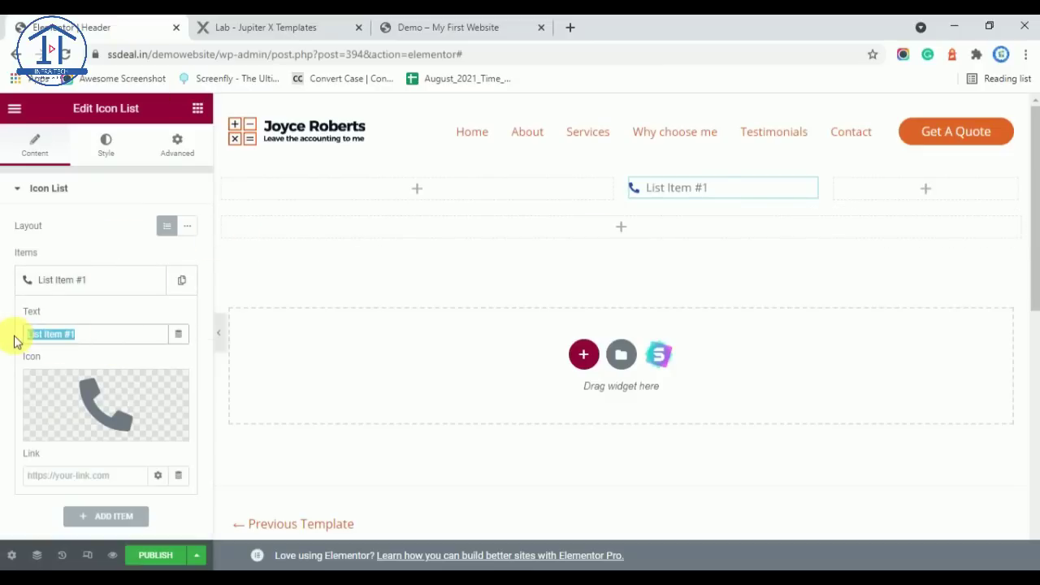
{"action": "key", "text": "ctrl+v"}
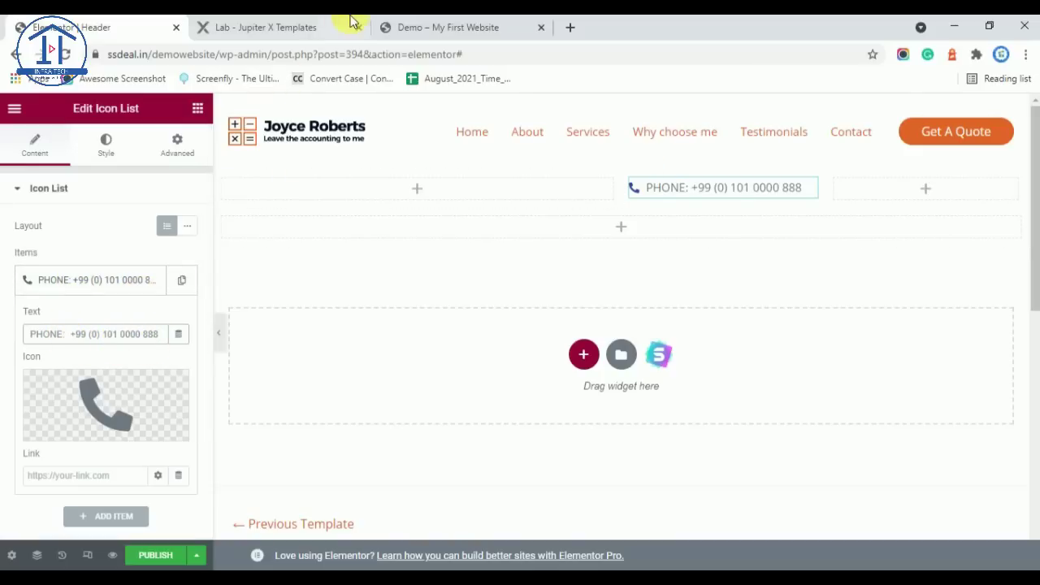
Step: Check the phone line on the Lab template page, and set the Elementor phone list's text size to 14 px
{"action": "left_click", "coordinate": [251, 21]}
{"action": "left_click", "coordinate": [704, 145]}
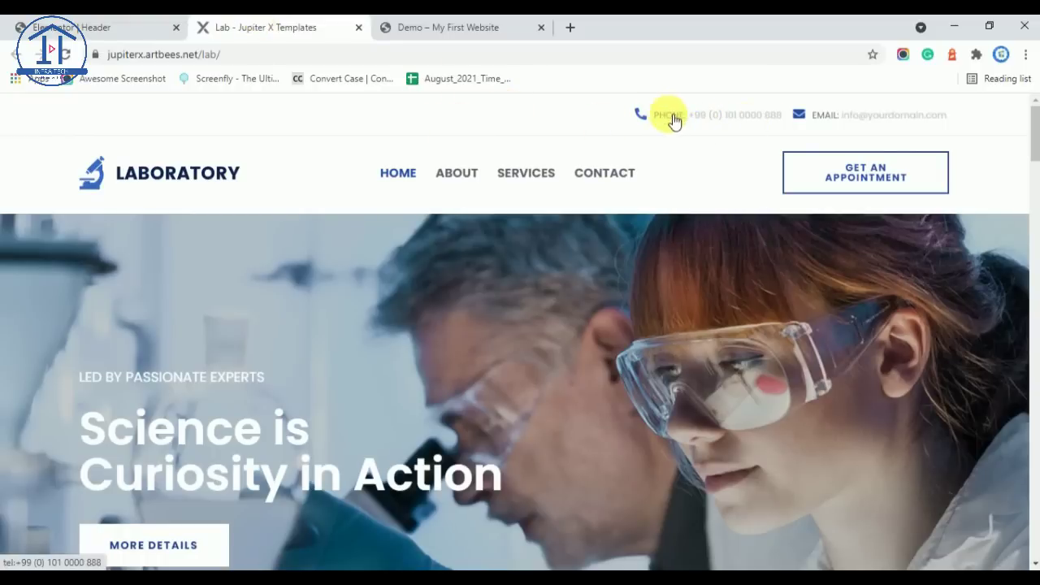
{"action": "left_click", "coordinate": [103, 27]}
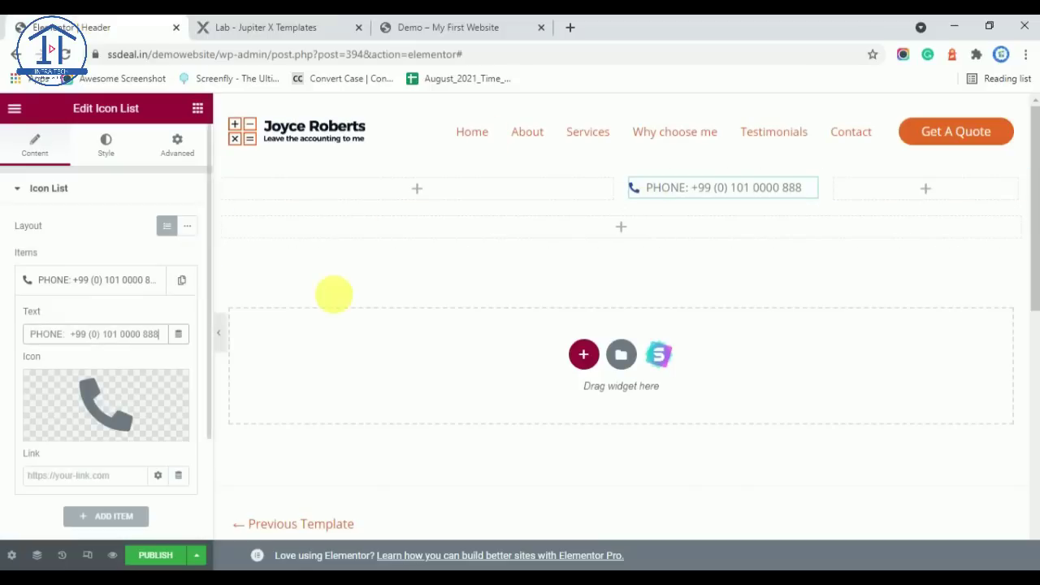
{"action": "left_click", "coordinate": [114, 155]}
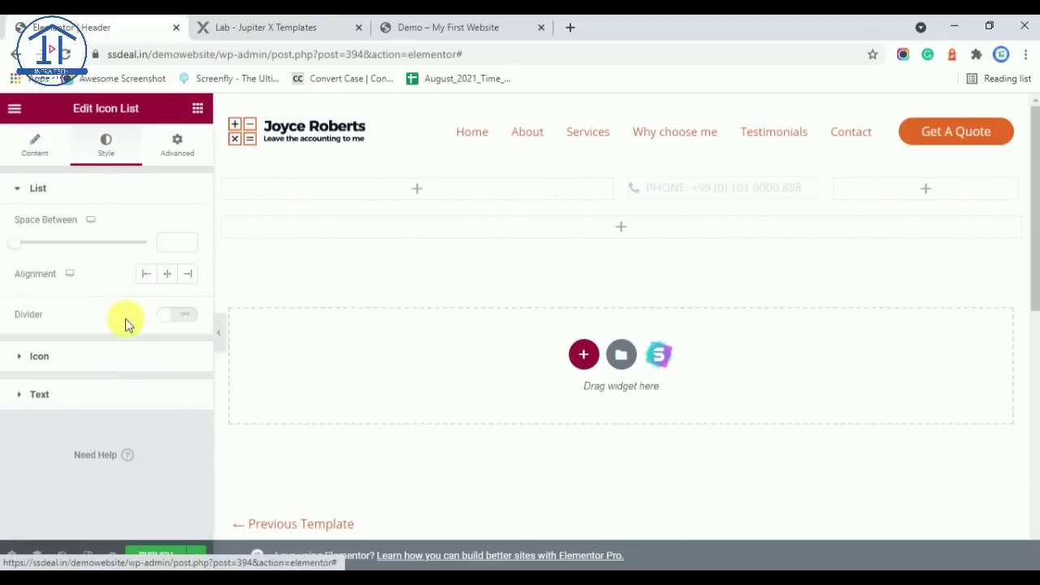
{"action": "left_click", "coordinate": [41, 397]}
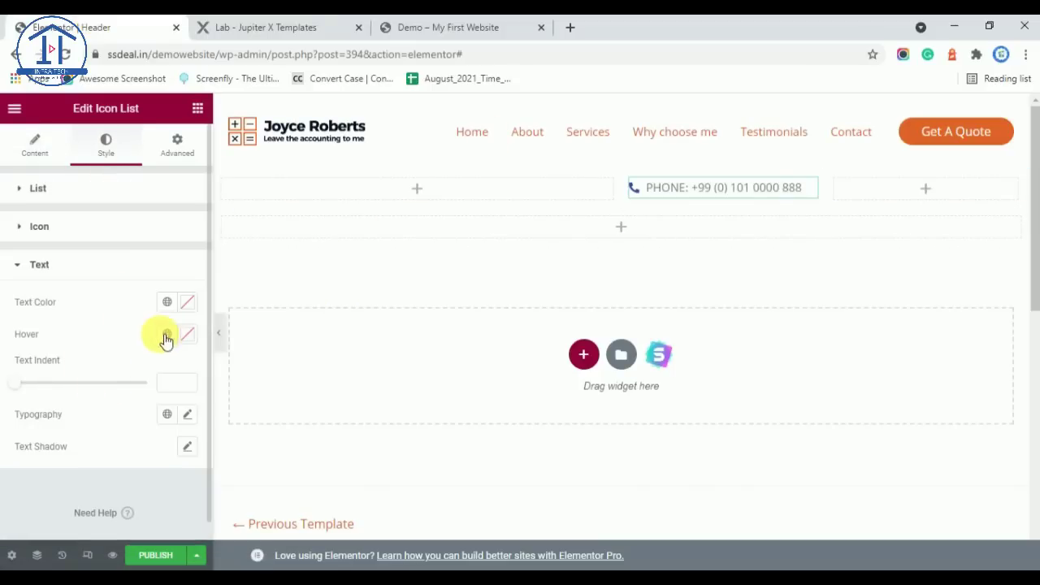
{"action": "left_click", "coordinate": [187, 416]}
{"action": "scroll", "coordinate": [158, 365], "scroll_direction": "down", "scroll_amount": 2}
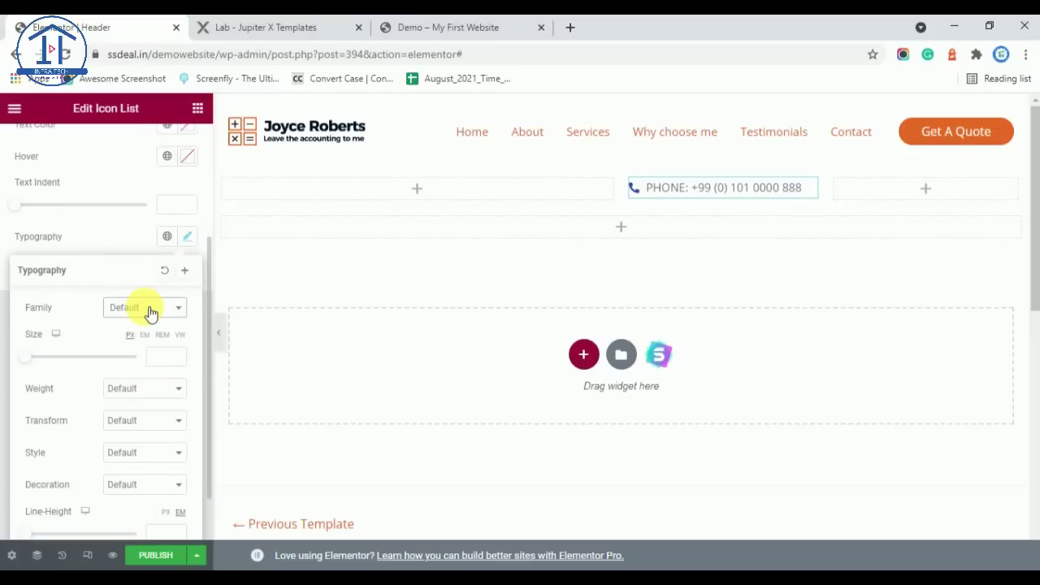
{"action": "left_click", "coordinate": [151, 313]}
{"action": "left_click", "coordinate": [151, 313]}
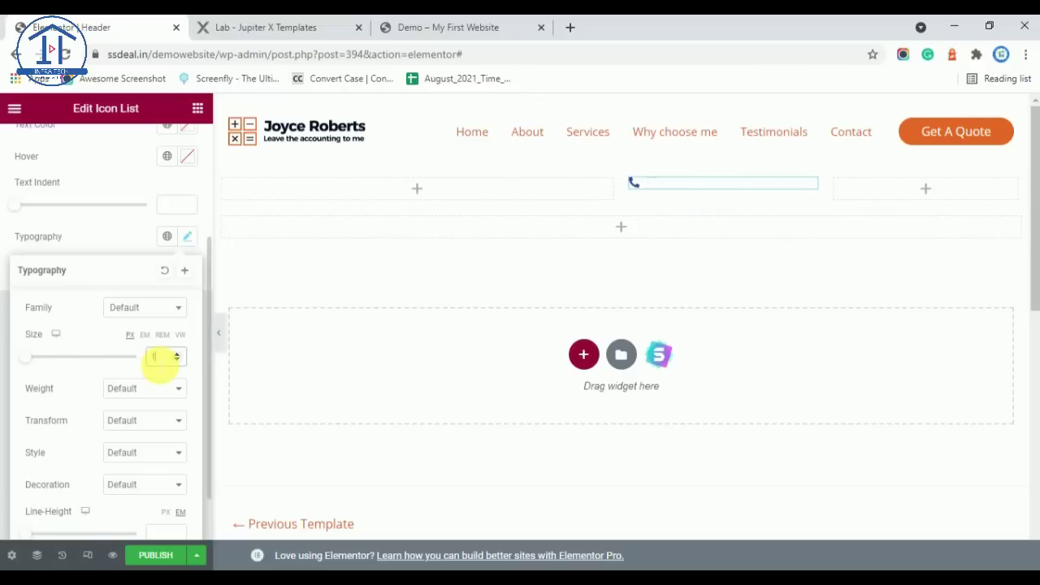
{"action": "key", "text": "Down"}
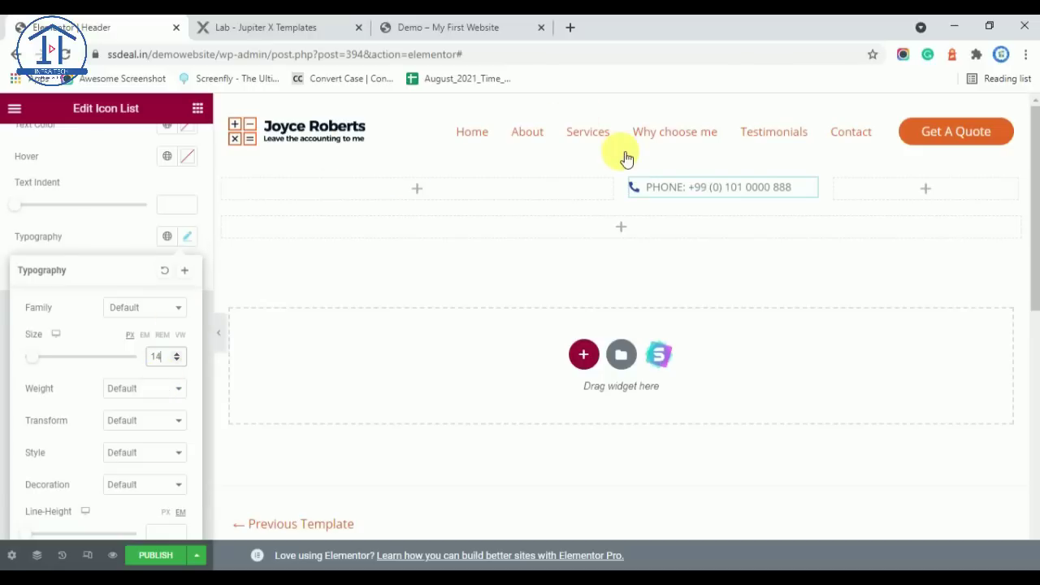
Step: Copy the phone icon list and paste it into the empty third column of the contact section
{"action": "right_click", "coordinate": [727, 186]}
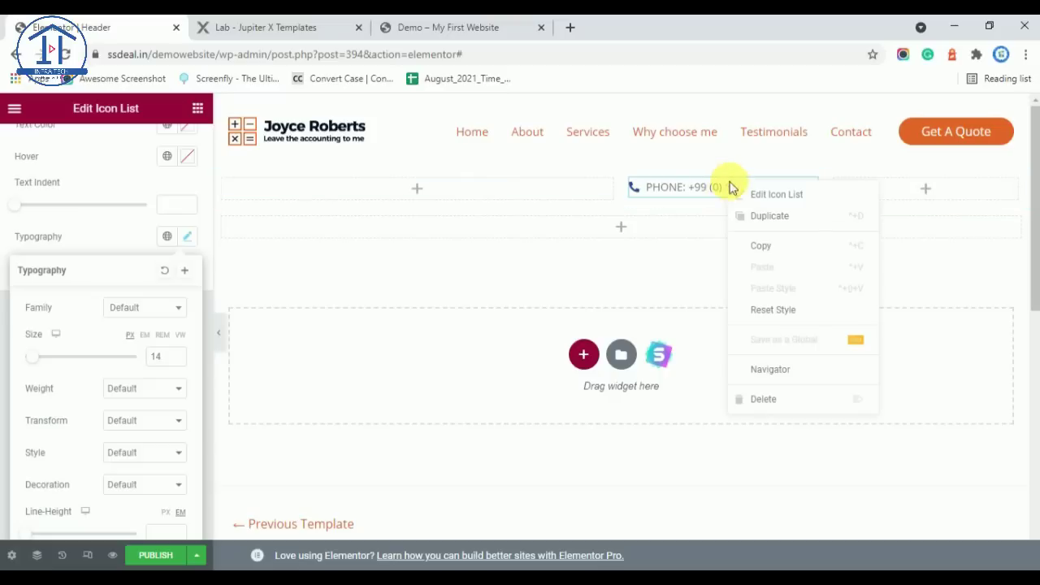
{"action": "left_click", "coordinate": [775, 239]}
{"action": "right_click", "coordinate": [857, 193]}
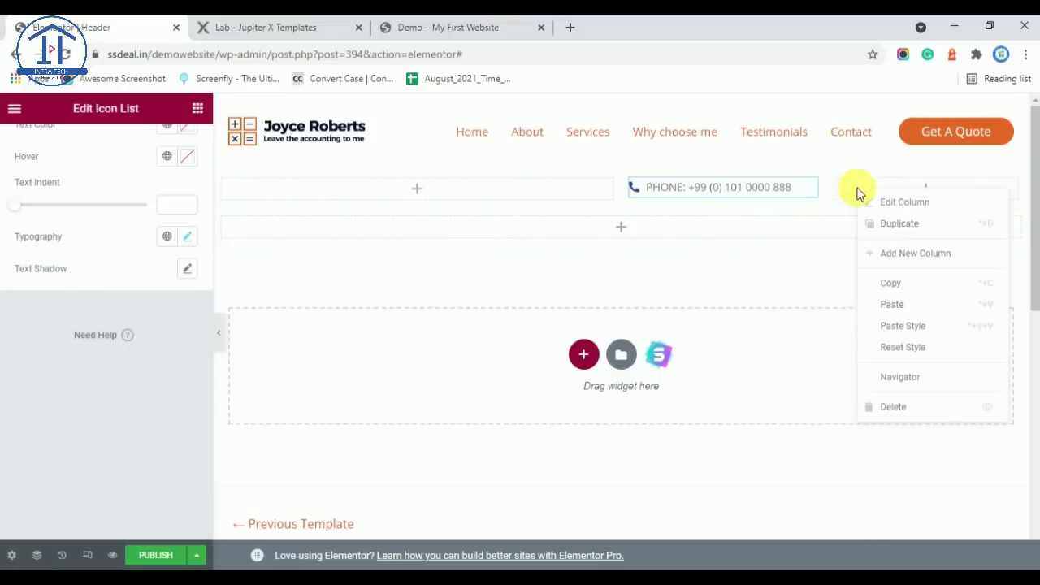
{"action": "left_click", "coordinate": [893, 303]}
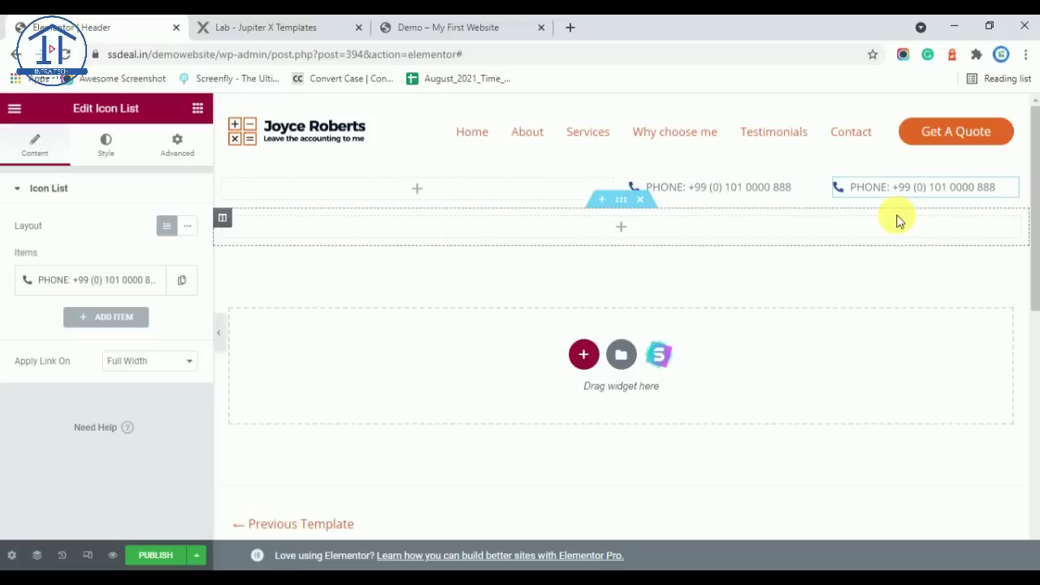
Step: Copy the phone and email contact text from the top bar of the Lab template page
{"action": "left_click", "coordinate": [298, 24]}
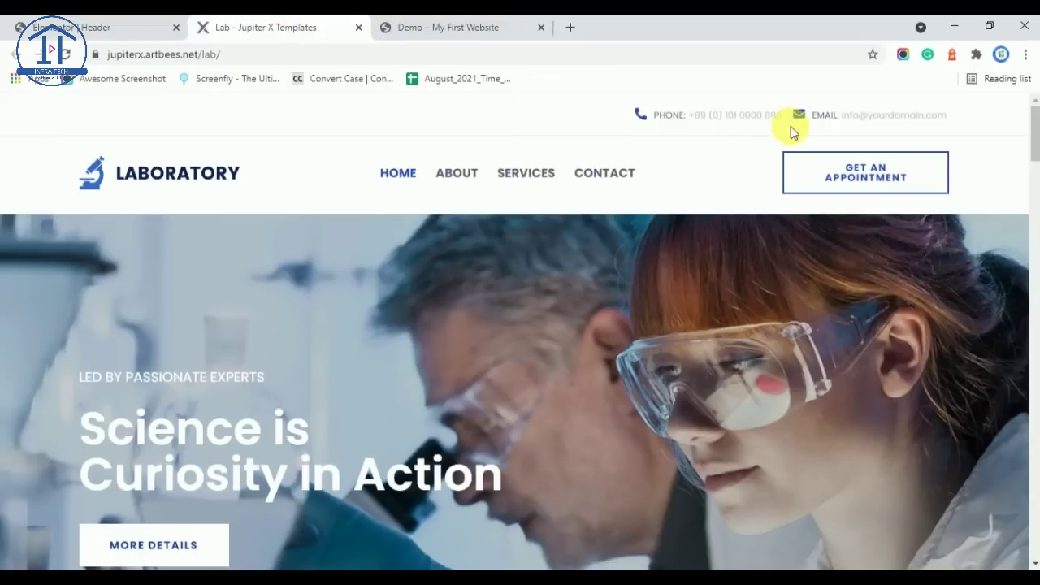
{"action": "left_click_drag", "start_coordinate": [958, 120], "coordinate": [829, 116]}
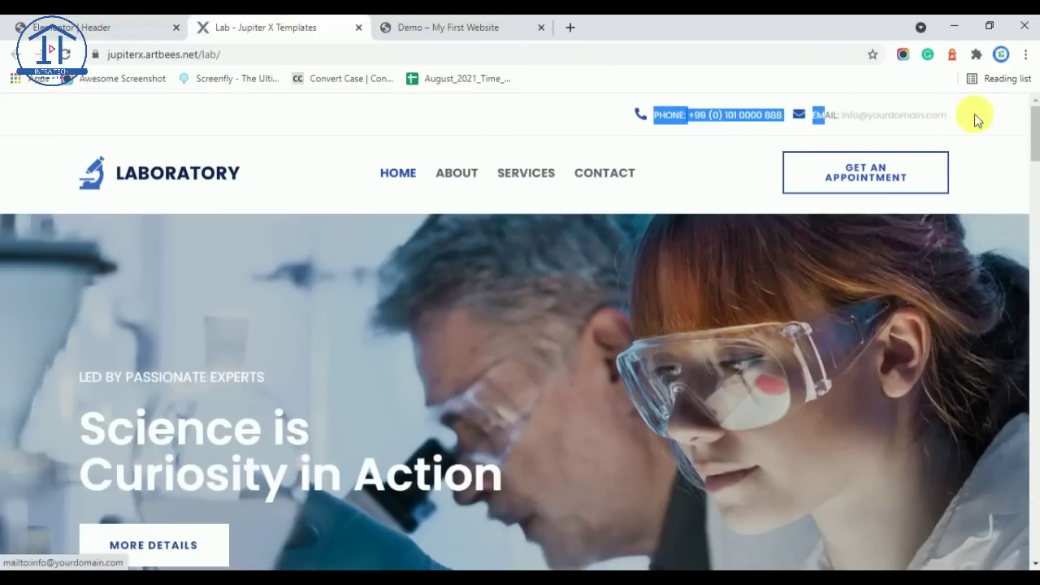
{"action": "left_click", "coordinate": [609, 117]}
{"action": "triple_click", "coordinate": [755, 116]}
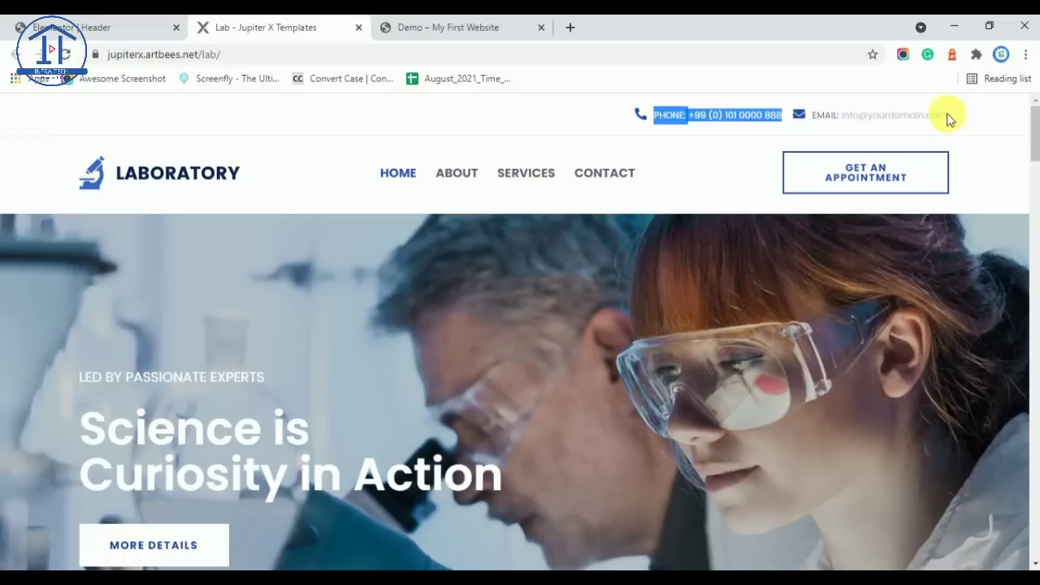
{"action": "left_click", "coordinate": [949, 119], "text": "shift"}
{"action": "left_click", "coordinate": [102, 26]}
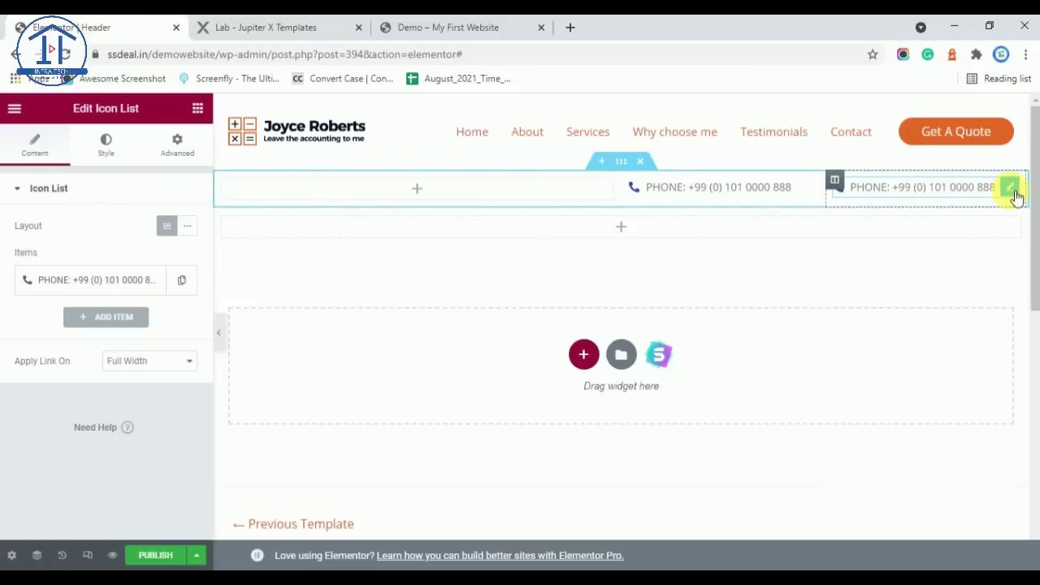
Step: Paste the copied contact text into the third column's list item and remove the phone part, leaving only the email line
{"action": "left_click", "coordinate": [47, 280]}
{"action": "left_click", "coordinate": [129, 333]}
{"action": "key", "text": "ctrl+v"}
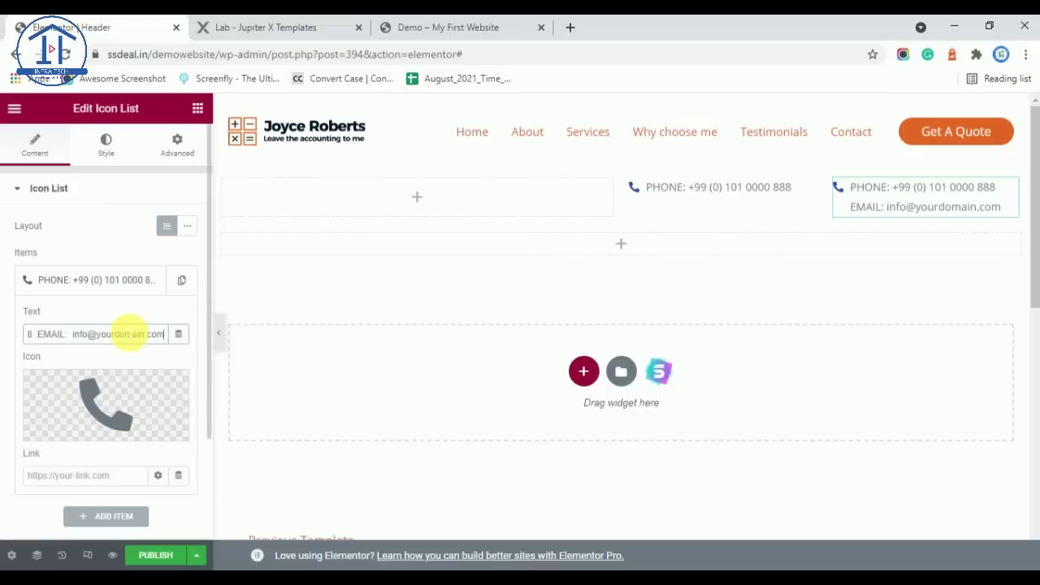
{"action": "left_click_drag", "start_coordinate": [44, 333], "coordinate": [4, 341]}
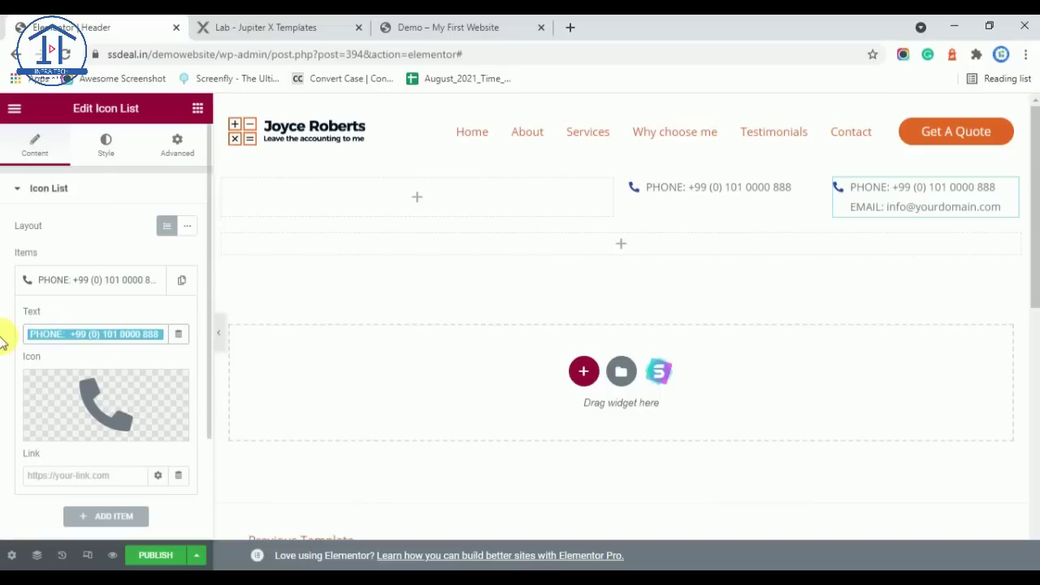
{"action": "key", "text": "BackSpace"}
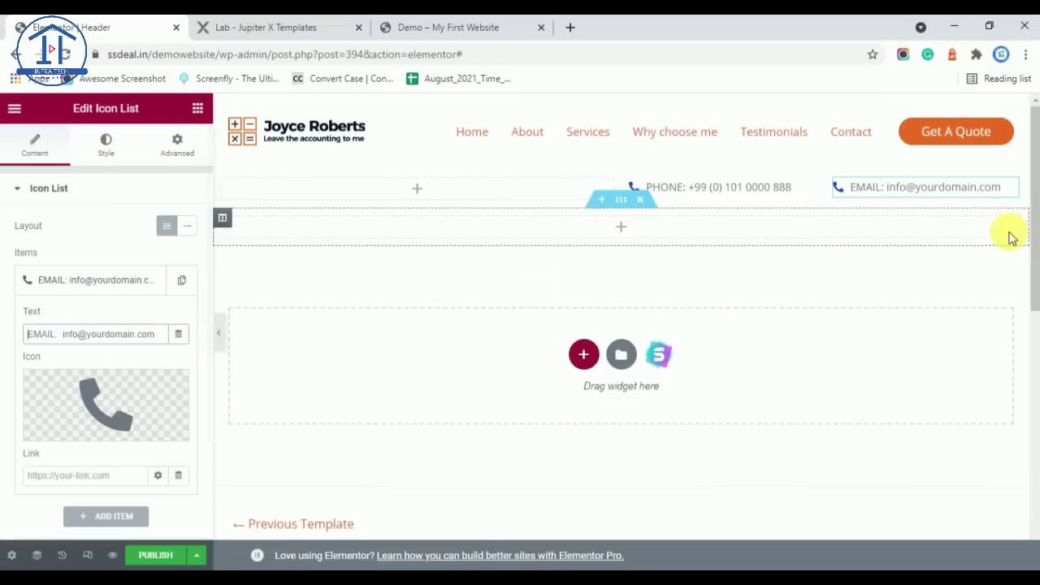
Step: Search the Icon Library for "enve" and replace the email item's icon with the solid Envelope icon
{"action": "left_click", "coordinate": [111, 400]}
{"action": "type", "text": "e"}
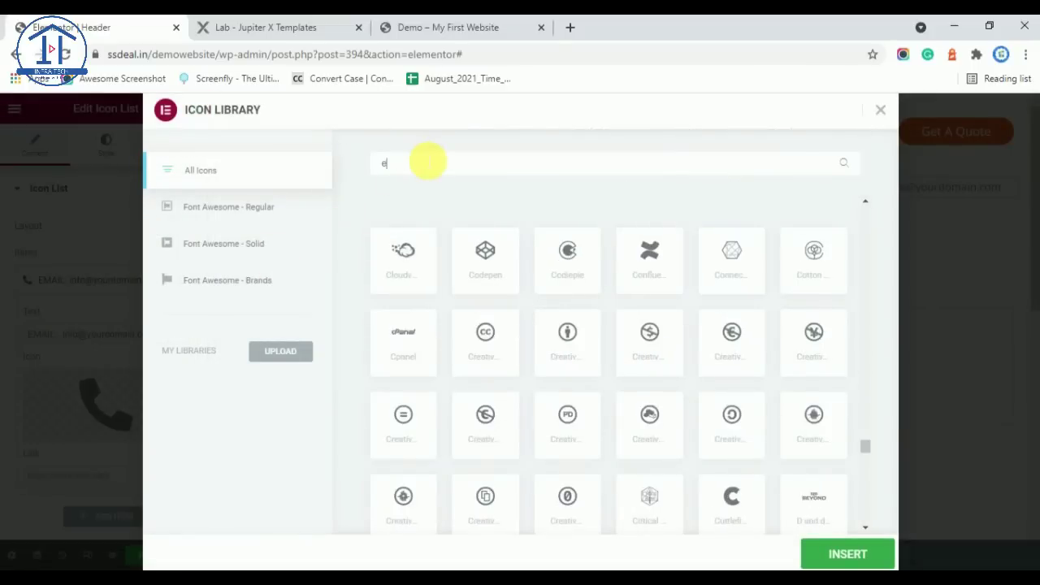
{"action": "type", "text": "nve"}
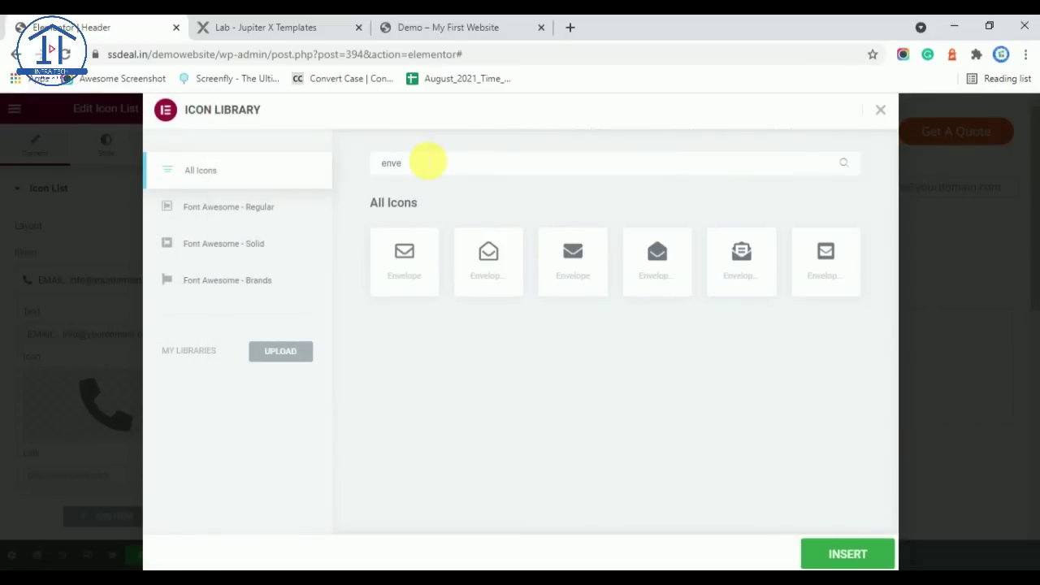
{"action": "left_click", "coordinate": [571, 259]}
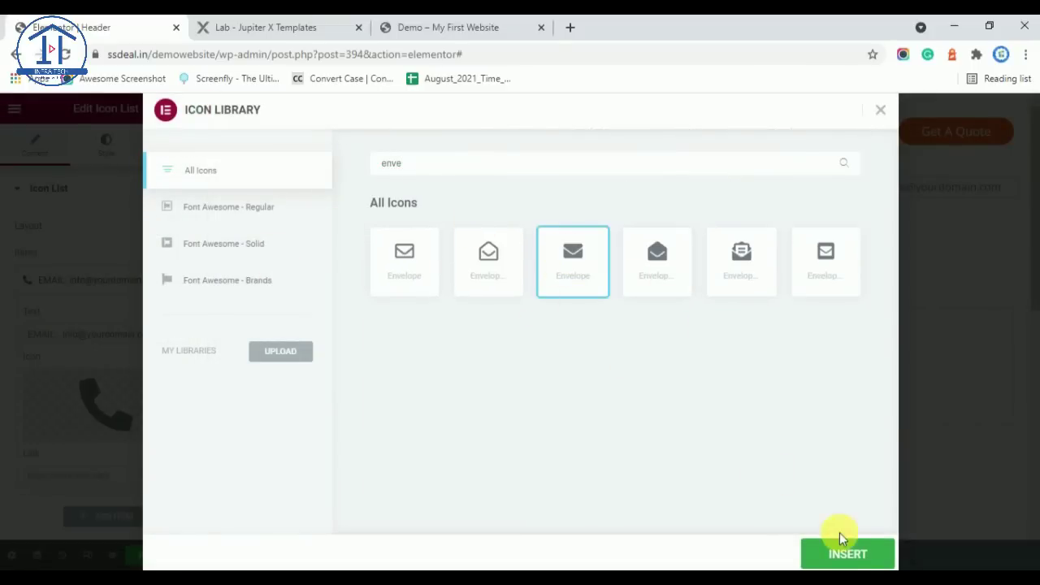
{"action": "left_click", "coordinate": [854, 554]}
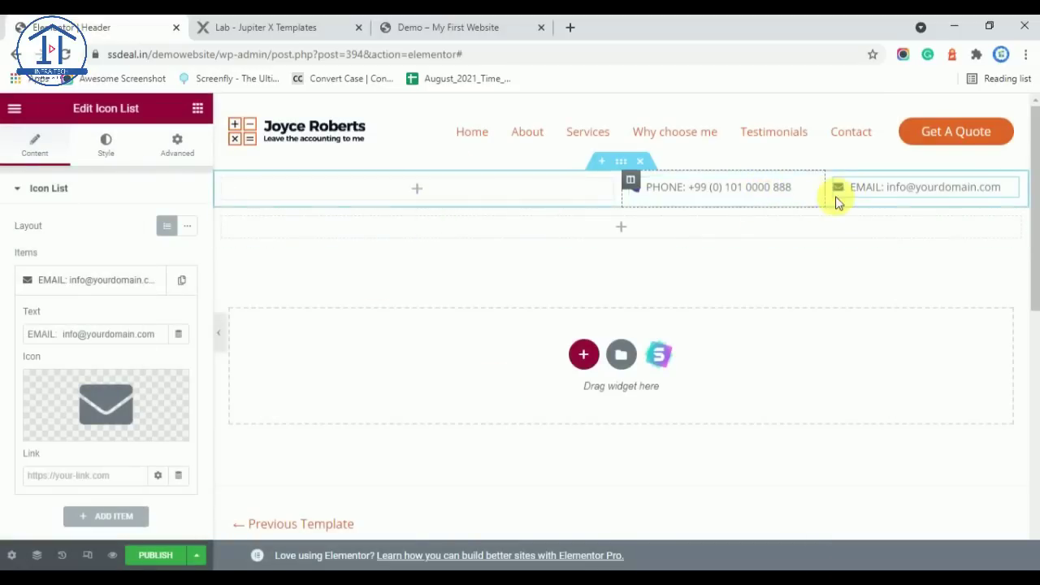
Step: Compare the Elementor contact section with the top bar of the Lab template page
{"action": "left_click", "coordinate": [236, 27]}
{"action": "triple_click", "coordinate": [757, 121]}
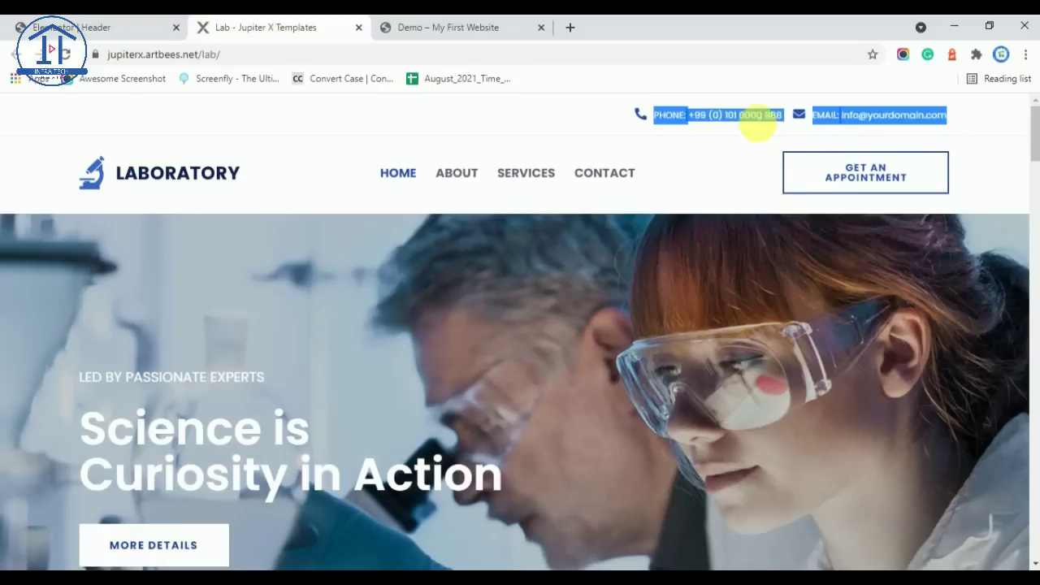
{"action": "left_click", "coordinate": [567, 133]}
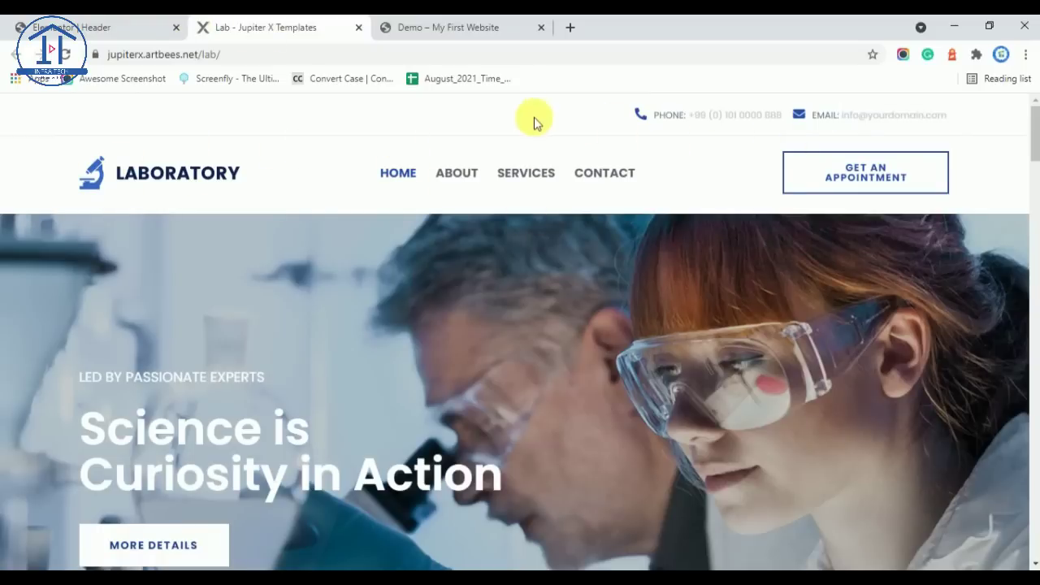
{"action": "left_click", "coordinate": [21, 25]}
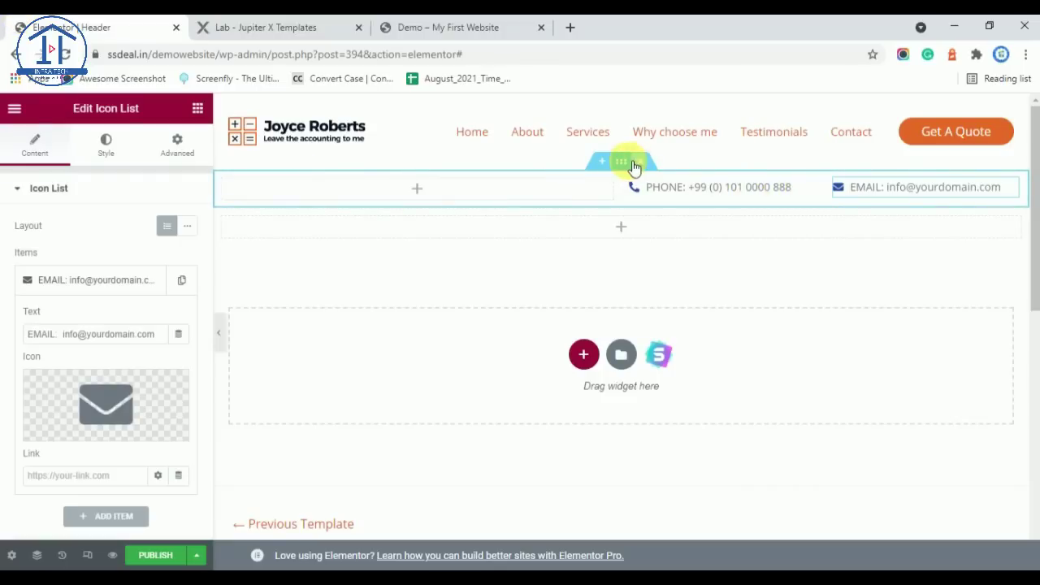
{"action": "left_click", "coordinate": [311, 28]}
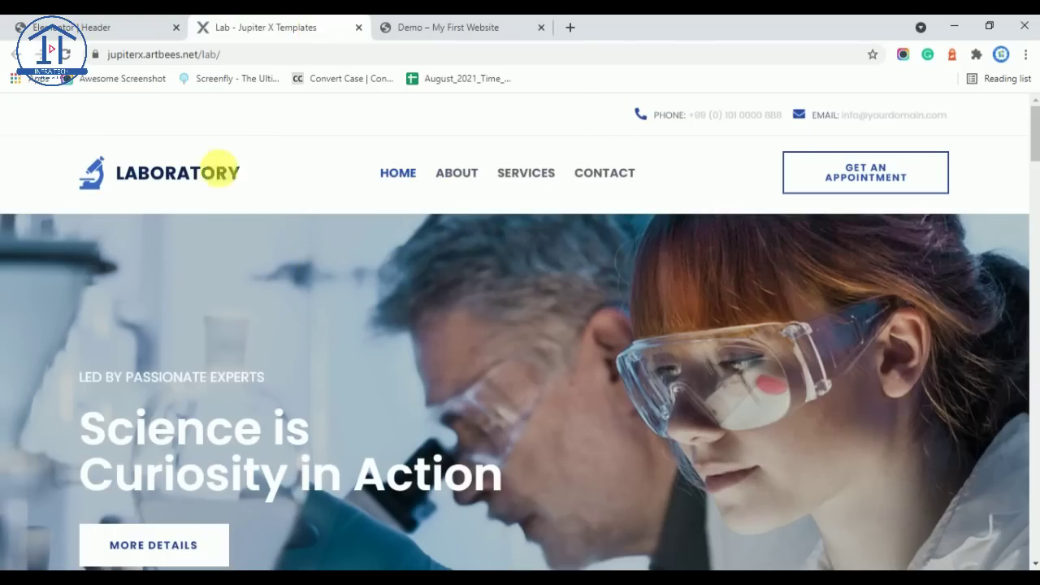
{"action": "left_click", "coordinate": [78, 24]}
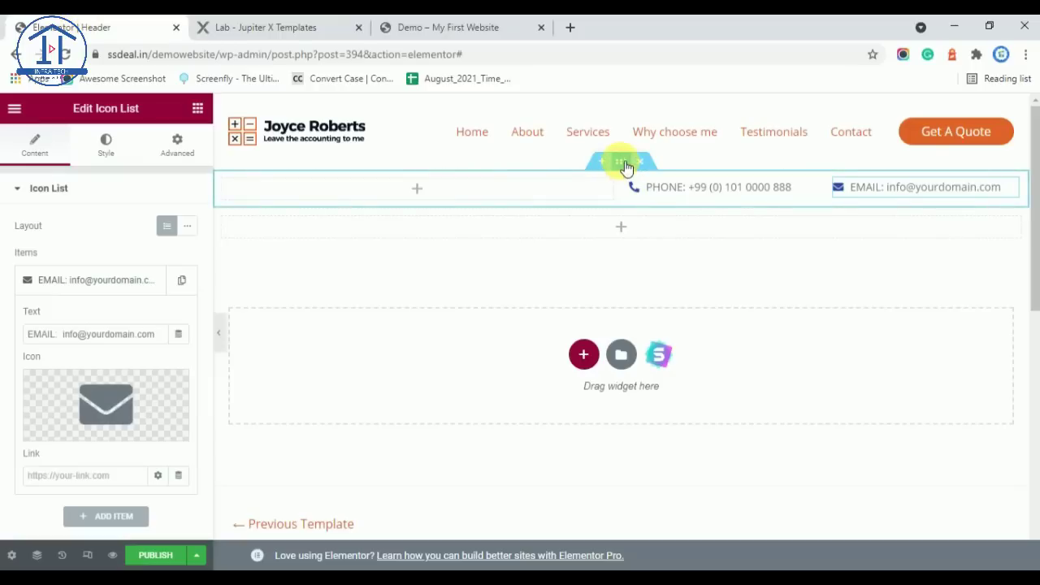
Step: Give the contact section a Classic background in the global color "Main Color"
{"action": "left_click", "coordinate": [621, 161]}
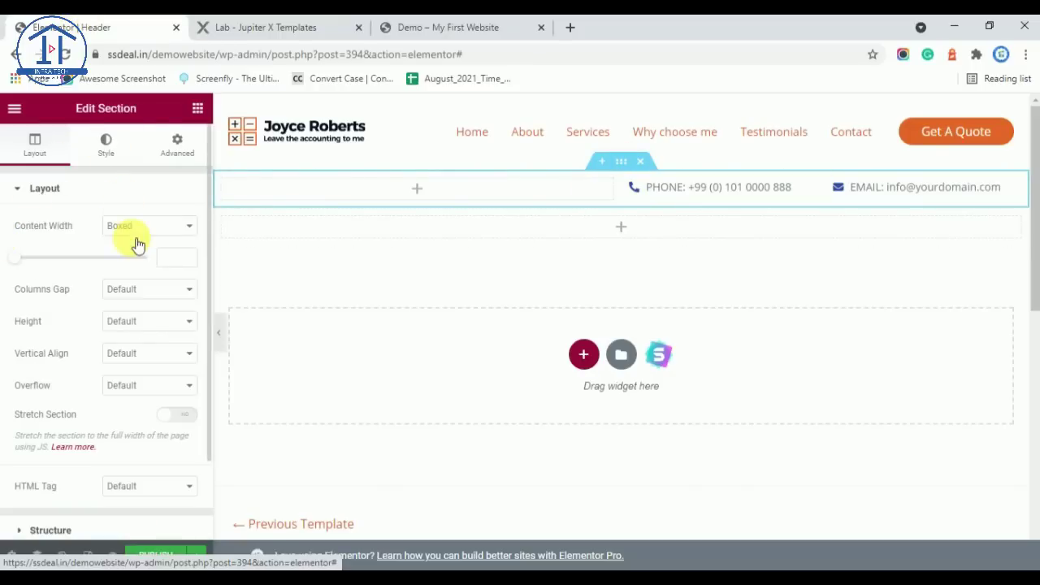
{"action": "left_click", "coordinate": [113, 153]}
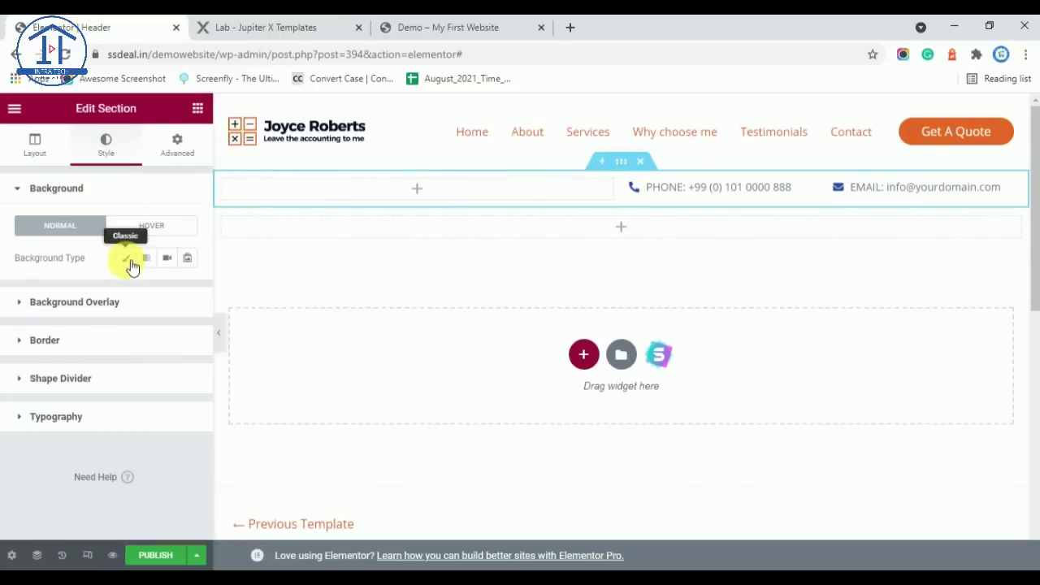
{"action": "left_click", "coordinate": [128, 262]}
{"action": "left_click", "coordinate": [167, 289]}
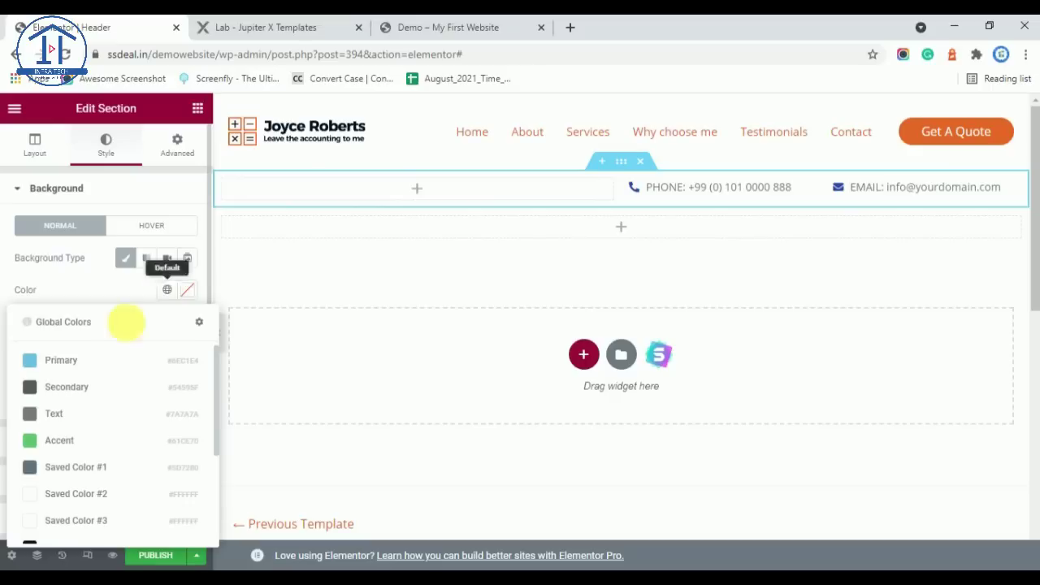
{"action": "scroll", "coordinate": [107, 428], "scroll_direction": "down", "scroll_amount": 3}
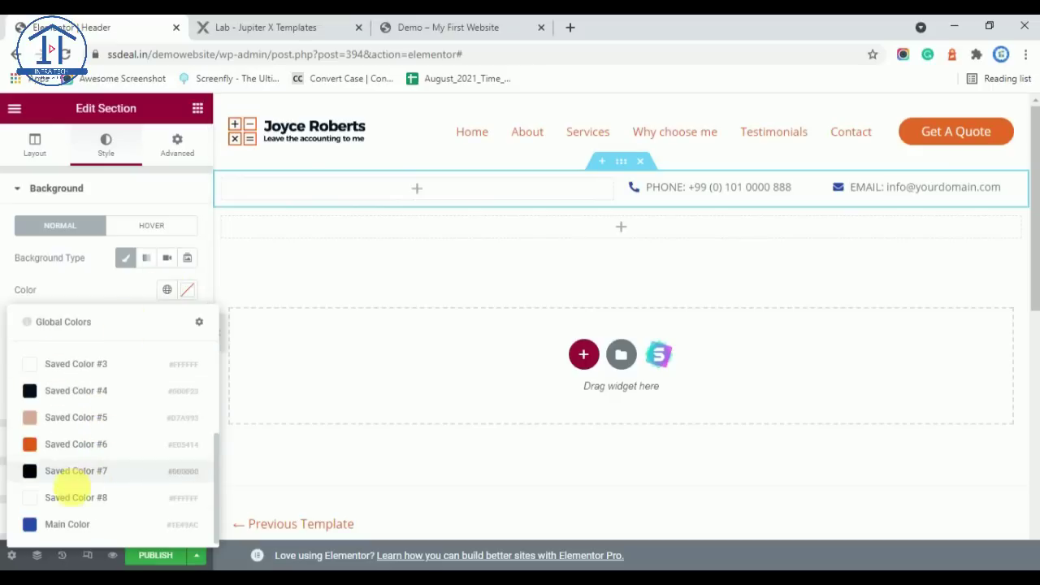
{"action": "left_click", "coordinate": [70, 525]}
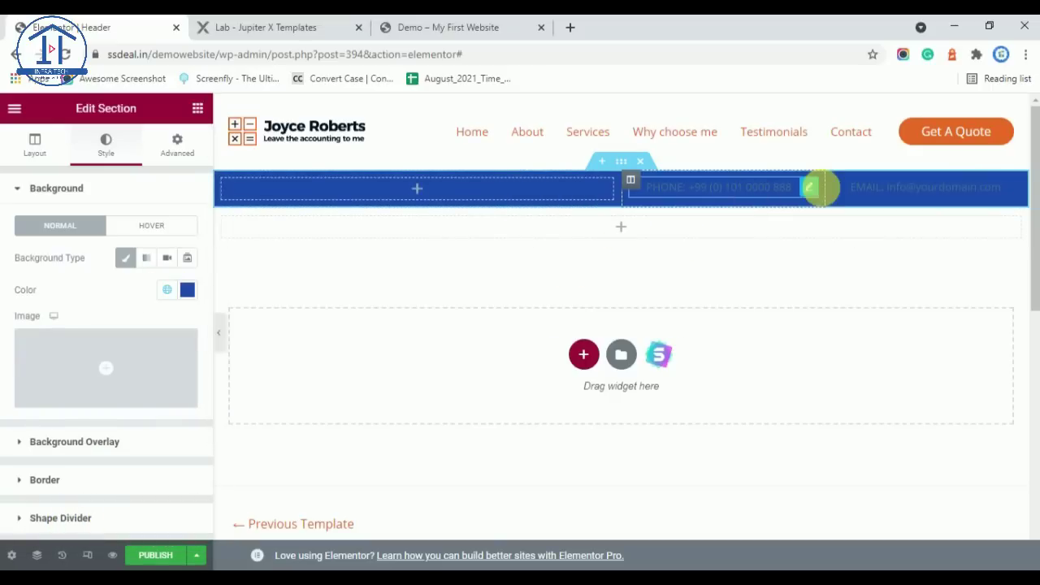
Step: Set the phone icon list's icon color to the global color "Saved Color #2"
{"action": "left_click", "coordinate": [812, 188]}
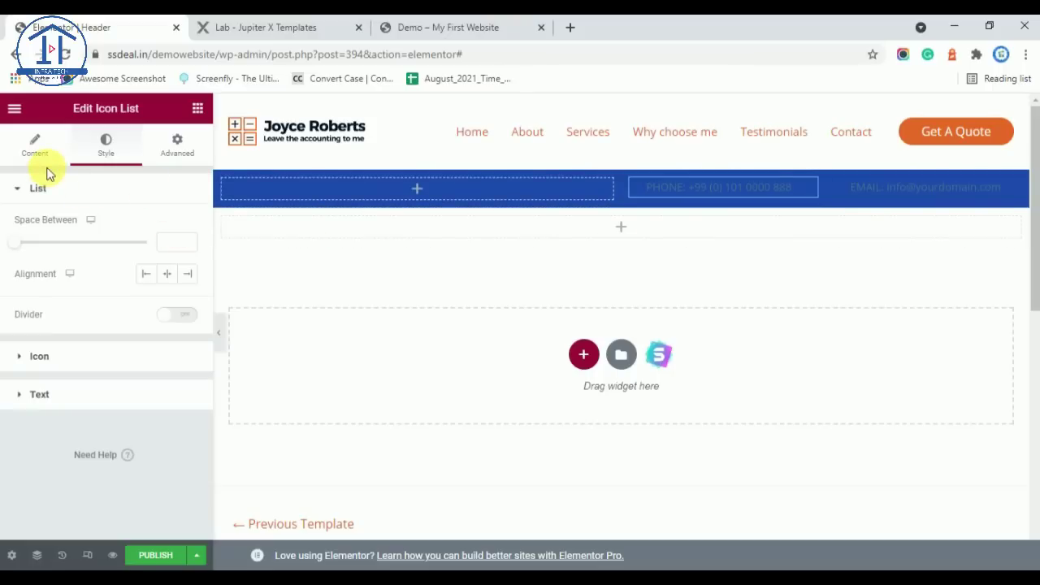
{"action": "left_click", "coordinate": [98, 365]}
{"action": "left_click", "coordinate": [168, 264]}
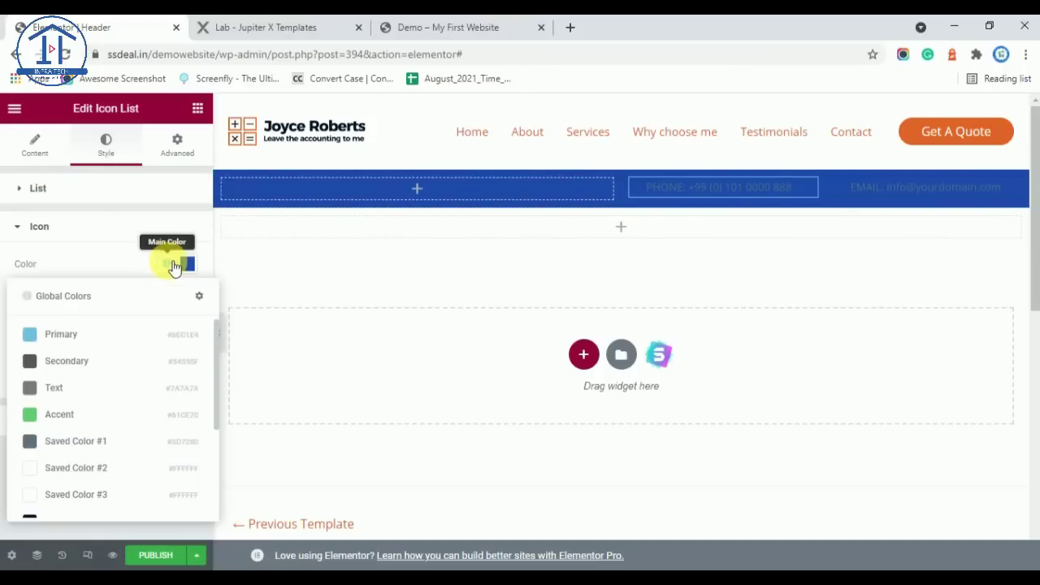
{"action": "left_click", "coordinate": [187, 264]}
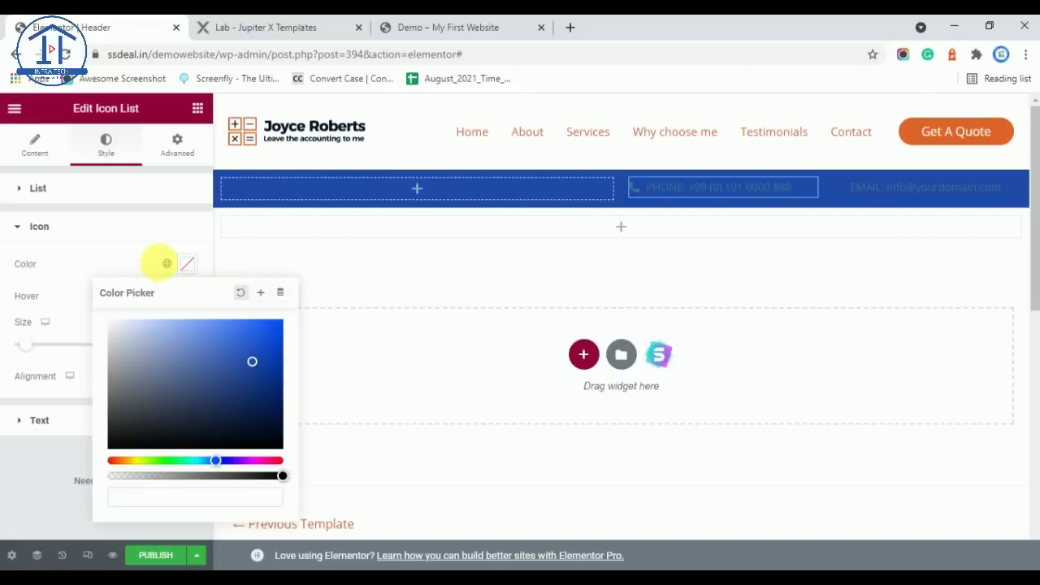
{"action": "left_click", "coordinate": [187, 269]}
{"action": "left_click", "coordinate": [176, 266]}
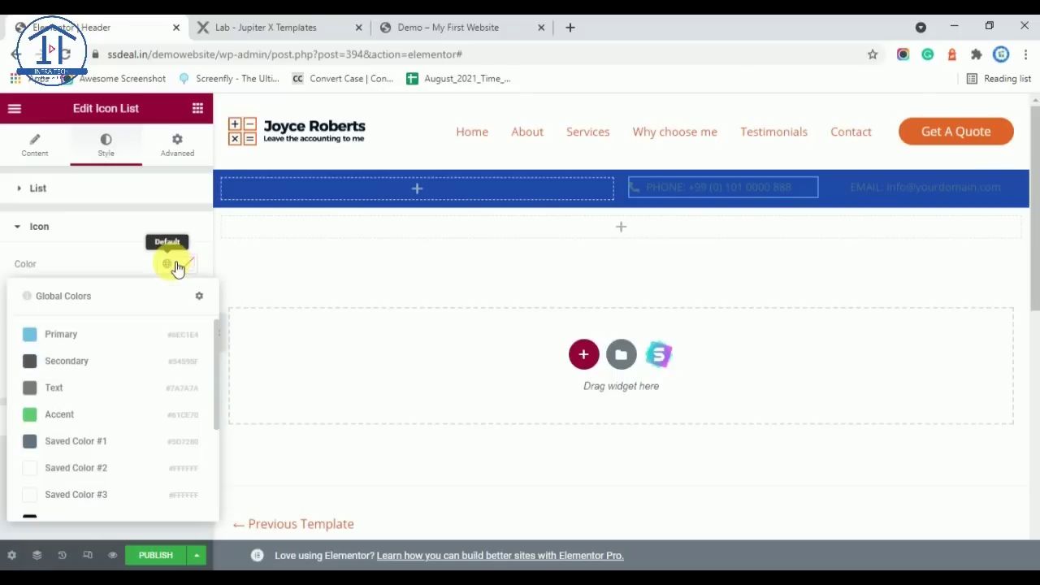
{"action": "left_click", "coordinate": [88, 469]}
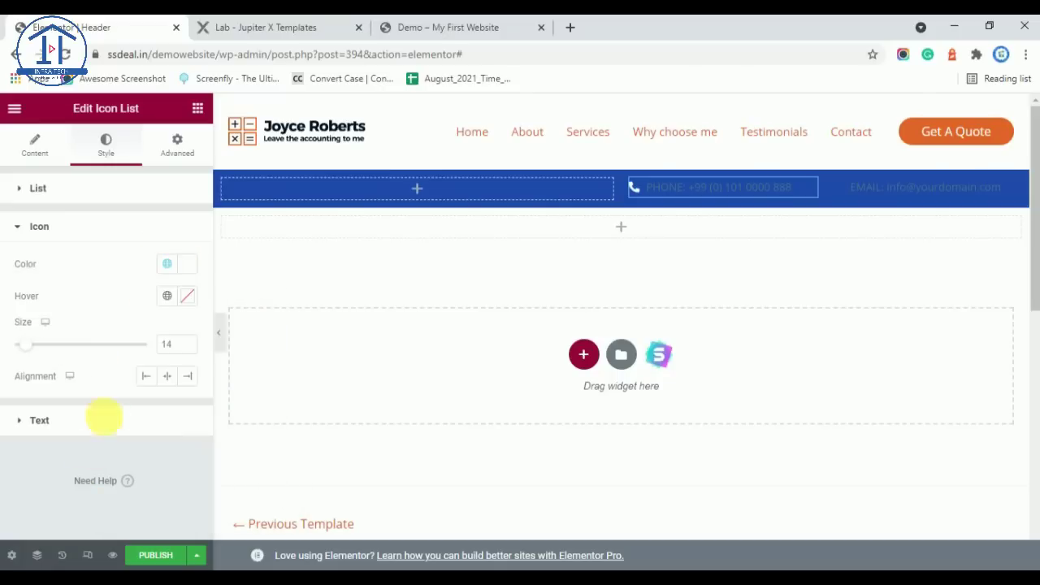
Step: Set the phone icon list's text color to the global color "Saved Color #2"
{"action": "left_click", "coordinate": [71, 420]}
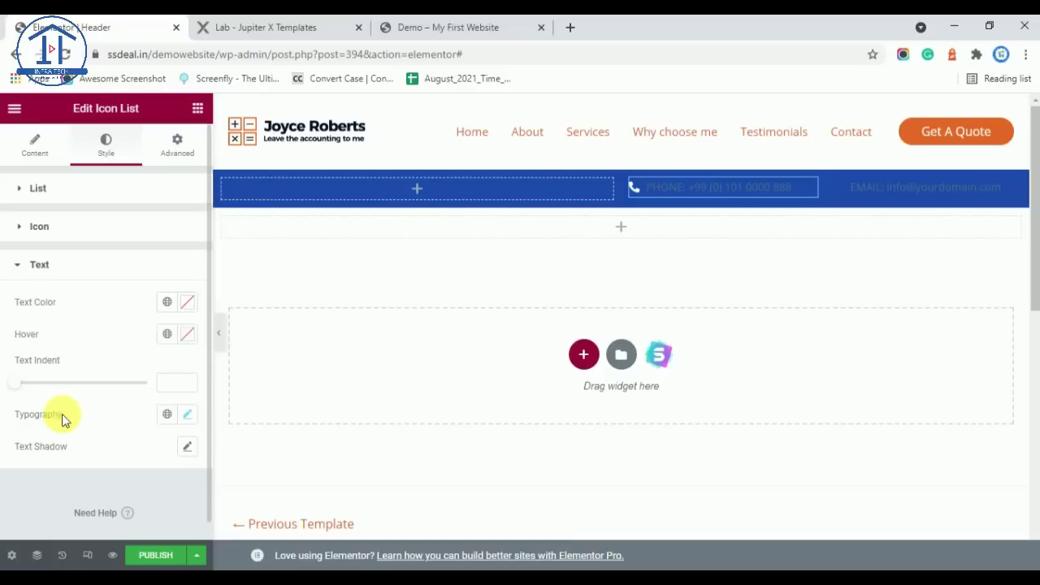
{"action": "left_click", "coordinate": [176, 300]}
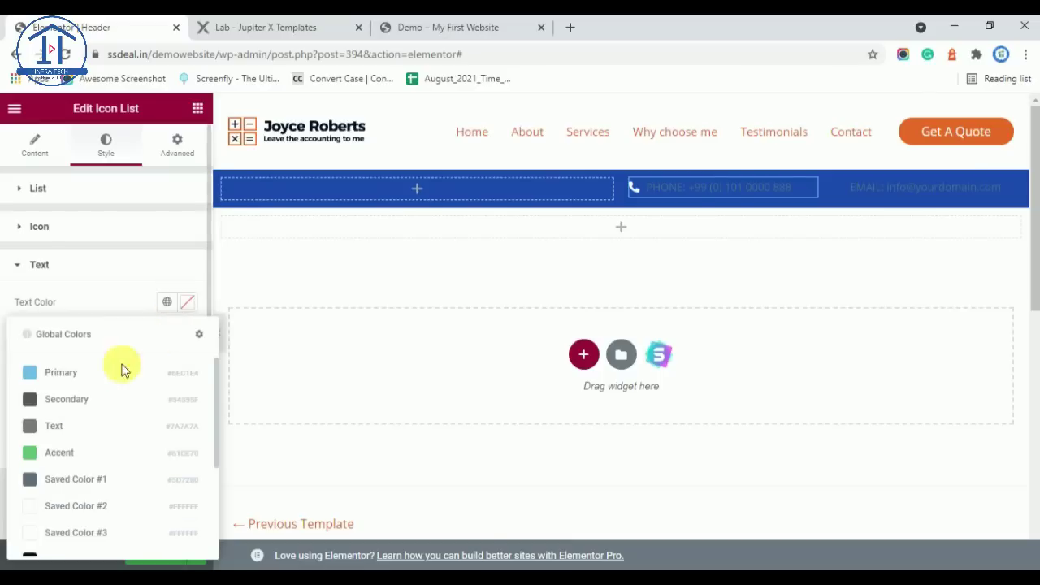
{"action": "left_click", "coordinate": [74, 507]}
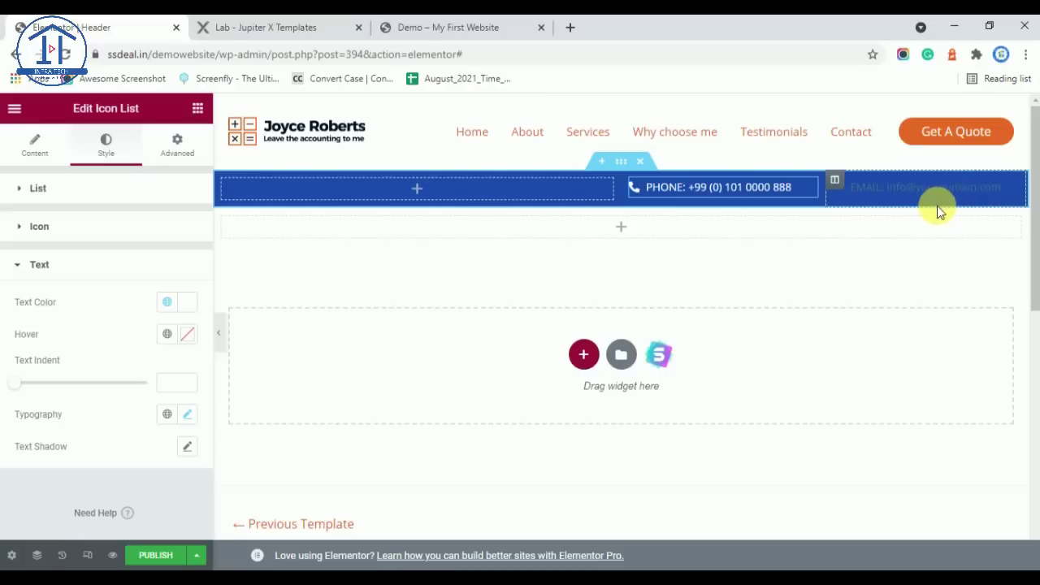
Step: Give the email icon list's icon the global color "Saved Color #2"
{"action": "left_click", "coordinate": [1020, 189]}
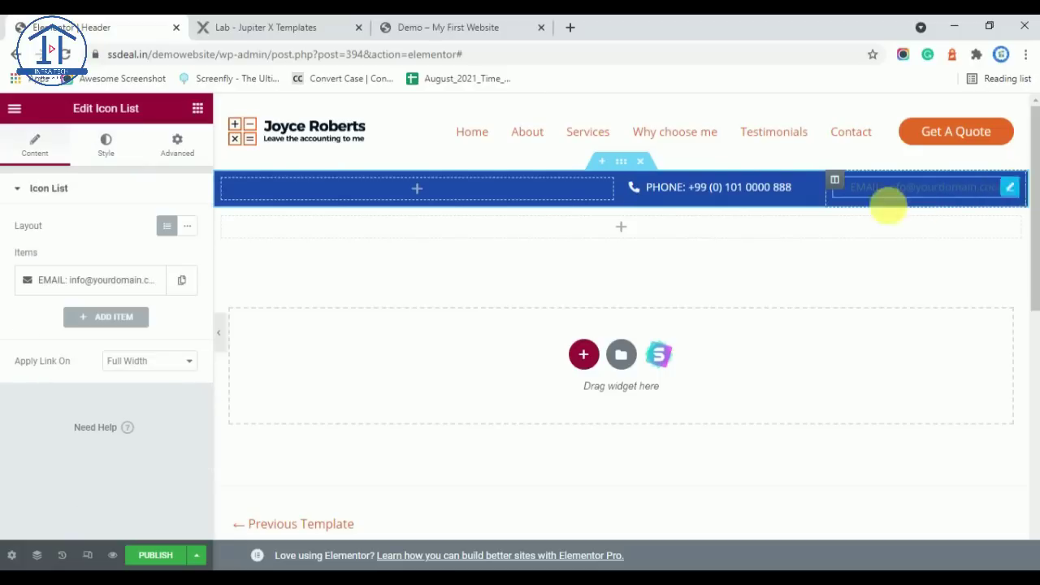
{"action": "left_click", "coordinate": [105, 144]}
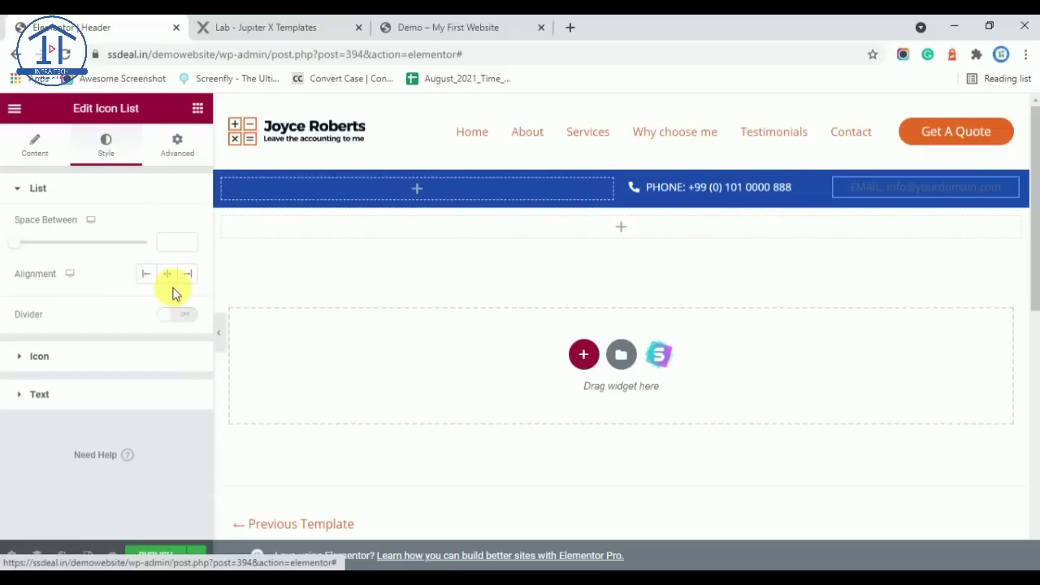
{"action": "left_click", "coordinate": [79, 356]}
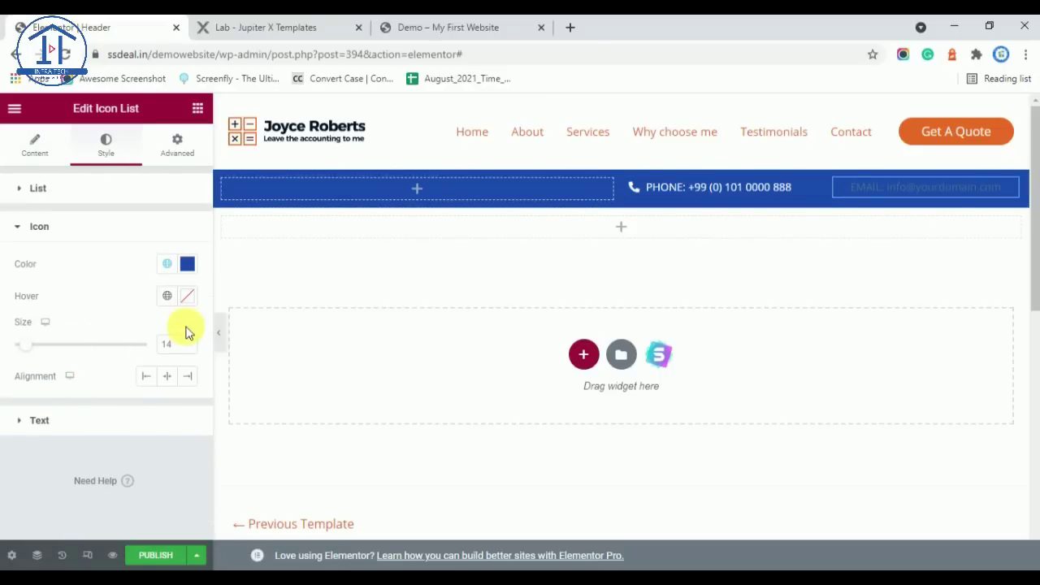
{"action": "left_click", "coordinate": [168, 264]}
{"action": "left_click", "coordinate": [85, 456]}
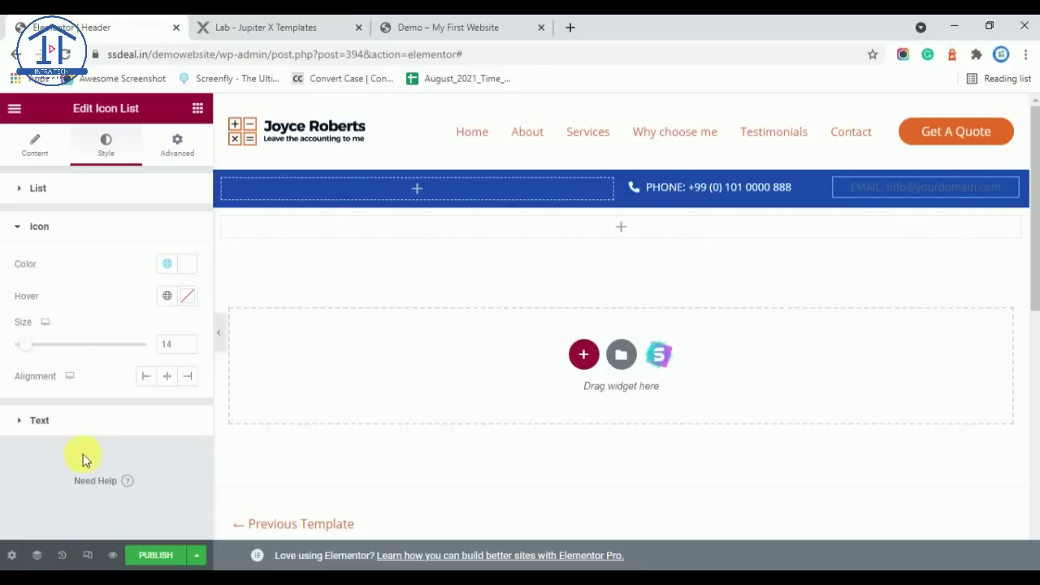
Step: Give the email icon list's text the global color "Saved Color #2"
{"action": "left_click", "coordinate": [32, 420]}
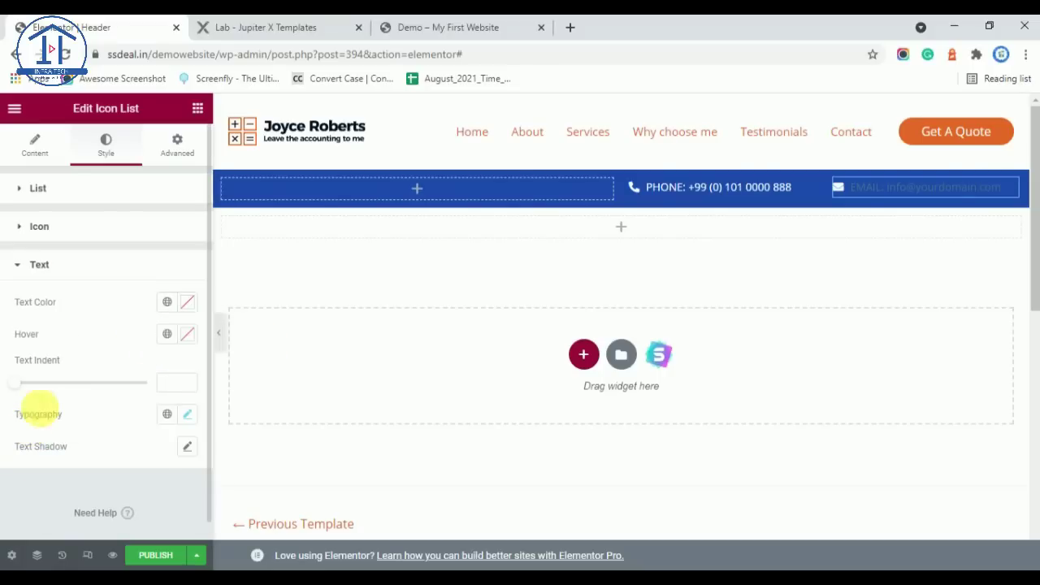
{"action": "left_click", "coordinate": [167, 302]}
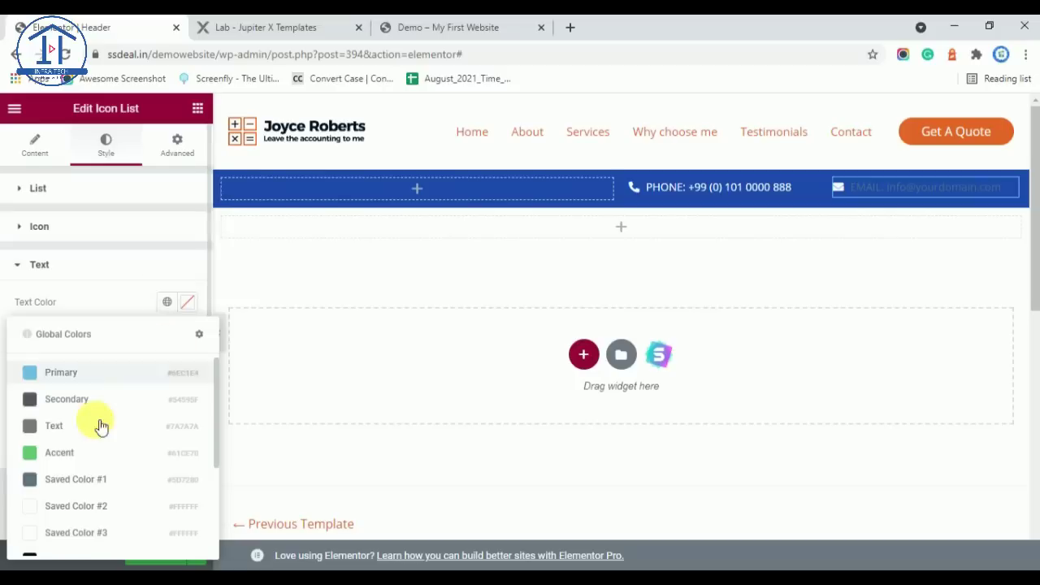
{"action": "left_click", "coordinate": [81, 509]}
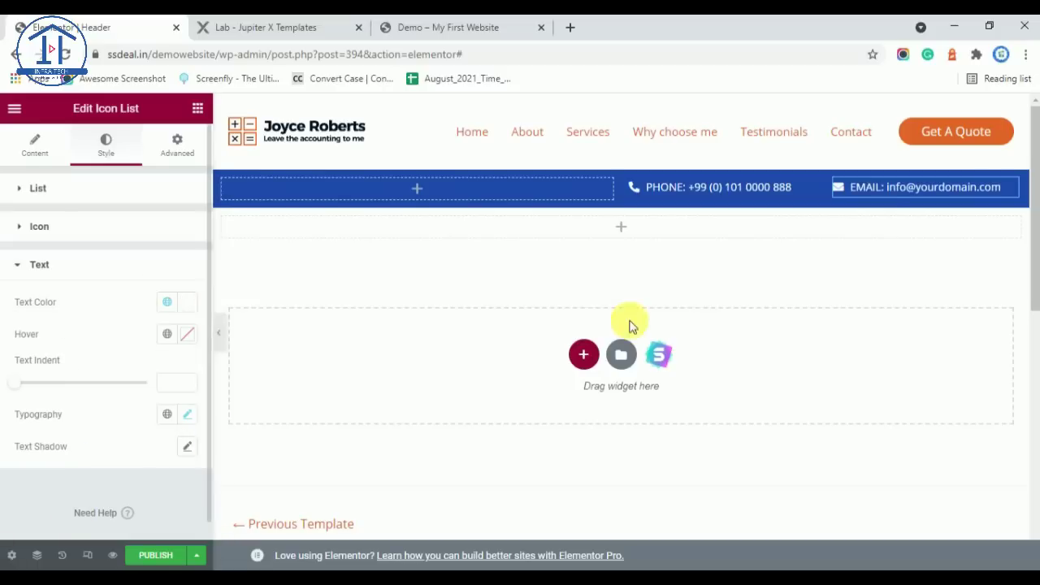
{"action": "left_click", "coordinate": [126, 268]}
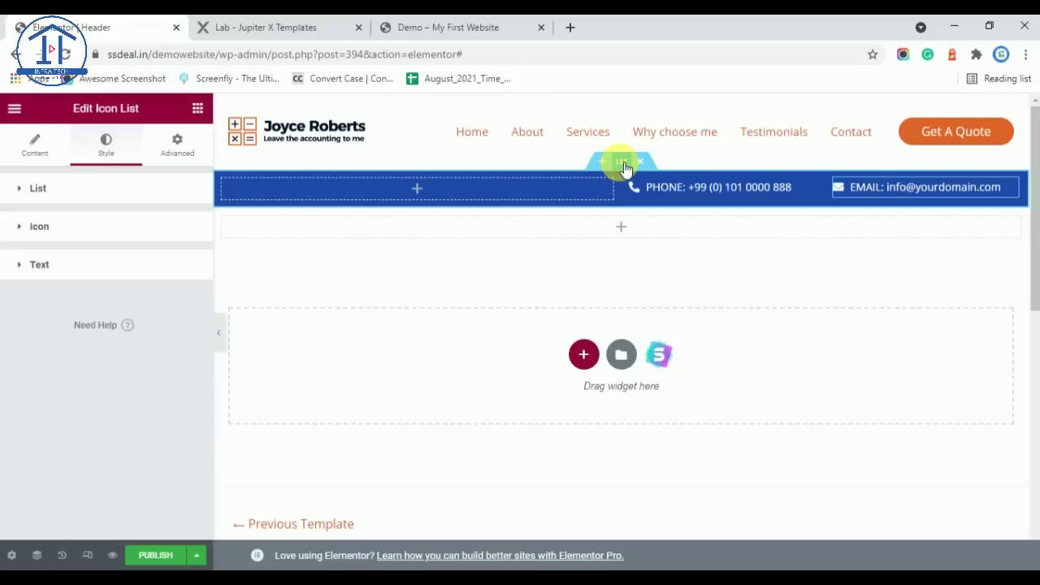
Step: Set the blue contact section's content width to Full Width
{"action": "left_click", "coordinate": [622, 166]}
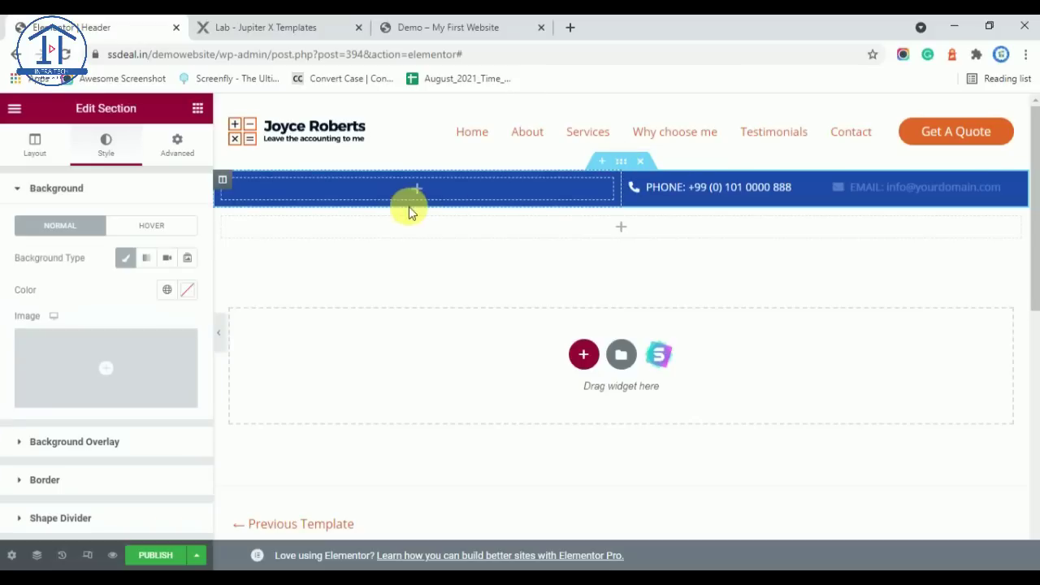
{"action": "left_click", "coordinate": [24, 153]}
{"action": "left_click", "coordinate": [128, 224]}
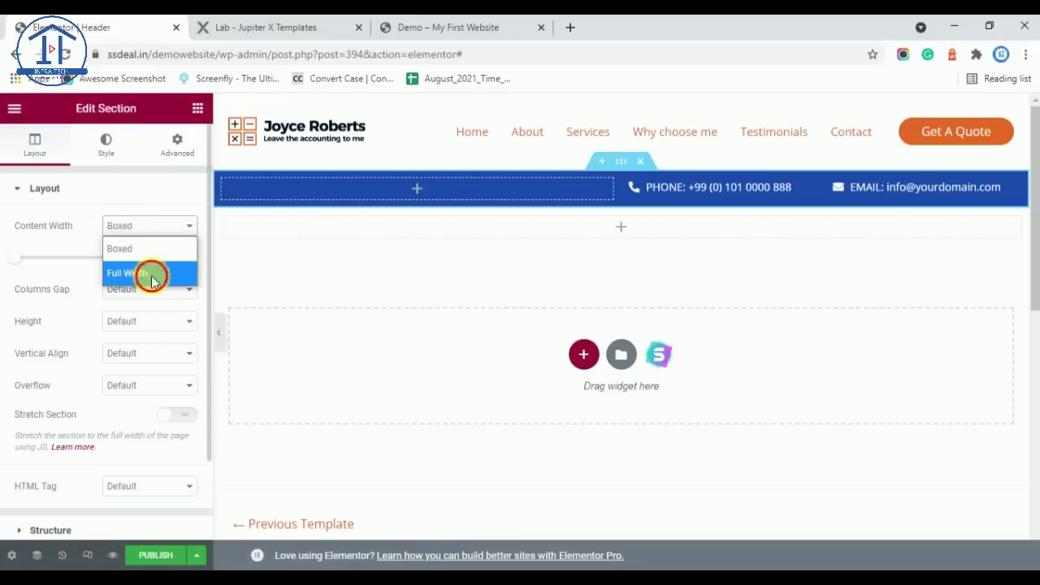
{"action": "left_click", "coordinate": [149, 273]}
Step: Try the No Gap columns gap on the contact section and set it back to Default
{"action": "left_click", "coordinate": [135, 260]}
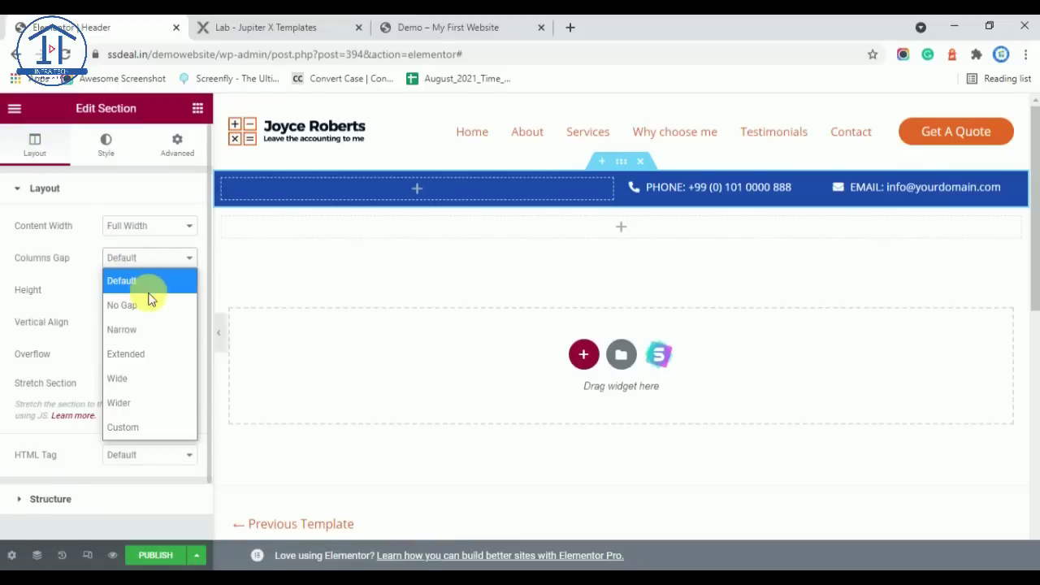
{"action": "left_click", "coordinate": [156, 307]}
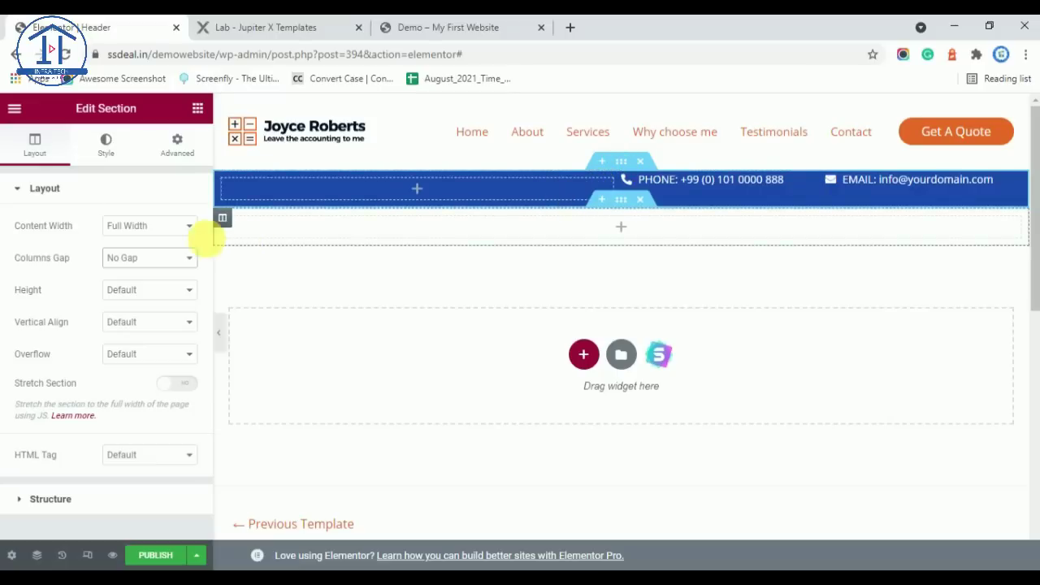
{"action": "left_click", "coordinate": [131, 261]}
{"action": "left_click", "coordinate": [133, 279]}
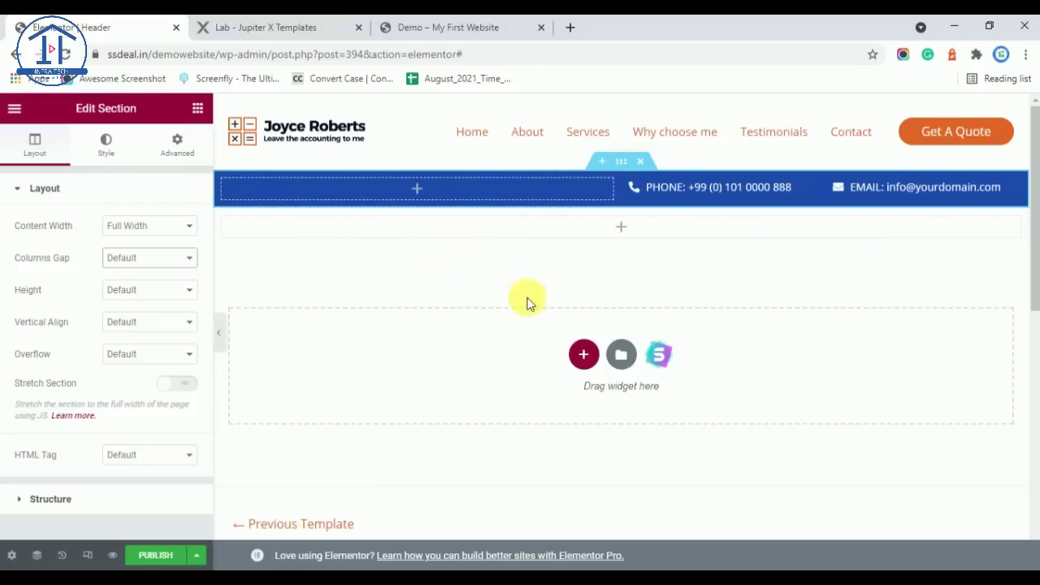
Step: Check the Lab template's header layout and add two new columns to the empty section below the contact bar
{"action": "left_click", "coordinate": [309, 25]}
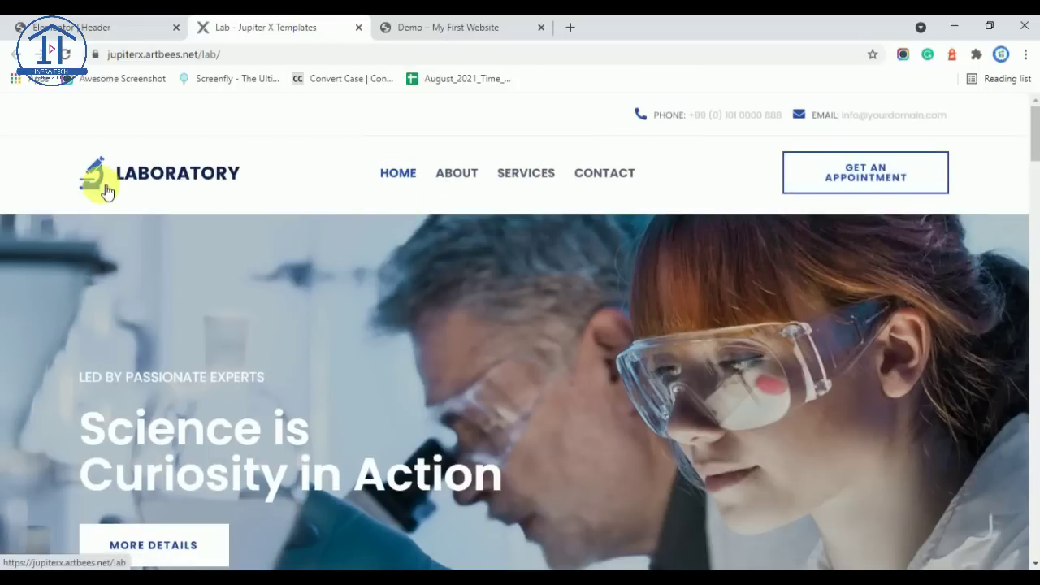
{"action": "left_click", "coordinate": [92, 27]}
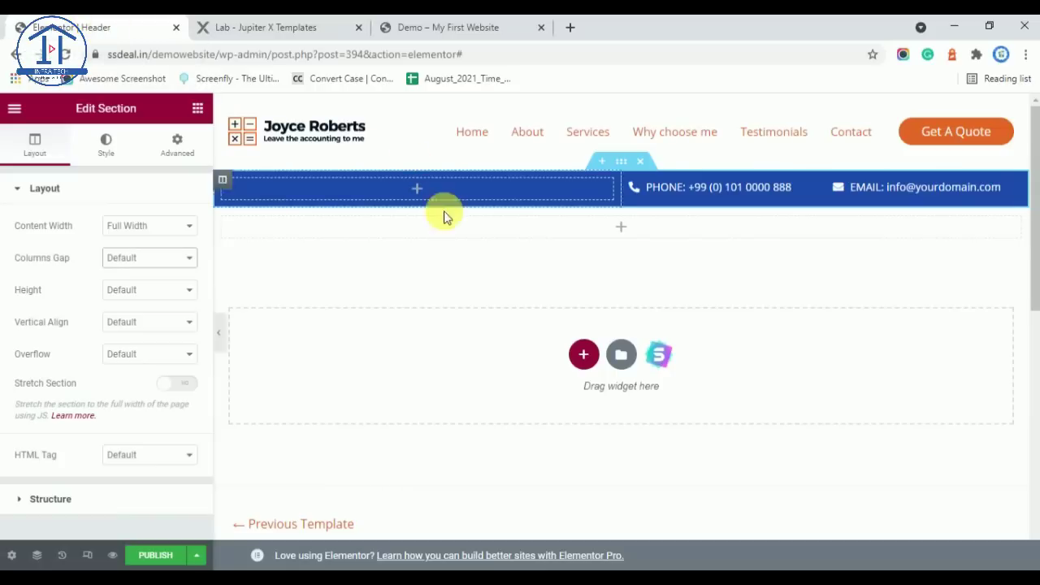
{"action": "right_click", "coordinate": [556, 228]}
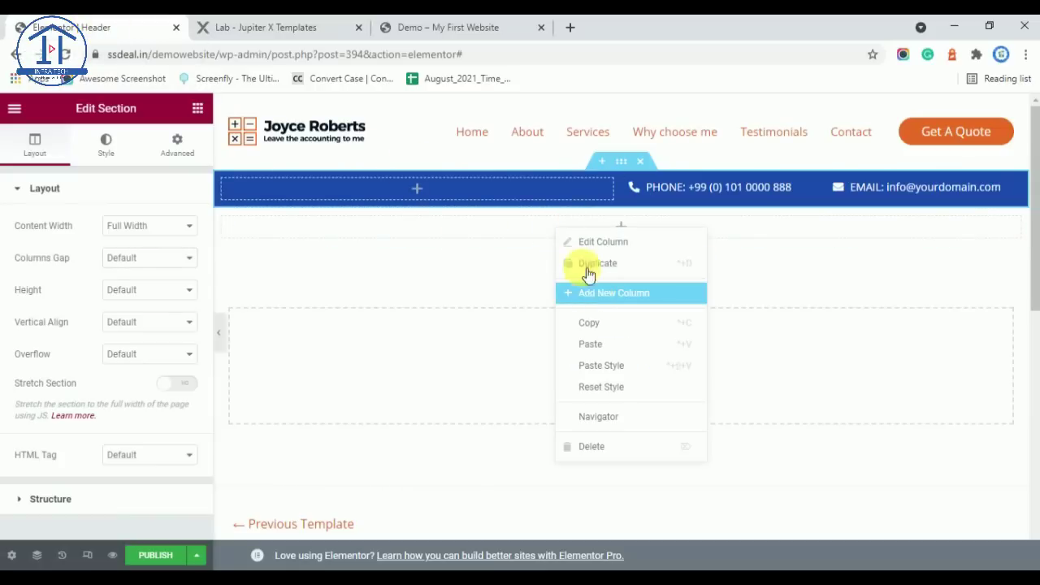
{"action": "left_click", "coordinate": [591, 294]}
{"action": "right_click", "coordinate": [569, 235]}
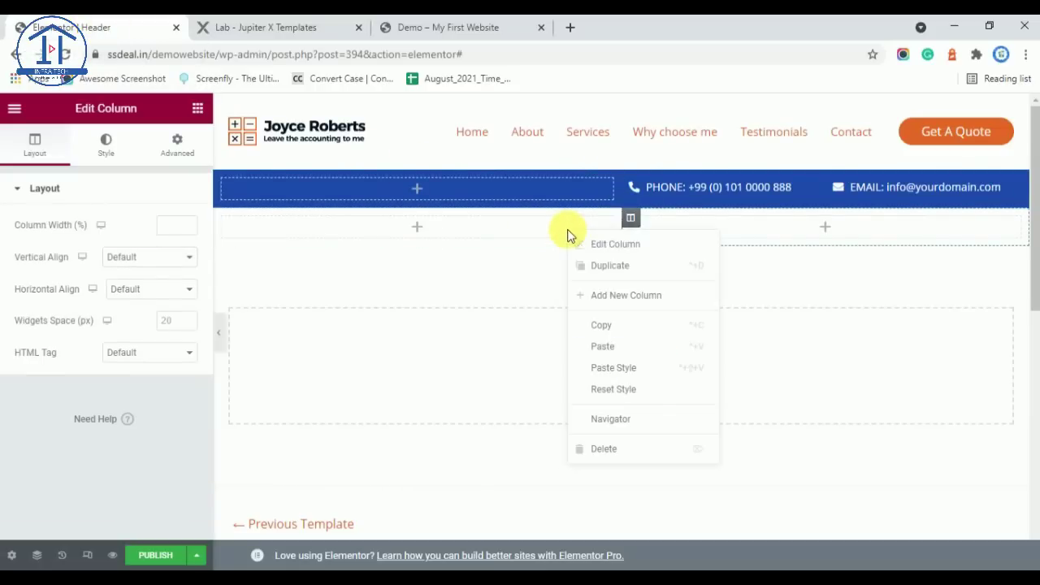
{"action": "left_click", "coordinate": [621, 307]}
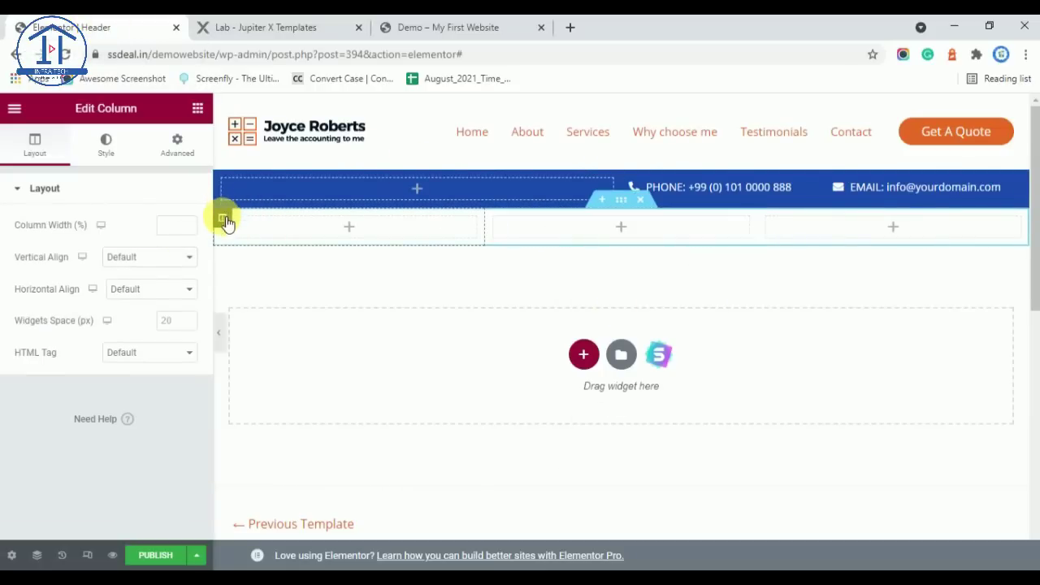
Step: Set the column width of the first and third columns in the lower section to 20%
{"action": "type", "text": "20"}
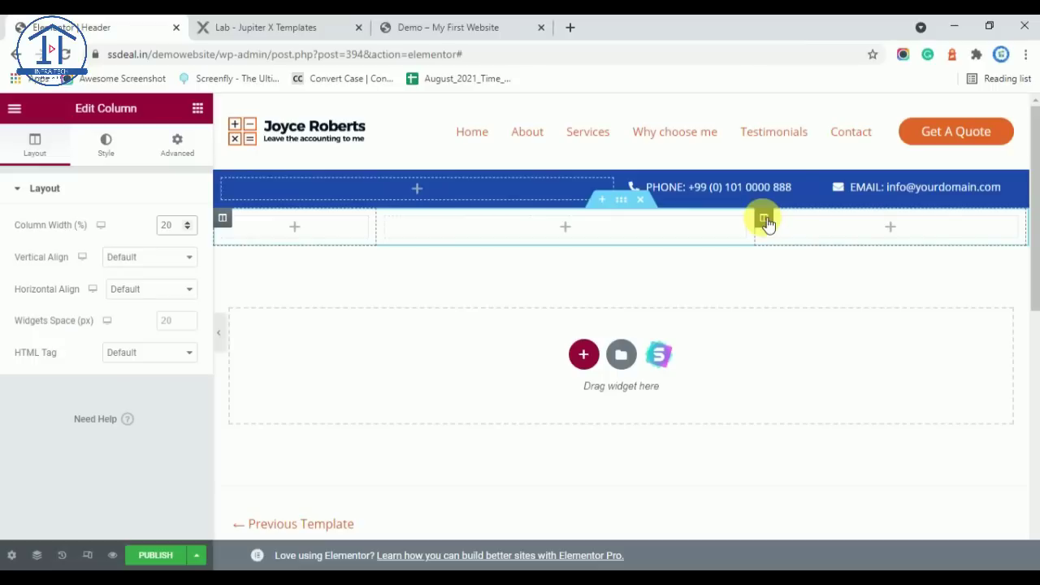
{"action": "left_click", "coordinate": [764, 218]}
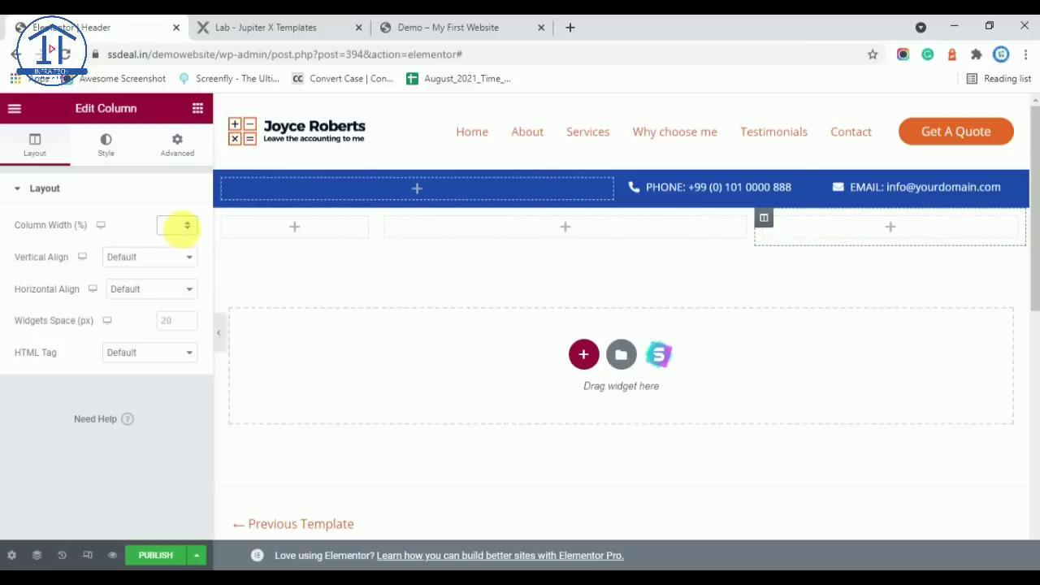
{"action": "type", "text": "20"}
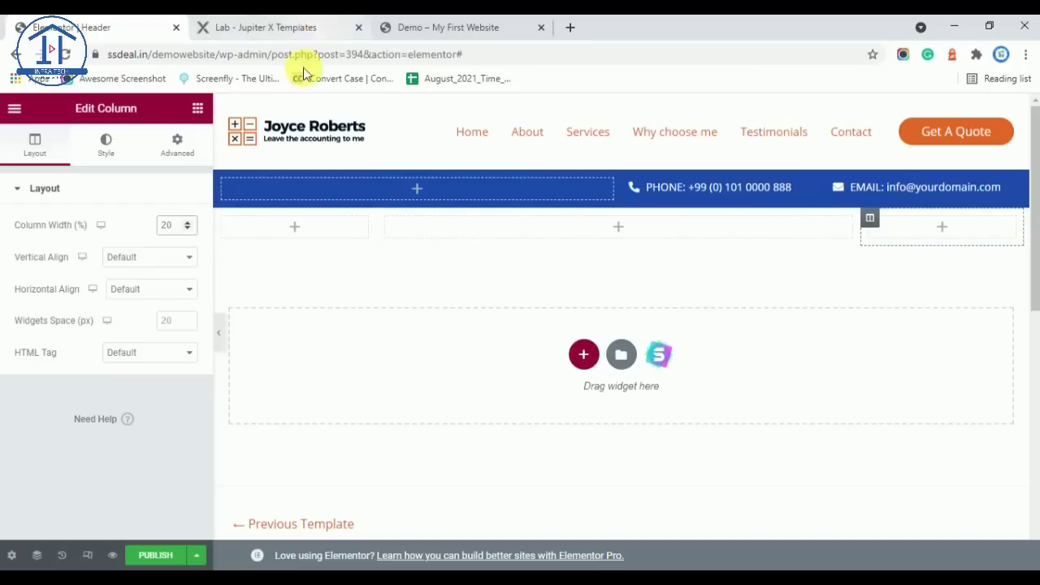
Step: Save the Laboratory logo from the Lab template page to the Downloads folder as primary-logo.png
{"action": "left_click", "coordinate": [268, 27]}
{"action": "right_click", "coordinate": [140, 175]}
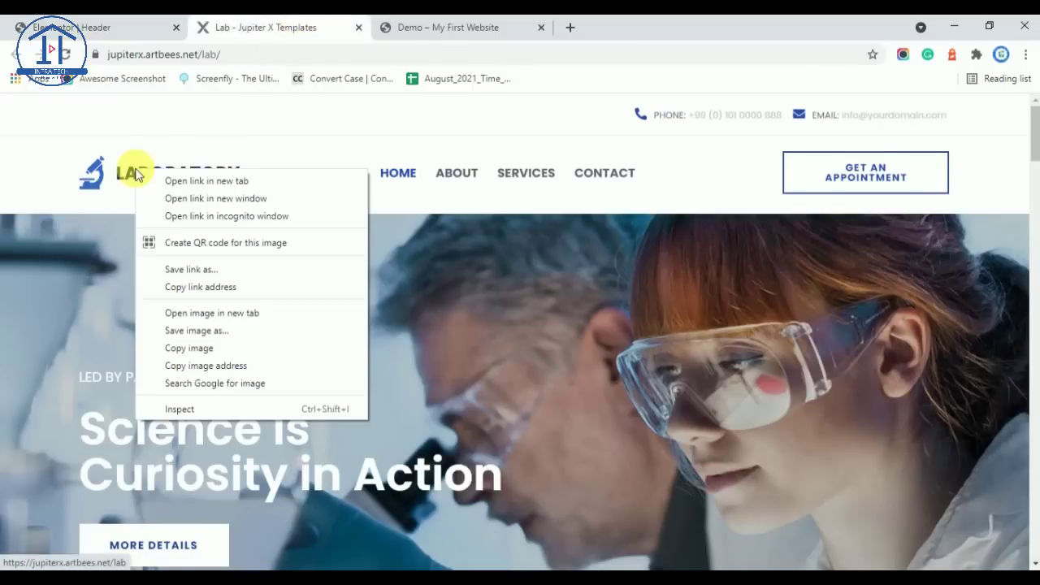
{"action": "left_click", "coordinate": [260, 346]}
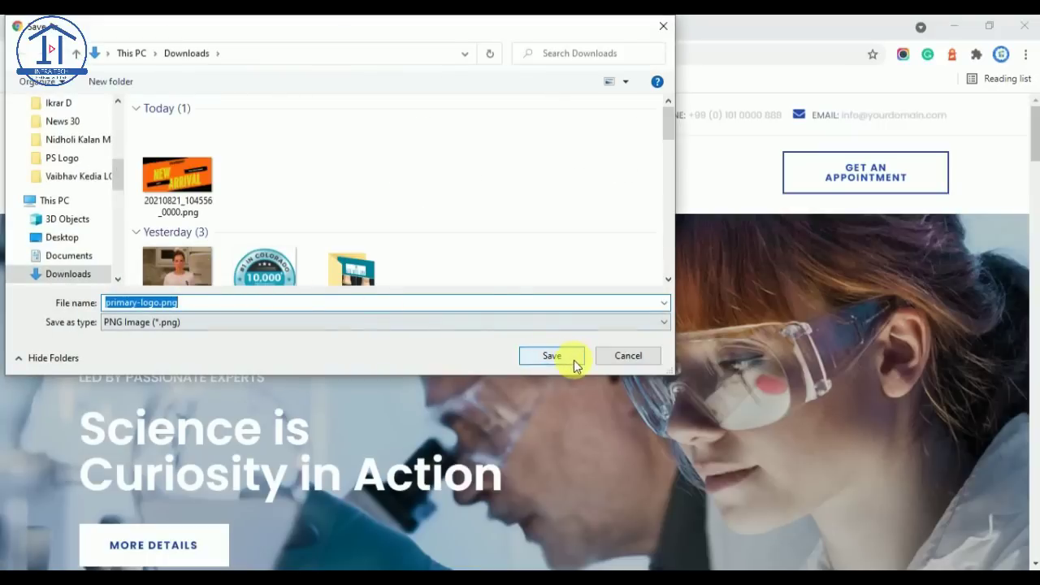
{"action": "left_click", "coordinate": [551, 356]}
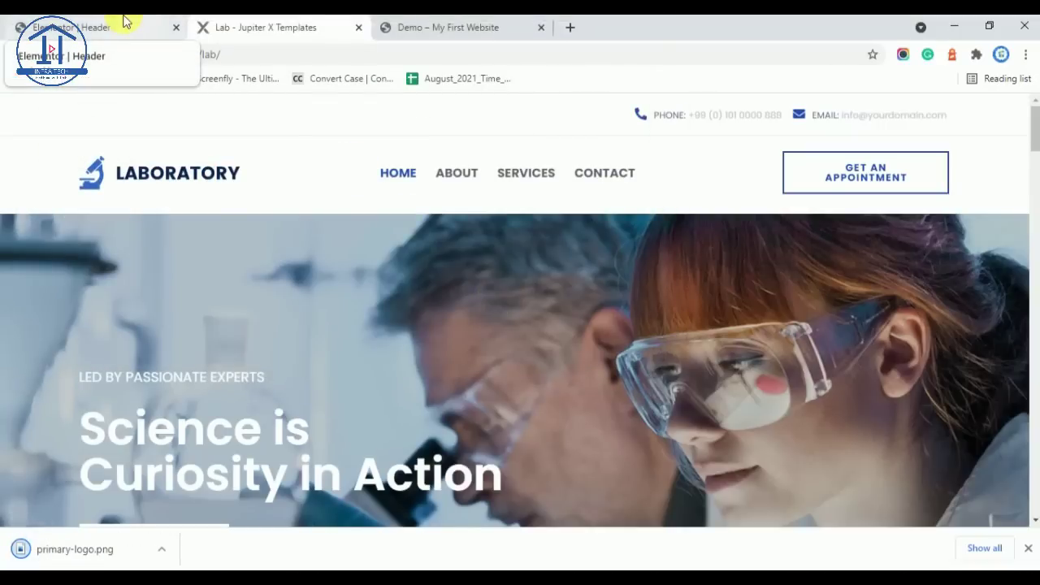
Step: Return to the Elementor header and add an Image widget to the lower section's first column
{"action": "left_click", "coordinate": [126, 22]}
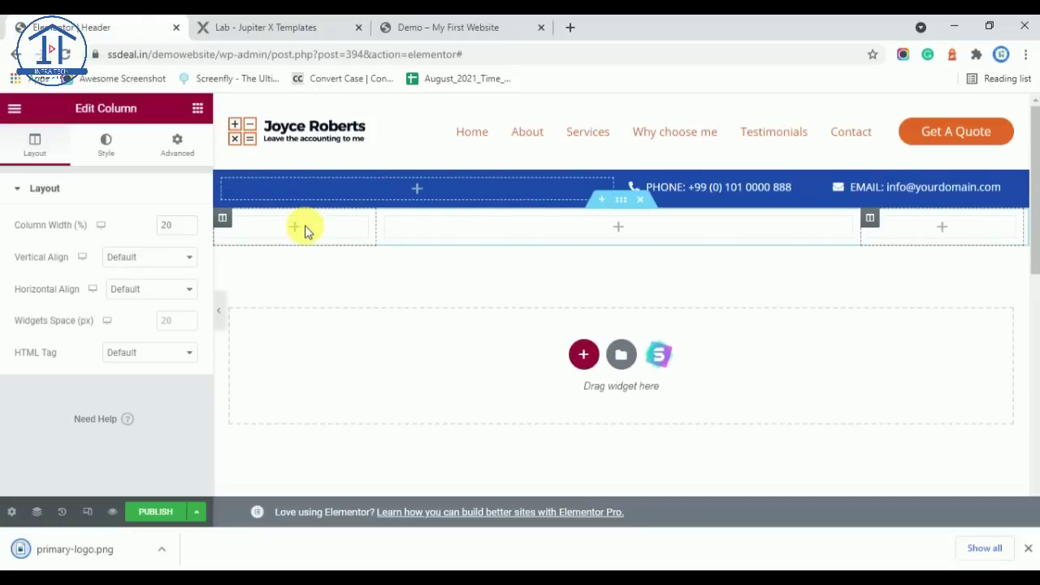
{"action": "left_click", "coordinate": [197, 108]}
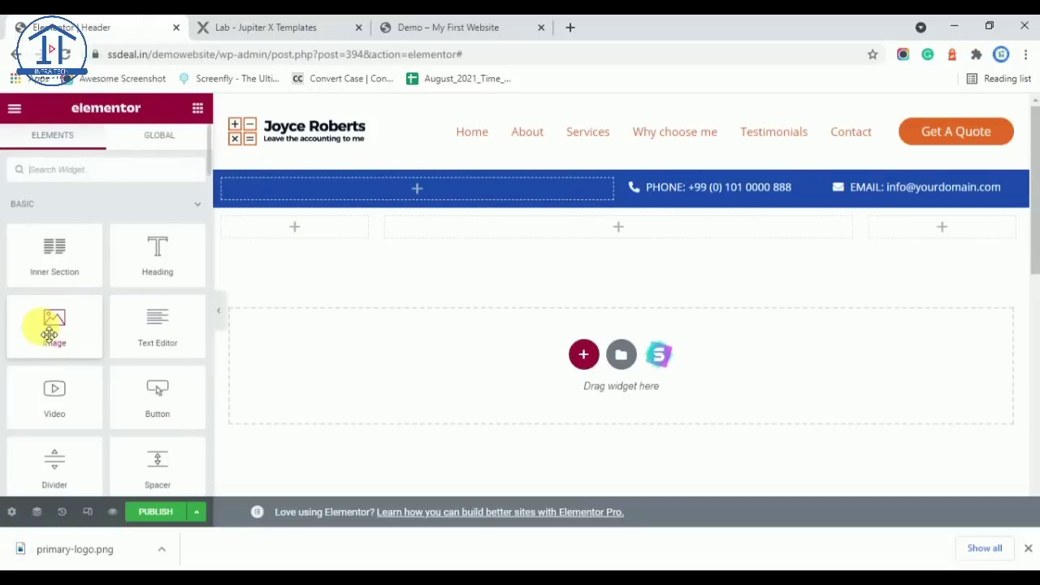
{"action": "left_click_drag", "start_coordinate": [60, 338], "coordinate": [299, 231]}
{"action": "mouse_move", "coordinate": [139, 260]}
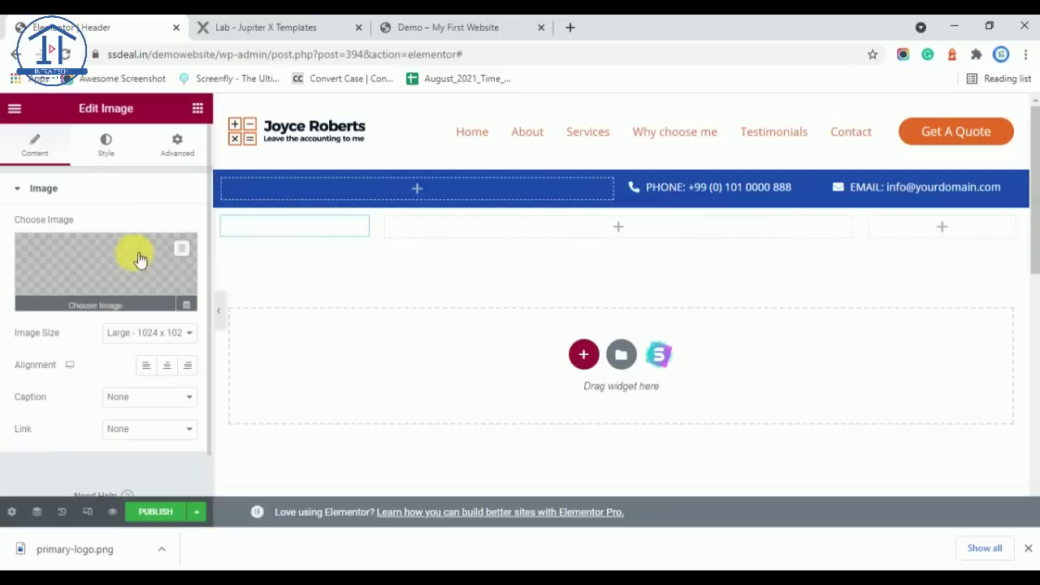
Step: Upload primary-logo.png from the Downloads folder and insert it into the Image widget in the lower section's first column
{"action": "left_click", "coordinate": [90, 249]}
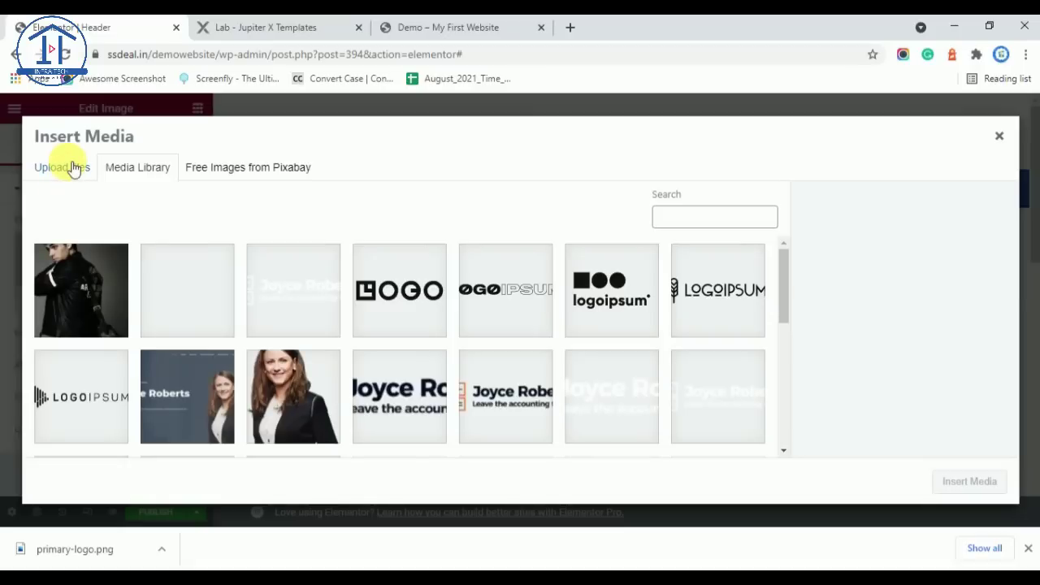
{"action": "left_click", "coordinate": [74, 168]}
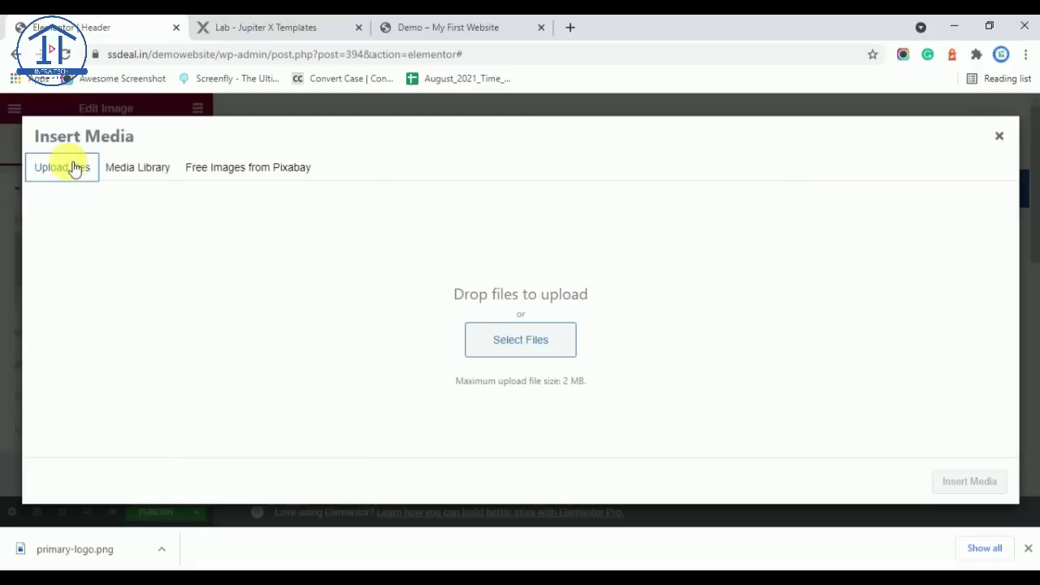
{"action": "left_click", "coordinate": [508, 341]}
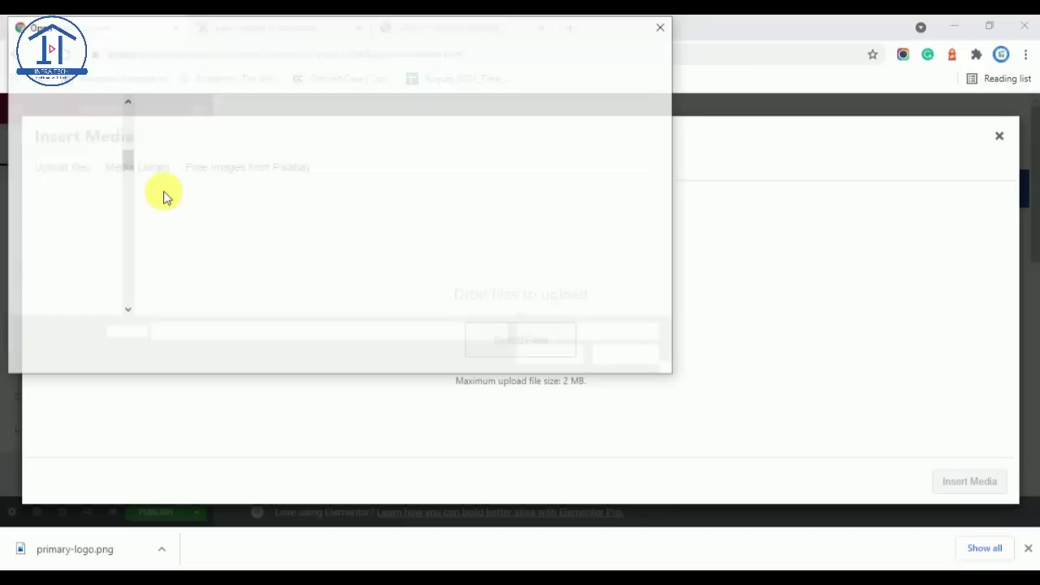
{"action": "double_click", "coordinate": [202, 187]}
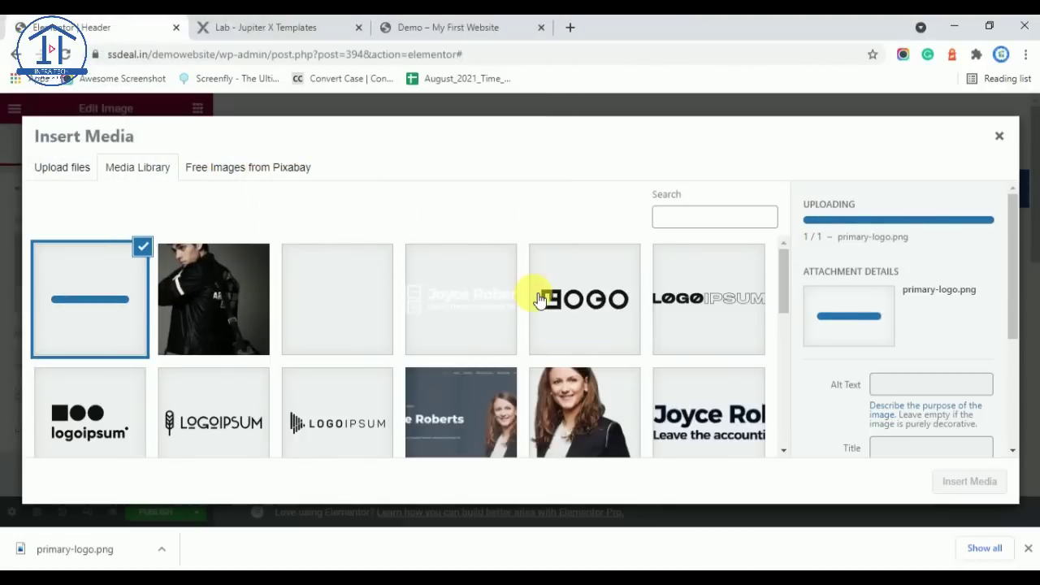
{"action": "left_click", "coordinate": [969, 481]}
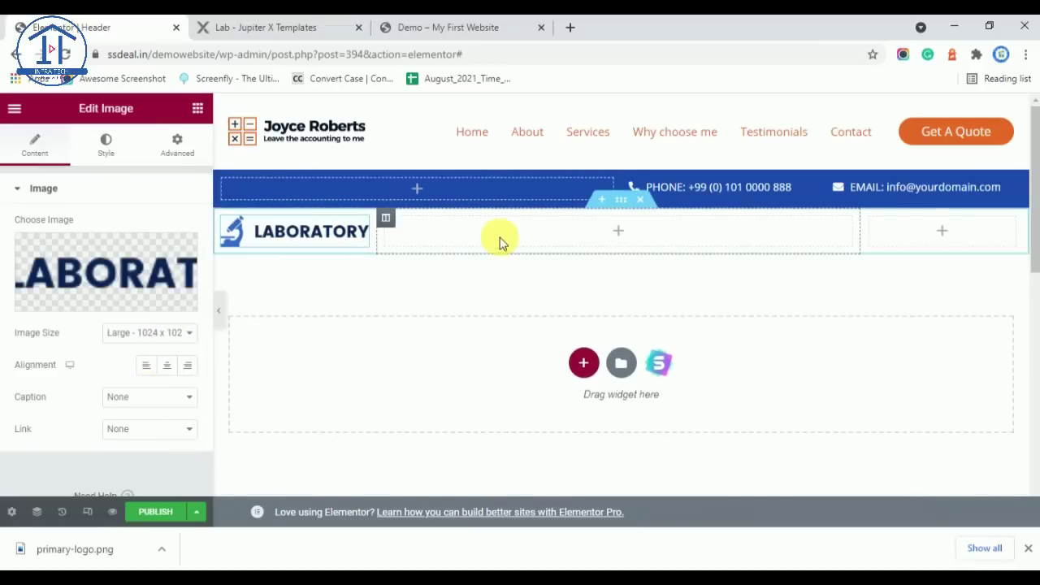
Step: Try a Navigation Menu widget using the menu named Menu in the lower section's middle column, and delete it
{"action": "left_click", "coordinate": [584, 230]}
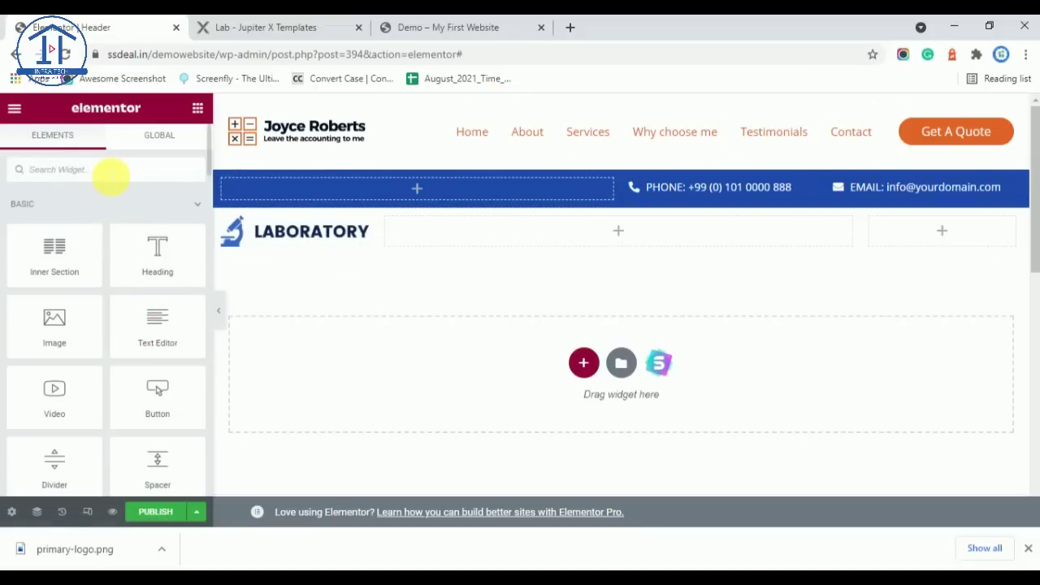
{"action": "type", "text": "navi"}
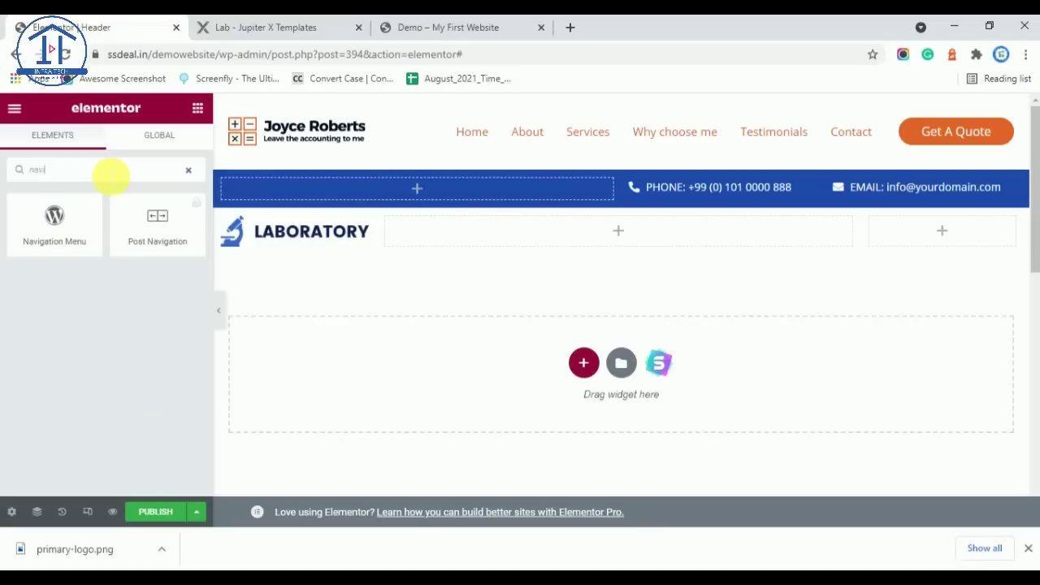
{"action": "key", "text": "BackSpace"}
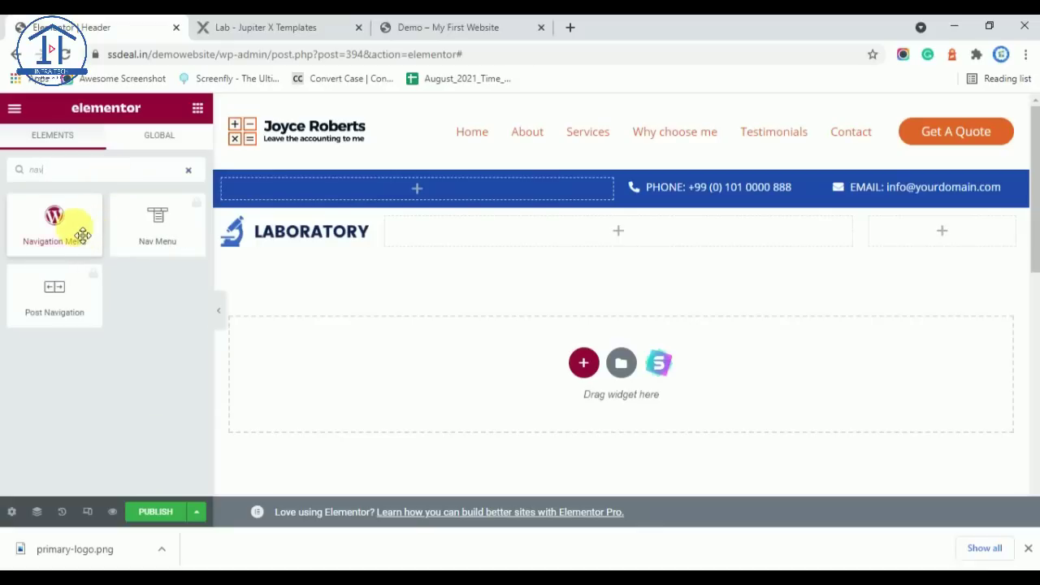
{"action": "left_click_drag", "start_coordinate": [84, 216], "coordinate": [572, 226]}
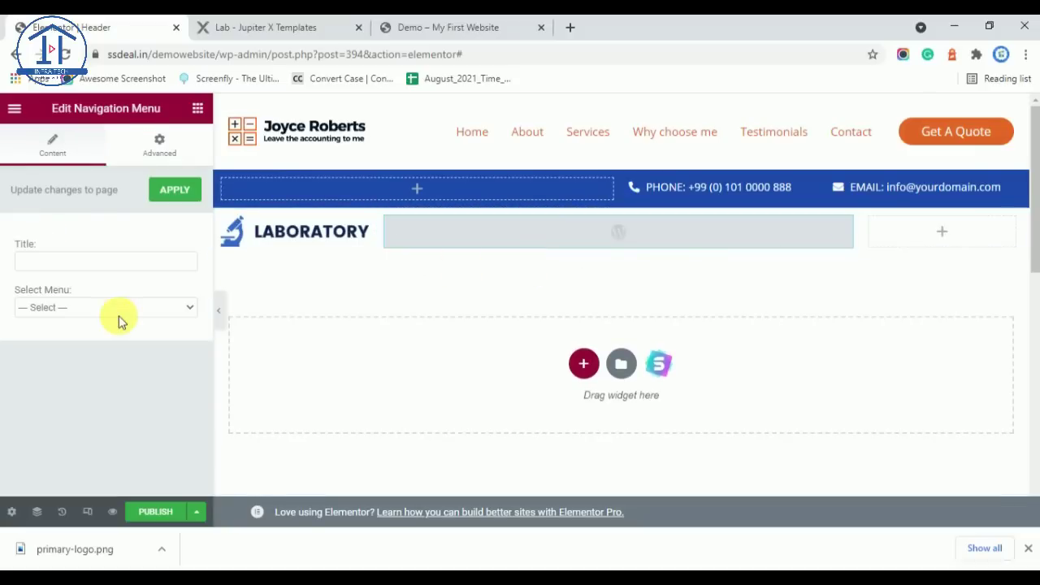
{"action": "left_click", "coordinate": [73, 308]}
{"action": "left_click", "coordinate": [81, 353]}
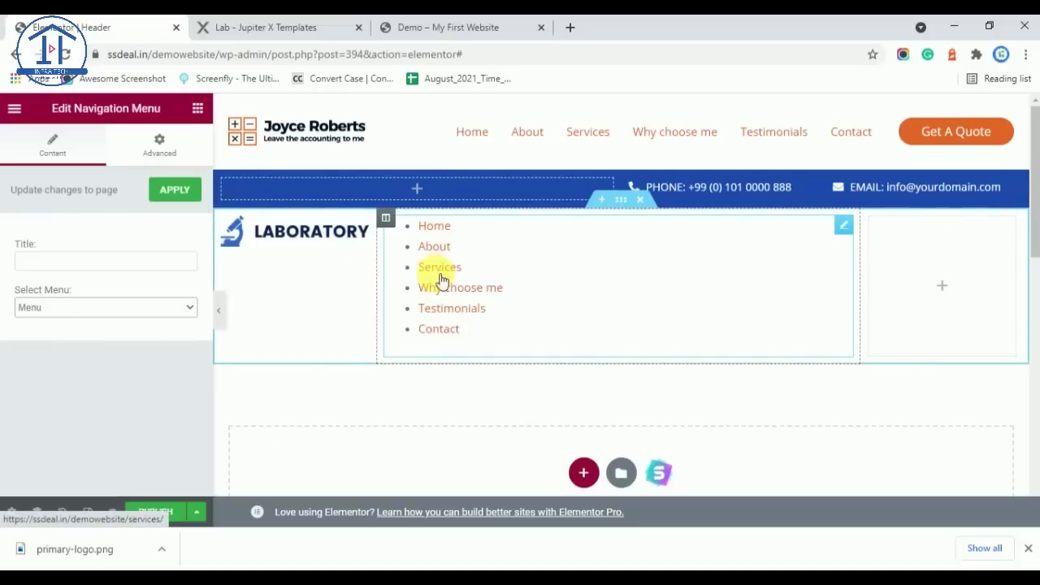
{"action": "right_click", "coordinate": [557, 260]}
{"action": "left_click", "coordinate": [594, 478]}
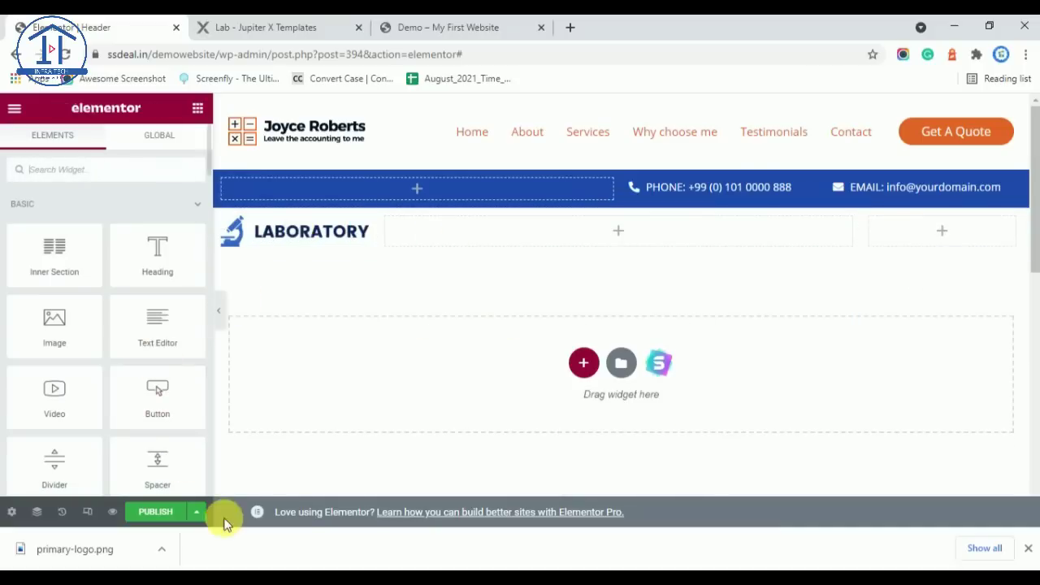
Step: Dismiss the browser's download bar and publish the header template
{"action": "left_click", "coordinate": [1030, 552]}
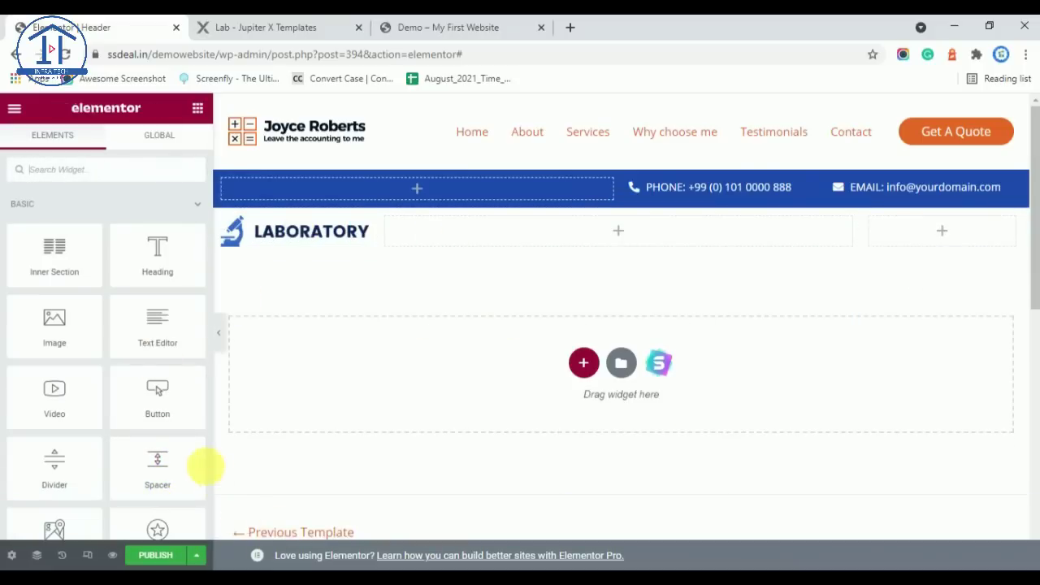
{"action": "scroll", "coordinate": [138, 382], "scroll_direction": "down", "scroll_amount": 5}
{"action": "scroll", "coordinate": [136, 383], "scroll_direction": "down", "scroll_amount": 5}
{"action": "scroll", "coordinate": [130, 479], "scroll_direction": "up", "scroll_amount": 15}
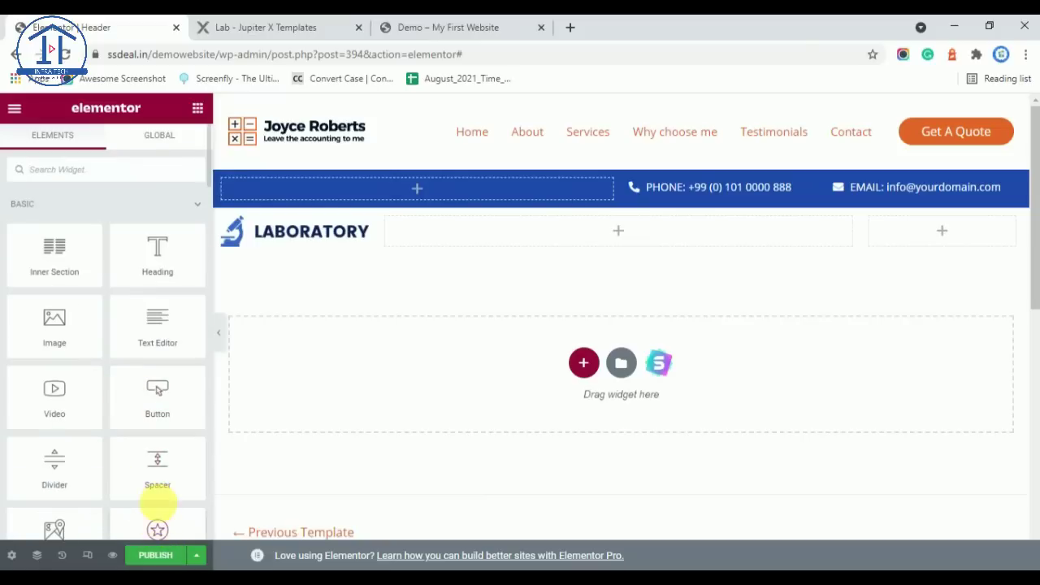
{"action": "left_click", "coordinate": [159, 559]}
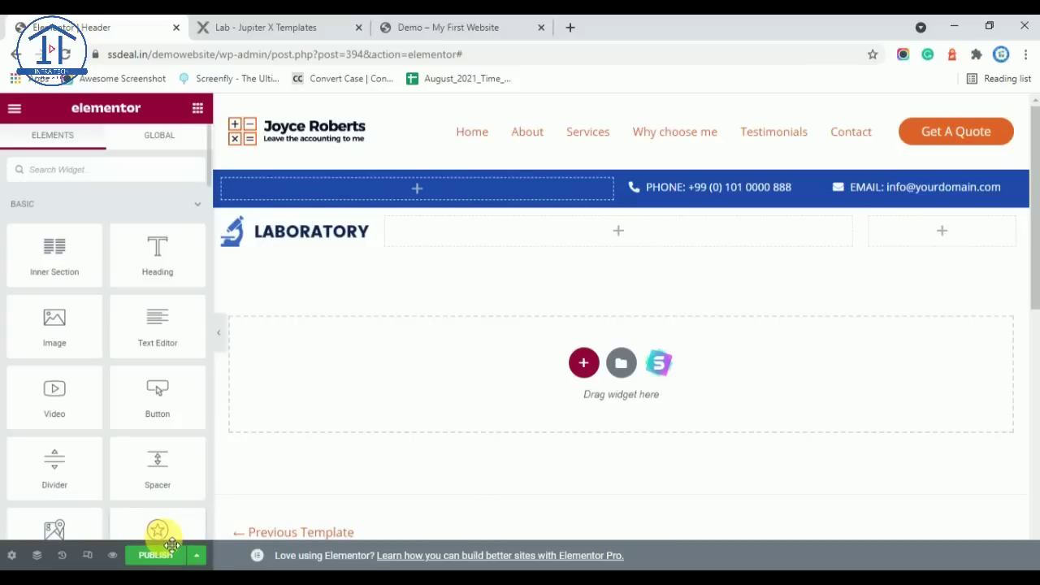
{"action": "left_click", "coordinate": [166, 555]}
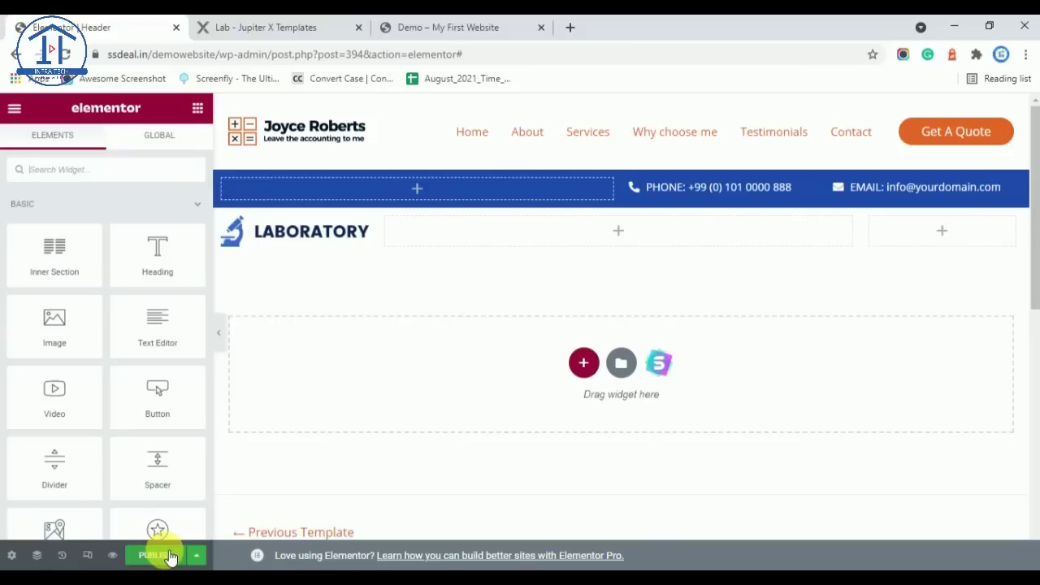
{"action": "left_click", "coordinate": [167, 557]}
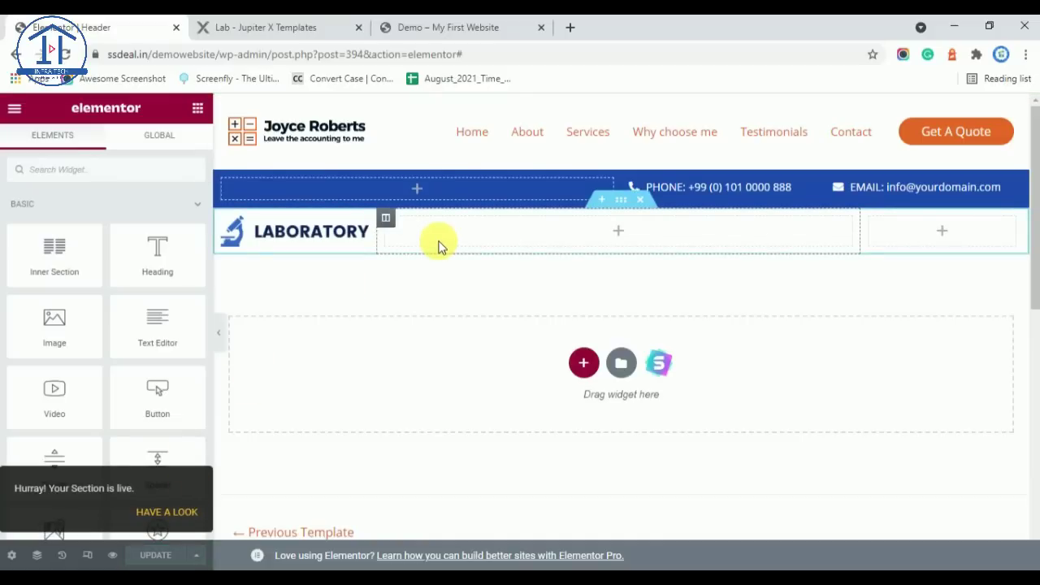
Step: Switch to the Demo website, open its WordPress dashboard and review the installed plugins for available updates
{"action": "left_click", "coordinate": [476, 23]}
{"action": "mouse_move", "coordinate": [50, 106]}
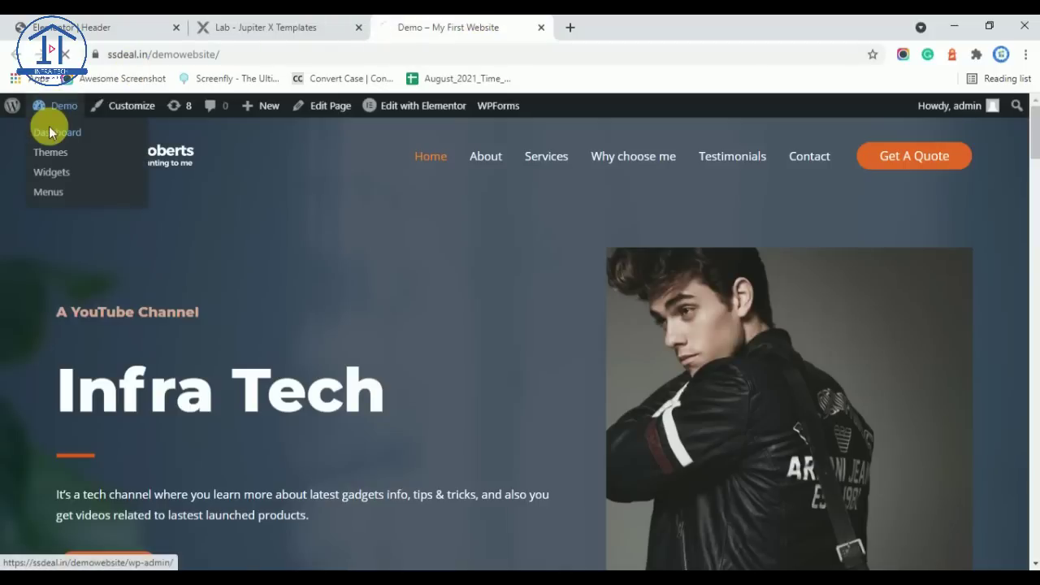
{"action": "left_click", "coordinate": [48, 128]}
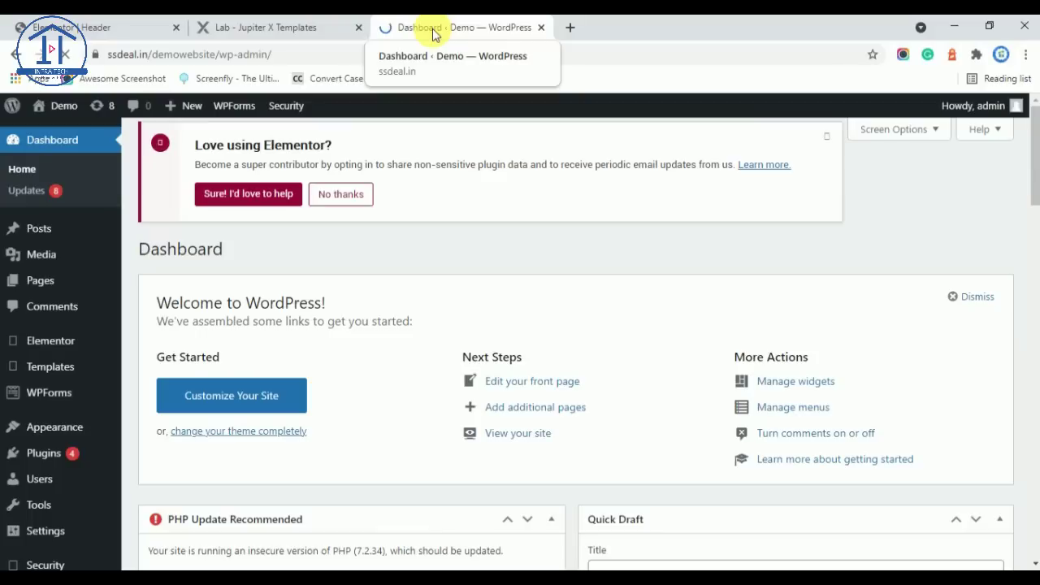
{"action": "mouse_move", "coordinate": [43, 453]}
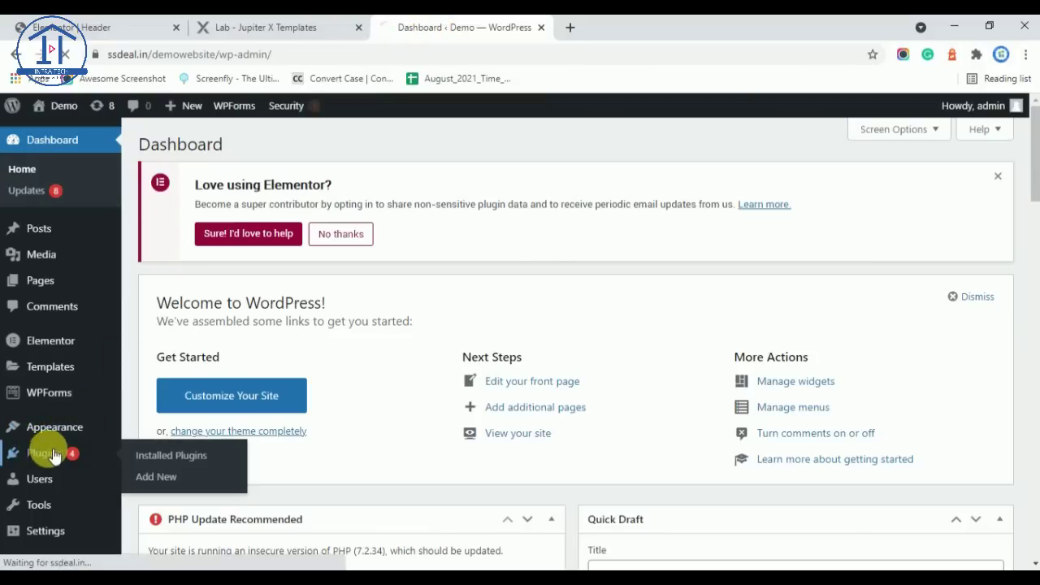
{"action": "left_click", "coordinate": [220, 468]}
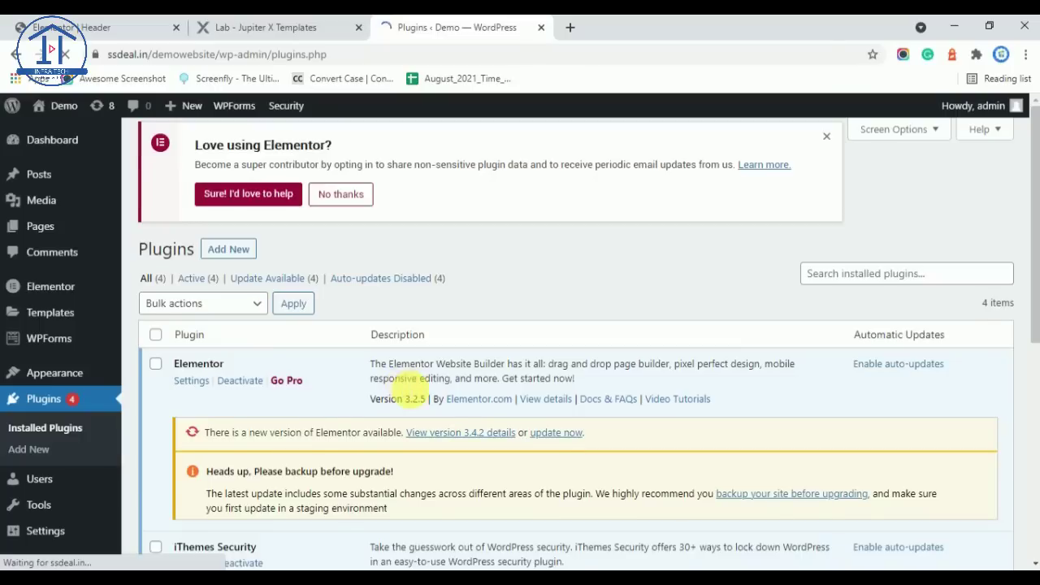
{"action": "scroll", "coordinate": [349, 362], "scroll_direction": "down", "scroll_amount": 4}
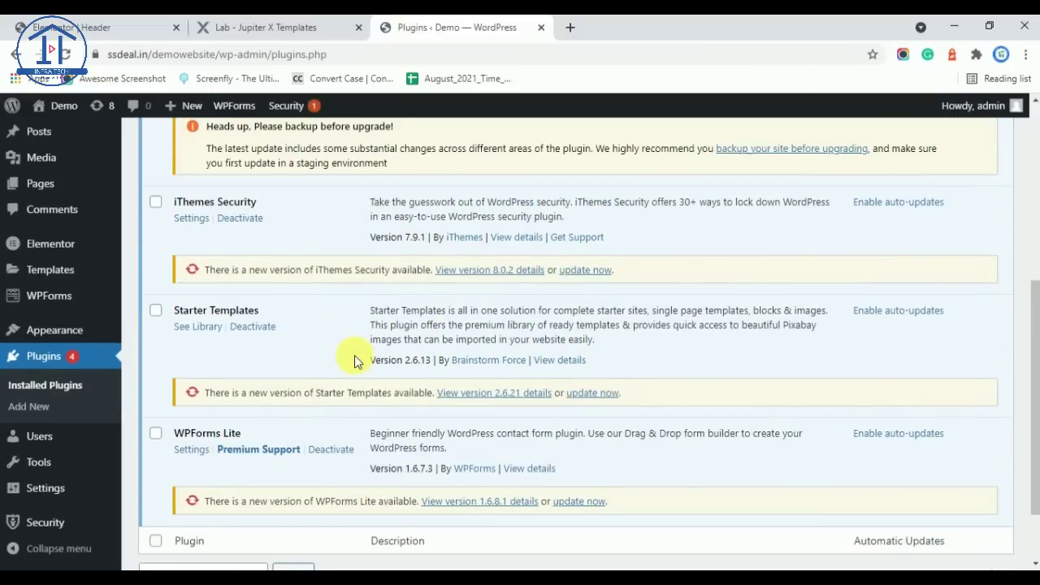
{"action": "scroll", "coordinate": [355, 362], "scroll_direction": "down", "scroll_amount": 1}
{"action": "scroll", "coordinate": [355, 360], "scroll_direction": "up", "scroll_amount": 3}
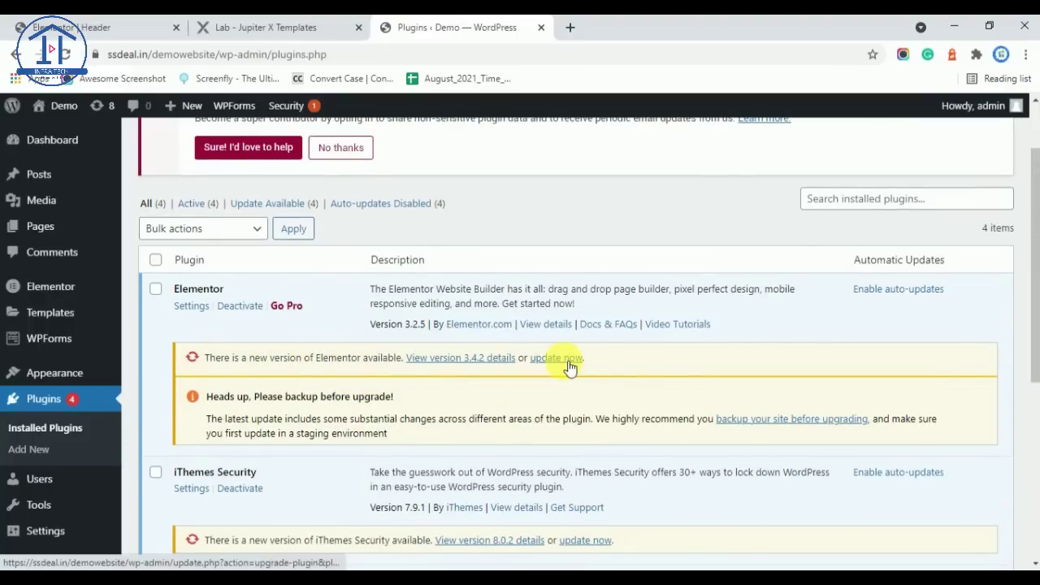
Step: Select all installed plugins and run the bulk Update action on them
{"action": "left_click", "coordinate": [155, 260]}
{"action": "left_click", "coordinate": [189, 229]}
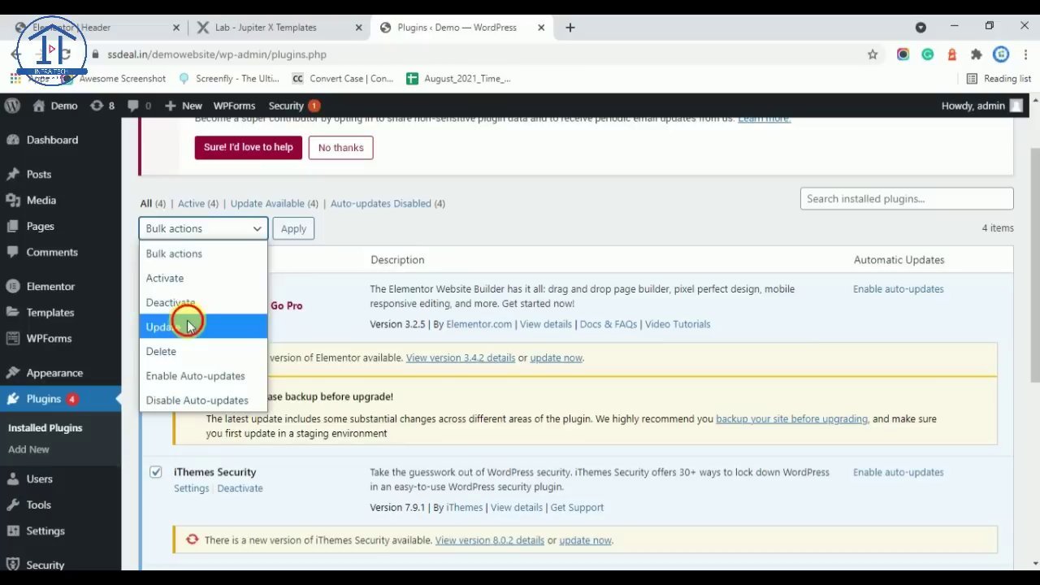
{"action": "left_click", "coordinate": [188, 326]}
{"action": "left_click", "coordinate": [294, 230]}
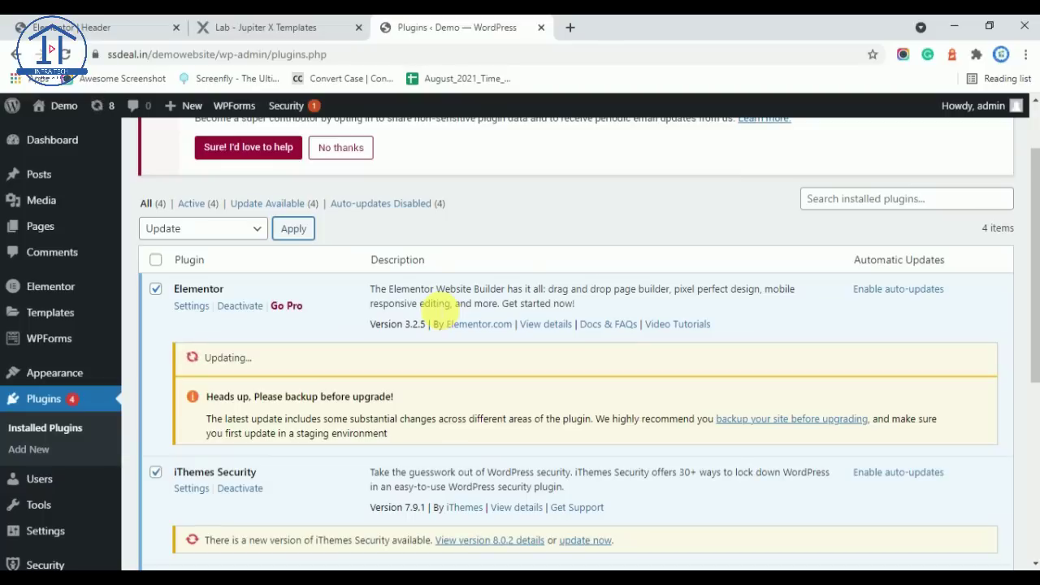
Step: Check the update progress of Elementor, iThemes Security, Starter Templates and WPForms Lite, and dismiss the Elementor notice
{"action": "scroll", "coordinate": [416, 349], "scroll_direction": "down", "scroll_amount": 4}
{"action": "scroll", "coordinate": [415, 351], "scroll_direction": "down", "scroll_amount": 1}
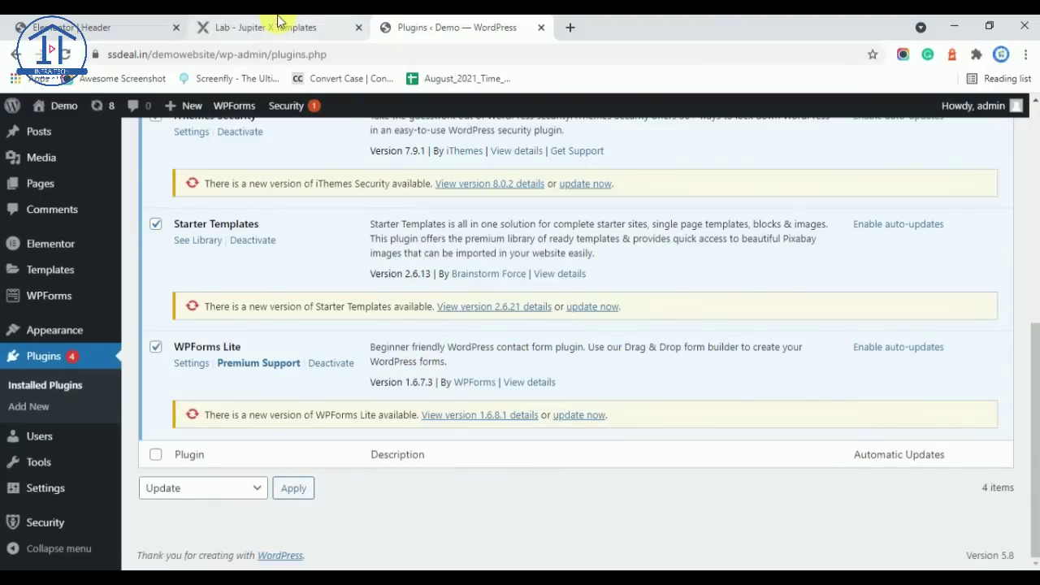
{"action": "scroll", "coordinate": [476, 325], "scroll_direction": "up", "scroll_amount": 5}
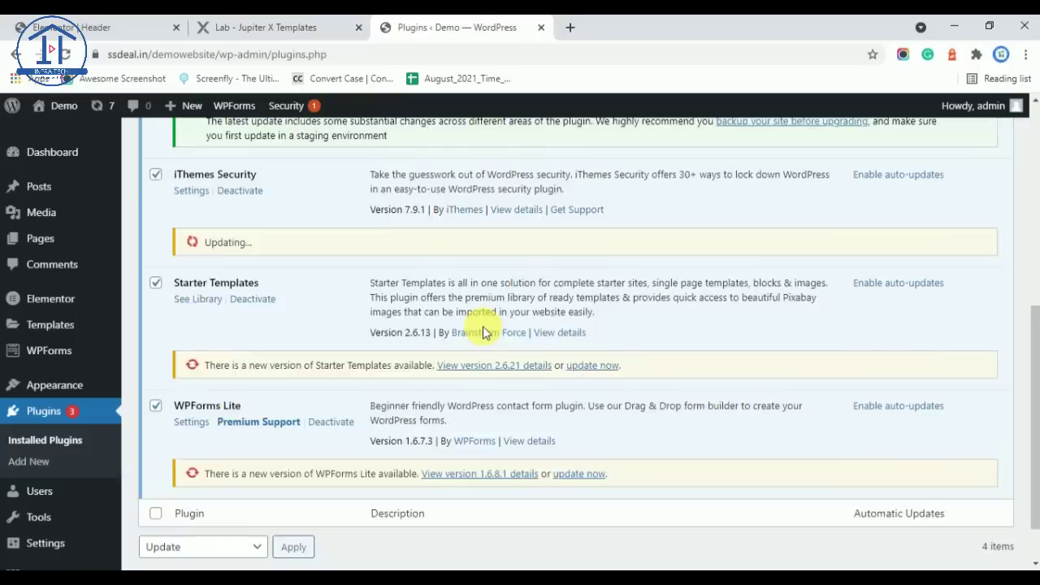
{"action": "scroll", "coordinate": [487, 333], "scroll_direction": "down", "scroll_amount": 2}
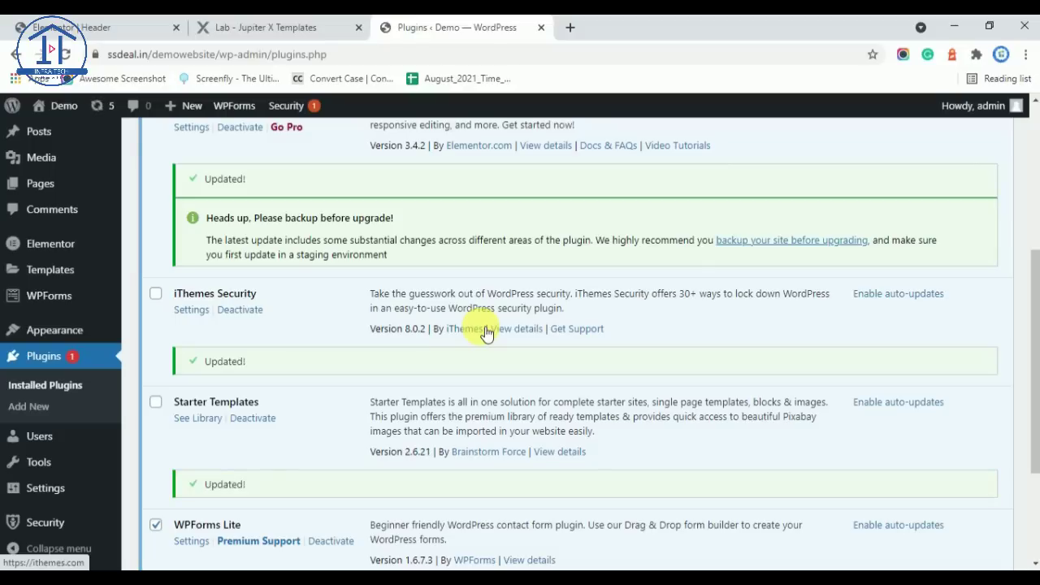
{"action": "scroll", "coordinate": [382, 370], "scroll_direction": "down", "scroll_amount": 3}
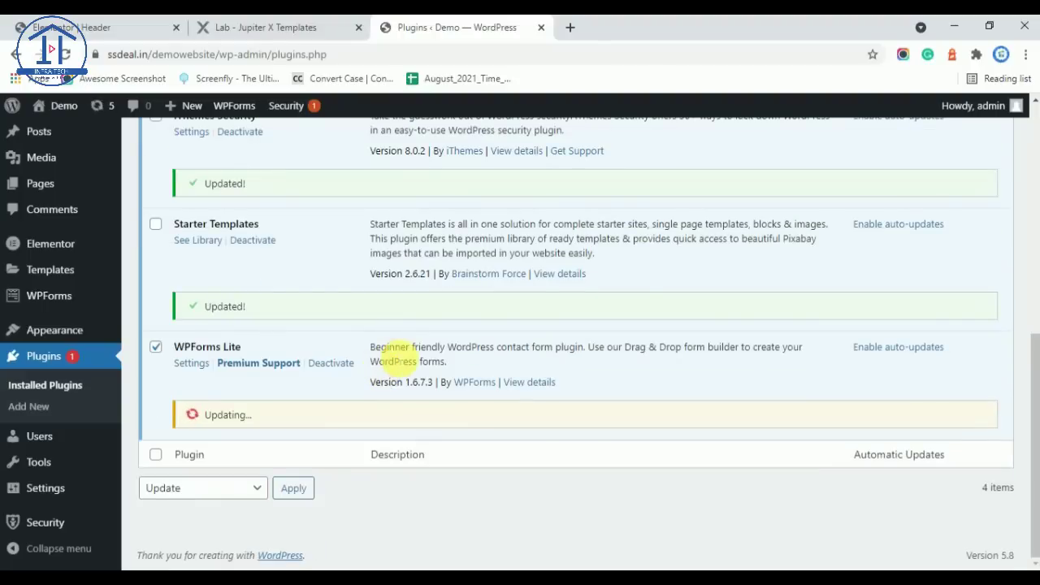
{"action": "scroll", "coordinate": [393, 355], "scroll_direction": "up", "scroll_amount": 2}
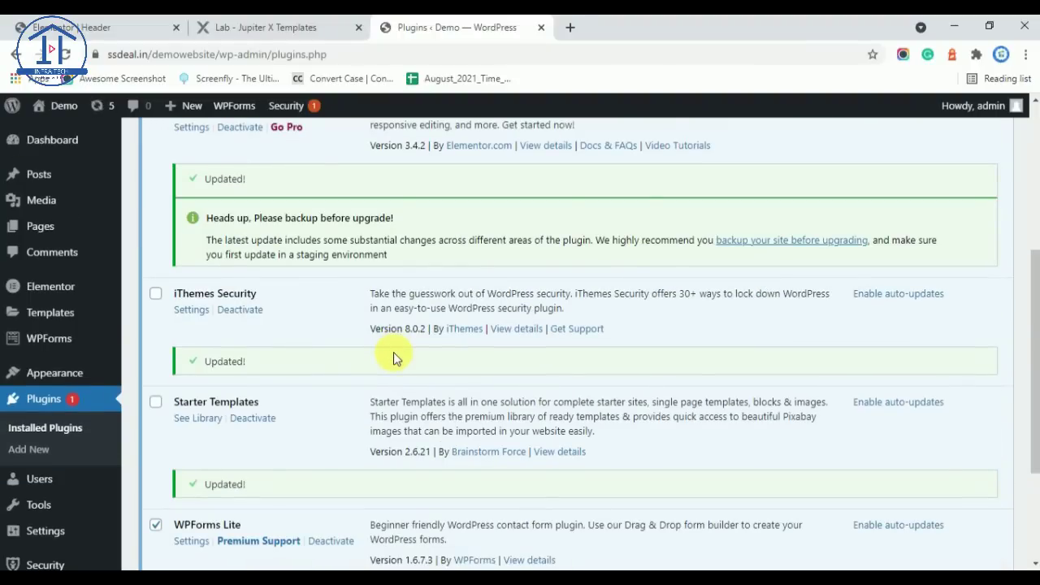
{"action": "scroll", "coordinate": [393, 356], "scroll_direction": "down", "scroll_amount": 2}
{"action": "scroll", "coordinate": [310, 403], "scroll_direction": "up", "scroll_amount": 2}
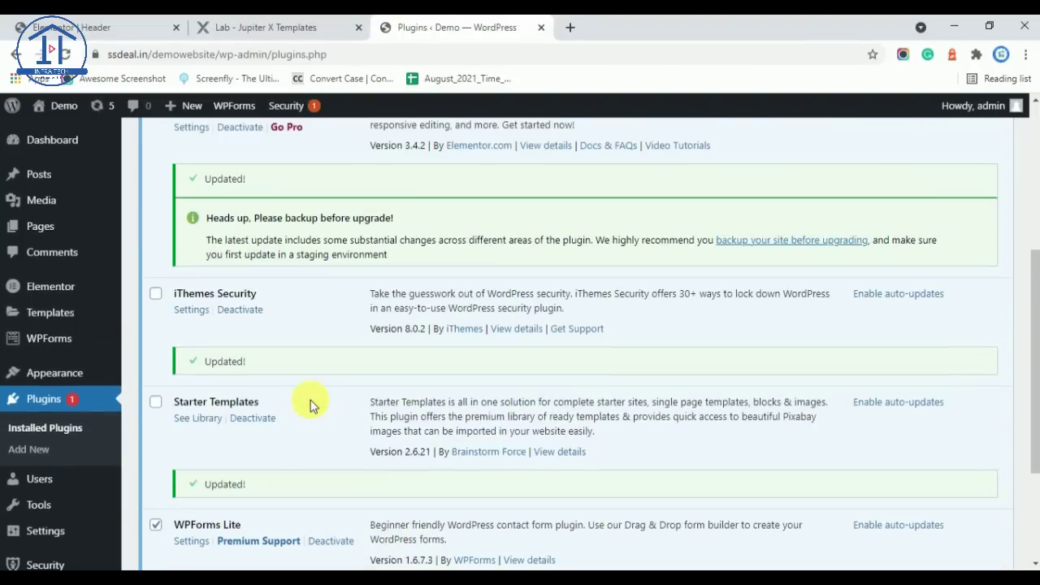
{"action": "scroll", "coordinate": [310, 403], "scroll_direction": "down", "scroll_amount": 2}
{"action": "scroll", "coordinate": [309, 401], "scroll_direction": "up", "scroll_amount": 6}
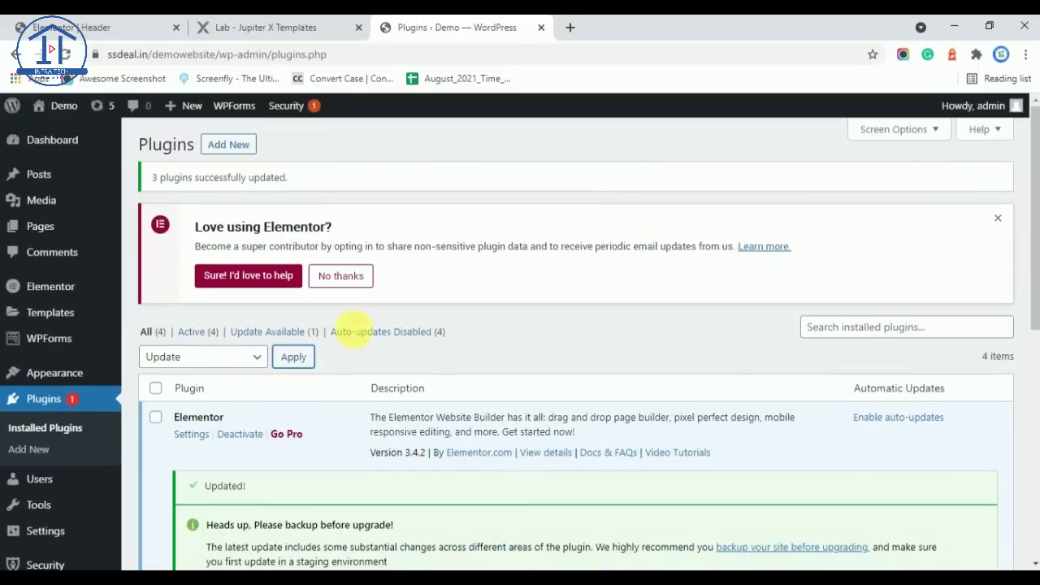
{"action": "left_click", "coordinate": [1001, 217]}
{"action": "scroll", "coordinate": [669, 174], "scroll_direction": "down", "scroll_amount": 4}
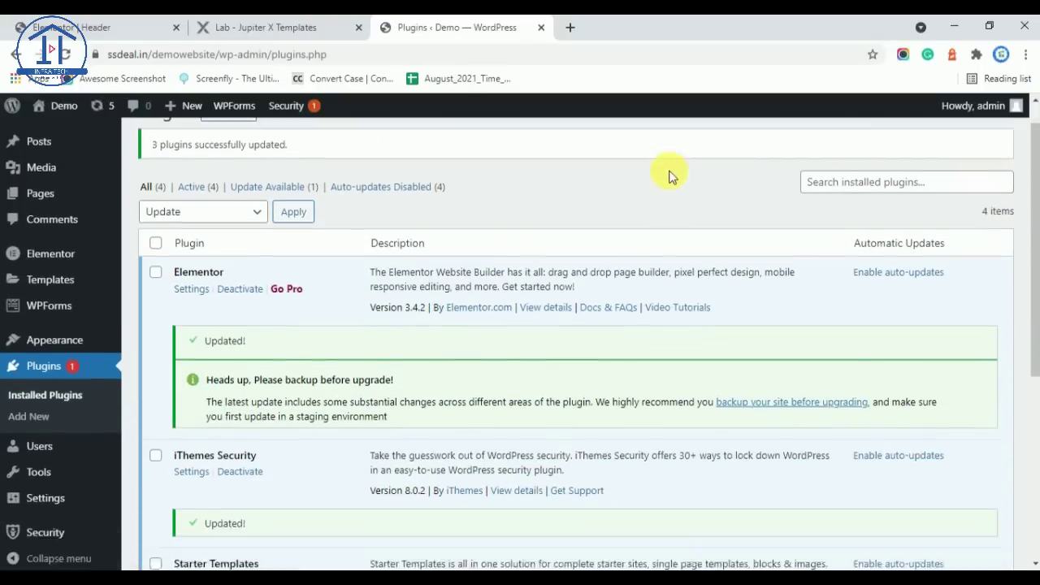
{"action": "scroll", "coordinate": [455, 271], "scroll_direction": "up", "scroll_amount": 4}
{"action": "scroll", "coordinate": [463, 272], "scroll_direction": "down", "scroll_amount": 4}
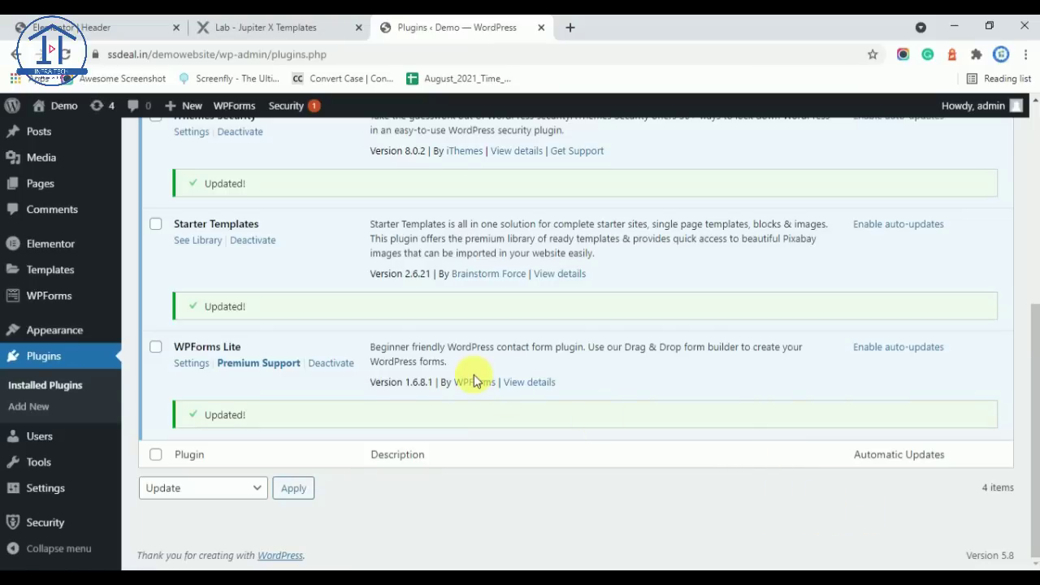
Step: Open the page for adding new plugins and search the plugin directory for "elementor addon"
{"action": "scroll", "coordinate": [474, 374], "scroll_direction": "up", "scroll_amount": 1}
{"action": "scroll", "coordinate": [473, 374], "scroll_direction": "up", "scroll_amount": 4}
{"action": "left_click", "coordinate": [241, 144]}
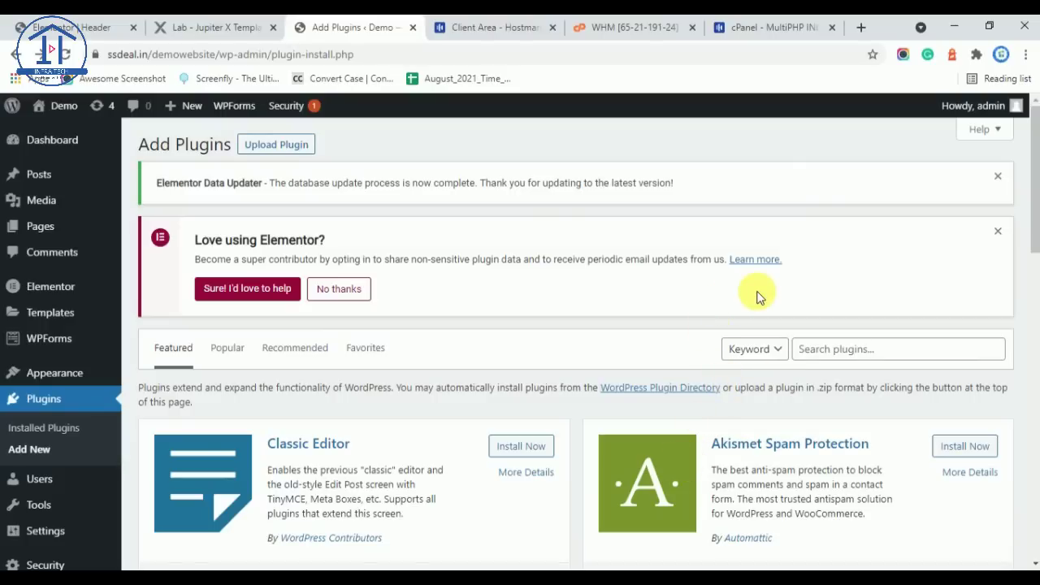
{"action": "left_click", "coordinate": [823, 352]}
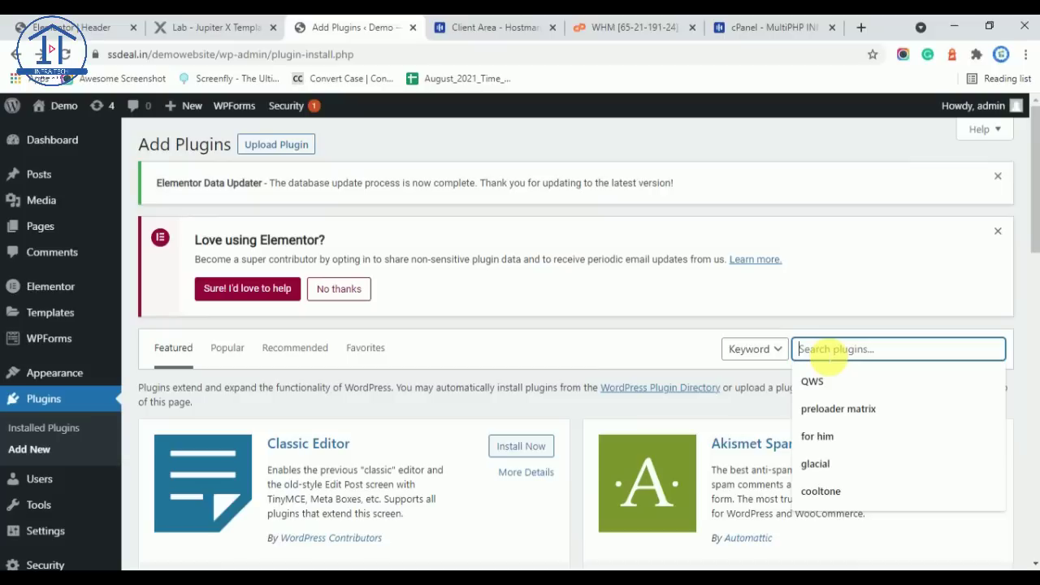
{"action": "type", "text": "elementor addon"}
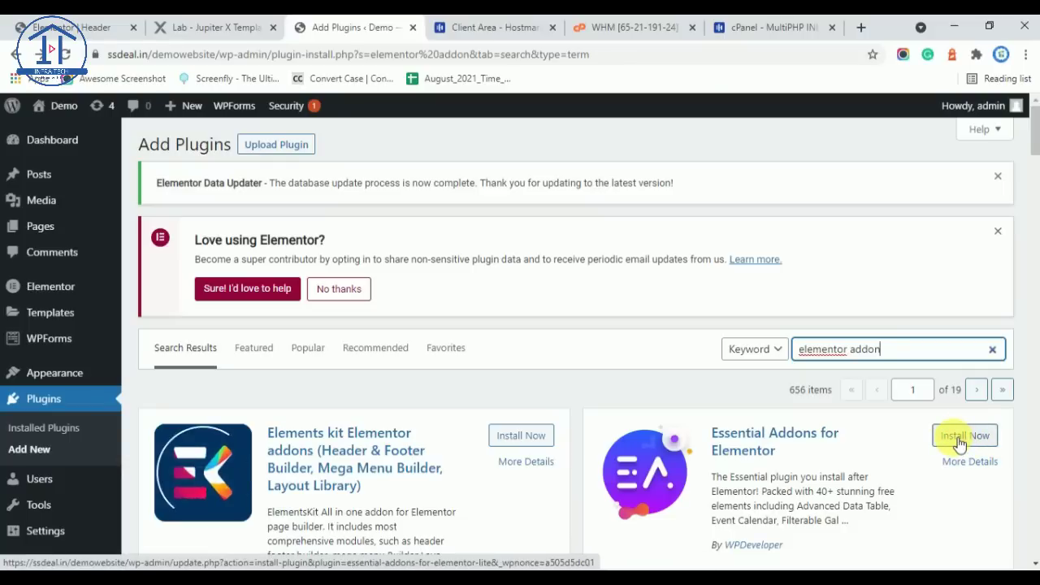
Step: Install and activate the Essential Addons for Elementor plugin from the search results
{"action": "scroll", "coordinate": [951, 438], "scroll_direction": "down", "scroll_amount": 2}
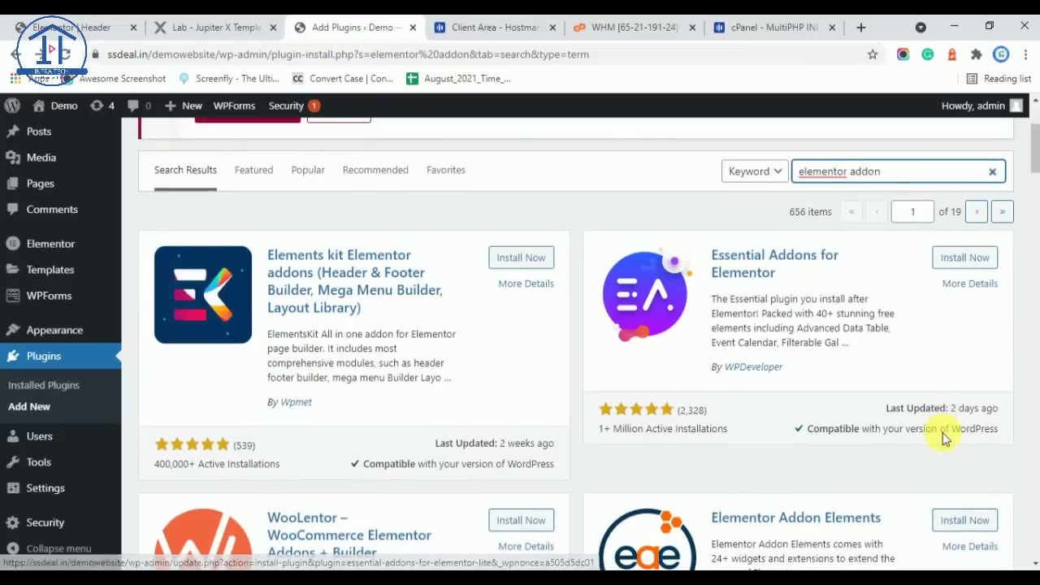
{"action": "scroll", "coordinate": [946, 438], "scroll_direction": "up", "scroll_amount": 2}
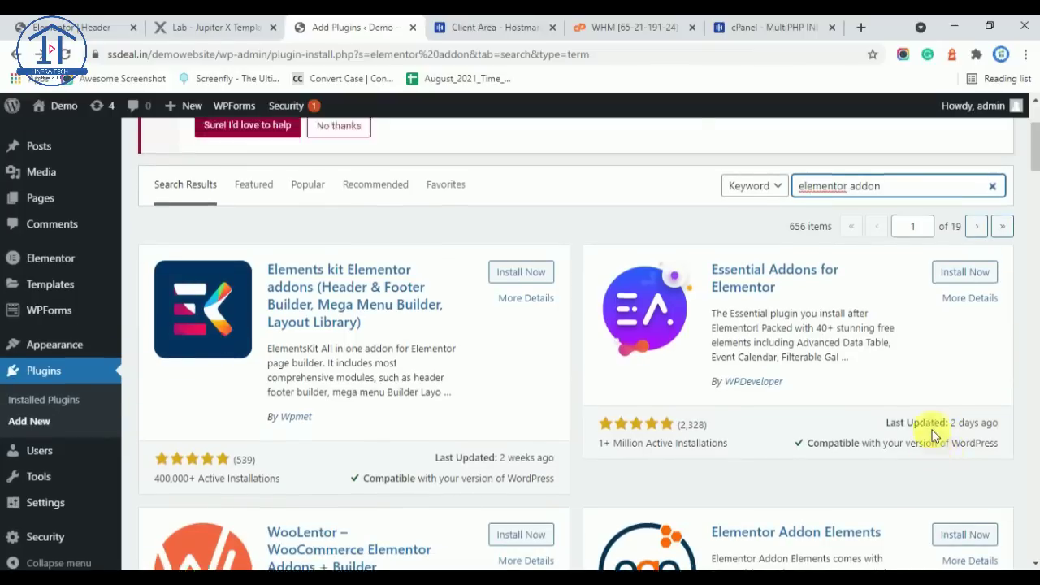
{"action": "left_click", "coordinate": [959, 437]}
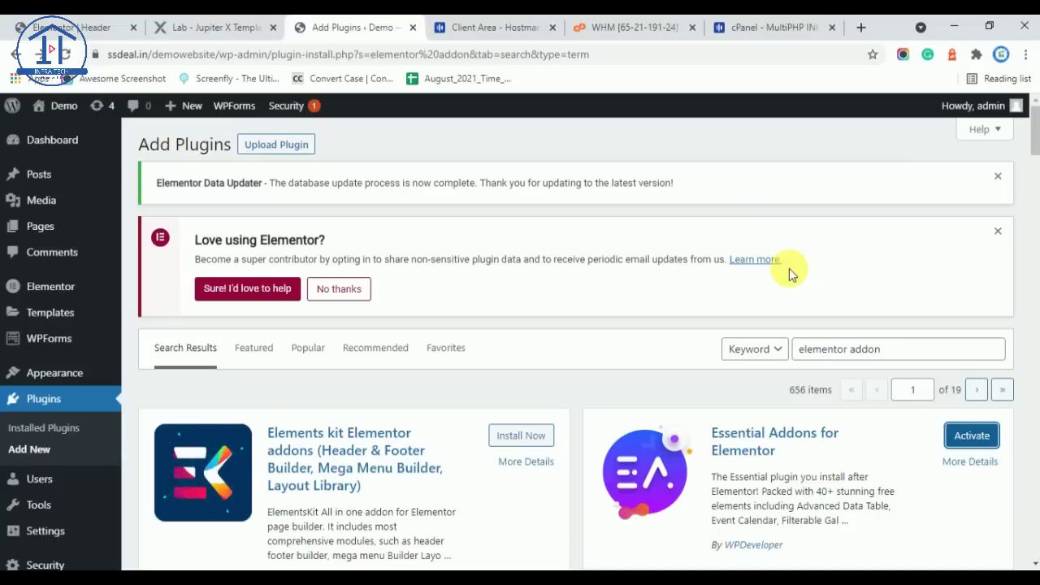
{"action": "left_click", "coordinate": [966, 437]}
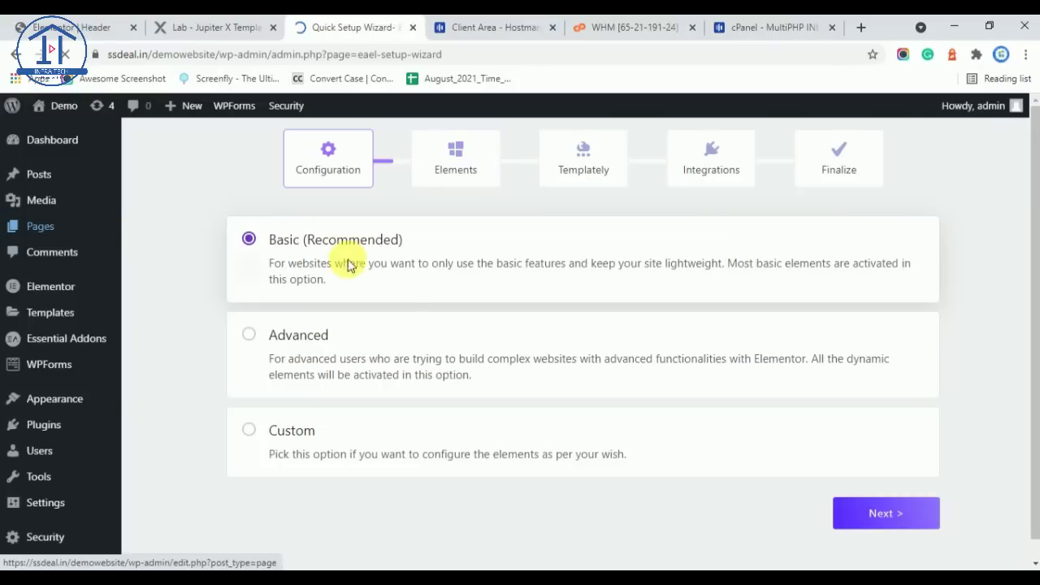
Step: Choose the Advanced configuration in the Essential Addons setup wizard and accept its preselected elements
{"action": "left_click", "coordinate": [258, 333]}
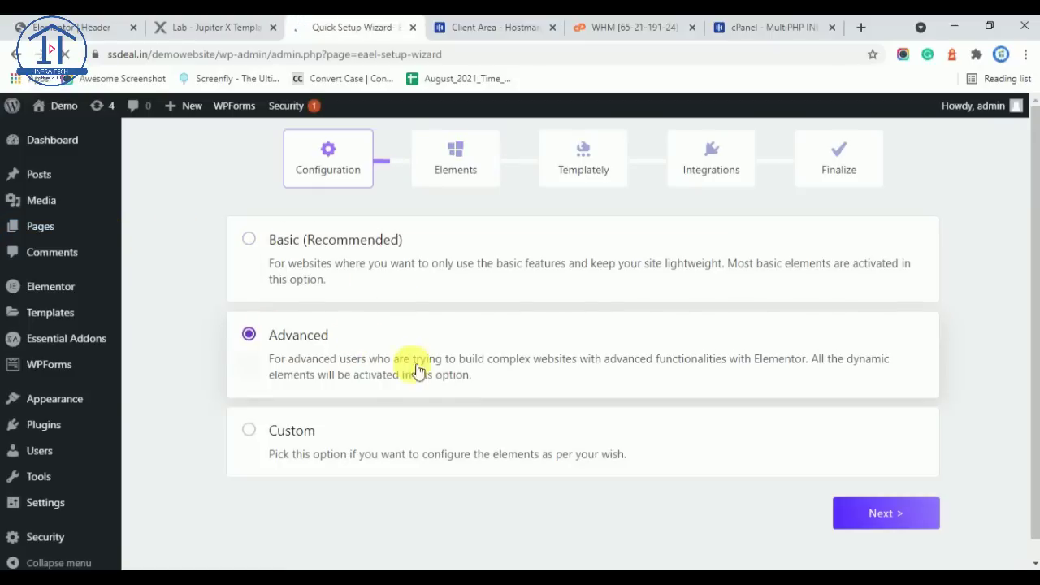
{"action": "left_click", "coordinate": [866, 528]}
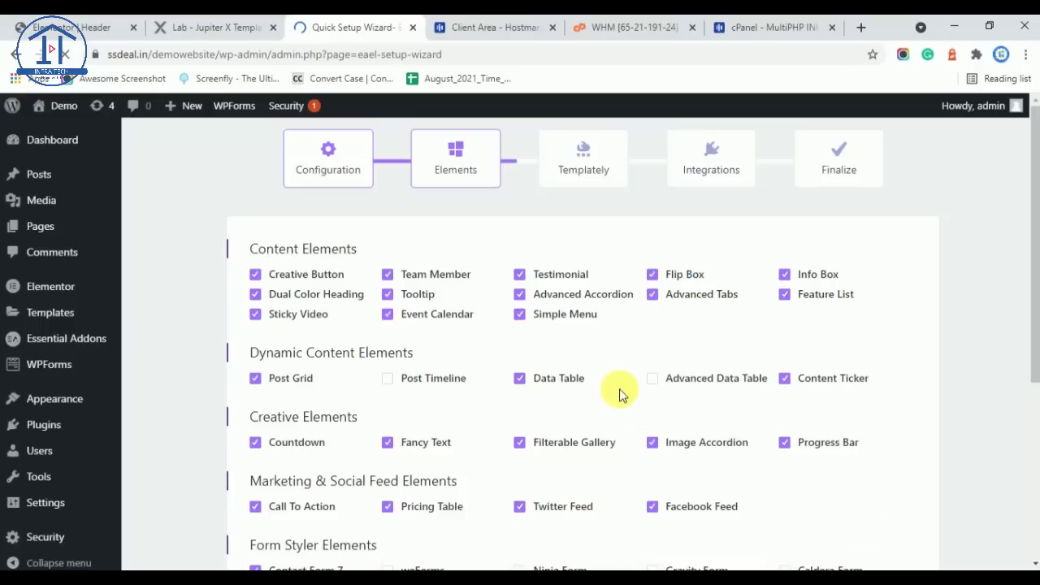
{"action": "scroll", "coordinate": [635, 395], "scroll_direction": "down", "scroll_amount": 2}
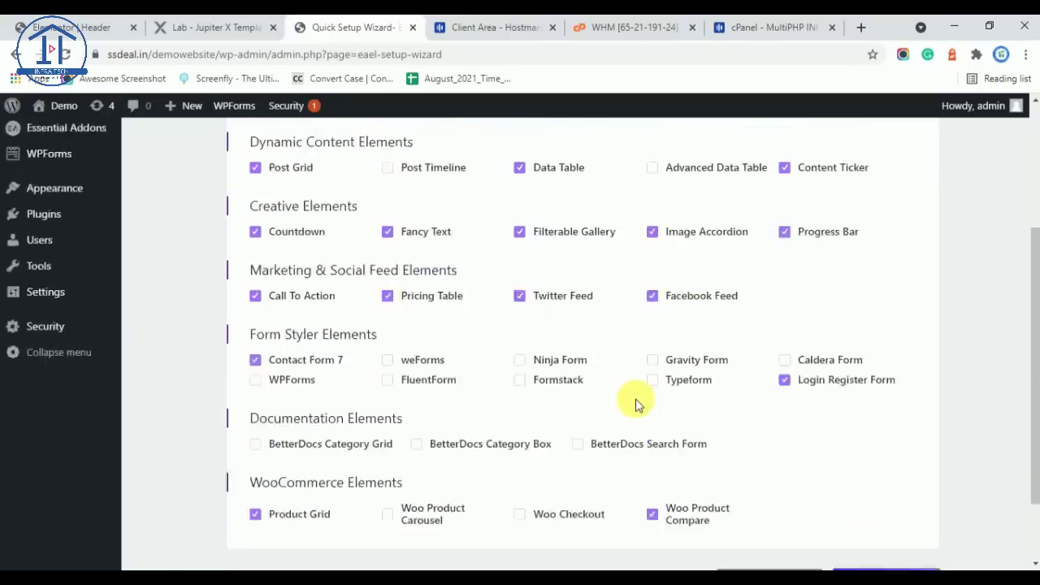
{"action": "scroll", "coordinate": [635, 398], "scroll_direction": "down", "scroll_amount": 2}
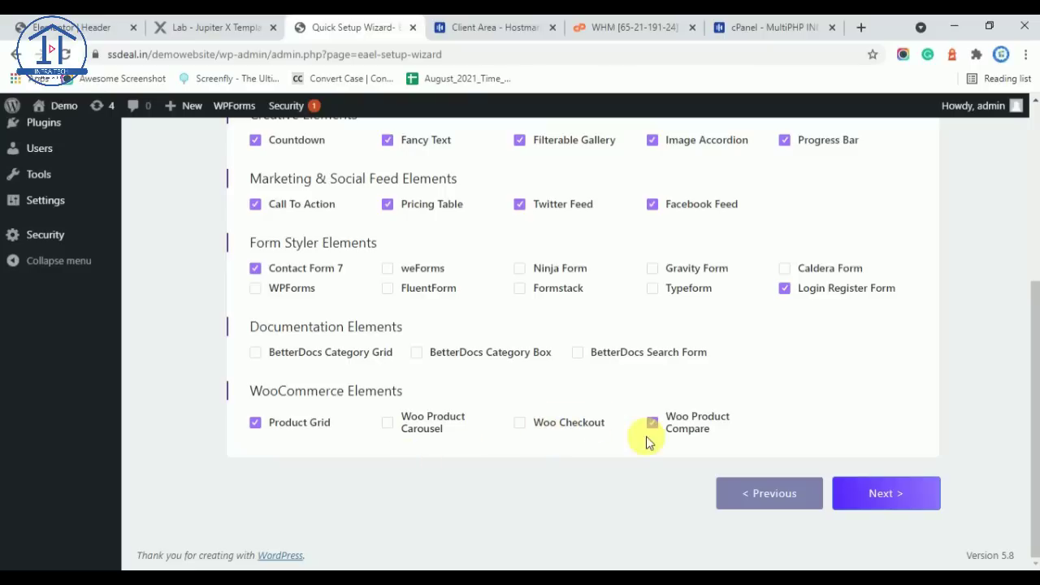
{"action": "left_click", "coordinate": [877, 490]}
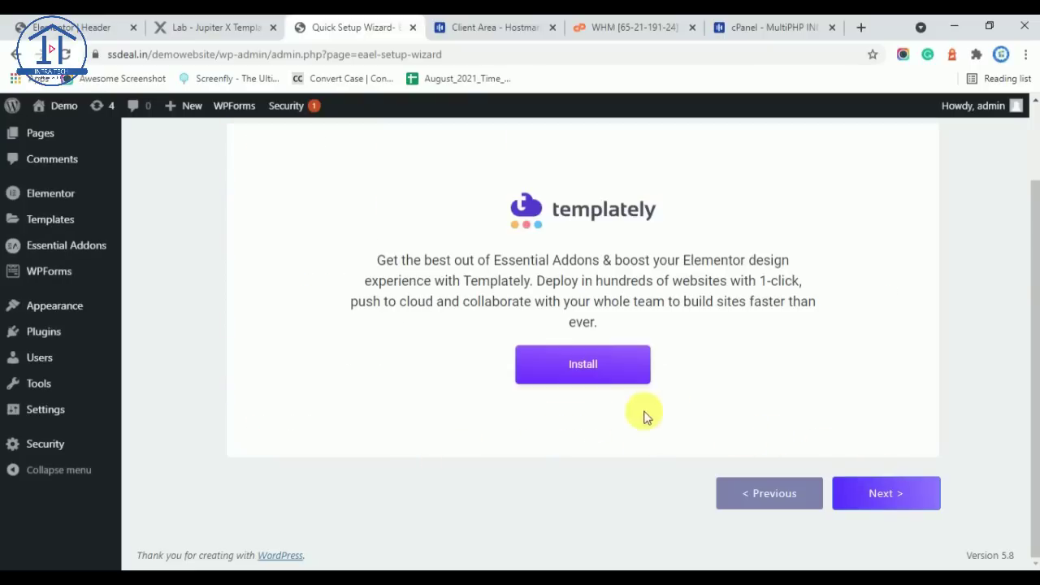
Step: Skip the Templately and Integrations stages without installing anything and finish the setup wizard
{"action": "left_click", "coordinate": [873, 493]}
{"action": "left_click", "coordinate": [882, 539]}
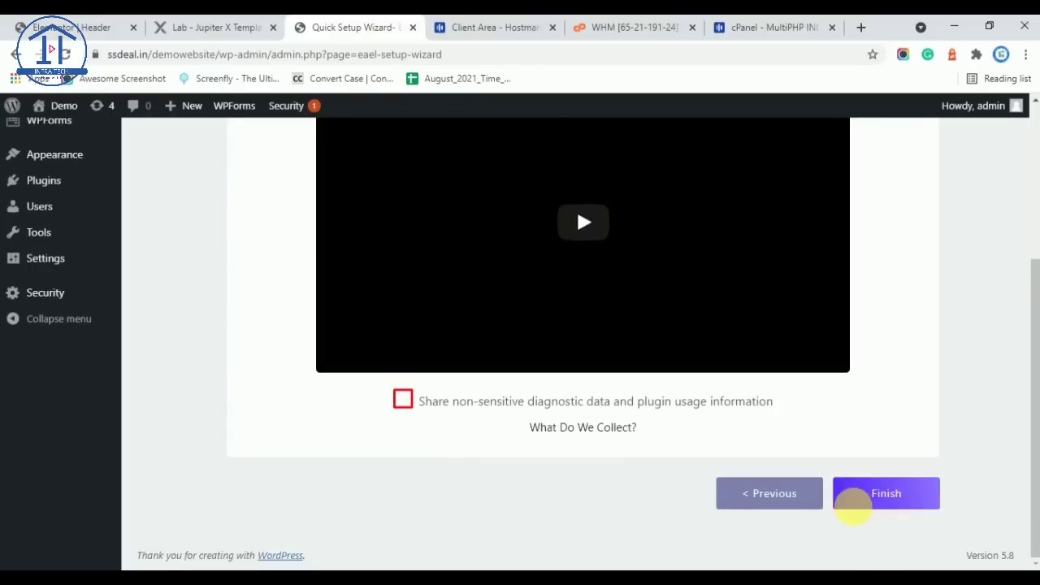
{"action": "left_click", "coordinate": [882, 504]}
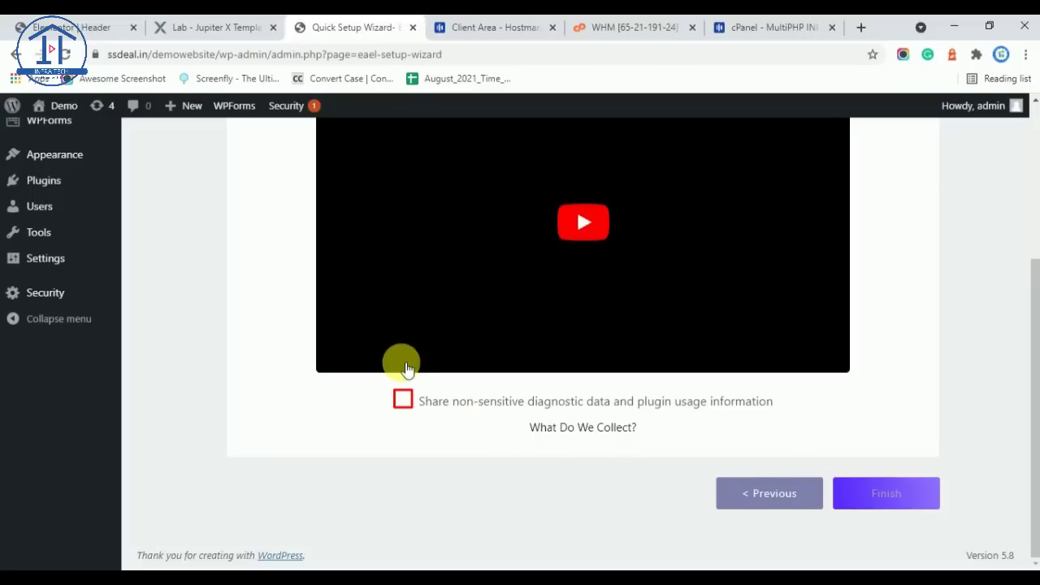
{"action": "scroll", "coordinate": [408, 368], "scroll_direction": "up", "scroll_amount": 3}
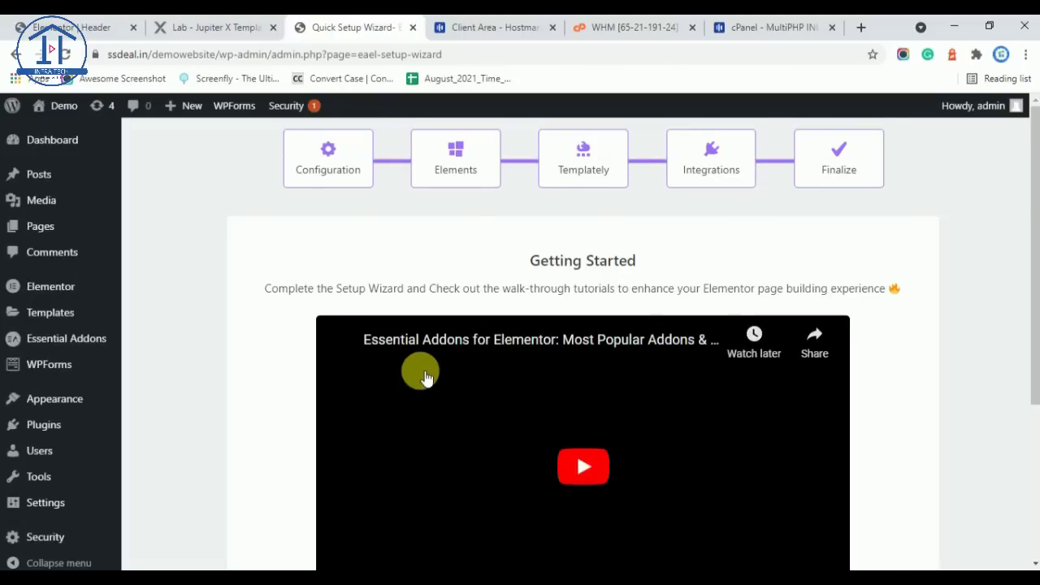
{"action": "scroll", "coordinate": [374, 286], "scroll_direction": "down", "scroll_amount": 3}
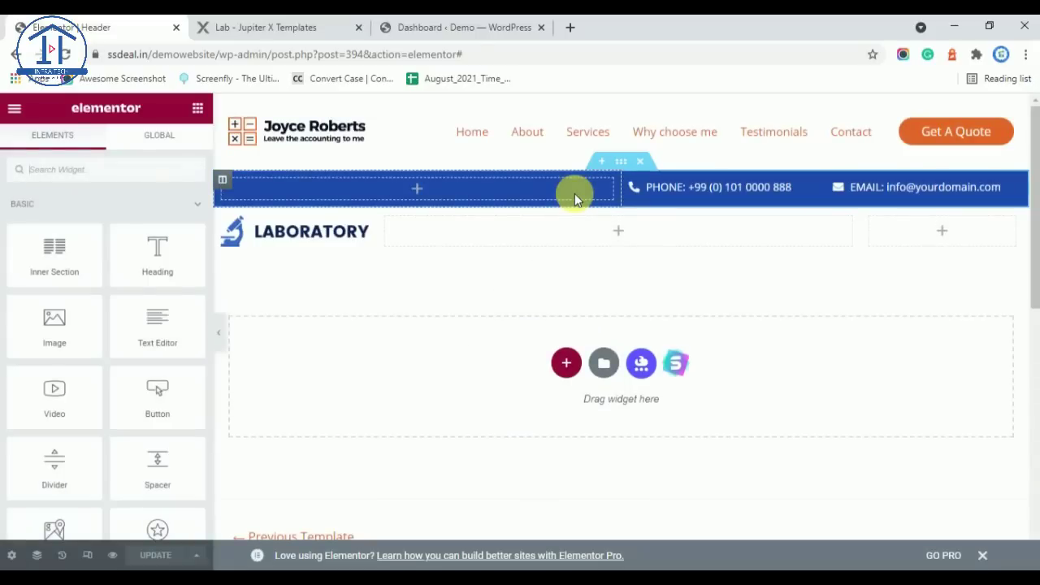
Step: Collapse the Basic, Pro and General widget categories in the header's Elementor editor and look through the Essential Addons widgets
{"action": "left_click", "coordinate": [44, 203]}
{"action": "left_click", "coordinate": [63, 244]}
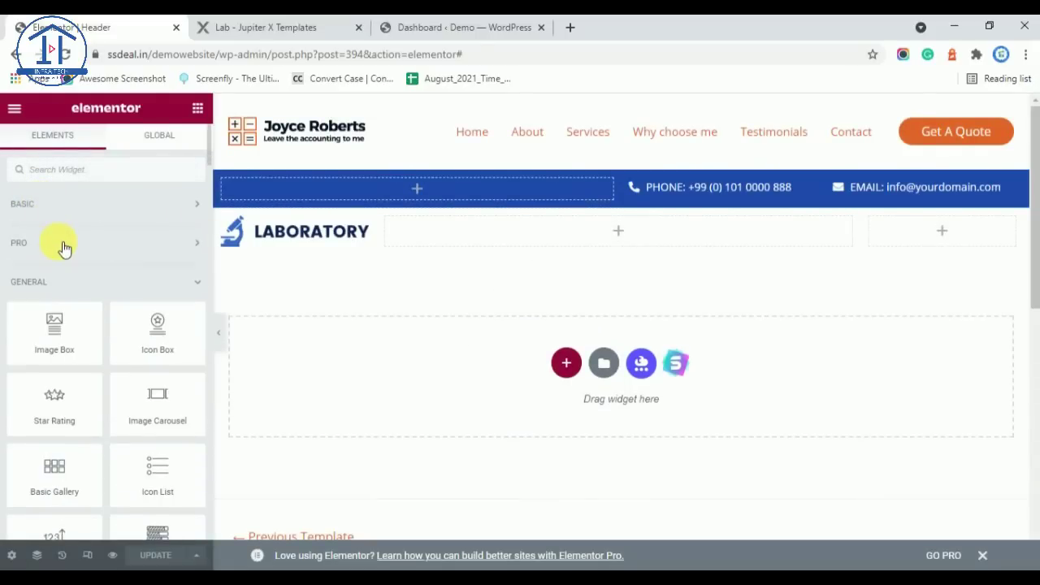
{"action": "left_click", "coordinate": [69, 290]}
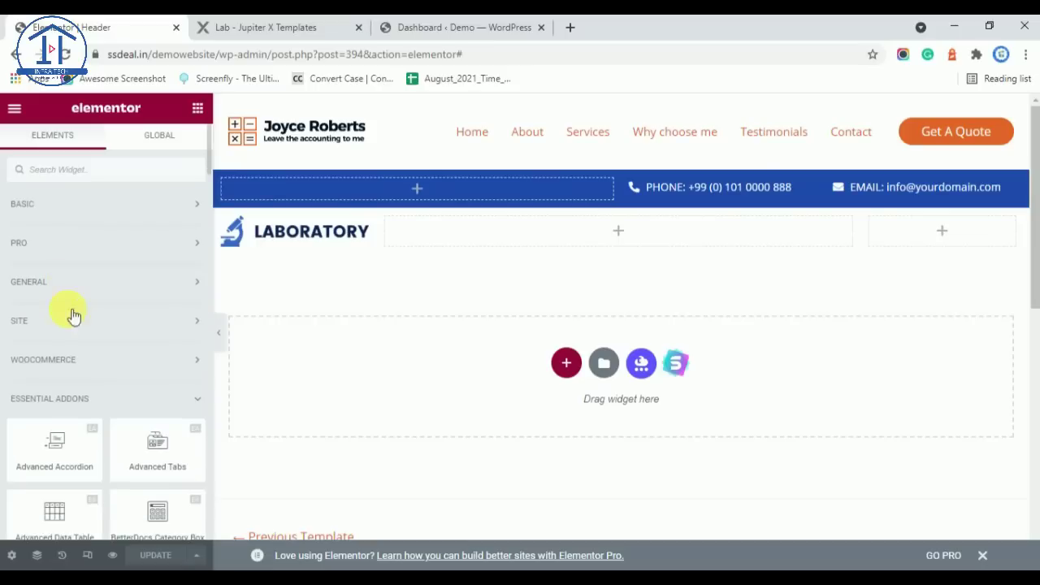
{"action": "left_click", "coordinate": [93, 400]}
{"action": "left_click", "coordinate": [90, 399]}
{"action": "scroll", "coordinate": [159, 307], "scroll_direction": "down", "scroll_amount": 7}
{"action": "scroll", "coordinate": [69, 321], "scroll_direction": "up", "scroll_amount": 6}
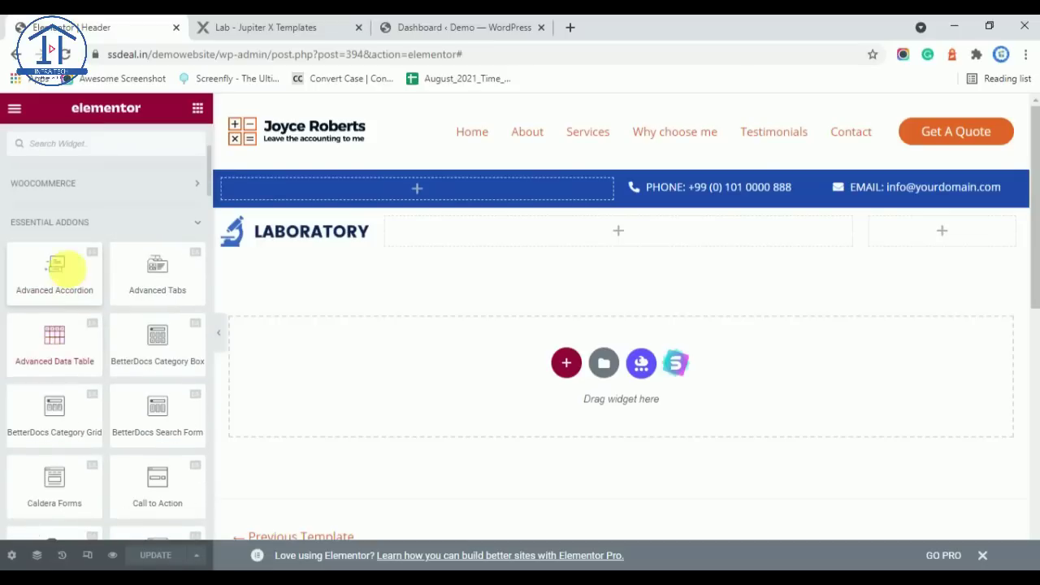
{"action": "left_click", "coordinate": [98, 222]}
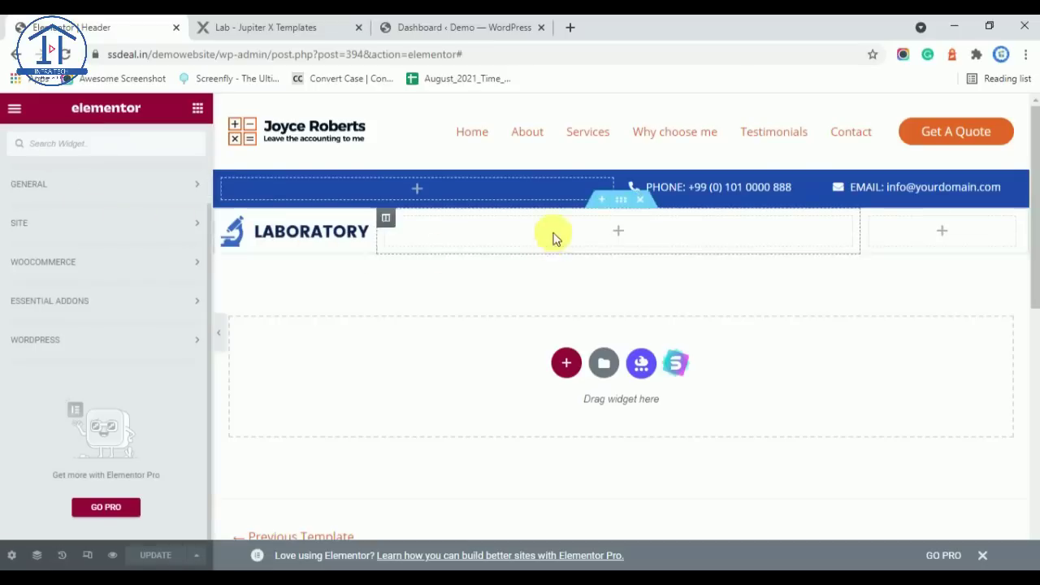
Step: Search the widgets for "menu" and "navig", and place the Simple Menu widget in the empty middle column beside the Laboratory logo
{"action": "left_click", "coordinate": [89, 146]}
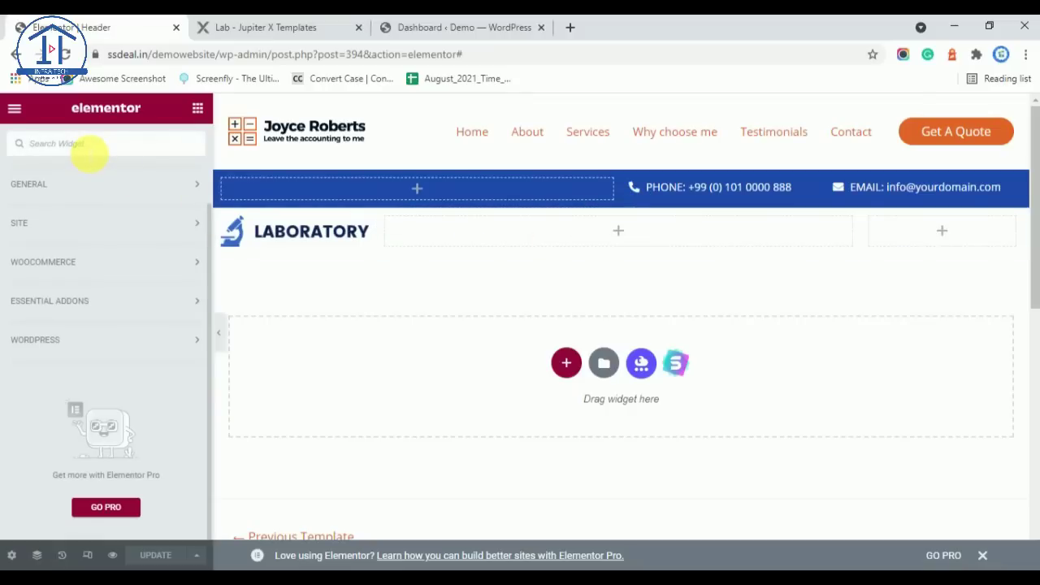
{"action": "type", "text": "menu"}
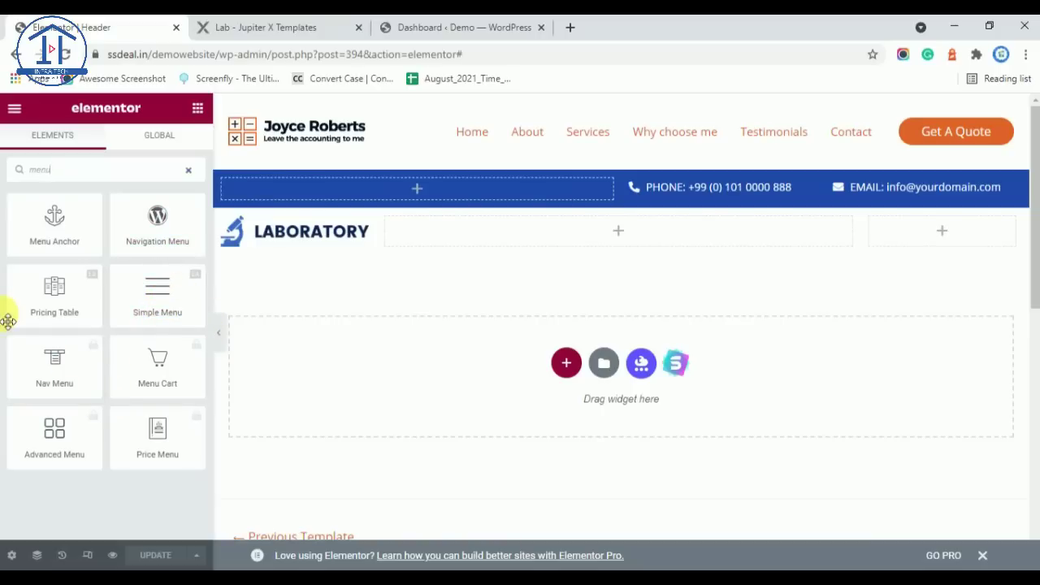
{"action": "left_click_drag", "start_coordinate": [85, 169], "coordinate": [23, 176]}
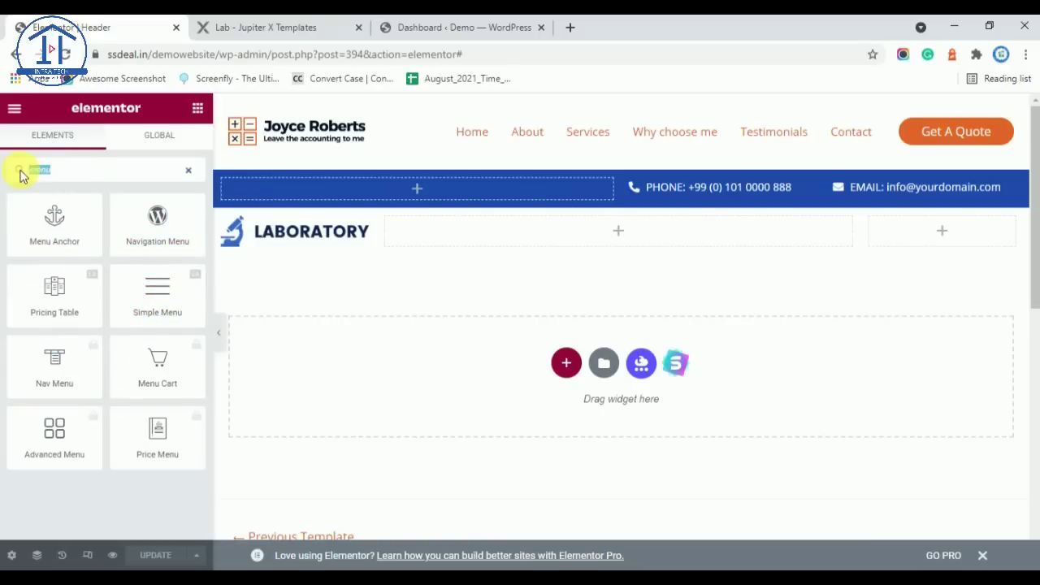
{"action": "type", "text": "navig"}
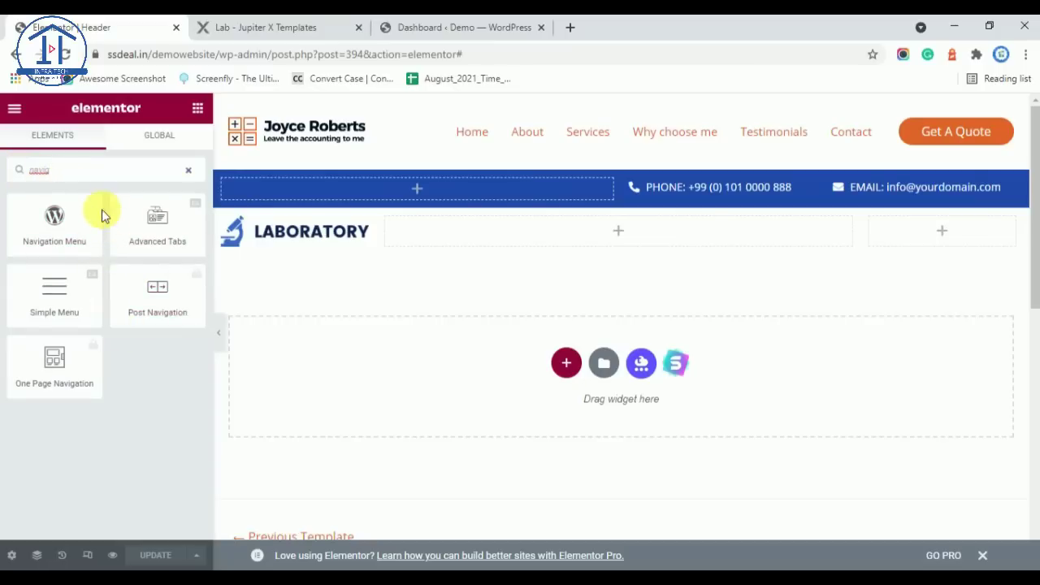
{"action": "left_click_drag", "start_coordinate": [69, 309], "coordinate": [486, 236]}
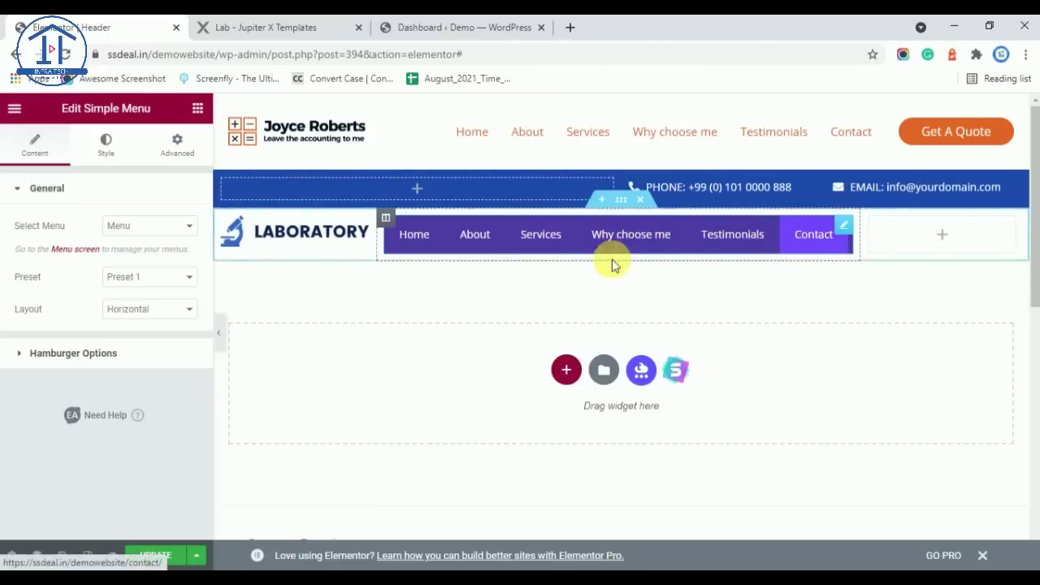
Step: Check the menu on the Lab template site, and make the Simple Menu's main background fully transparent (#02010100)
{"action": "left_click", "coordinate": [250, 23]}
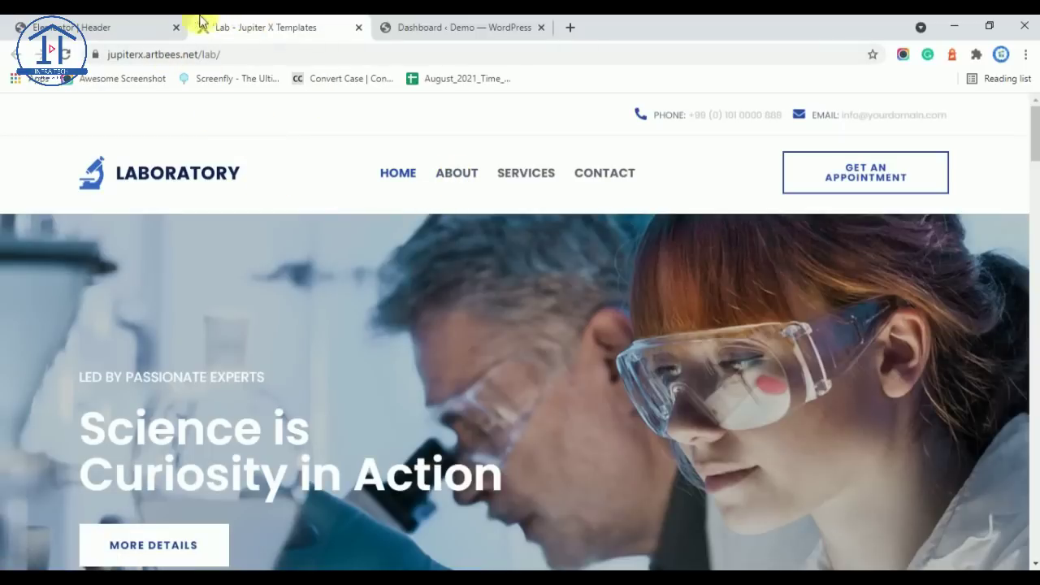
{"action": "left_click", "coordinate": [11, 20]}
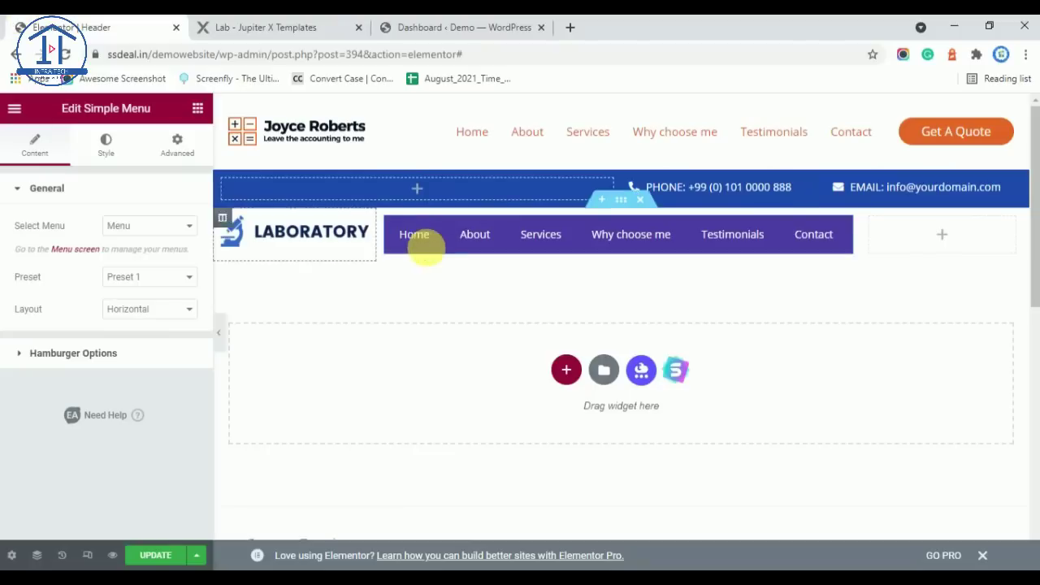
{"action": "left_click", "coordinate": [104, 147]}
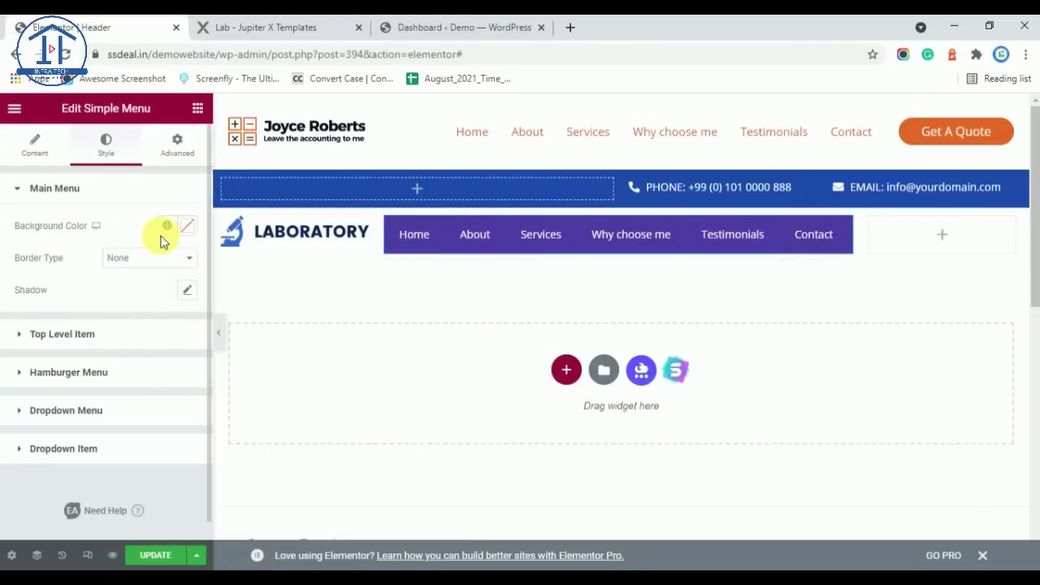
{"action": "left_click", "coordinate": [188, 227]}
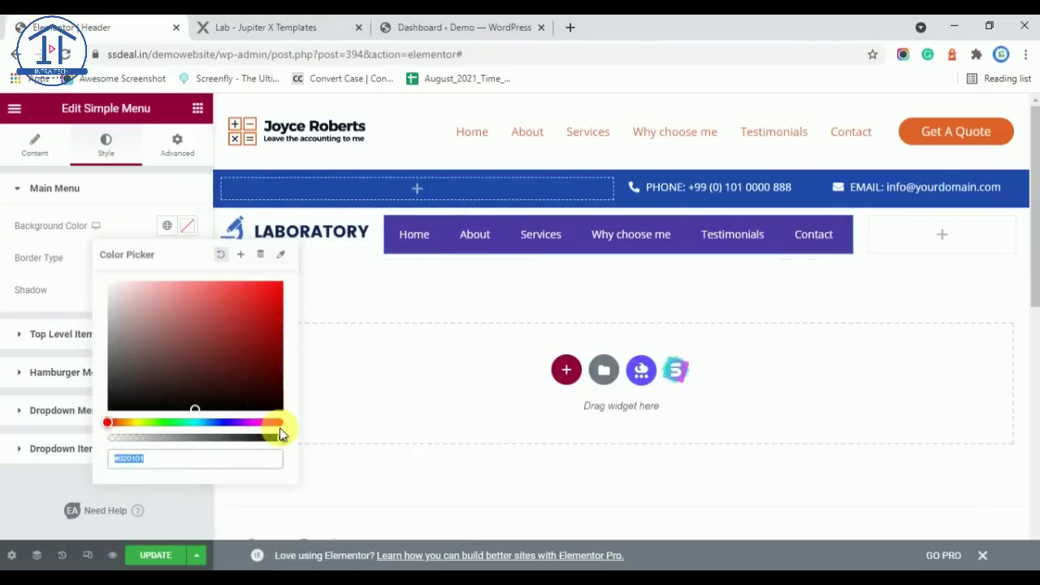
{"action": "left_click_drag", "start_coordinate": [279, 435], "coordinate": [106, 446]}
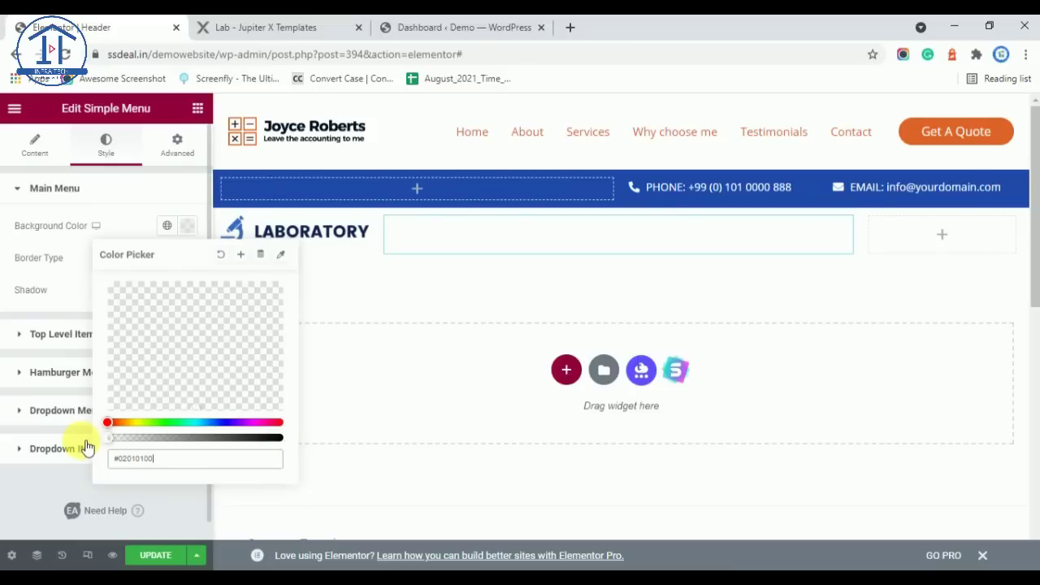
{"action": "left_click", "coordinate": [42, 225]}
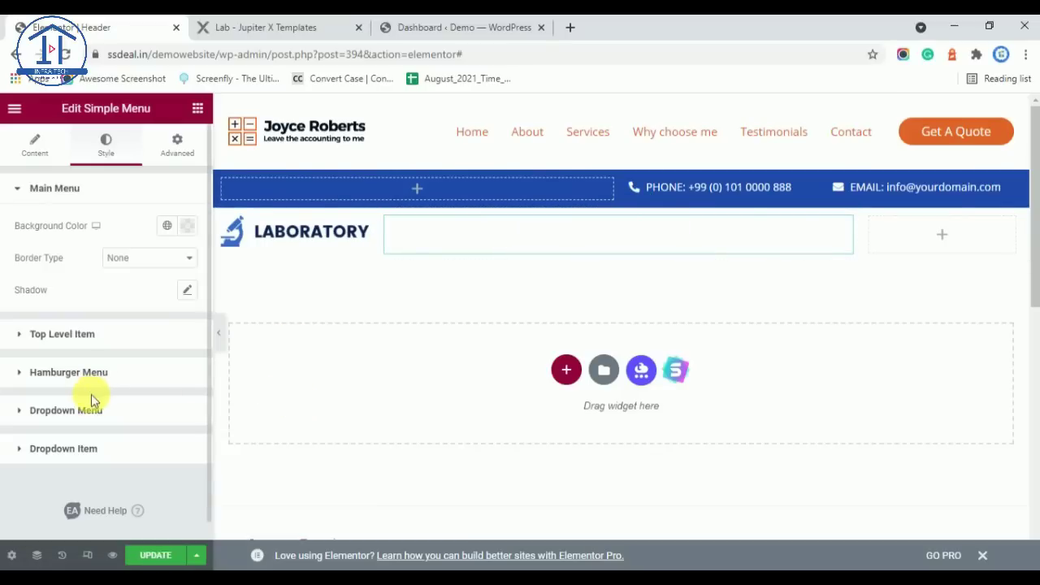
Step: Set the default text color of the menu's top-level items to the global black Saved Color #7
{"action": "left_click", "coordinate": [113, 336]}
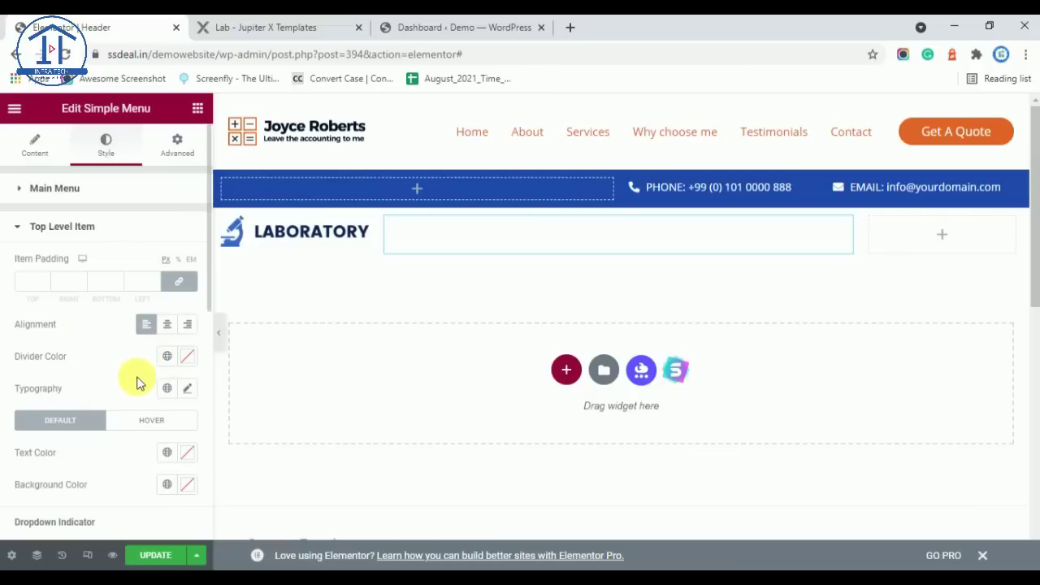
{"action": "scroll", "coordinate": [154, 388], "scroll_direction": "down", "scroll_amount": 2}
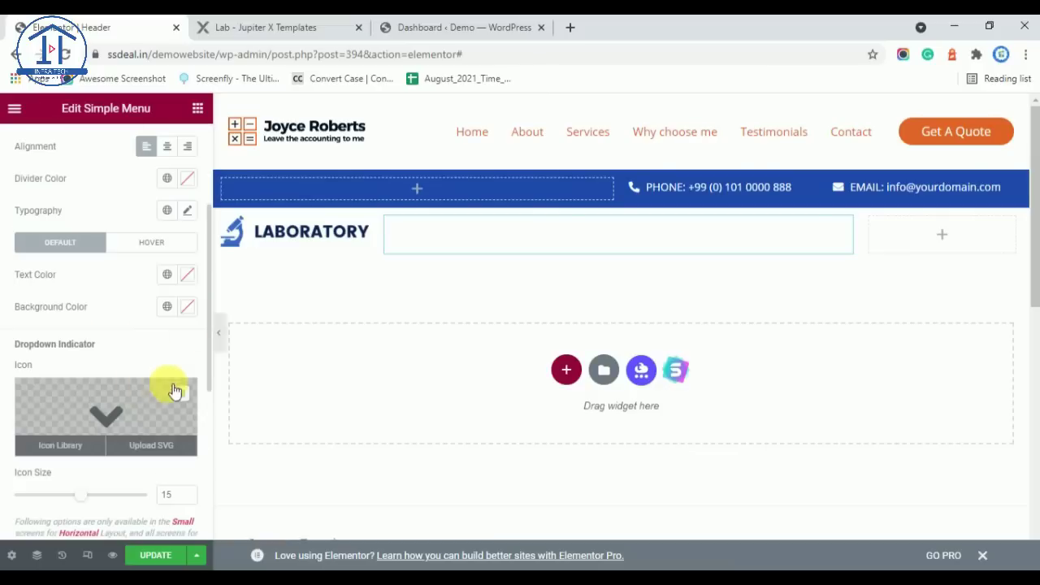
{"action": "left_click", "coordinate": [168, 275]}
{"action": "scroll", "coordinate": [81, 495], "scroll_direction": "down", "scroll_amount": 3}
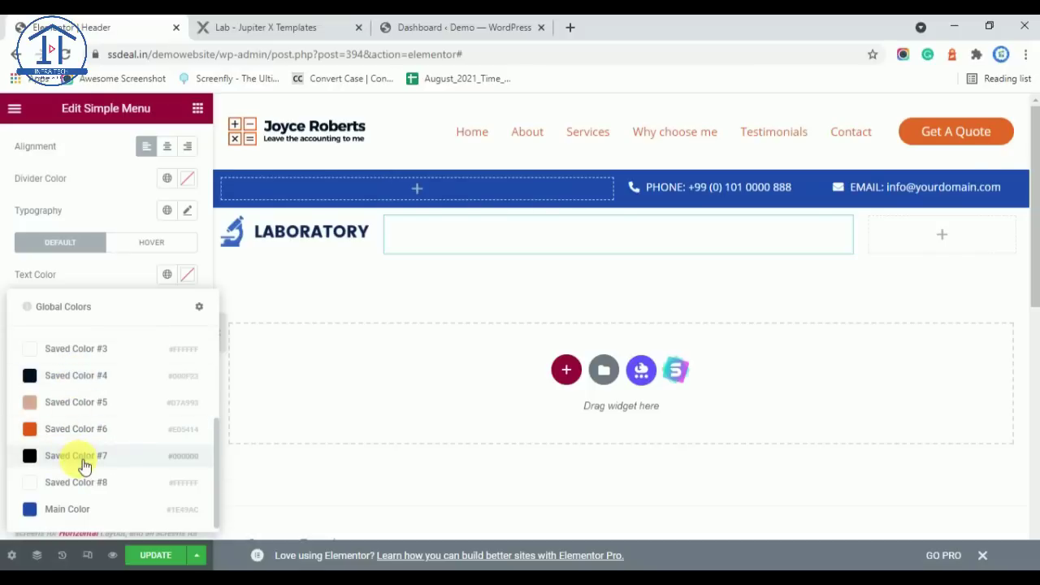
{"action": "left_click", "coordinate": [81, 461]}
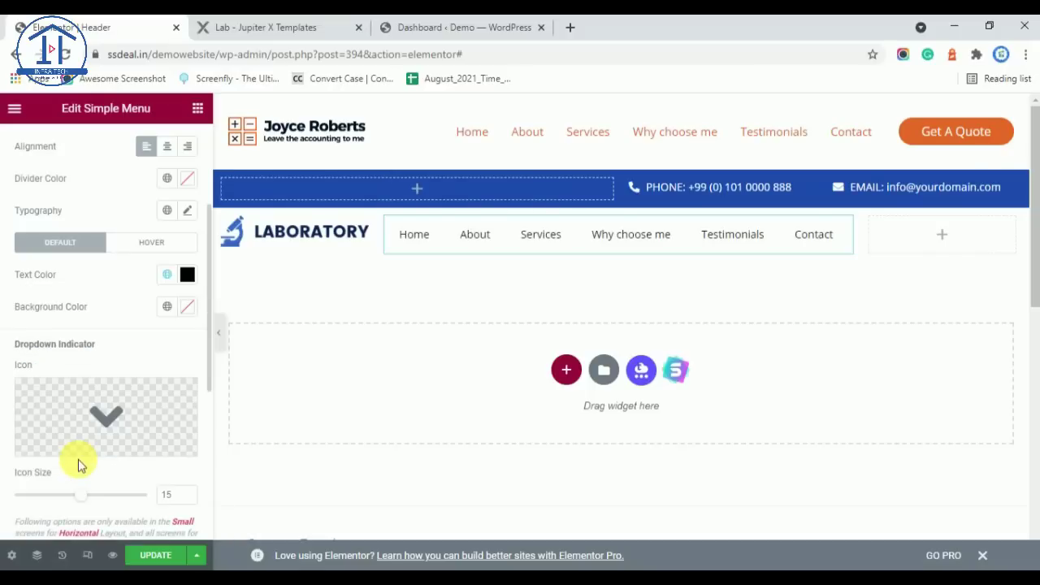
Step: Compare with the Lab template's menu, and set the top-level items' default text color to the global Secondary color (#54595F)
{"action": "left_click", "coordinate": [267, 25]}
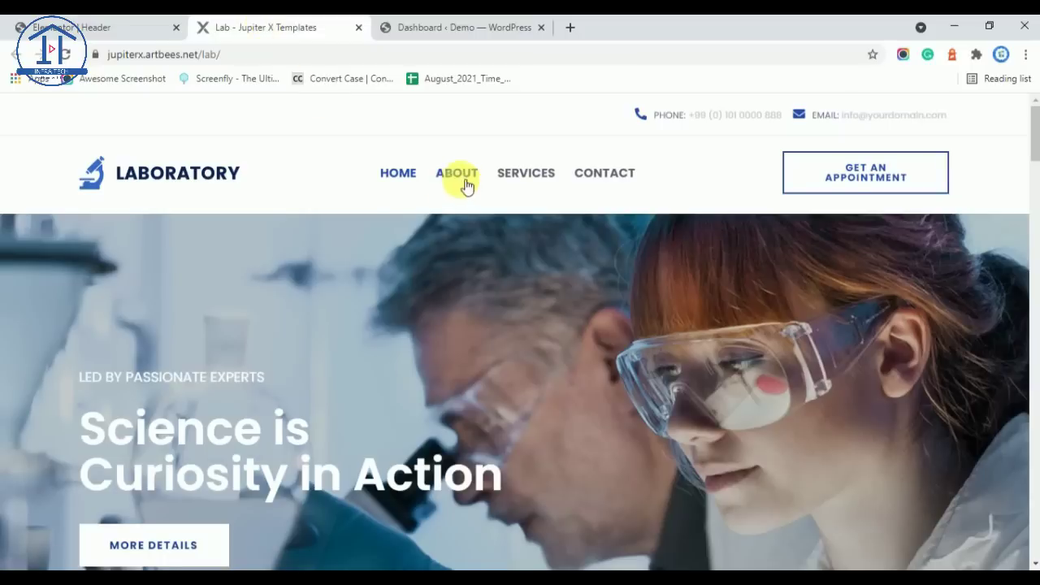
{"action": "left_click", "coordinate": [126, 27]}
{"action": "left_click", "coordinate": [166, 273]}
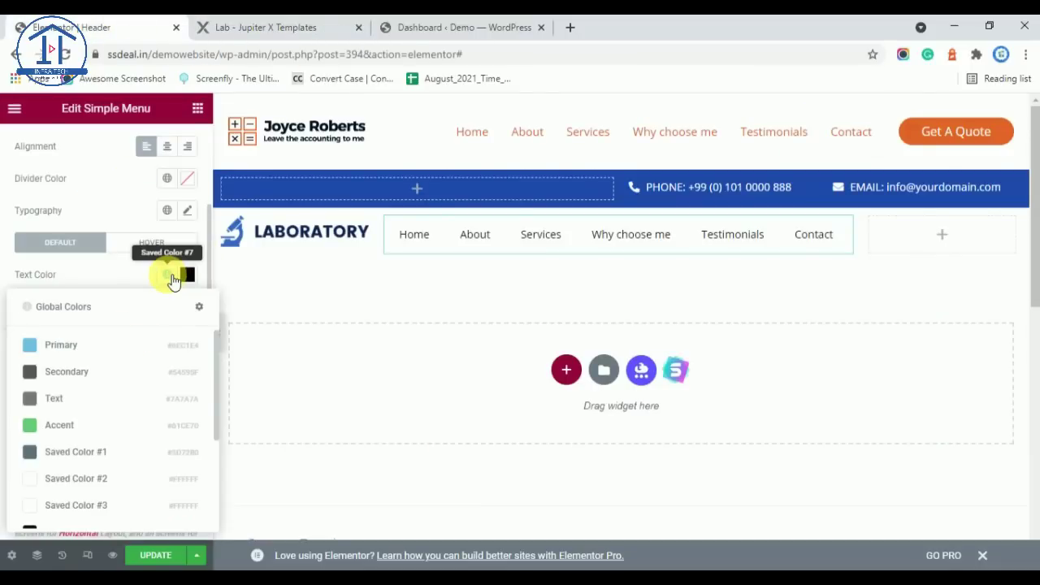
{"action": "left_click", "coordinate": [96, 370]}
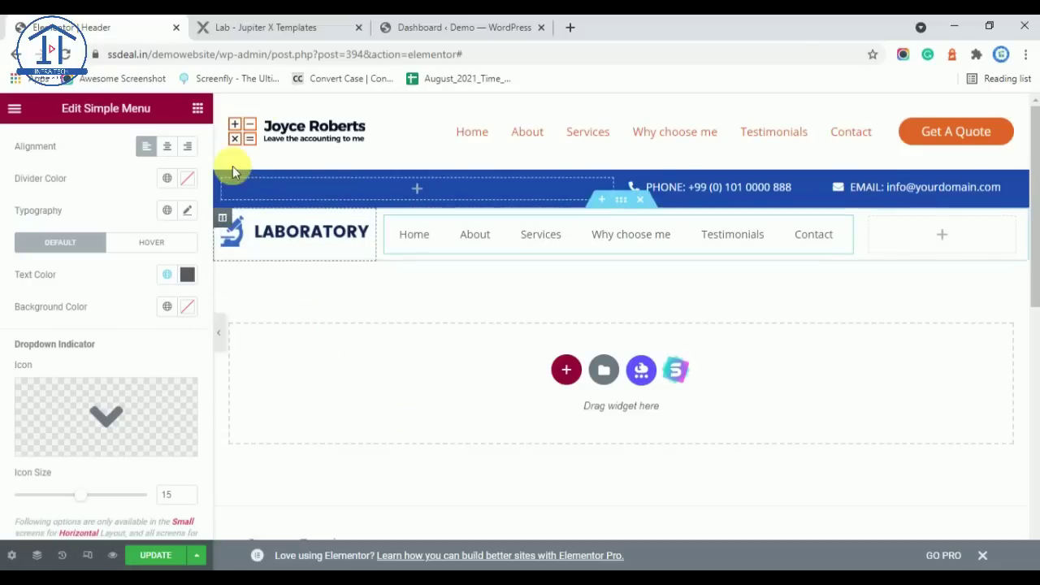
{"action": "left_click", "coordinate": [273, 25]}
{"action": "left_click", "coordinate": [134, 27]}
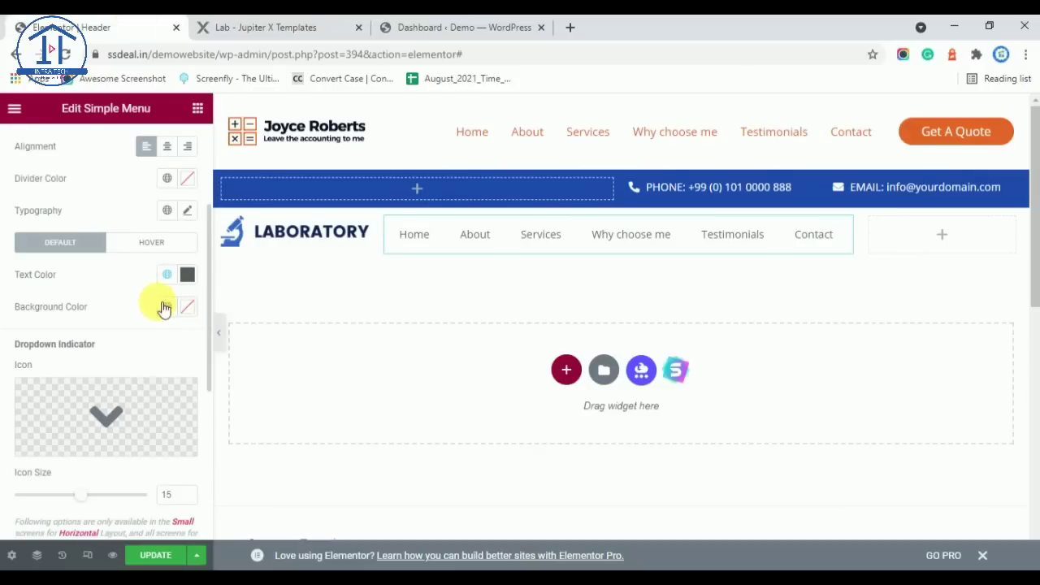
Step: Set the typography weight of the Simple Menu's top-level items to 700
{"action": "scroll", "coordinate": [176, 290], "scroll_direction": "down", "scroll_amount": 2}
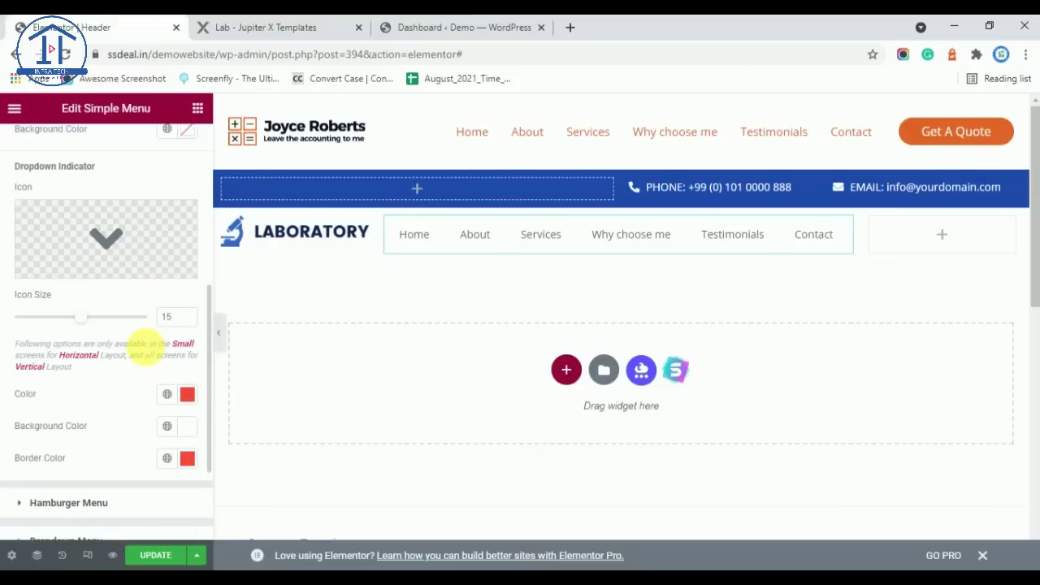
{"action": "scroll", "coordinate": [142, 346], "scroll_direction": "up", "scroll_amount": 4}
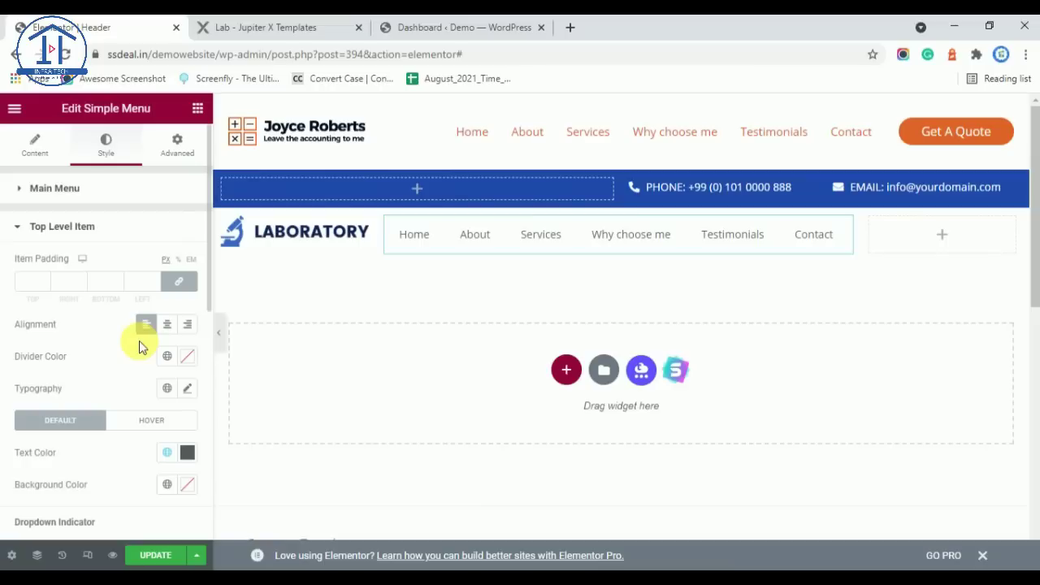
{"action": "left_click", "coordinate": [195, 394]}
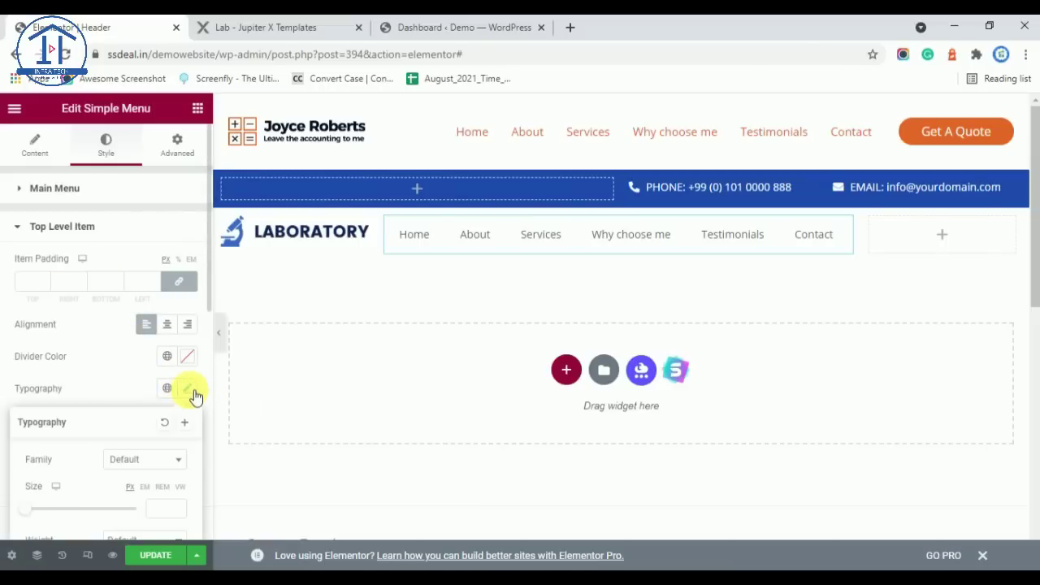
{"action": "scroll", "coordinate": [182, 382], "scroll_direction": "down", "scroll_amount": 4}
{"action": "scroll", "coordinate": [170, 330], "scroll_direction": "up", "scroll_amount": 2}
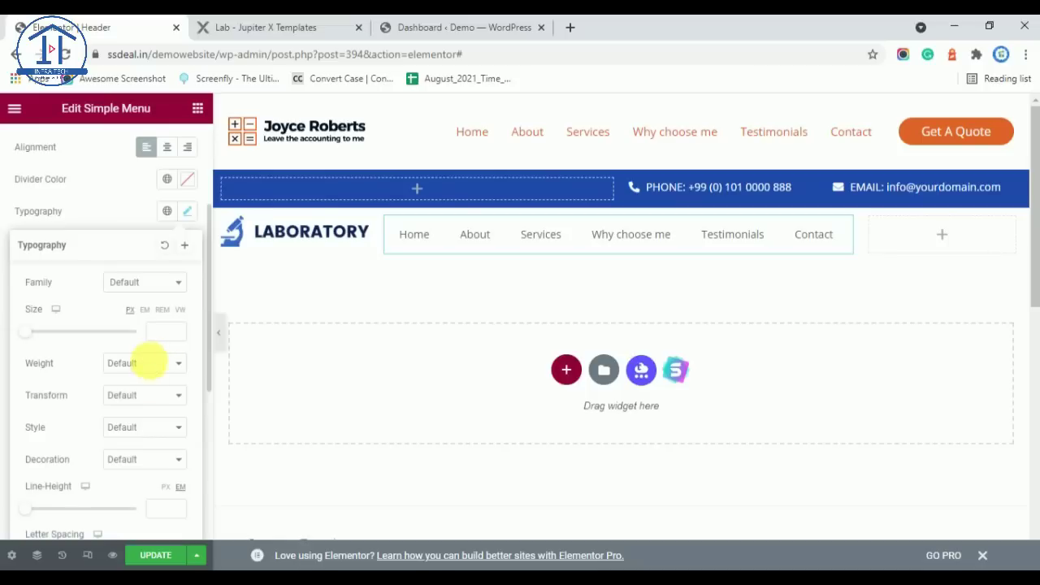
{"action": "left_click", "coordinate": [155, 371]}
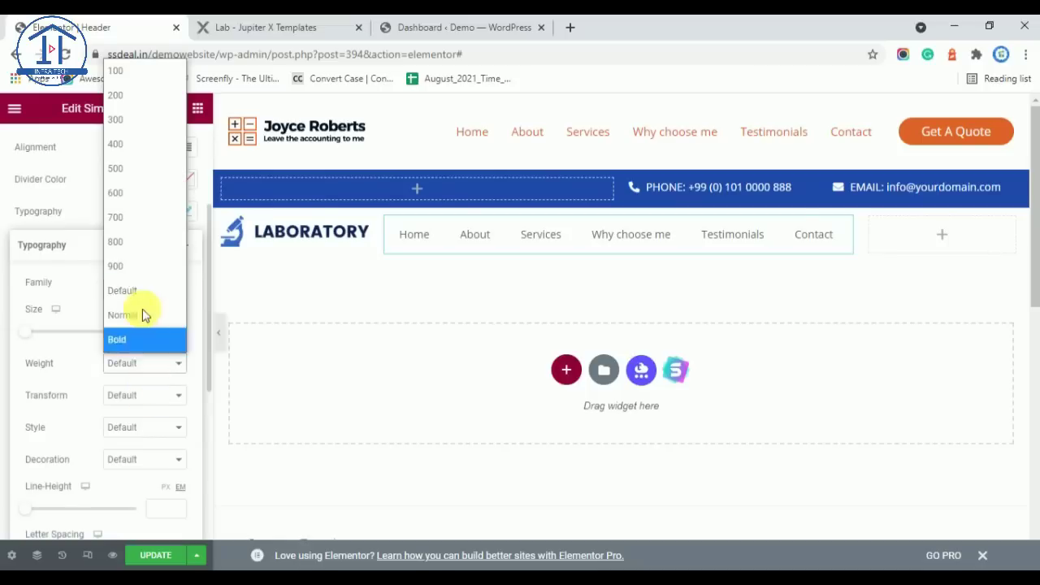
{"action": "left_click", "coordinate": [140, 221]}
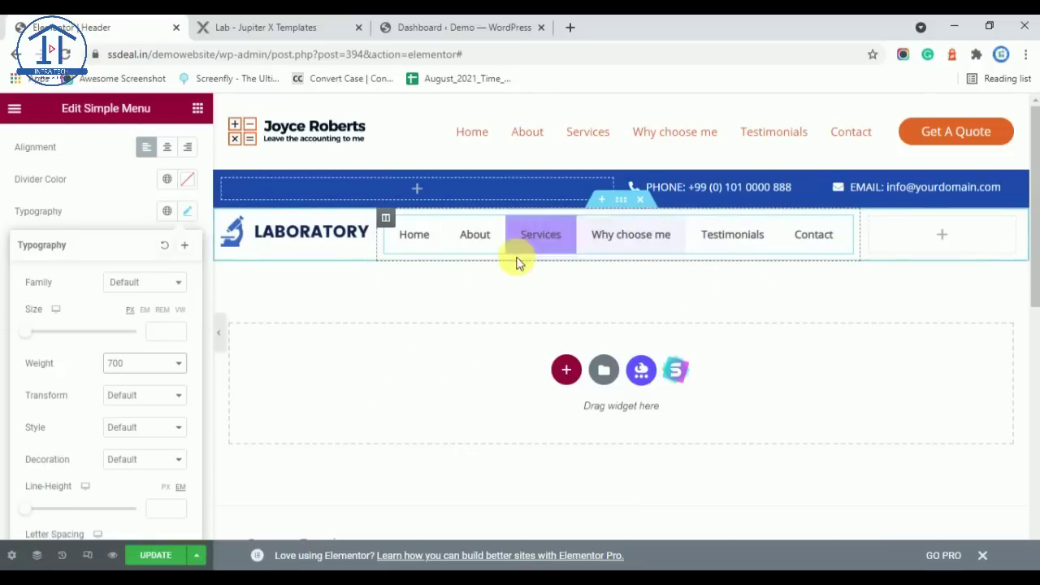
Step: Check the Lab template's menu hover effect, and make the top-level items' hover background fully transparent (#02010100)
{"action": "left_click", "coordinate": [270, 24]}
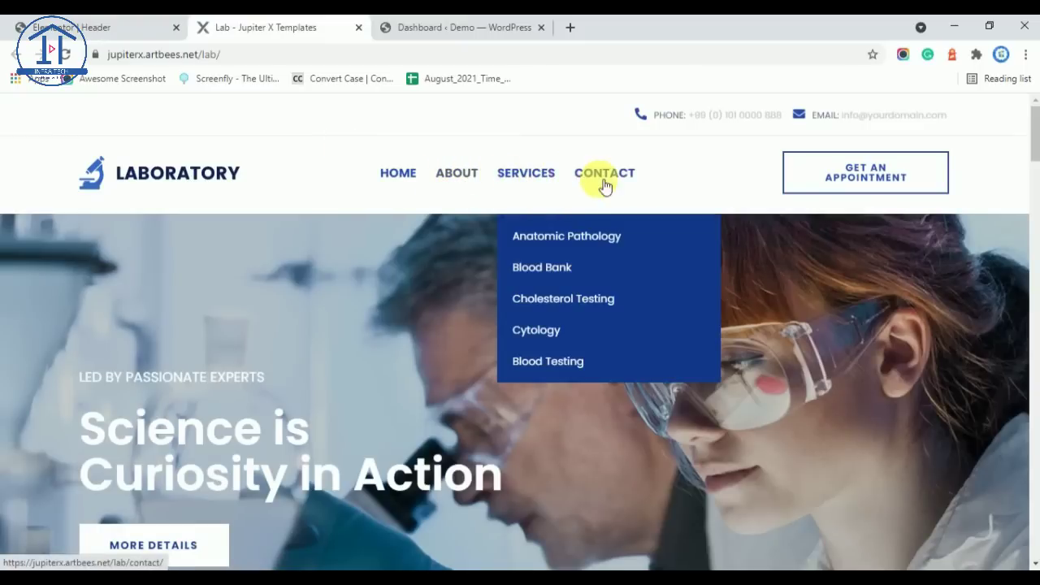
{"action": "left_click", "coordinate": [98, 27]}
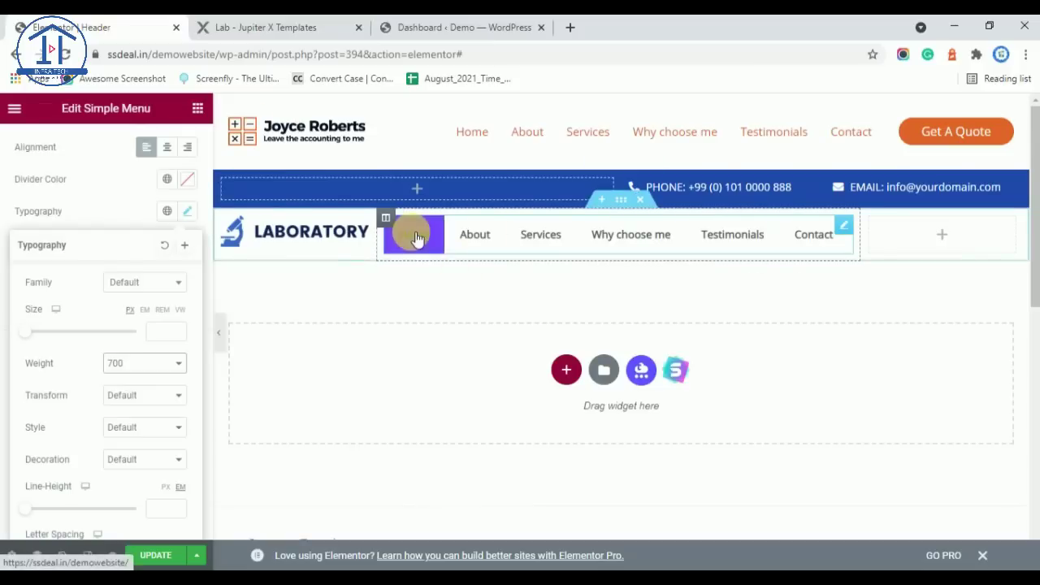
{"action": "scroll", "coordinate": [81, 315], "scroll_direction": "up", "scroll_amount": 2}
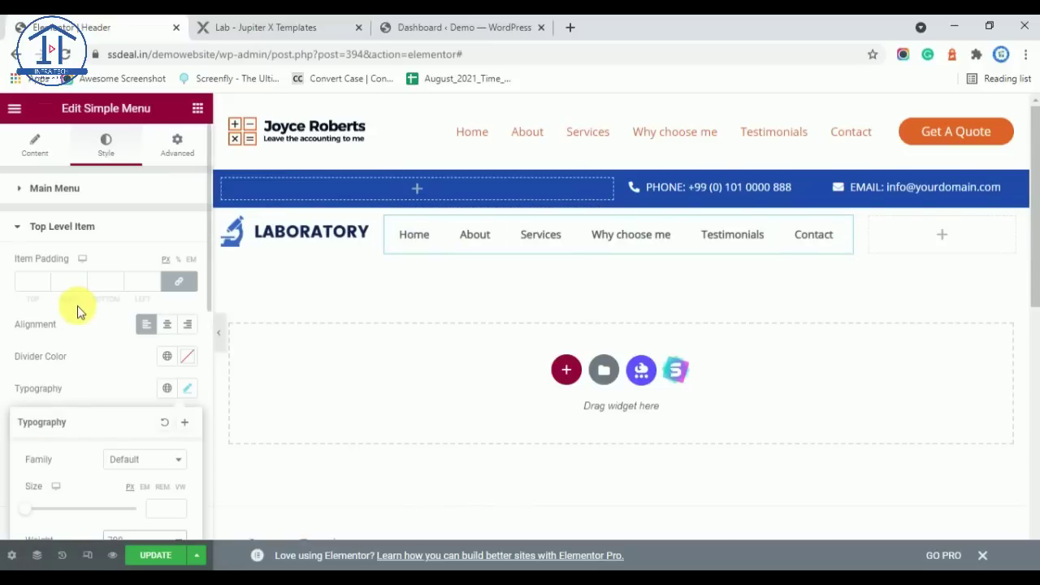
{"action": "left_click", "coordinate": [70, 226]}
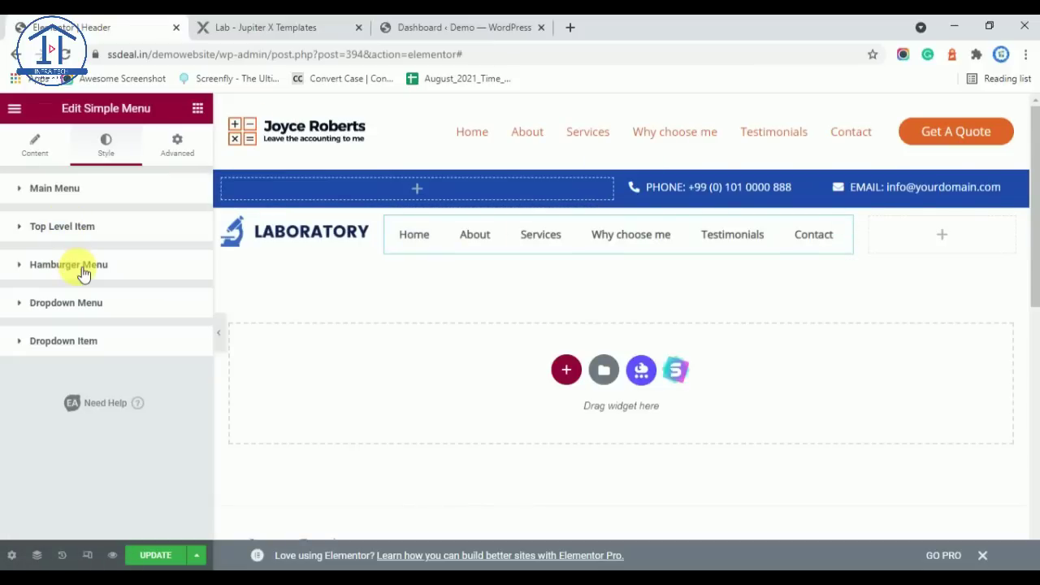
{"action": "left_click", "coordinate": [82, 190]}
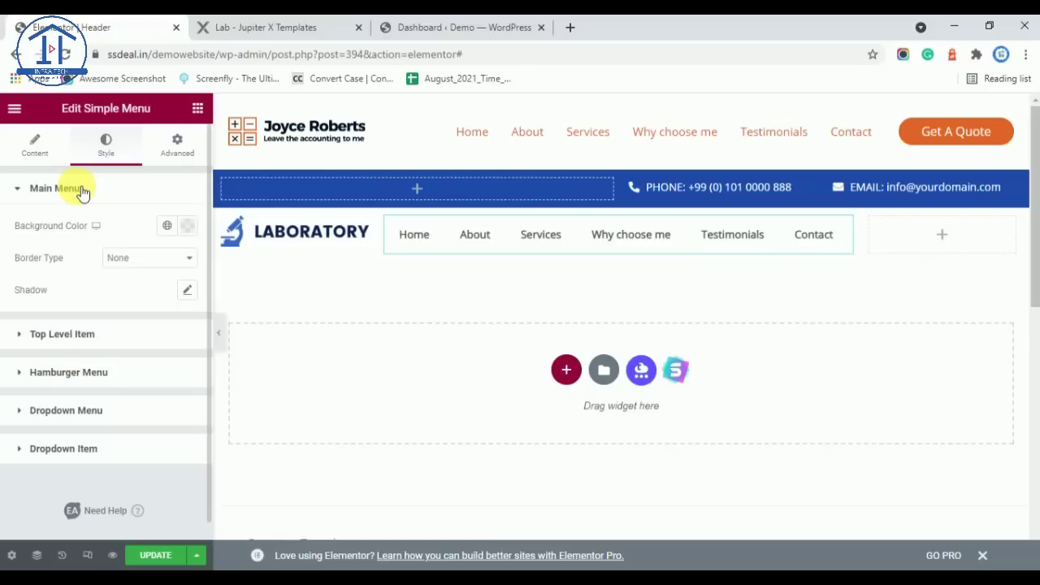
{"action": "left_click", "coordinate": [63, 333]}
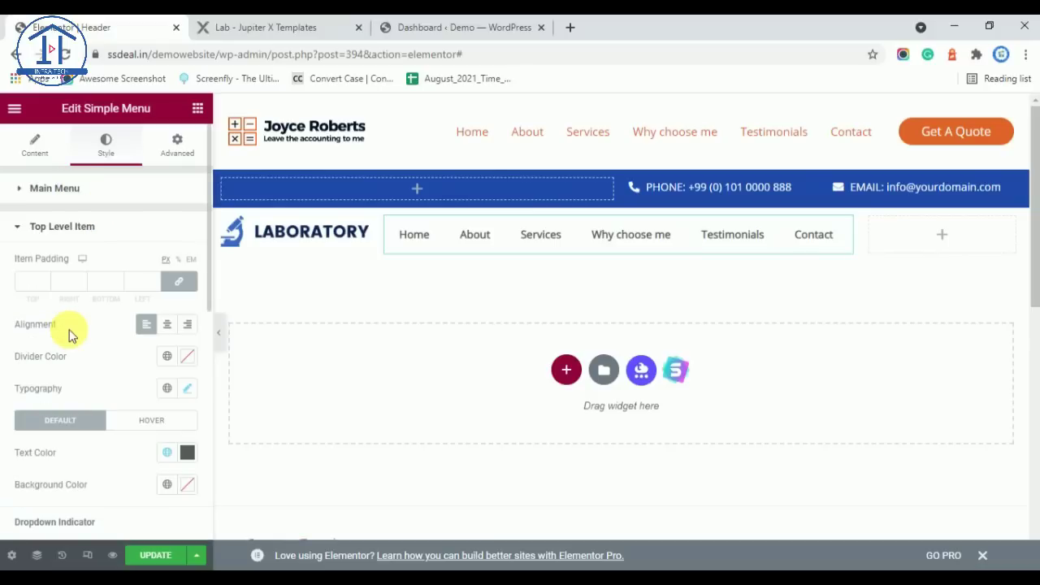
{"action": "left_click", "coordinate": [150, 421]}
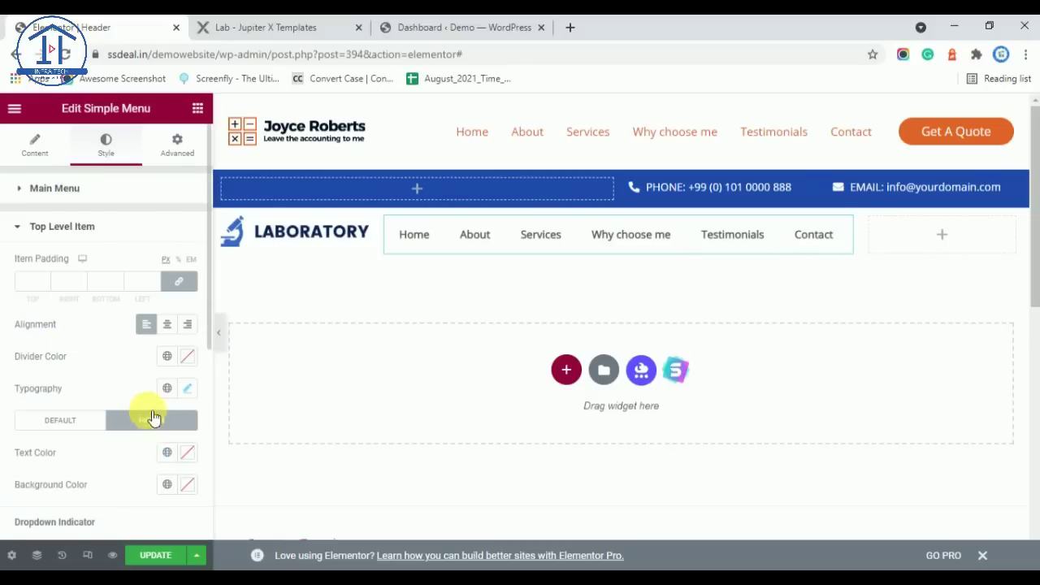
{"action": "scroll", "coordinate": [150, 421], "scroll_direction": "down", "scroll_amount": 2}
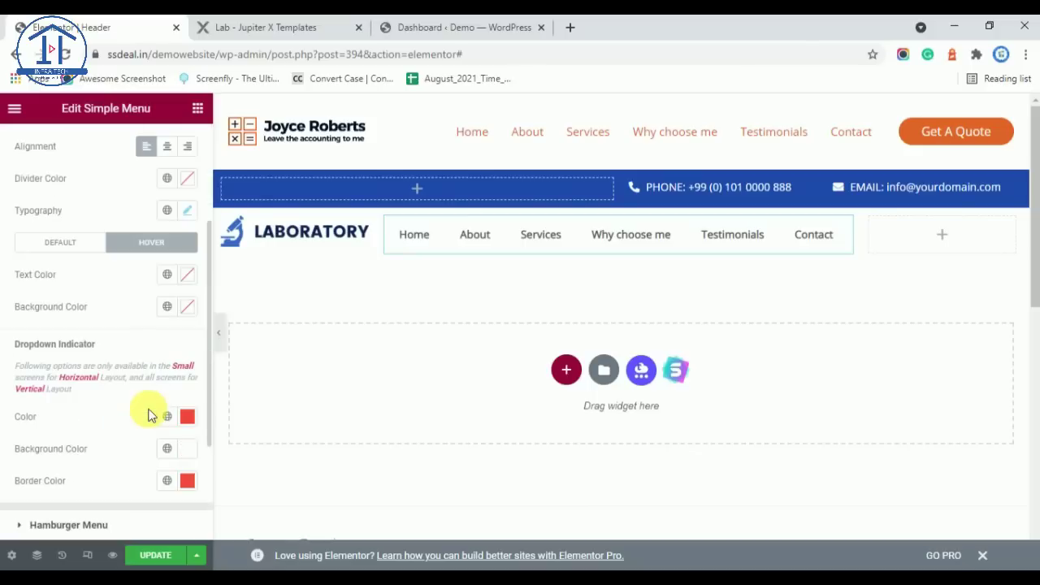
{"action": "left_click", "coordinate": [175, 308]}
{"action": "left_click", "coordinate": [187, 306]}
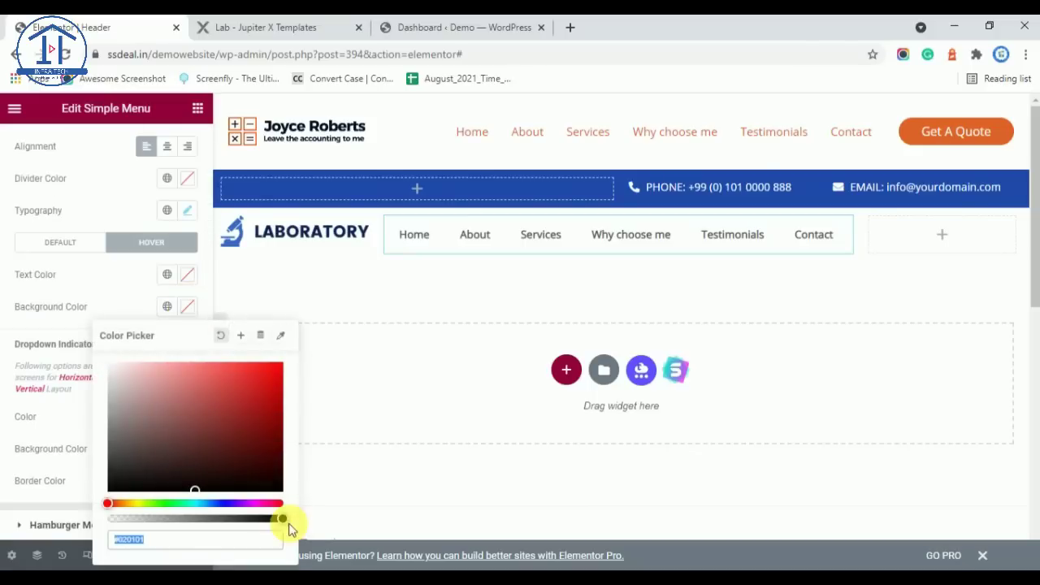
{"action": "left_click_drag", "start_coordinate": [290, 523], "coordinate": [59, 512]}
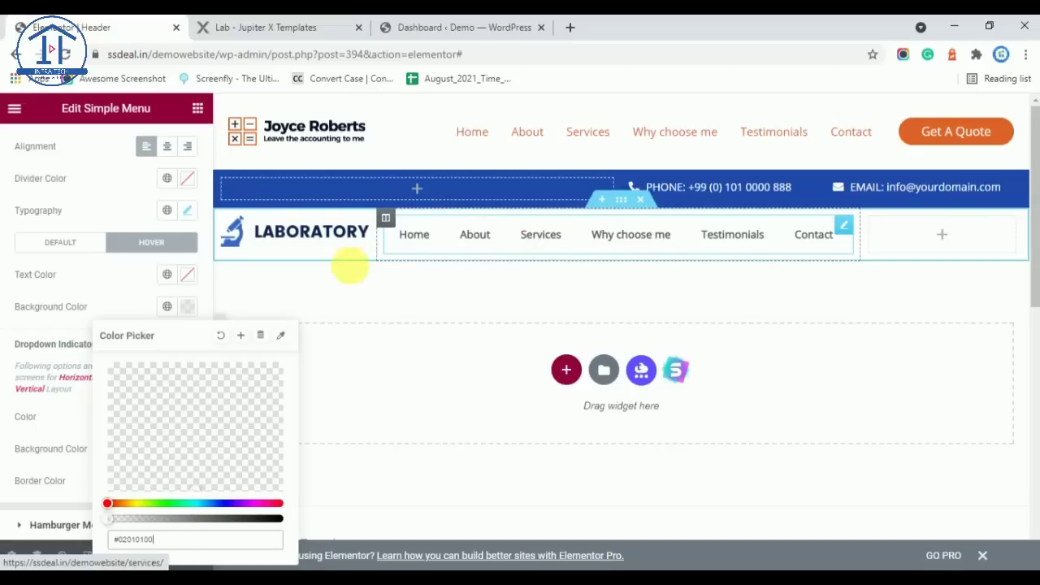
{"action": "left_click", "coordinate": [106, 298]}
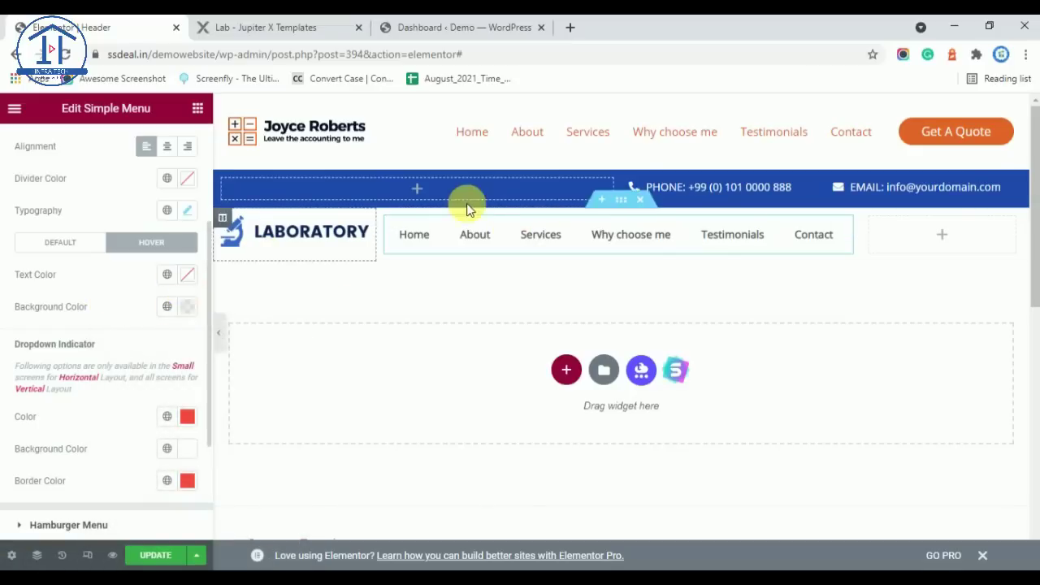
Step: Set the top-level items' hover text color to the dark blue global color and compare it with the Lab template's menu
{"action": "left_click", "coordinate": [167, 280]}
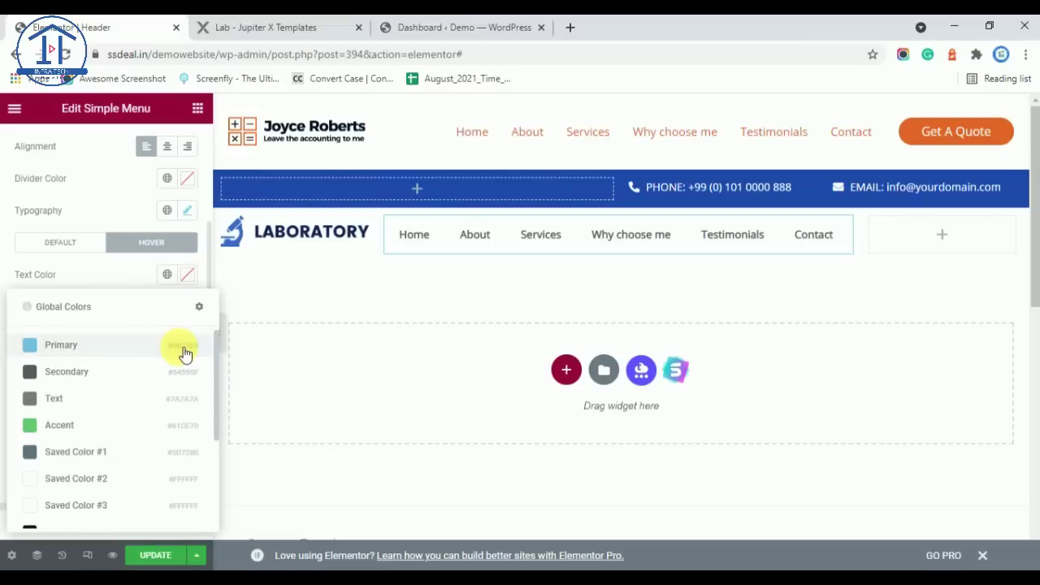
{"action": "scroll", "coordinate": [82, 454], "scroll_direction": "down", "scroll_amount": 3}
{"action": "left_click", "coordinate": [78, 509]}
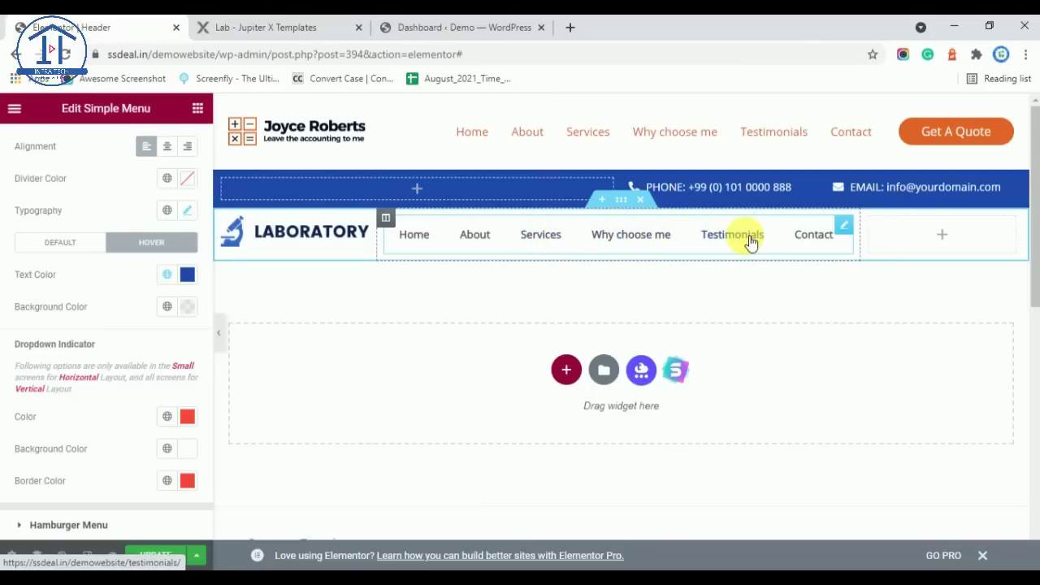
{"action": "left_click", "coordinate": [280, 27]}
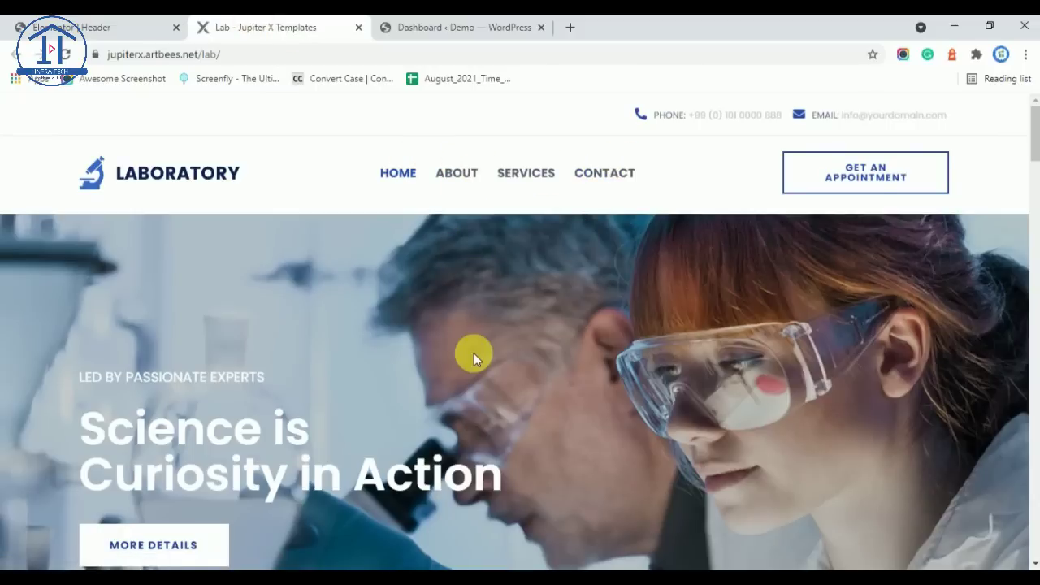
{"action": "left_click", "coordinate": [89, 31]}
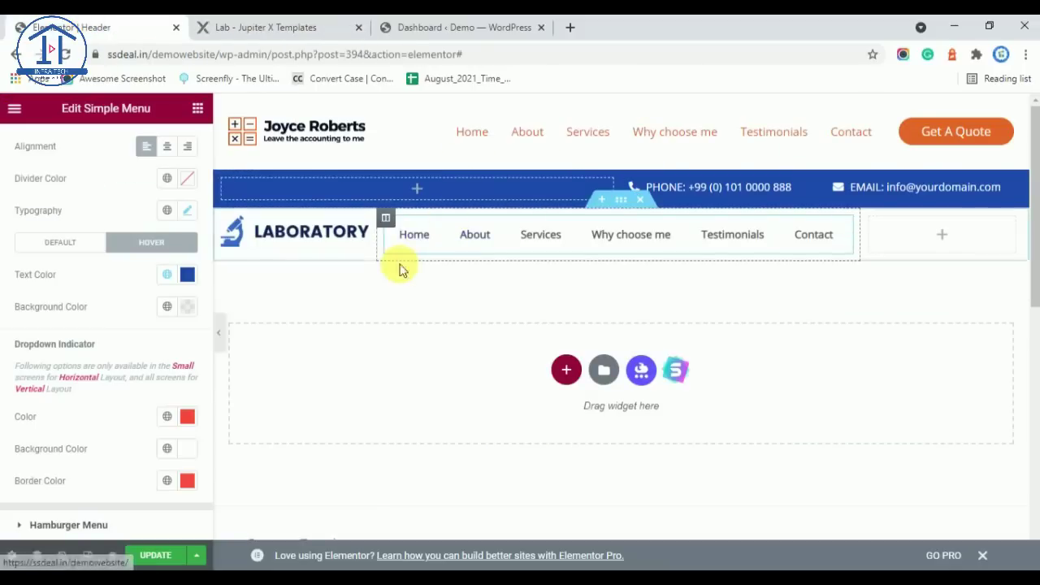
Step: Search the widgets for "but" and place the Button widget in the empty column beside the menu
{"action": "left_click", "coordinate": [916, 241]}
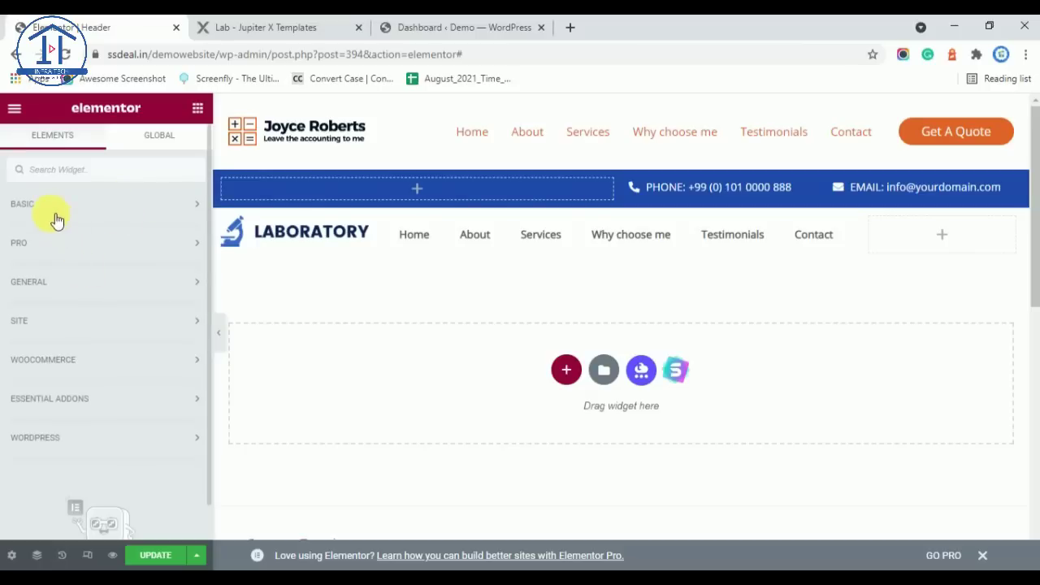
{"action": "left_click", "coordinate": [73, 171]}
{"action": "type", "text": "but"}
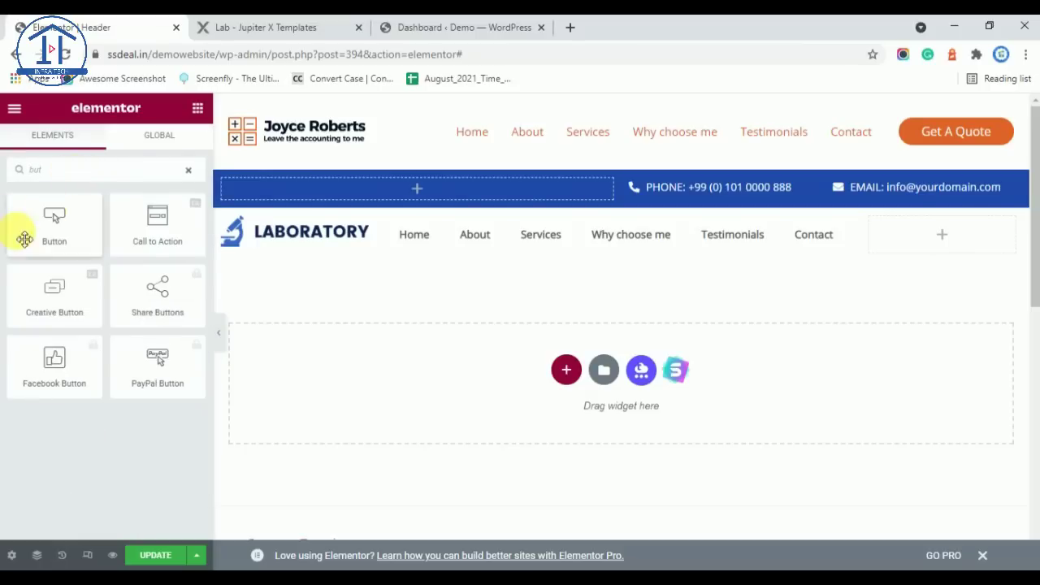
{"action": "left_click_drag", "start_coordinate": [65, 235], "coordinate": [937, 236]}
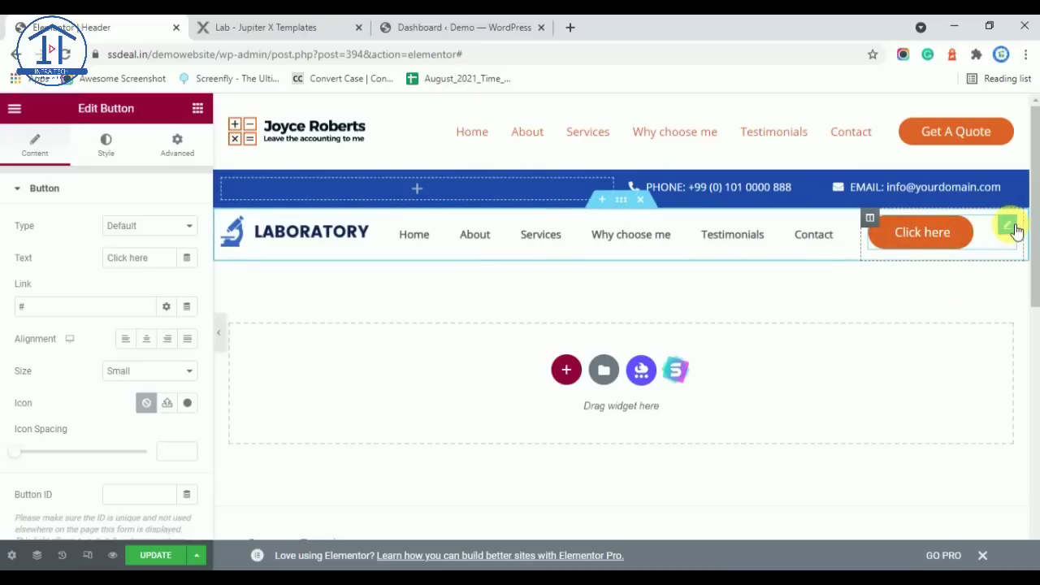
Step: Examine the Lab template's Get an Appointment button, including its text, hover style and the appointment form it opens
{"action": "left_click", "coordinate": [299, 27]}
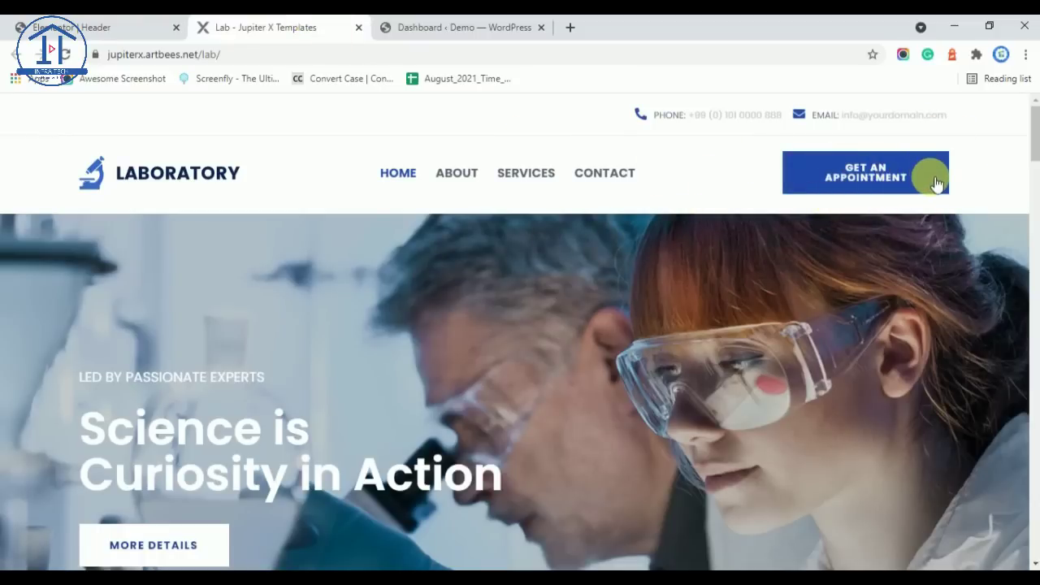
{"action": "left_click_drag", "start_coordinate": [936, 183], "coordinate": [844, 184]}
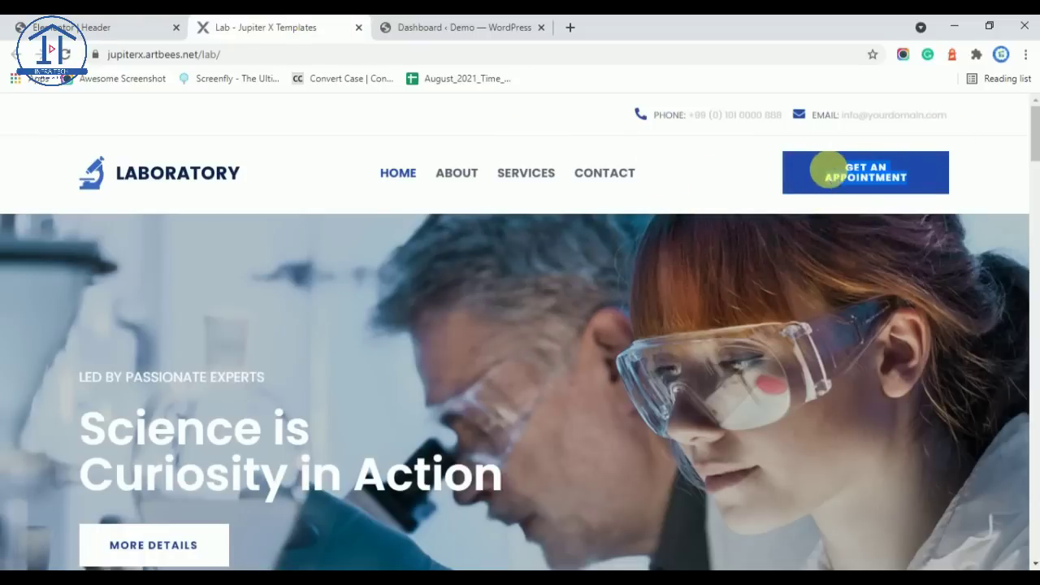
{"action": "left_click", "coordinate": [827, 171]}
{"action": "left_click", "coordinate": [769, 136]}
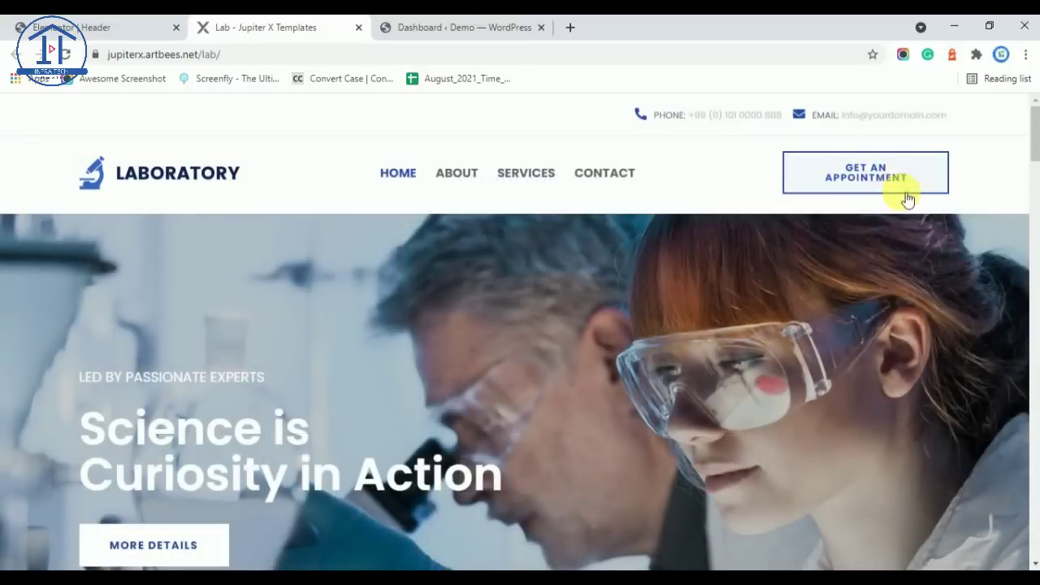
{"action": "left_click", "coordinate": [850, 175]}
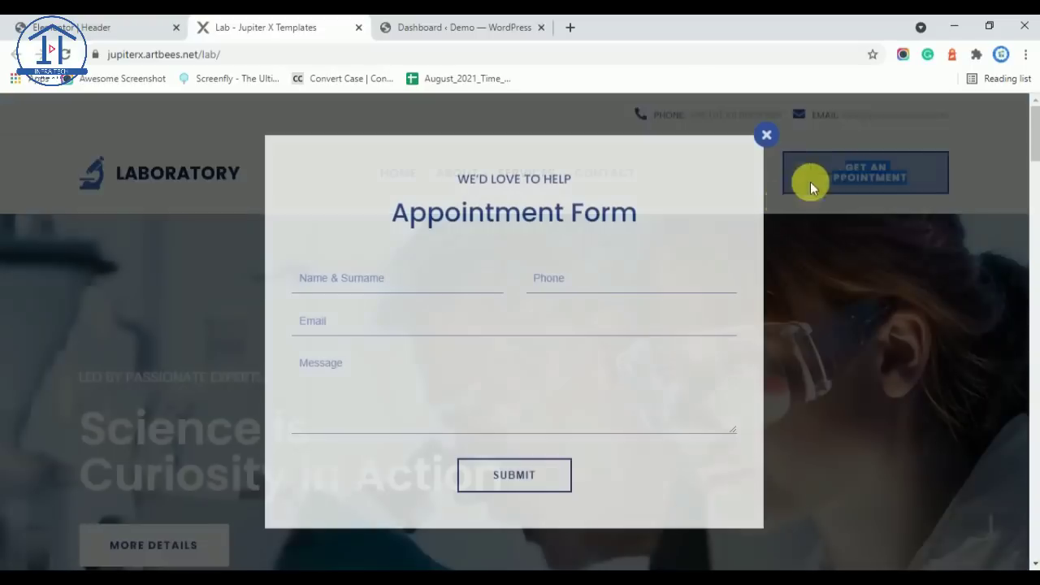
{"action": "left_click", "coordinate": [767, 136]}
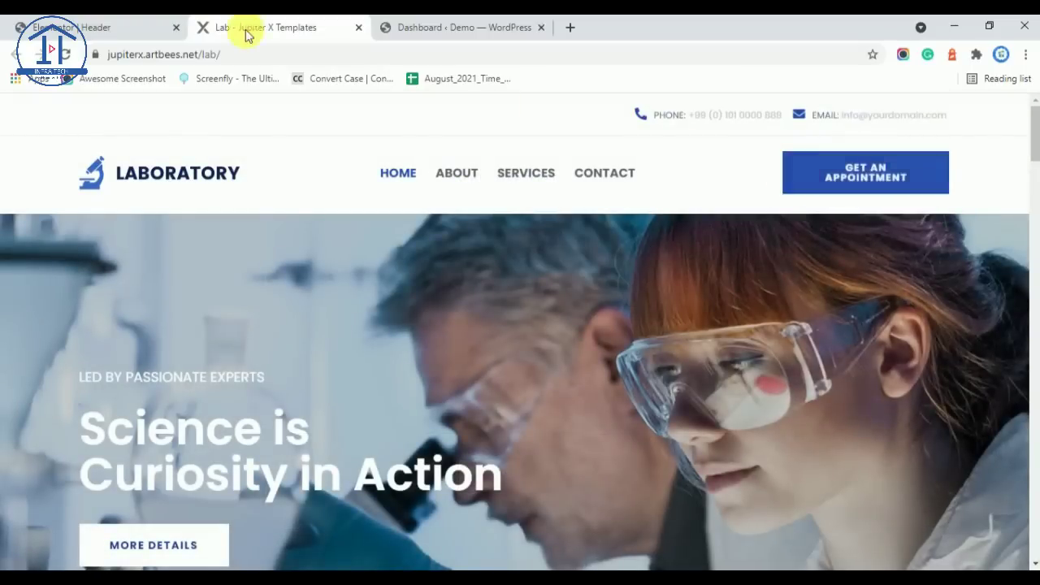
Step: Return to the Elementor header and set the new button's text to "GET AN APPOINTMENT"
{"action": "left_click", "coordinate": [114, 27]}
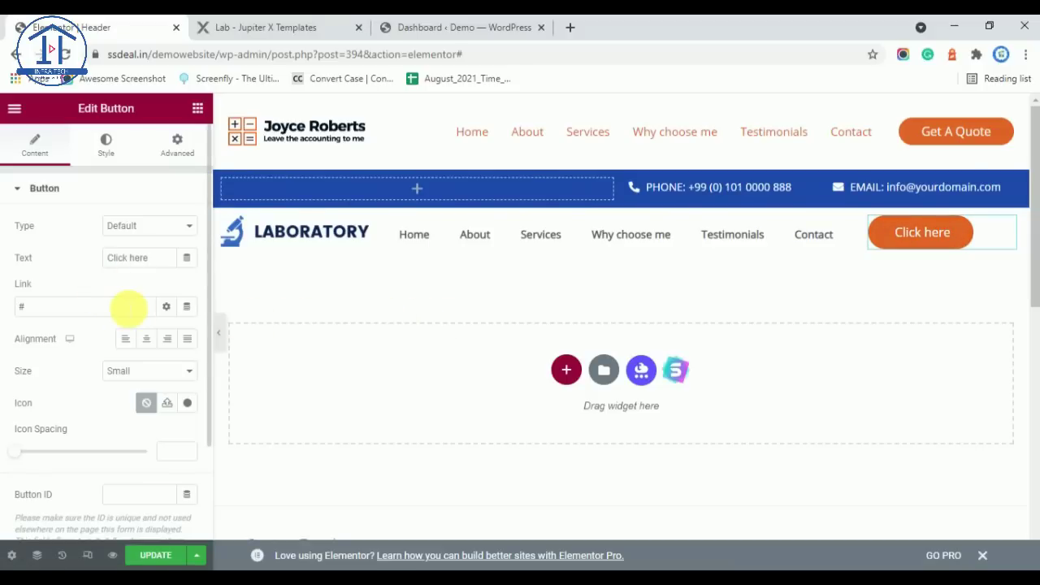
{"action": "left_click_drag", "start_coordinate": [168, 262], "coordinate": [91, 259]}
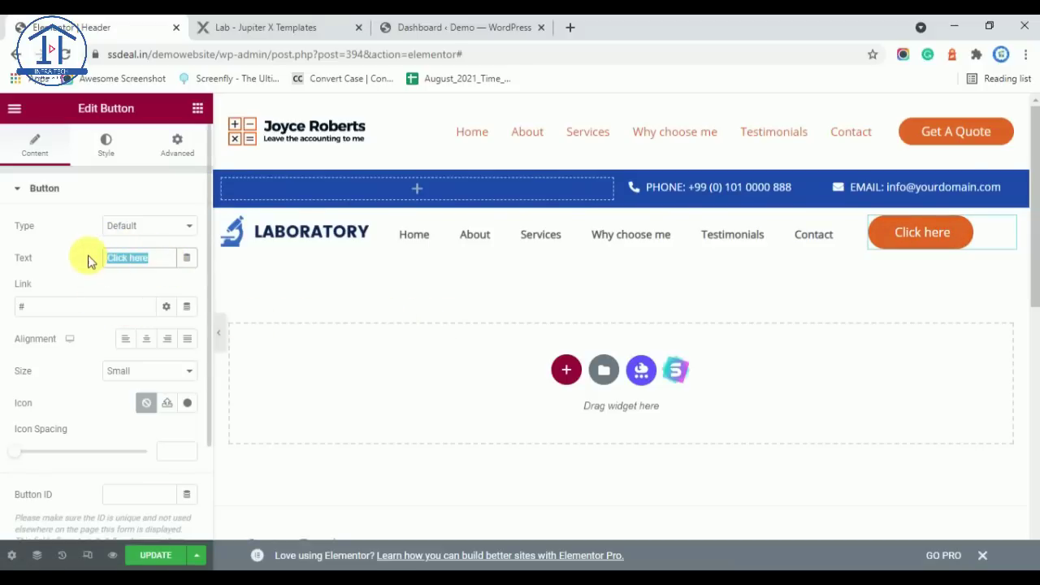
{"action": "type", "text": "GET AN APPOINTMENT"}
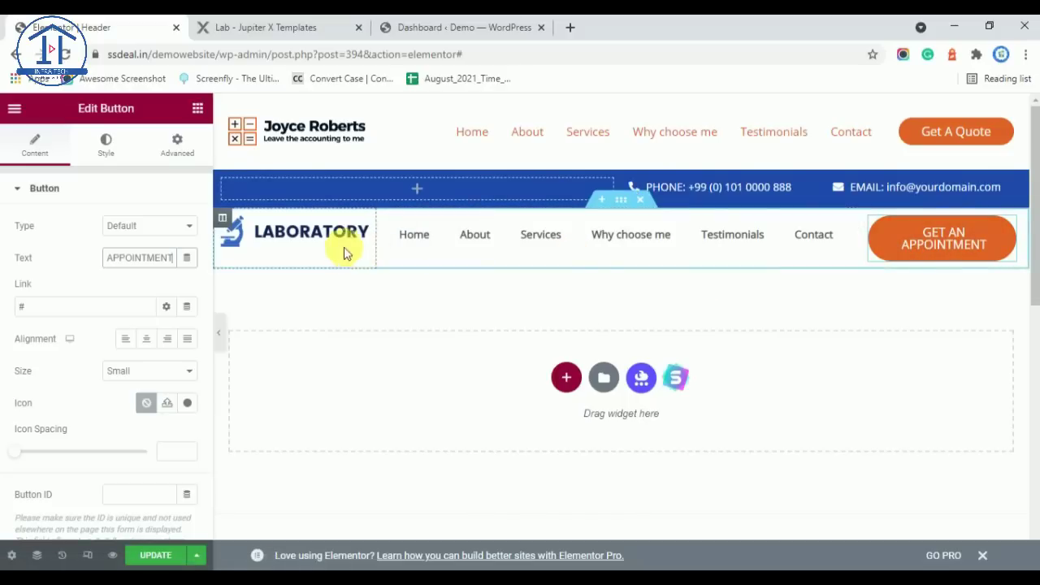
{"action": "scroll", "coordinate": [66, 432], "scroll_direction": "down", "scroll_amount": 3}
{"action": "scroll", "coordinate": [61, 406], "scroll_direction": "up", "scroll_amount": 3}
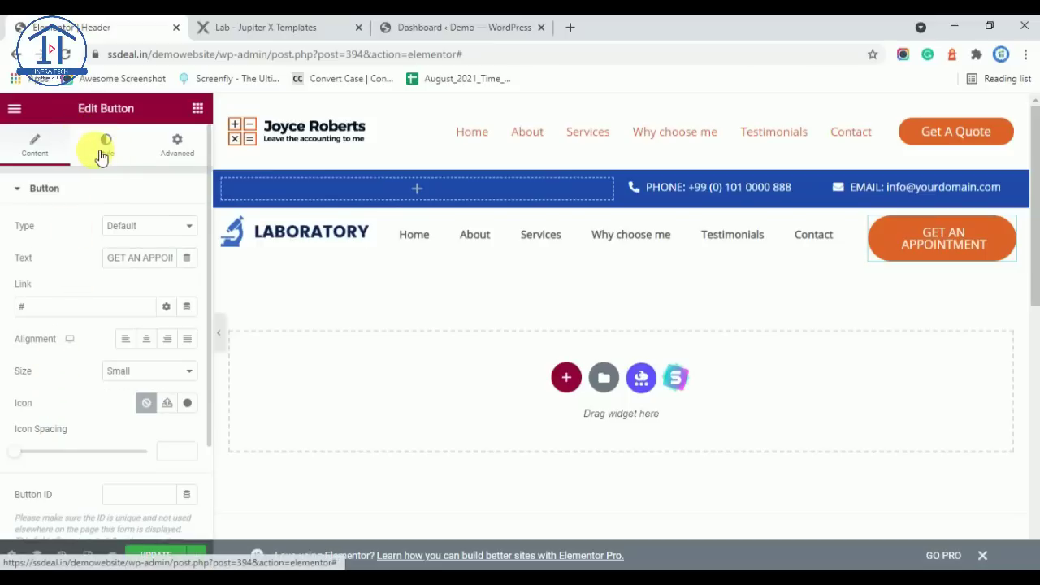
Step: Check the Lab template's button, and set the appointment button's normal text color to the blue Main Color global color
{"action": "left_click", "coordinate": [105, 144]}
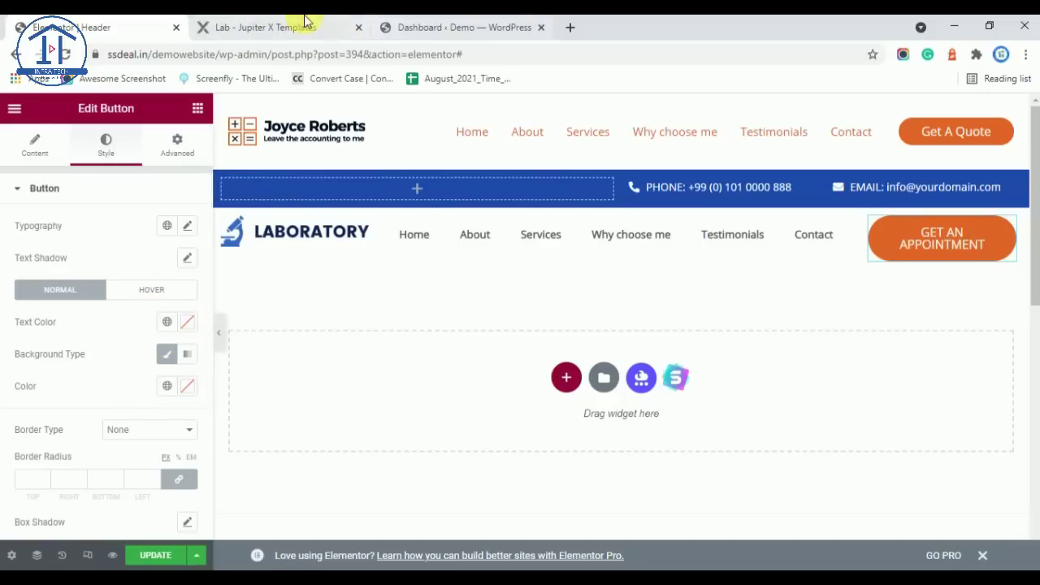
{"action": "left_click", "coordinate": [280, 27]}
{"action": "left_click", "coordinate": [11, 27]}
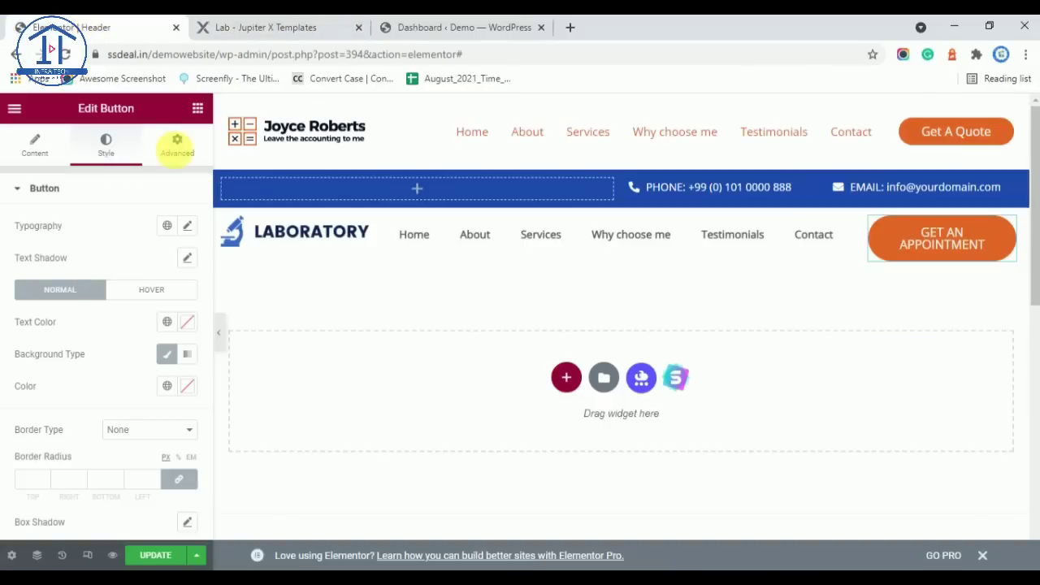
{"action": "left_click", "coordinate": [168, 323]}
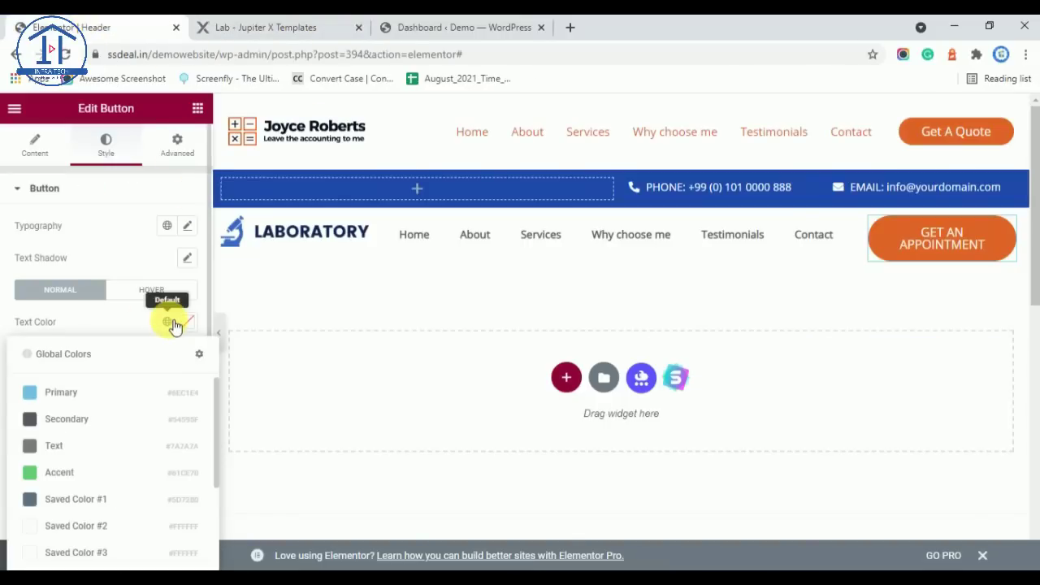
{"action": "scroll", "coordinate": [86, 504], "scroll_direction": "down", "scroll_amount": 5}
{"action": "left_click", "coordinate": [69, 557]}
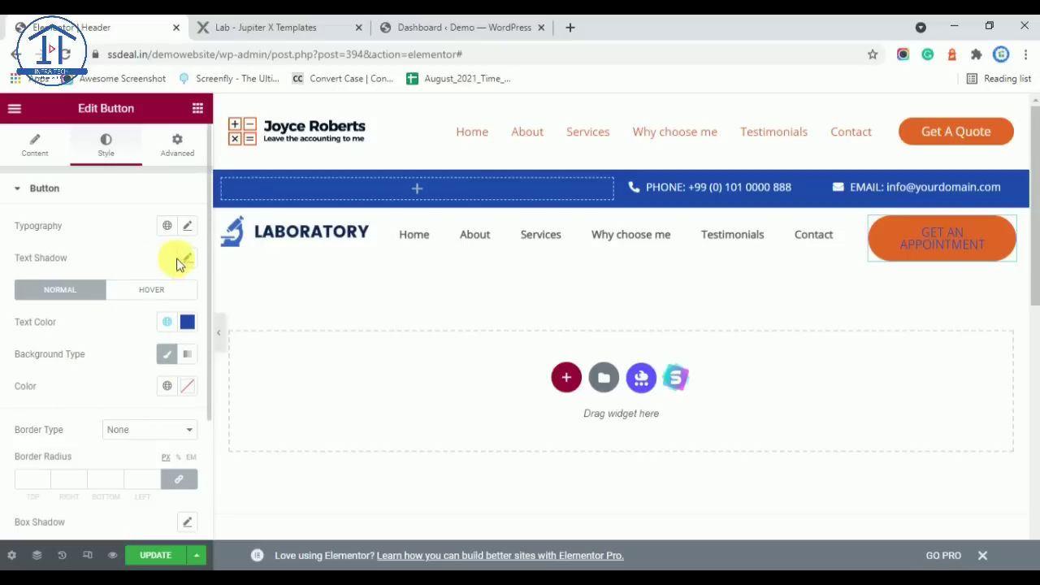
Step: Set the appointment button's typography to size 14 px and weight 700
{"action": "left_click", "coordinate": [189, 227]}
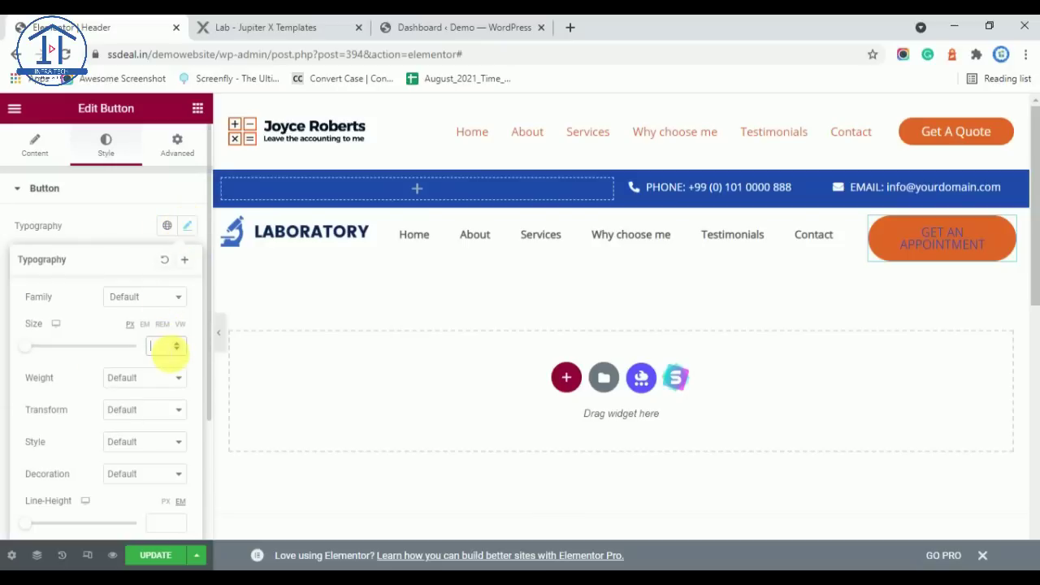
{"action": "left_click", "coordinate": [166, 346]}
{"action": "type", "text": "14"}
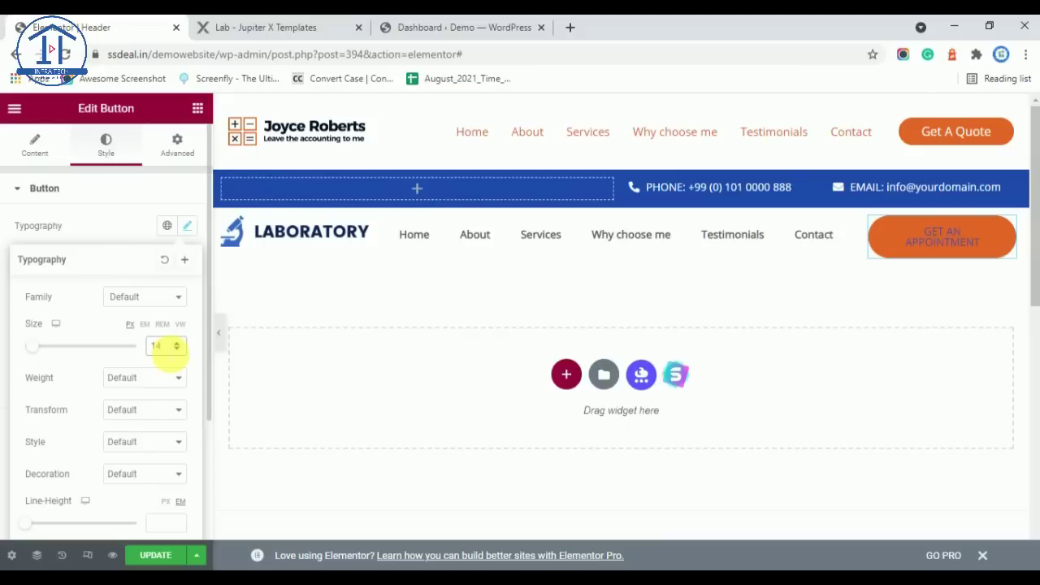
{"action": "left_click", "coordinate": [148, 382]}
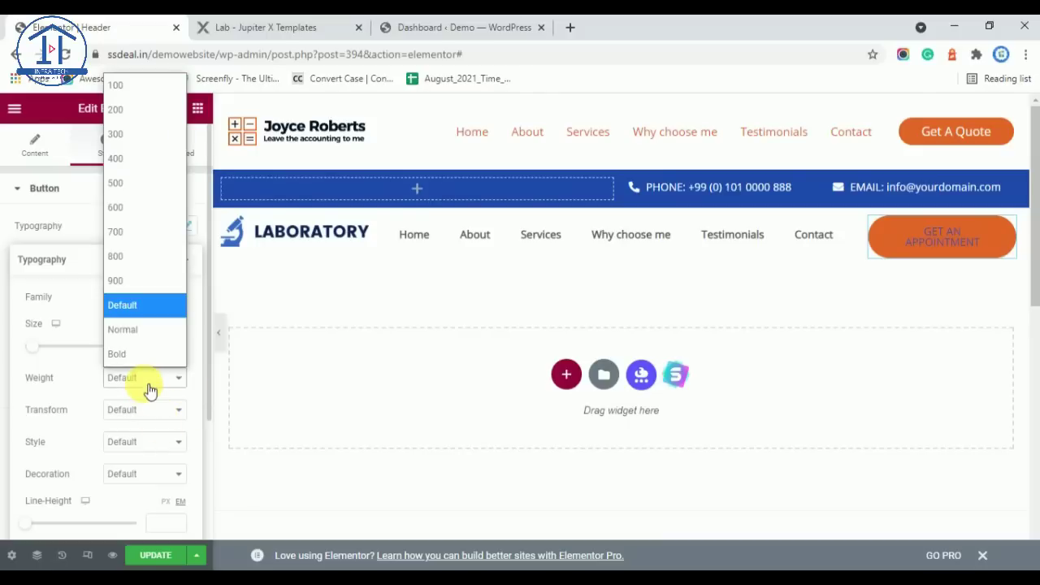
{"action": "left_click", "coordinate": [139, 240]}
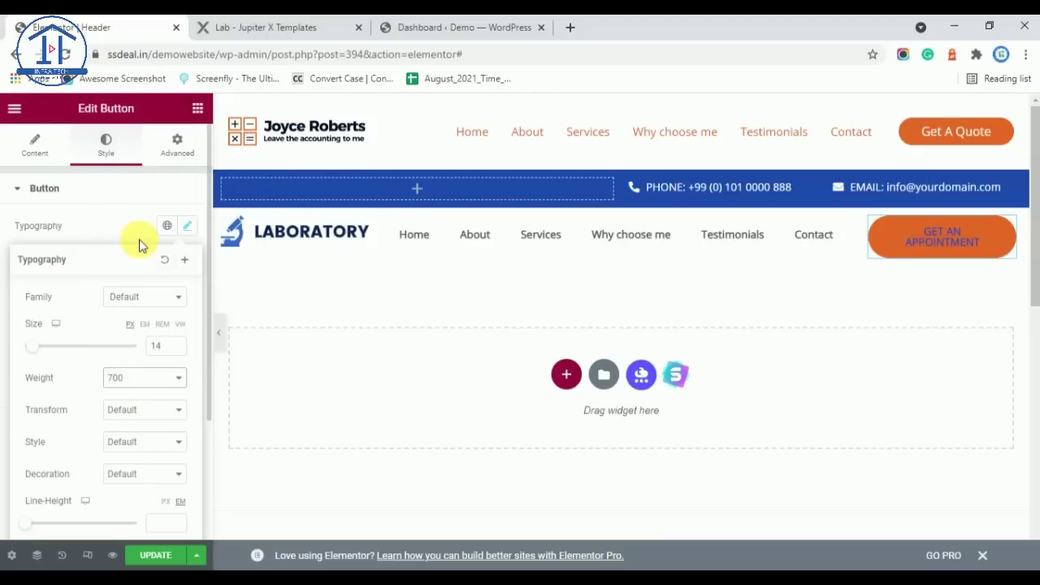
{"action": "left_click", "coordinate": [163, 221]}
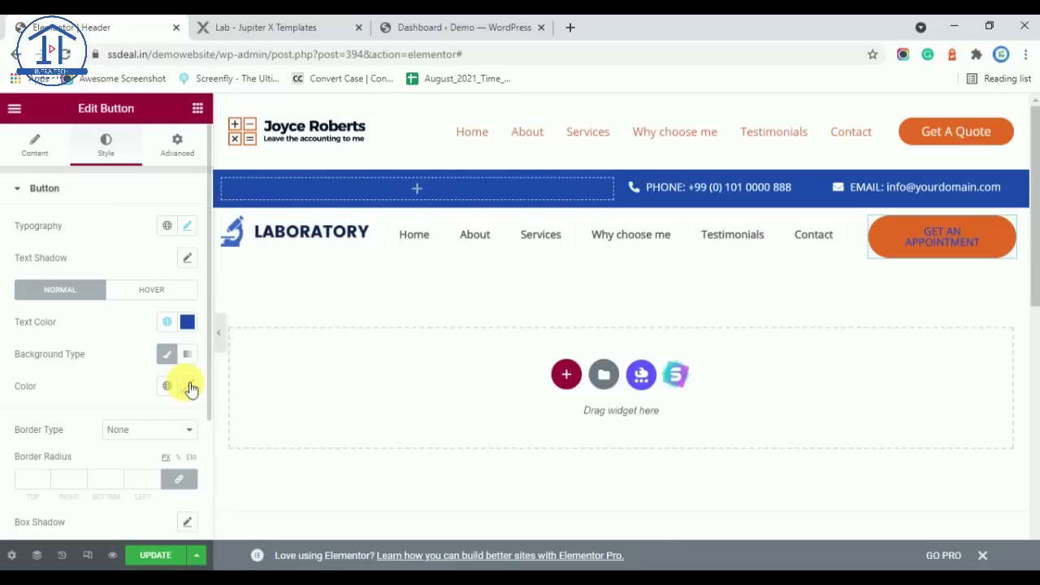
Step: Make the appointment button's normal background color fully transparent (#02010100)
{"action": "left_click", "coordinate": [189, 388]}
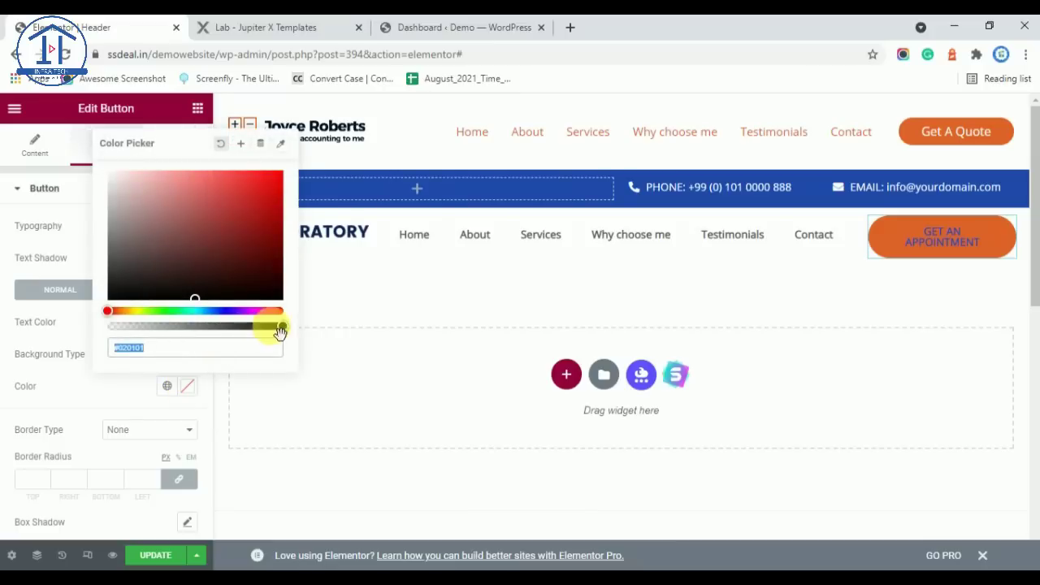
{"action": "left_click_drag", "start_coordinate": [286, 329], "coordinate": [62, 327]}
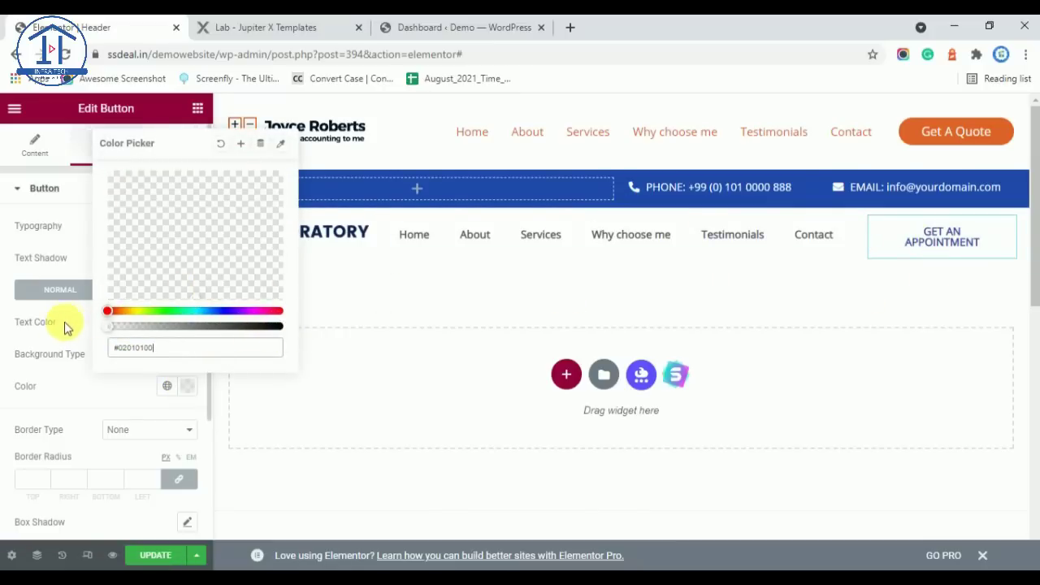
{"action": "left_click", "coordinate": [62, 327]}
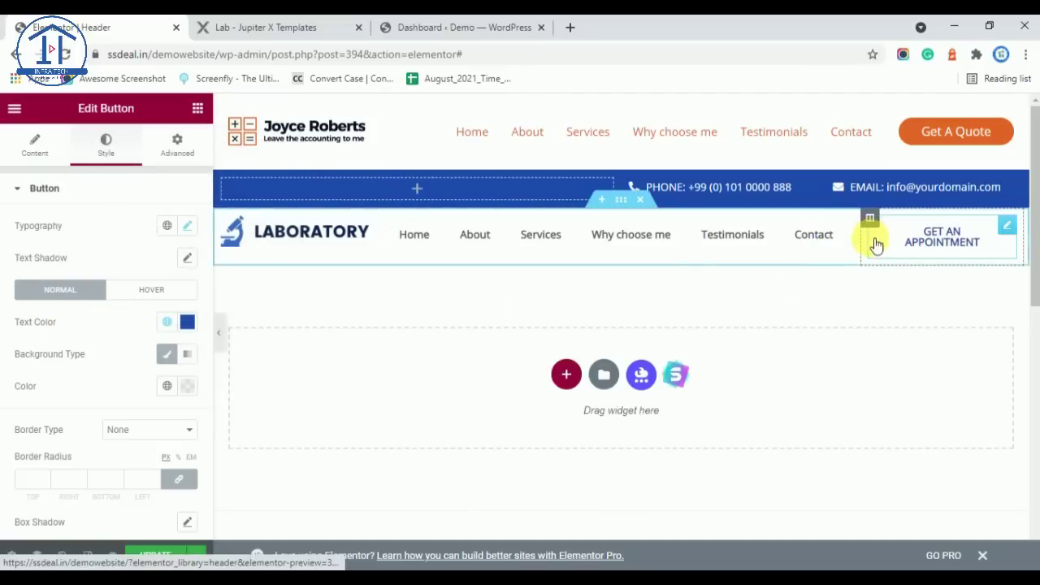
Step: Give the appointment button a solid border, compare it with the Lab template's button, and set the border width to 2 on all sides
{"action": "scroll", "coordinate": [65, 381], "scroll_direction": "down", "scroll_amount": 2}
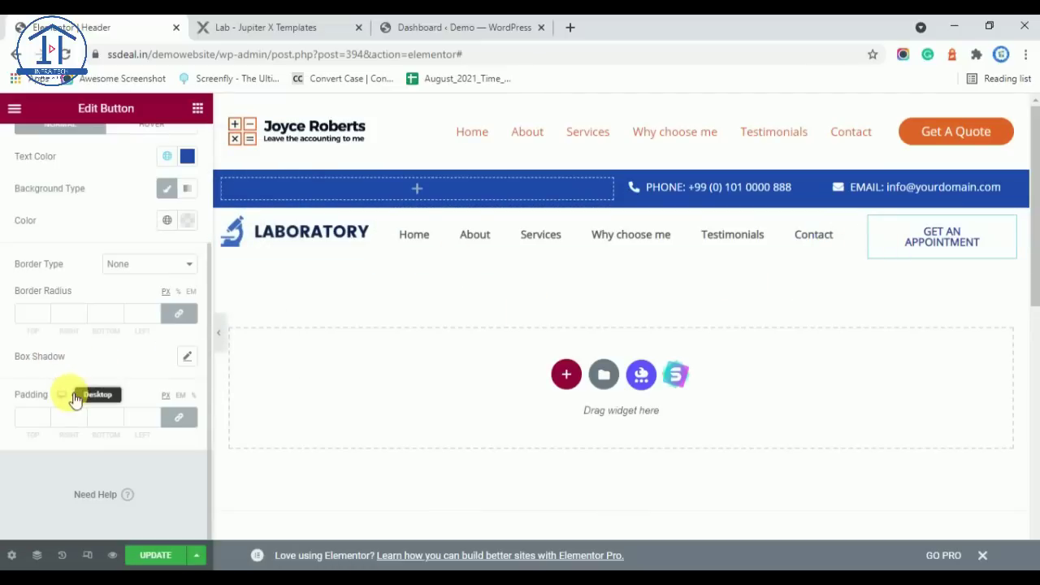
{"action": "scroll", "coordinate": [101, 404], "scroll_direction": "up", "scroll_amount": 2}
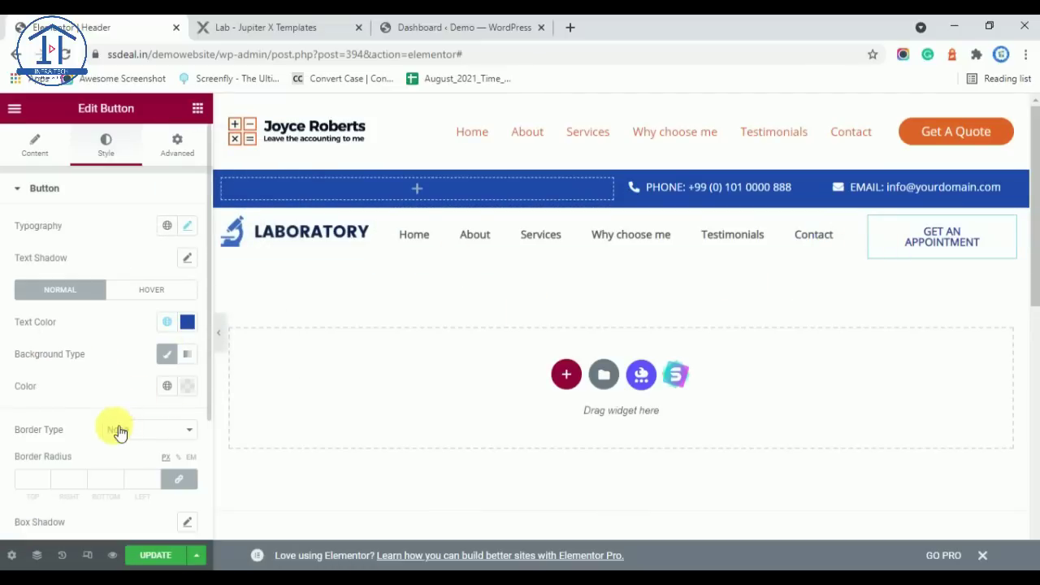
{"action": "left_click", "coordinate": [119, 430]}
{"action": "left_click", "coordinate": [124, 314]}
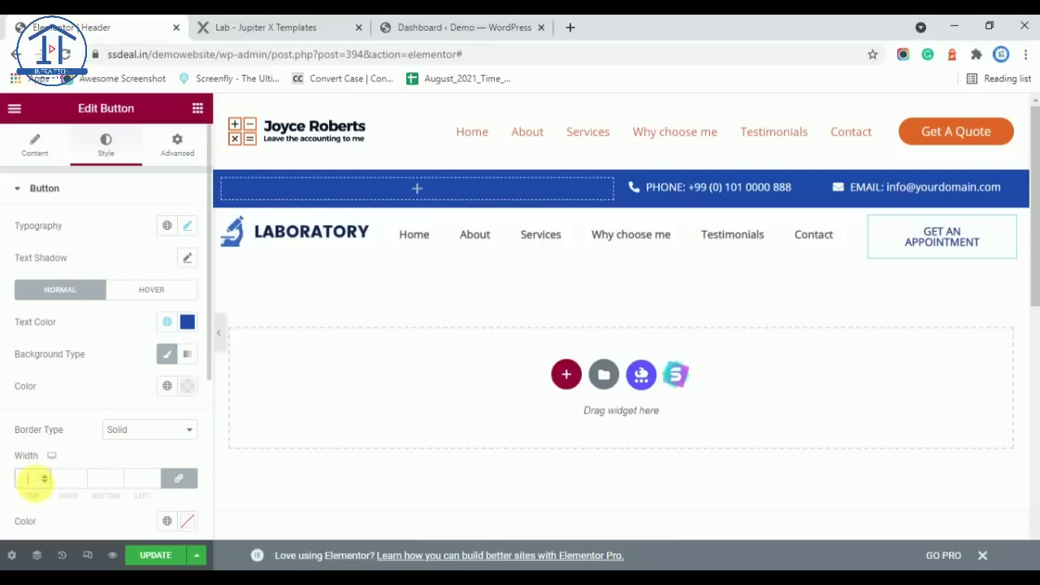
{"action": "type", "text": "1"}
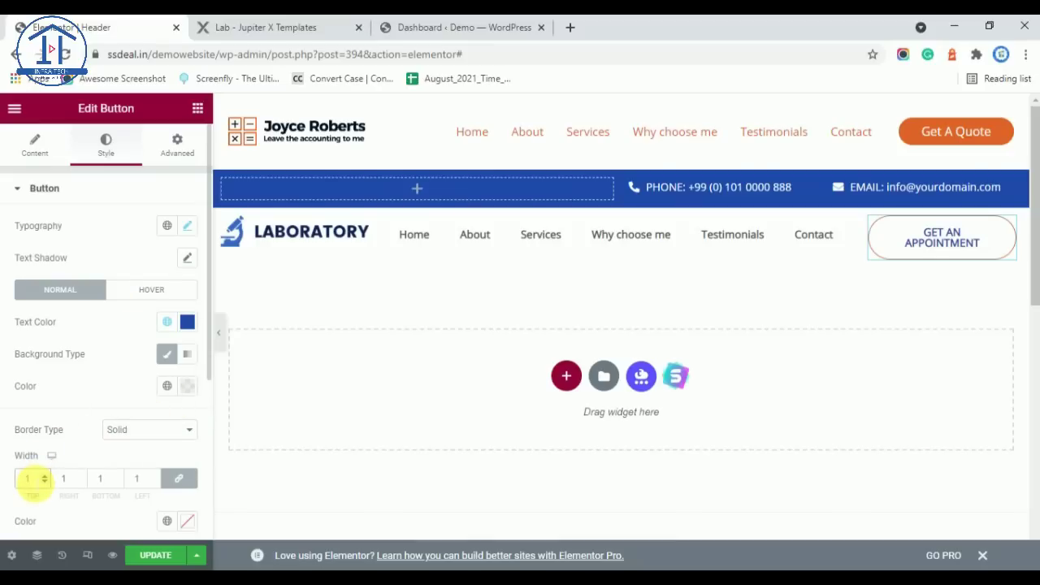
{"action": "left_click", "coordinate": [244, 25]}
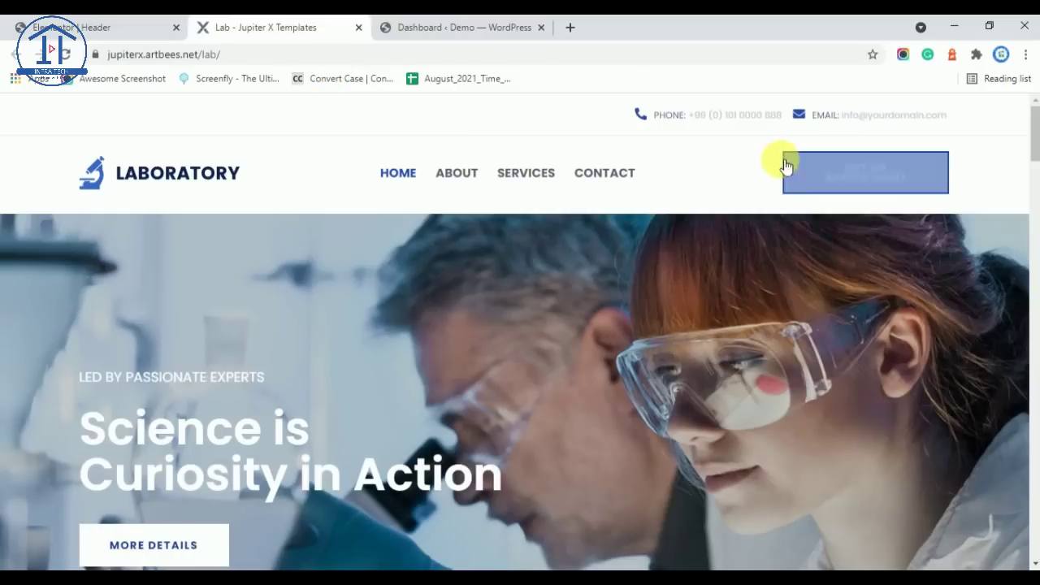
{"action": "left_click", "coordinate": [90, 27]}
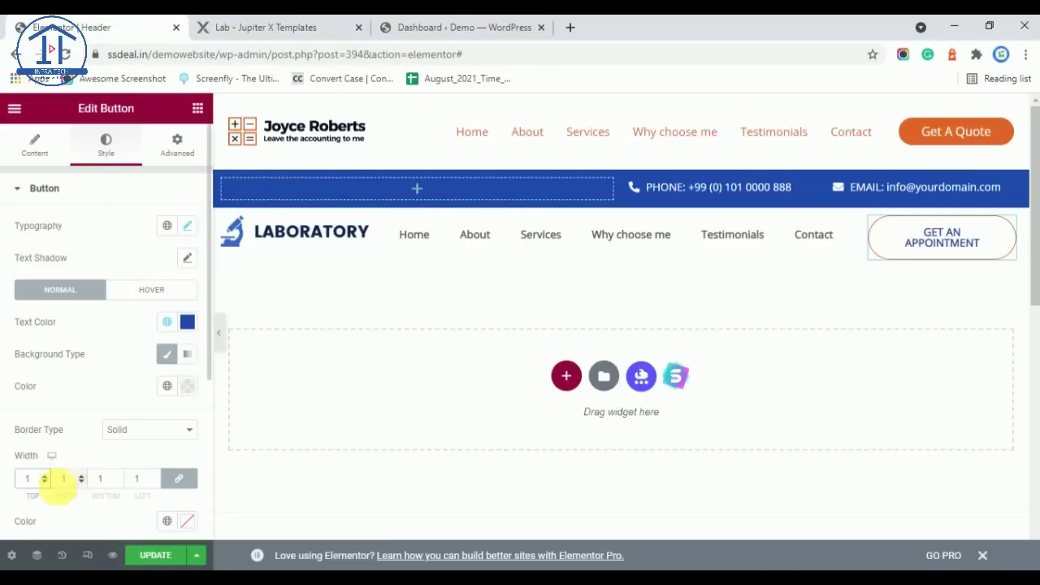
{"action": "type", "text": "2"}
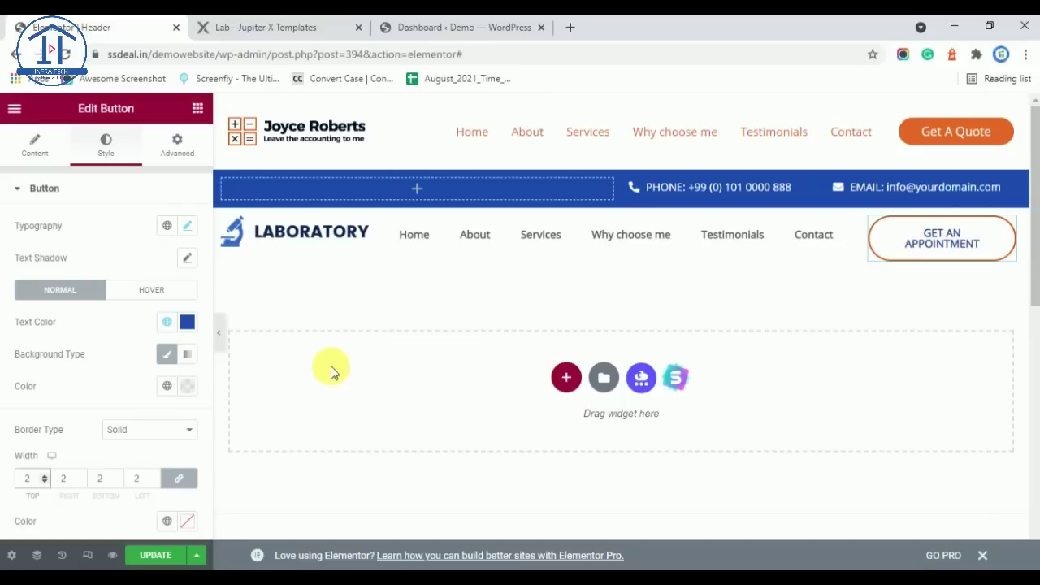
Step: Set the button's border color to the global Main Color and its border radius to 0, and compare it with the Lab template
{"action": "scroll", "coordinate": [154, 368], "scroll_direction": "down", "scroll_amount": 2}
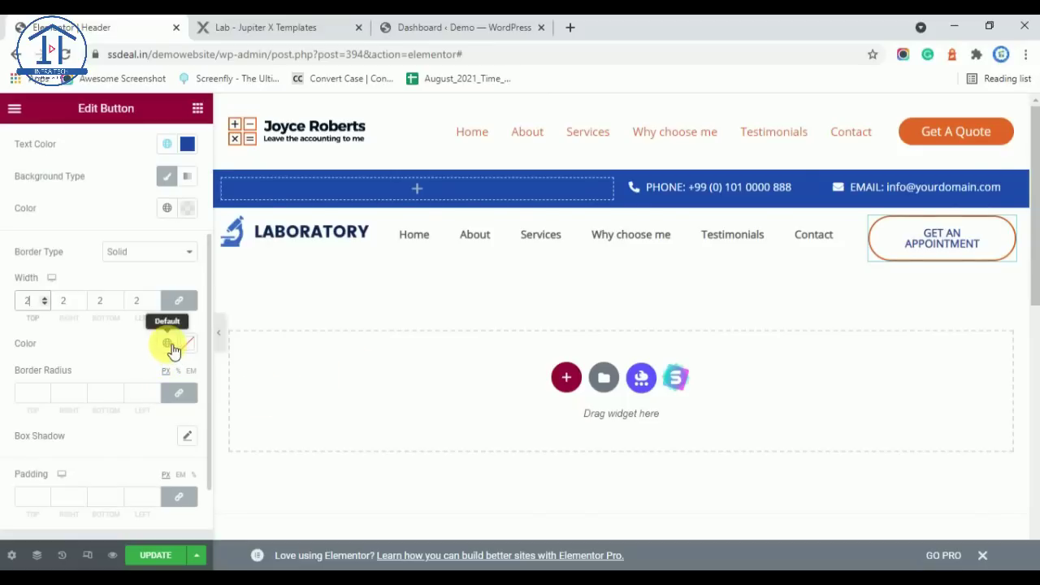
{"action": "left_click", "coordinate": [172, 348]}
{"action": "scroll", "coordinate": [111, 276], "scroll_direction": "down", "scroll_amount": 2}
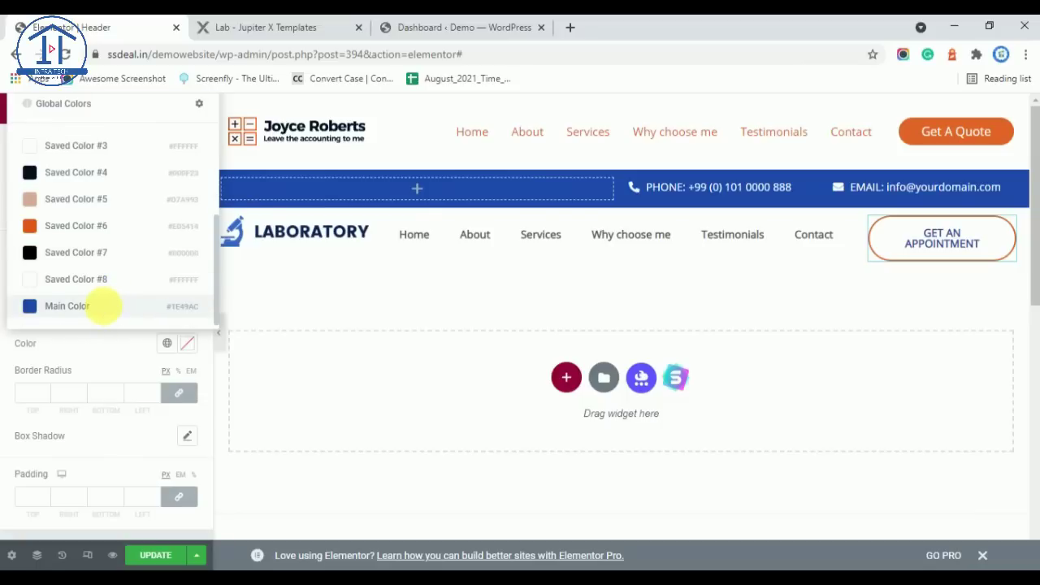
{"action": "left_click", "coordinate": [102, 305]}
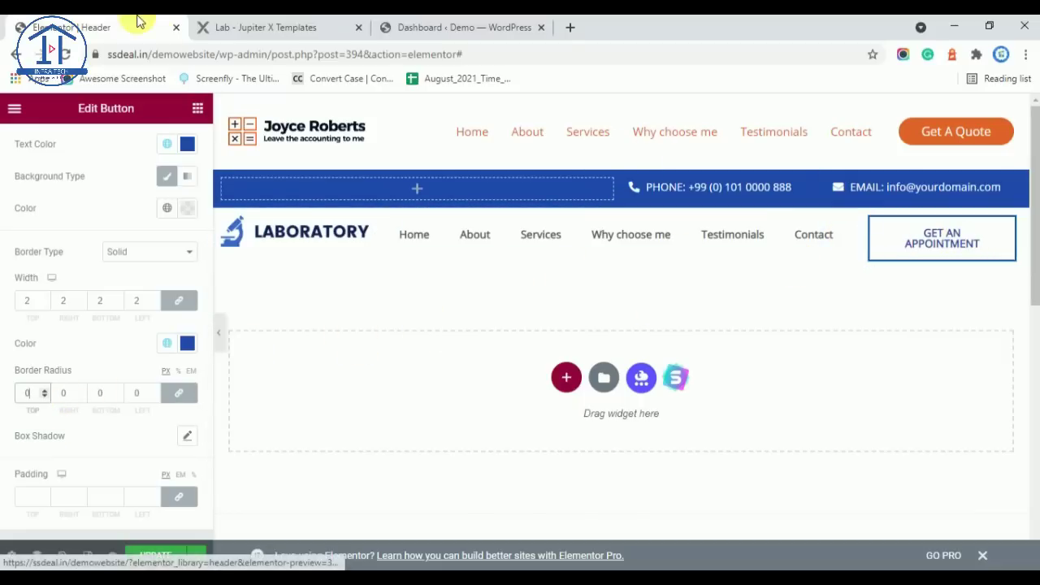
{"action": "left_click", "coordinate": [293, 28]}
{"action": "key", "text": "ctrl+shift+Tab"}
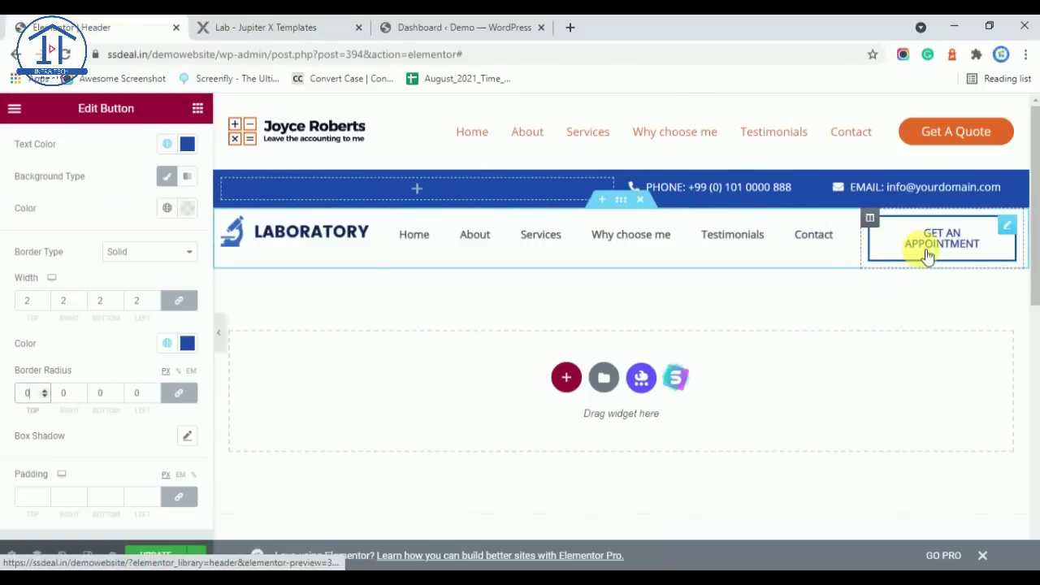
Step: Set the button's hover background to the global Main Color and its hover text to the white Saved Color #2
{"action": "scroll", "coordinate": [69, 386], "scroll_direction": "up", "scroll_amount": 3}
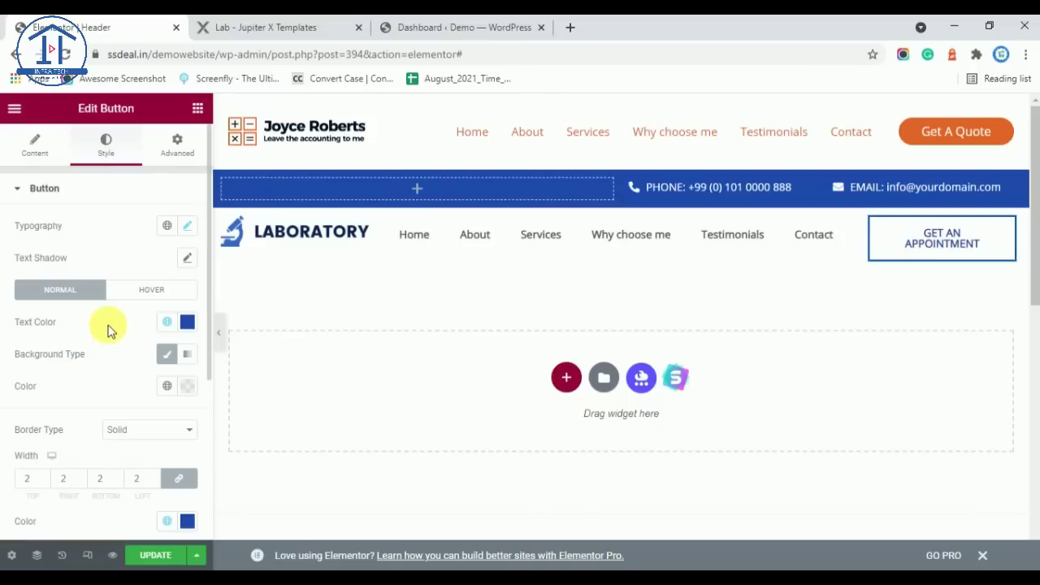
{"action": "left_click", "coordinate": [150, 288]}
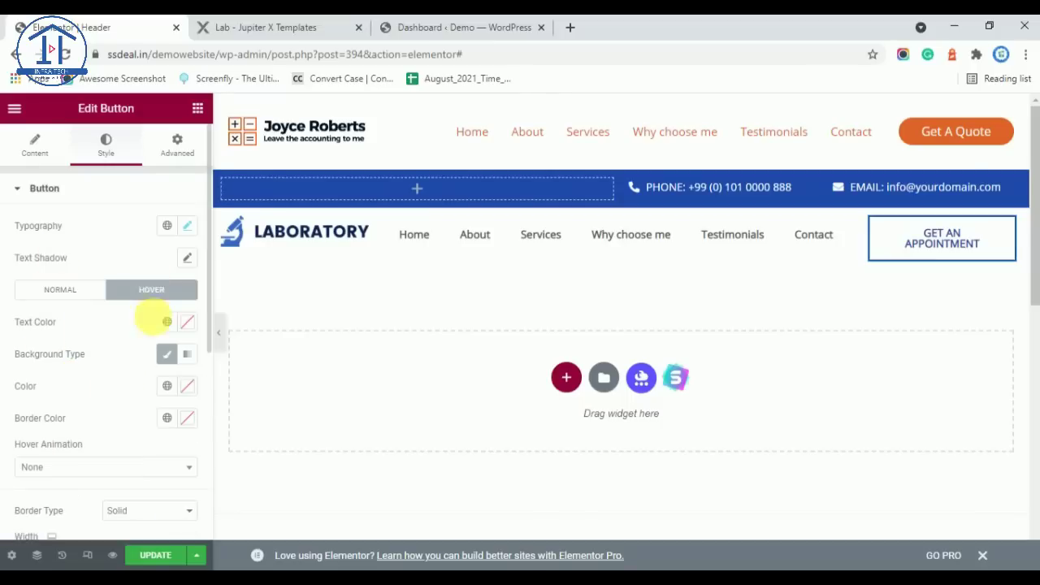
{"action": "left_click", "coordinate": [172, 389]}
{"action": "scroll", "coordinate": [97, 333], "scroll_direction": "down", "scroll_amount": 3}
{"action": "left_click", "coordinate": [67, 348]}
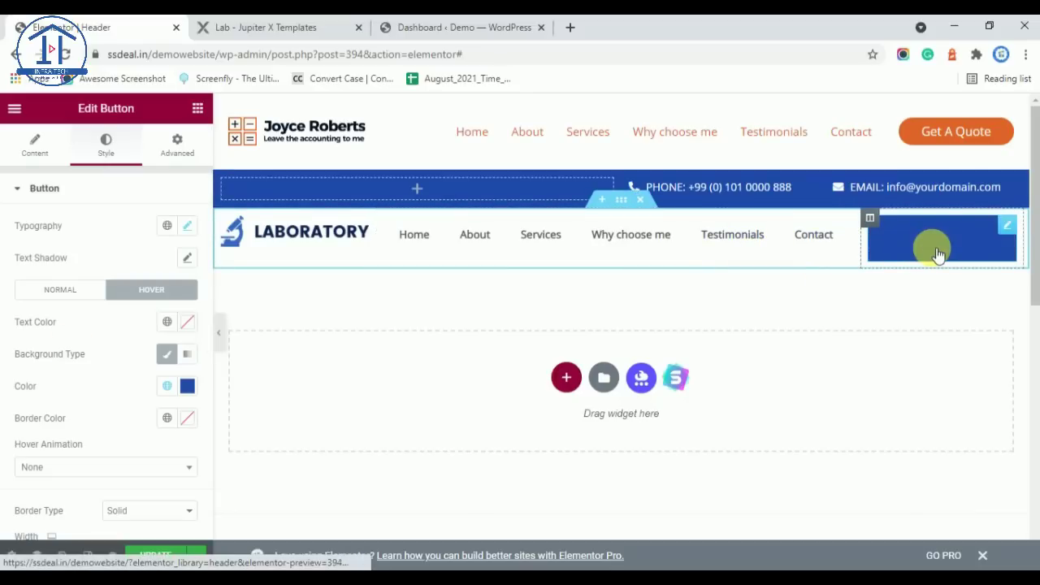
{"action": "left_click", "coordinate": [170, 321]}
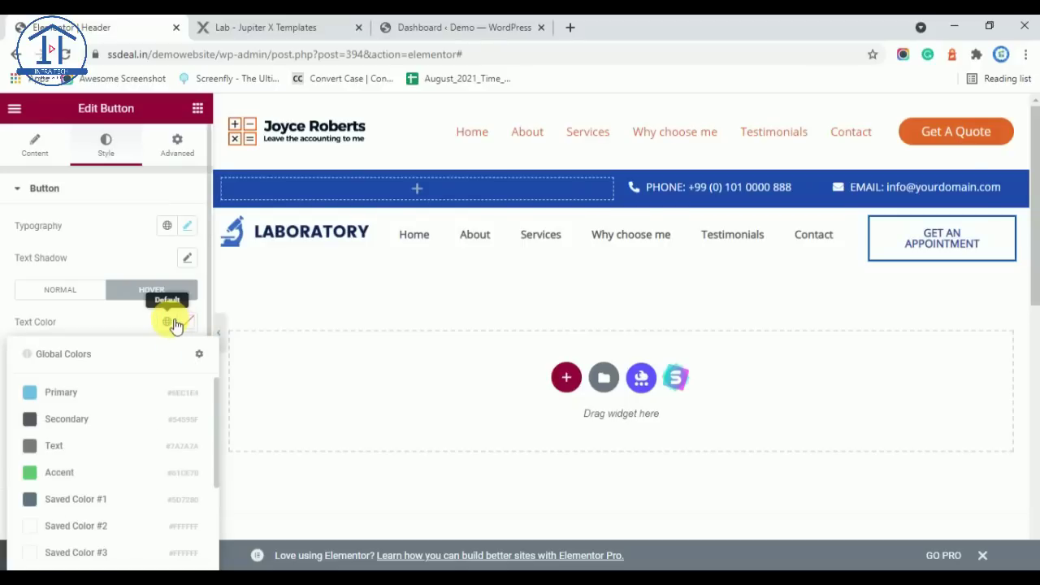
{"action": "left_click", "coordinate": [102, 528]}
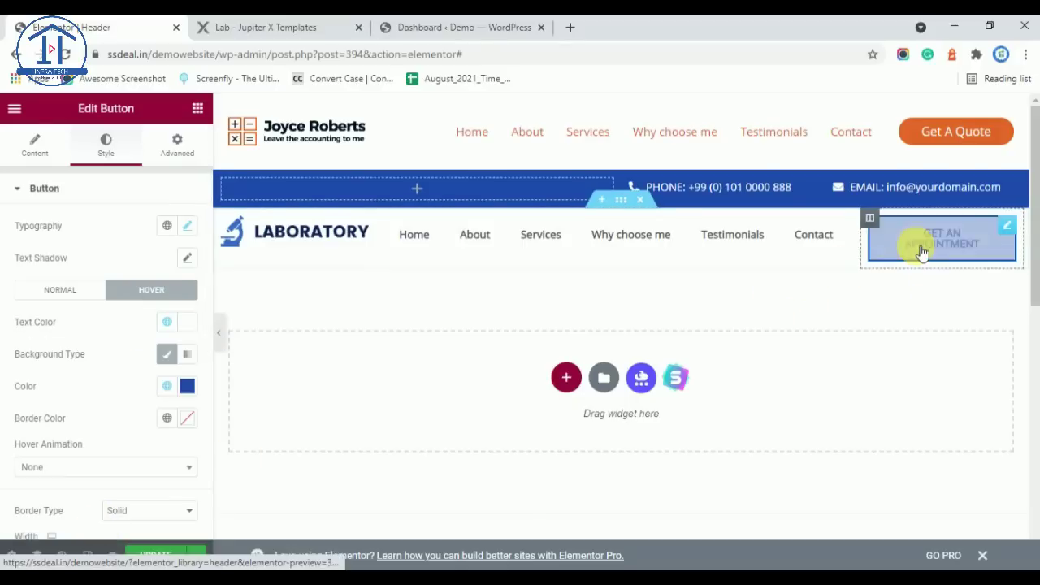
Step: Compare the appointment button with the Lab template's button and preview the header at full width without the editing panel
{"action": "left_click", "coordinate": [208, 27]}
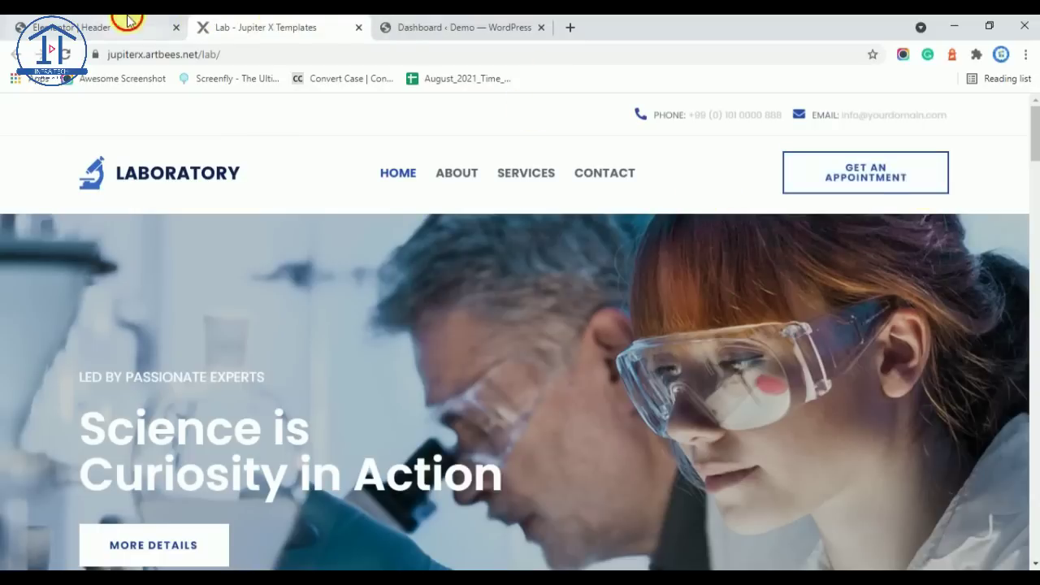
{"action": "left_click", "coordinate": [97, 27]}
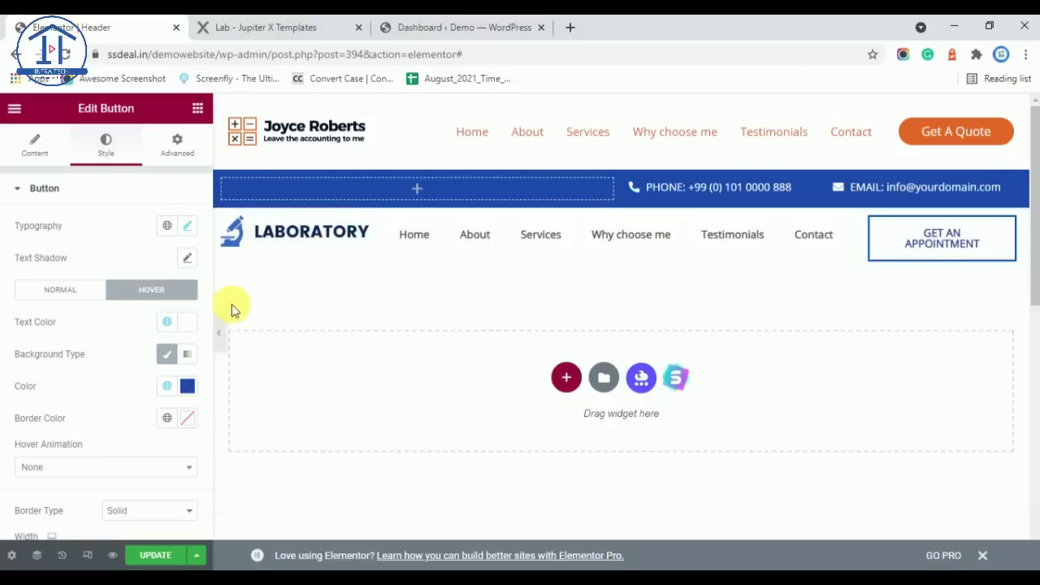
{"action": "left_click", "coordinate": [219, 331]}
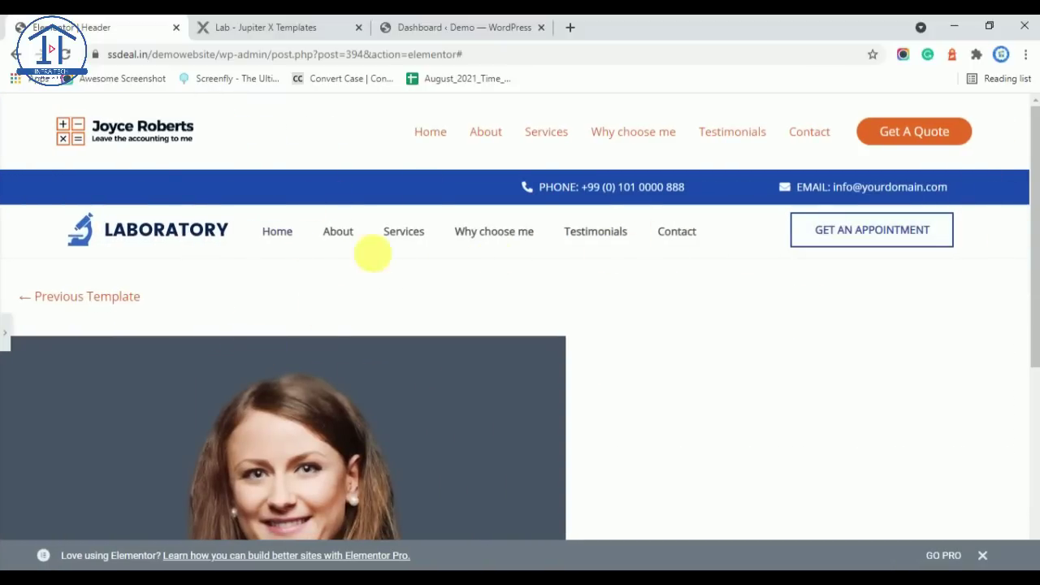
Step: Restore the editing panel and exit the header editor to the WordPress dashboard
{"action": "left_click", "coordinate": [7, 334]}
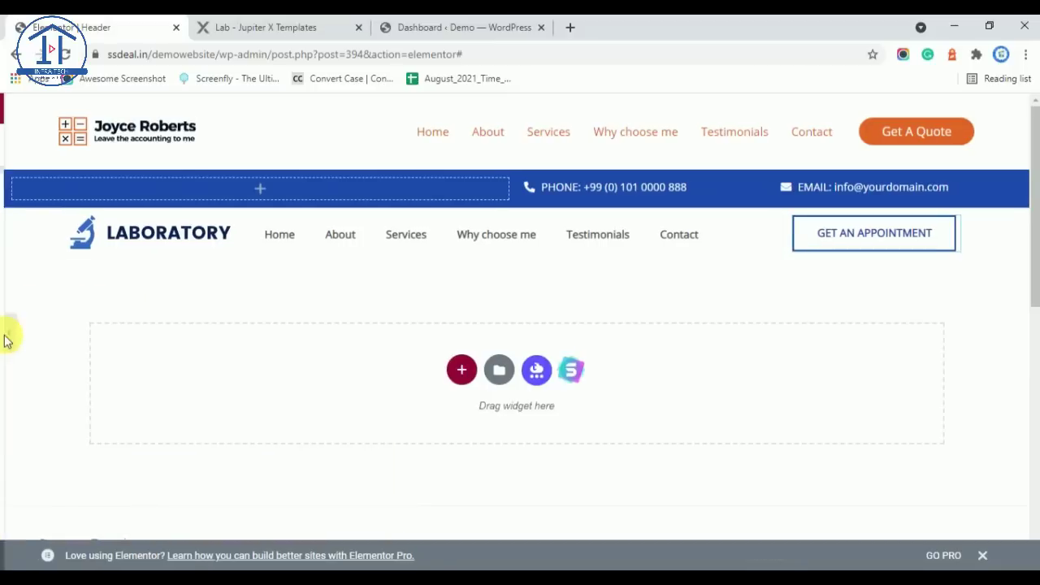
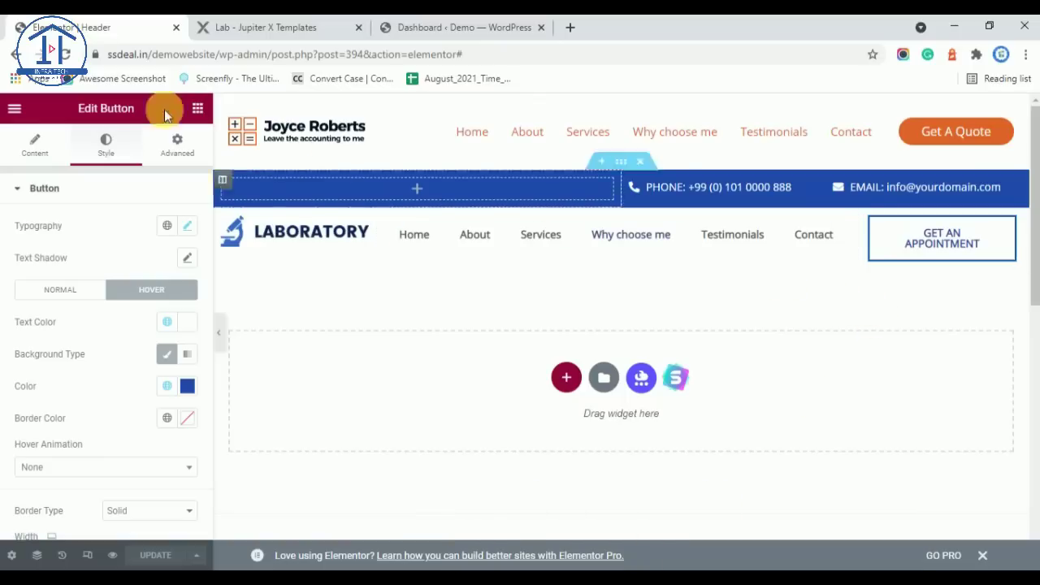
{"action": "left_click", "coordinate": [24, 120]}
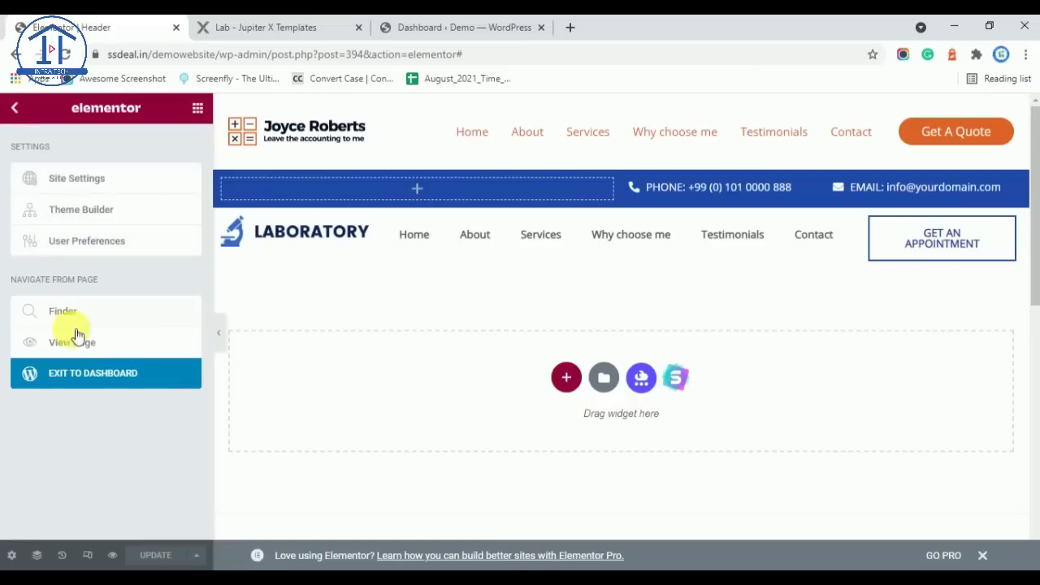
{"action": "left_click", "coordinate": [86, 376]}
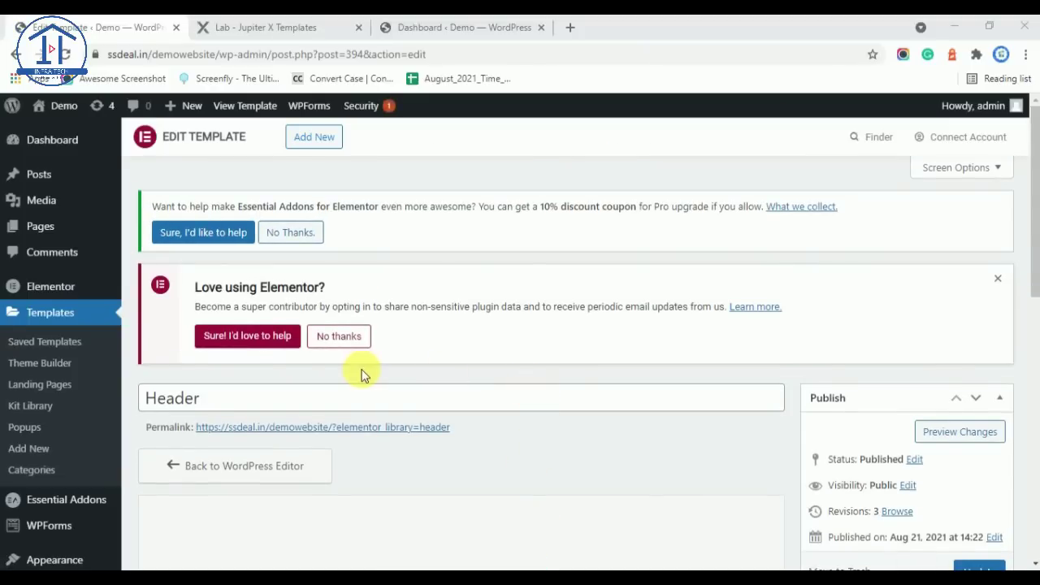
Step: Add a new Elementor template titled "Footer" and publish it
{"action": "scroll", "coordinate": [364, 375], "scroll_direction": "down", "scroll_amount": 5}
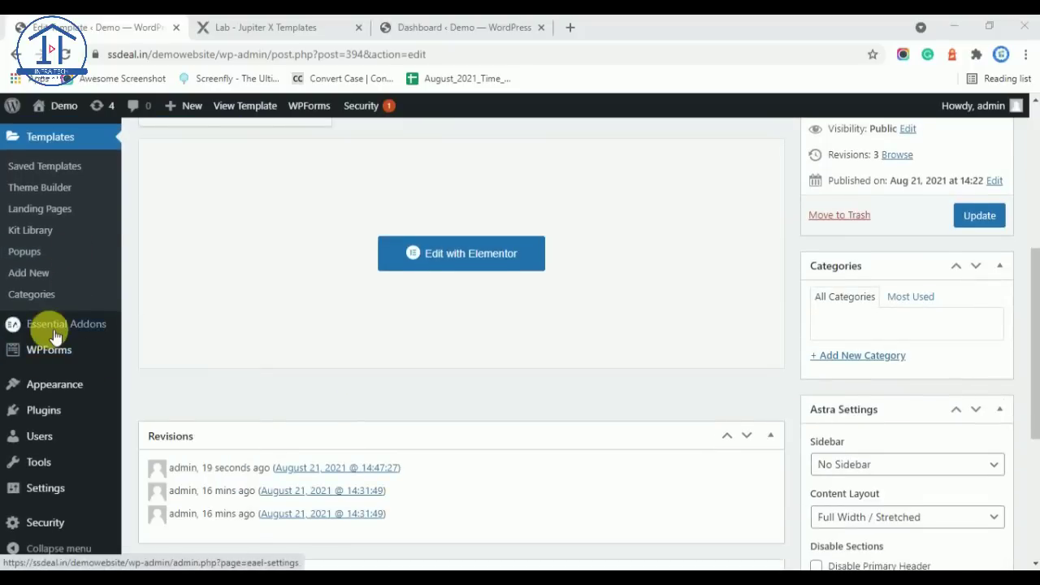
{"action": "scroll", "coordinate": [55, 338], "scroll_direction": "up", "scroll_amount": 3}
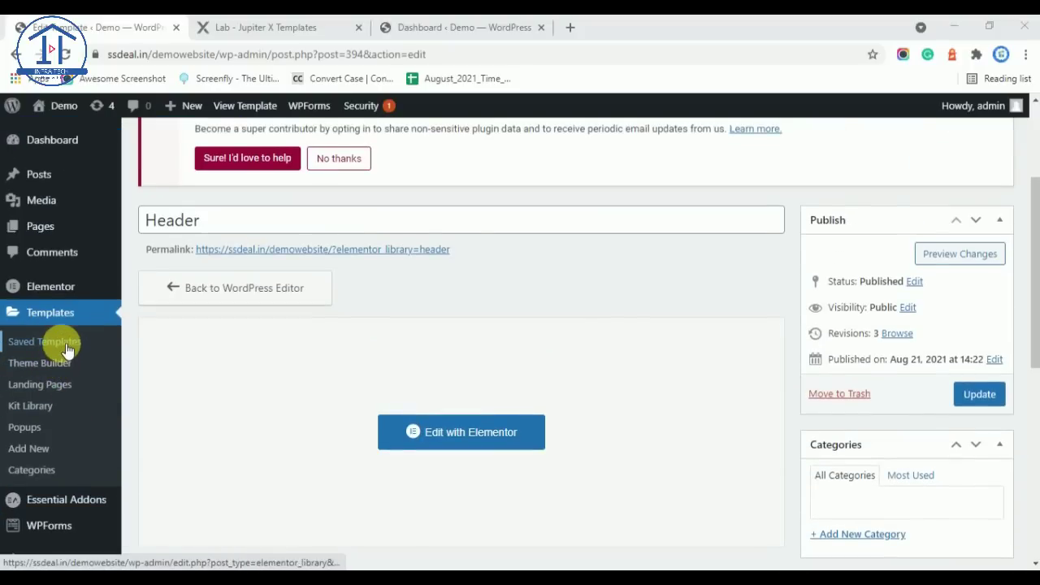
{"action": "scroll", "coordinate": [81, 361], "scroll_direction": "up", "scroll_amount": 3}
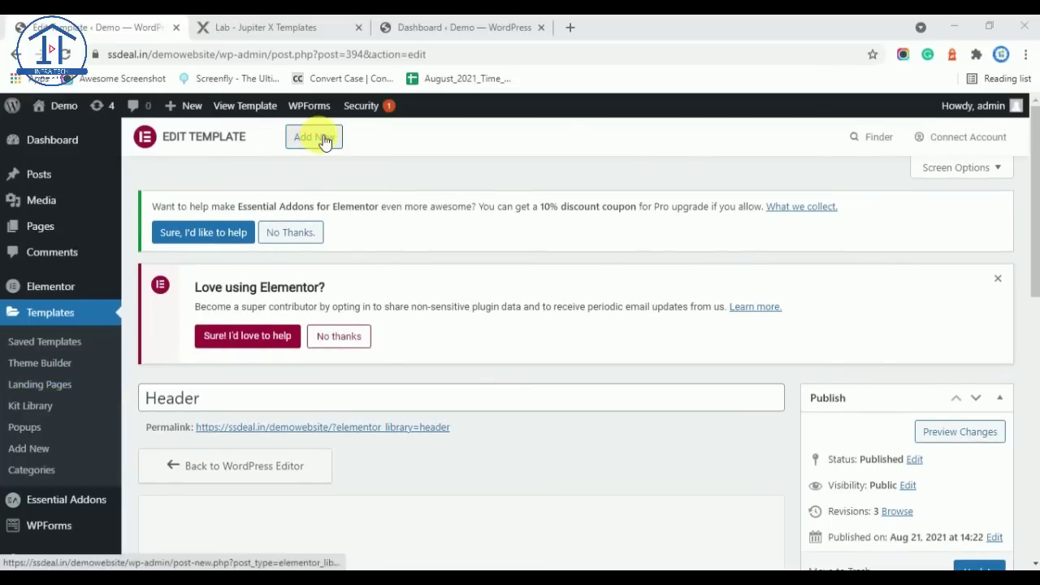
{"action": "left_click", "coordinate": [321, 139]}
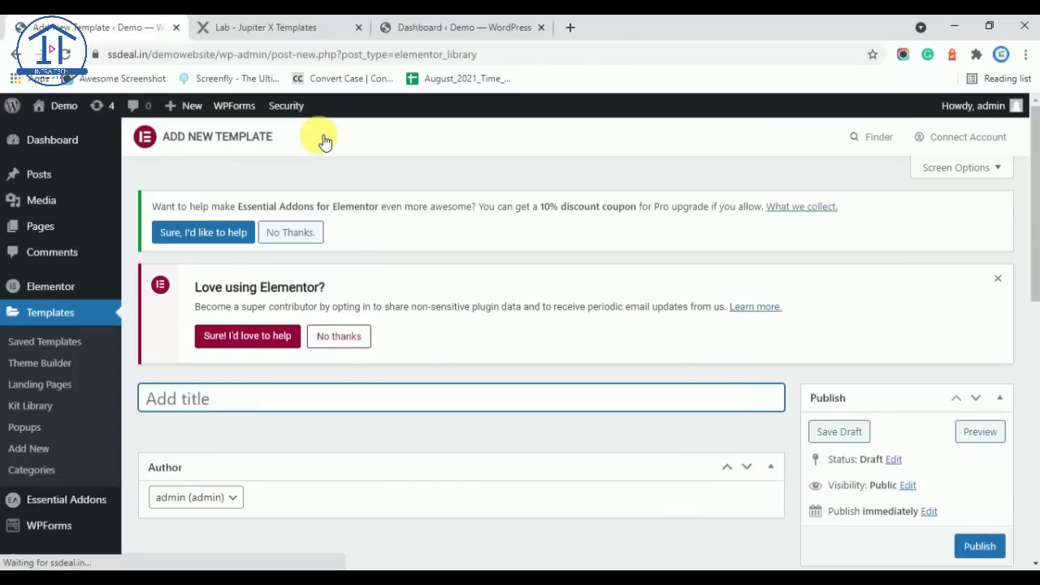
{"action": "scroll", "coordinate": [365, 276], "scroll_direction": "down", "scroll_amount": 2}
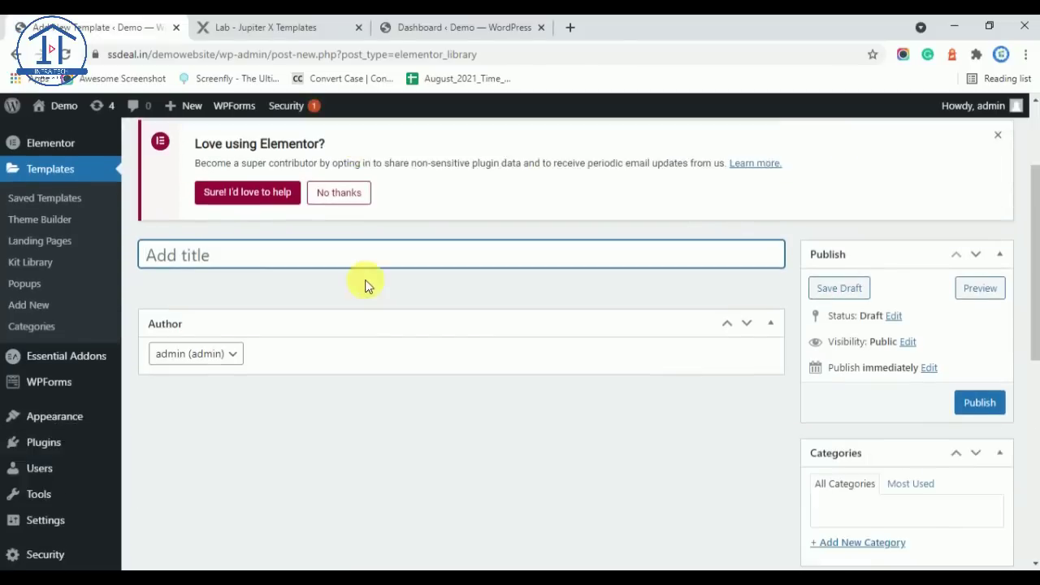
{"action": "scroll", "coordinate": [344, 336], "scroll_direction": "up", "scroll_amount": 2}
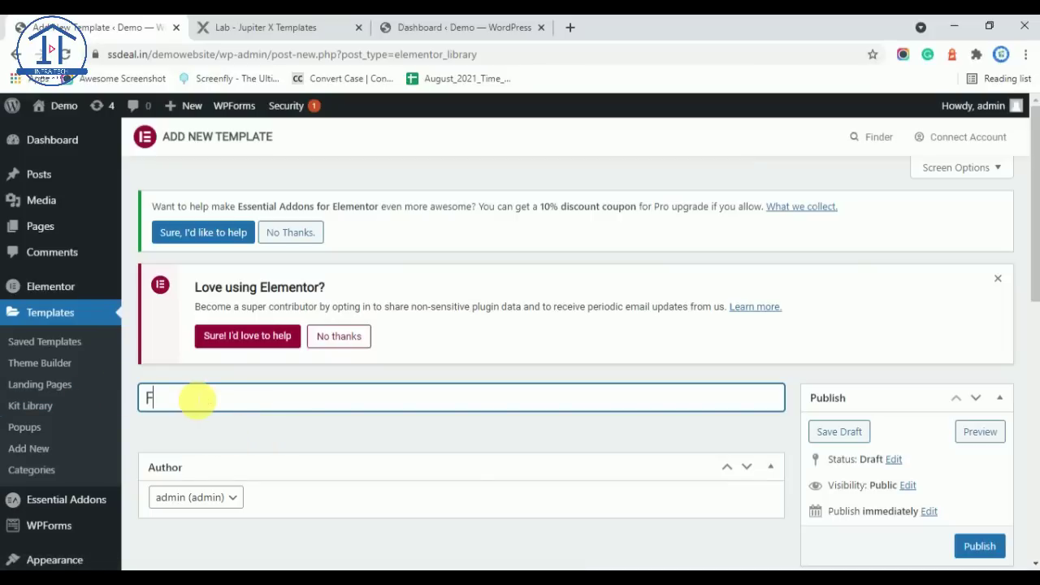
{"action": "scroll", "coordinate": [216, 398], "scroll_direction": "down", "scroll_amount": 5}
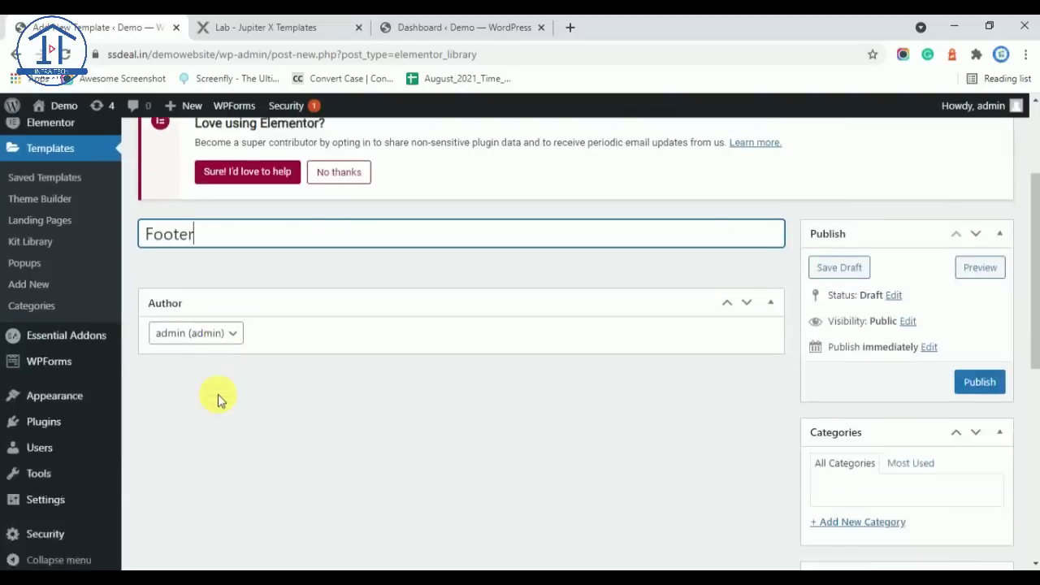
{"action": "scroll", "coordinate": [357, 422], "scroll_direction": "up", "scroll_amount": 5}
{"action": "scroll", "coordinate": [426, 433], "scroll_direction": "down", "scroll_amount": 1}
{"action": "scroll", "coordinate": [452, 435], "scroll_direction": "down", "scroll_amount": 2}
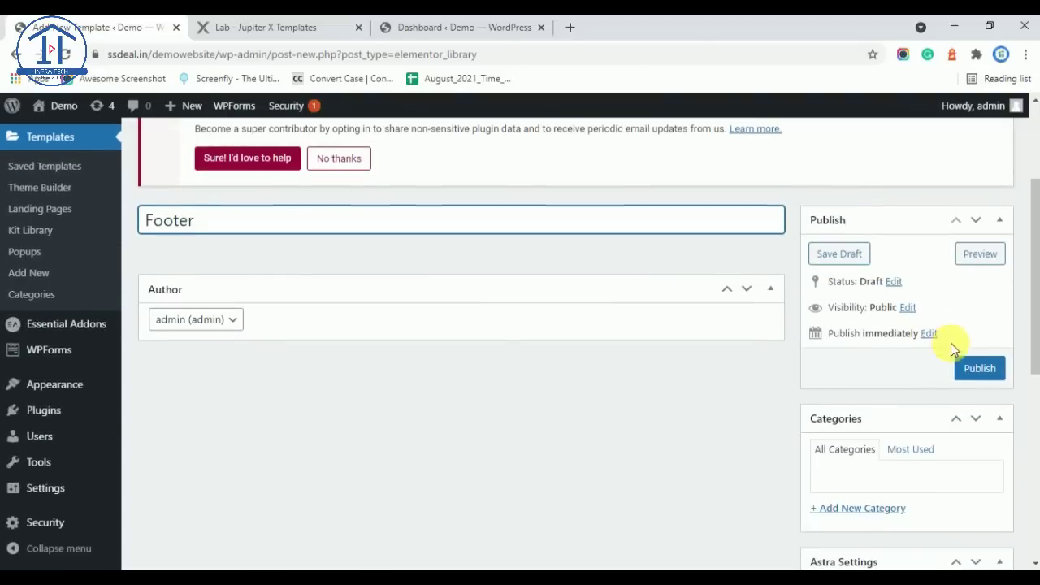
{"action": "left_click", "coordinate": [1003, 372]}
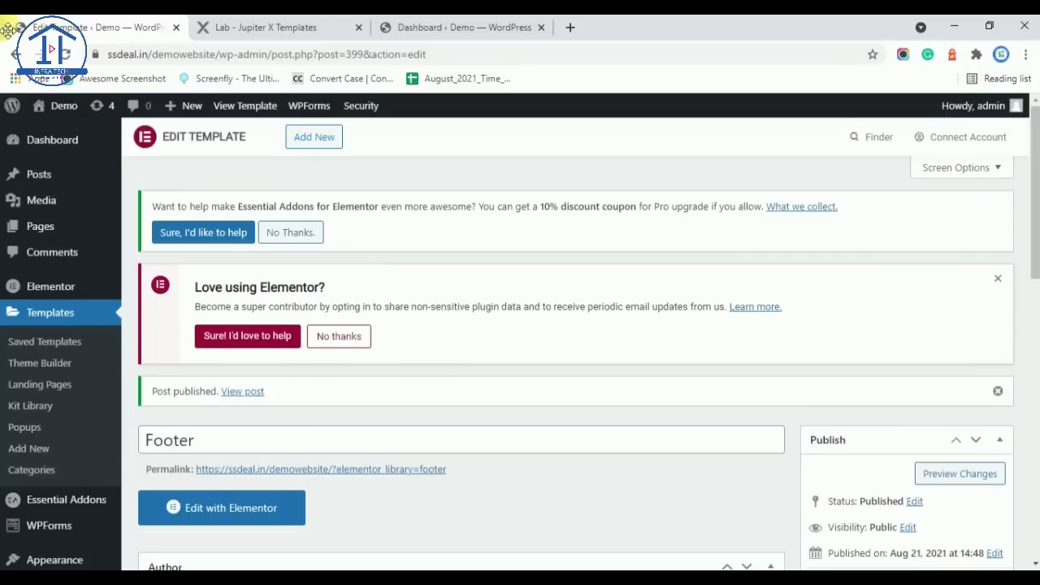
Step: Open the published Footer template for editing with Elementor
{"action": "left_click", "coordinate": [345, 336]}
{"action": "scroll", "coordinate": [230, 312], "scroll_direction": "down", "scroll_amount": 2}
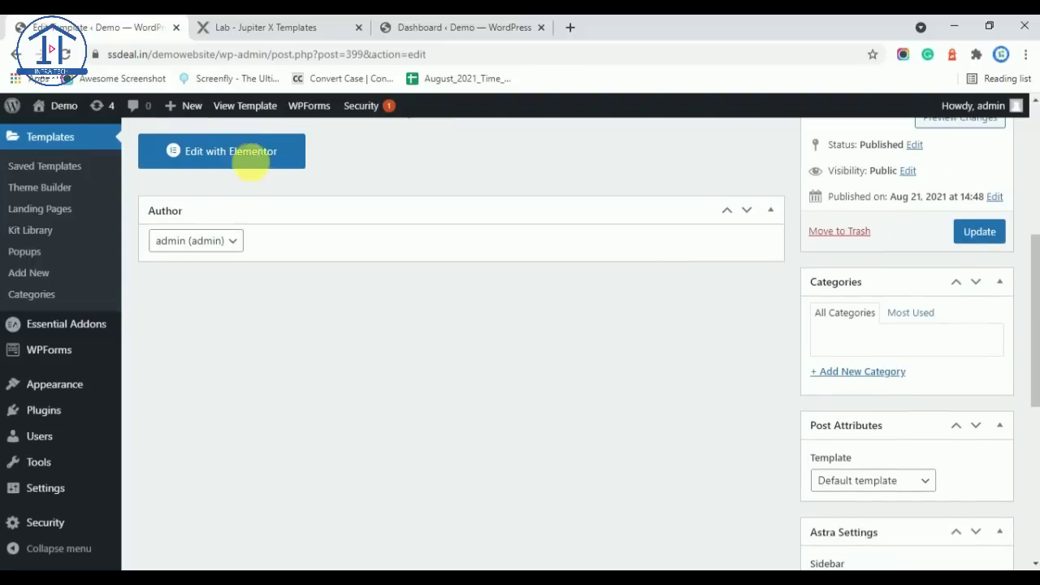
{"action": "right_click", "coordinate": [258, 150]}
{"action": "left_click", "coordinate": [197, 144]}
{"action": "left_click", "coordinate": [204, 148]}
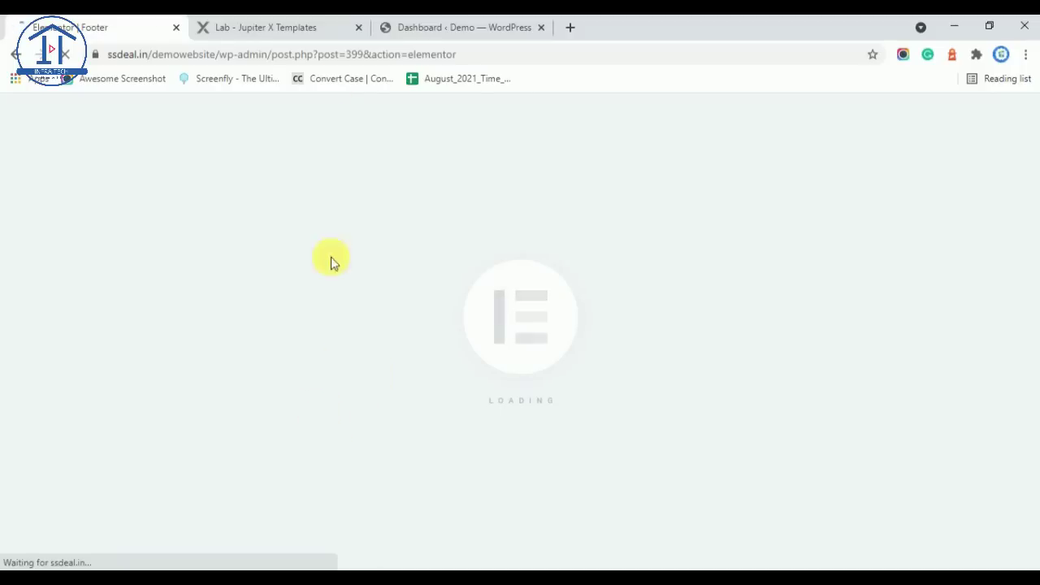
Step: Examine the column layout, content and colors of the Lab template's footer
{"action": "left_click", "coordinate": [265, 29]}
{"action": "scroll", "coordinate": [364, 323], "scroll_direction": "down", "scroll_amount": 15}
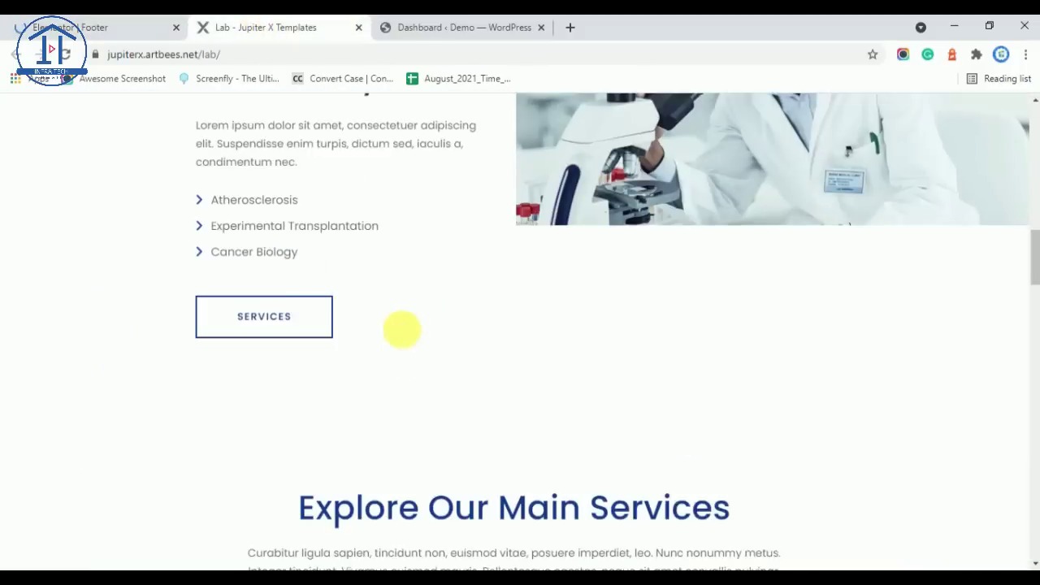
{"action": "scroll", "coordinate": [410, 376], "scroll_direction": "up", "scroll_amount": 2}
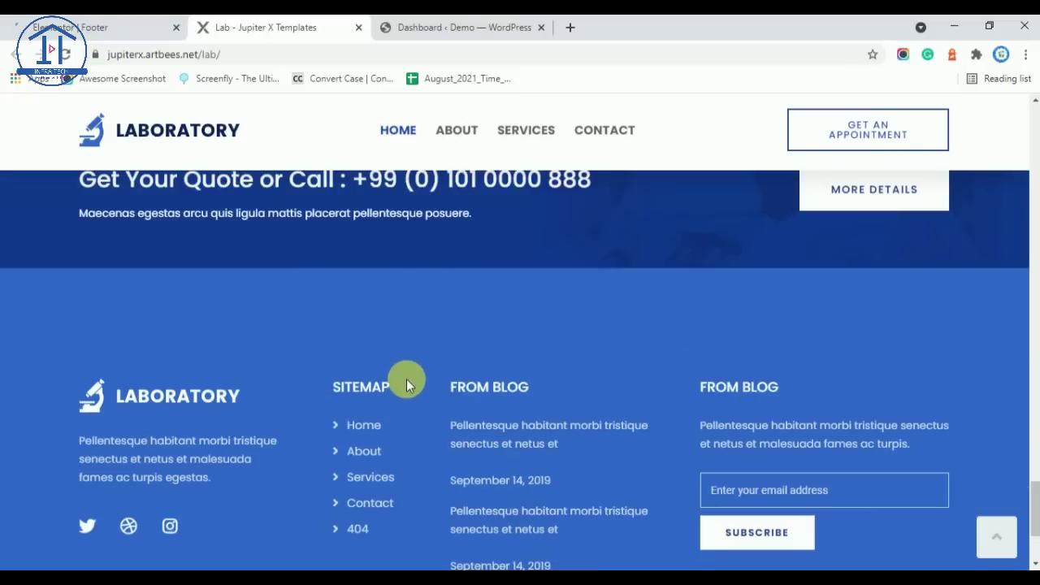
{"action": "scroll", "coordinate": [972, 295], "scroll_direction": "down", "scroll_amount": 2}
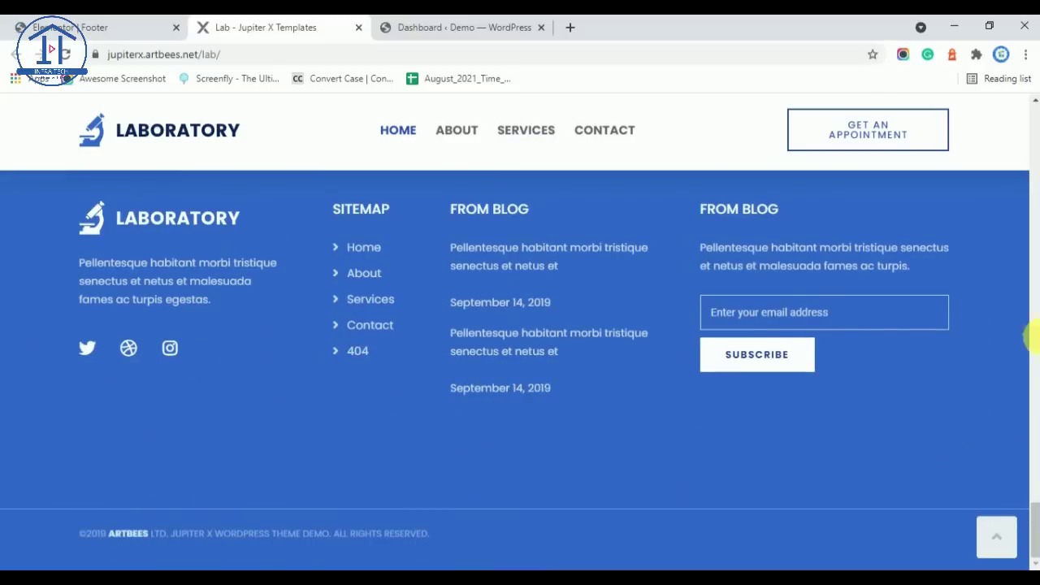
{"action": "key", "text": "ctrl+shift+Tab"}
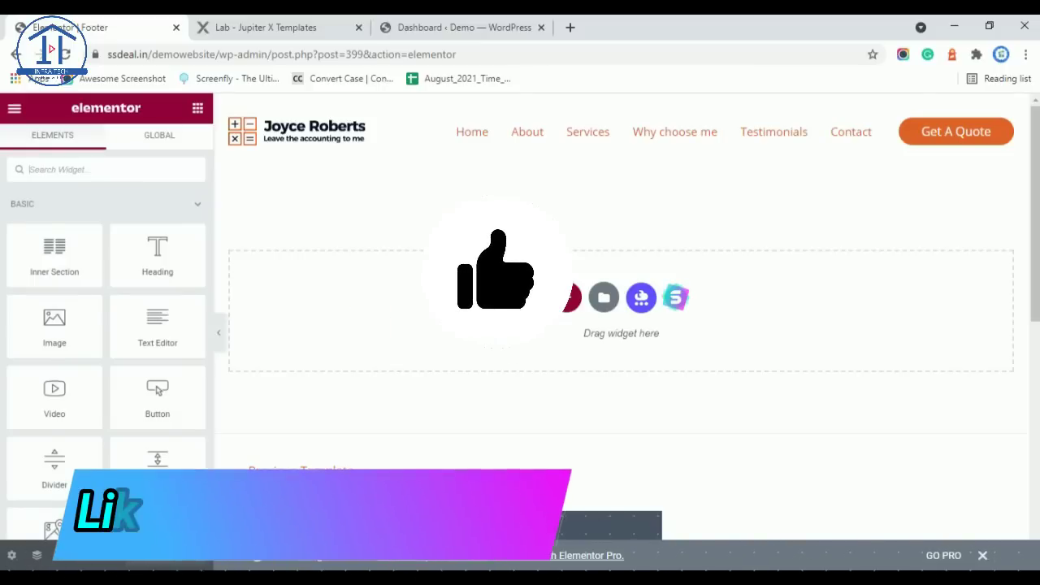
{"action": "left_click", "coordinate": [301, 24]}
{"action": "scroll", "coordinate": [529, 371], "scroll_direction": "up", "scroll_amount": 2}
{"action": "scroll", "coordinate": [529, 371], "scroll_direction": "down", "scroll_amount": 2}
{"action": "scroll", "coordinate": [272, 346], "scroll_direction": "up", "scroll_amount": 2}
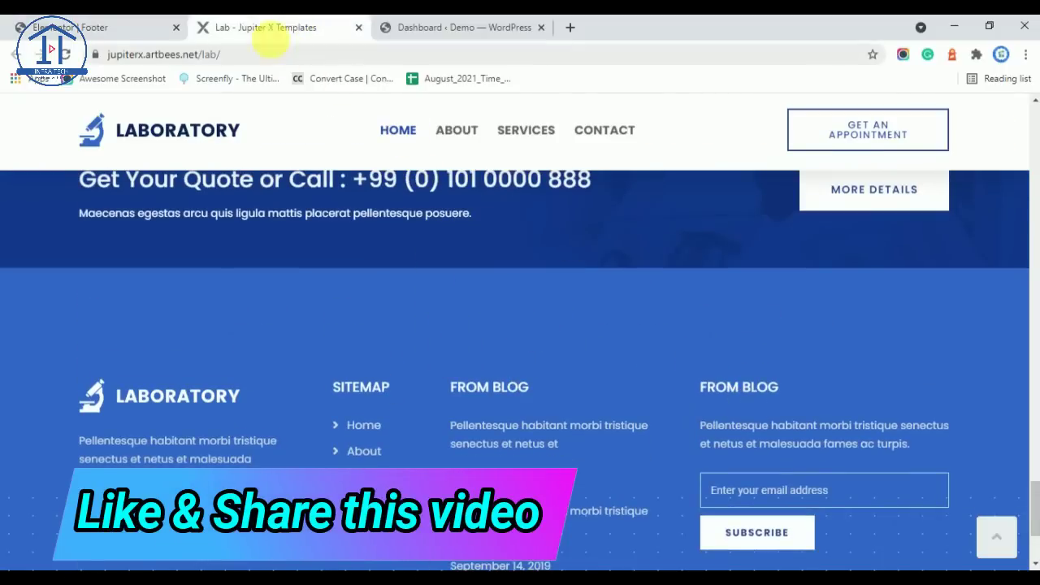
{"action": "left_click", "coordinate": [96, 27]}
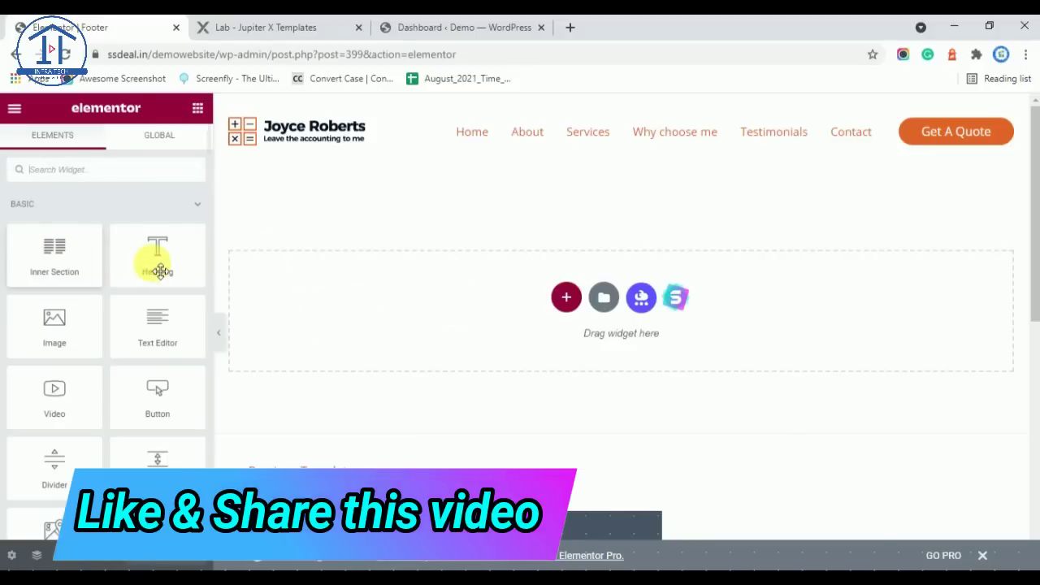
{"action": "left_click", "coordinate": [566, 296]}
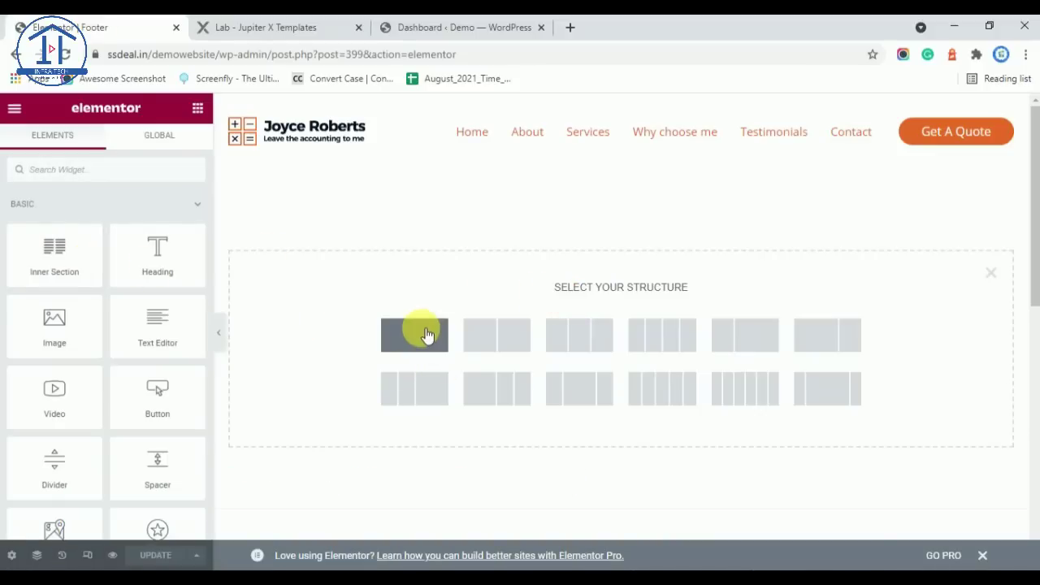
{"action": "left_click", "coordinate": [415, 336]}
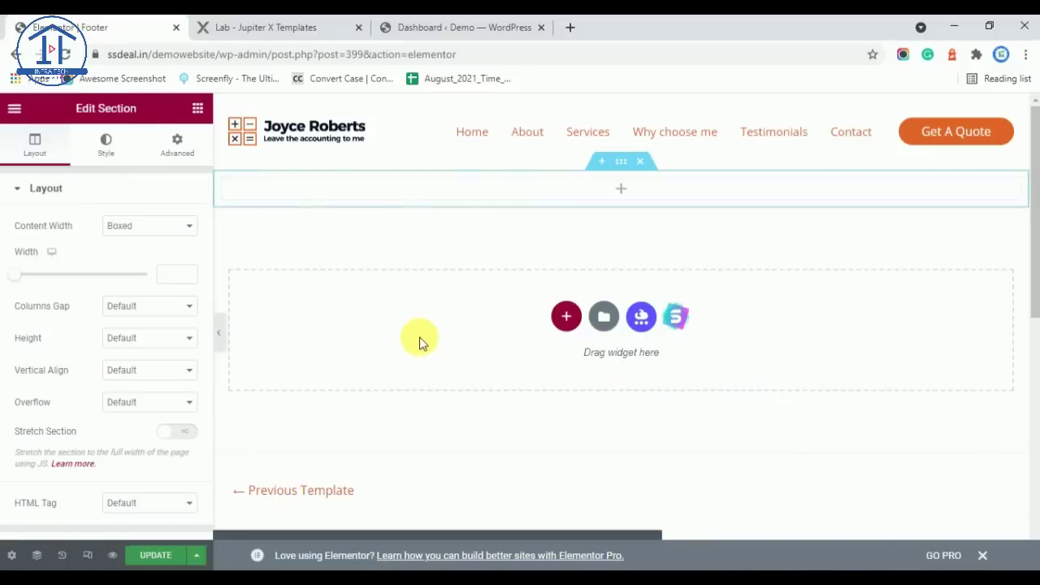
{"action": "left_click", "coordinate": [330, 22]}
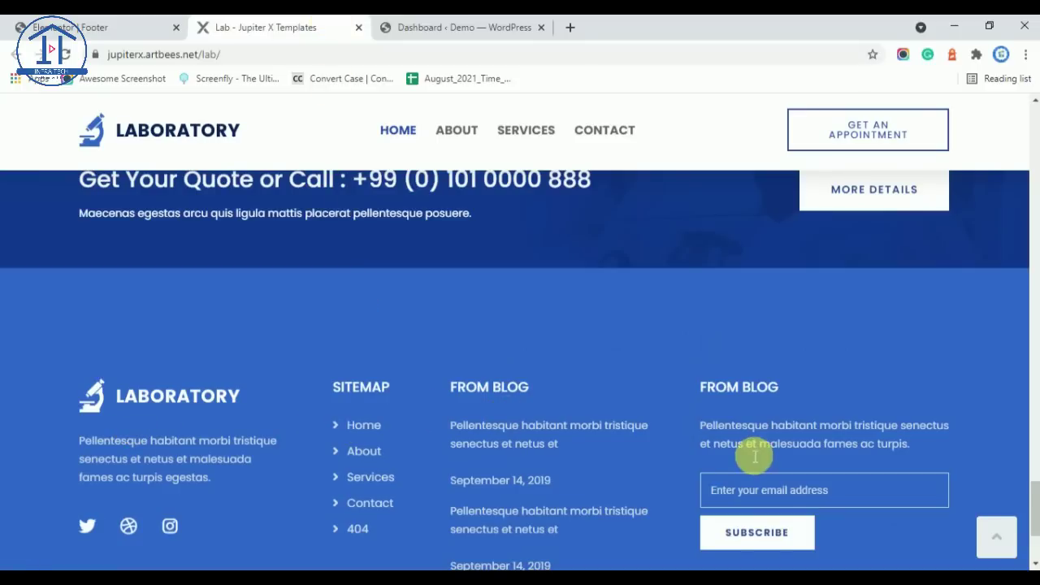
{"action": "scroll", "coordinate": [731, 431], "scroll_direction": "down", "scroll_amount": 3}
{"action": "left_click", "coordinate": [138, 25]}
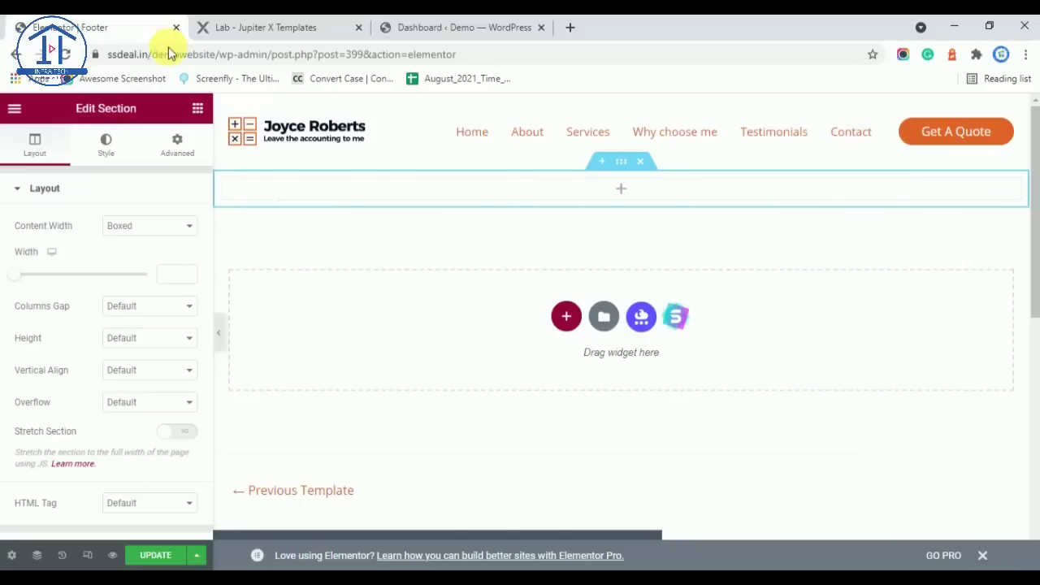
{"action": "right_click", "coordinate": [481, 188]}
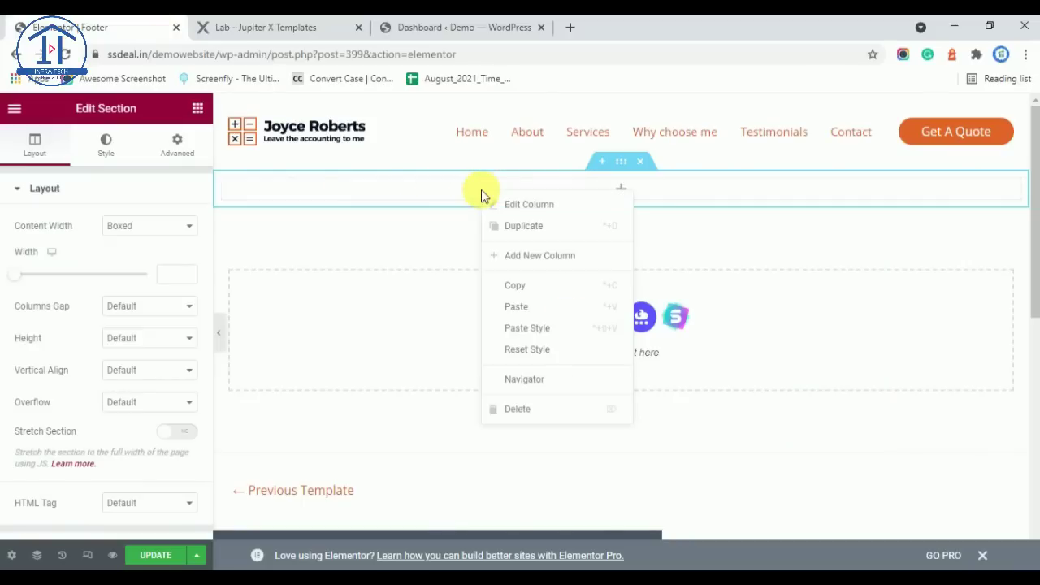
{"action": "left_click", "coordinate": [525, 256]}
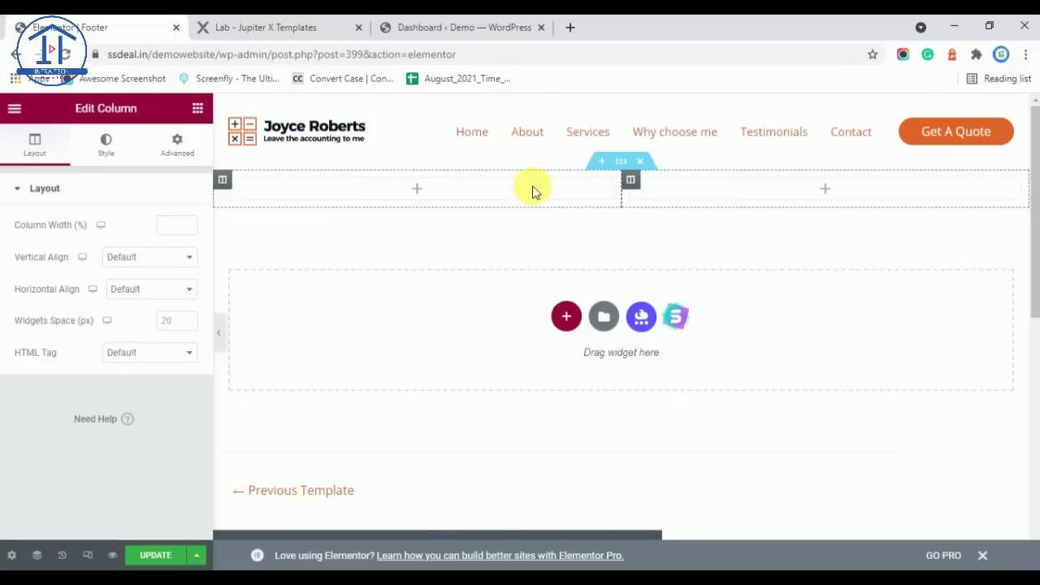
Step: Add a section with four equal columns to the footer and compare it with the Lab template's footer
{"action": "left_click", "coordinate": [566, 319]}
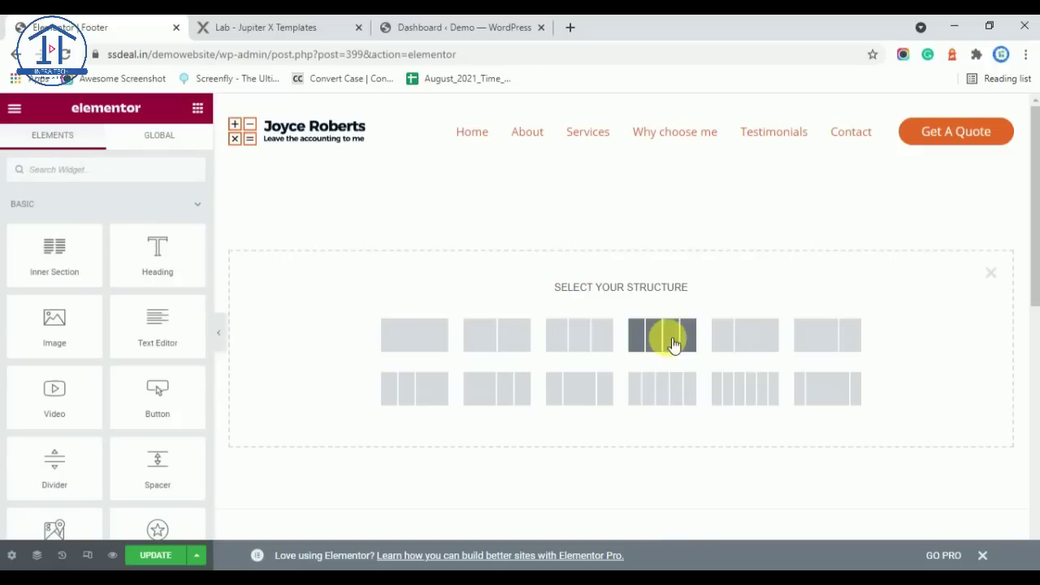
{"action": "left_click", "coordinate": [672, 335]}
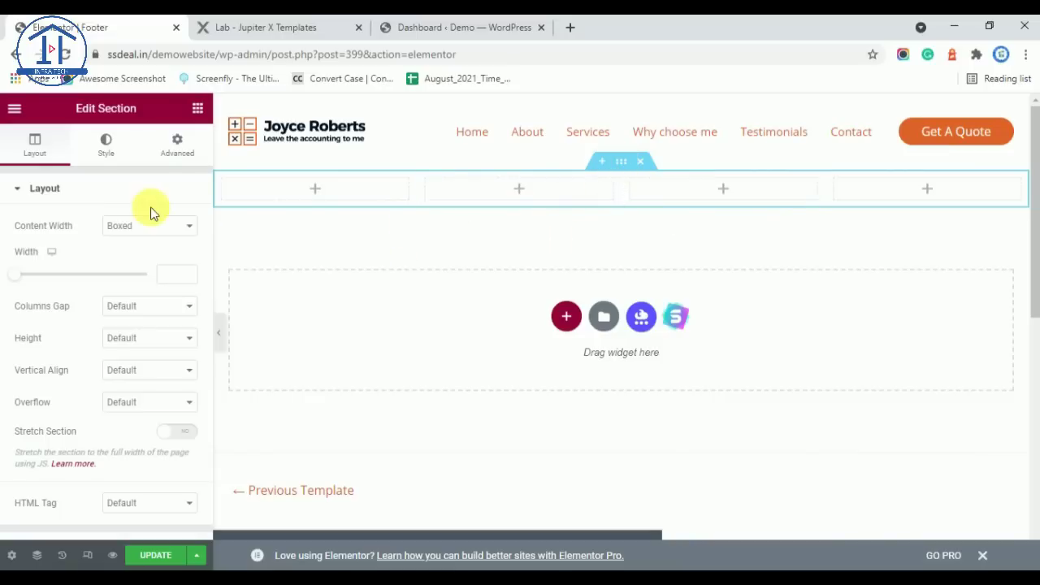
{"action": "left_click", "coordinate": [291, 24]}
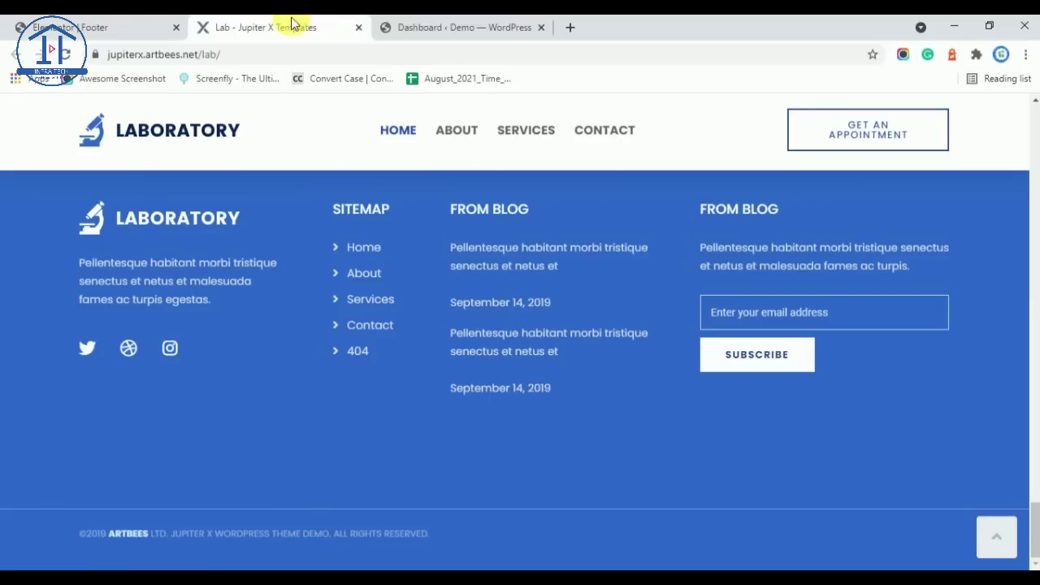
{"action": "left_click", "coordinate": [90, 27]}
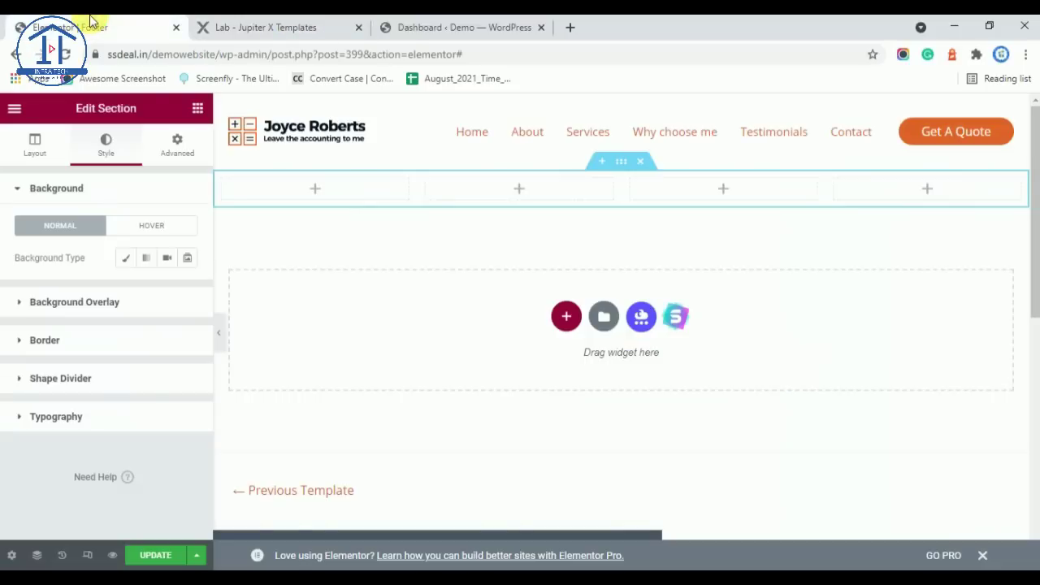
Step: Give the four-column section a classic background with the color #3367c6
{"action": "left_click", "coordinate": [128, 258]}
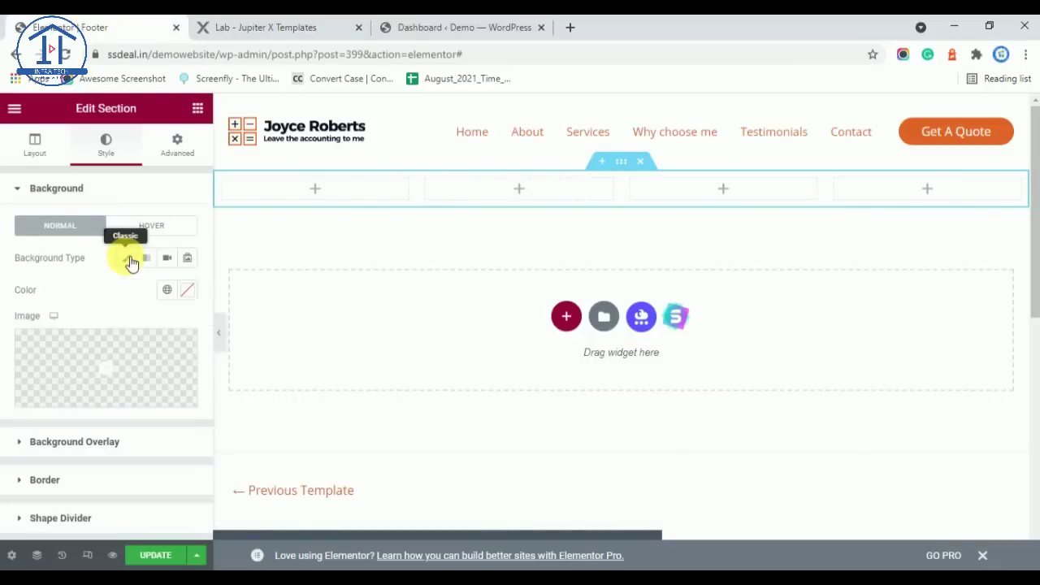
{"action": "left_click", "coordinate": [186, 290]}
{"action": "left_click", "coordinate": [179, 482]}
{"action": "type", "text": "#3367c6"}
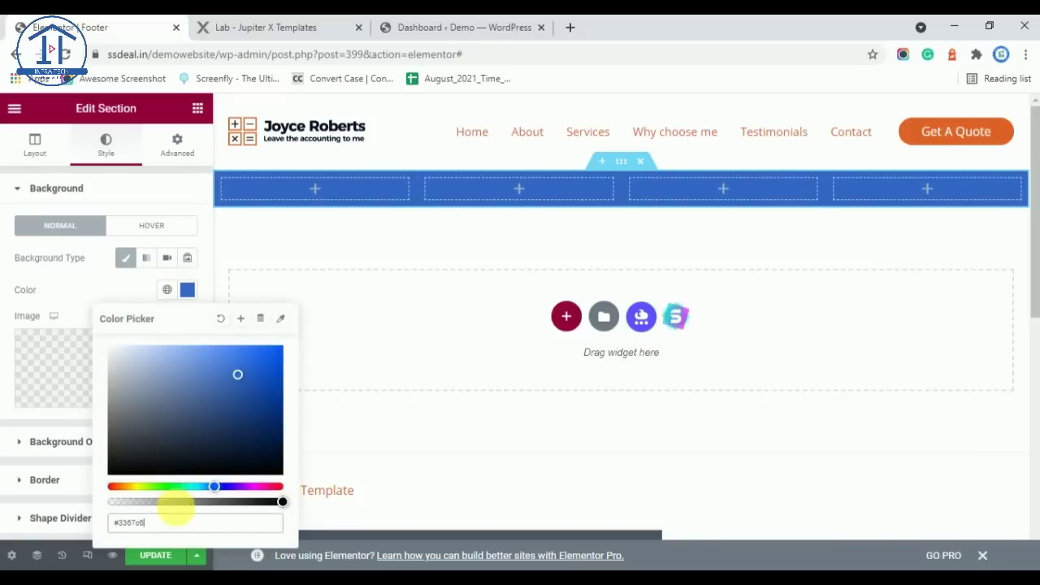
Step: Save the section's background color as a new global color named "Footer Color"
{"action": "left_click", "coordinate": [240, 319]}
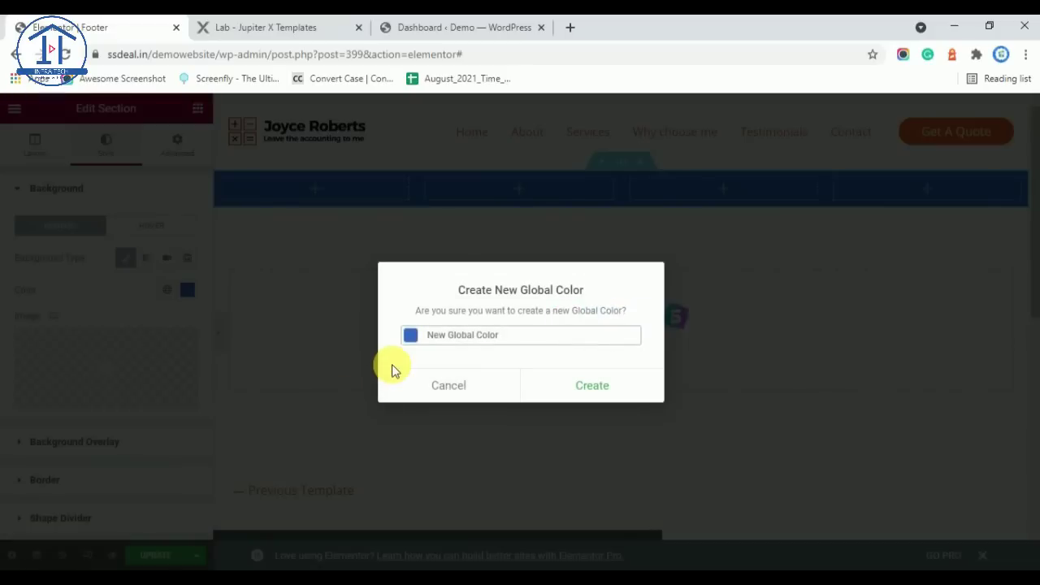
{"action": "key", "text": "ctrl+a"}
{"action": "type", "text": "Footer Color"}
{"action": "left_click", "coordinate": [585, 390]}
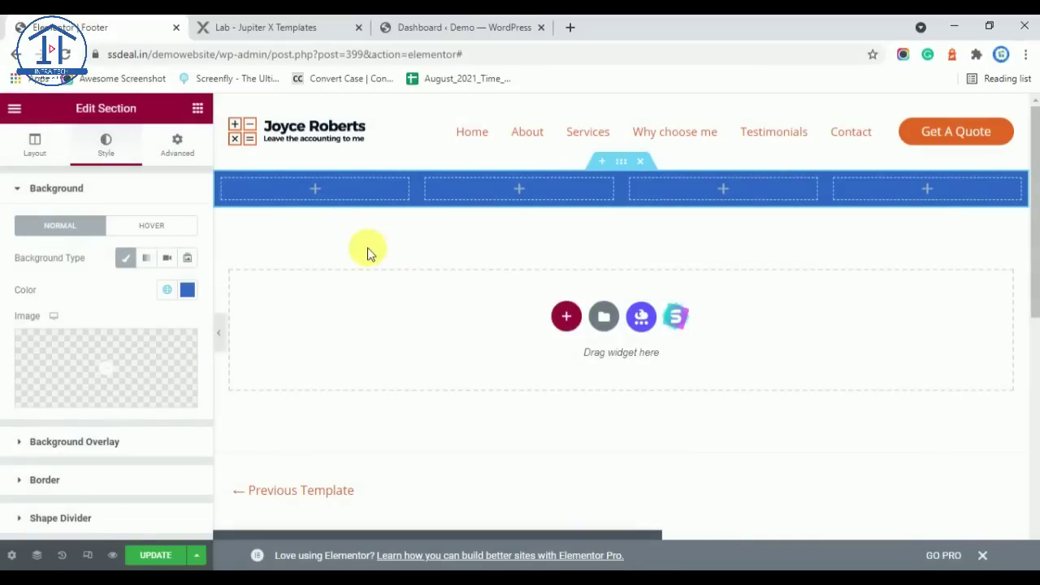
Step: Save the logo image from the Lab template's footer to the computer as footer-logo.png
{"action": "left_click", "coordinate": [290, 26]}
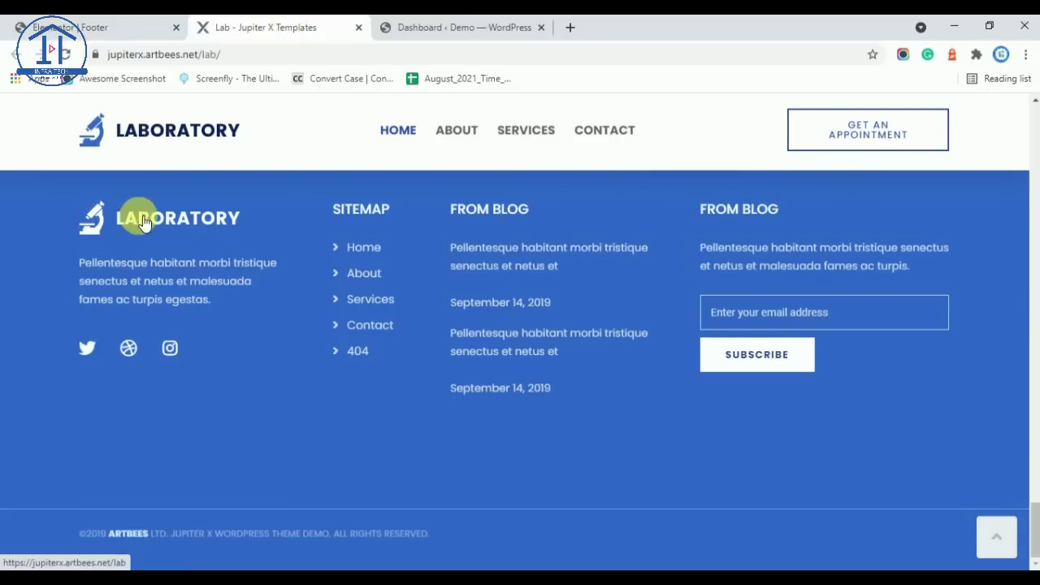
{"action": "right_click", "coordinate": [104, 215]}
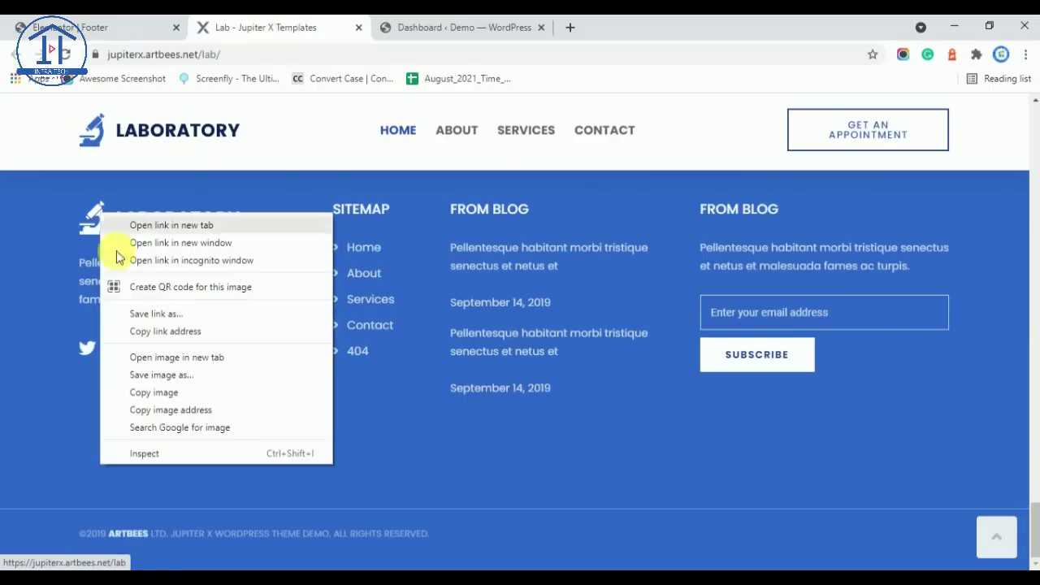
{"action": "left_click", "coordinate": [160, 371]}
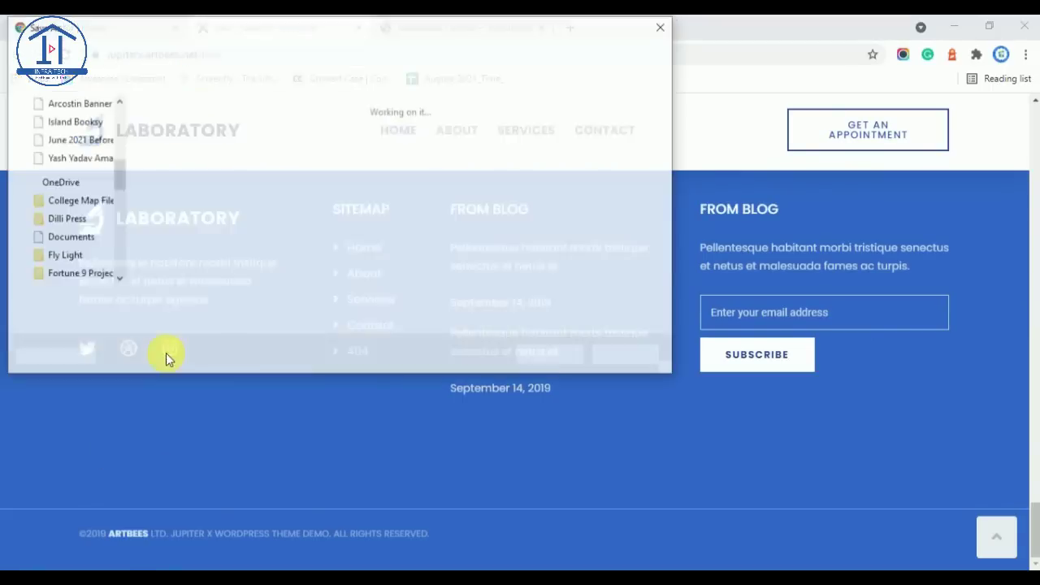
{"action": "left_click", "coordinate": [550, 355]}
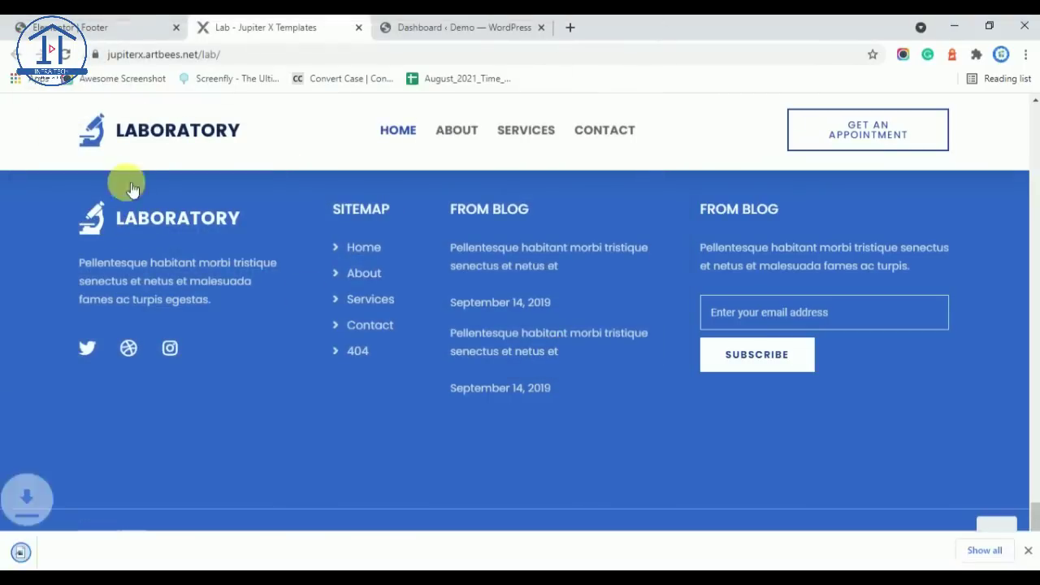
Step: Add an Image widget to the footer section's first column and upload footer-logo.png as its image
{"action": "left_click", "coordinate": [118, 21]}
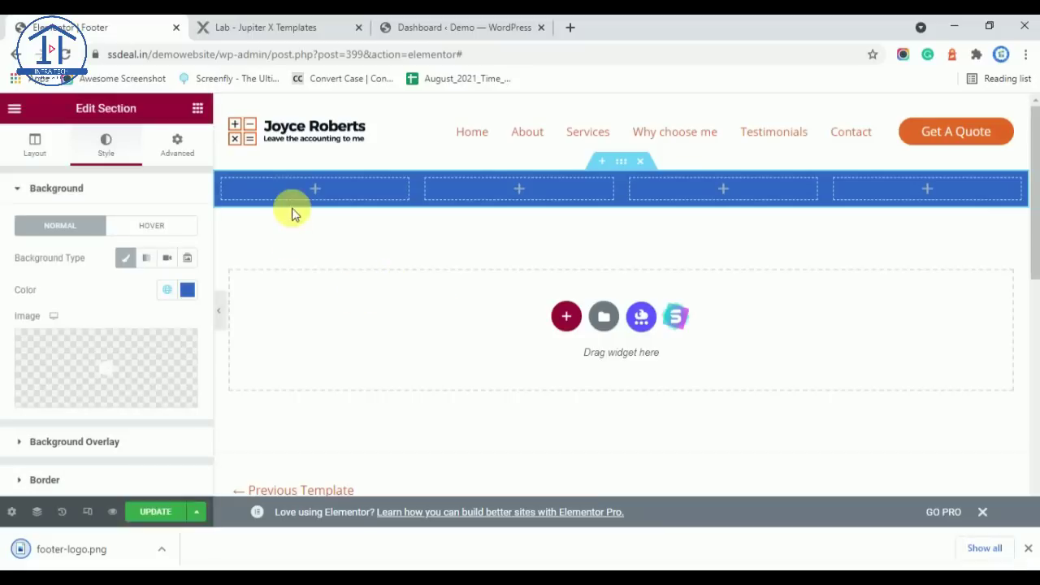
{"action": "left_click", "coordinate": [198, 109]}
{"action": "left_click_drag", "start_coordinate": [73, 329], "coordinate": [304, 184]}
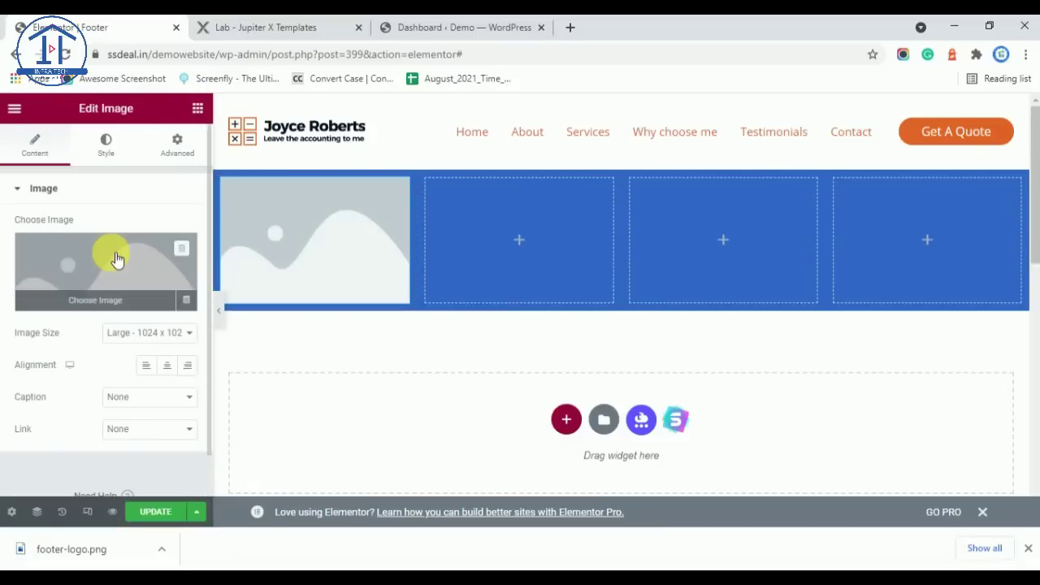
{"action": "left_click", "coordinate": [109, 251]}
{"action": "left_click", "coordinate": [204, 171]}
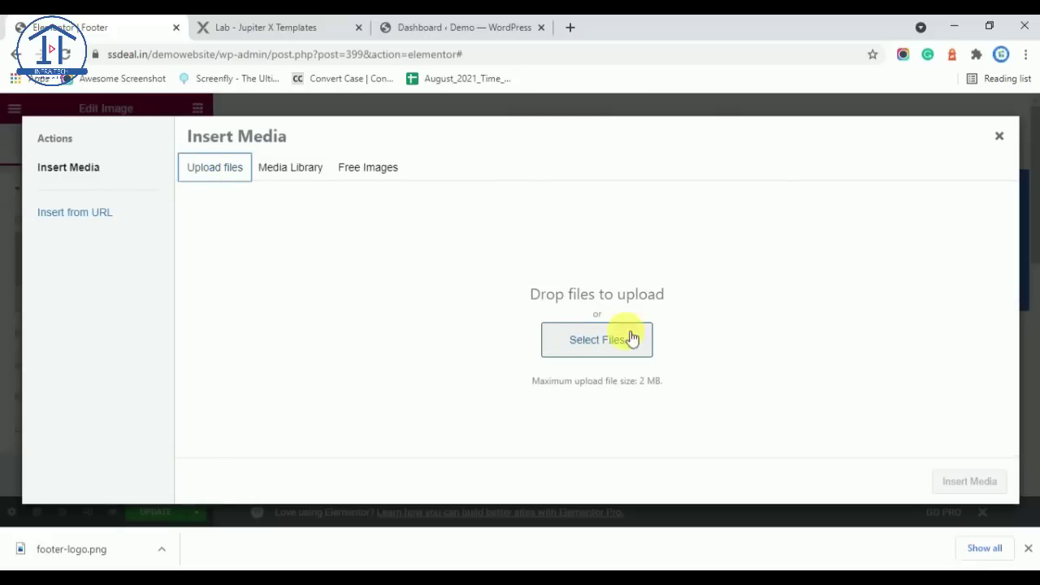
{"action": "left_click", "coordinate": [622, 337]}
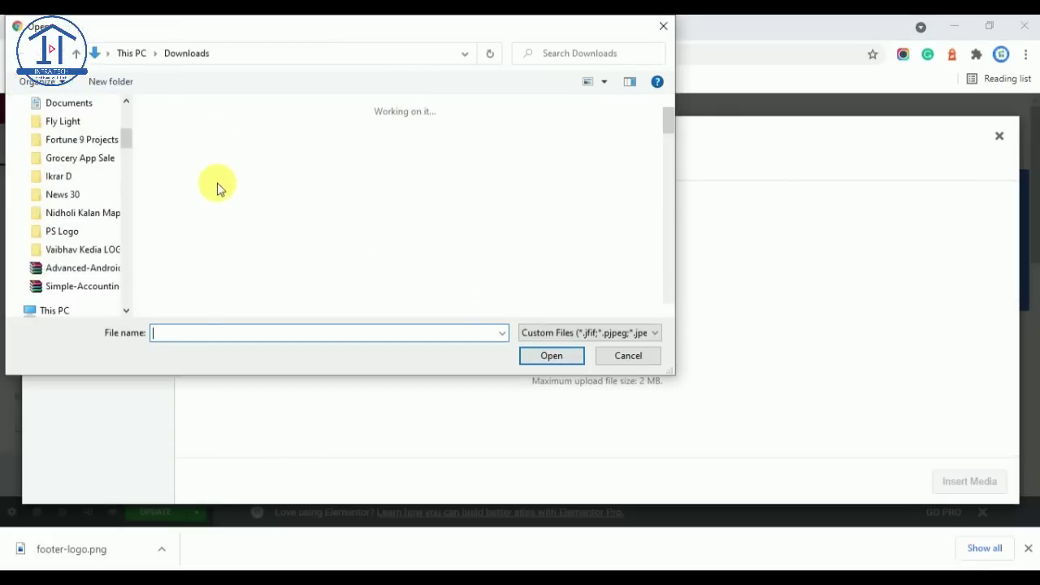
{"action": "double_click", "coordinate": [184, 149]}
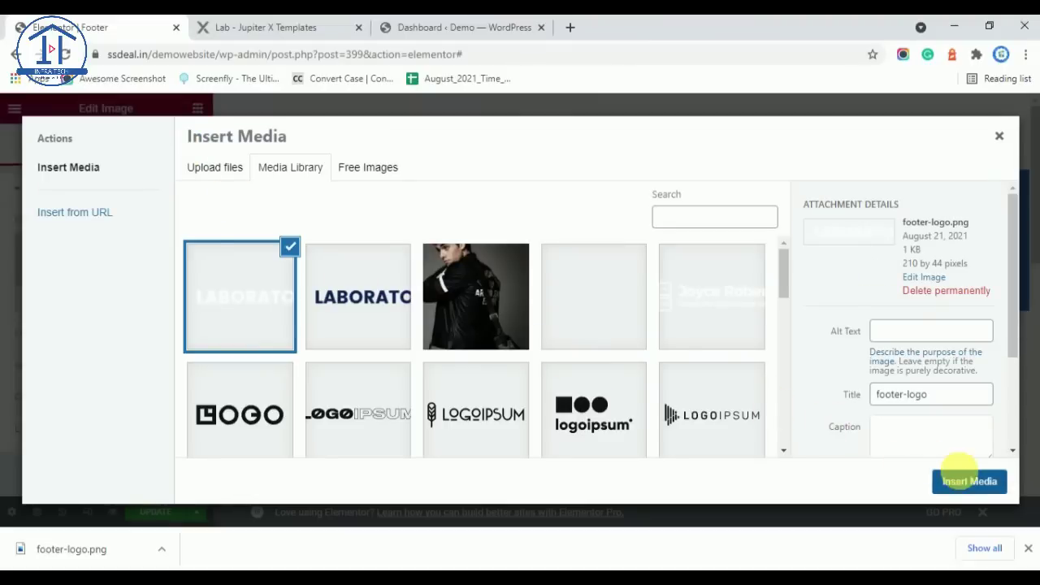
{"action": "left_click", "coordinate": [967, 481]}
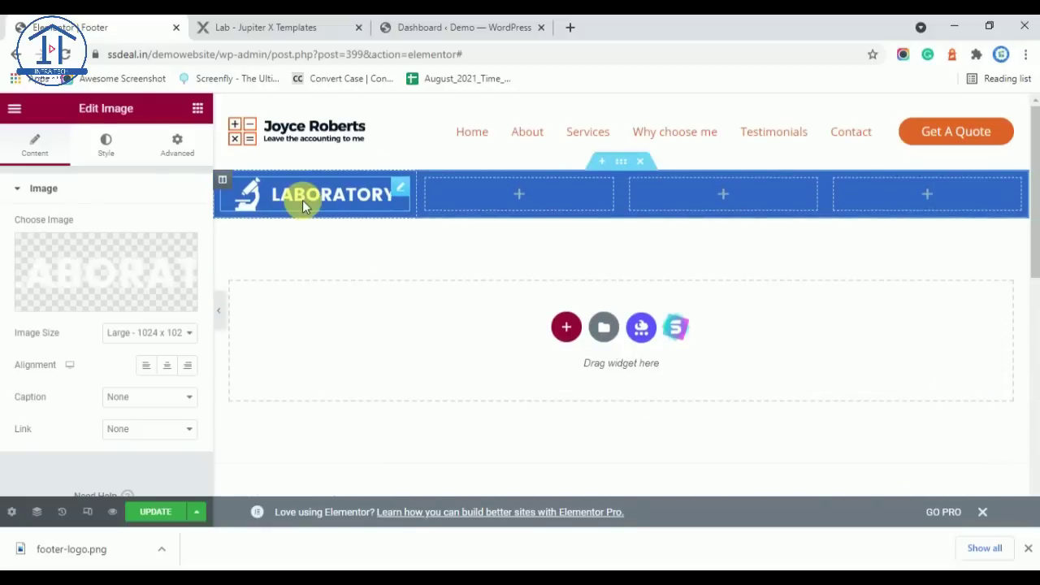
Step: Copy the paragraph under the Lab template's footer logo into a new Text Editor widget below the logo, replacing the placeholder text
{"action": "left_click", "coordinate": [242, 28]}
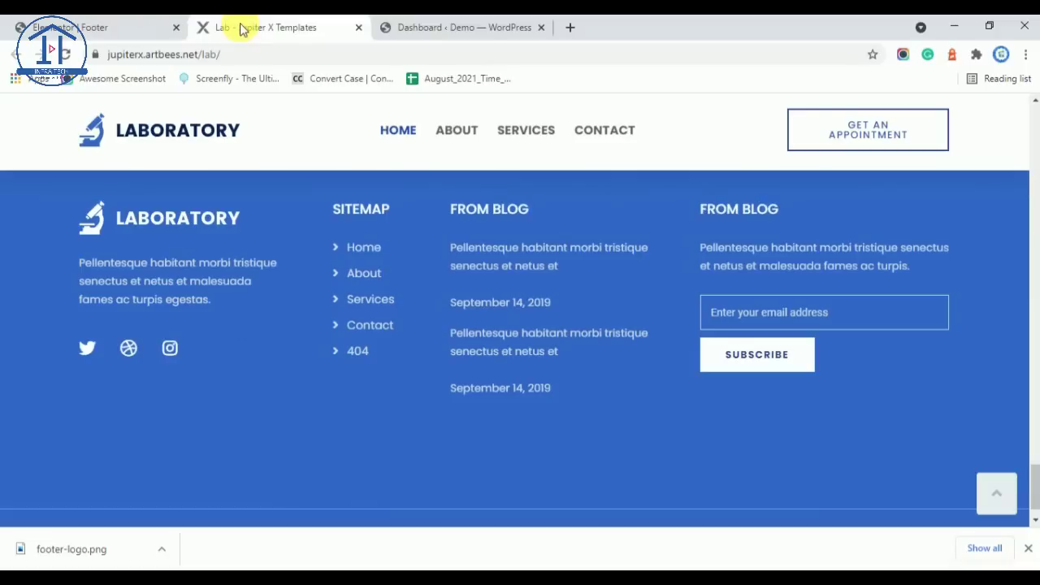
{"action": "left_click_drag", "start_coordinate": [50, 259], "coordinate": [78, 262]}
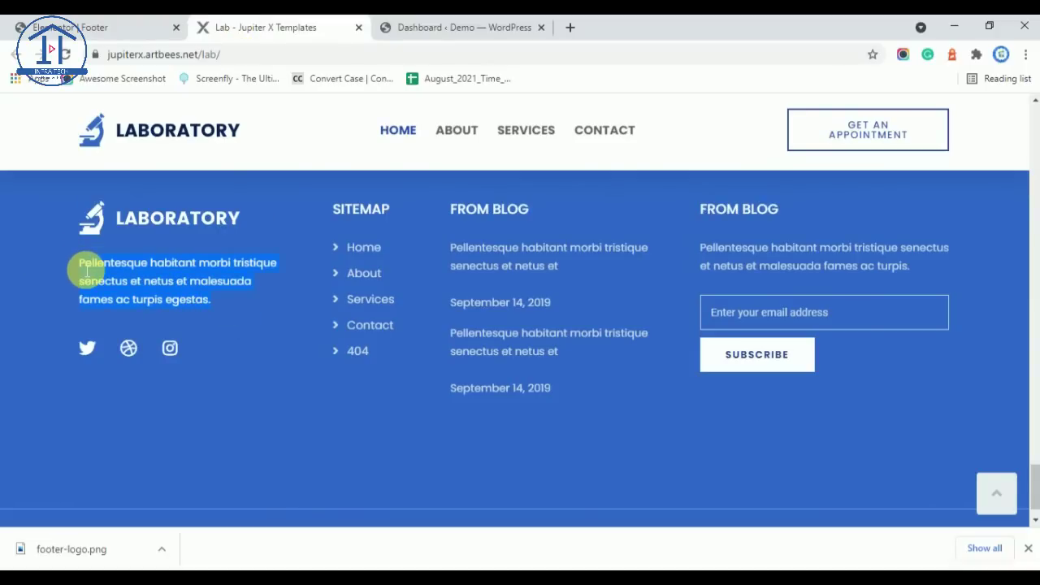
{"action": "right_click", "coordinate": [84, 267]}
{"action": "left_click", "coordinate": [91, 277]}
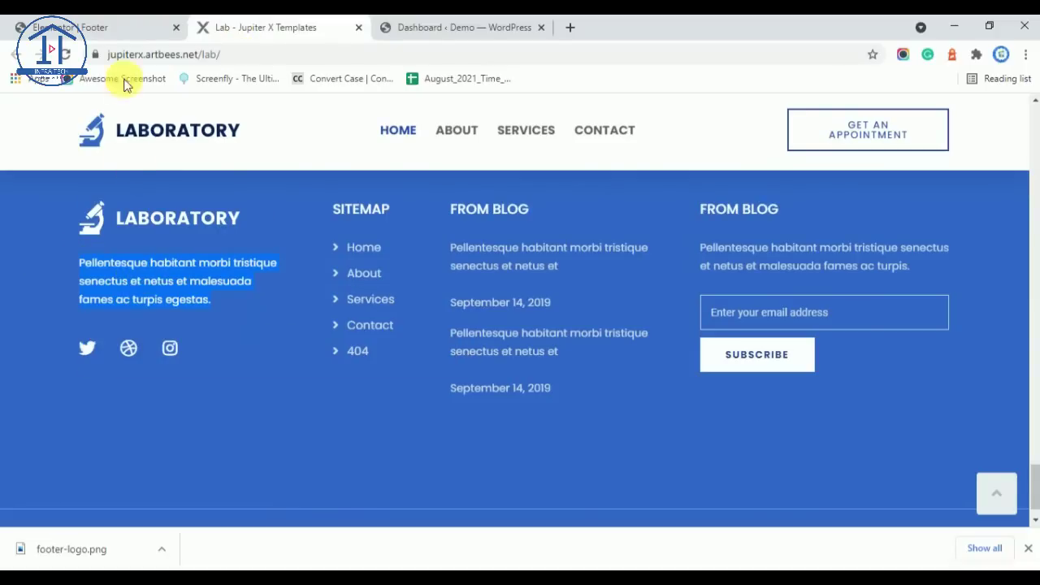
{"action": "left_click", "coordinate": [116, 26]}
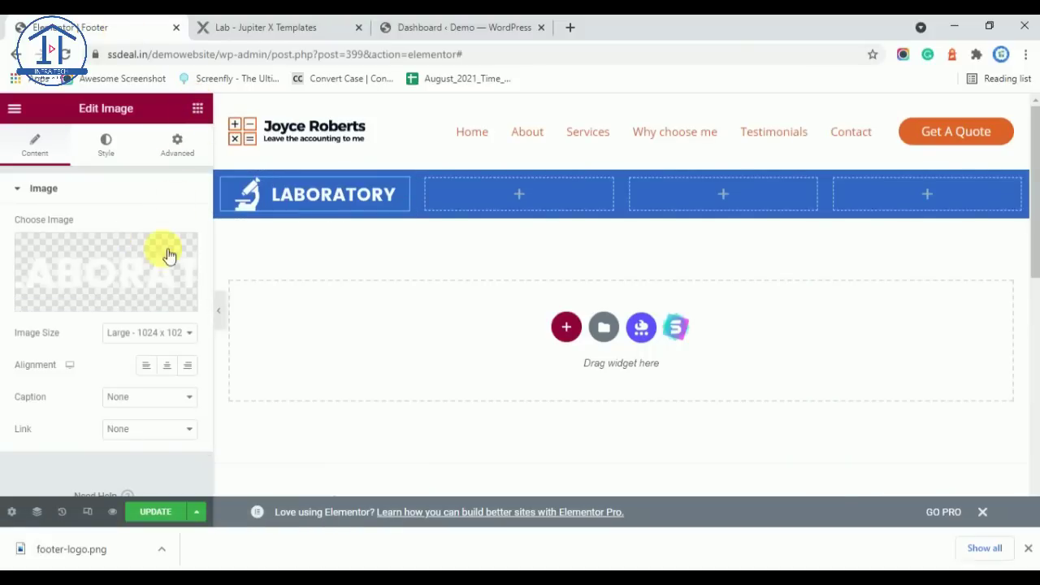
{"action": "left_click_drag", "start_coordinate": [157, 333], "coordinate": [297, 208]}
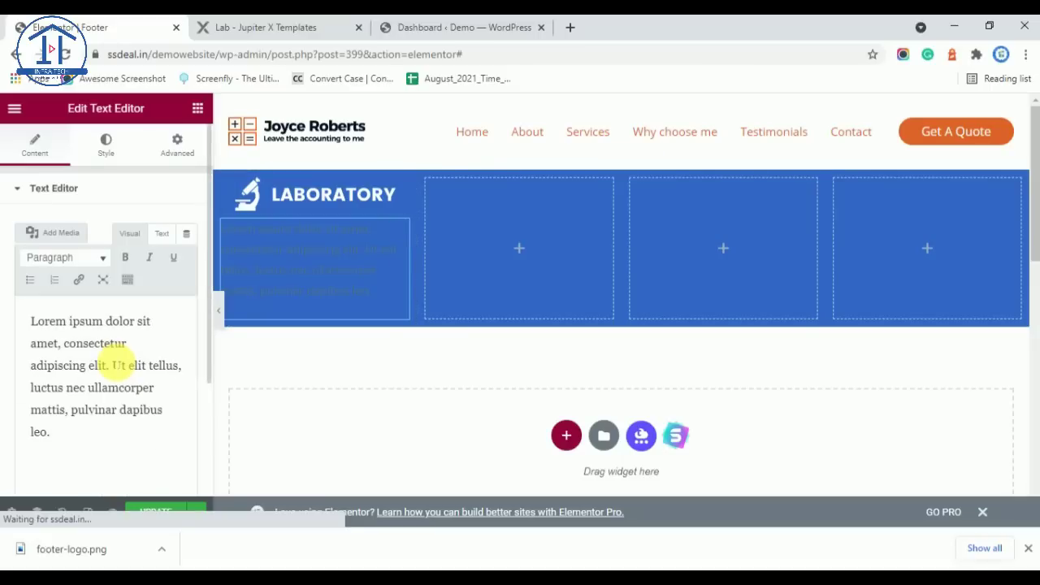
{"action": "triple_click", "coordinate": [114, 370]}
{"action": "key", "text": "ctrl+v"}
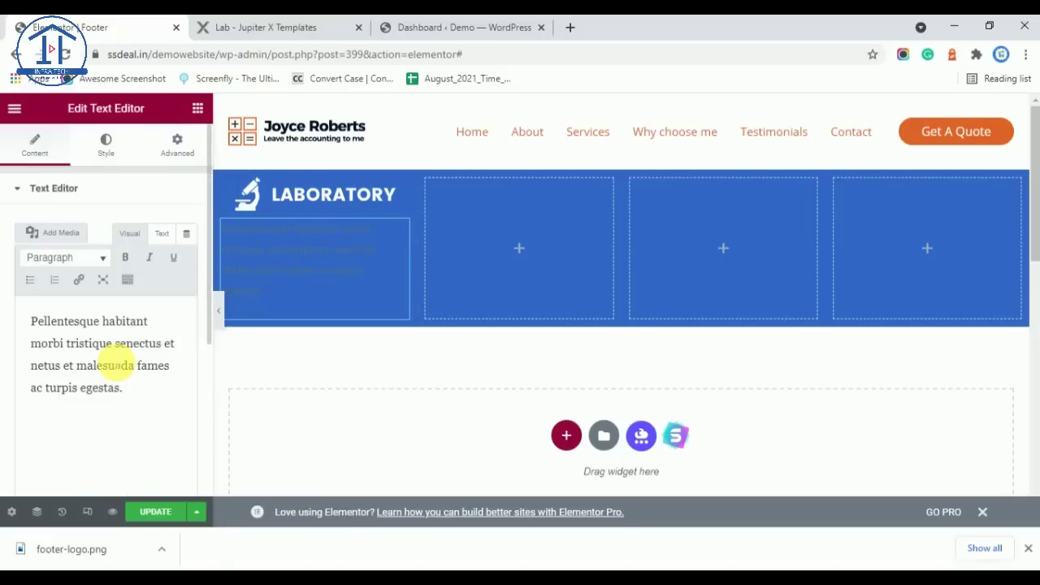
Step: Set the footer paragraph's text color to #DDDDDD and save it as a new global color named "Footer Text color"
{"action": "left_click", "coordinate": [228, 27]}
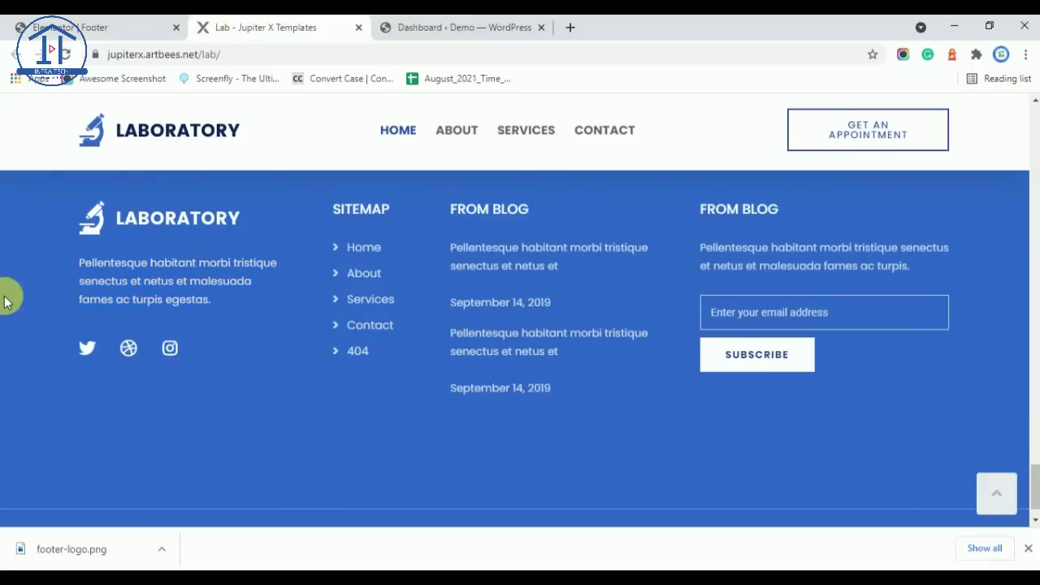
{"action": "left_click", "coordinate": [73, 27]}
{"action": "left_click", "coordinate": [113, 151]}
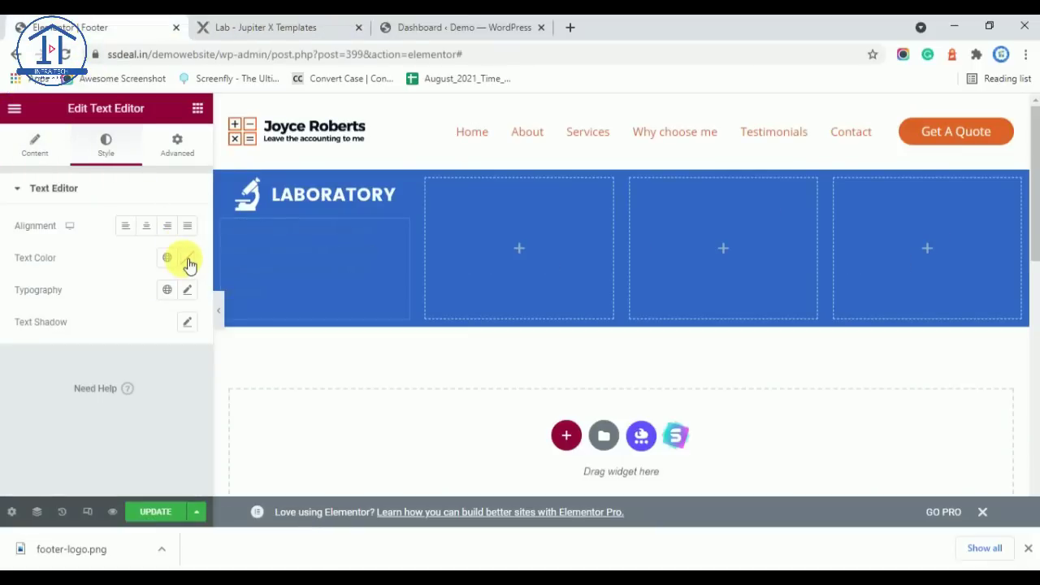
{"action": "left_click", "coordinate": [188, 263]}
{"action": "left_click", "coordinate": [111, 327]}
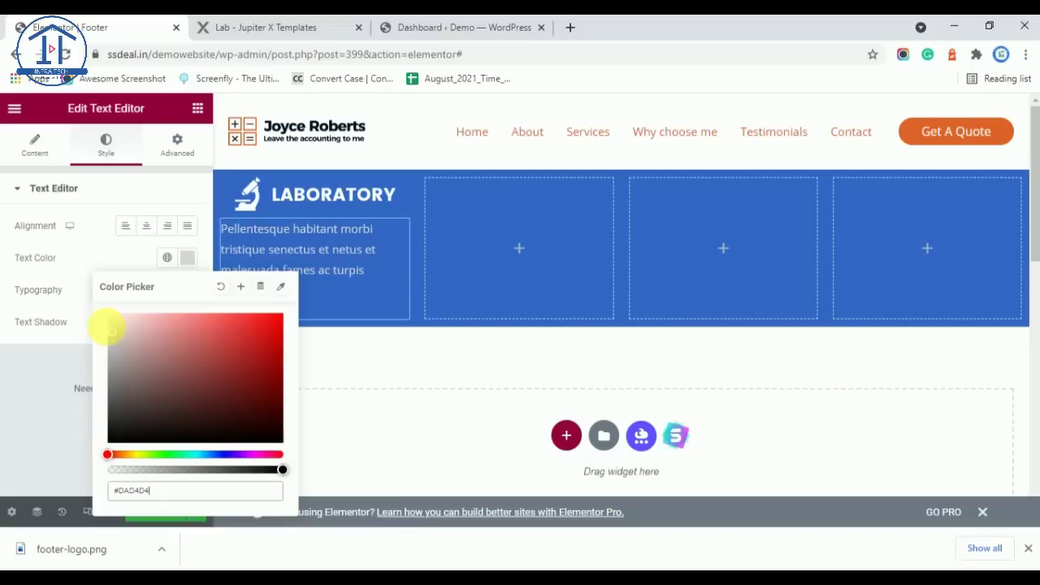
{"action": "left_click_drag", "start_coordinate": [104, 323], "coordinate": [93, 332]}
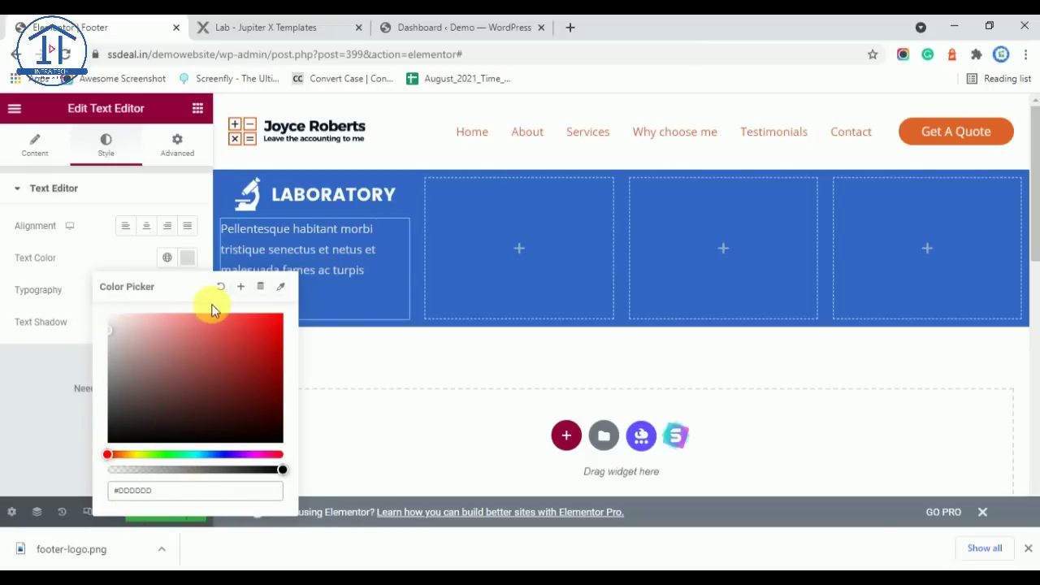
{"action": "left_click", "coordinate": [241, 286]}
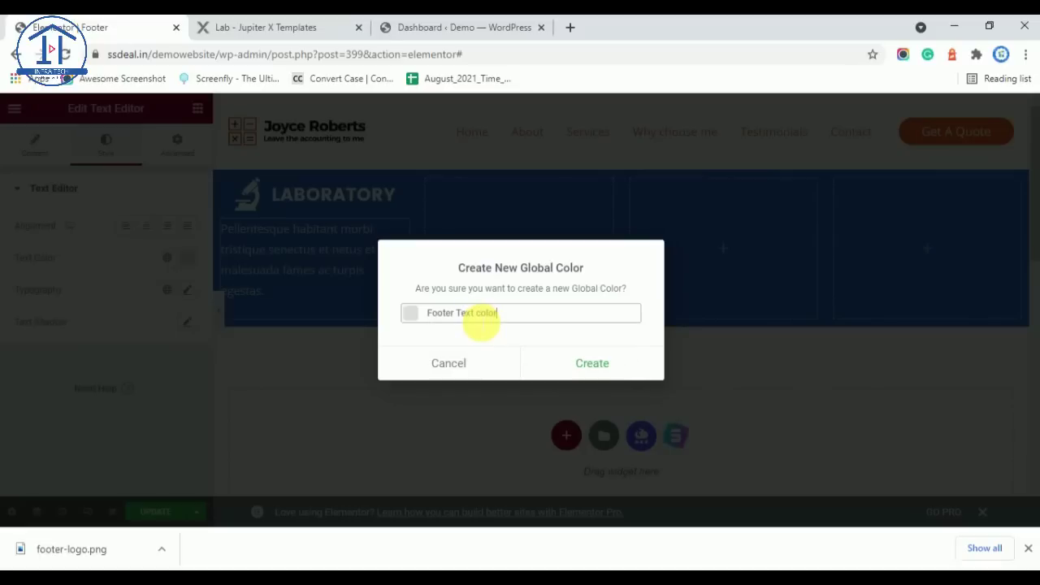
{"action": "left_click", "coordinate": [623, 365]}
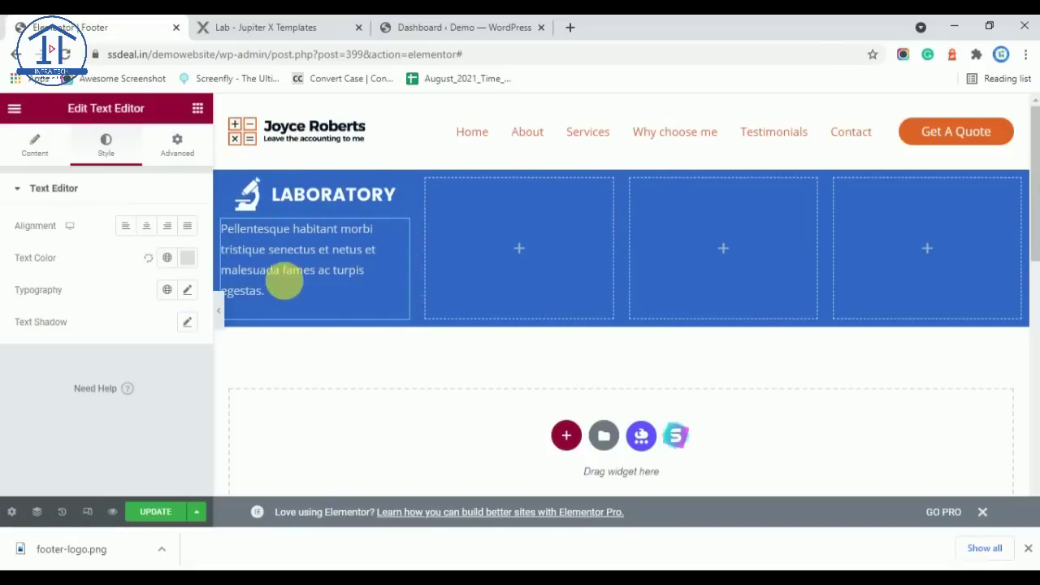
Step: Check the Lab template's footer icons, then add a Social Icons widget below the paragraph in the first column
{"action": "left_click", "coordinate": [246, 27]}
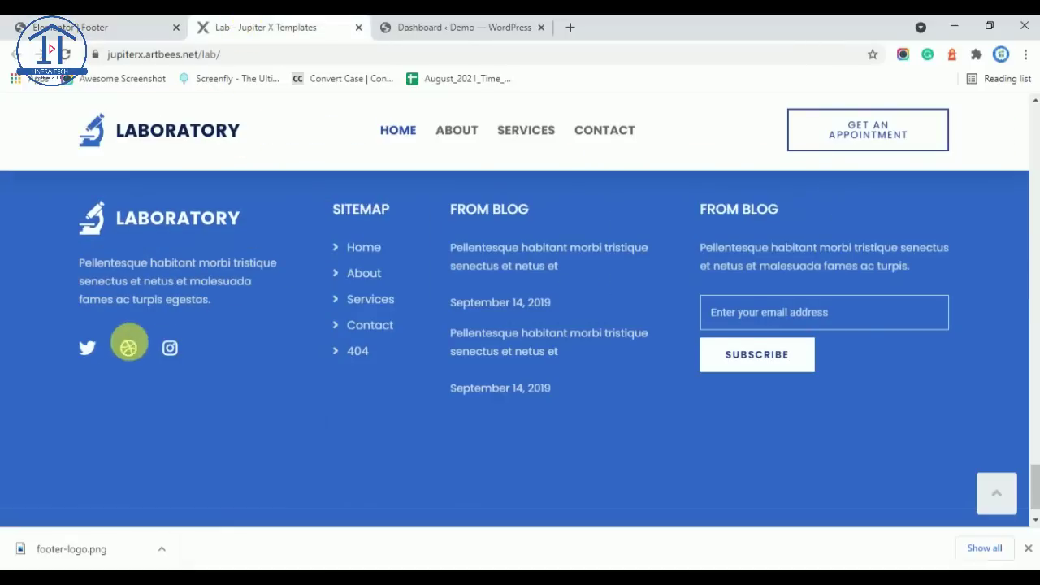
{"action": "left_click", "coordinate": [1028, 549]}
{"action": "left_click", "coordinate": [86, 27]}
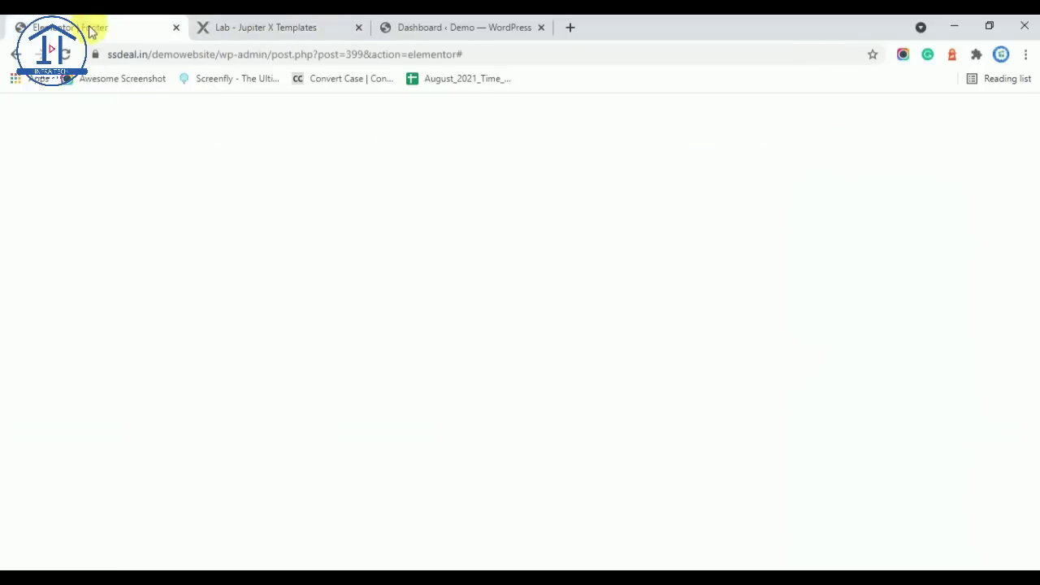
{"action": "left_click", "coordinate": [198, 108]}
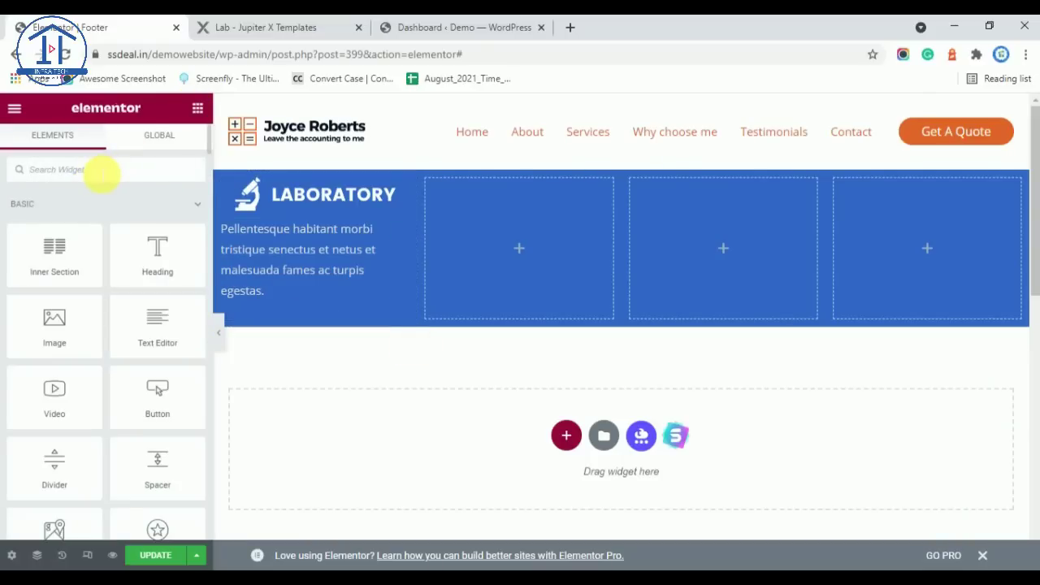
{"action": "left_click", "coordinate": [101, 171]}
{"action": "type", "text": "social"}
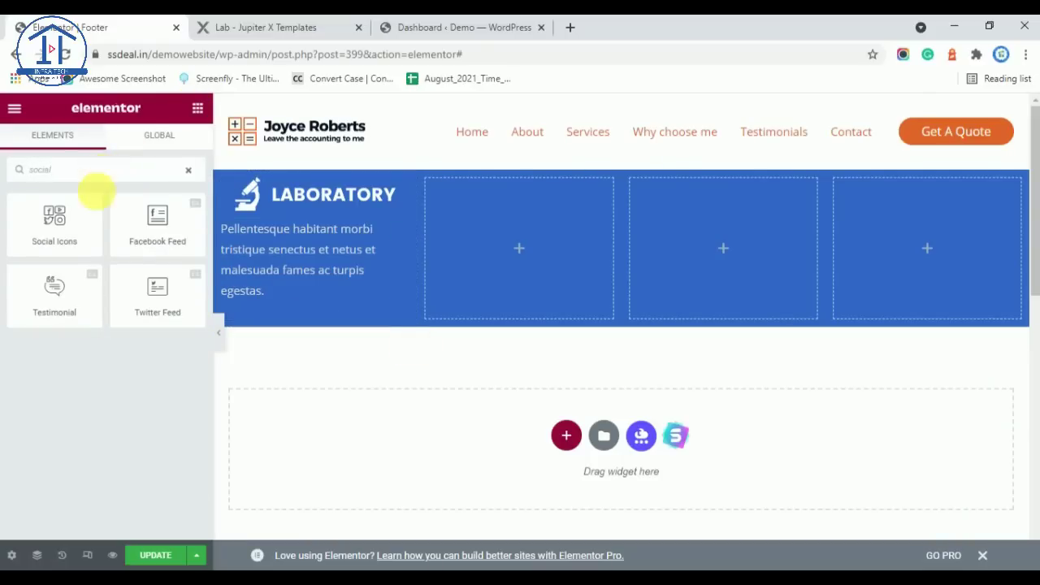
{"action": "left_click_drag", "start_coordinate": [73, 240], "coordinate": [301, 299]}
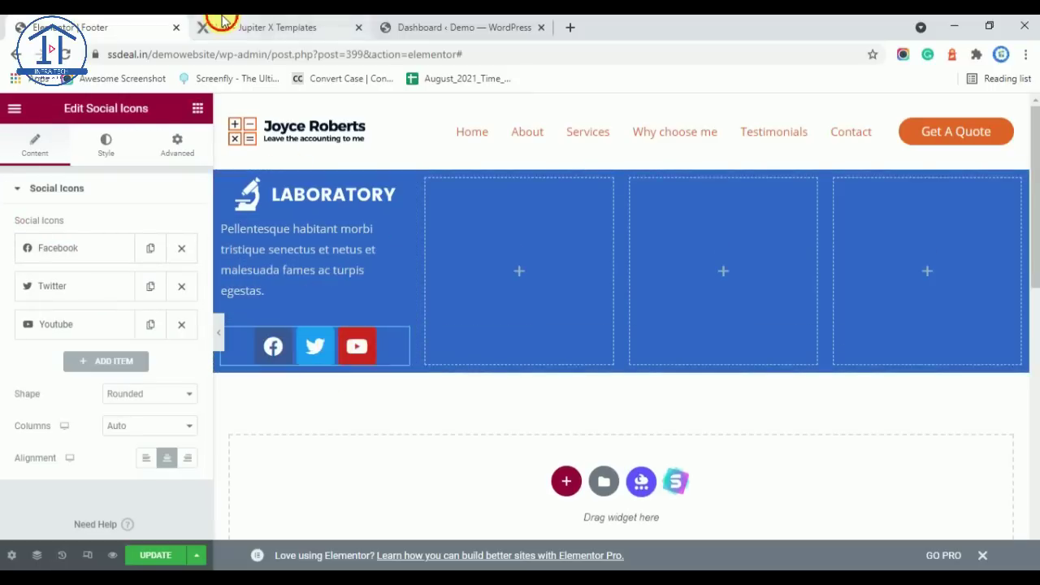
Step: Review the social icons' shape and color options, set their size to 20, and compare them with the Lab template's footer icons
{"action": "key", "text": "ctrl+Tab"}
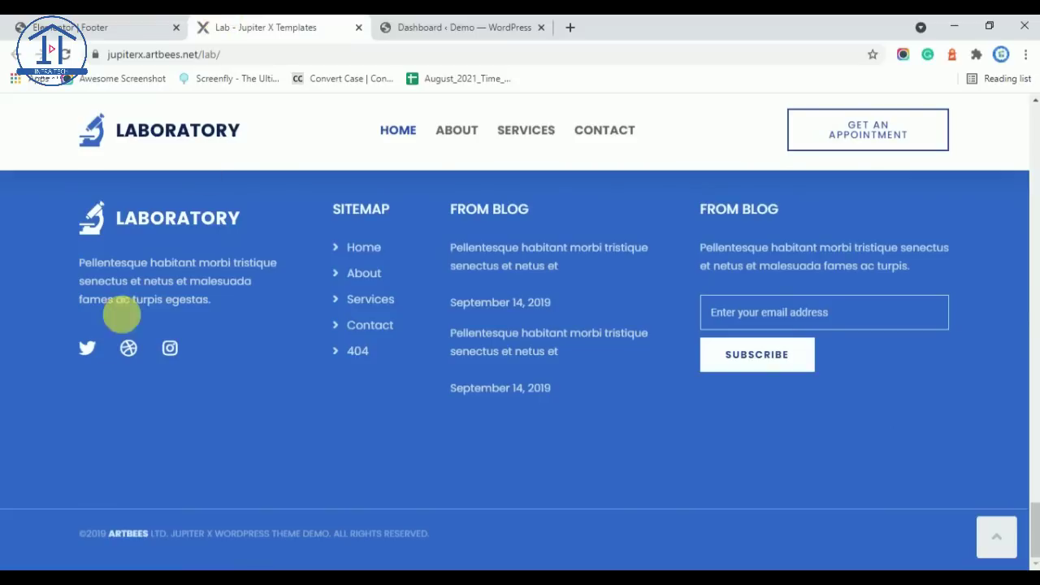
{"action": "left_click", "coordinate": [71, 25]}
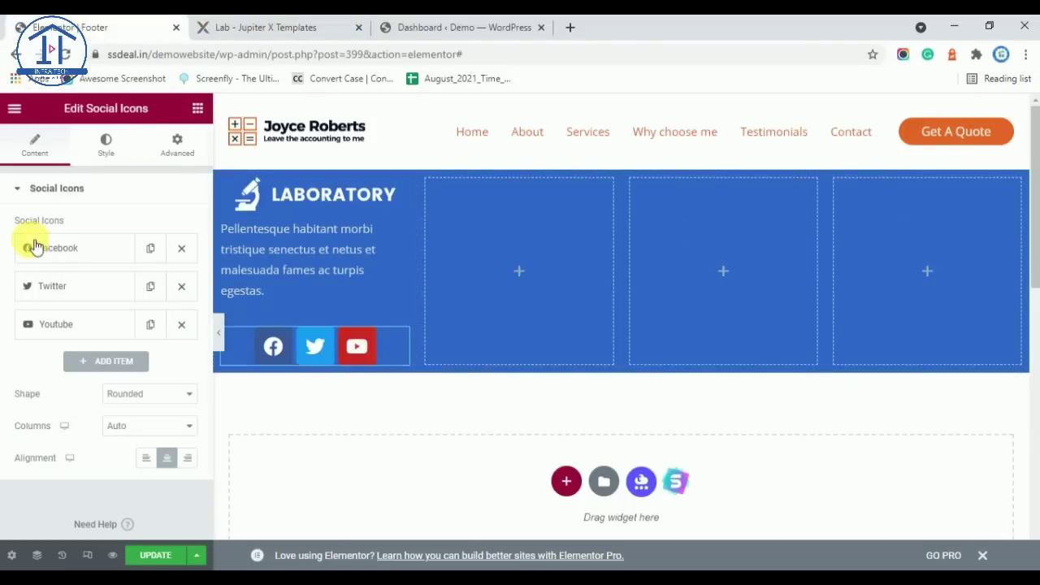
{"action": "left_click", "coordinate": [150, 395]}
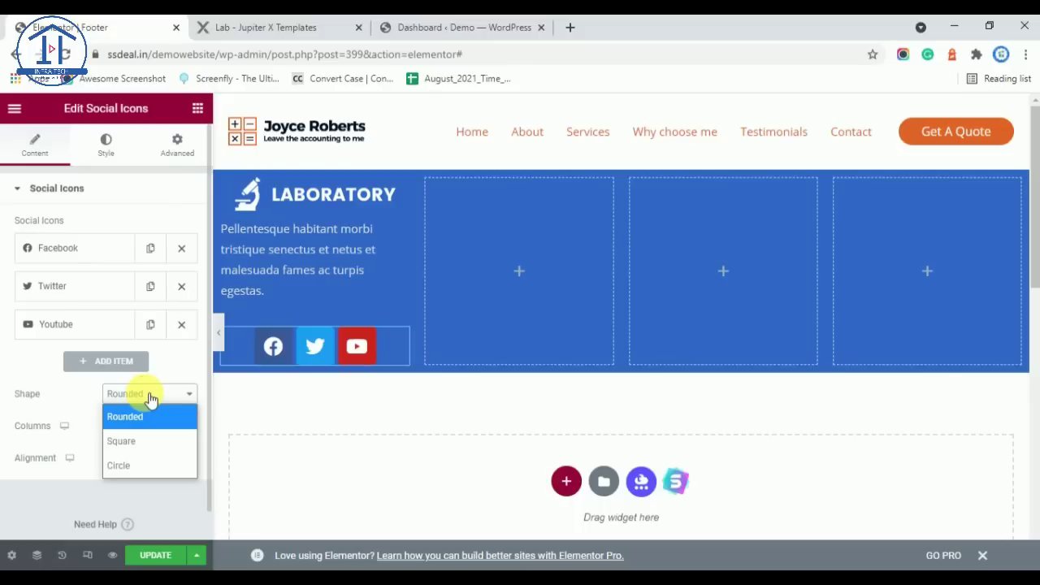
{"action": "left_click", "coordinate": [150, 397]}
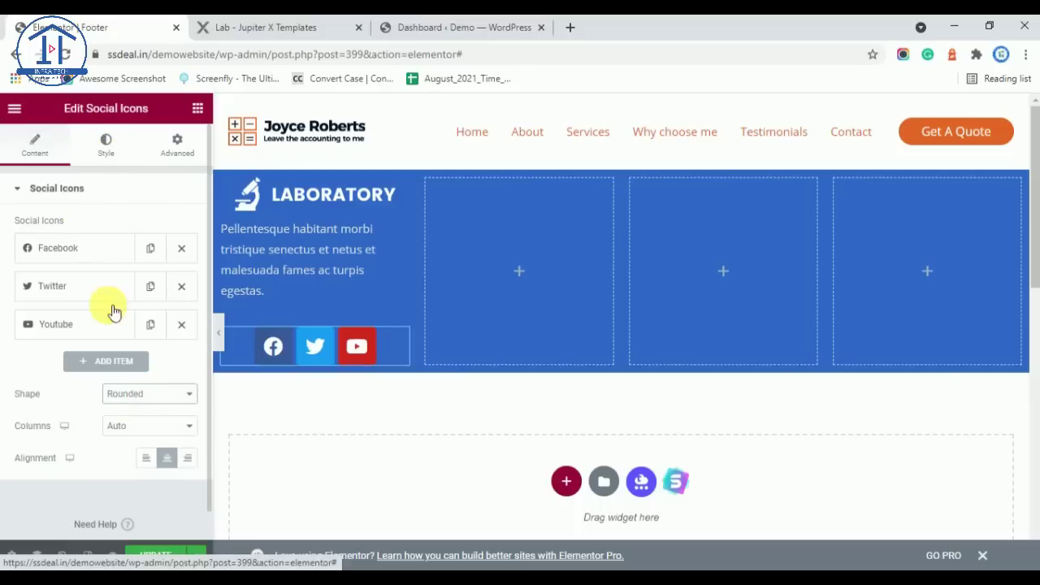
{"action": "left_click", "coordinate": [108, 147]}
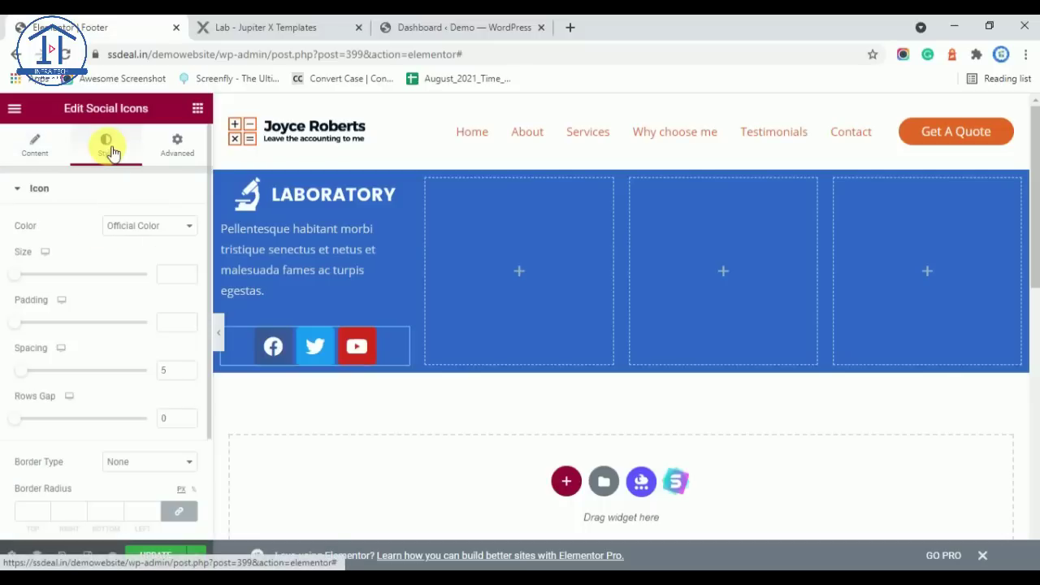
{"action": "left_click", "coordinate": [160, 228]}
{"action": "left_click", "coordinate": [165, 232]}
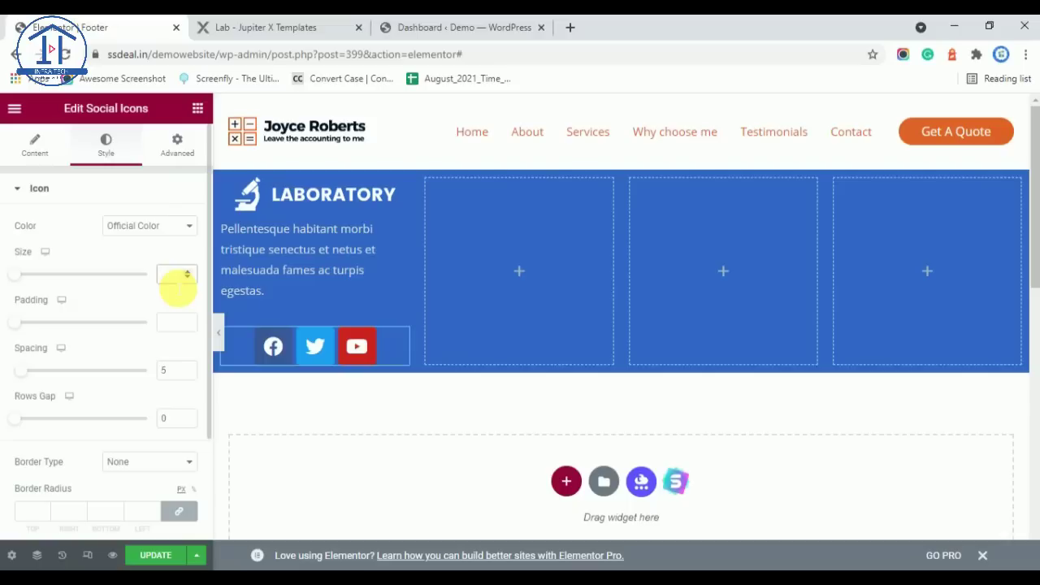
{"action": "type", "text": "20"}
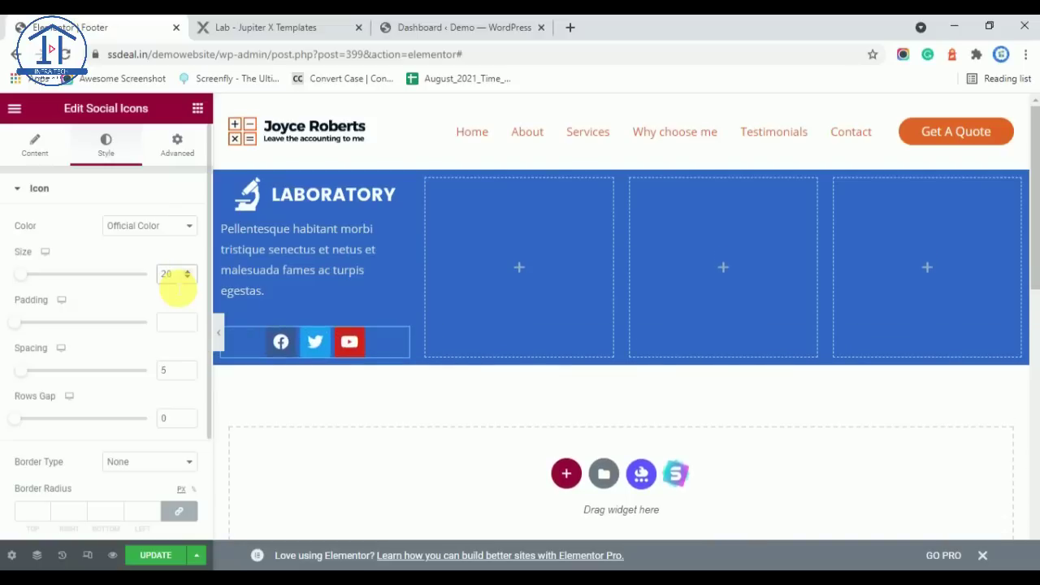
{"action": "left_click", "coordinate": [301, 24]}
{"action": "left_click", "coordinate": [117, 25]}
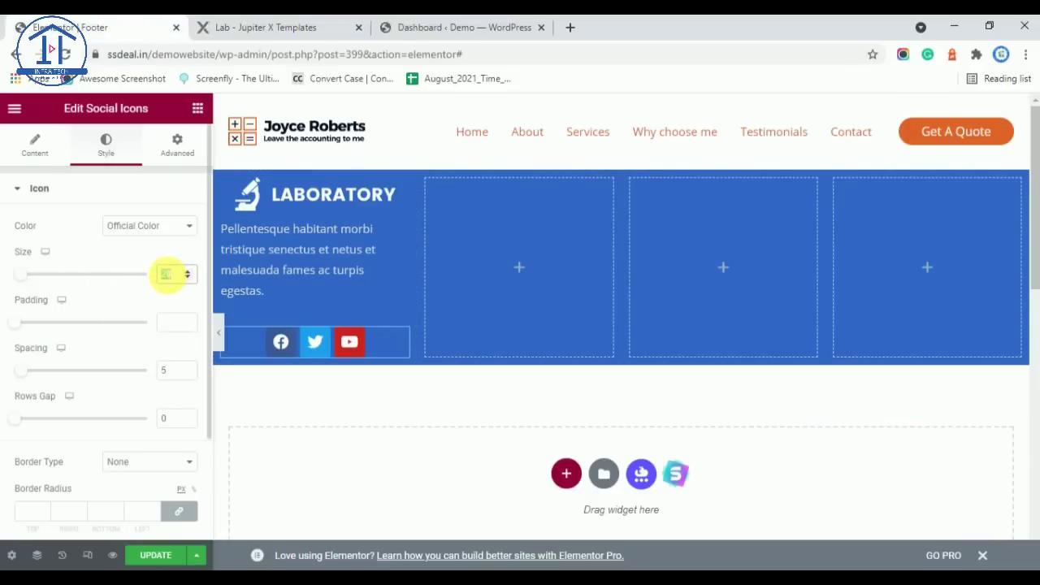
Step: Set the social icons' size to 18 and their spacing to 20, checking the spacing against the Lab template's footer icons
{"action": "type", "text": "18"}
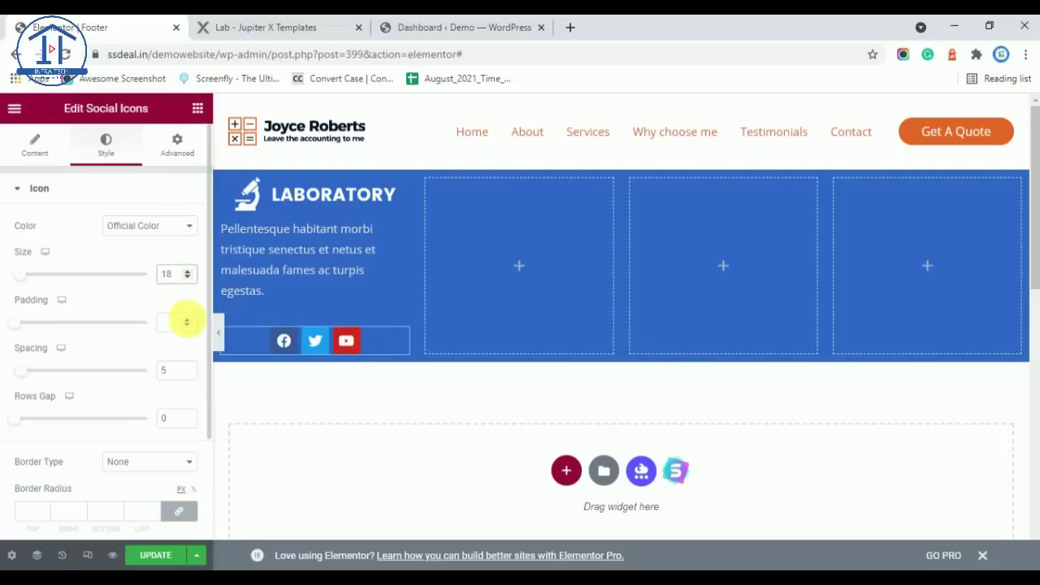
{"action": "double_click", "coordinate": [163, 370]}
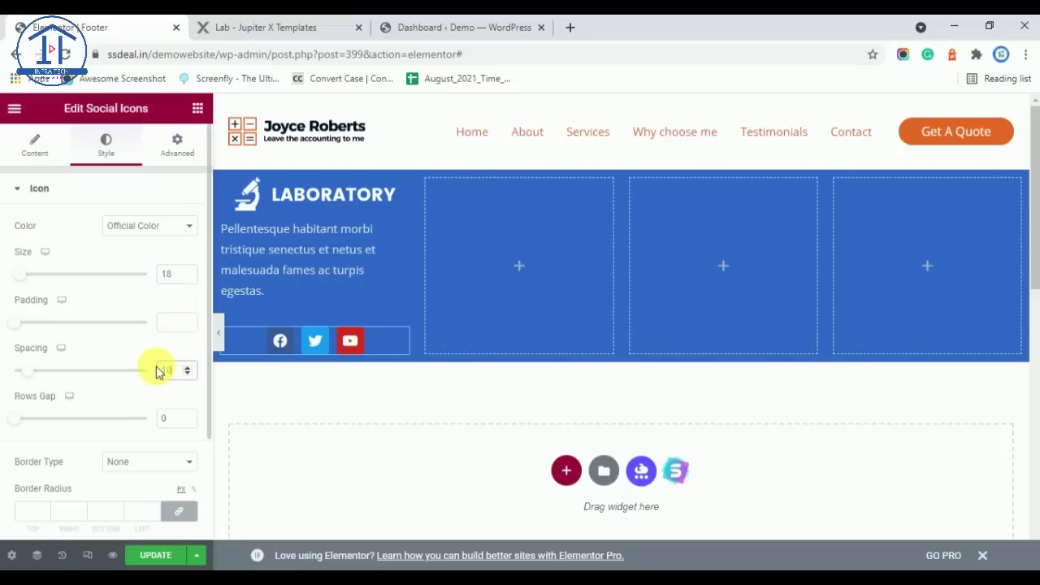
{"action": "left_click", "coordinate": [266, 27]}
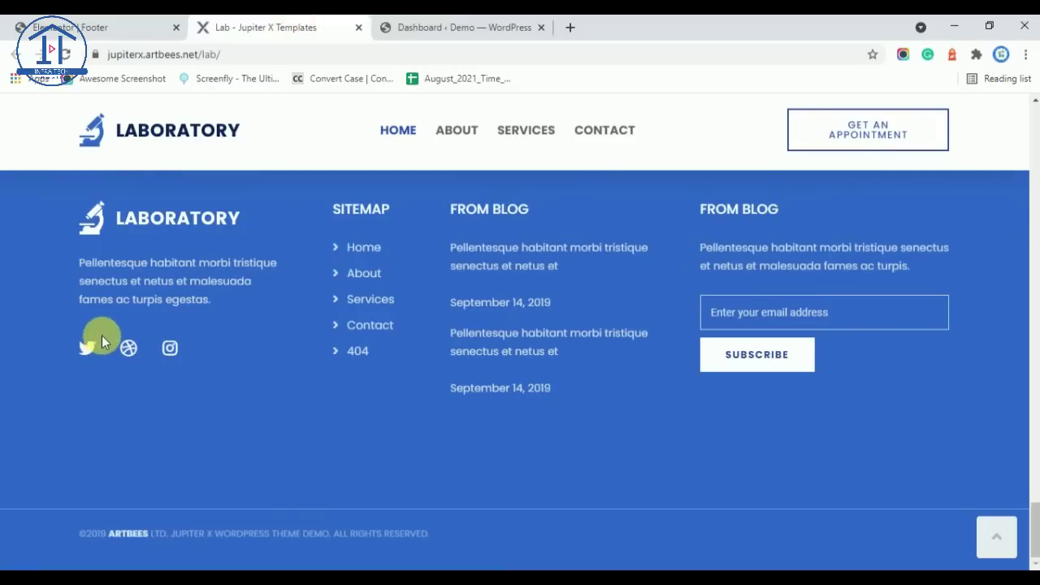
{"action": "left_click", "coordinate": [85, 22]}
{"action": "double_click", "coordinate": [166, 373]}
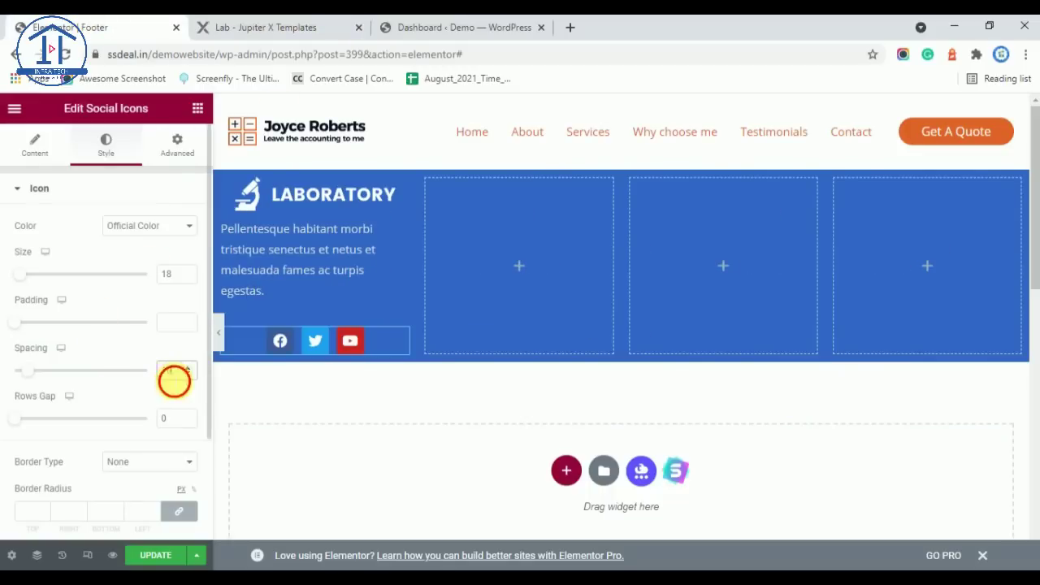
{"action": "type", "text": "20"}
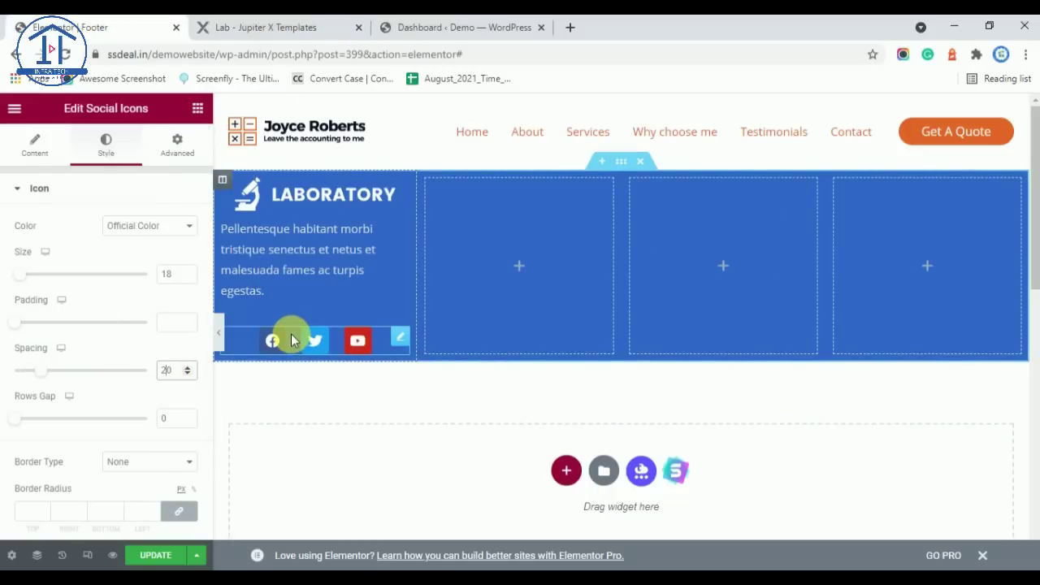
{"action": "left_click", "coordinate": [319, 342]}
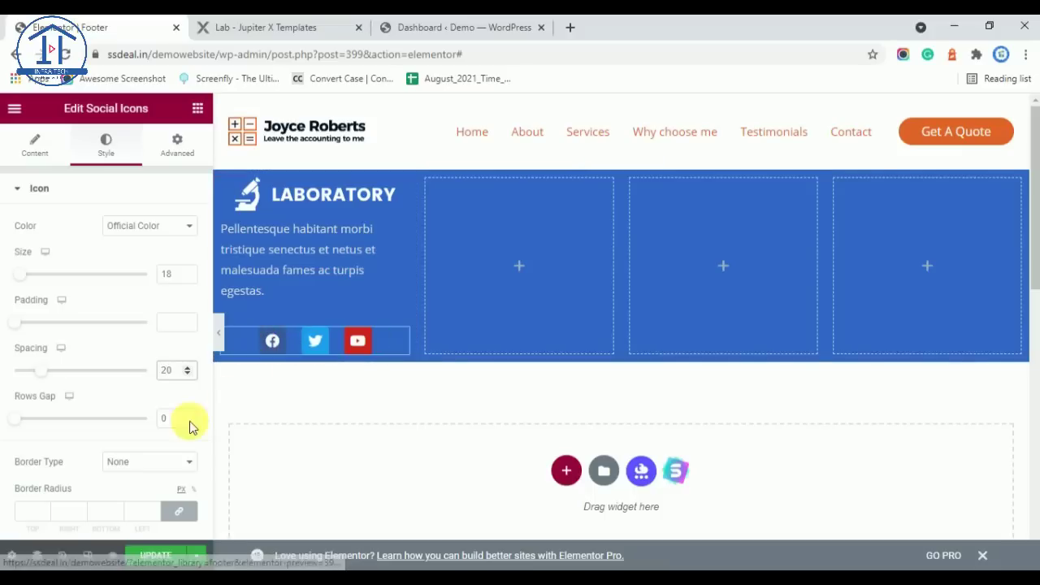
Step: Switch the social icons to custom color and make their primary color fully transparent
{"action": "scroll", "coordinate": [106, 323], "scroll_direction": "down", "scroll_amount": 2}
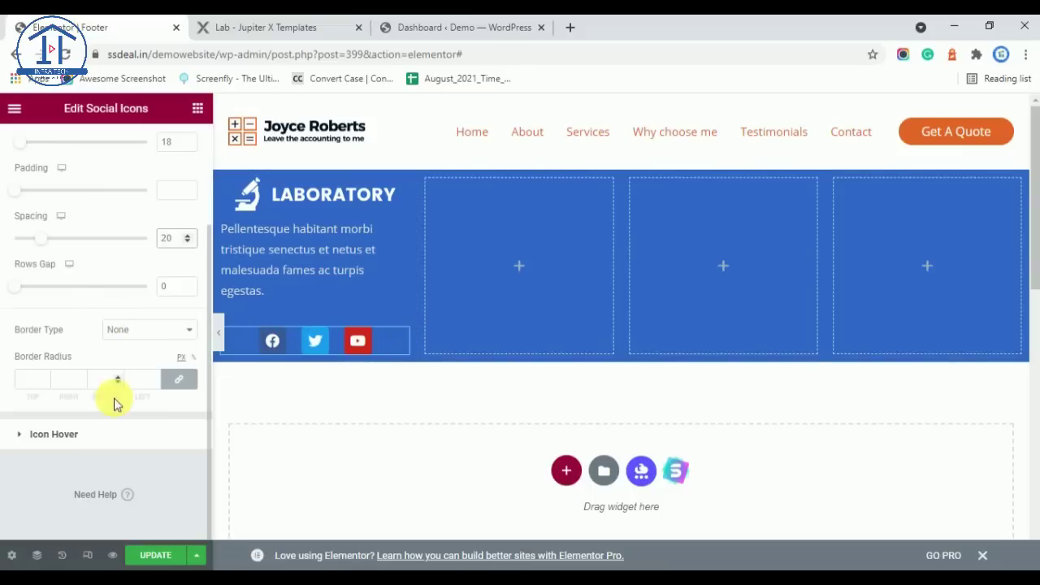
{"action": "left_click", "coordinate": [54, 435]}
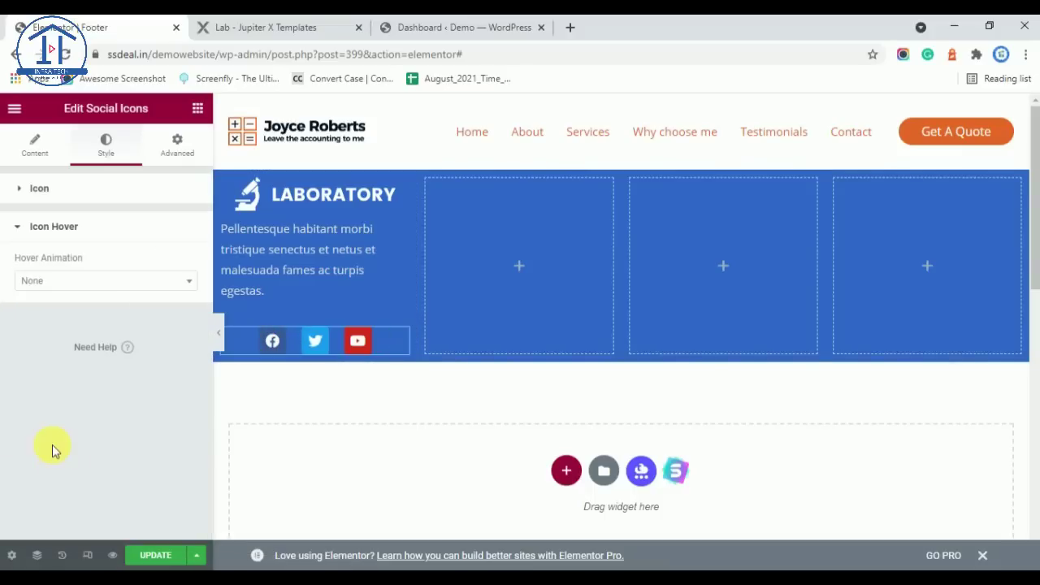
{"action": "left_click", "coordinate": [40, 188]}
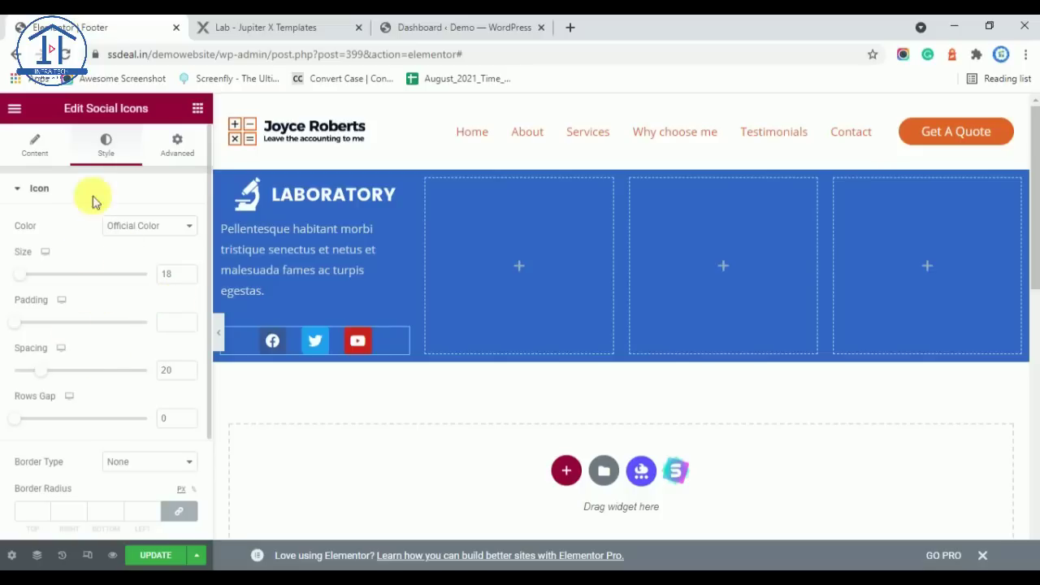
{"action": "left_click", "coordinate": [138, 227]}
{"action": "left_click", "coordinate": [140, 272]}
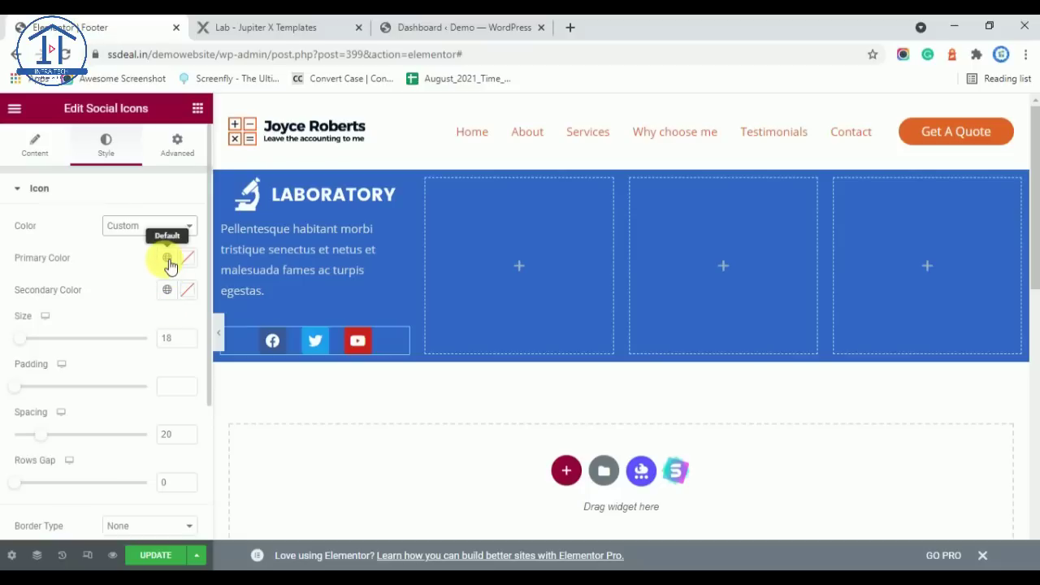
{"action": "left_click", "coordinate": [167, 258]}
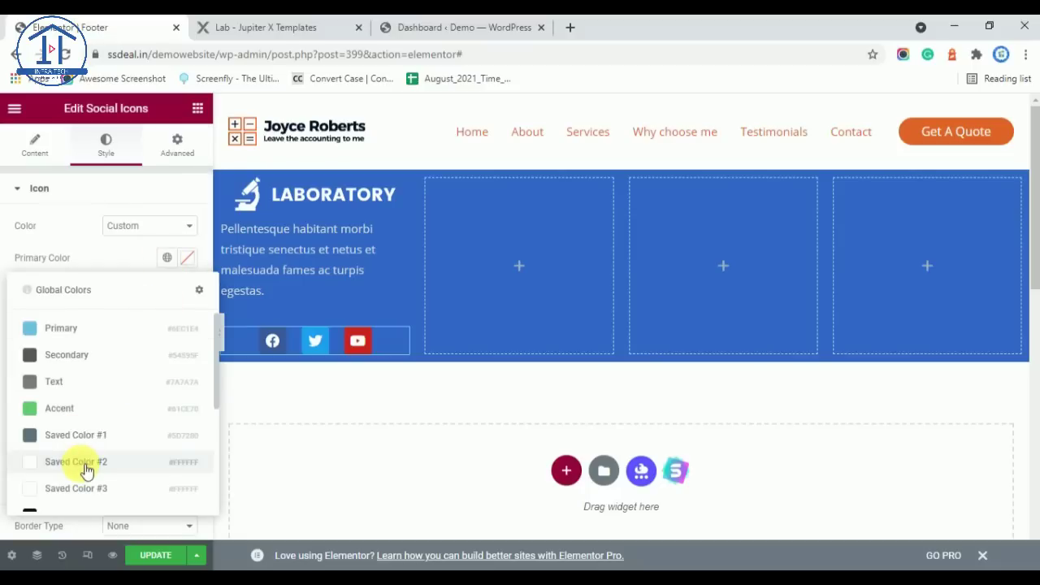
{"action": "scroll", "coordinate": [82, 464], "scroll_direction": "down", "scroll_amount": 3}
{"action": "left_click", "coordinate": [194, 260]}
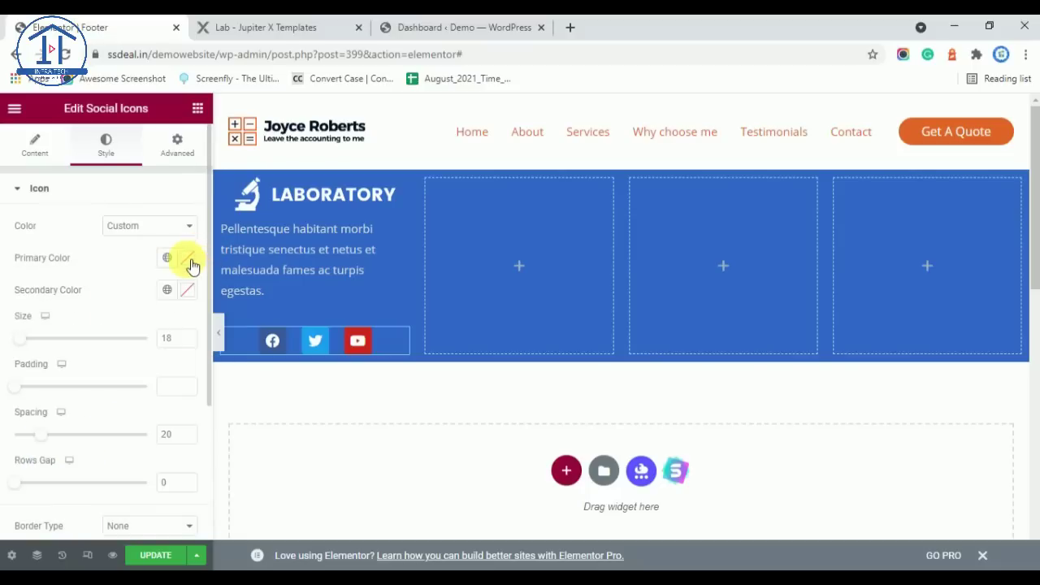
{"action": "left_click", "coordinate": [188, 259]}
{"action": "left_click_drag", "start_coordinate": [284, 472], "coordinate": [68, 471]}
{"action": "left_click", "coordinate": [71, 232]}
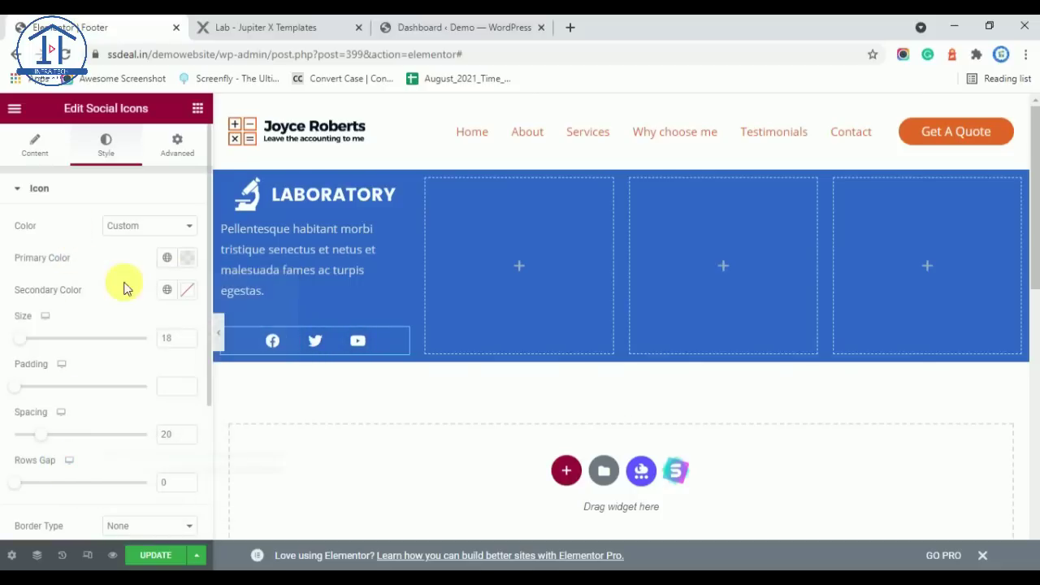
Step: Compare the icons with the Lab template's footer, then set their hover secondary color to the global color "Main Color"
{"action": "left_click", "coordinate": [258, 27]}
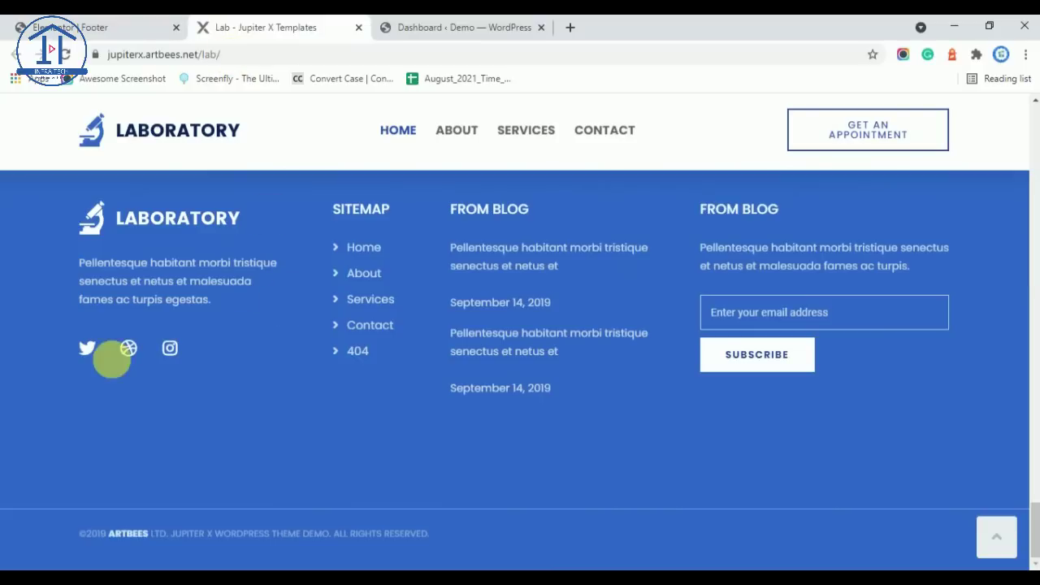
{"action": "left_click", "coordinate": [103, 24]}
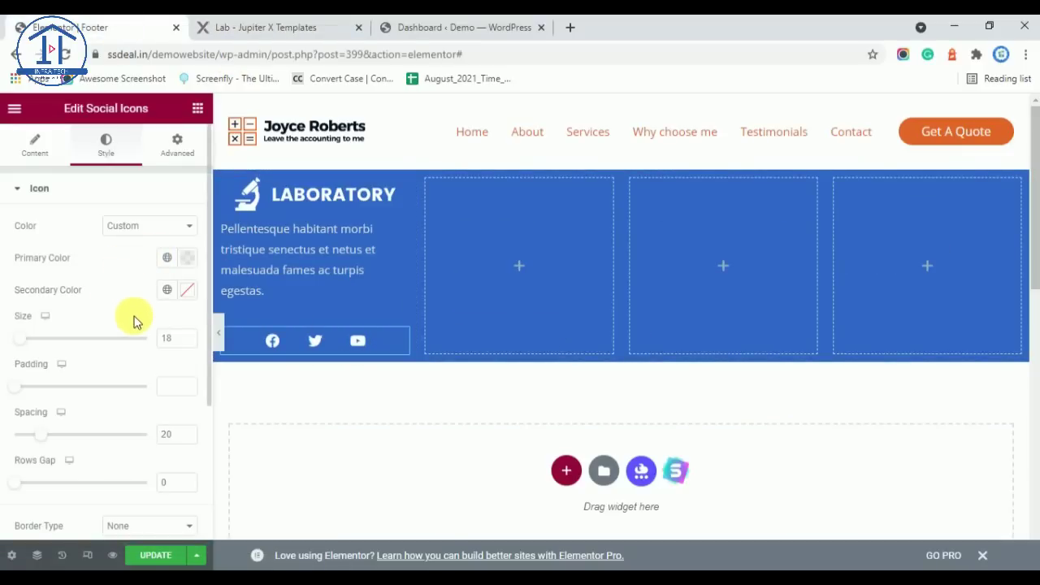
{"action": "scroll", "coordinate": [143, 307], "scroll_direction": "down", "scroll_amount": 2}
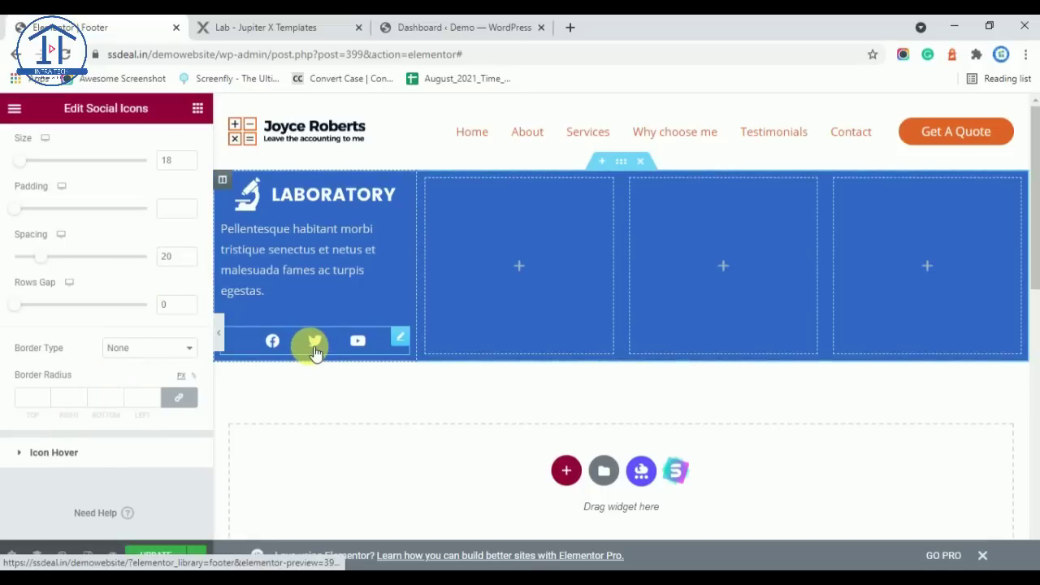
{"action": "left_click", "coordinate": [94, 460]}
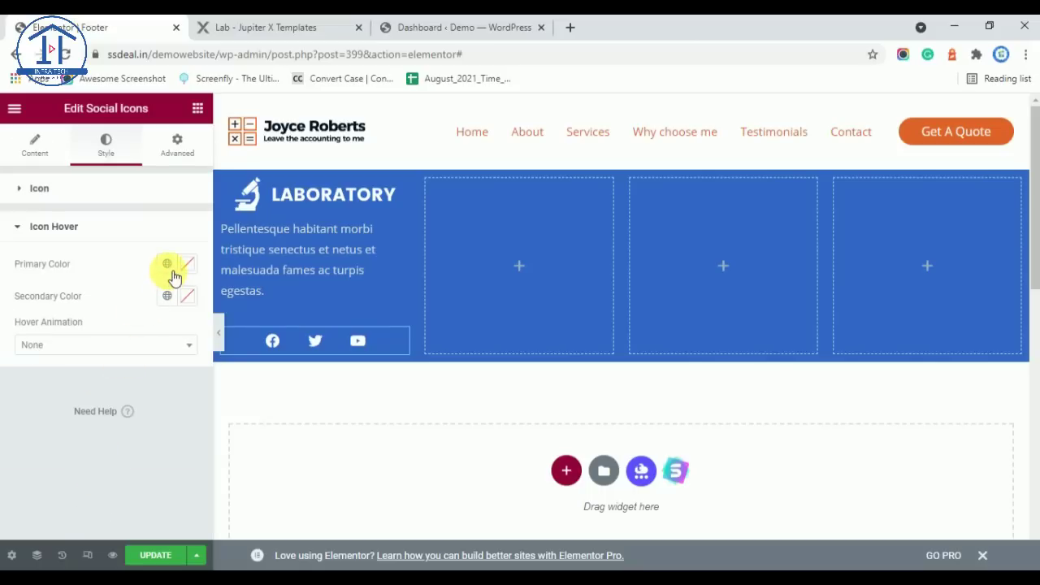
{"action": "left_click", "coordinate": [168, 295]}
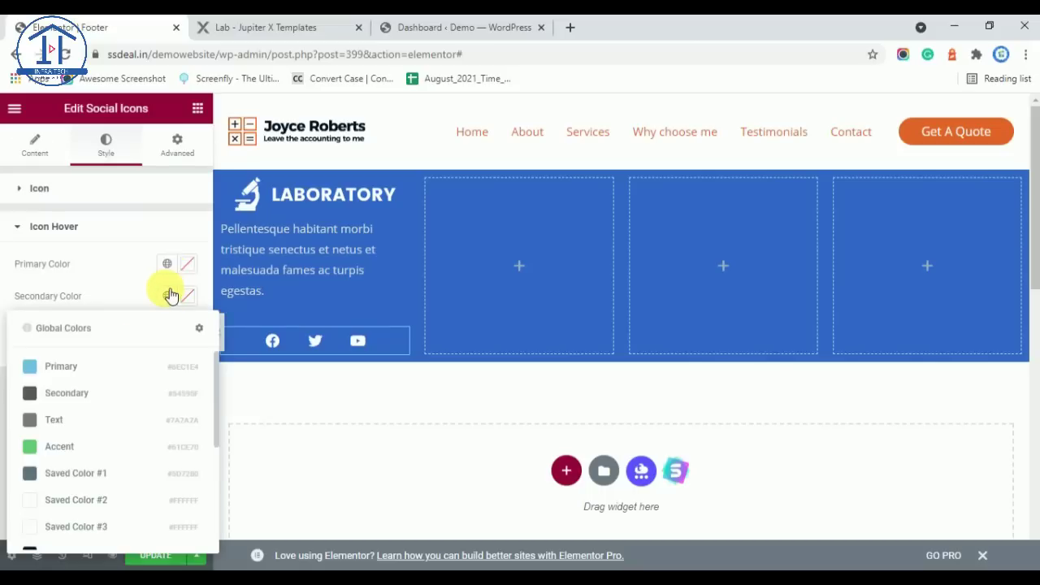
{"action": "scroll", "coordinate": [70, 447], "scroll_direction": "down", "scroll_amount": 2}
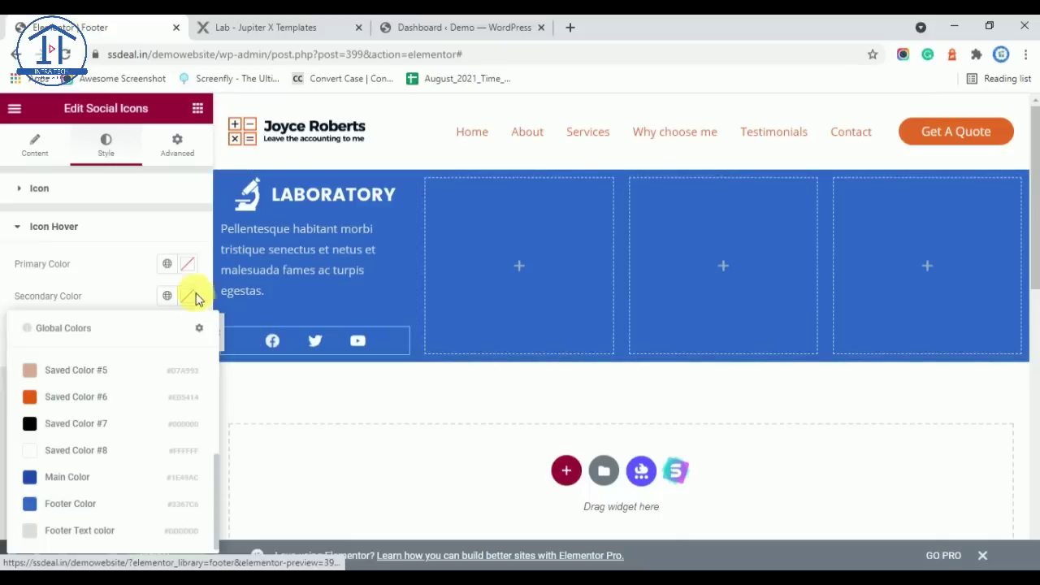
{"action": "left_click", "coordinate": [82, 476]}
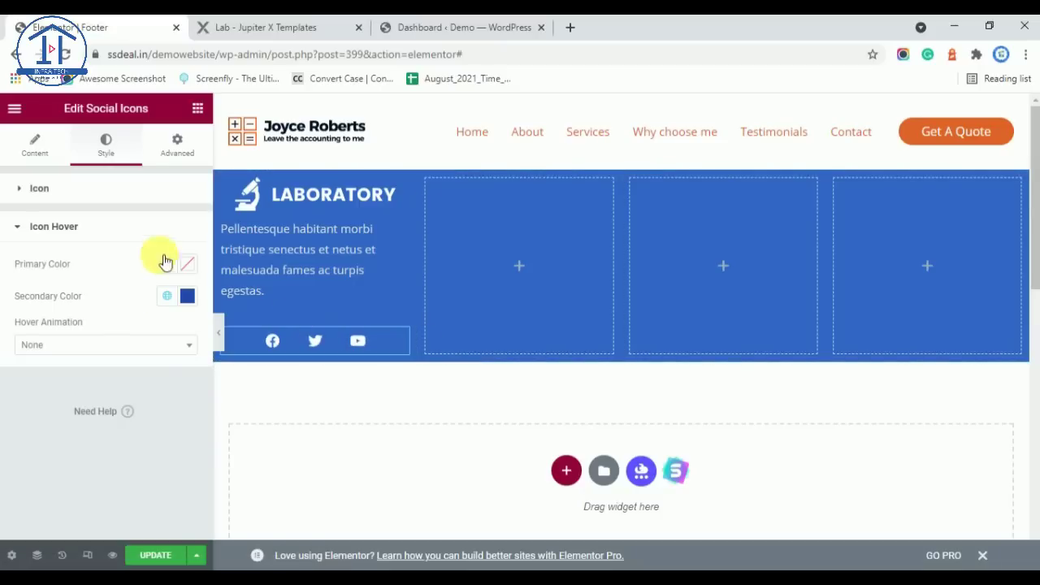
Step: Try left and right alignment for the social icons, then restore the centered alignment
{"action": "left_click", "coordinate": [79, 189]}
{"action": "left_click", "coordinate": [34, 145]}
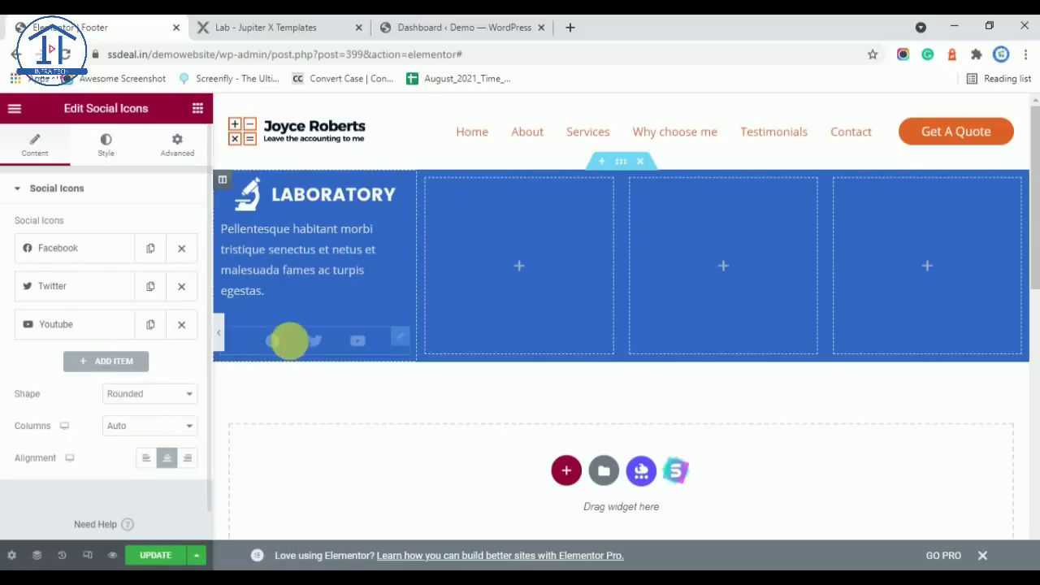
{"action": "left_click", "coordinate": [146, 458]}
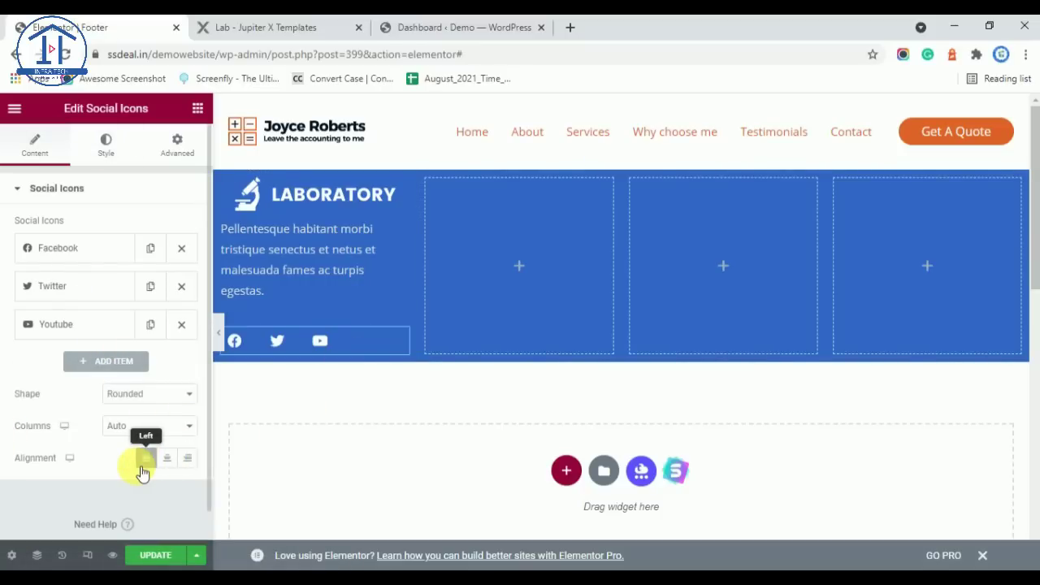
{"action": "left_click", "coordinate": [188, 460]}
{"action": "left_click", "coordinate": [147, 461]}
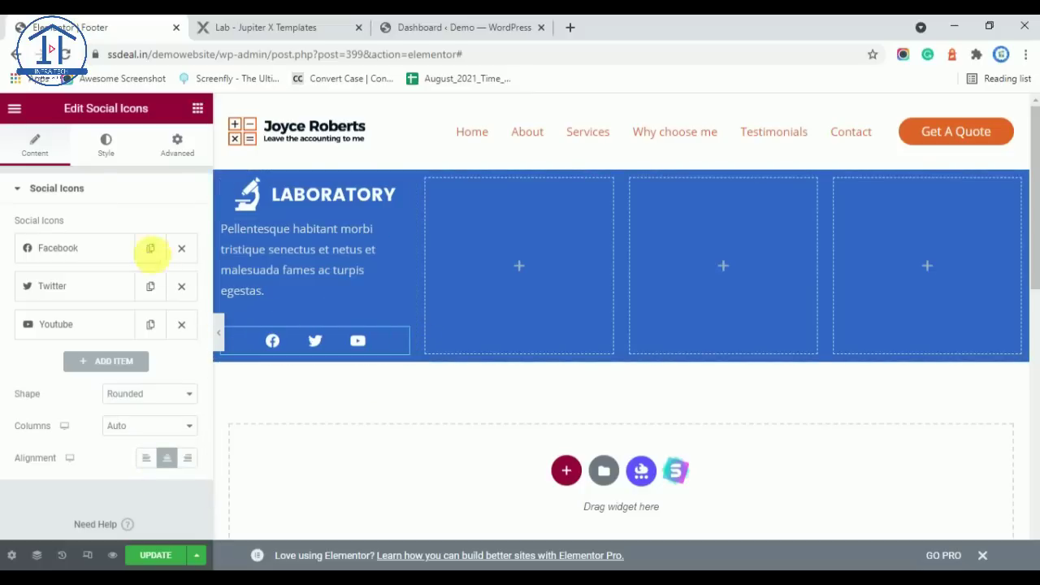
Step: Open the Facebook icon's settings and start editing its link
{"action": "left_click", "coordinate": [57, 250]}
{"action": "left_click", "coordinate": [82, 398]}
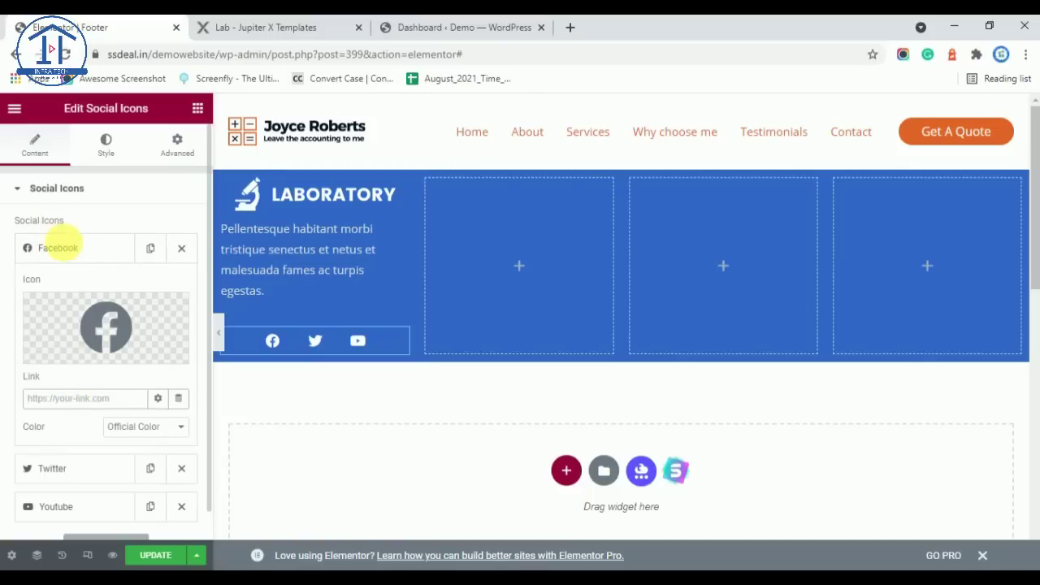
Step: Review the Facebook, Twitter and Youtube items of the Social Icons widget and leave them collapsed
{"action": "left_click", "coordinate": [75, 250]}
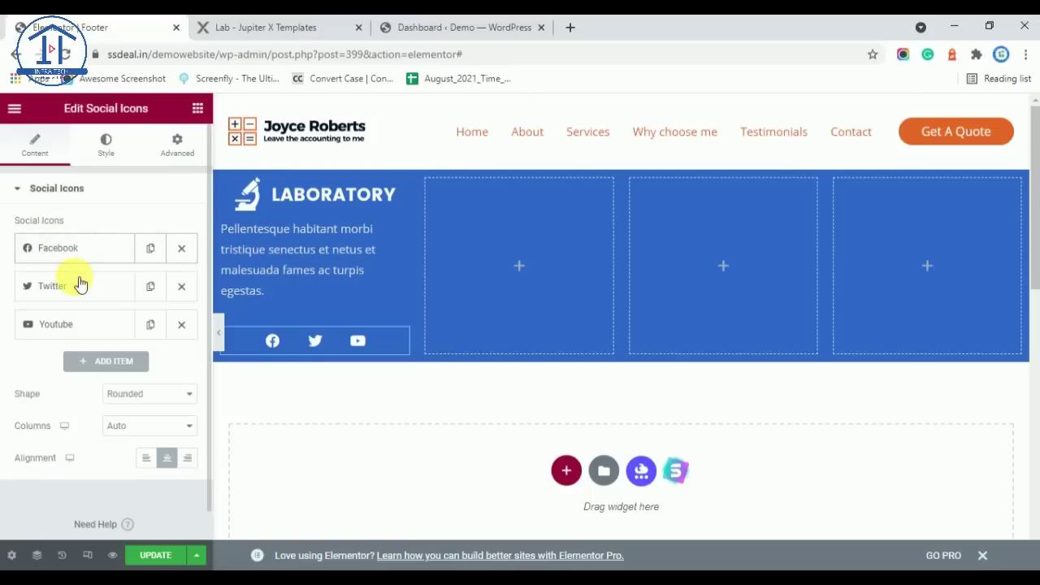
{"action": "left_click", "coordinate": [76, 286]}
{"action": "left_click", "coordinate": [89, 291]}
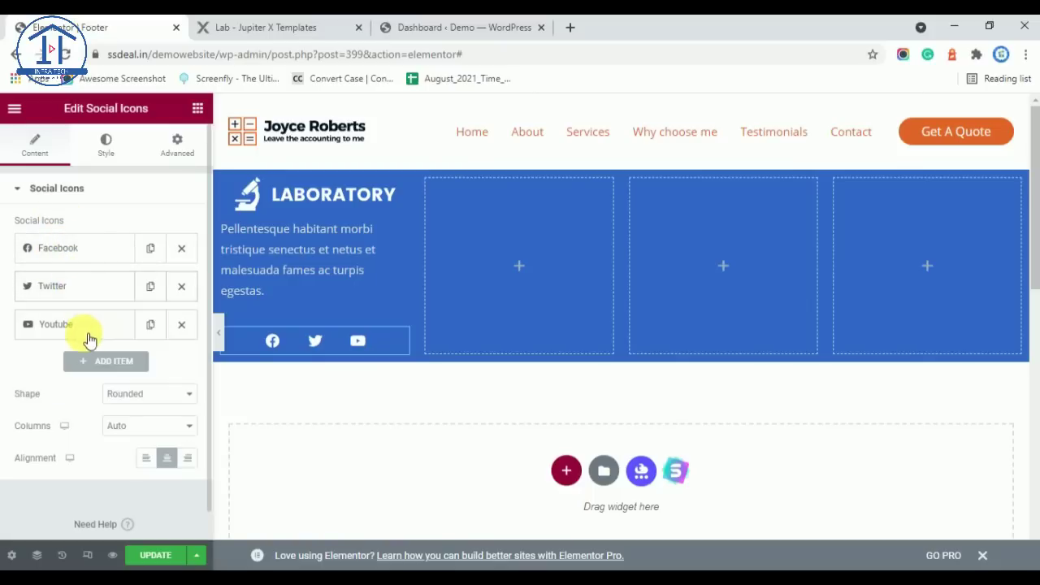
{"action": "left_click", "coordinate": [81, 325]}
{"action": "left_click", "coordinate": [70, 325]}
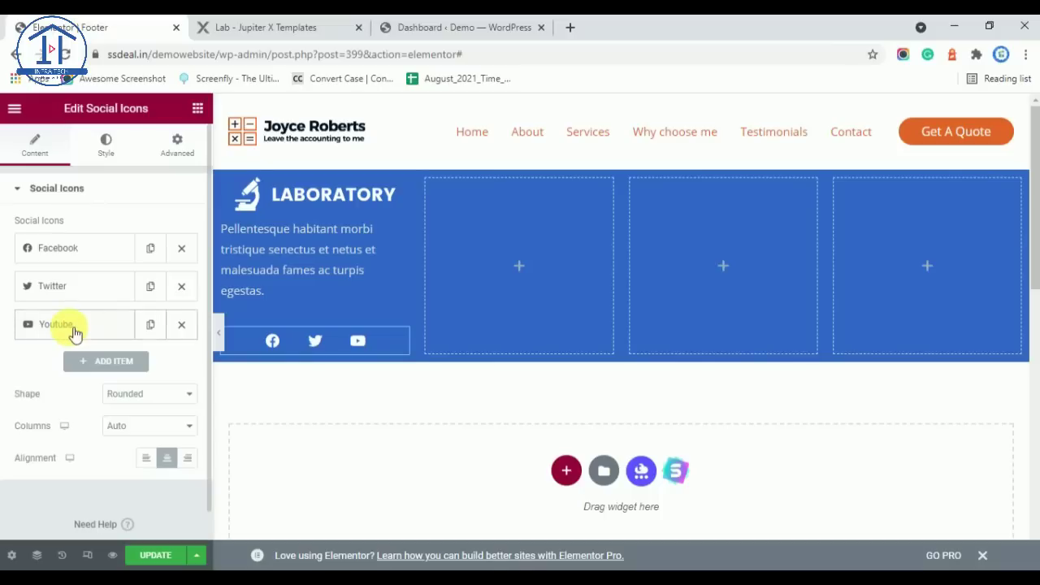
Step: Check the reference Lab template's footer and add a Heading widget to the second column of the blue footer section
{"action": "left_click", "coordinate": [289, 26]}
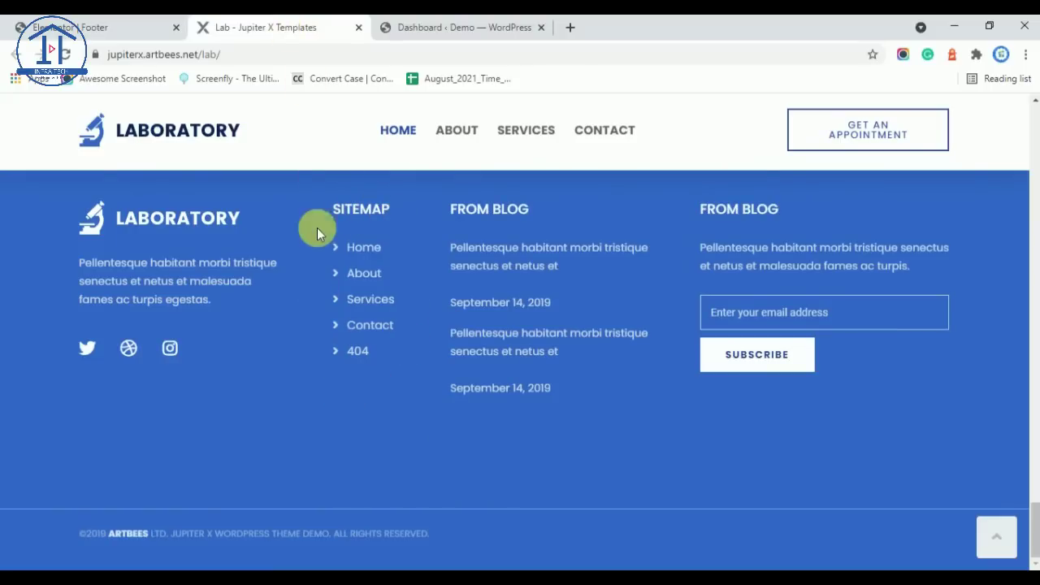
{"action": "left_click", "coordinate": [104, 25]}
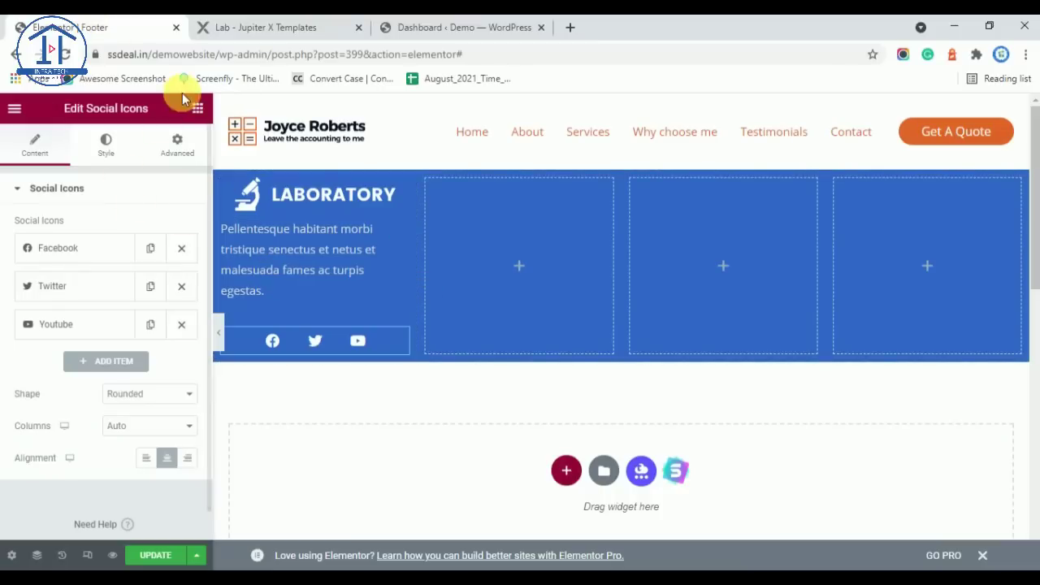
{"action": "left_click", "coordinate": [173, 151]}
{"action": "left_click", "coordinate": [198, 111]}
{"action": "left_click_drag", "start_coordinate": [164, 271], "coordinate": [510, 213]}
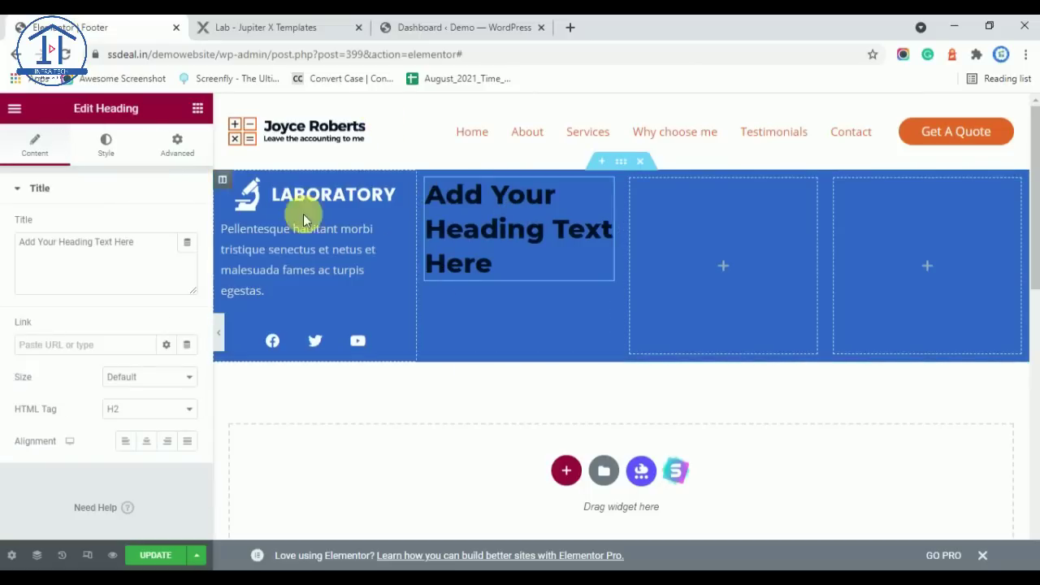
Step: Copy the SITEMAP heading text from the reference Lab template's footer and use it as the new heading's title
{"action": "left_click", "coordinate": [280, 27]}
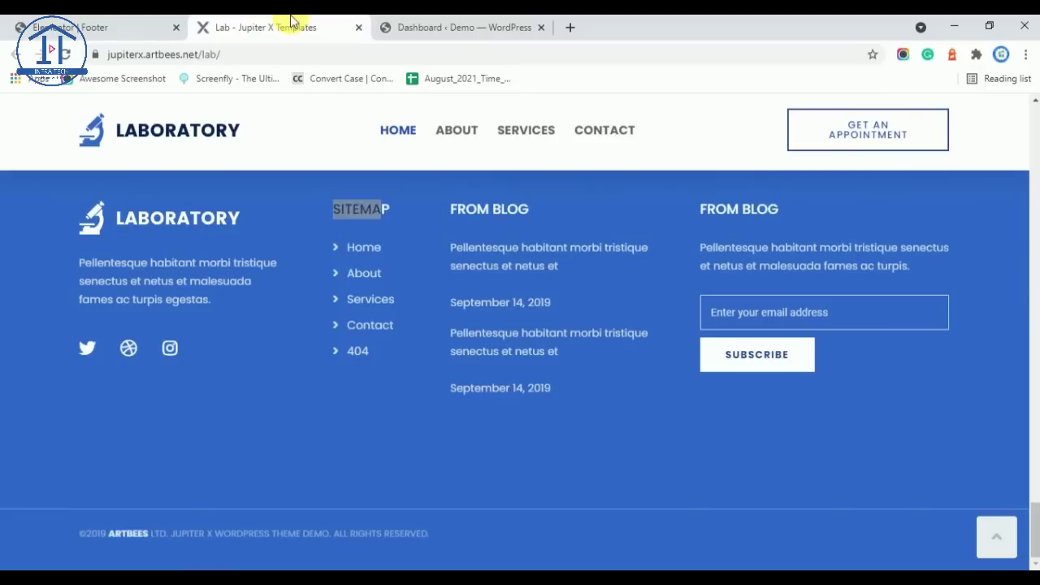
{"action": "left_click_drag", "start_coordinate": [316, 215], "coordinate": [394, 214]}
{"action": "key", "text": "ctrl+c"}
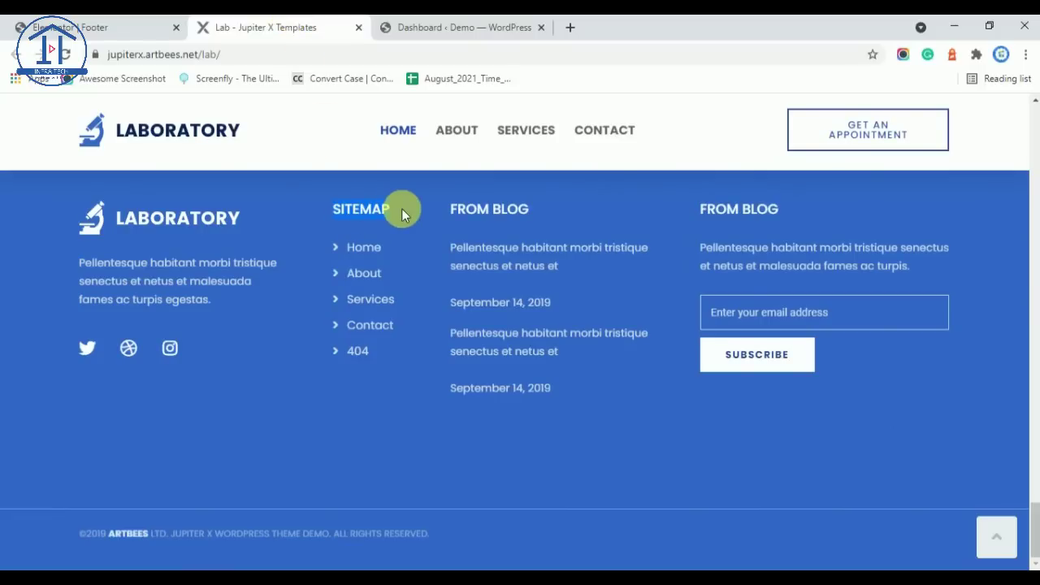
{"action": "left_click", "coordinate": [105, 27]}
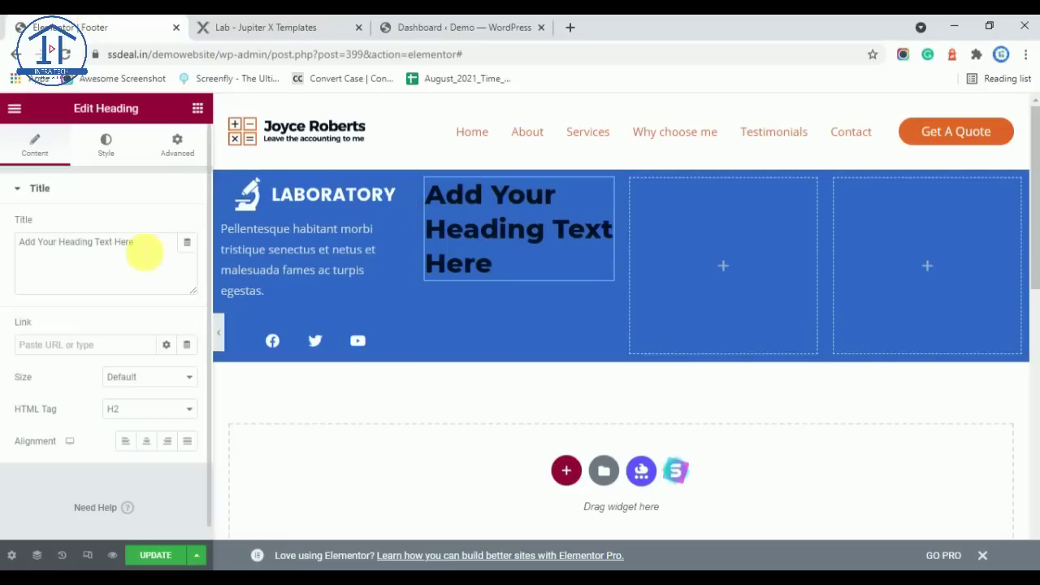
{"action": "left_click_drag", "start_coordinate": [137, 242], "coordinate": [24, 247]}
{"action": "key", "text": "ctrl+v"}
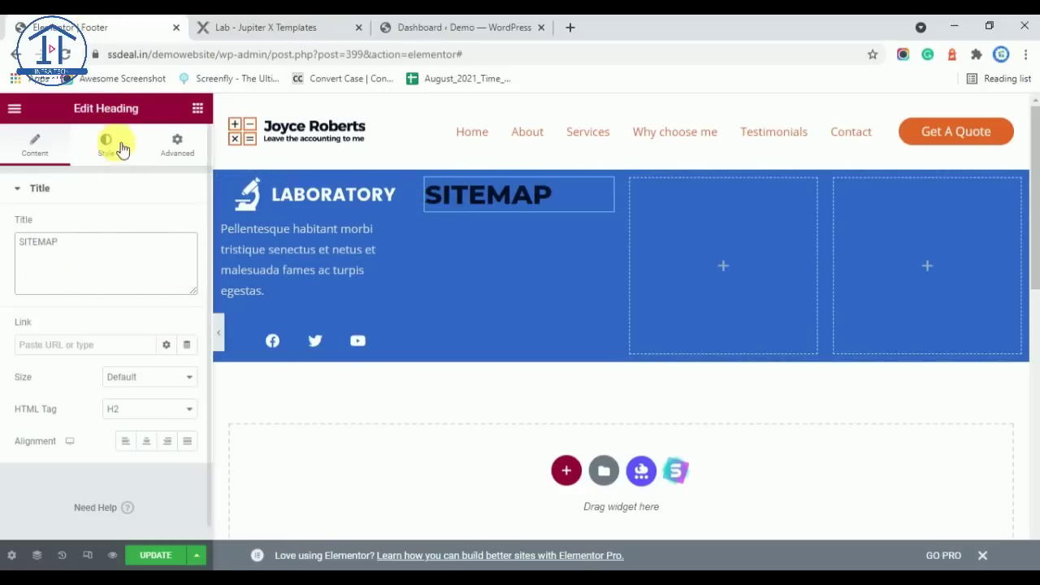
Step: Compare with the reference footer and set the SITEMAP heading's text color to white
{"action": "left_click", "coordinate": [307, 22]}
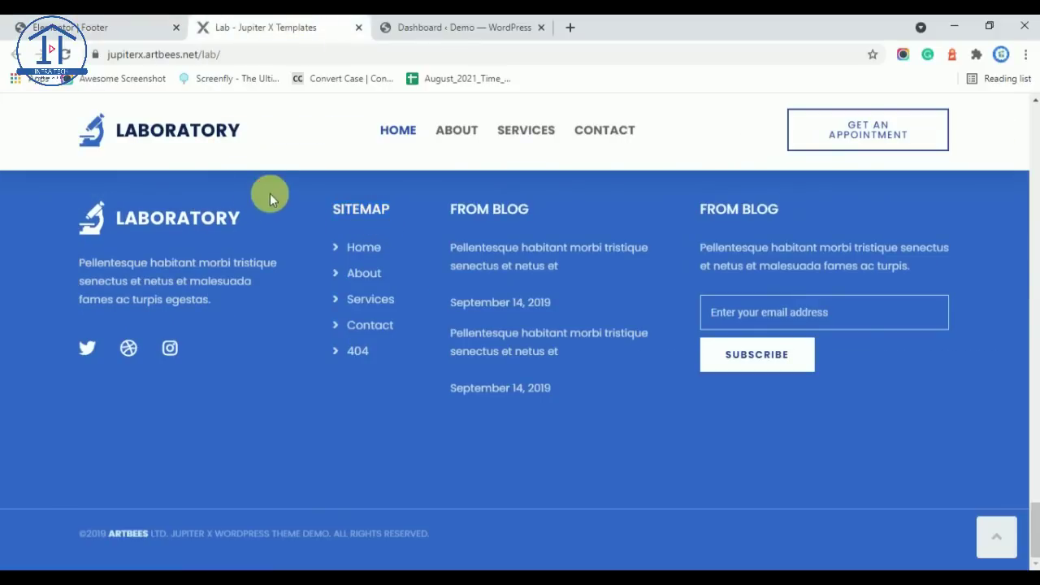
{"action": "left_click", "coordinate": [105, 27]}
{"action": "left_click", "coordinate": [106, 151]}
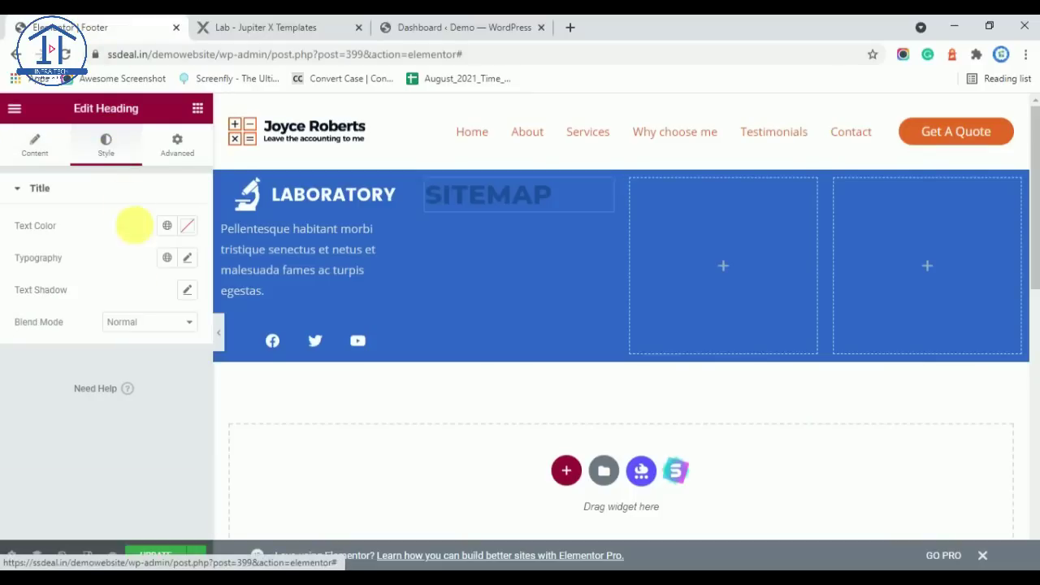
{"action": "left_click", "coordinate": [188, 227]}
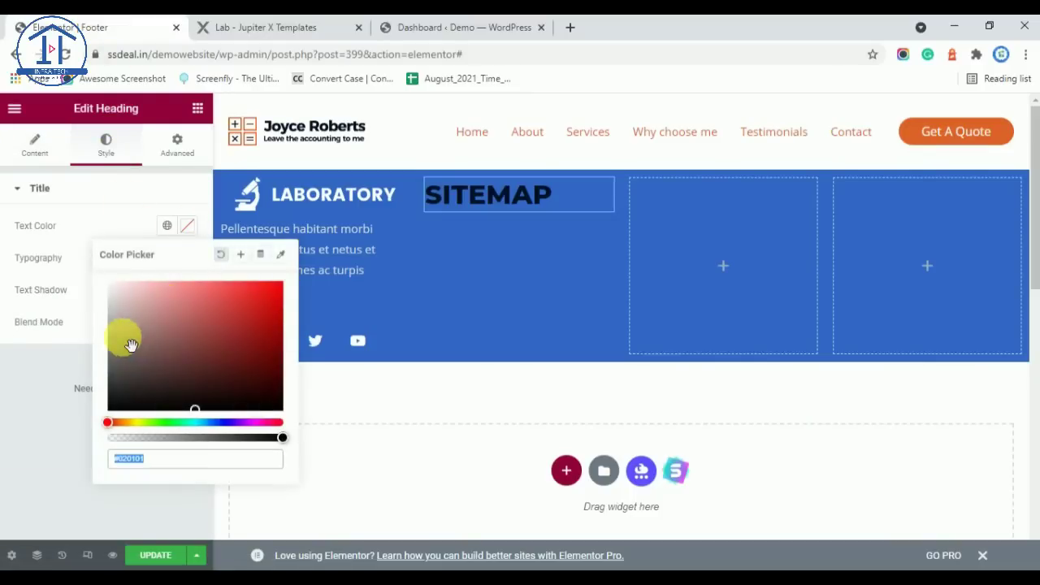
{"action": "left_click_drag", "start_coordinate": [116, 290], "coordinate": [101, 272]}
{"action": "left_click", "coordinate": [84, 233]}
Step: Set the SITEMAP heading's typography size to 20 px
{"action": "left_click", "coordinate": [187, 257]}
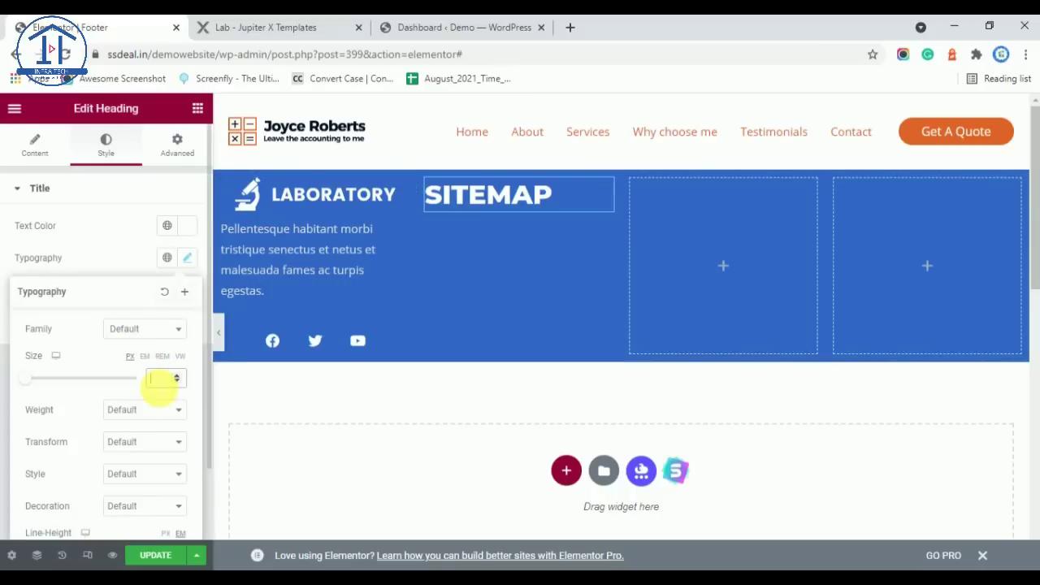
{"action": "left_click", "coordinate": [159, 382]}
{"action": "type", "text": "20"}
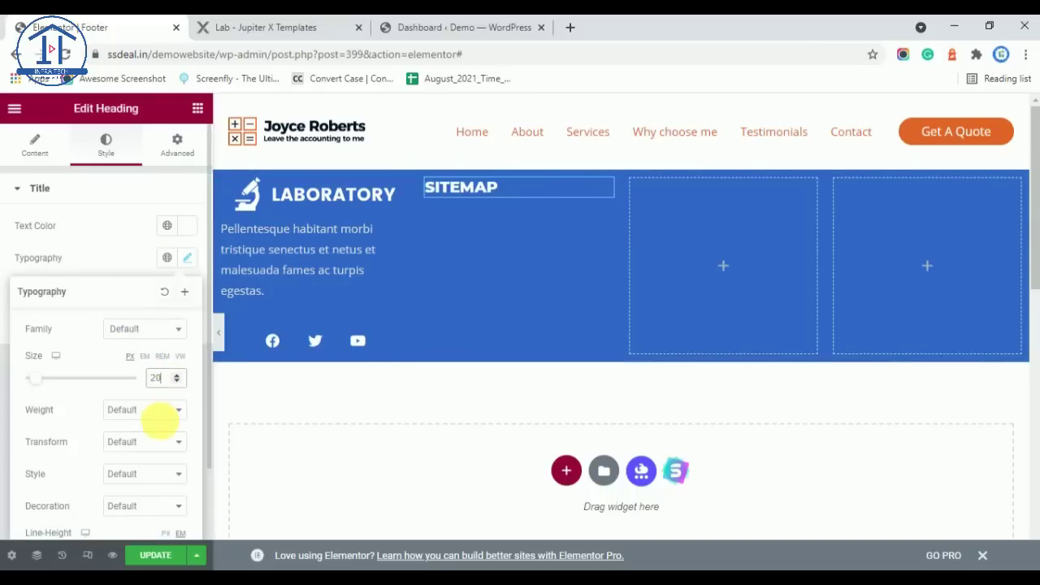
Step: Try font weights 300 and 100 on the SITEMAP heading and return the weight to Default
{"action": "left_click", "coordinate": [151, 418]}
{"action": "left_click", "coordinate": [180, 162]}
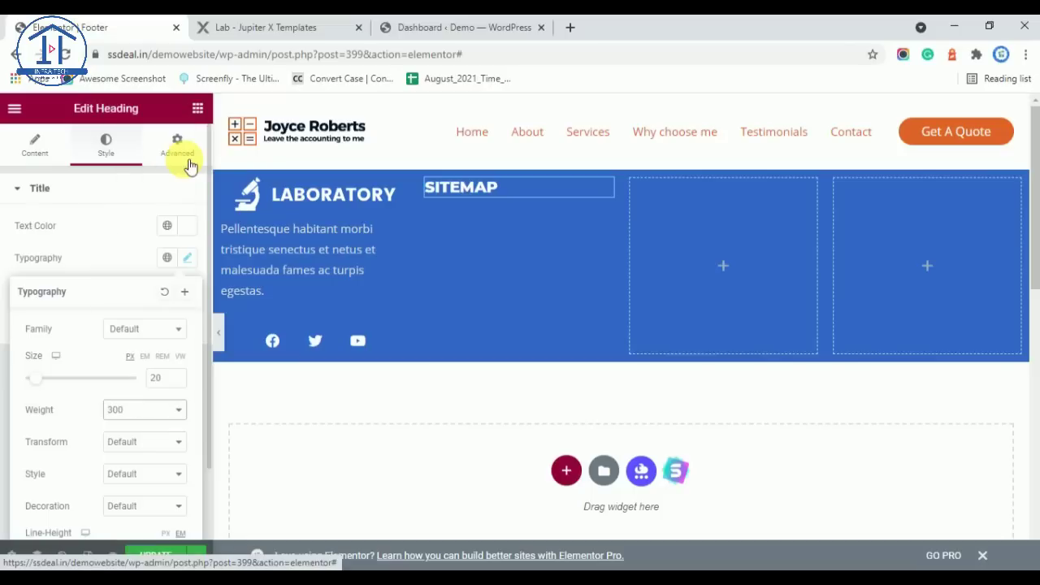
{"action": "left_click", "coordinate": [132, 411]}
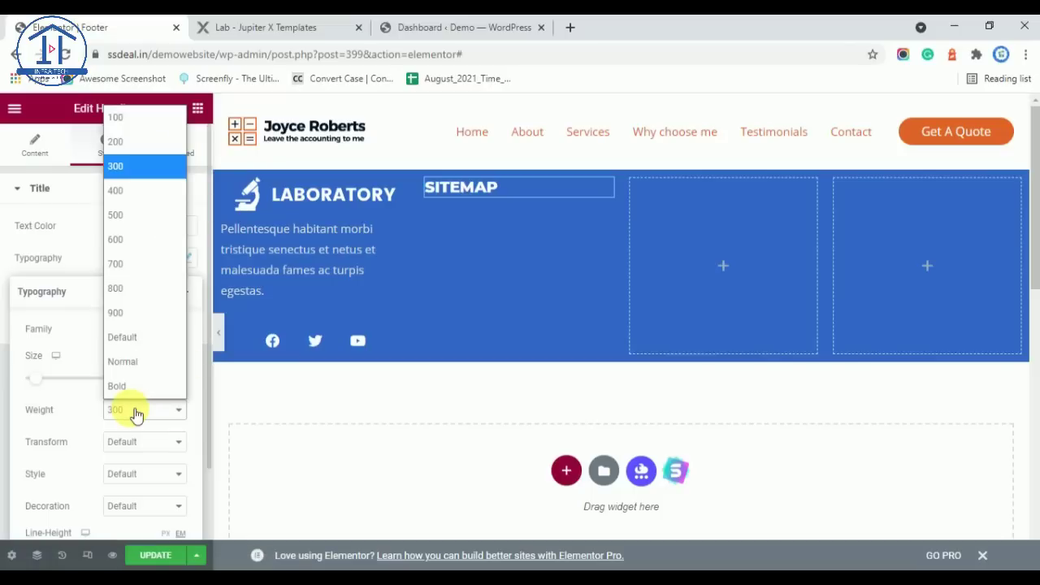
{"action": "left_click", "coordinate": [147, 117]}
{"action": "left_click", "coordinate": [155, 411]}
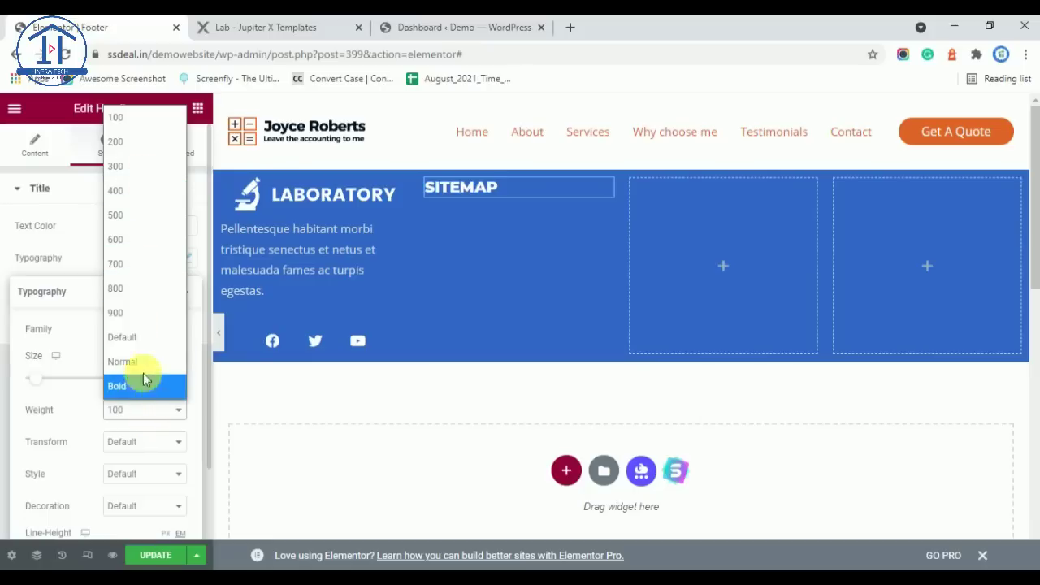
{"action": "left_click", "coordinate": [145, 337]}
Step: Try Tahoma on the SITEMAP heading and settle on Helvetica as its font family
{"action": "left_click", "coordinate": [138, 330]}
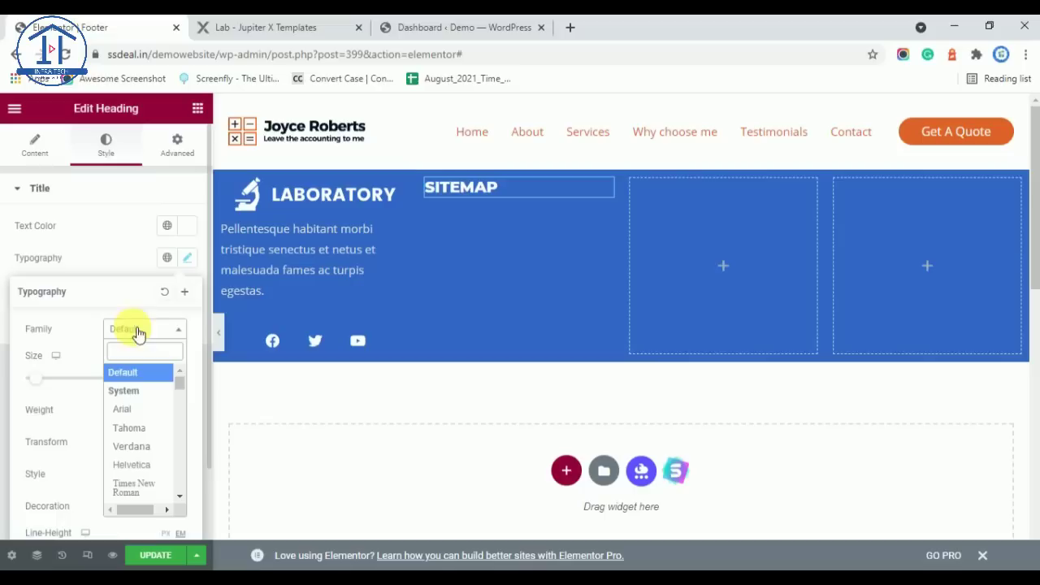
{"action": "left_click", "coordinate": [139, 428]}
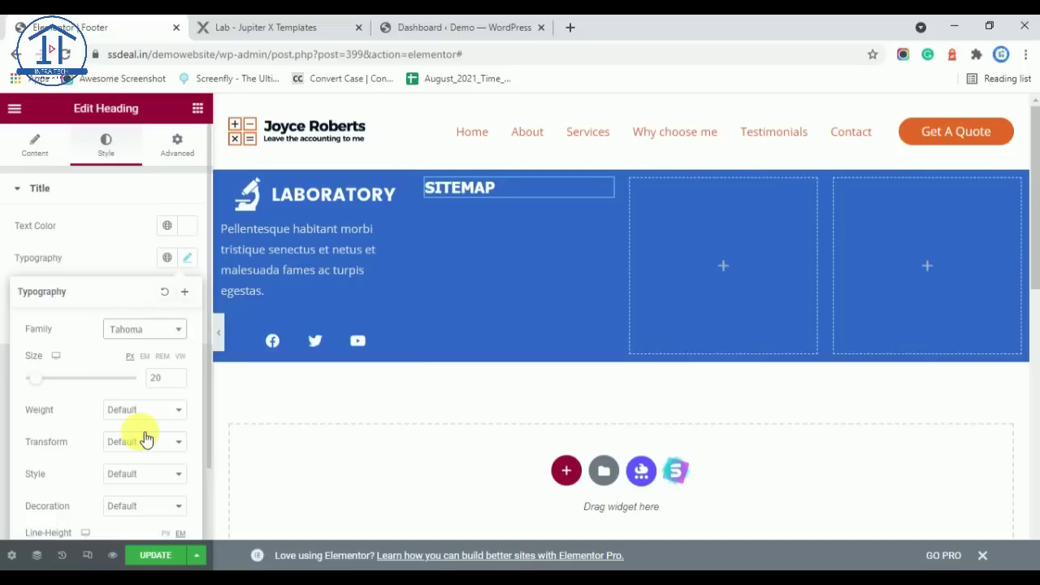
{"action": "left_click", "coordinate": [152, 338]}
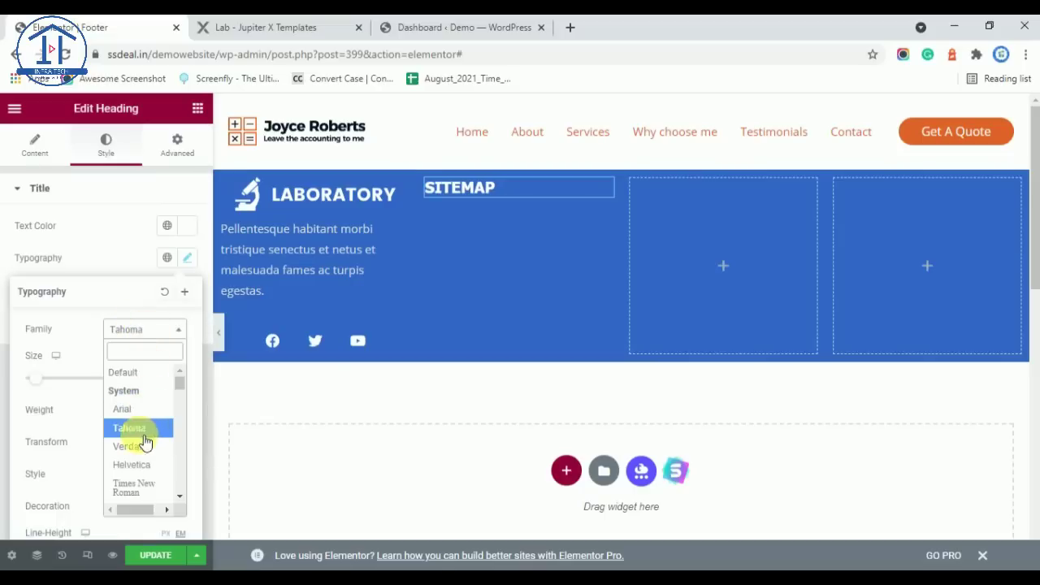
{"action": "left_click", "coordinate": [142, 464]}
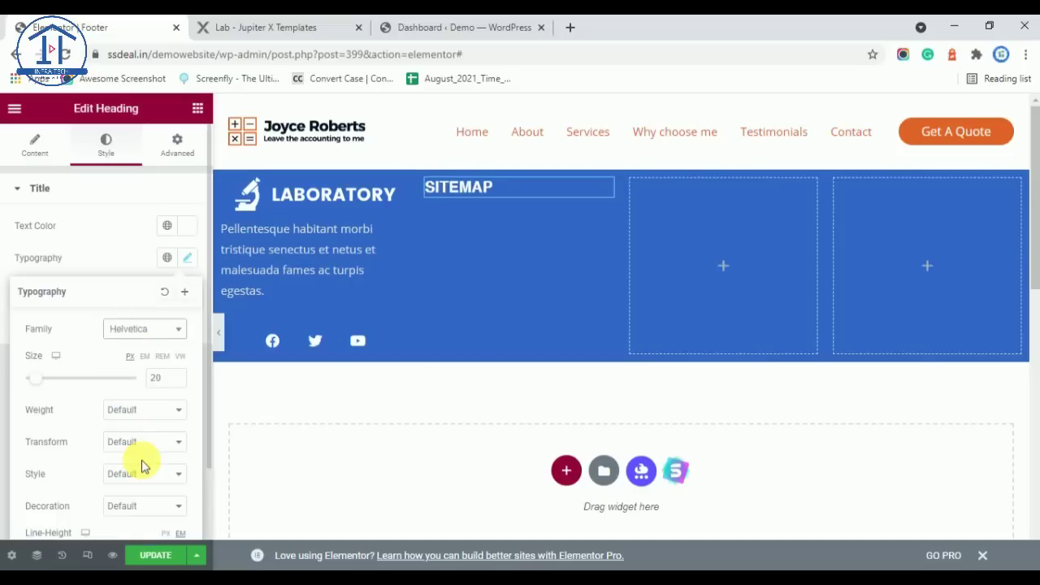
{"action": "left_click", "coordinate": [113, 256]}
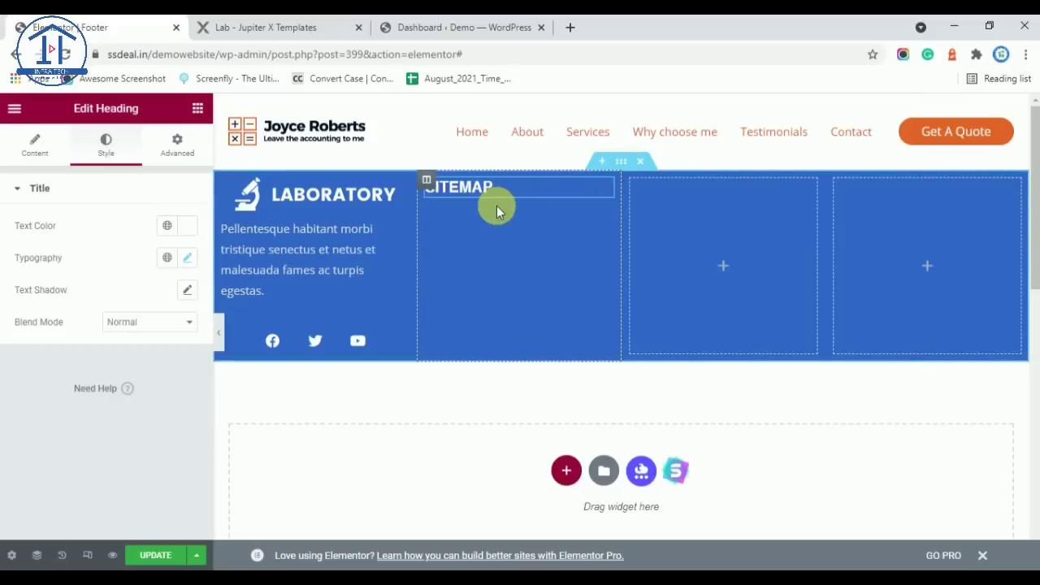
Step: Check the reference footer's link list, add a Simple Menu widget below the SITEMAP heading and set its layout to Vertical
{"action": "left_click", "coordinate": [272, 23]}
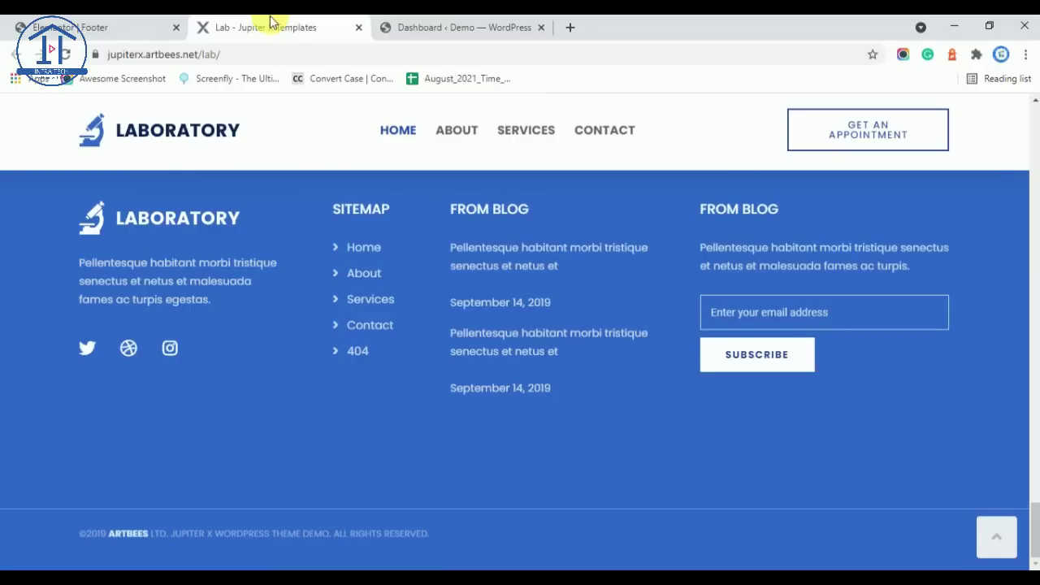
{"action": "left_click", "coordinate": [91, 24]}
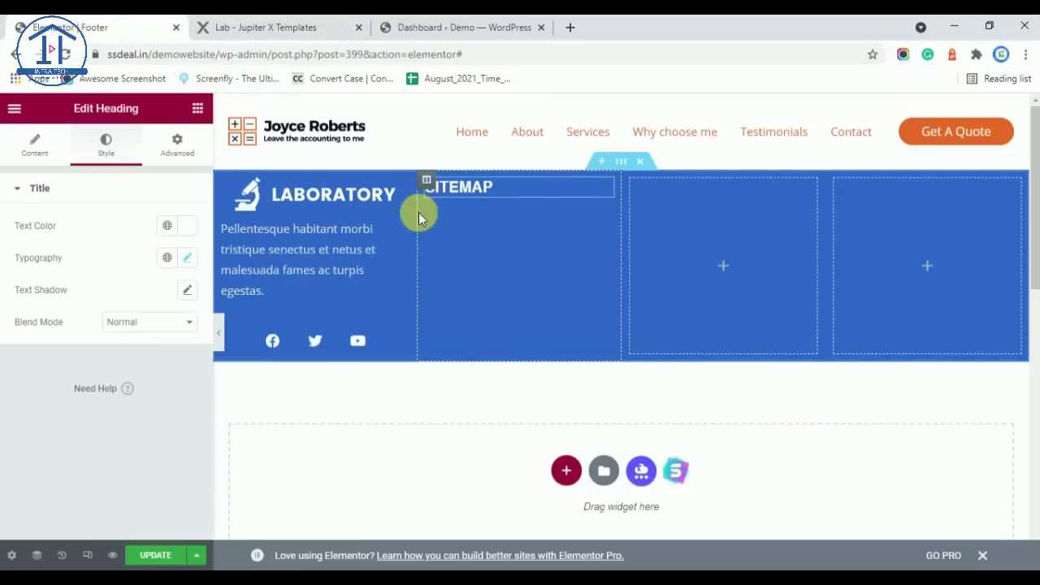
{"action": "left_click", "coordinate": [262, 24]}
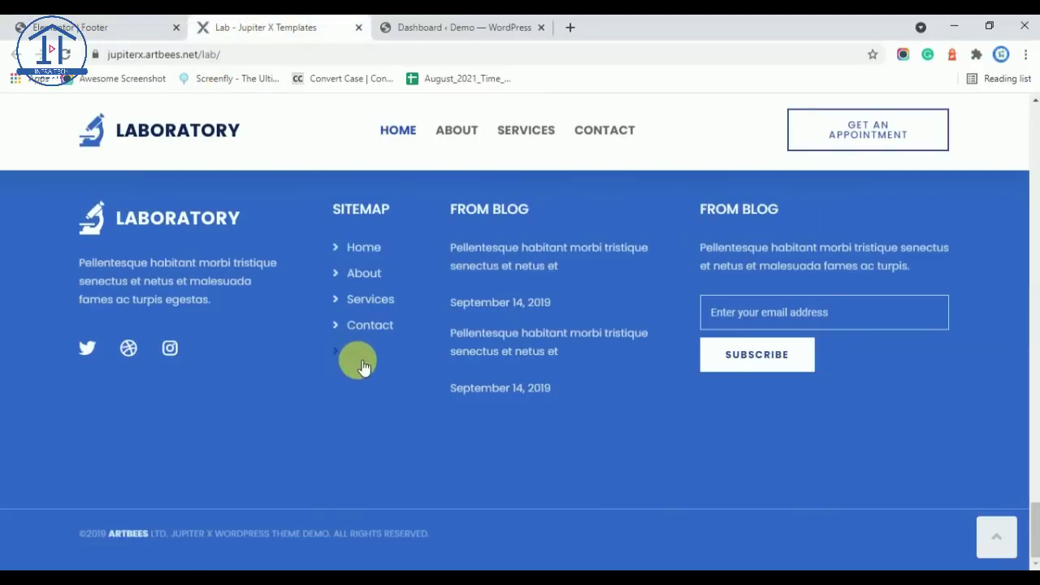
{"action": "left_click", "coordinate": [96, 28]}
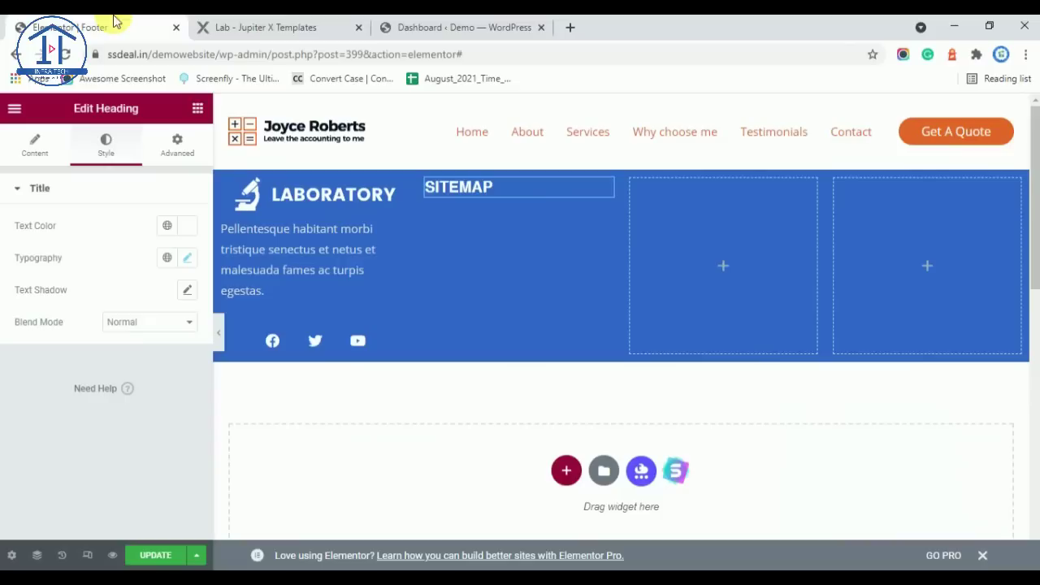
{"action": "left_click", "coordinate": [196, 109]}
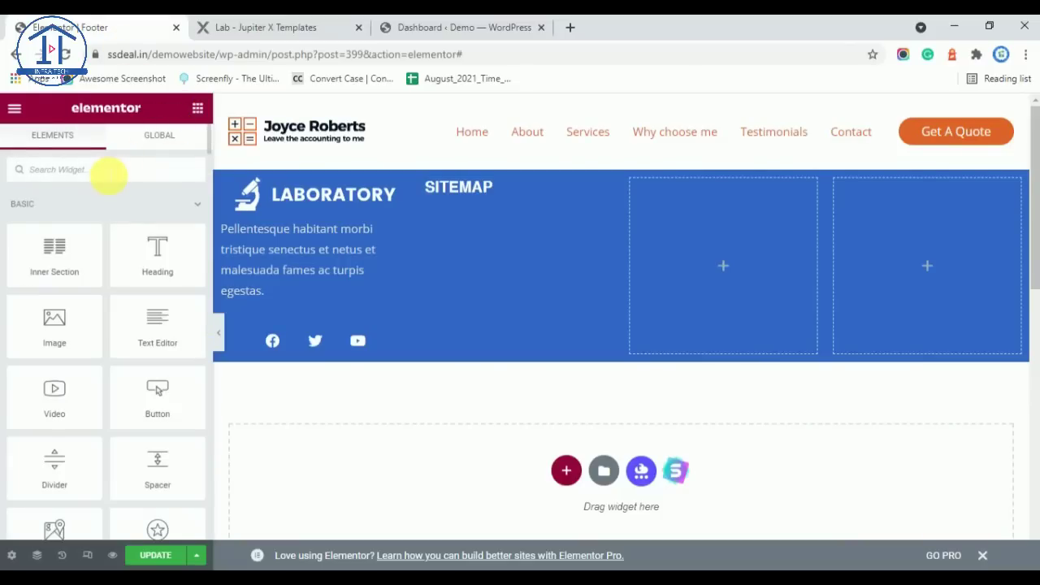
{"action": "type", "text": "menu"}
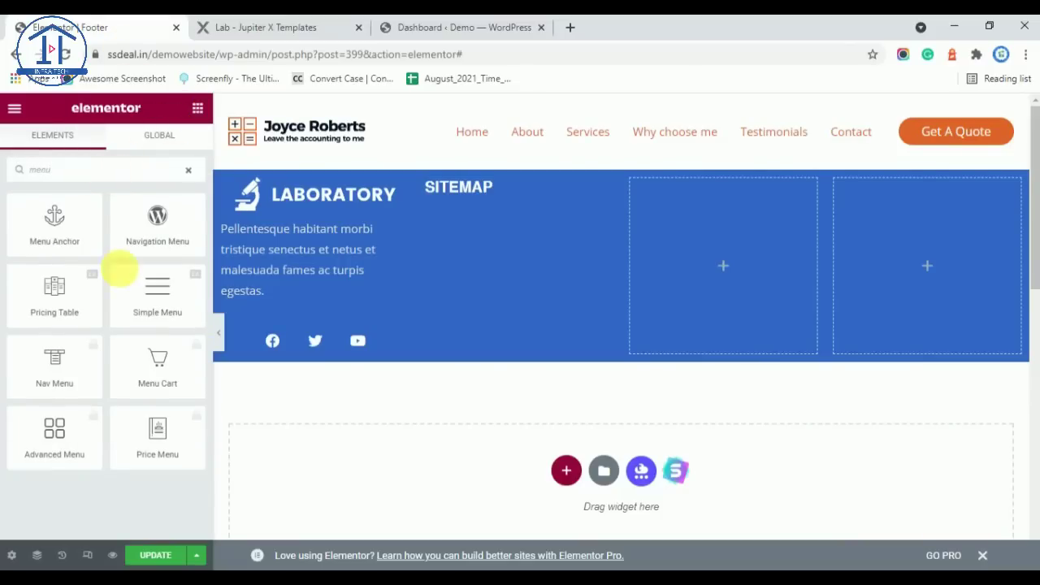
{"action": "left_click_drag", "start_coordinate": [179, 323], "coordinate": [486, 195]}
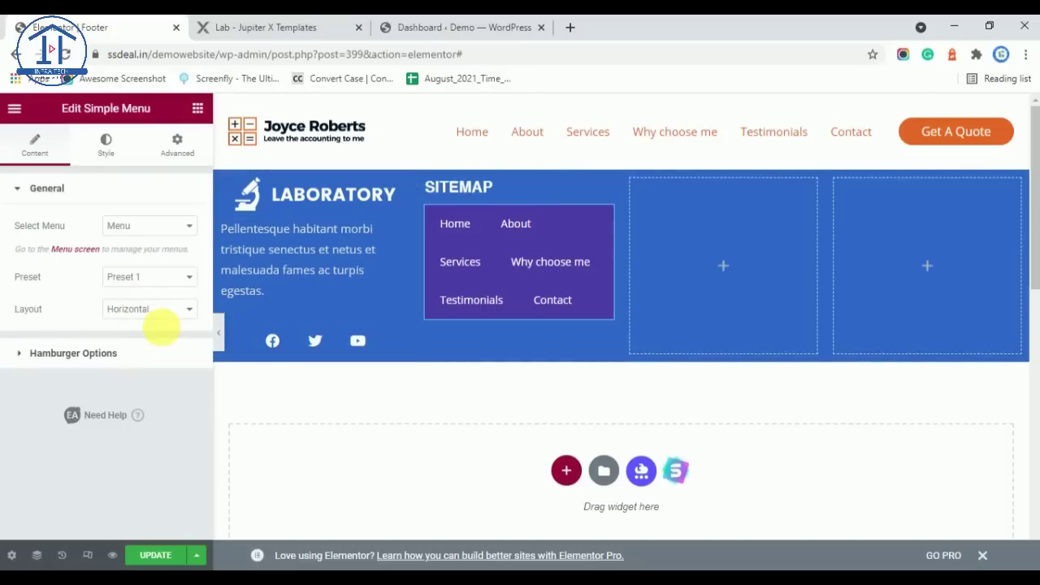
{"action": "left_click", "coordinate": [139, 309]}
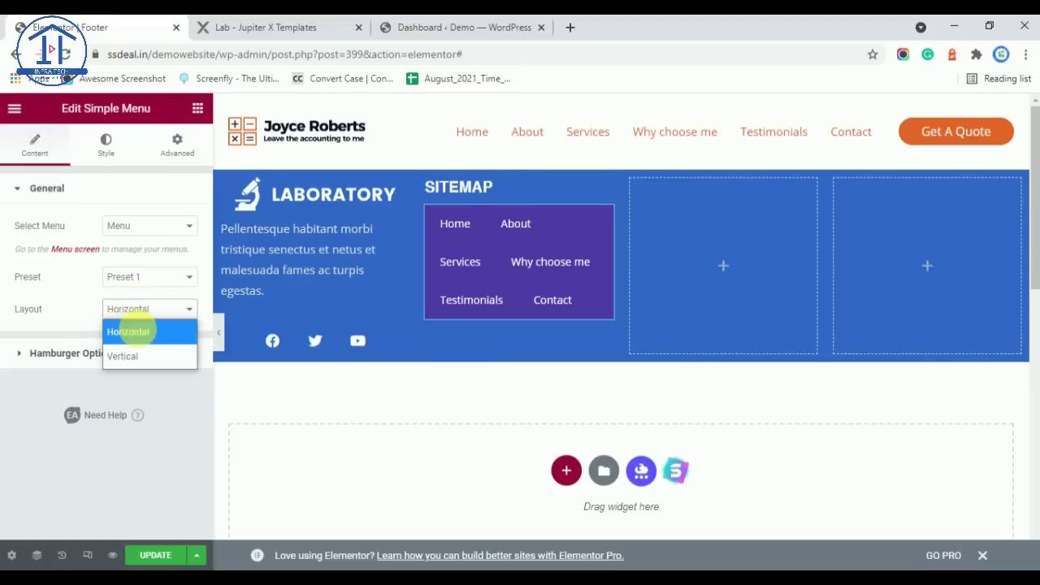
{"action": "left_click", "coordinate": [133, 351]}
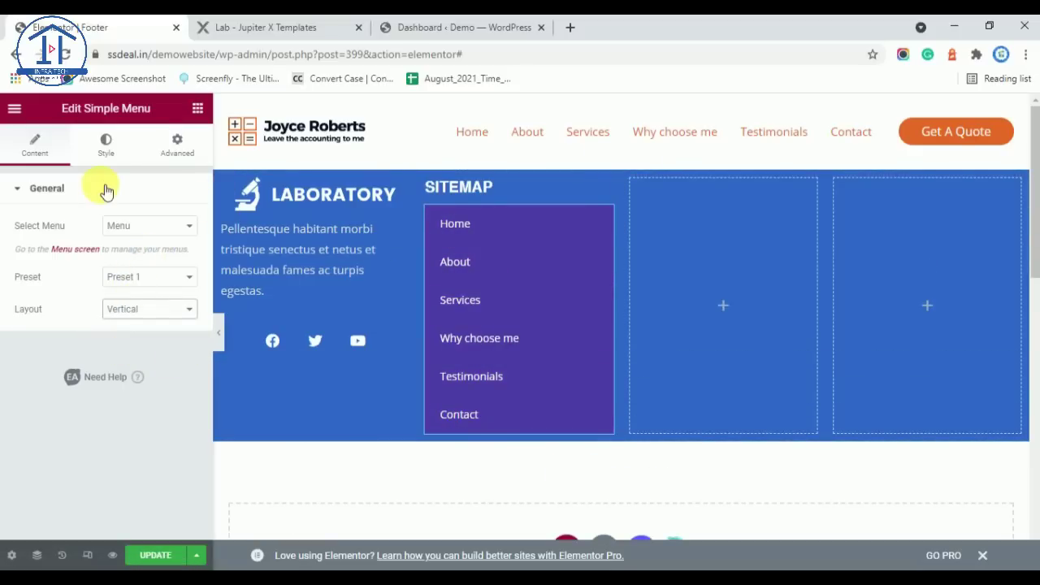
Step: Make the Simple Menu's main background color fully transparent so the blue footer shows through
{"action": "left_click", "coordinate": [108, 147]}
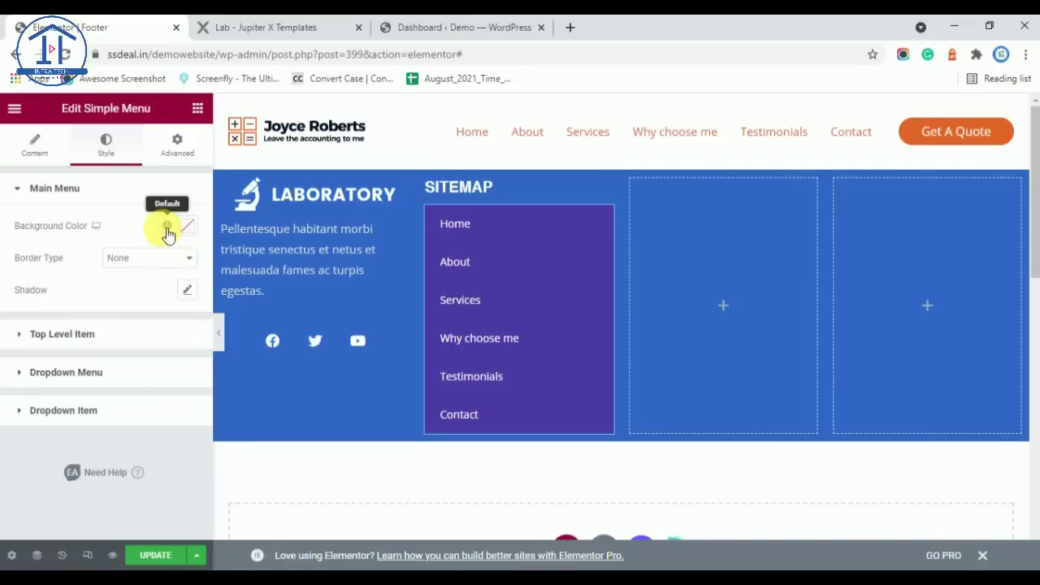
{"action": "left_click", "coordinate": [166, 228]}
{"action": "left_click", "coordinate": [189, 227]}
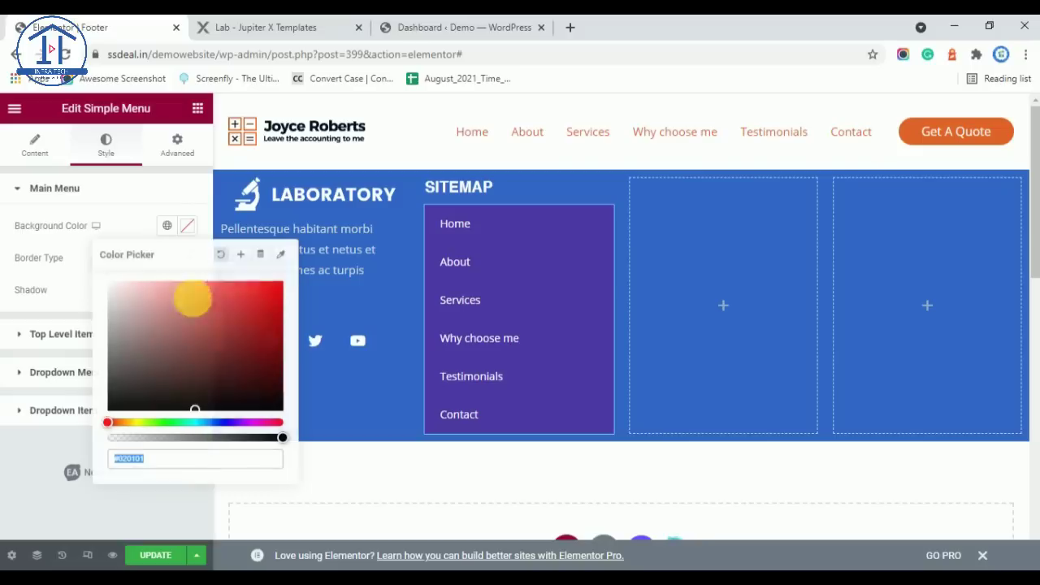
{"action": "left_click_drag", "start_coordinate": [286, 440], "coordinate": [90, 439]}
{"action": "left_click", "coordinate": [112, 210]}
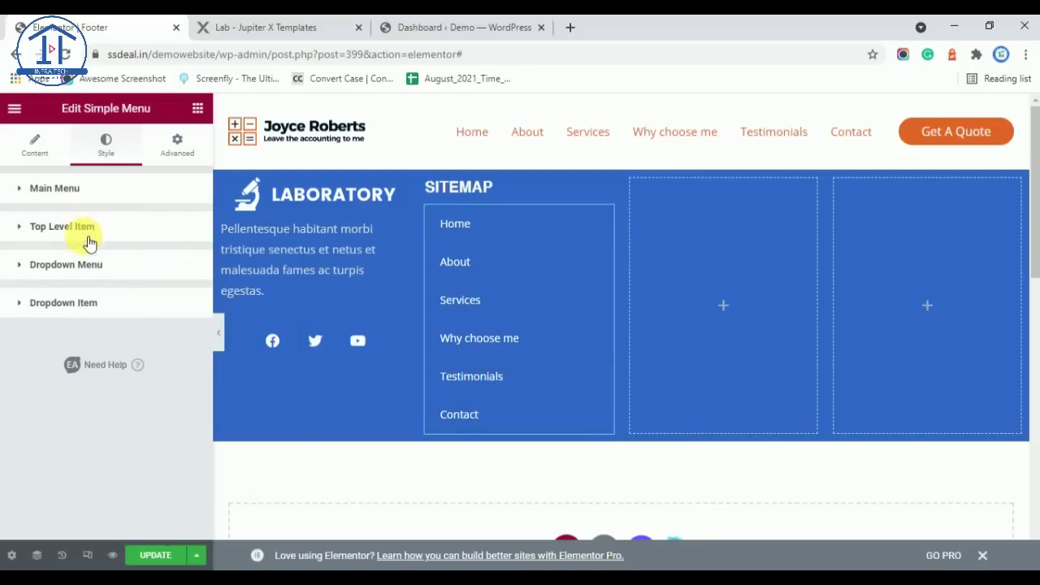
Step: Make the hover background color of the Simple Menu's top-level items fully transparent (#02010100) and check the reference footer
{"action": "left_click", "coordinate": [88, 230]}
{"action": "left_click", "coordinate": [146, 418]}
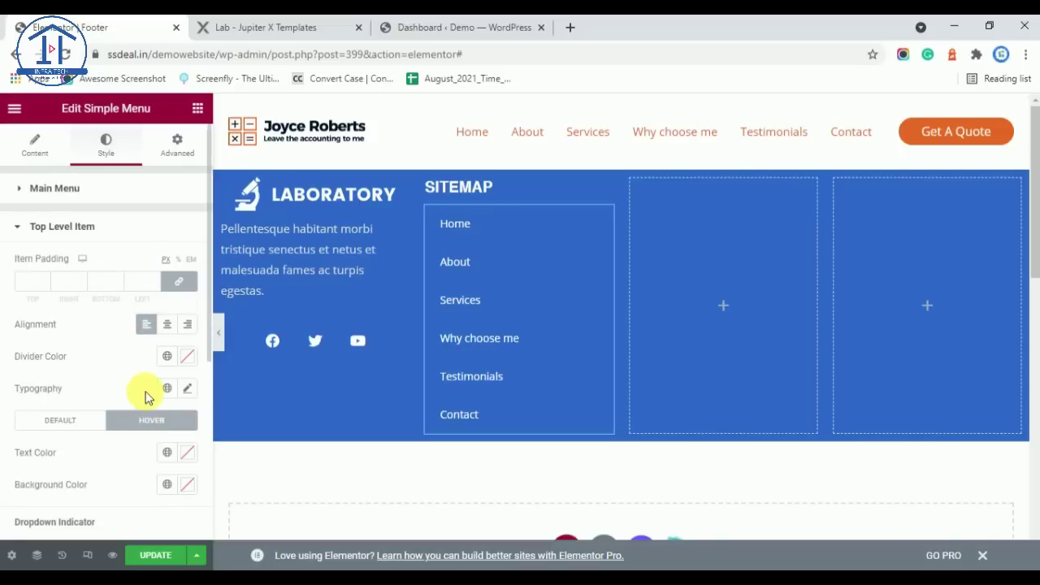
{"action": "scroll", "coordinate": [145, 396], "scroll_direction": "down", "scroll_amount": 4}
{"action": "scroll", "coordinate": [121, 268], "scroll_direction": "up", "scroll_amount": 2}
{"action": "scroll", "coordinate": [120, 268], "scroll_direction": "up", "scroll_amount": 3}
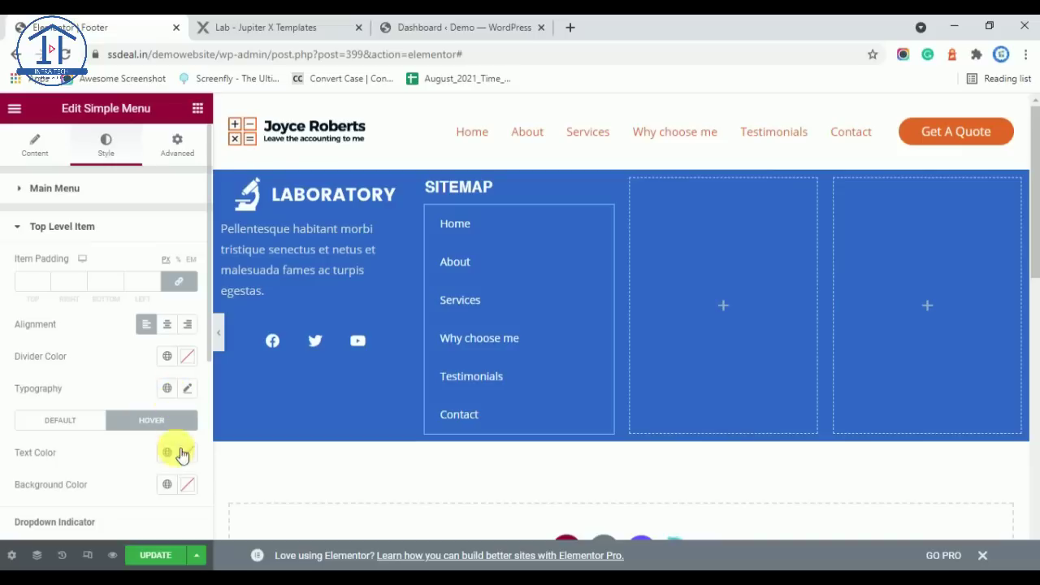
{"action": "left_click", "coordinate": [190, 487]}
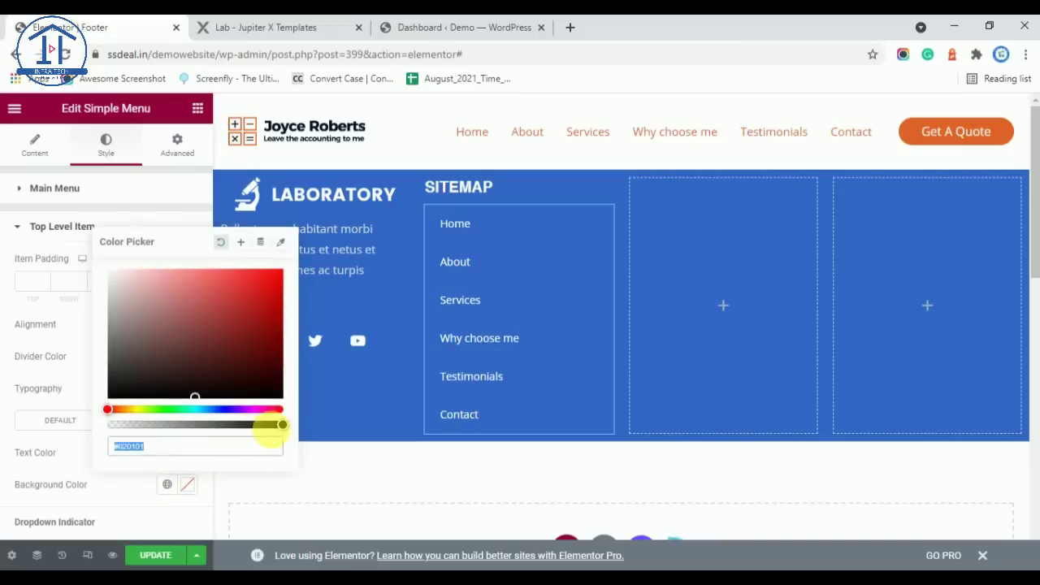
{"action": "left_click_drag", "start_coordinate": [289, 435], "coordinate": [84, 417]}
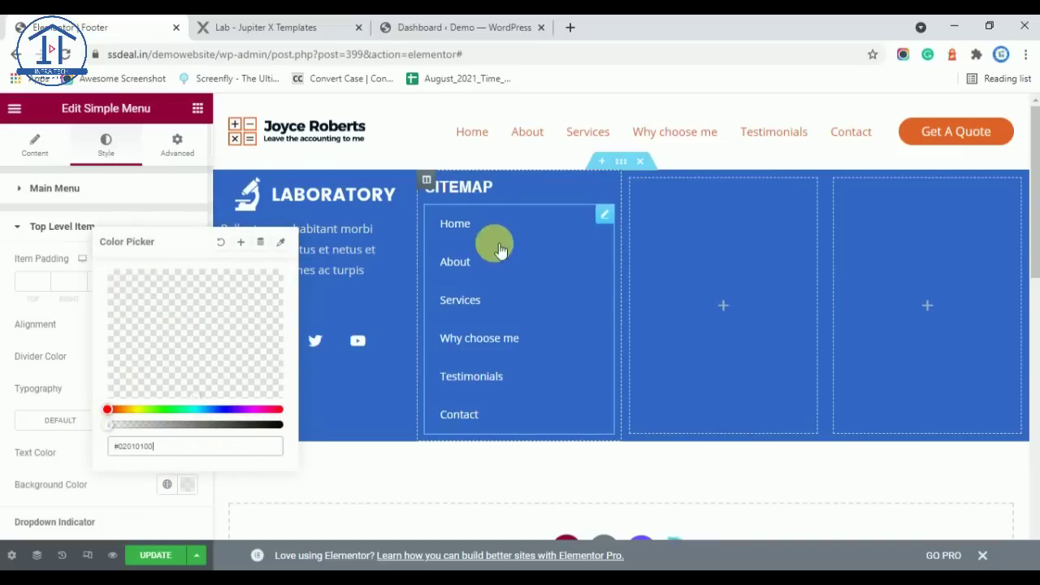
{"action": "left_click", "coordinate": [274, 25]}
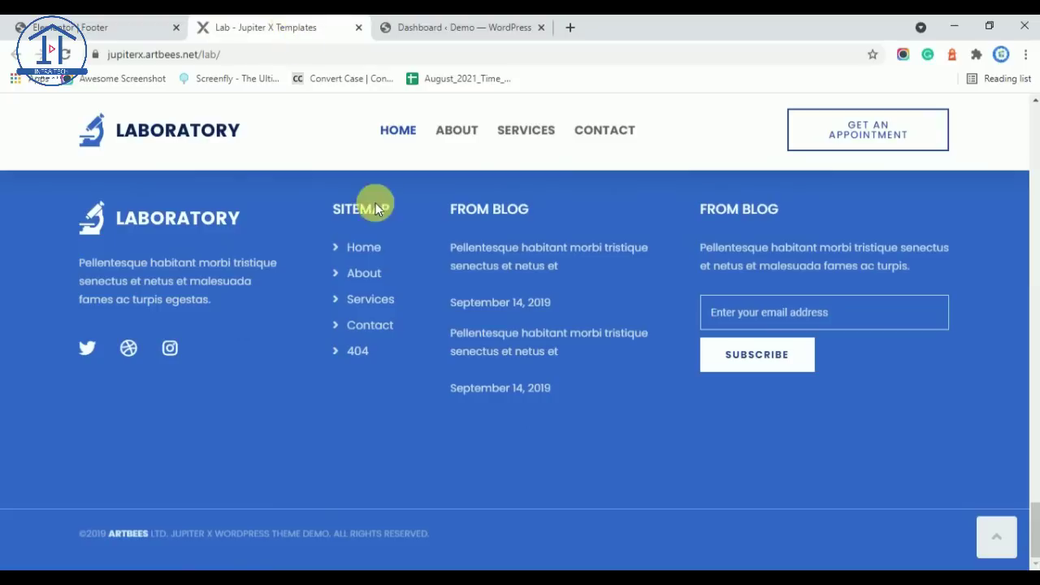
{"action": "left_click", "coordinate": [90, 27]}
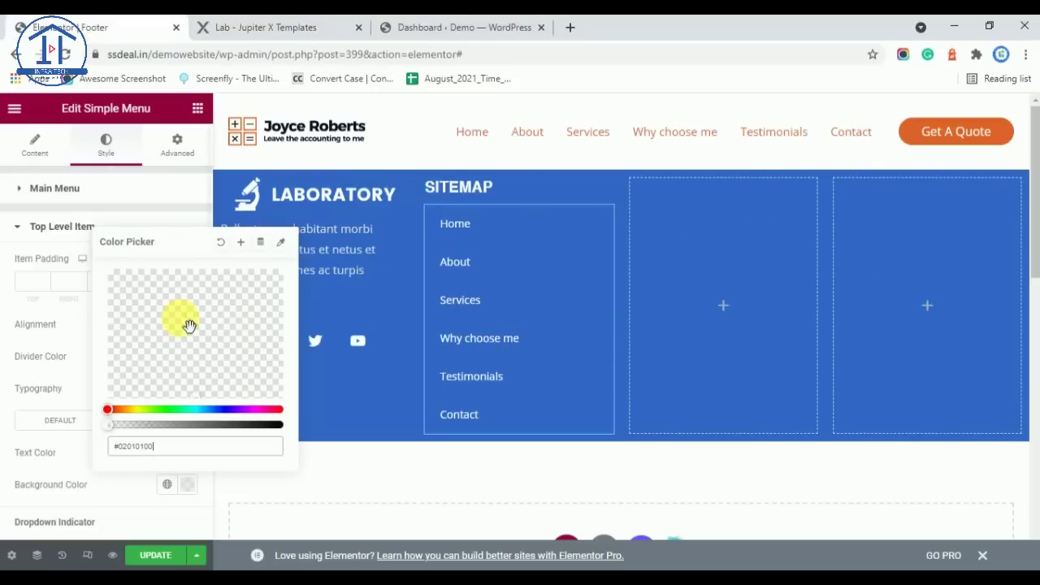
{"action": "left_click", "coordinate": [69, 385]}
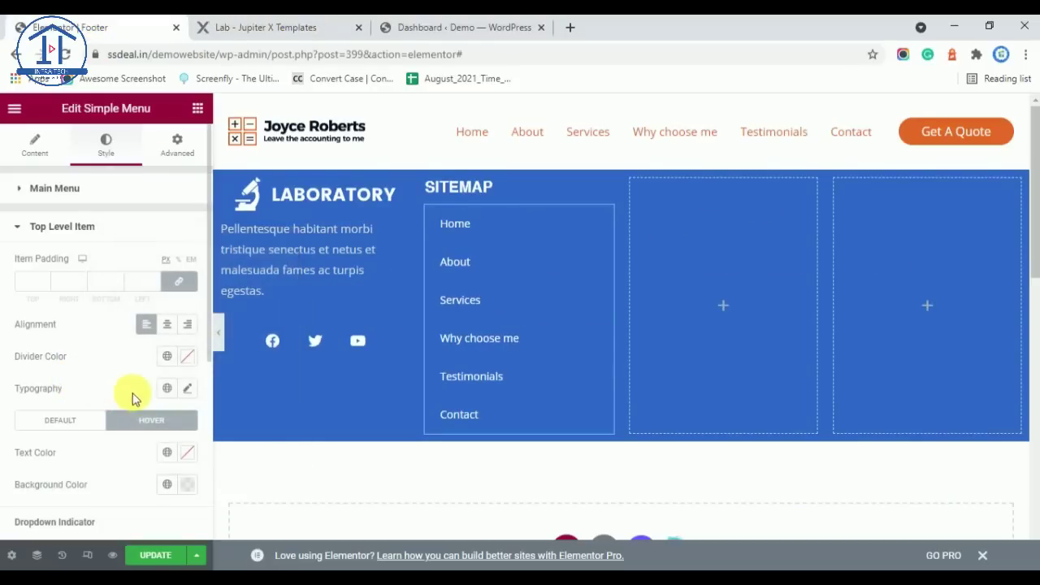
Step: Set the top-level items' hover text color to the global Main Color and compare the menu with the reference footer
{"action": "left_click", "coordinate": [170, 456]}
{"action": "scroll", "coordinate": [127, 286], "scroll_direction": "down", "scroll_amount": 5}
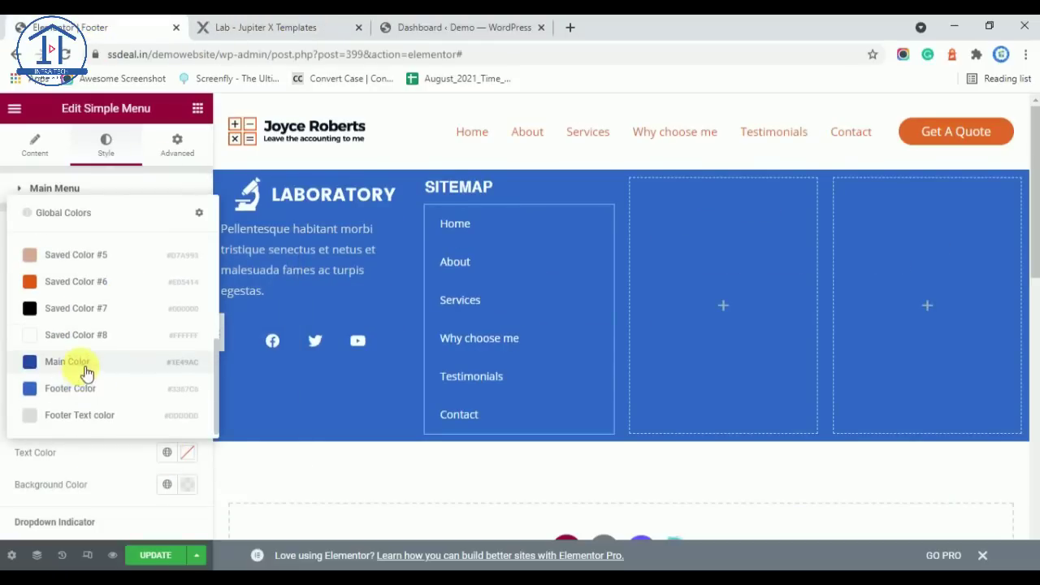
{"action": "left_click", "coordinate": [87, 372]}
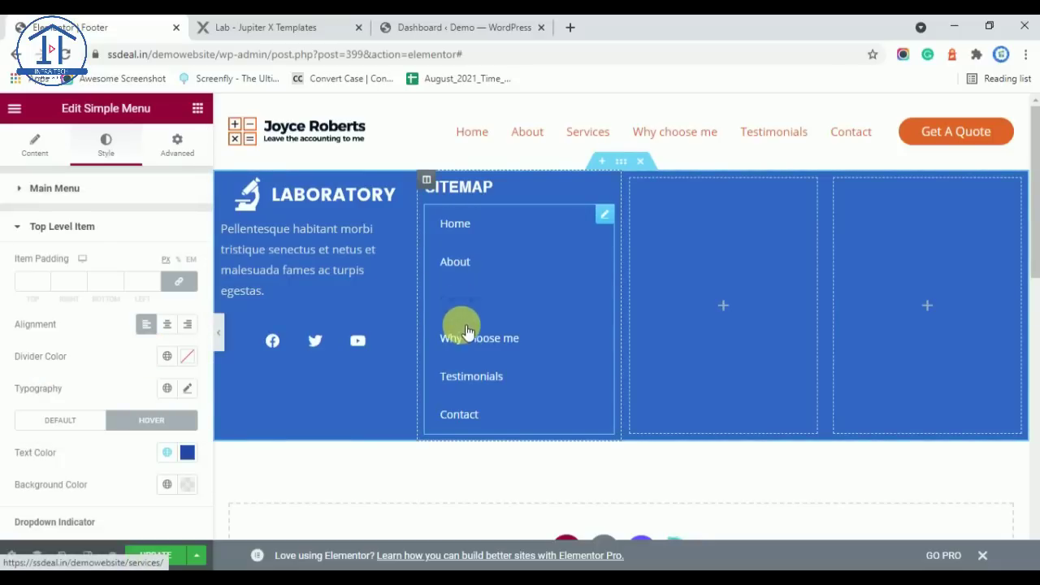
{"action": "left_click", "coordinate": [268, 26]}
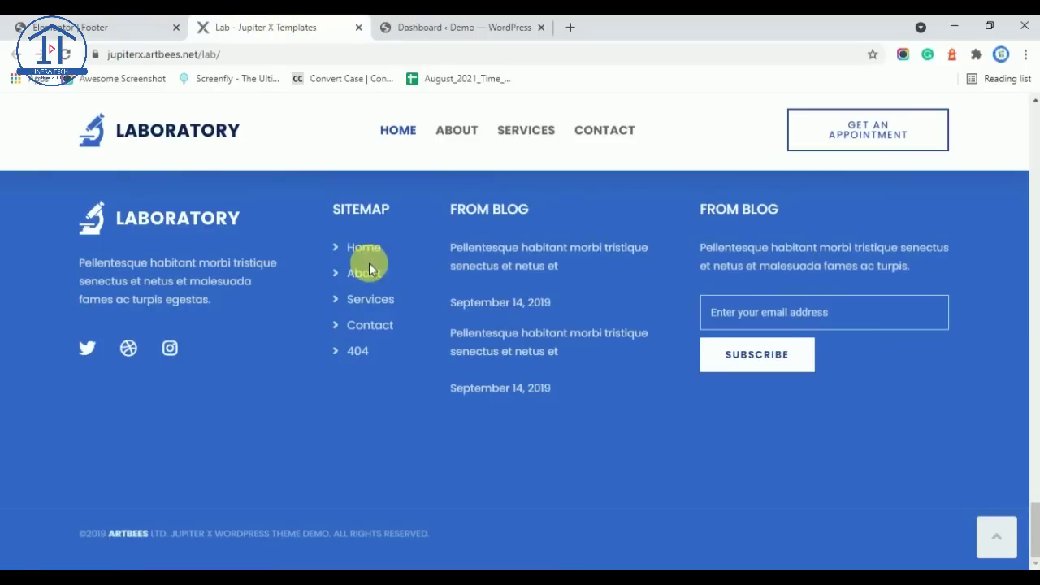
{"action": "left_click", "coordinate": [139, 27]}
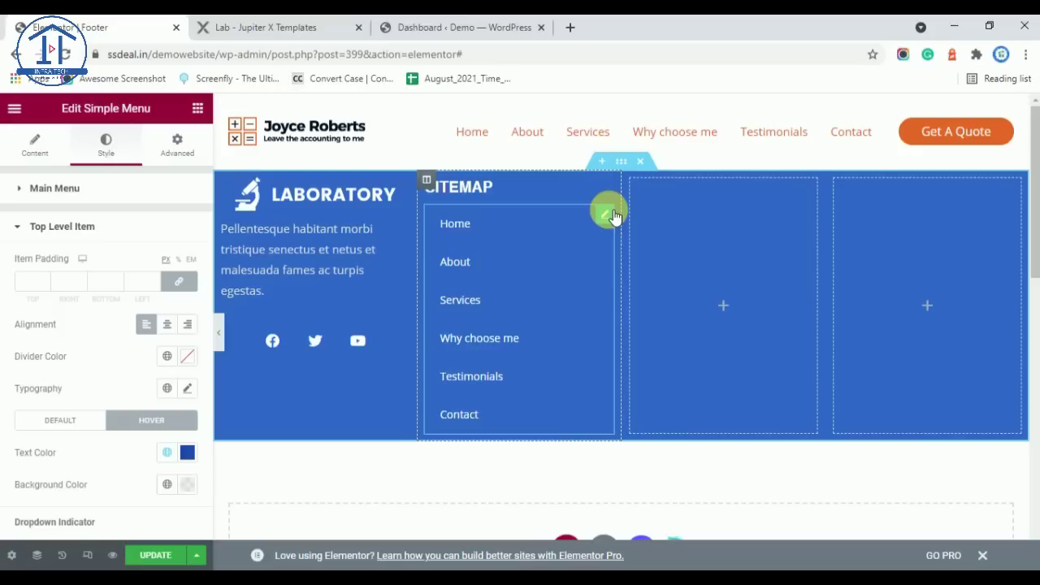
Step: Set the default text color of the Simple Menu's top-level items to the global Footer Text color
{"action": "left_click", "coordinate": [70, 227]}
{"action": "left_click", "coordinate": [51, 191]}
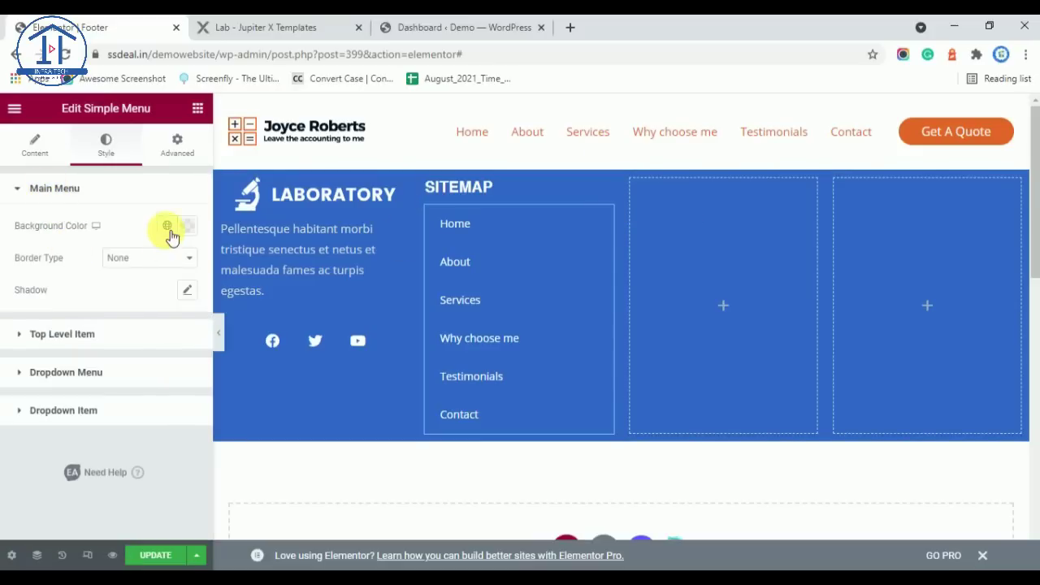
{"action": "left_click", "coordinate": [64, 336]}
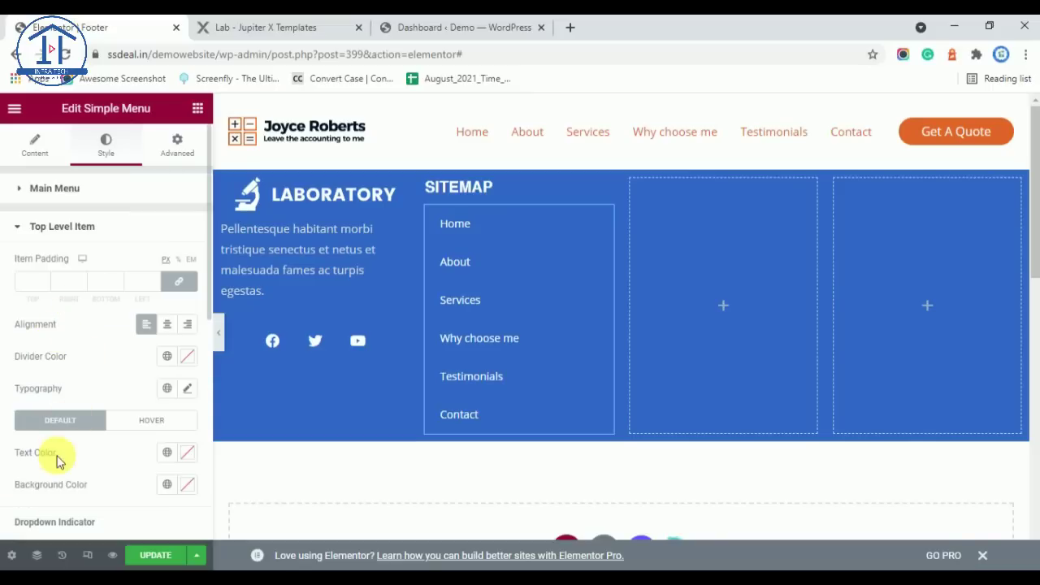
{"action": "scroll", "coordinate": [142, 379], "scroll_direction": "down", "scroll_amount": 2}
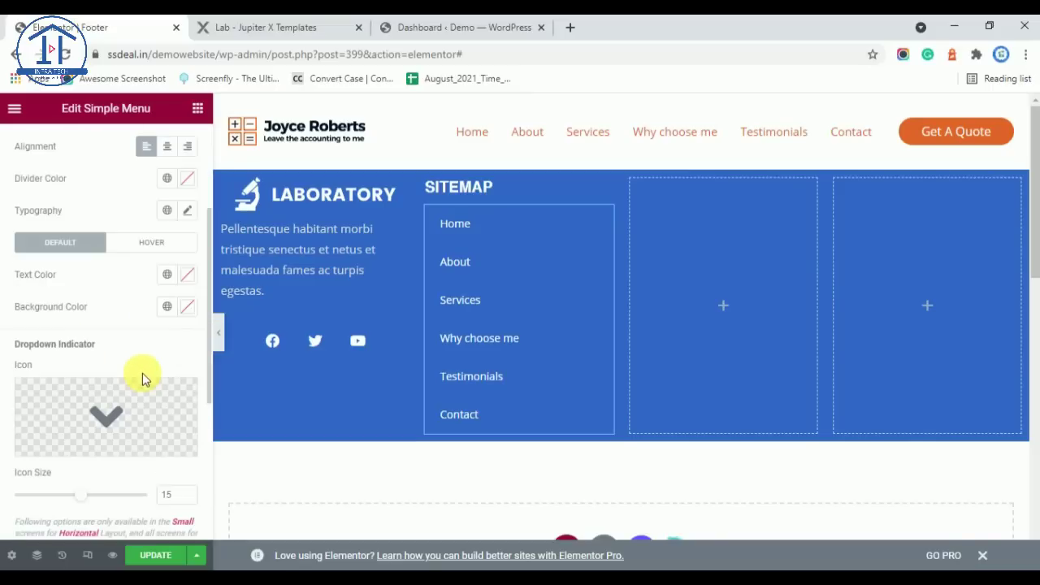
{"action": "left_click", "coordinate": [171, 276]}
{"action": "scroll", "coordinate": [109, 376], "scroll_direction": "down", "scroll_amount": 3}
{"action": "scroll", "coordinate": [98, 415], "scroll_direction": "down", "scroll_amount": 2}
{"action": "left_click", "coordinate": [85, 510]}
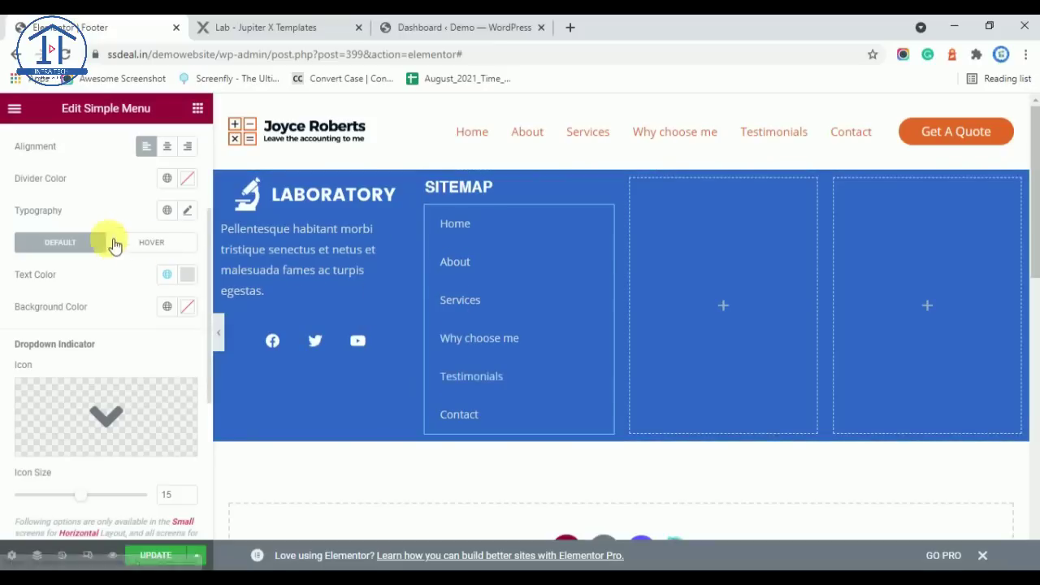
Step: Look through the Simple Menu's content, main menu, top-level item and dropdown item settings for further styling options
{"action": "scroll", "coordinate": [110, 235], "scroll_direction": "up", "scroll_amount": 3}
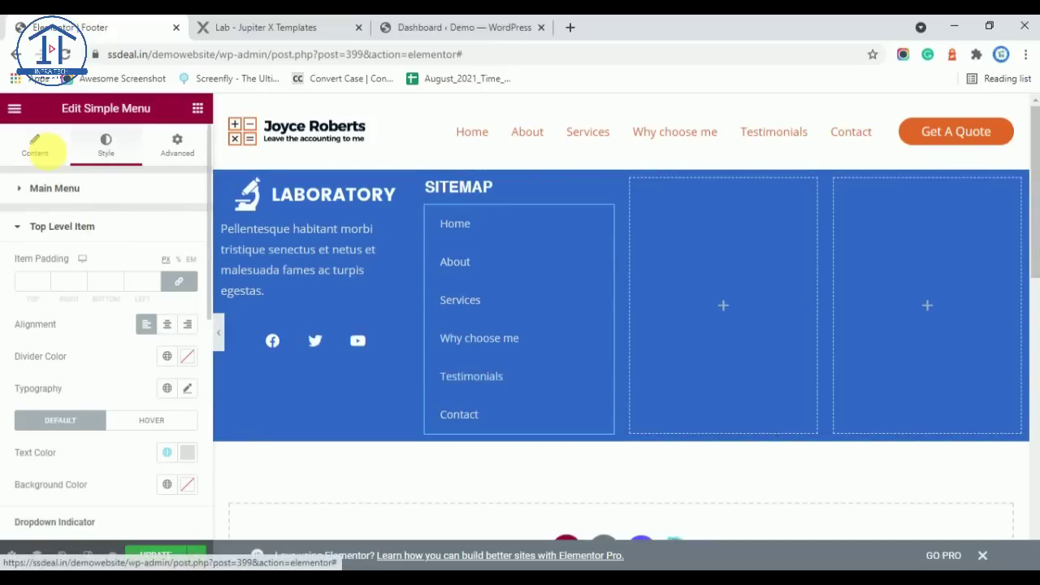
{"action": "left_click", "coordinate": [36, 146]}
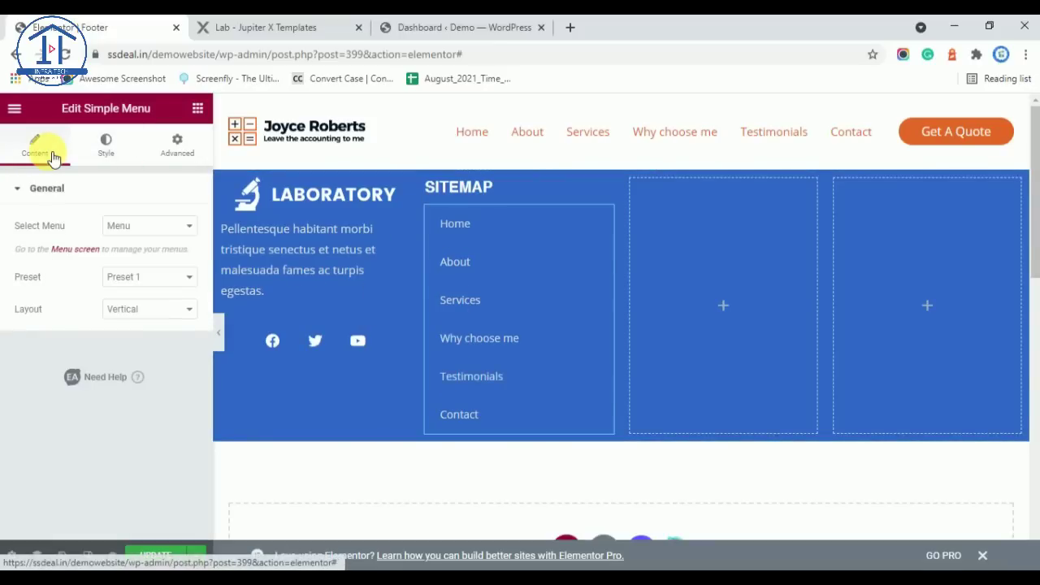
{"action": "left_click", "coordinate": [105, 146]}
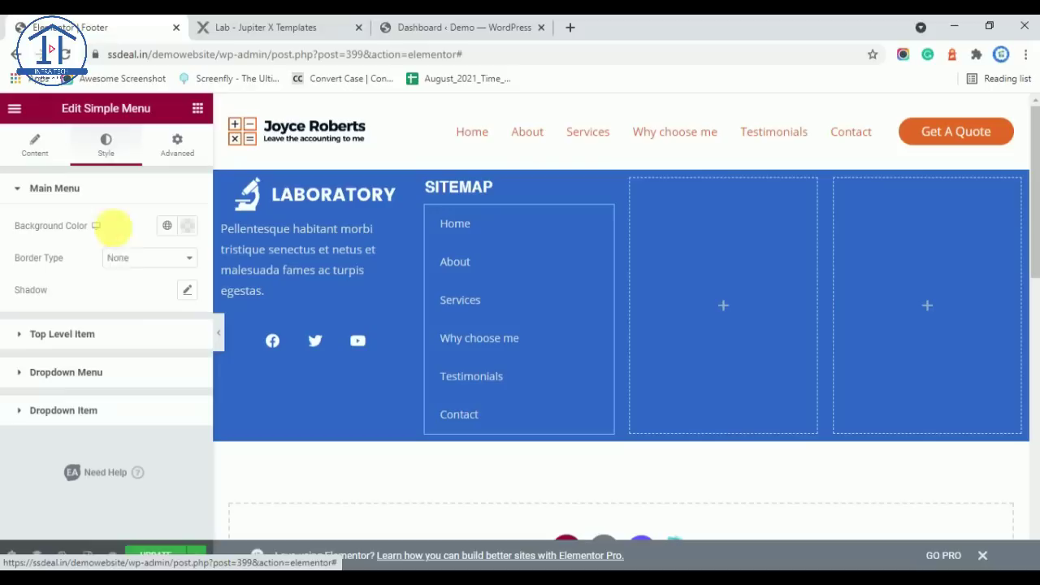
{"action": "left_click", "coordinate": [89, 337]}
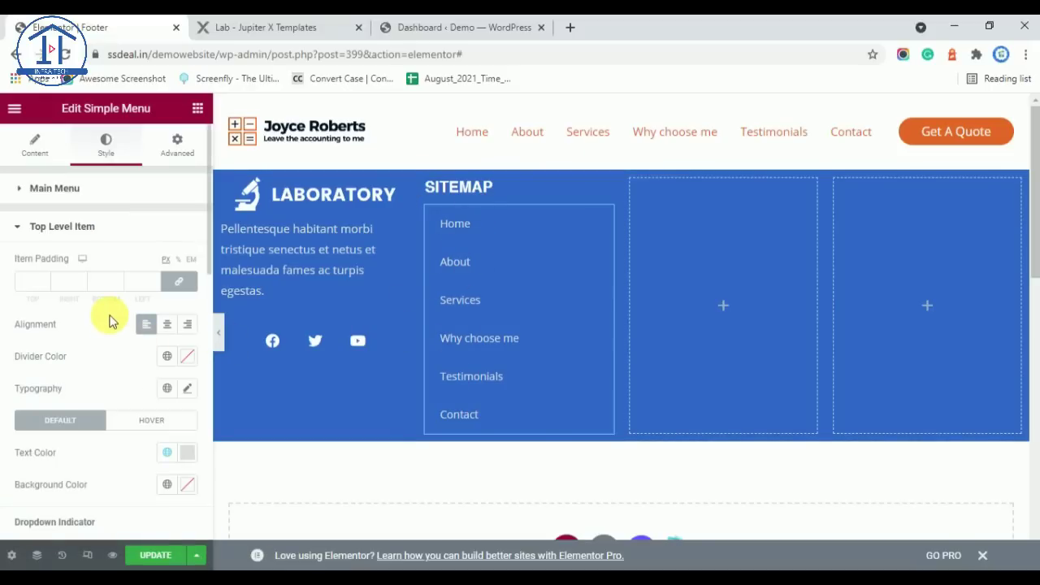
{"action": "scroll", "coordinate": [112, 325], "scroll_direction": "down", "scroll_amount": 2}
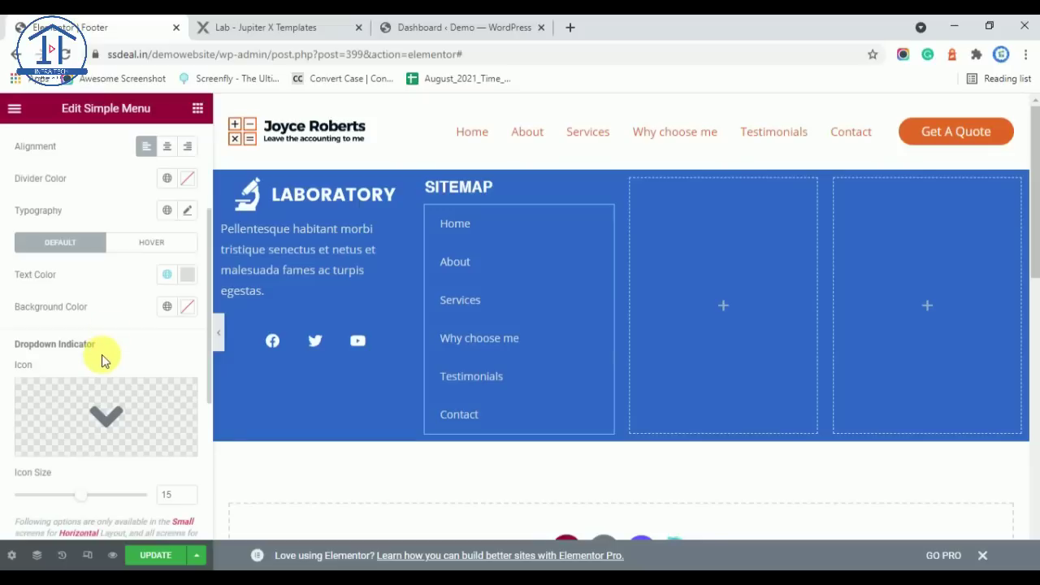
{"action": "scroll", "coordinate": [102, 358], "scroll_direction": "down", "scroll_amount": 3}
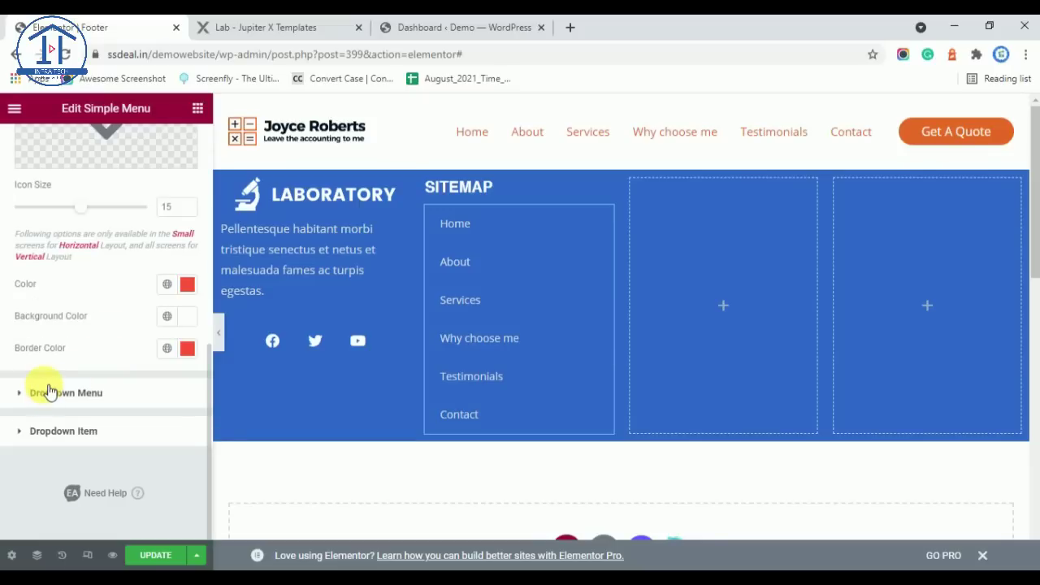
{"action": "scroll", "coordinate": [47, 389], "scroll_direction": "up", "scroll_amount": 4}
{"action": "scroll", "coordinate": [44, 386], "scroll_direction": "down", "scroll_amount": 2}
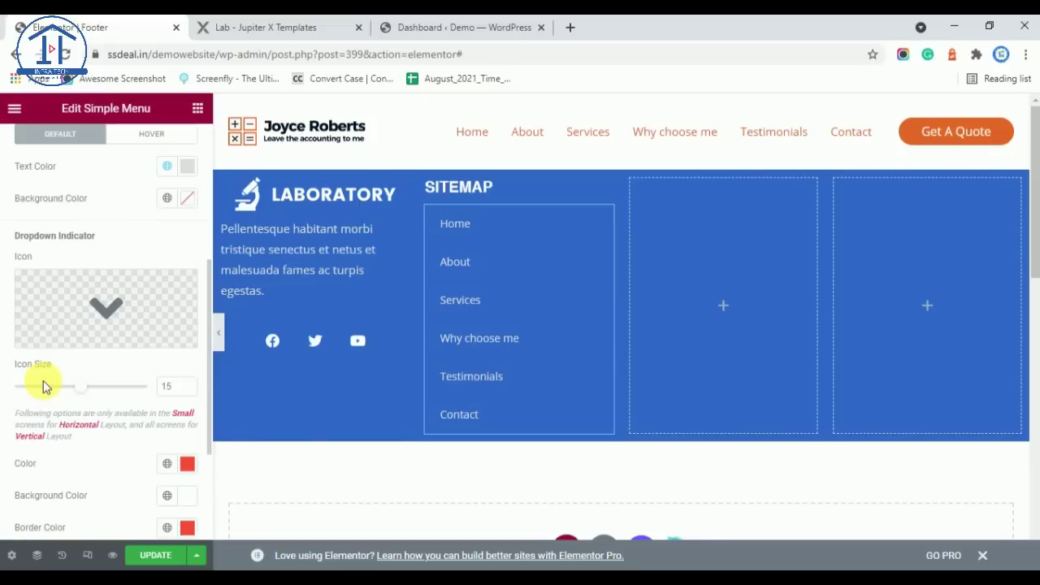
{"action": "scroll", "coordinate": [45, 387], "scroll_direction": "up", "scroll_amount": 2}
{"action": "scroll", "coordinate": [44, 369], "scroll_direction": "up", "scroll_amount": 2}
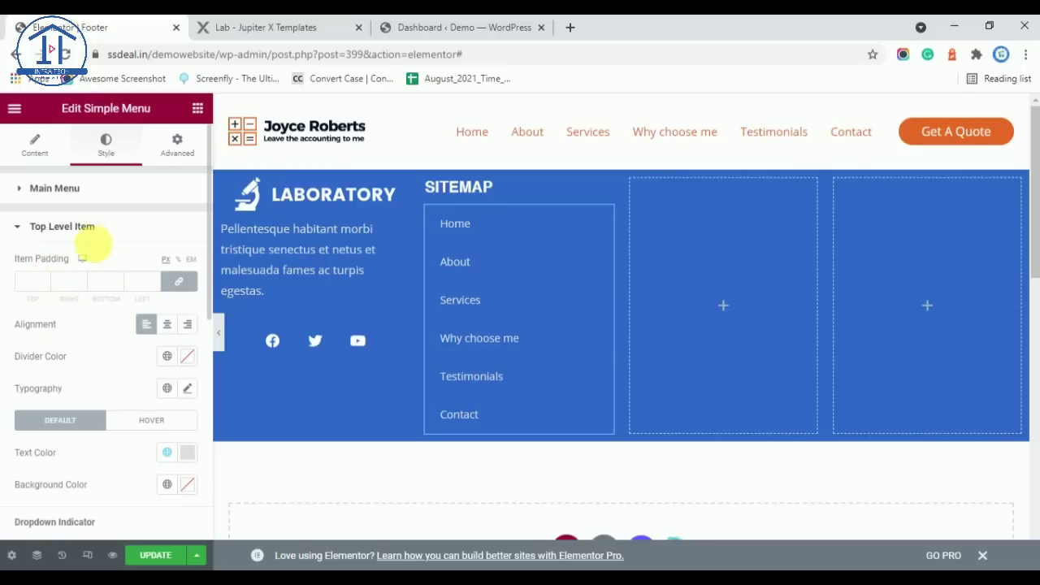
{"action": "left_click", "coordinate": [56, 189]}
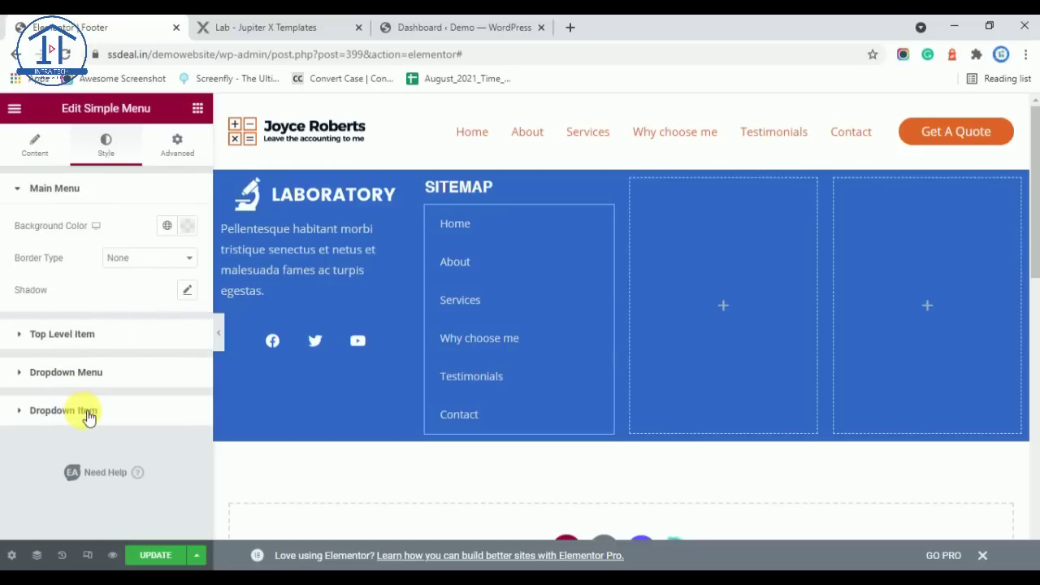
{"action": "left_click", "coordinate": [63, 410]}
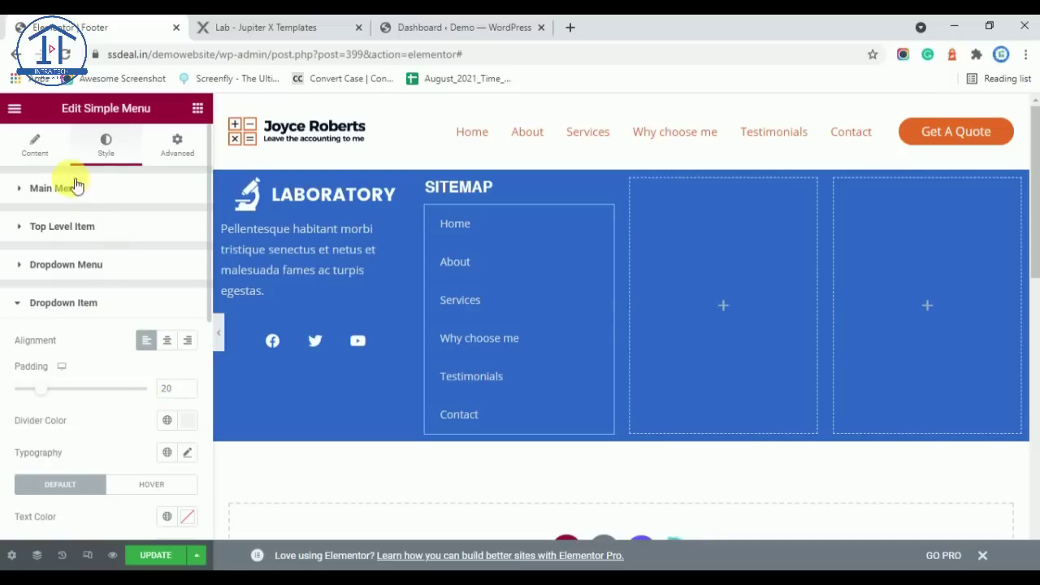
Step: Try an item padding of 1 px on all sides of the top-level items and clear it again
{"action": "left_click", "coordinate": [89, 228]}
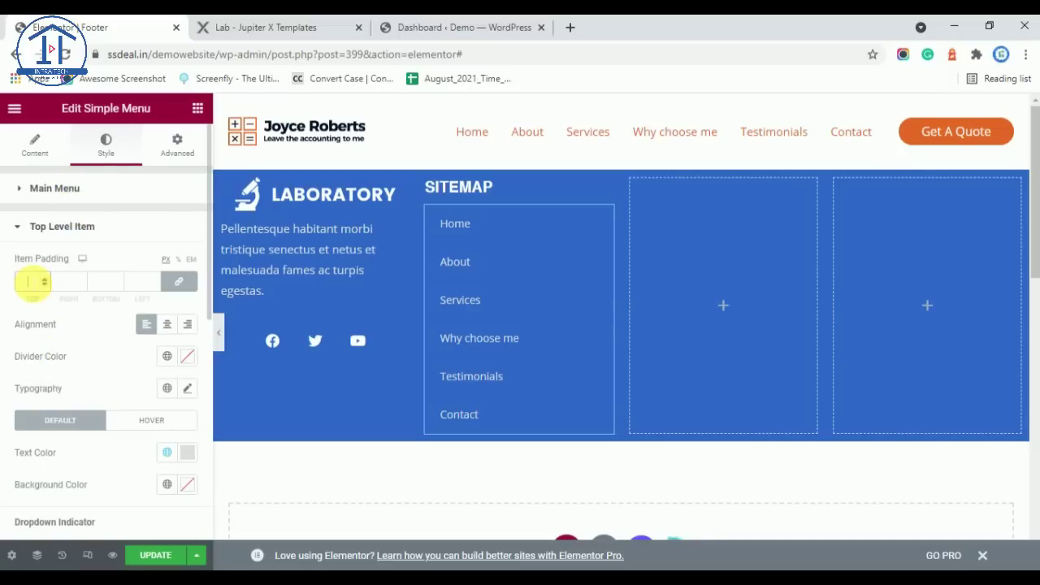
{"action": "left_click", "coordinate": [44, 279]}
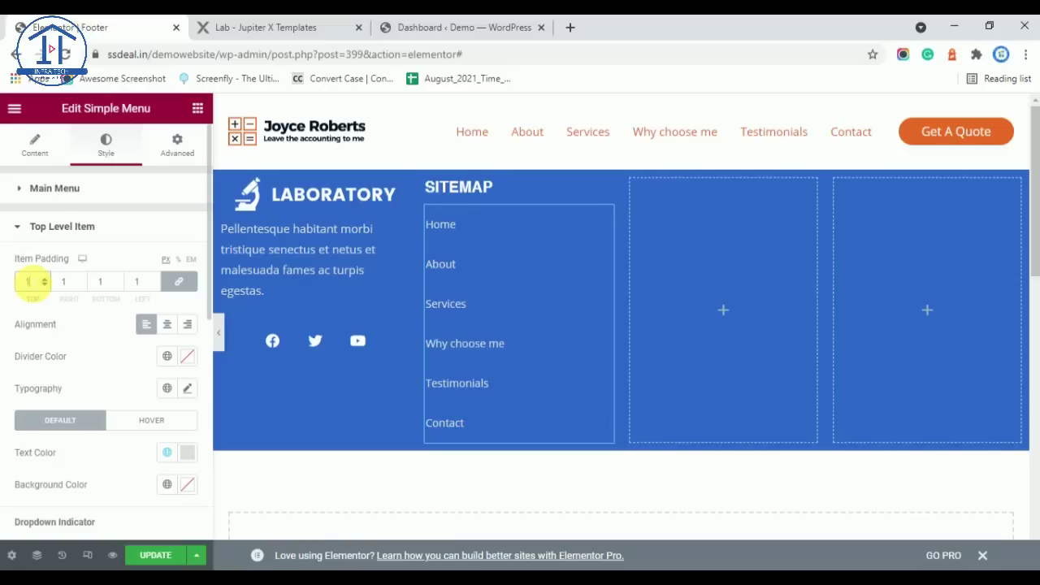
{"action": "key", "text": "BackSpace"}
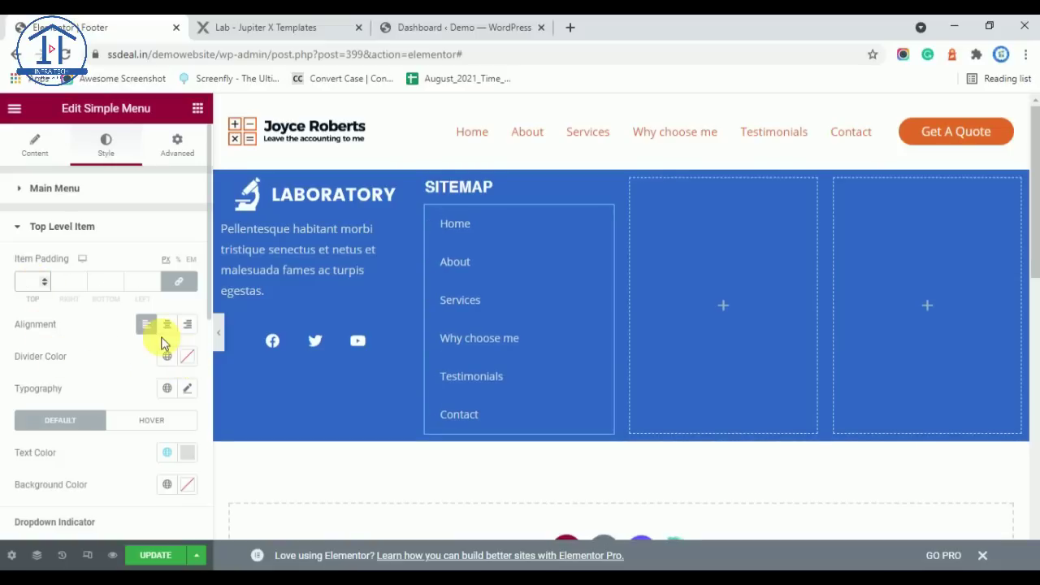
Step: Try a dropdown indicator icon size of 11 and return it to 15
{"action": "scroll", "coordinate": [162, 354], "scroll_direction": "down", "scroll_amount": 2}
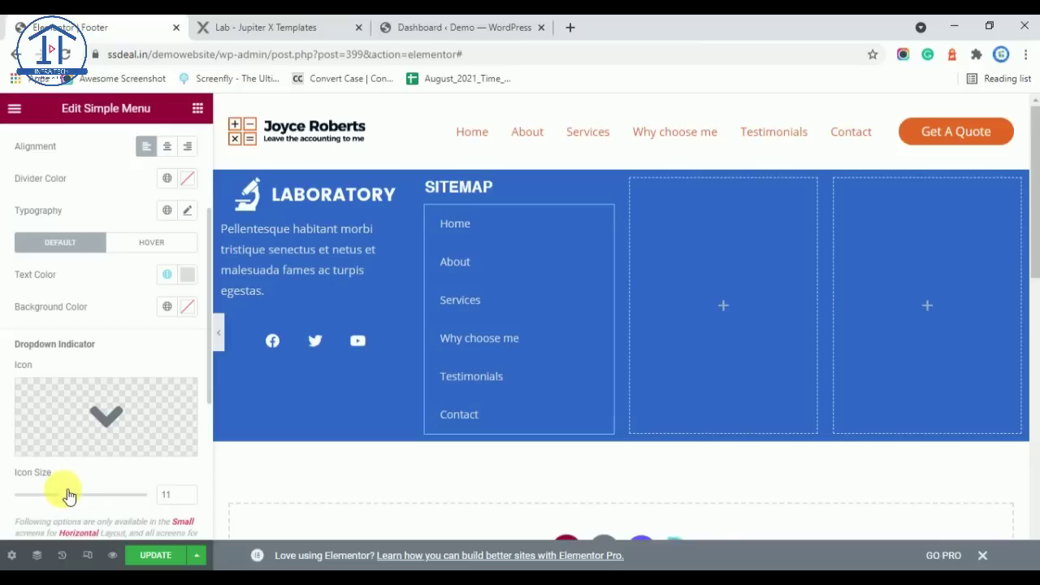
{"action": "left_click_drag", "start_coordinate": [84, 497], "coordinate": [73, 494]}
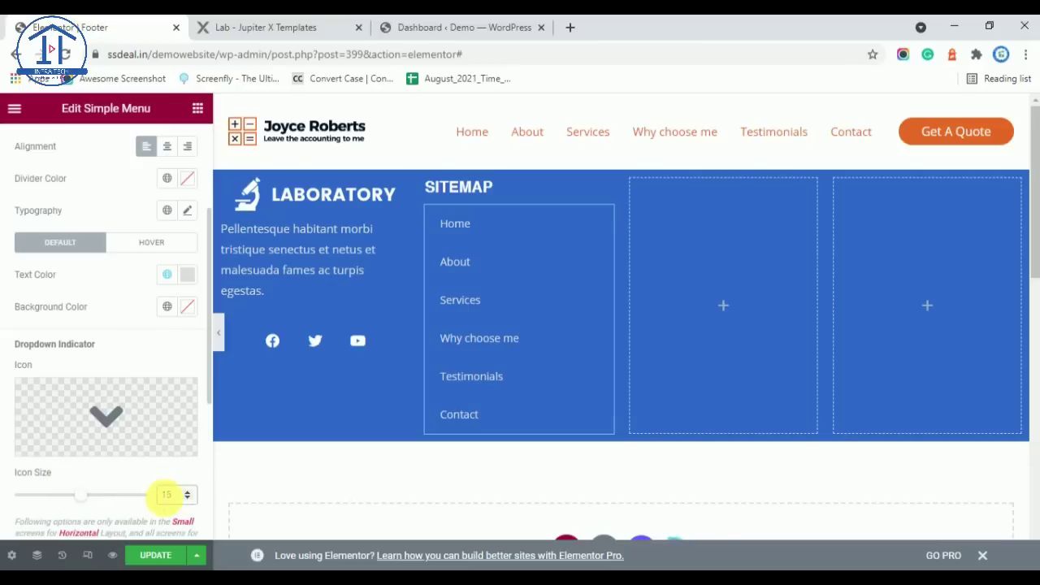
{"action": "scroll", "coordinate": [165, 495], "scroll_direction": "down", "scroll_amount": 3}
{"action": "scroll", "coordinate": [122, 406], "scroll_direction": "up", "scroll_amount": 5}
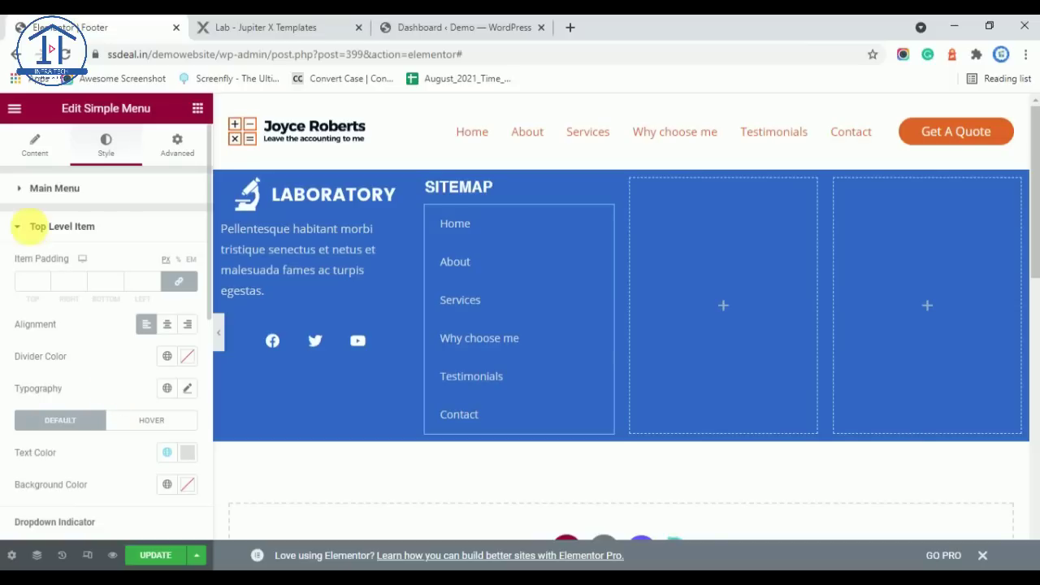
Step: Look through the Simple Menu's main menu, top-level item, dropdown menu and dropdown item style settings, including the border types
{"action": "left_click", "coordinate": [25, 191]}
{"action": "left_click", "coordinate": [134, 260]}
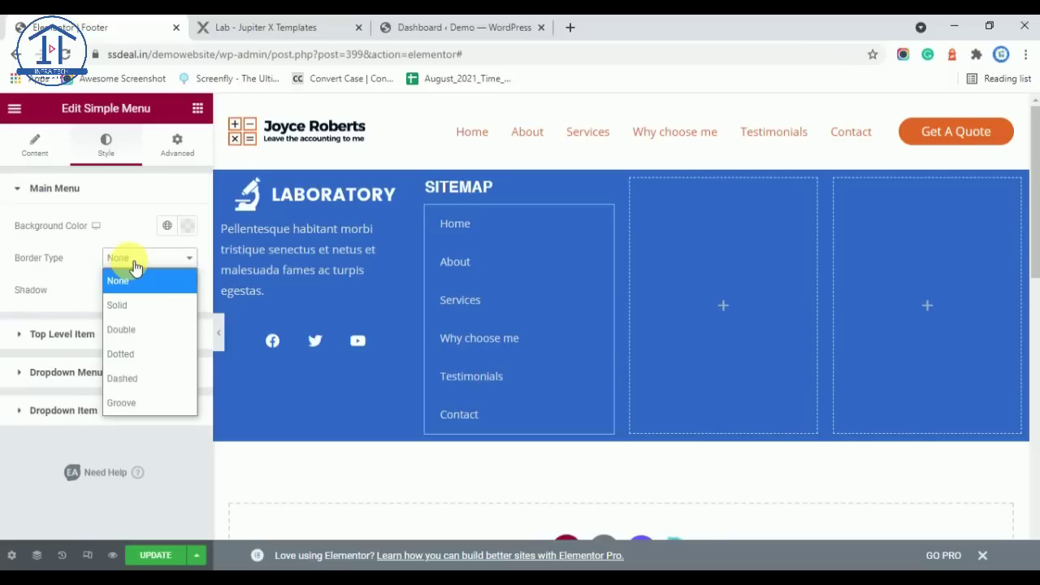
{"action": "left_click", "coordinate": [128, 280]}
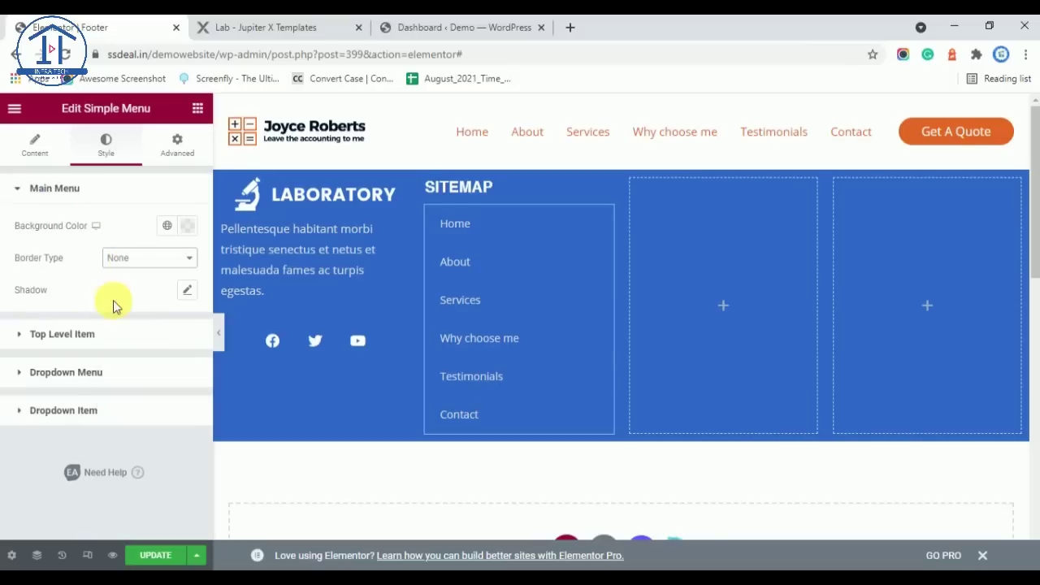
{"action": "left_click", "coordinate": [79, 336]}
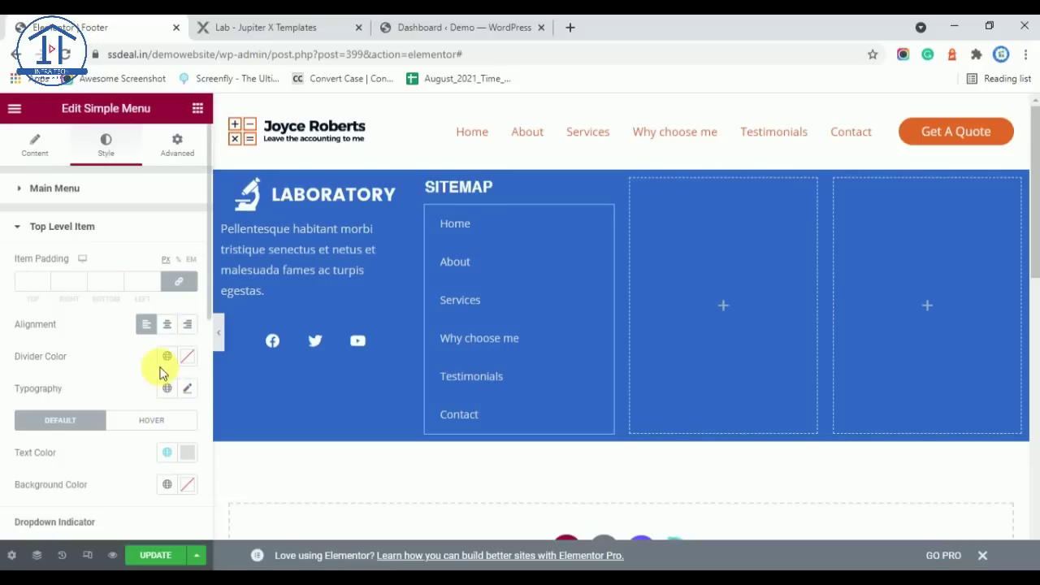
{"action": "scroll", "coordinate": [191, 397], "scroll_direction": "down", "scroll_amount": 2}
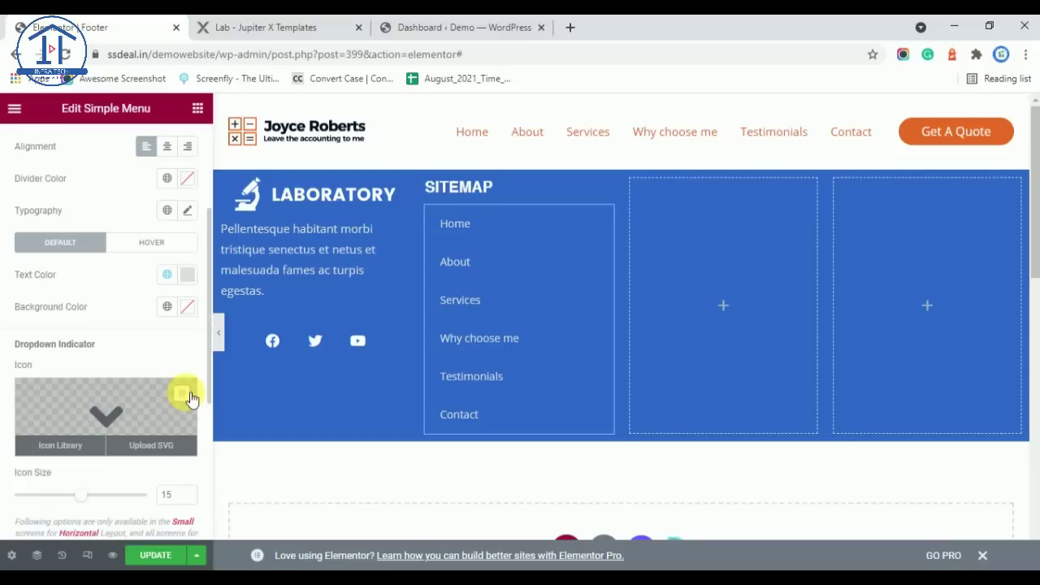
{"action": "scroll", "coordinate": [180, 378], "scroll_direction": "down", "scroll_amount": 2}
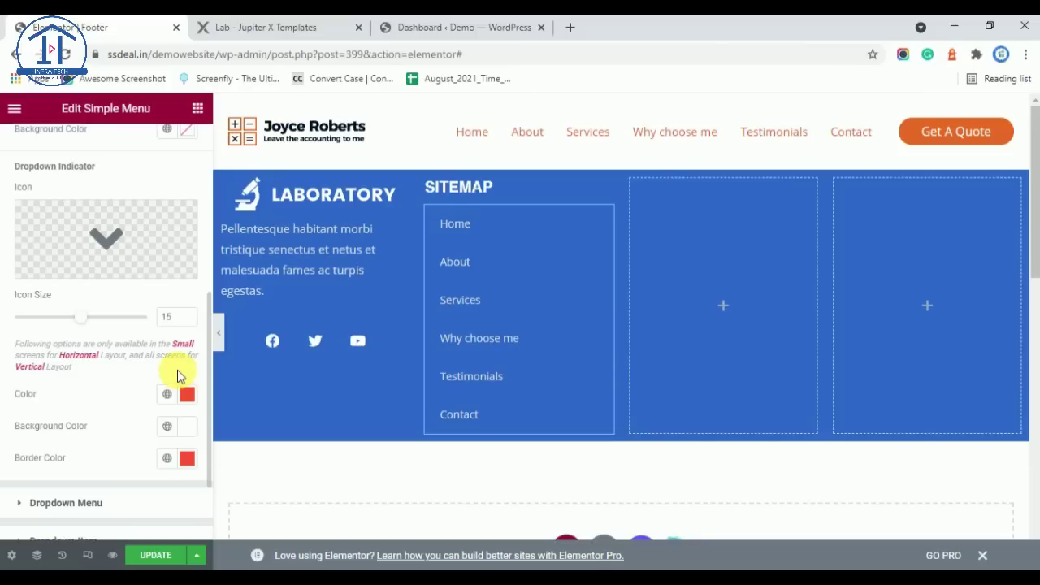
{"action": "scroll", "coordinate": [179, 429], "scroll_direction": "down", "scroll_amount": 2}
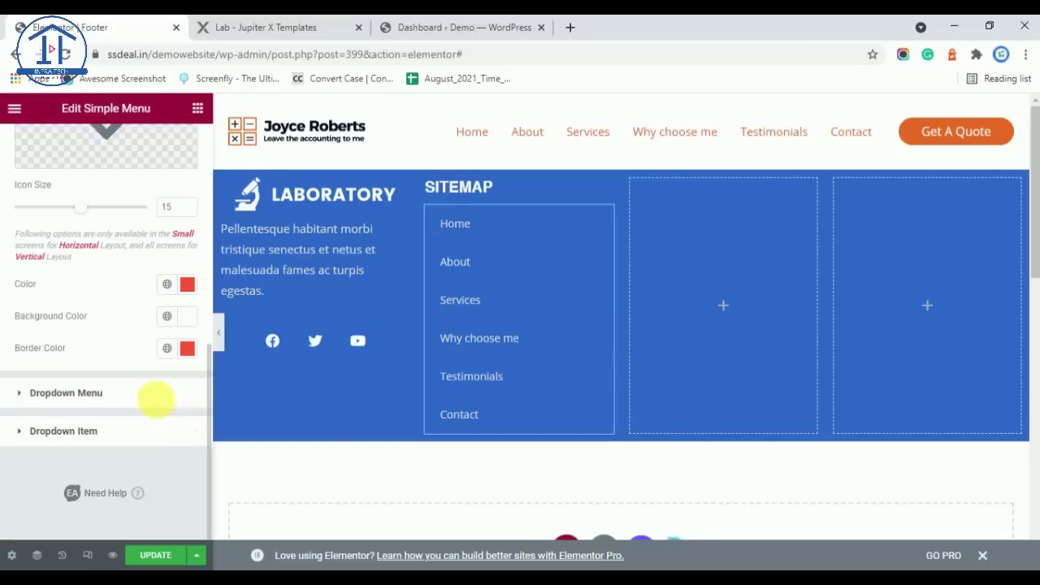
{"action": "left_click", "coordinate": [52, 395]}
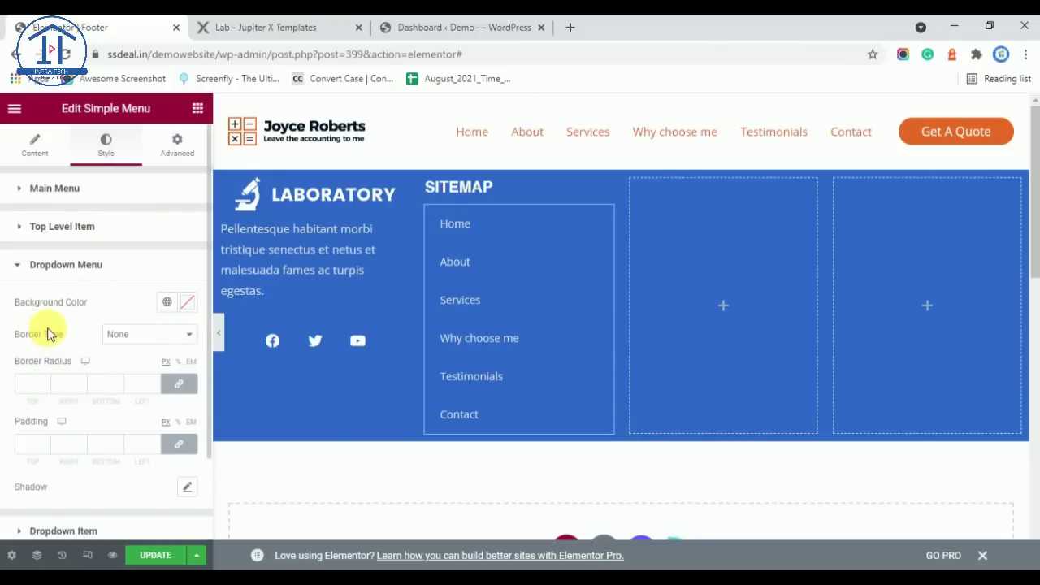
{"action": "scroll", "coordinate": [50, 345], "scroll_direction": "down", "scroll_amount": 2}
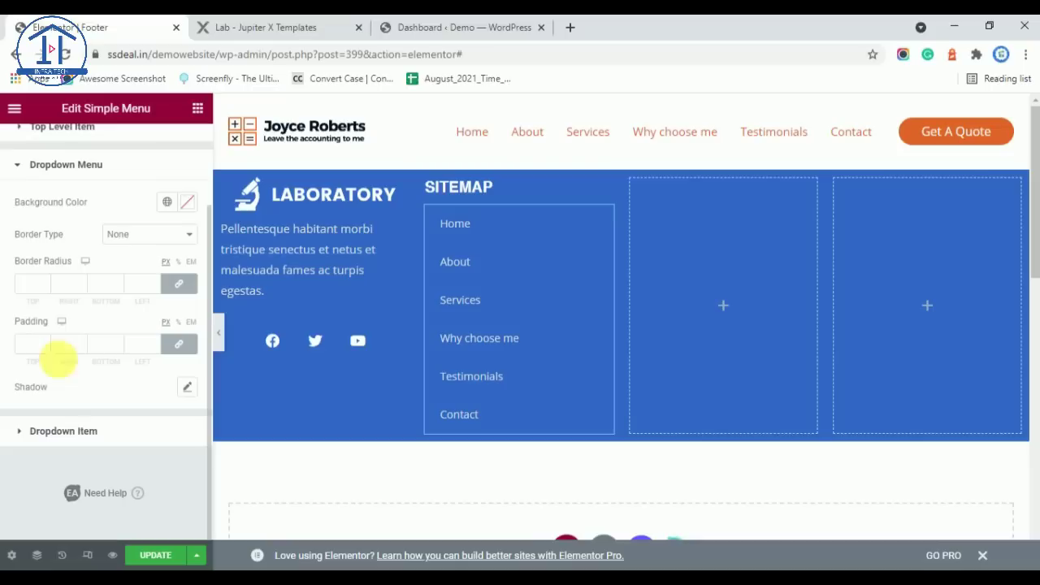
{"action": "left_click", "coordinate": [79, 435]}
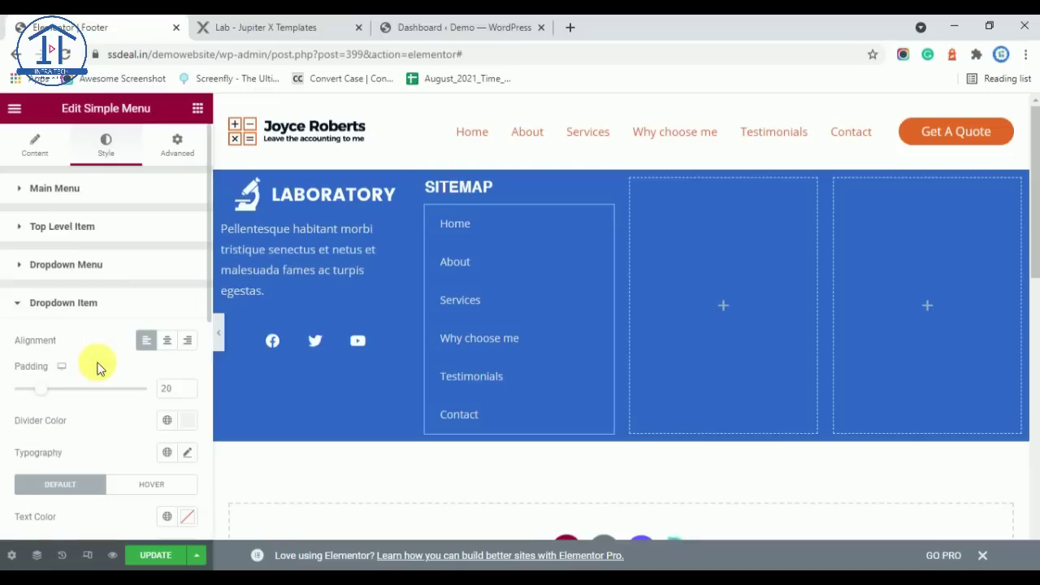
{"action": "scroll", "coordinate": [98, 368], "scroll_direction": "down", "scroll_amount": 4}
{"action": "scroll", "coordinate": [98, 365], "scroll_direction": "down", "scroll_amount": 2}
{"action": "scroll", "coordinate": [95, 365], "scroll_direction": "up", "scroll_amount": 6}
Step: Try Preset 2 on the Simple Menu and switch it back to Preset 1
{"action": "left_click", "coordinate": [36, 140]}
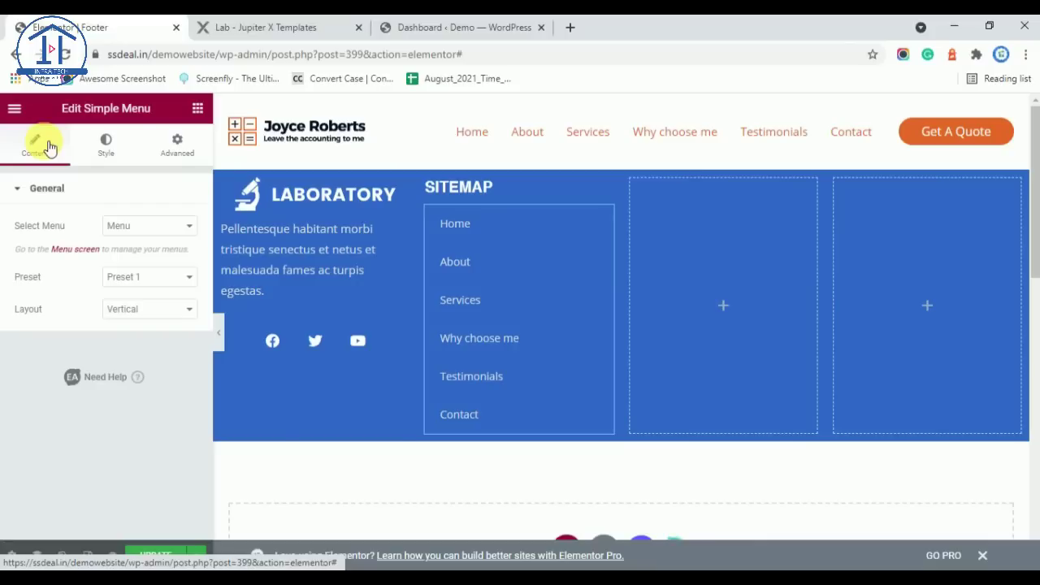
{"action": "left_click", "coordinate": [149, 278]}
{"action": "left_click", "coordinate": [146, 323]}
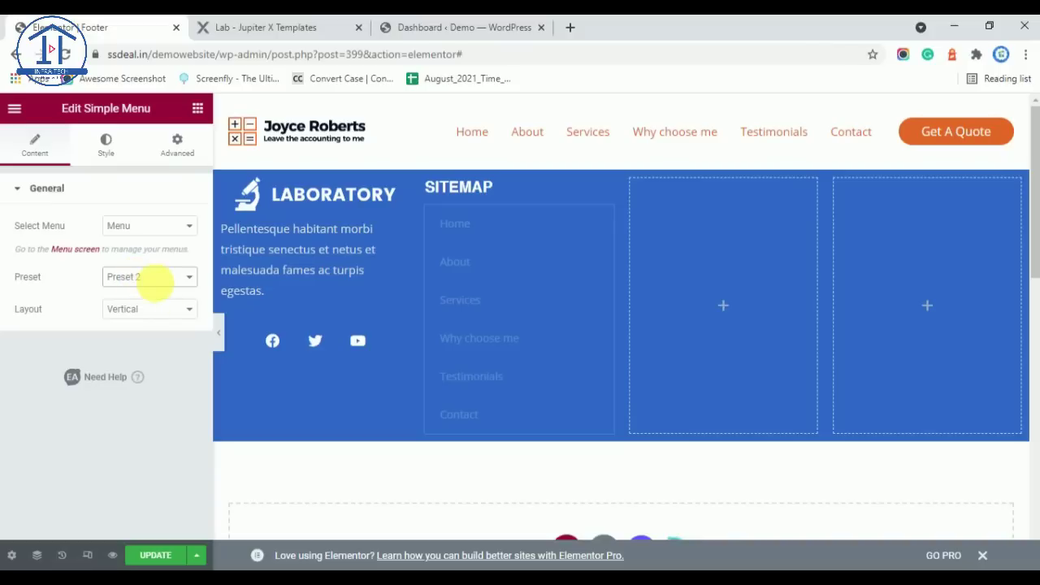
{"action": "left_click", "coordinate": [160, 280]}
{"action": "left_click", "coordinate": [152, 297]}
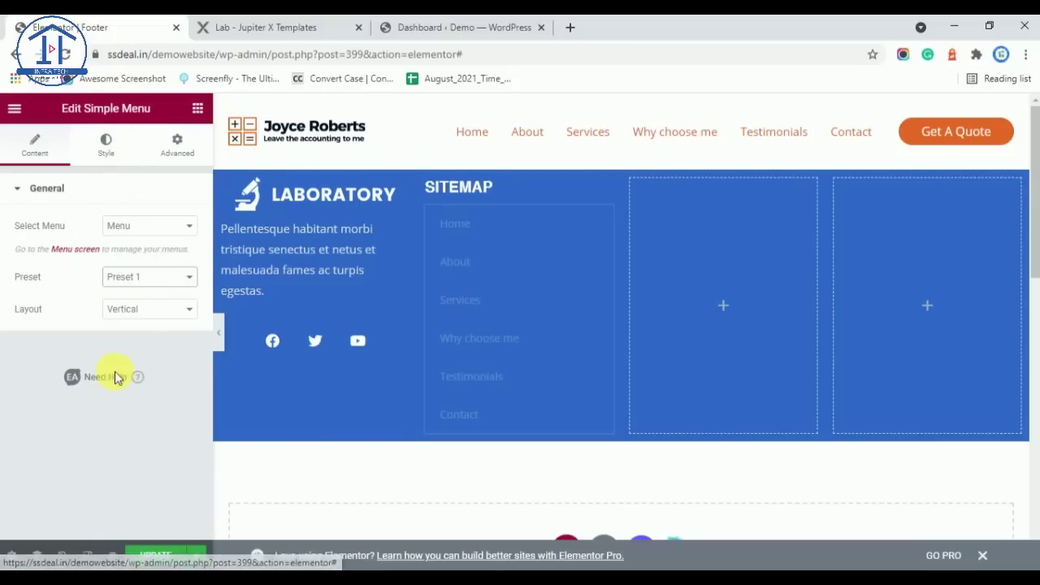
Step: Compare the sitemap menu with the footer of the Jupiter X Lab template in the other browser tab
{"action": "left_click", "coordinate": [116, 153]}
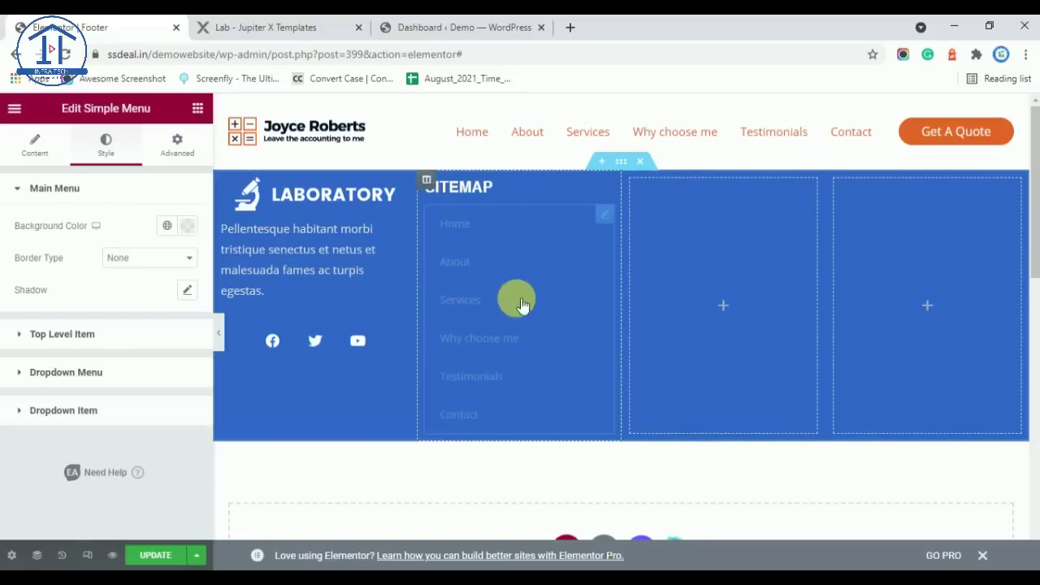
{"action": "left_click", "coordinate": [299, 23]}
{"action": "left_click_drag", "start_coordinate": [447, 209], "coordinate": [532, 212]}
{"action": "left_click", "coordinate": [158, 22]}
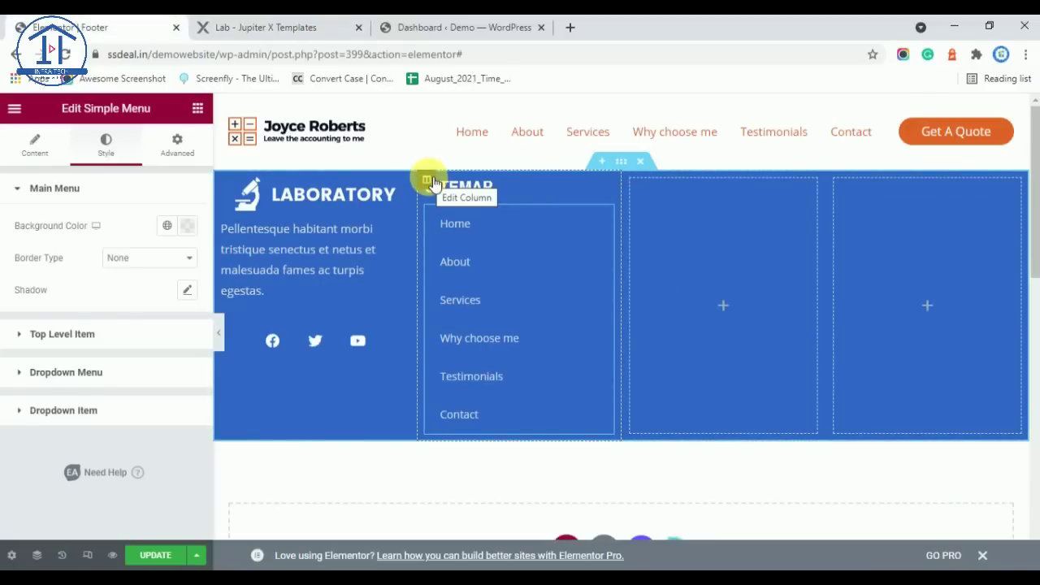
{"action": "left_click", "coordinate": [347, 31]}
{"action": "left_click", "coordinate": [138, 21]}
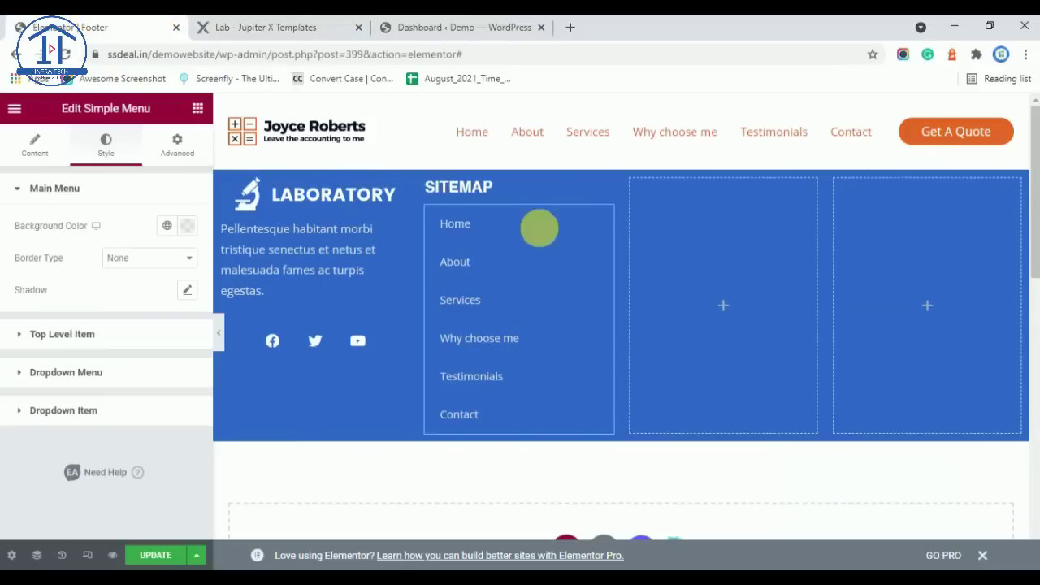
Step: Copy the SITEMAP heading and paste it into the empty third column of the footer
{"action": "right_click", "coordinate": [506, 191]}
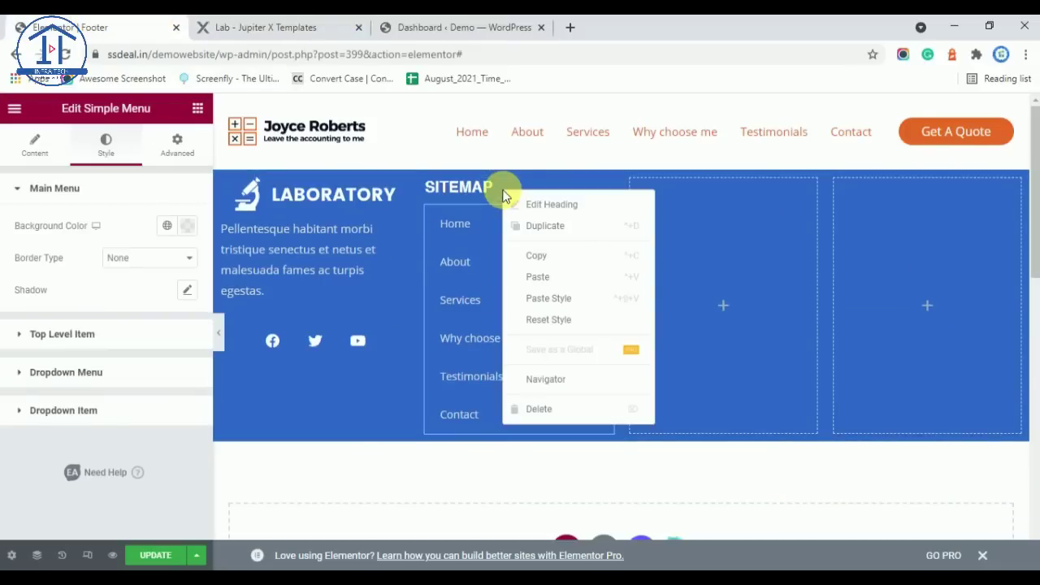
{"action": "left_click", "coordinate": [554, 256]}
{"action": "right_click", "coordinate": [648, 217]}
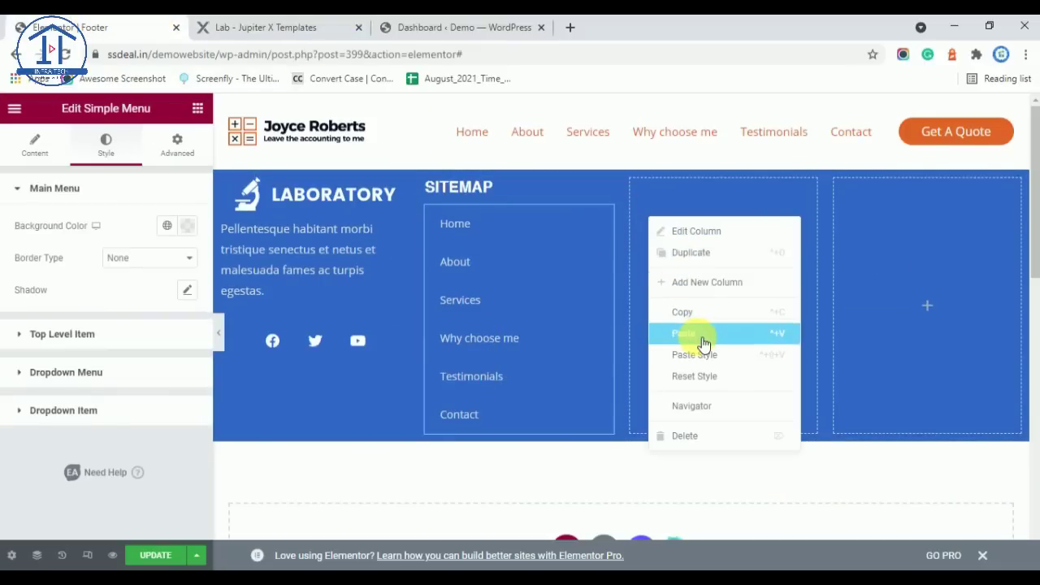
{"action": "left_click", "coordinate": [691, 334]}
Step: Change the third column's heading text to FROM BLOG, copying the wording from the Jupiter X Lab template's footer
{"action": "left_click", "coordinate": [350, 24]}
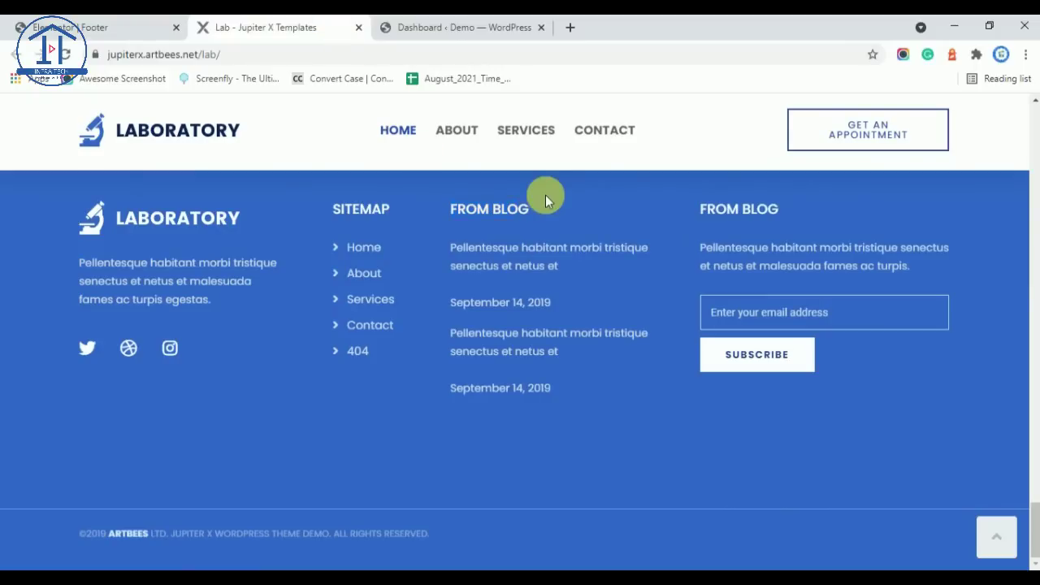
{"action": "left_click_drag", "start_coordinate": [546, 210], "coordinate": [447, 216]}
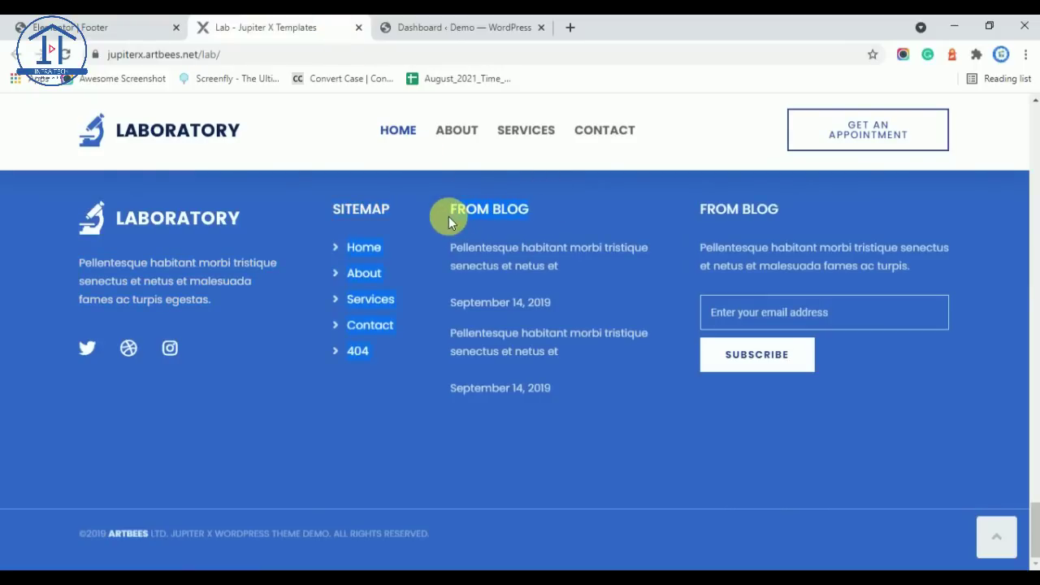
{"action": "left_click", "coordinate": [519, 221]}
{"action": "left_click_drag", "start_coordinate": [511, 208], "coordinate": [460, 212]}
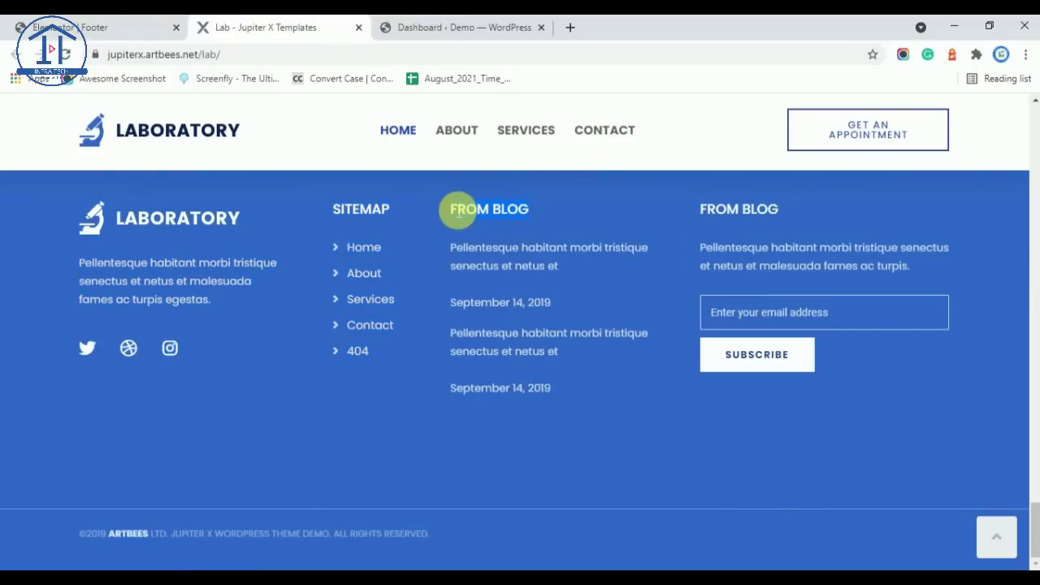
{"action": "left_click", "coordinate": [135, 24]}
{"action": "left_click", "coordinate": [622, 181]}
{"action": "left_click_drag", "start_coordinate": [90, 251], "coordinate": [7, 234]}
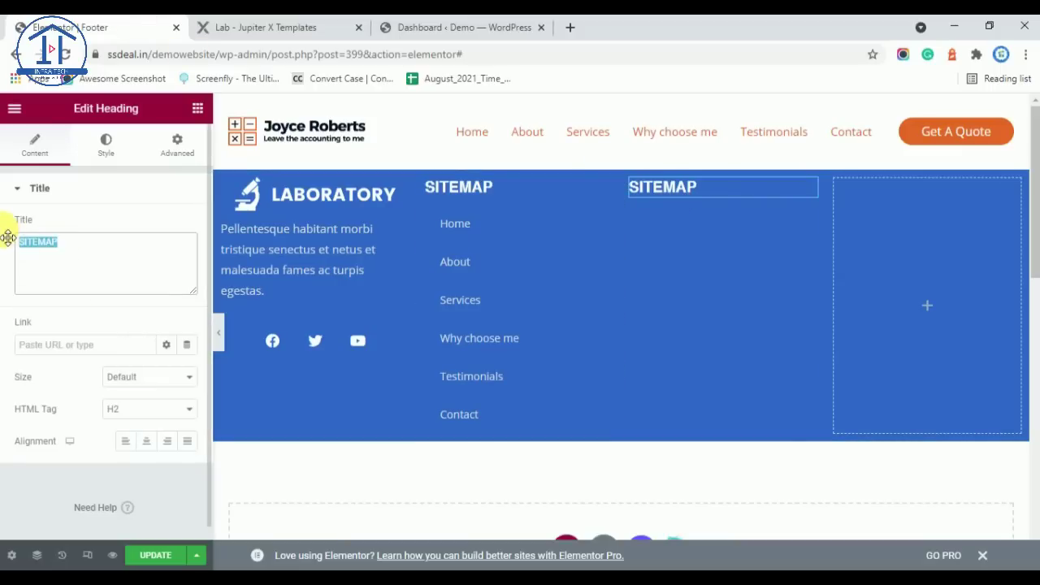
{"action": "key", "text": "ctrl+v"}
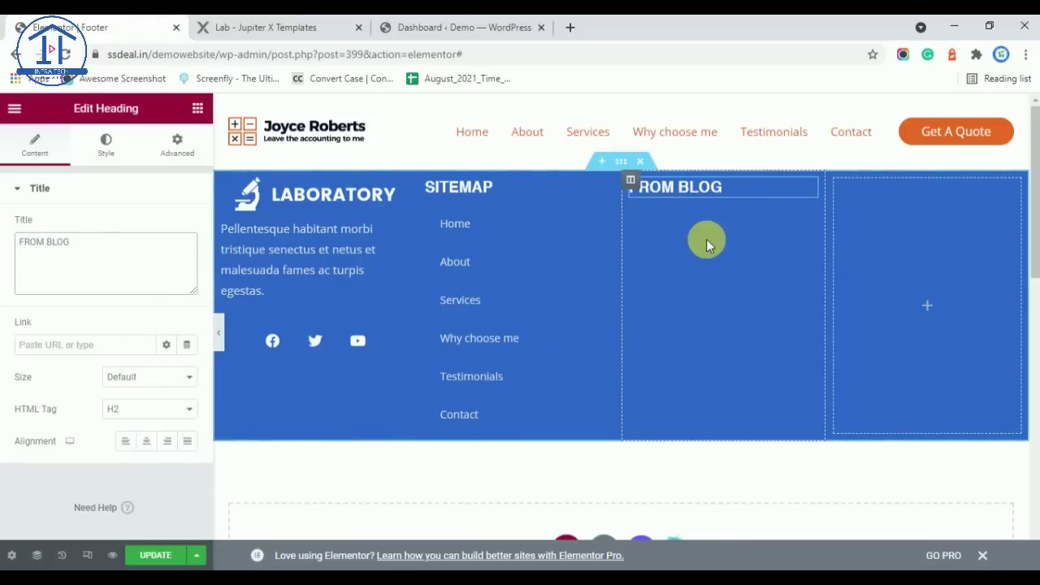
Step: Search the widgets for "blo" and "post", try Recent Posts under the FROM BLOG heading, and delete it
{"action": "left_click", "coordinate": [195, 111]}
{"action": "left_click", "coordinate": [104, 171]}
{"action": "type", "text": "blo"}
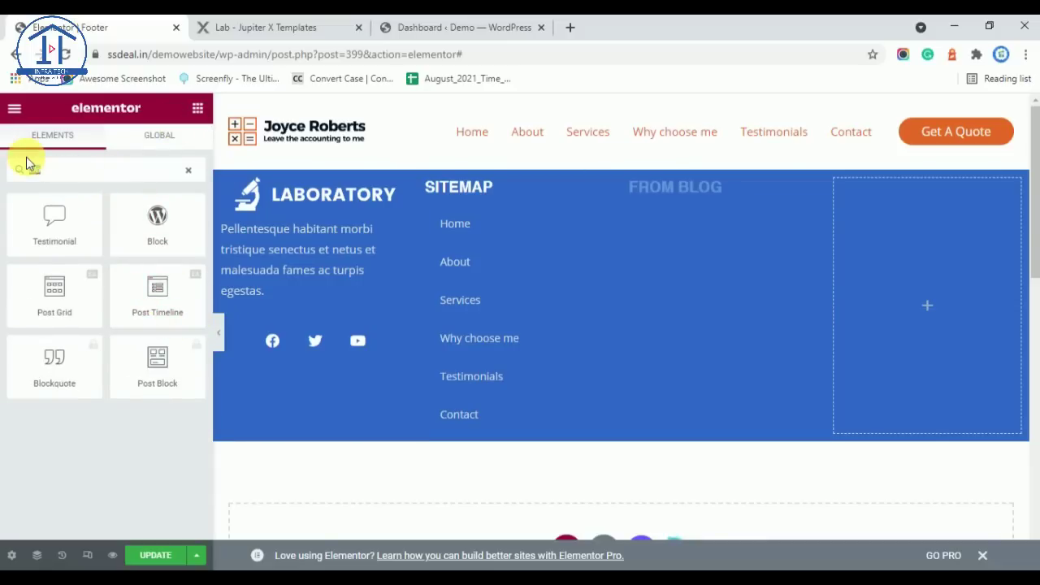
{"action": "type", "text": "post"}
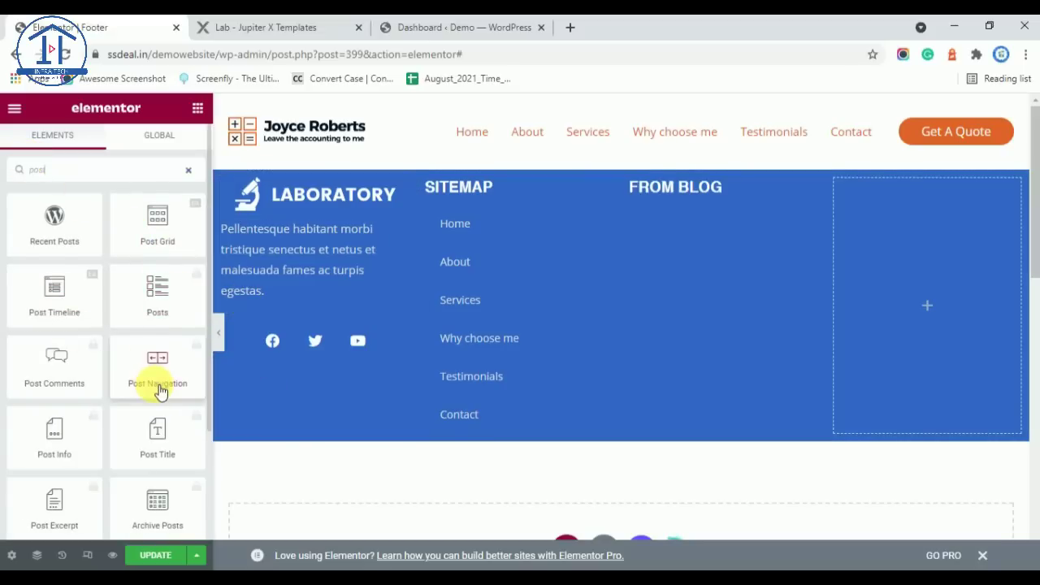
{"action": "scroll", "coordinate": [162, 392], "scroll_direction": "down", "scroll_amount": 2}
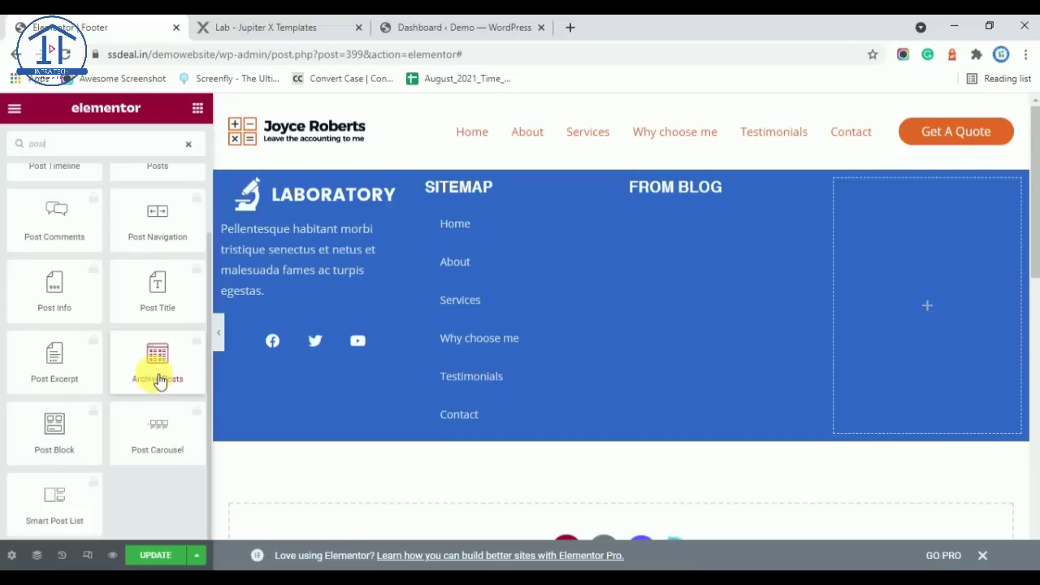
{"action": "scroll", "coordinate": [154, 373], "scroll_direction": "up", "scroll_amount": 3}
{"action": "left_click_drag", "start_coordinate": [57, 215], "coordinate": [675, 195]}
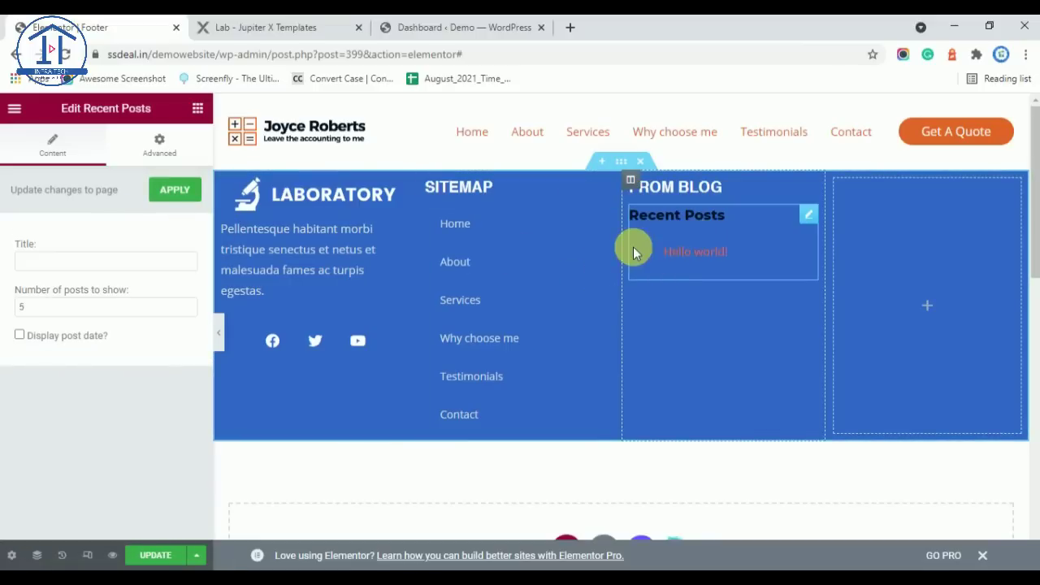
{"action": "right_click", "coordinate": [745, 238]}
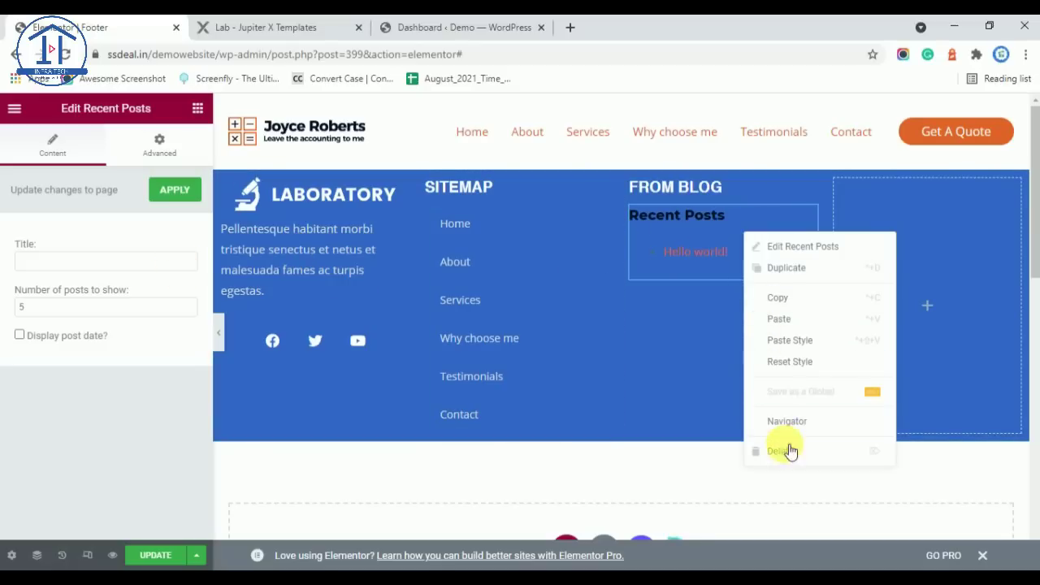
{"action": "key", "text": "Delete"}
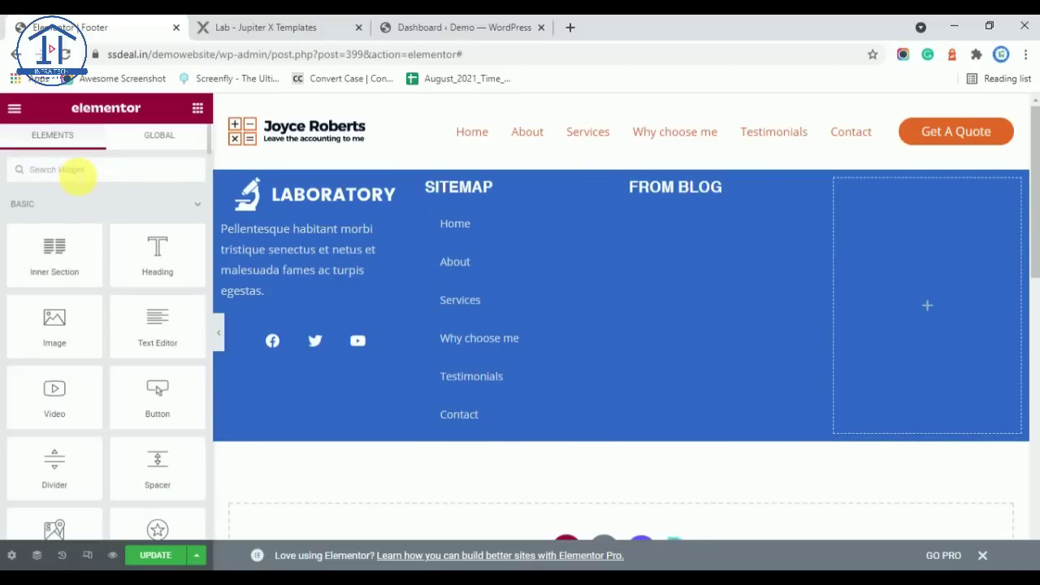
Step: Find the Post Grid widget by searching for "post" and place it under the FROM BLOG heading, keeping Posts as its source
{"action": "type", "text": "post"}
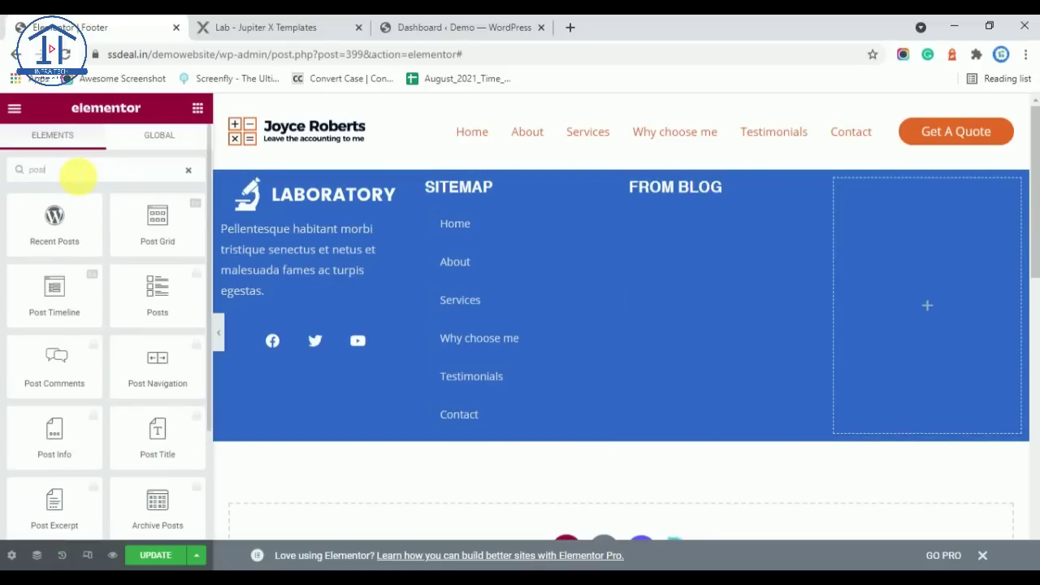
{"action": "left_click_drag", "start_coordinate": [174, 230], "coordinate": [728, 203]}
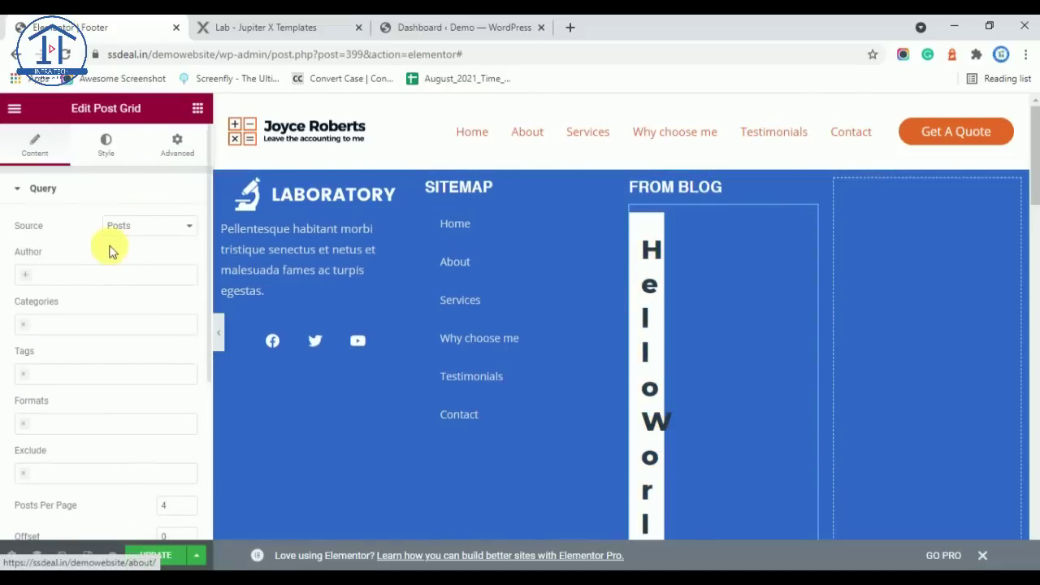
{"action": "left_click", "coordinate": [148, 229]}
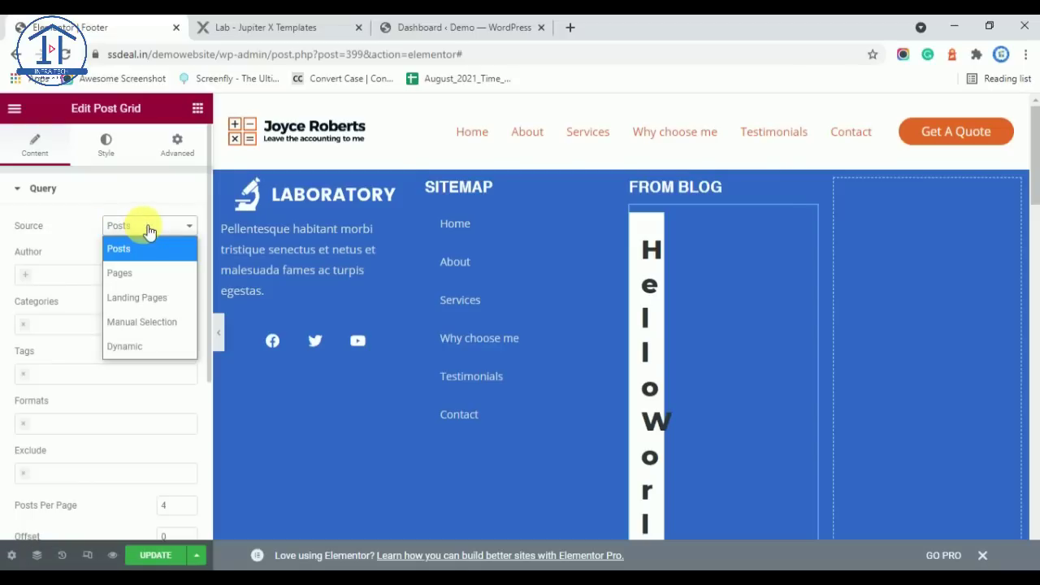
{"action": "left_click", "coordinate": [149, 231]}
Step: Set the Post Grid to 1 post per page and 1 column
{"action": "scroll", "coordinate": [107, 283], "scroll_direction": "down", "scroll_amount": 3}
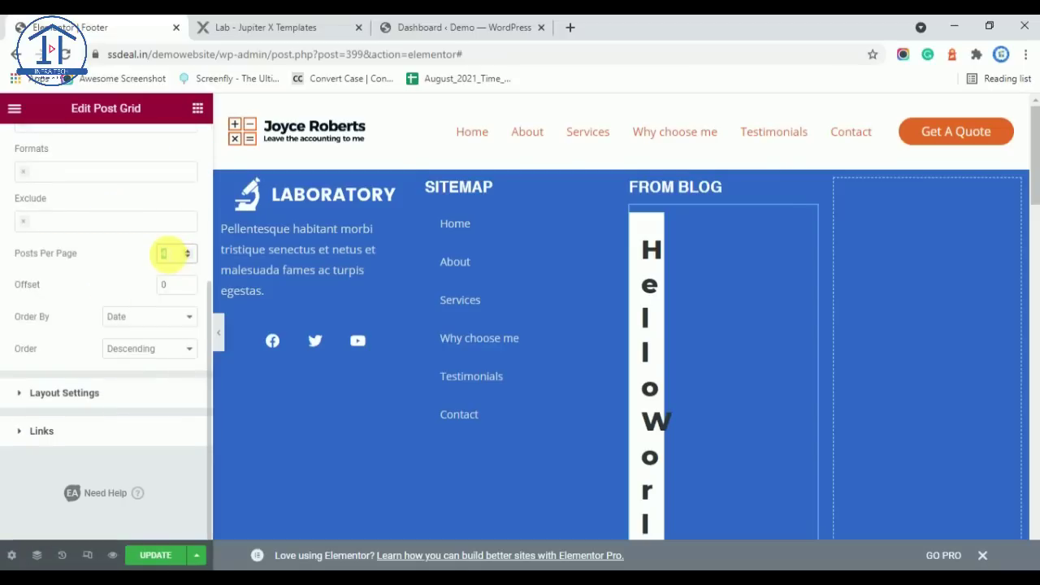
{"action": "type", "text": "1"}
{"action": "left_click", "coordinate": [82, 392]}
{"action": "left_click", "coordinate": [135, 295]}
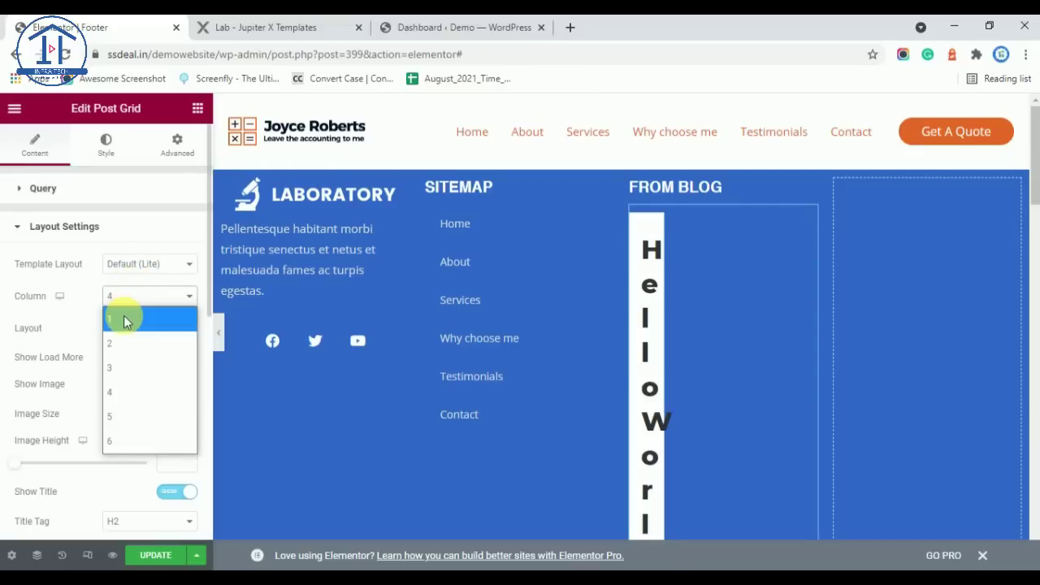
{"action": "left_click", "coordinate": [124, 318]}
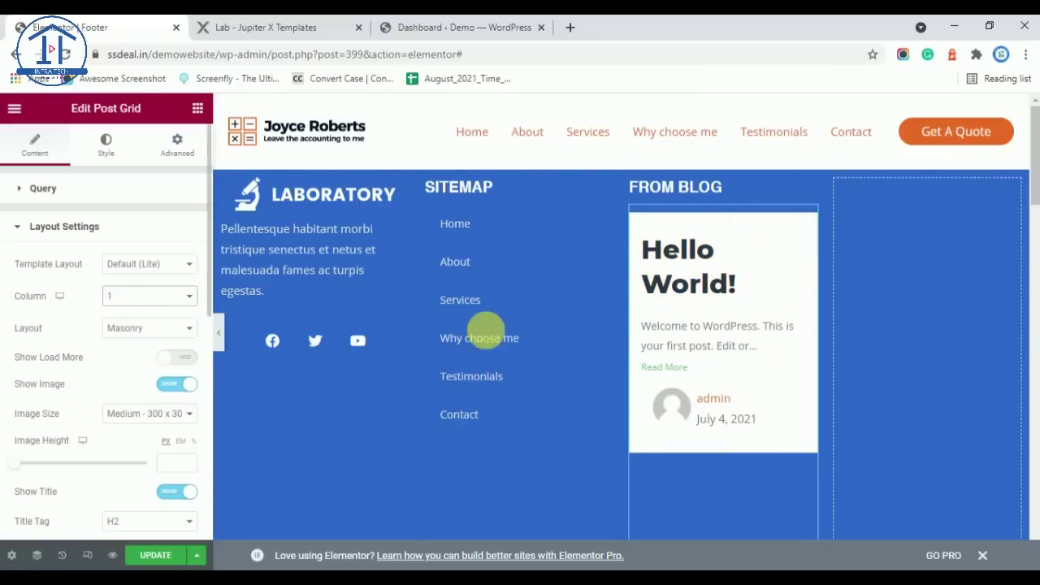
Step: Review the Post Grid's layout settings, keeping Masonry, and delete the Post Grid from under the FROM BLOG heading
{"action": "left_click", "coordinate": [135, 328]}
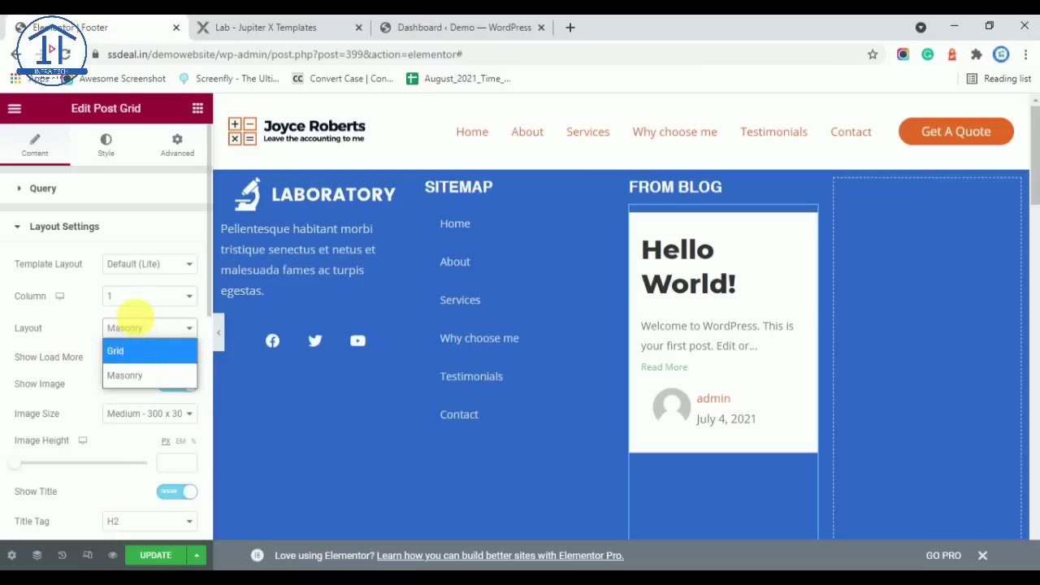
{"action": "left_click", "coordinate": [139, 326]}
{"action": "scroll", "coordinate": [142, 398], "scroll_direction": "down", "scroll_amount": 5}
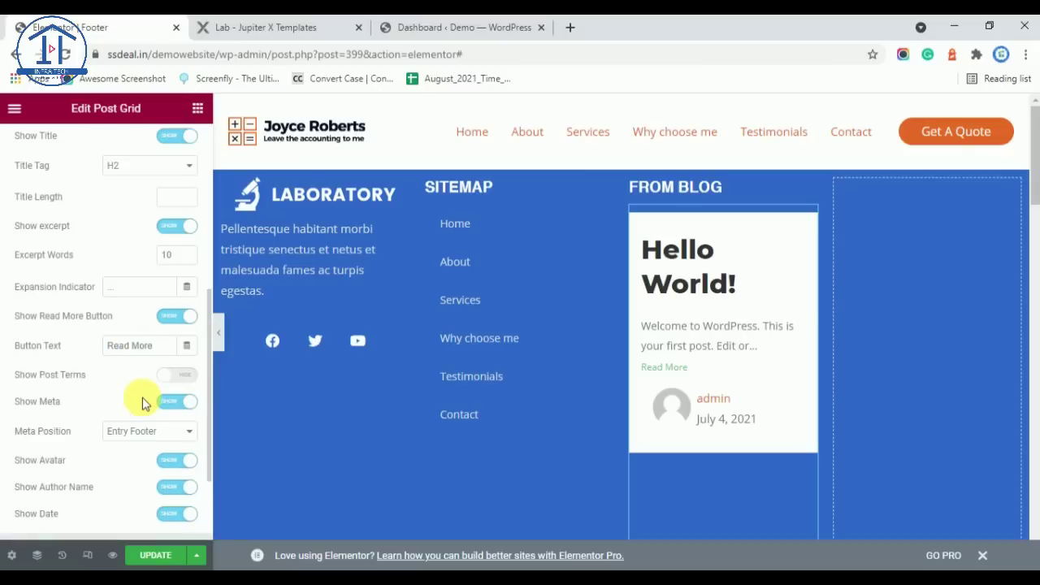
{"action": "scroll", "coordinate": [142, 398], "scroll_direction": "up", "scroll_amount": 5}
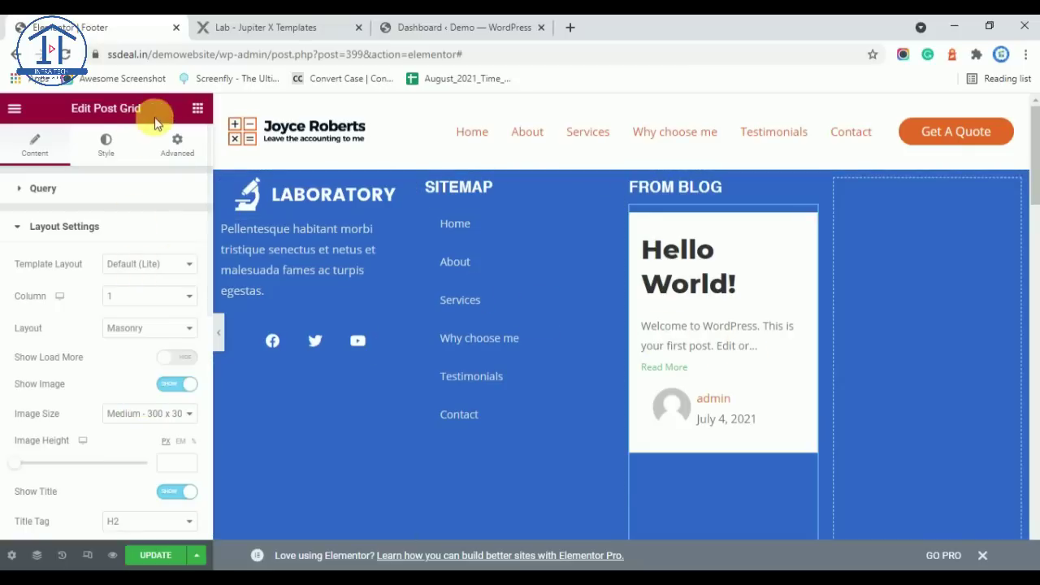
{"action": "right_click", "coordinate": [743, 257]}
{"action": "left_click", "coordinate": [767, 458]}
Step: Copy both blog excerpts with their dates from the third column of the Jupiter X Lab template's footer
{"action": "left_click", "coordinate": [270, 23]}
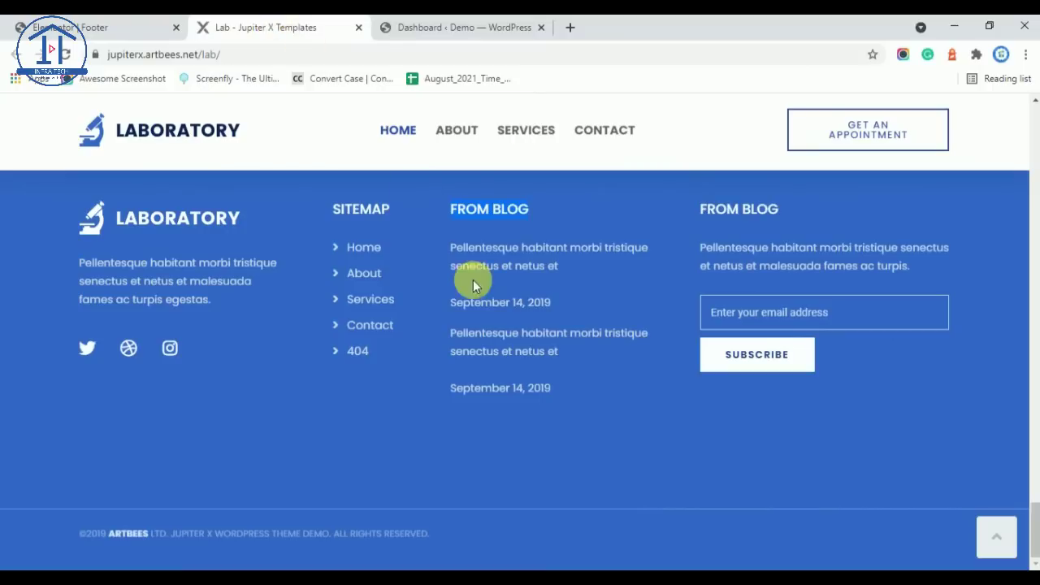
{"action": "left_click_drag", "start_coordinate": [587, 418], "coordinate": [455, 251]}
{"action": "key", "text": "ctrl+c"}
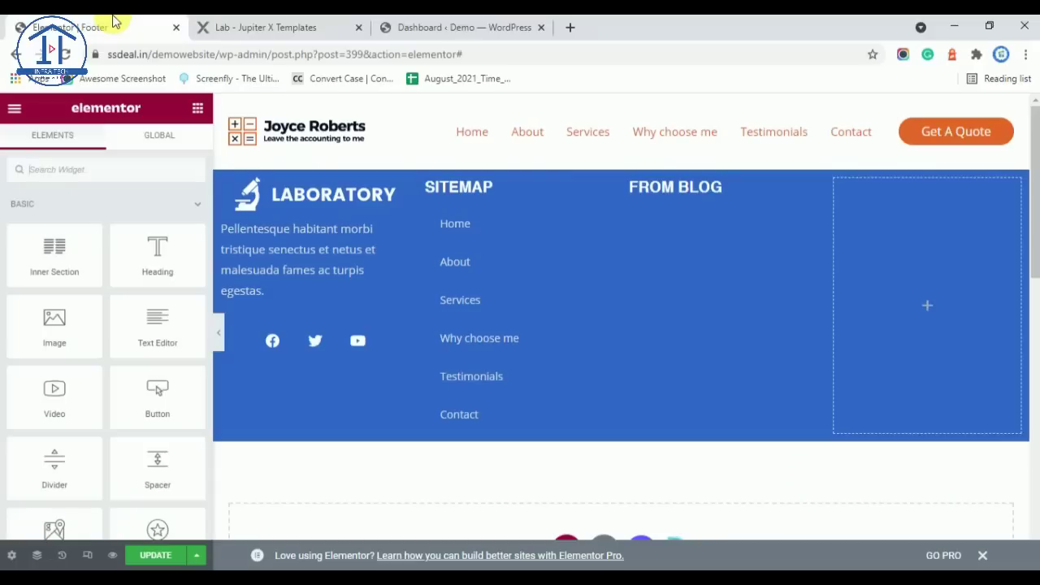
Step: Place a Text Editor widget under the FROM BLOG heading and replace its placeholder text with the copied blog excerpts and dates
{"action": "left_click", "coordinate": [111, 24]}
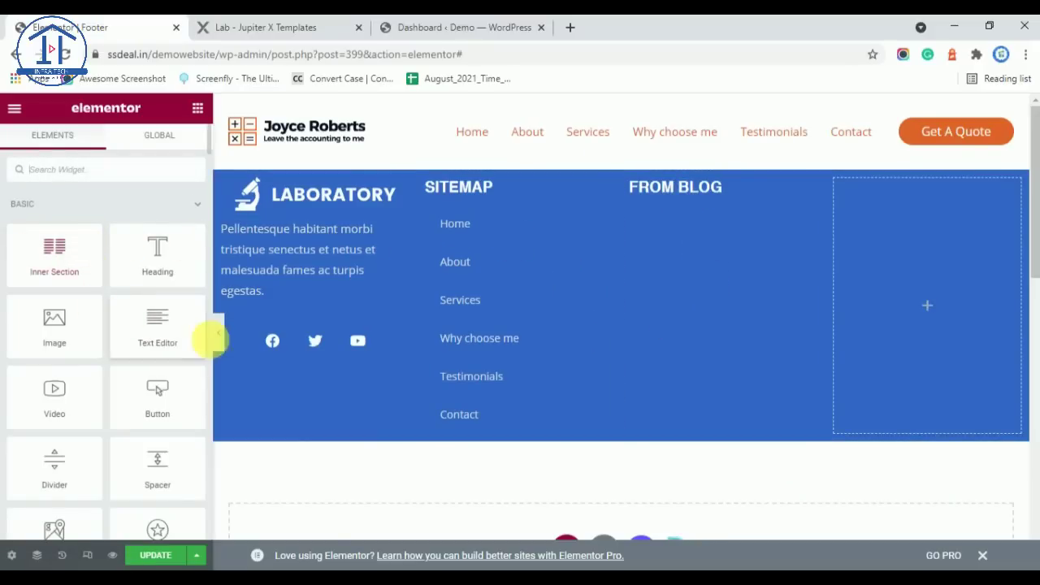
{"action": "left_click_drag", "start_coordinate": [182, 327], "coordinate": [710, 203]}
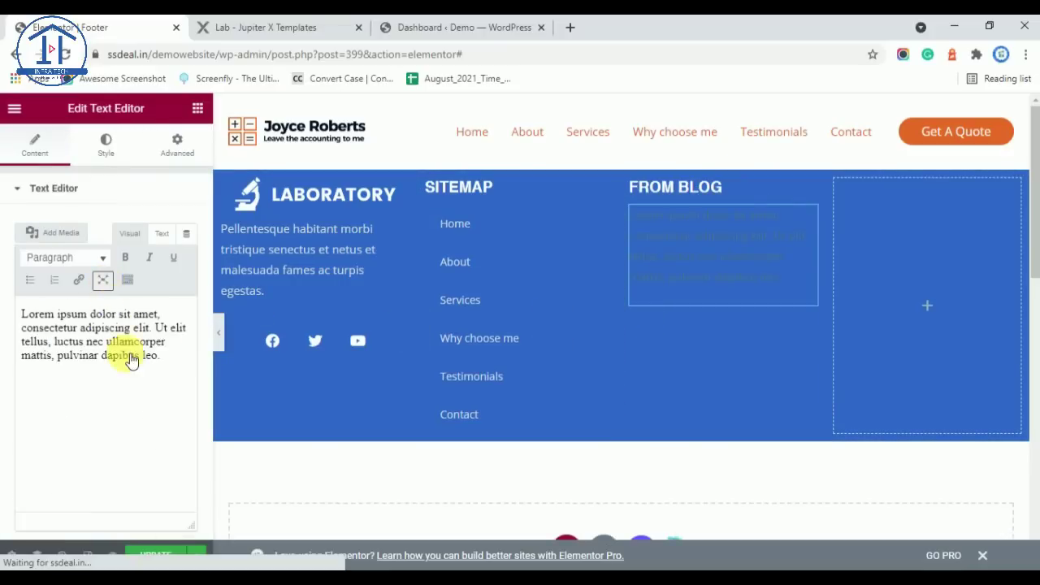
{"action": "left_click", "coordinate": [128, 343]}
{"action": "left_click", "coordinate": [16, 55]}
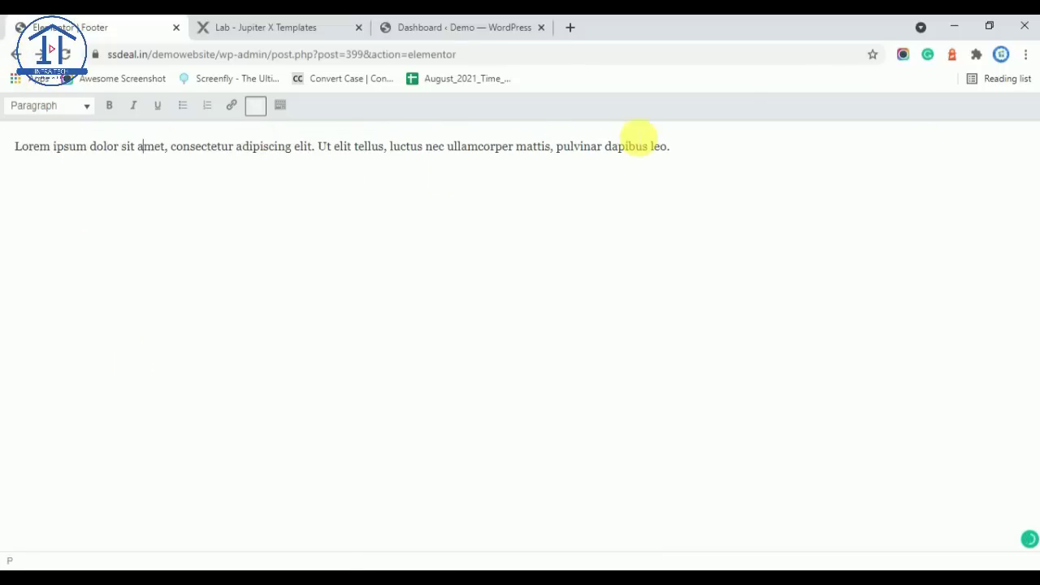
{"action": "left_click", "coordinate": [256, 106]}
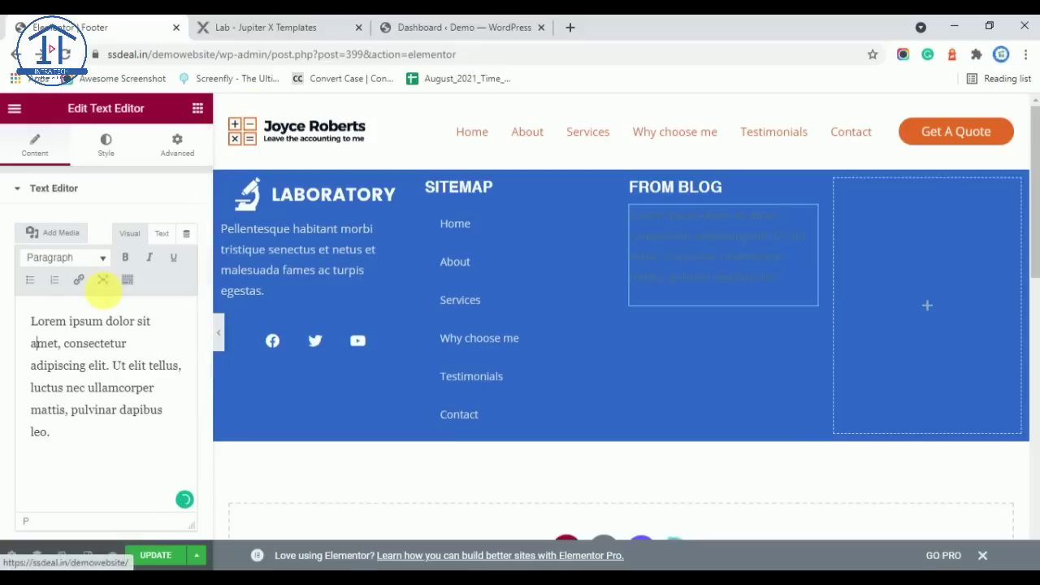
{"action": "key", "text": "ctrl+a"}
{"action": "key", "text": "ctrl+v"}
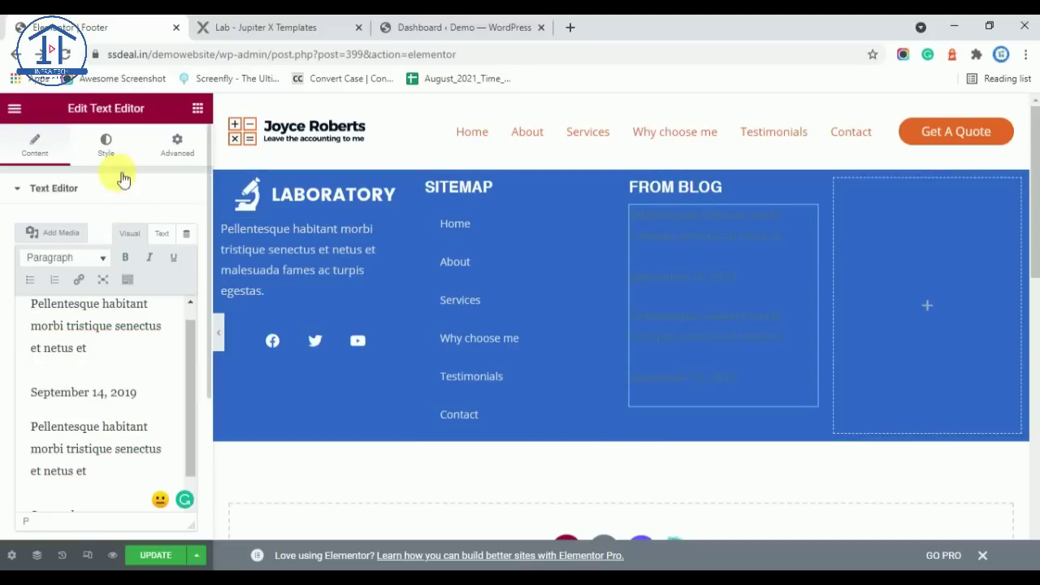
Step: Apply the global Footer Text color to the blog excerpts under the FROM BLOG heading
{"action": "left_click", "coordinate": [106, 146]}
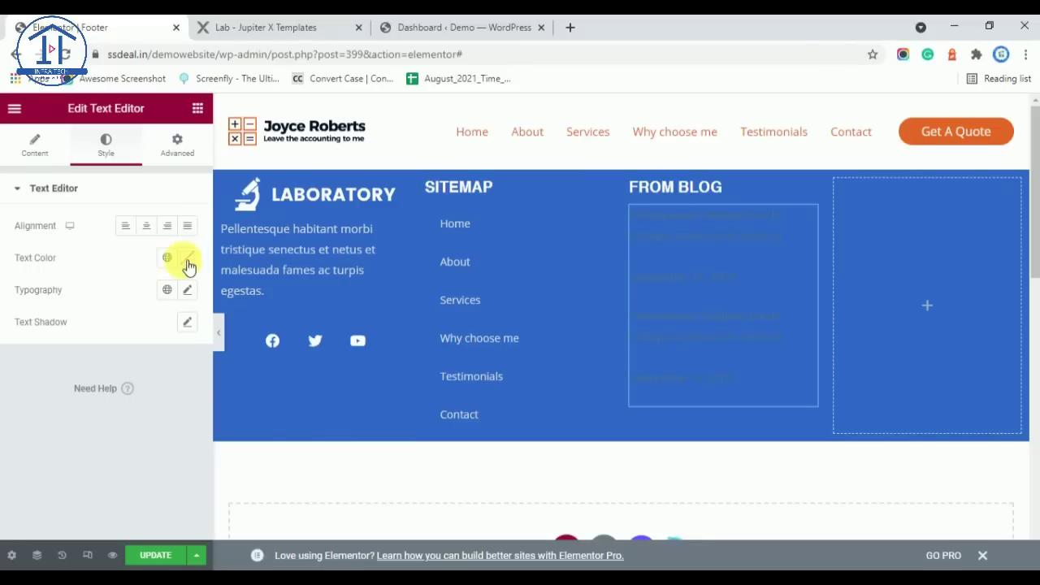
{"action": "left_click", "coordinate": [166, 258]}
{"action": "scroll", "coordinate": [130, 463], "scroll_direction": "down", "scroll_amount": 3}
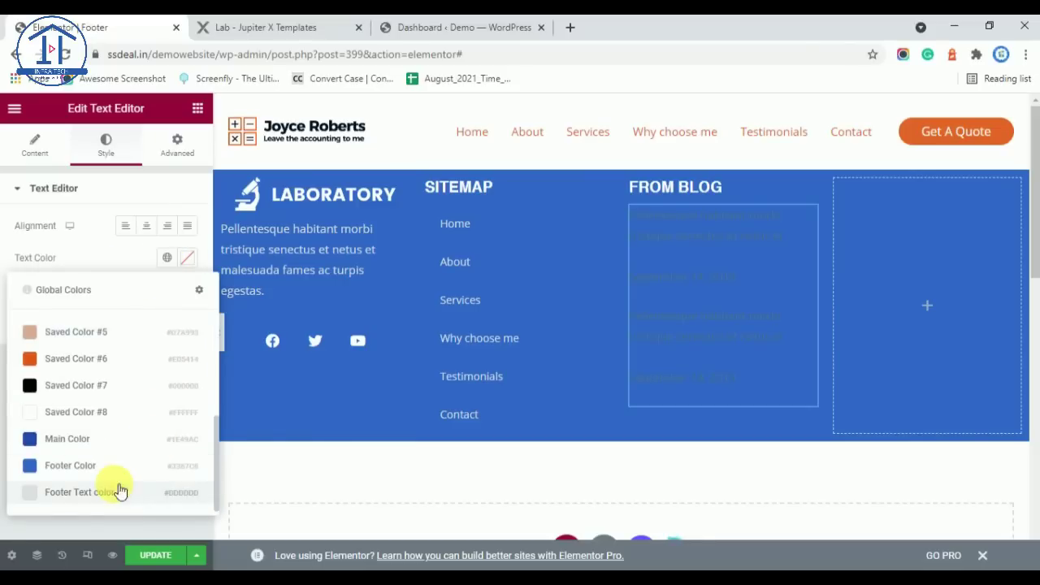
{"action": "left_click", "coordinate": [118, 491]}
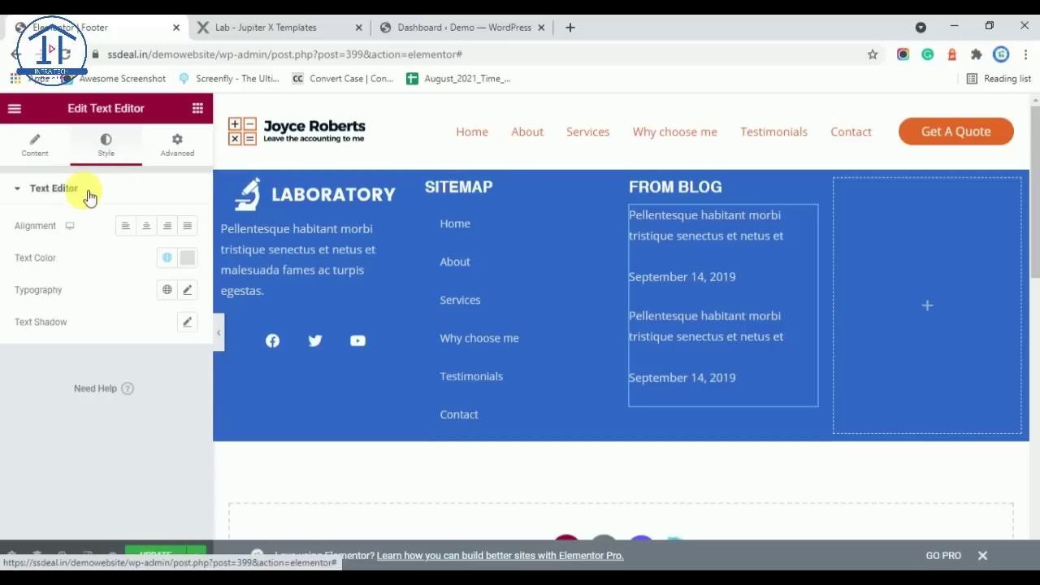
{"action": "left_click", "coordinate": [40, 148]}
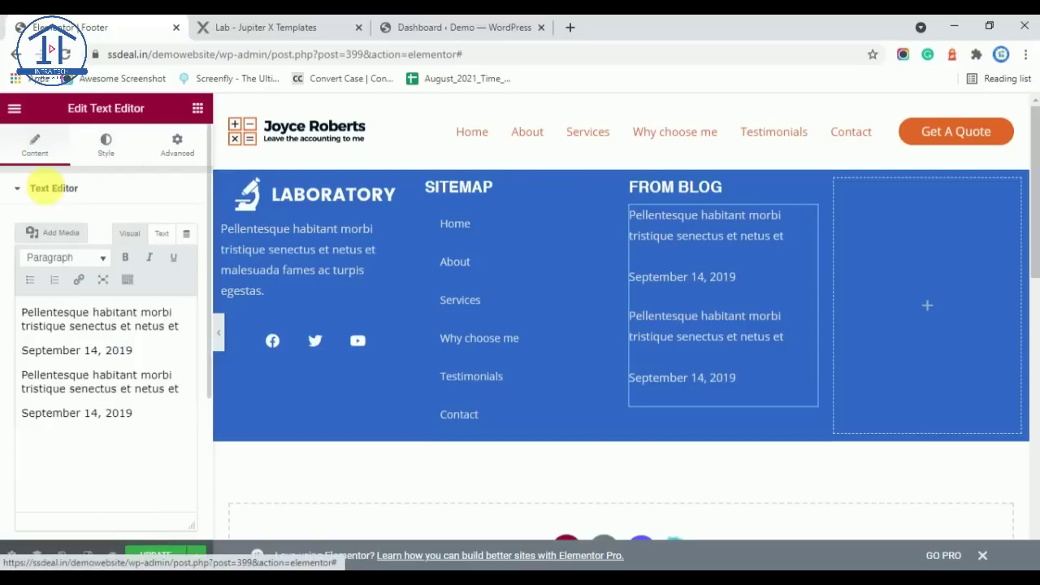
{"action": "scroll", "coordinate": [56, 383], "scroll_direction": "down", "scroll_amount": 1}
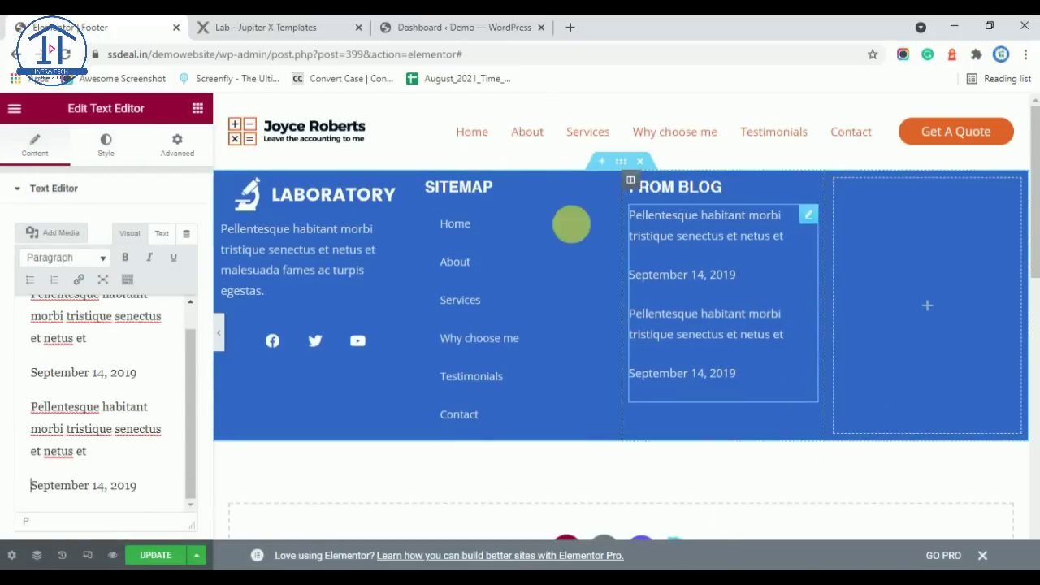
Step: Examine the heading, paragraph and email form in the fourth column of the Jupiter X Lab template's footer
{"action": "left_click", "coordinate": [235, 24]}
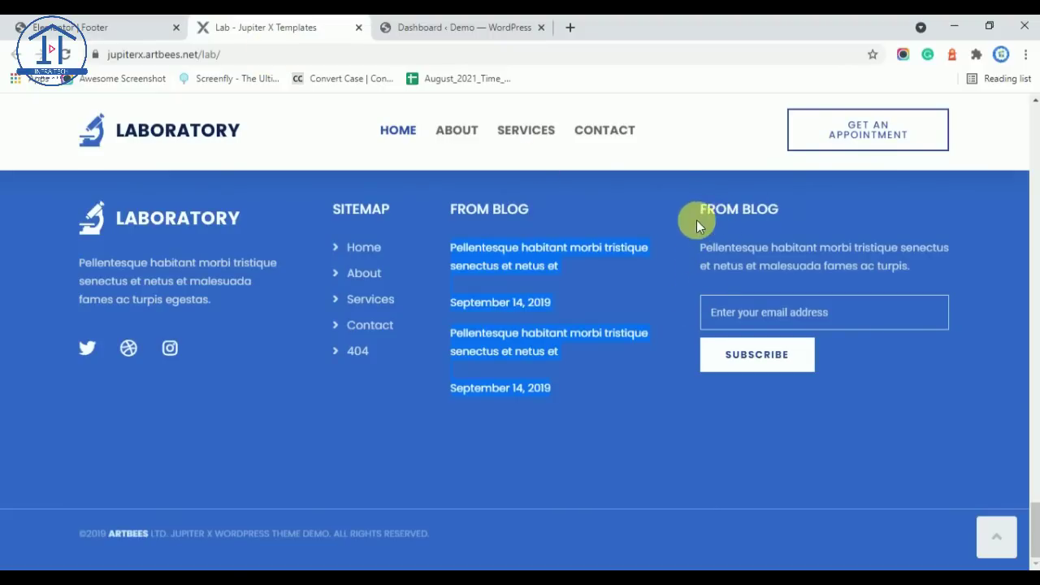
{"action": "left_click_drag", "start_coordinate": [700, 207], "coordinate": [898, 285]}
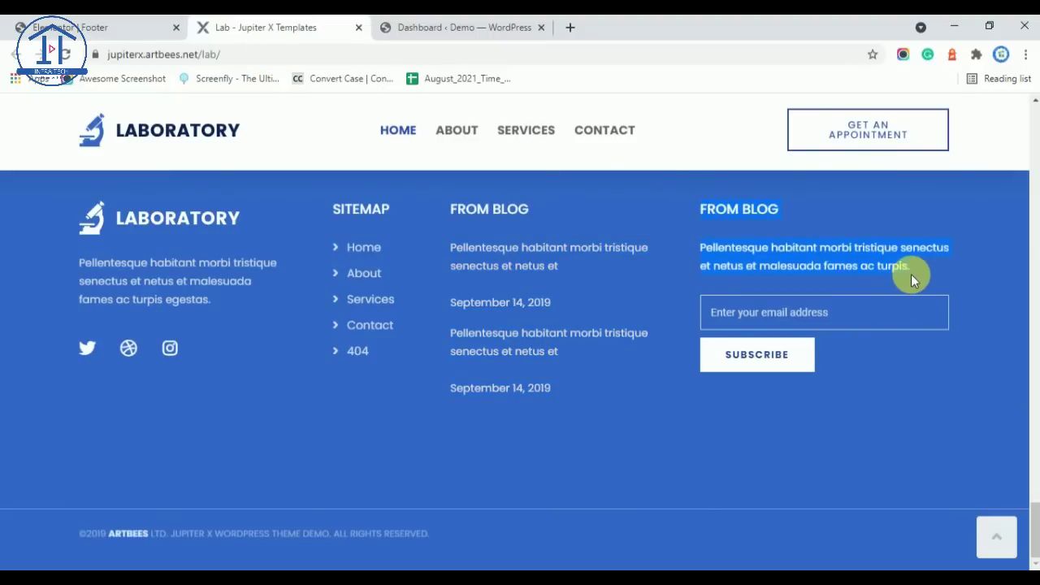
{"action": "left_click", "coordinate": [82, 27]}
{"action": "left_click", "coordinate": [329, 24]}
{"action": "left_click", "coordinate": [65, 24]}
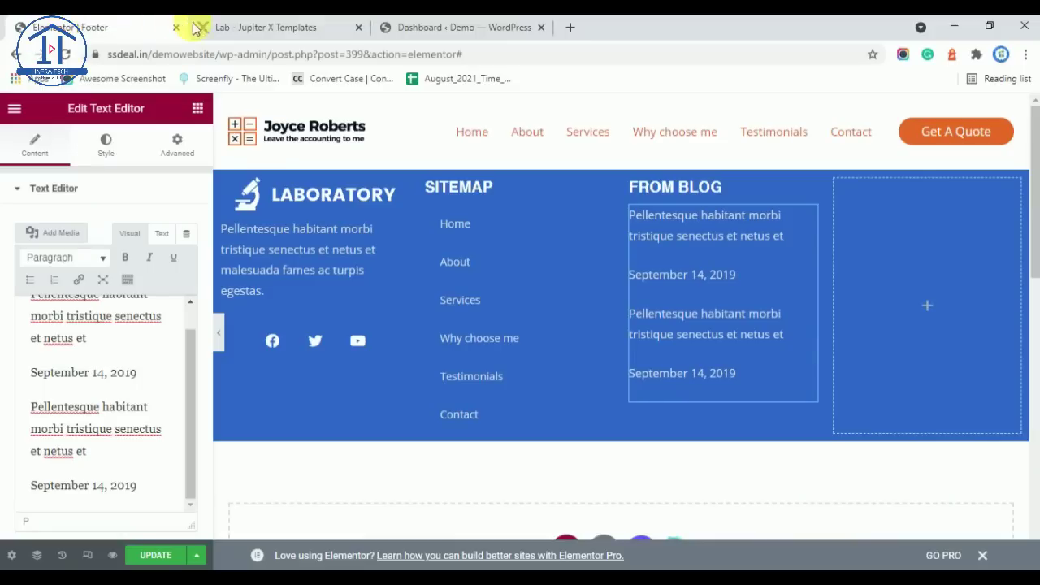
{"action": "left_click", "coordinate": [264, 27]}
{"action": "left_click", "coordinate": [920, 268]}
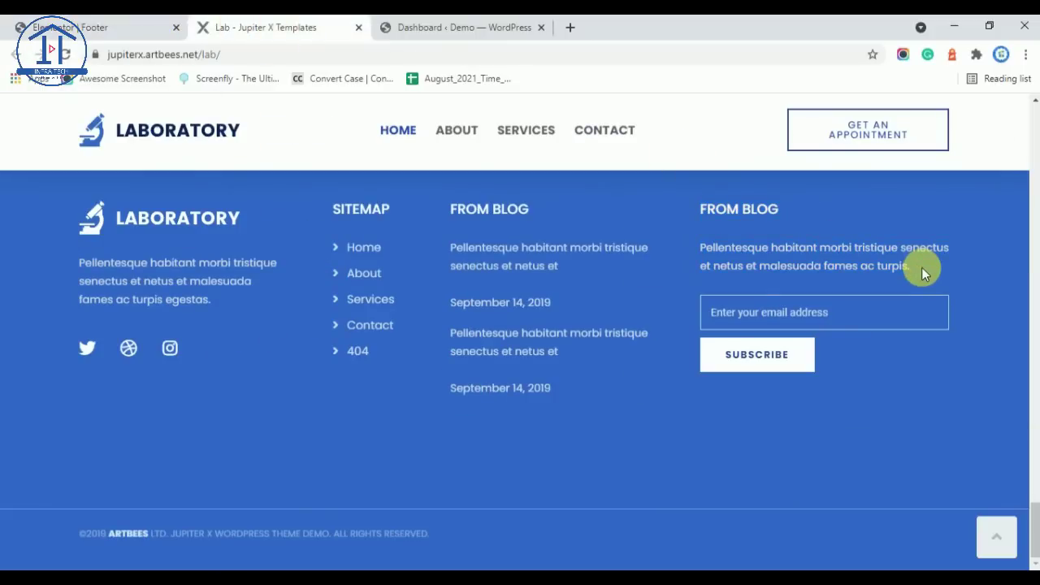
Step: Copy the FROM BLOG heading from the third column and paste it into the empty fourth footer column
{"action": "left_click", "coordinate": [81, 26]}
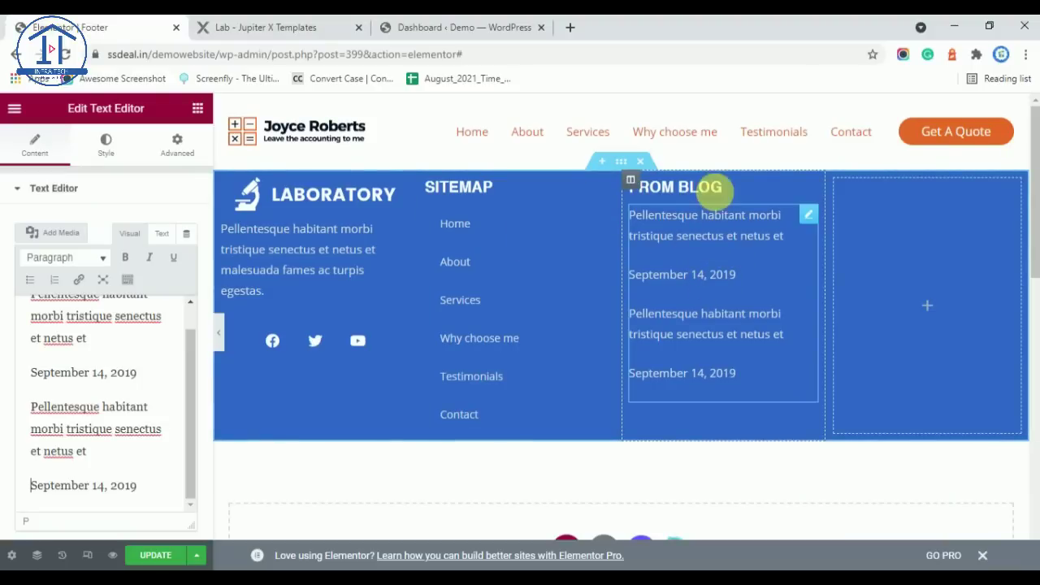
{"action": "right_click", "coordinate": [718, 188]}
{"action": "left_click", "coordinate": [886, 233]}
{"action": "right_click", "coordinate": [889, 235]}
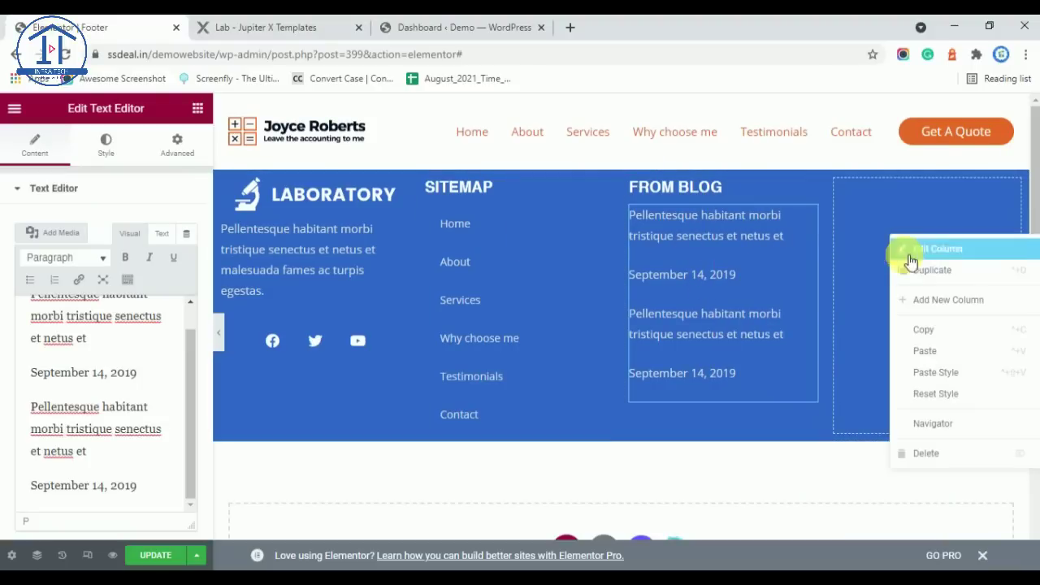
{"action": "key", "text": "ctrl+v"}
Step: Copy the third column's blog text widget and paste it under the heading in the fourth column
{"action": "right_click", "coordinate": [694, 254]}
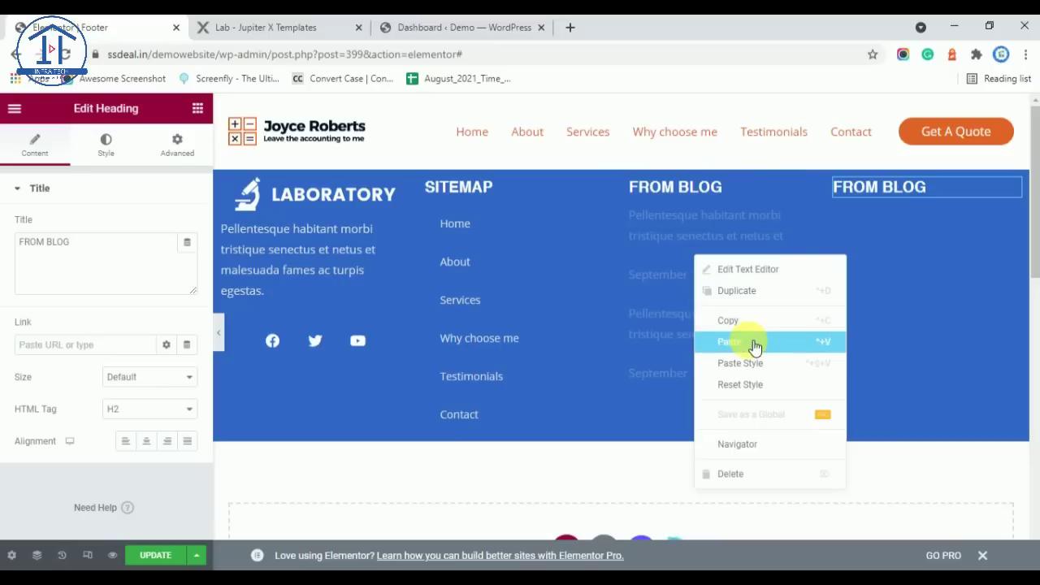
{"action": "left_click", "coordinate": [756, 325]}
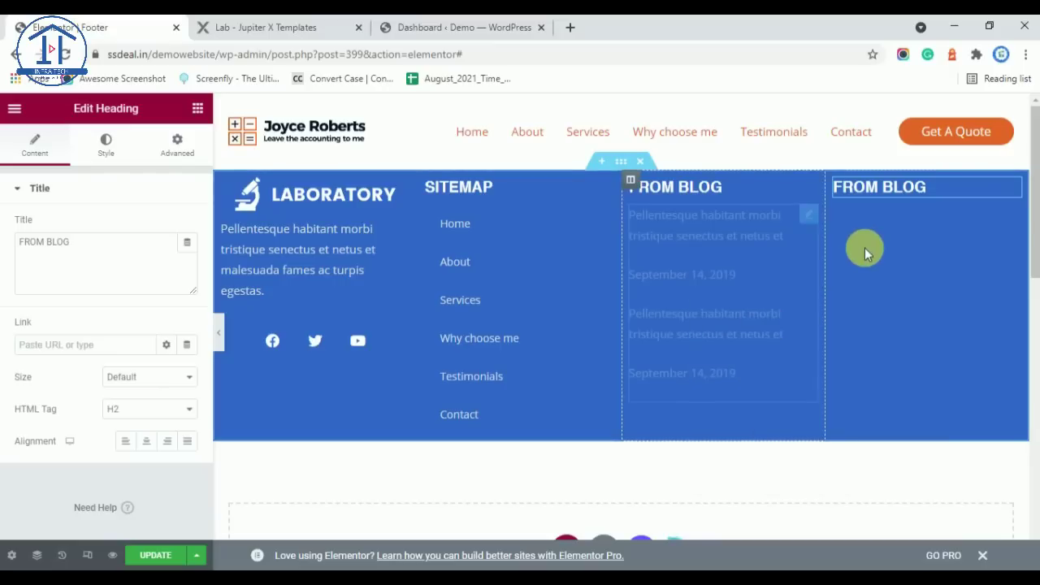
{"action": "right_click", "coordinate": [864, 247]}
{"action": "left_click", "coordinate": [918, 365]}
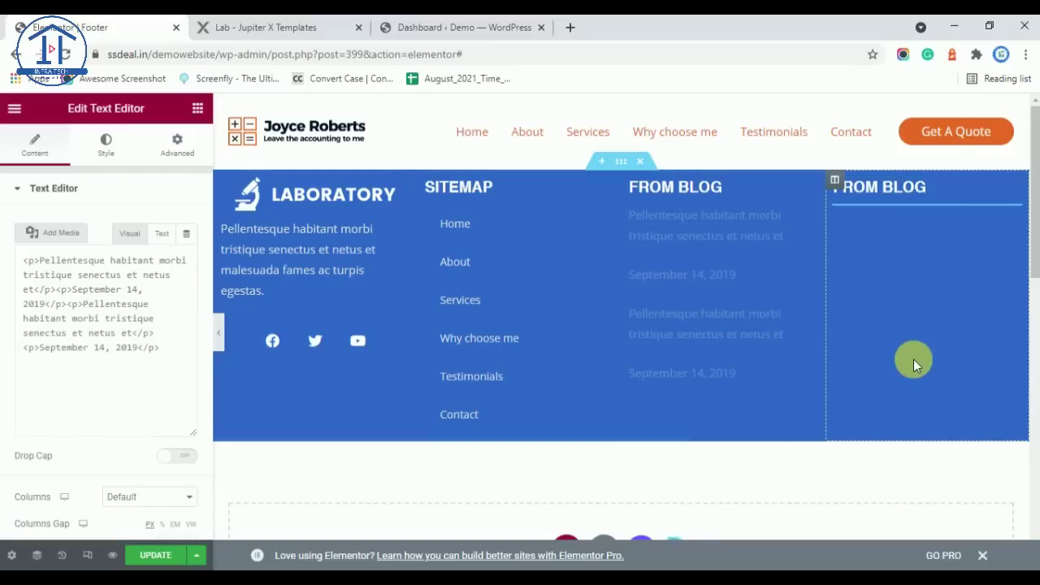
Step: Replace the fourth column's text with the paragraph from the template's fourth footer column, "Pellentesque habitant morbi tristique senectus et netus et malesuada fames ac turpis."
{"action": "left_click", "coordinate": [274, 24]}
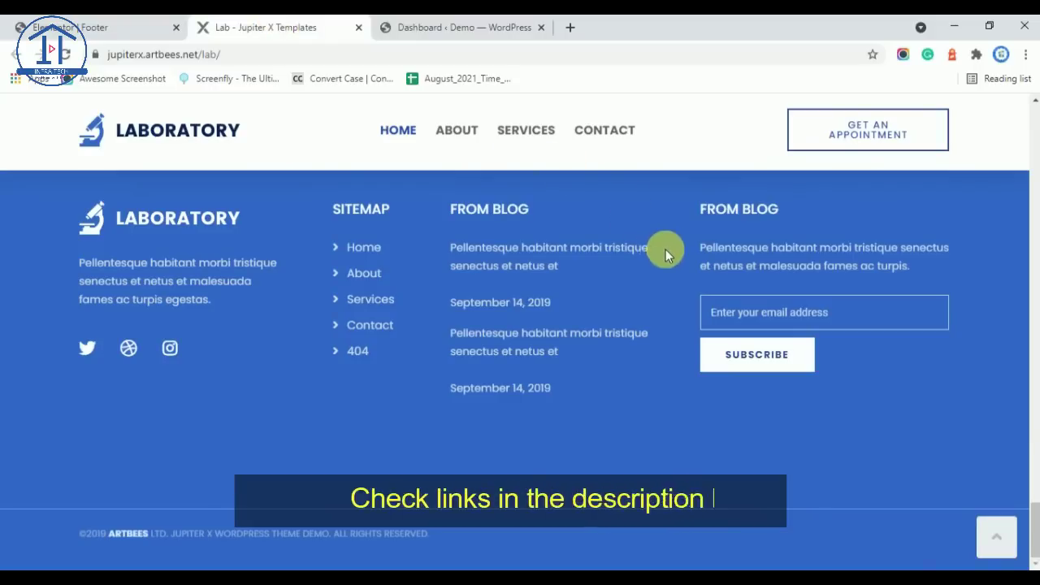
{"action": "left_click_drag", "start_coordinate": [692, 243], "coordinate": [910, 274]}
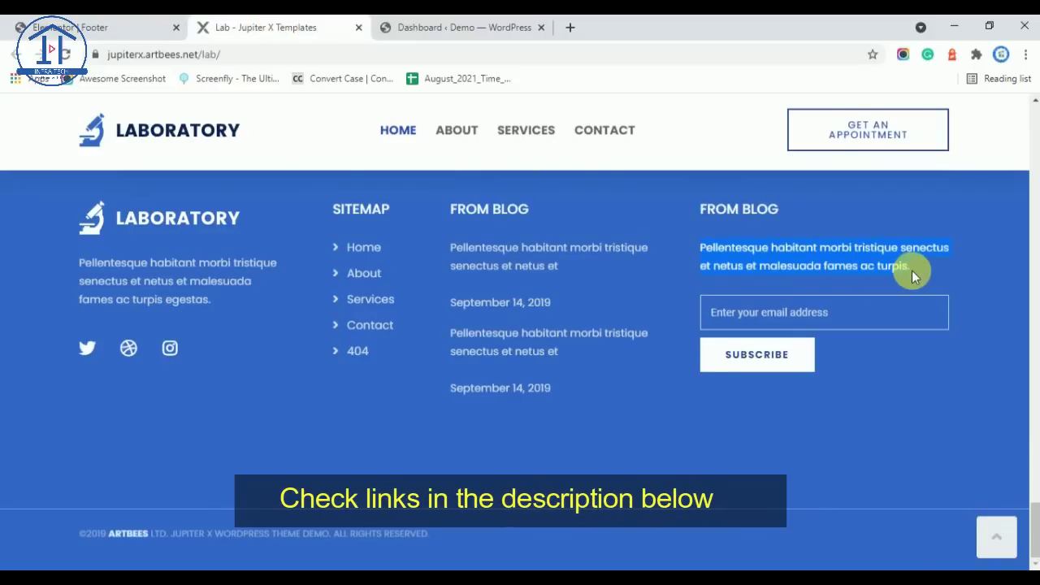
{"action": "left_click", "coordinate": [167, 27]}
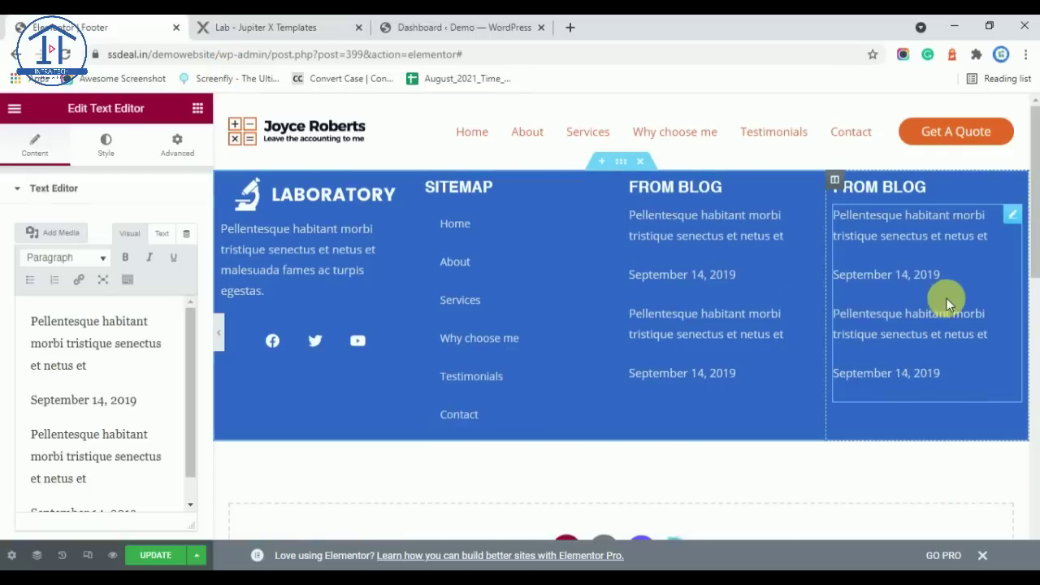
{"action": "left_click", "coordinate": [121, 342]}
{"action": "key", "text": "ctrl+a"}
{"action": "key", "text": "ctrl+v"}
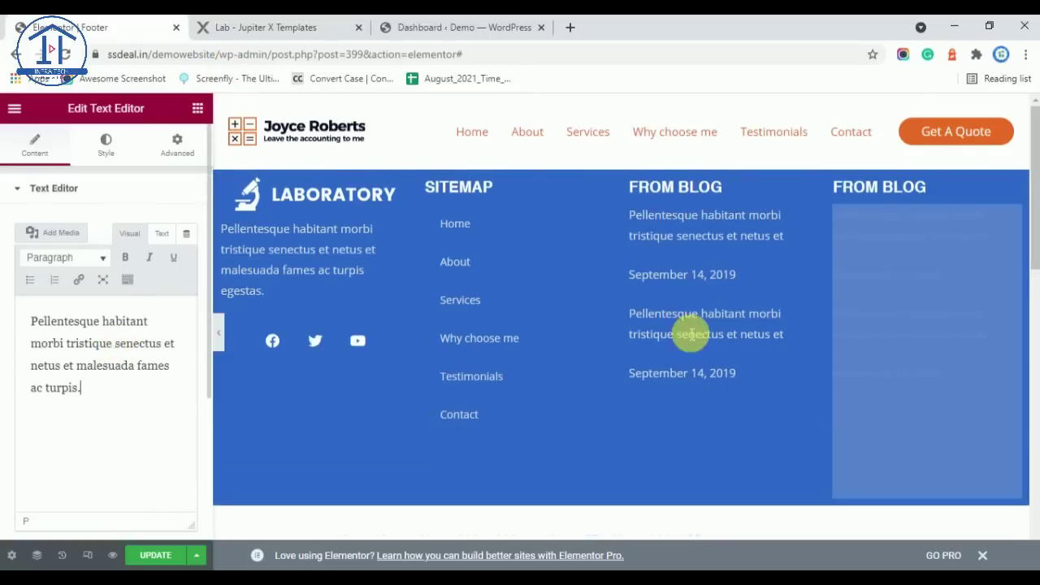
Step: Change the fourth column's heading text to SUBSCRIBE NOW
{"action": "left_click", "coordinate": [941, 187]}
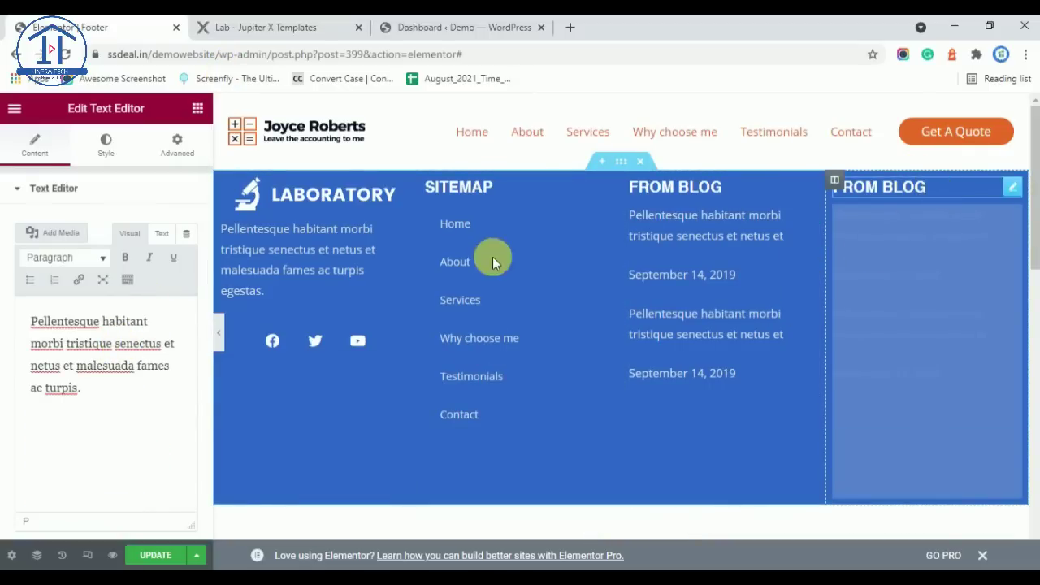
{"action": "left_click_drag", "start_coordinate": [87, 251], "coordinate": [4, 240]}
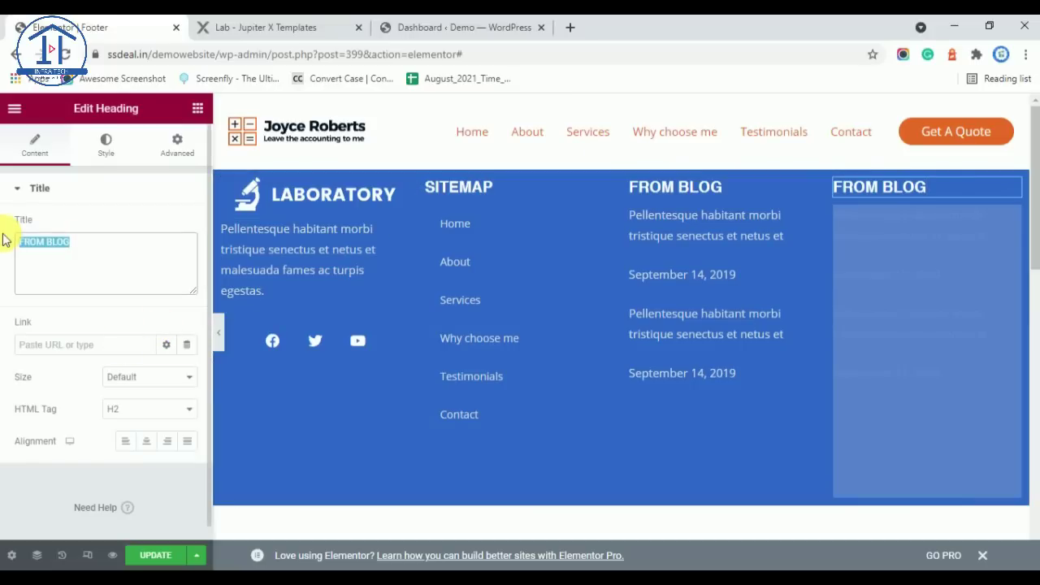
{"action": "type", "text": "SUBSCRIBE NOW"}
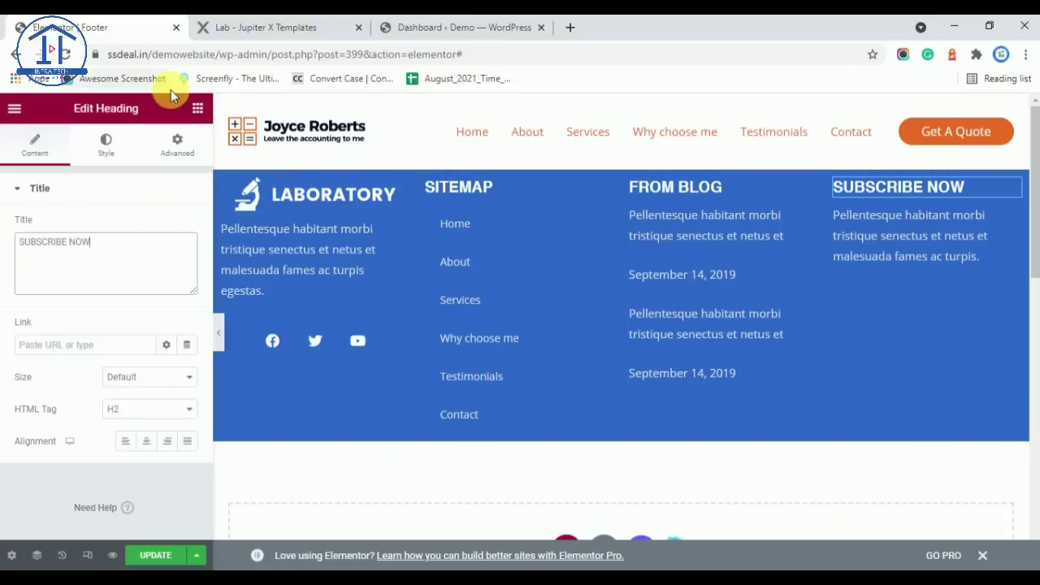
Step: Find a form widget and place the WPForms widget under the text in the SUBSCRIBE NOW column
{"action": "left_click", "coordinate": [195, 112]}
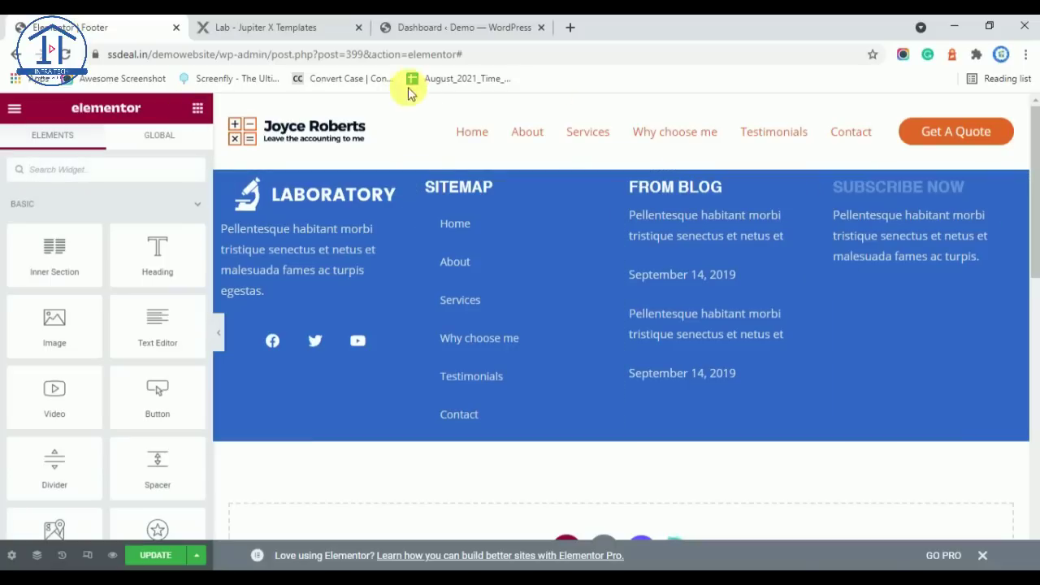
{"action": "left_click", "coordinate": [317, 31]}
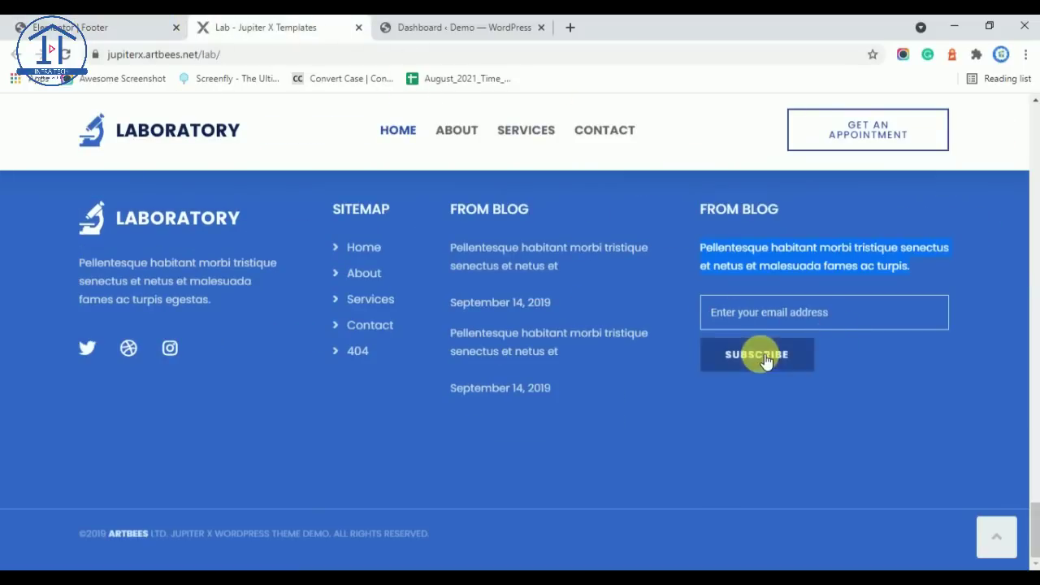
{"action": "left_click", "coordinate": [95, 23]}
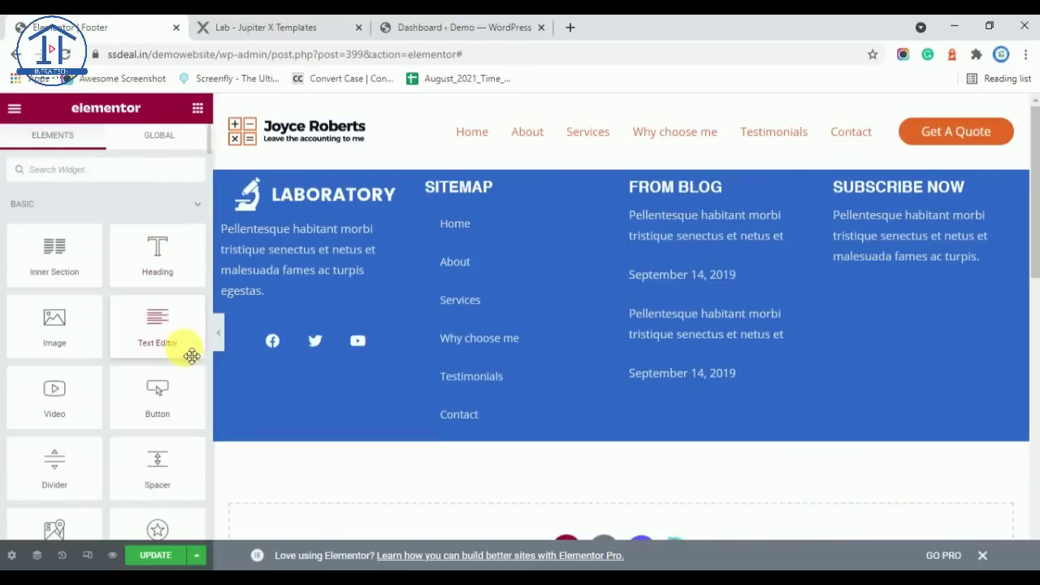
{"action": "left_click", "coordinate": [104, 172]}
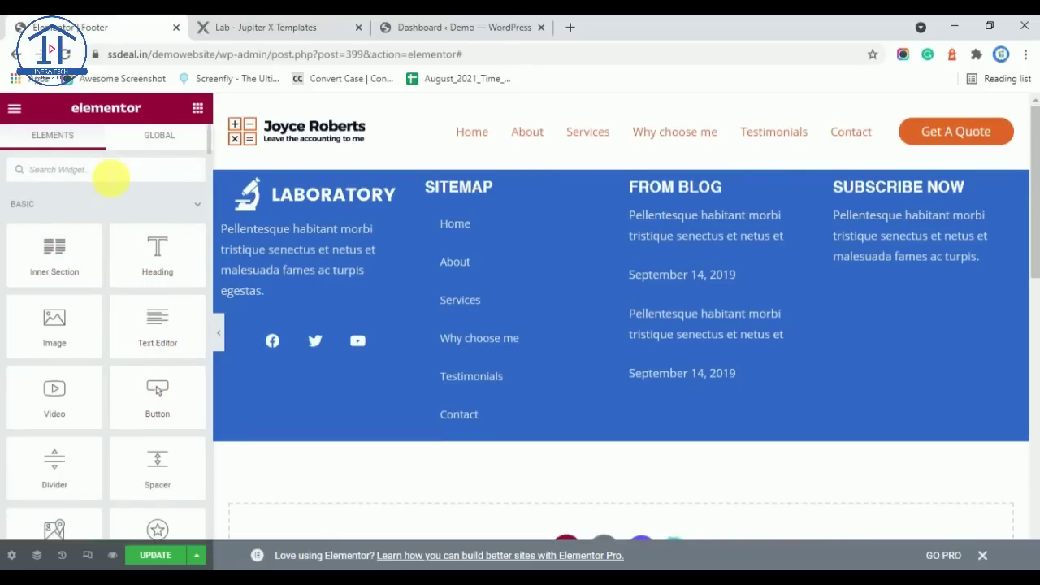
{"action": "type", "text": "FORM"}
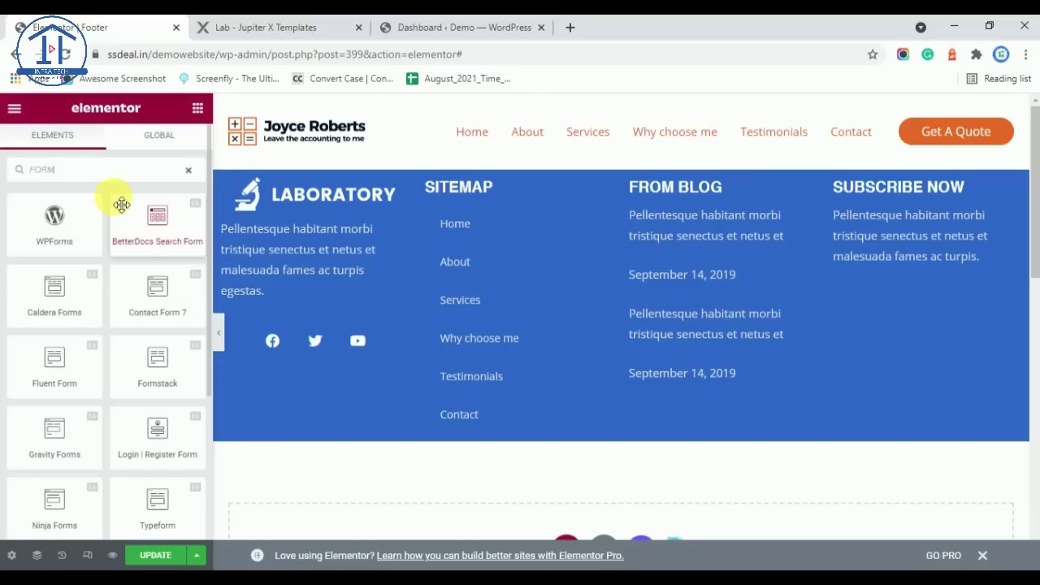
{"action": "scroll", "coordinate": [154, 313], "scroll_direction": "down", "scroll_amount": 3}
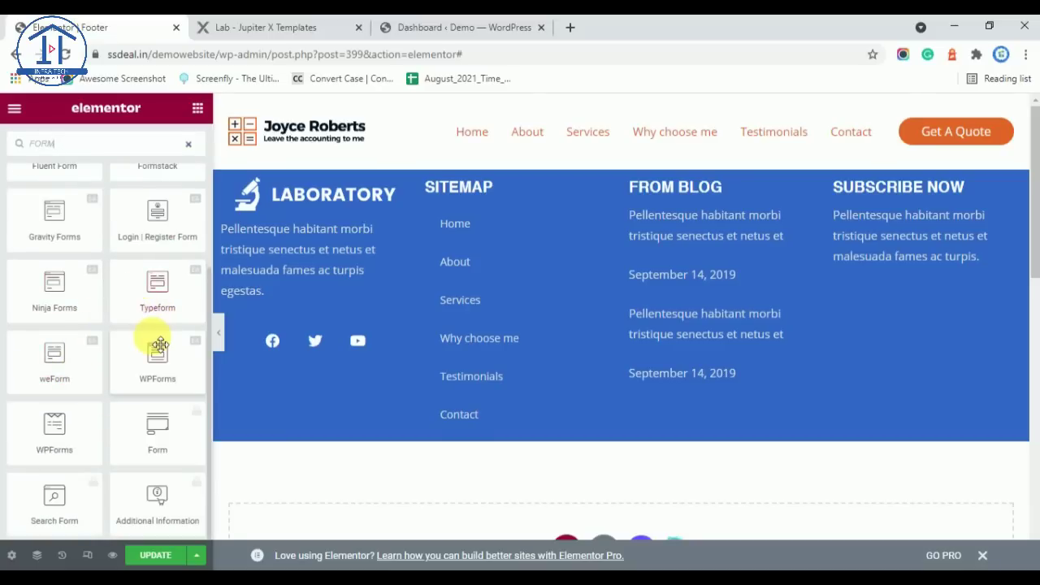
{"action": "scroll", "coordinate": [160, 344], "scroll_direction": "up", "scroll_amount": 2}
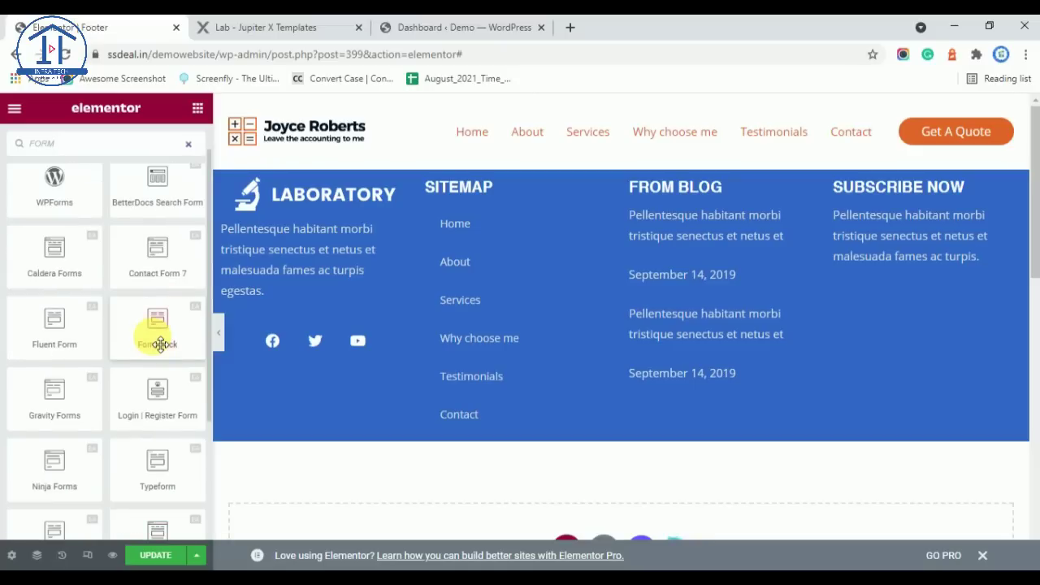
{"action": "scroll", "coordinate": [160, 345], "scroll_direction": "down", "scroll_amount": 2}
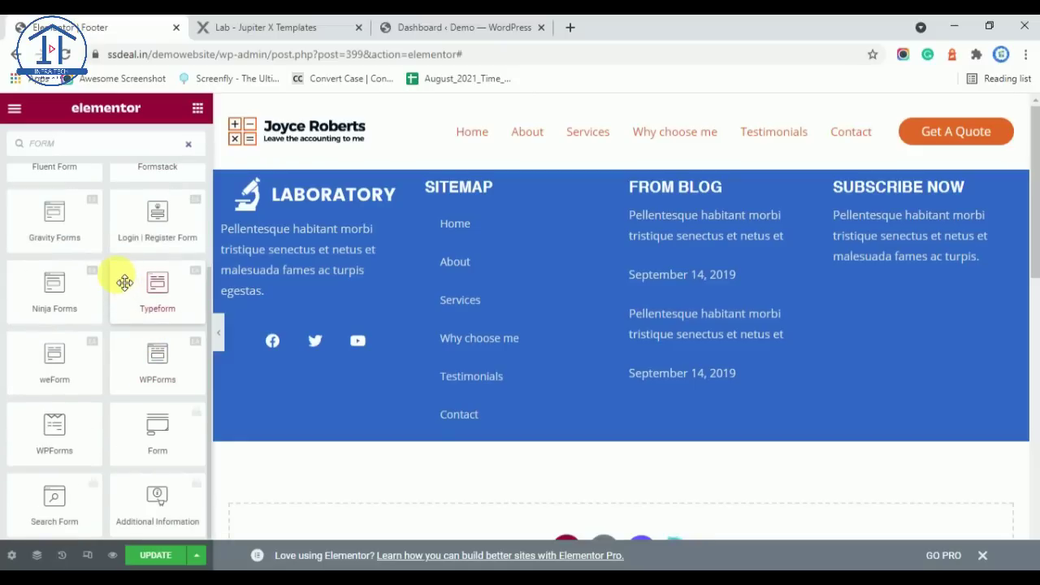
{"action": "left_click_drag", "start_coordinate": [154, 370], "coordinate": [905, 268]}
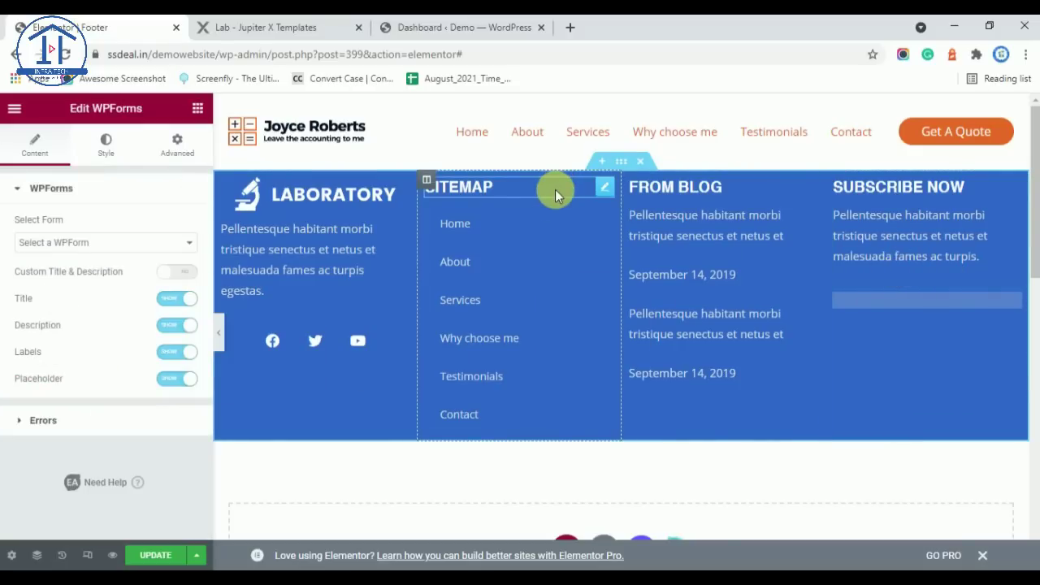
Step: Select the Enquiry form for the WPForms widget and hide its title, description and labels
{"action": "left_click", "coordinate": [46, 243]}
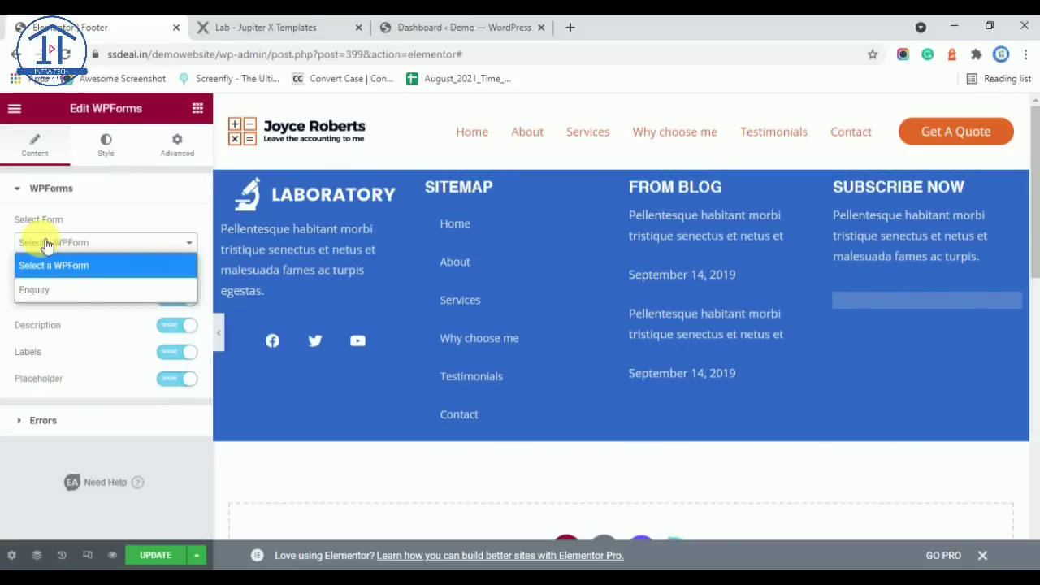
{"action": "left_click", "coordinate": [82, 292]}
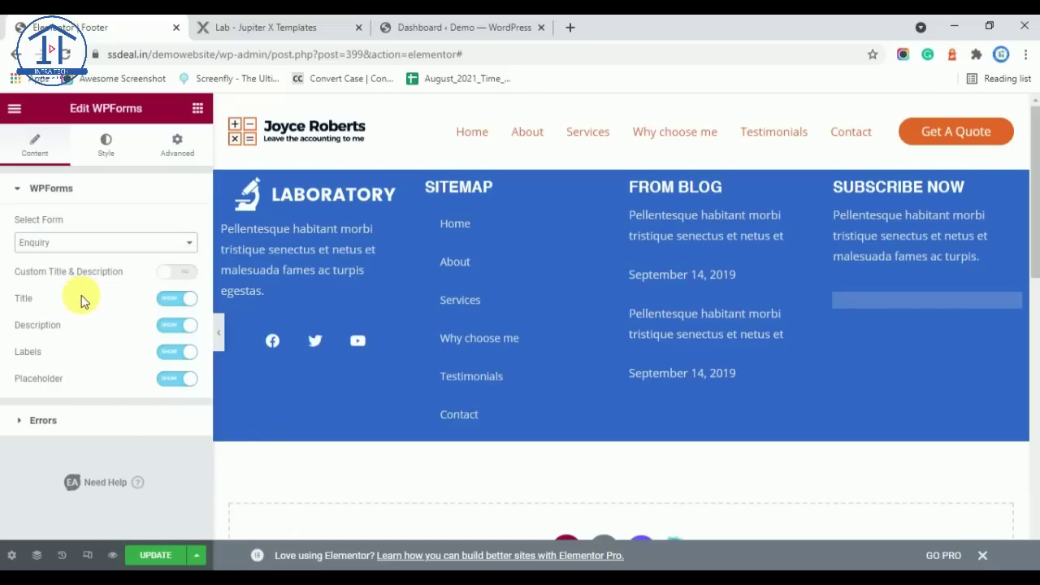
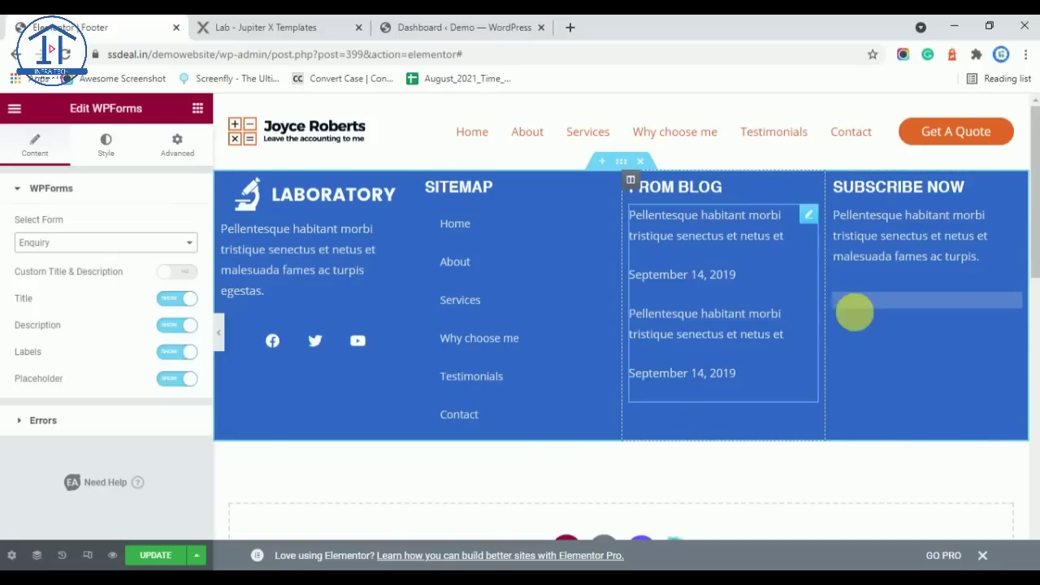
{"action": "left_click", "coordinate": [178, 298]}
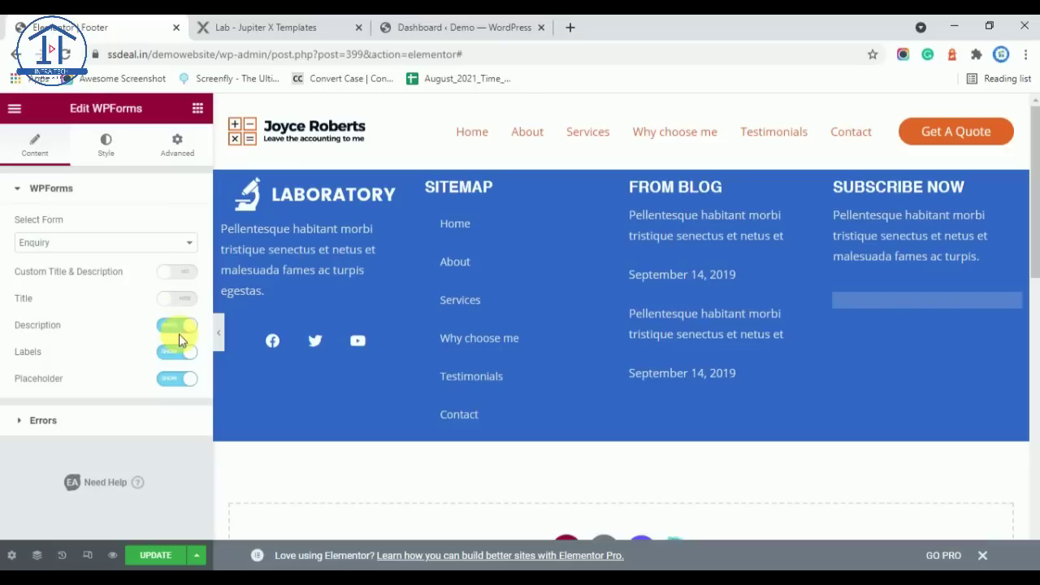
{"action": "left_click", "coordinate": [178, 325]}
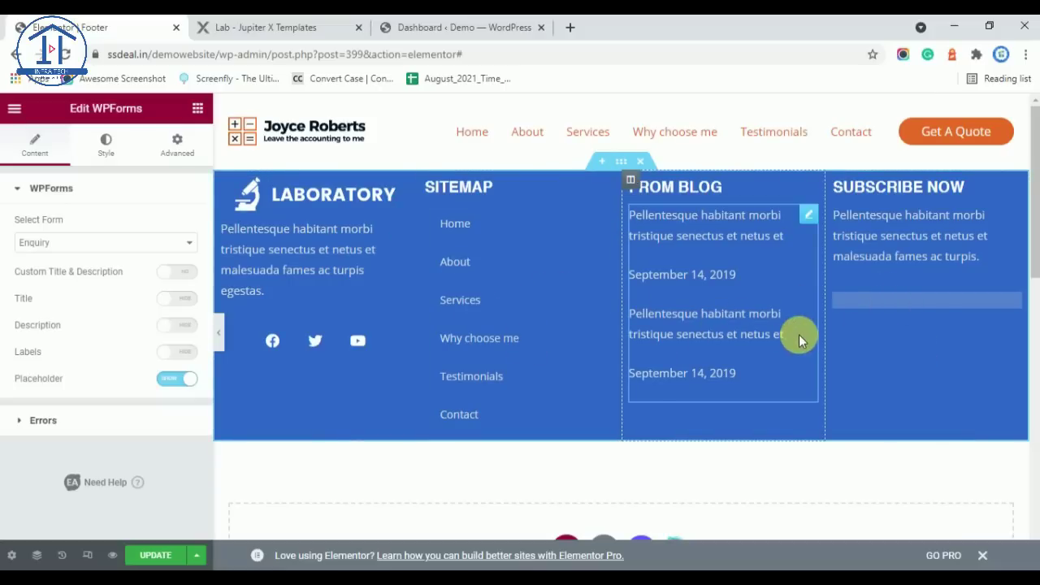
Step: Switch to the Jupiter X Lab template and copy the copyright line at the end of its footer
{"action": "left_click", "coordinate": [267, 23]}
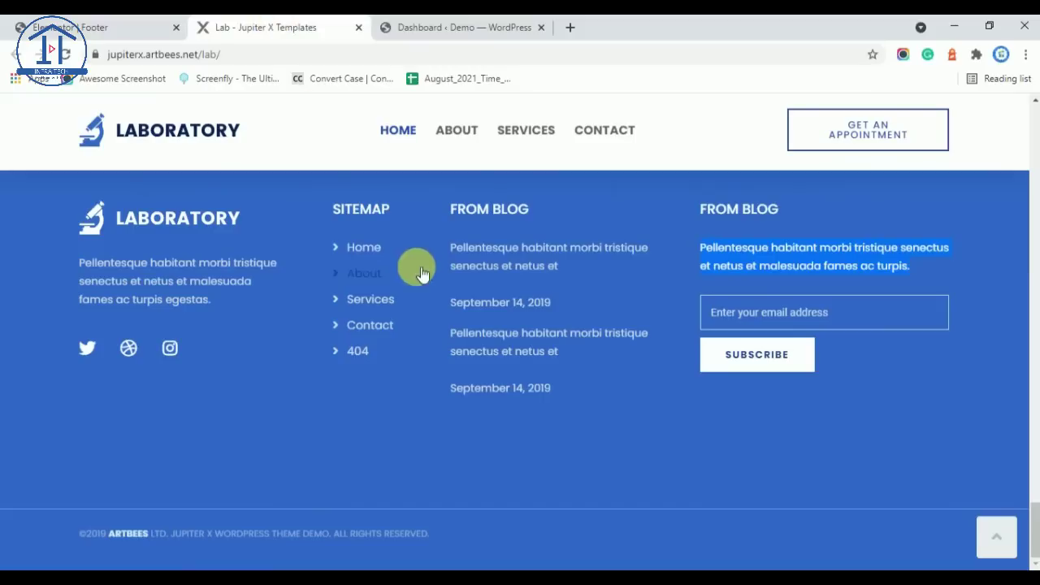
{"action": "scroll", "coordinate": [553, 341], "scroll_direction": "up", "scroll_amount": 3}
{"action": "scroll", "coordinate": [536, 321], "scroll_direction": "down", "scroll_amount": 2}
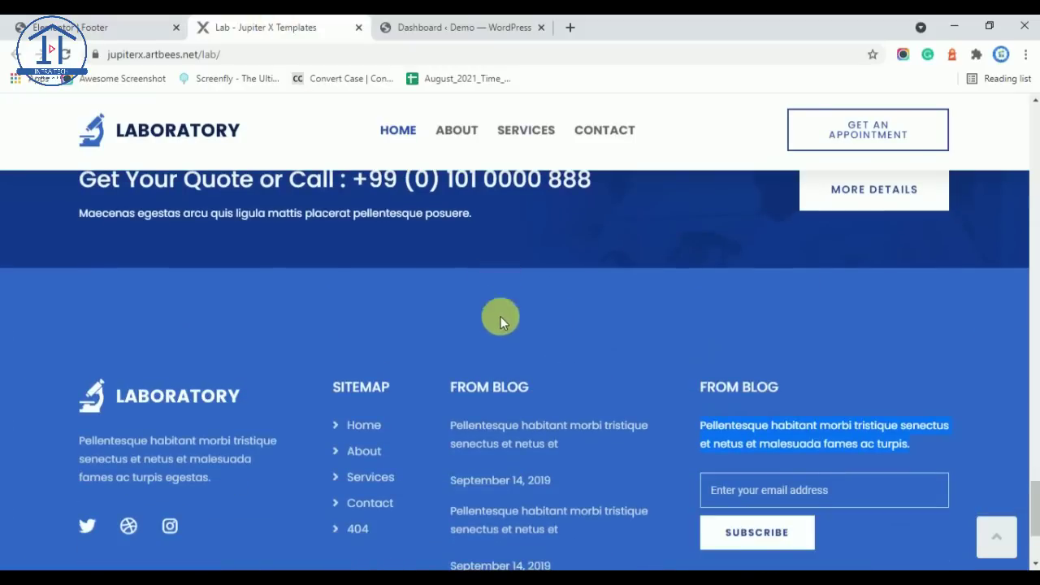
{"action": "scroll", "coordinate": [523, 300], "scroll_direction": "down", "scroll_amount": 2}
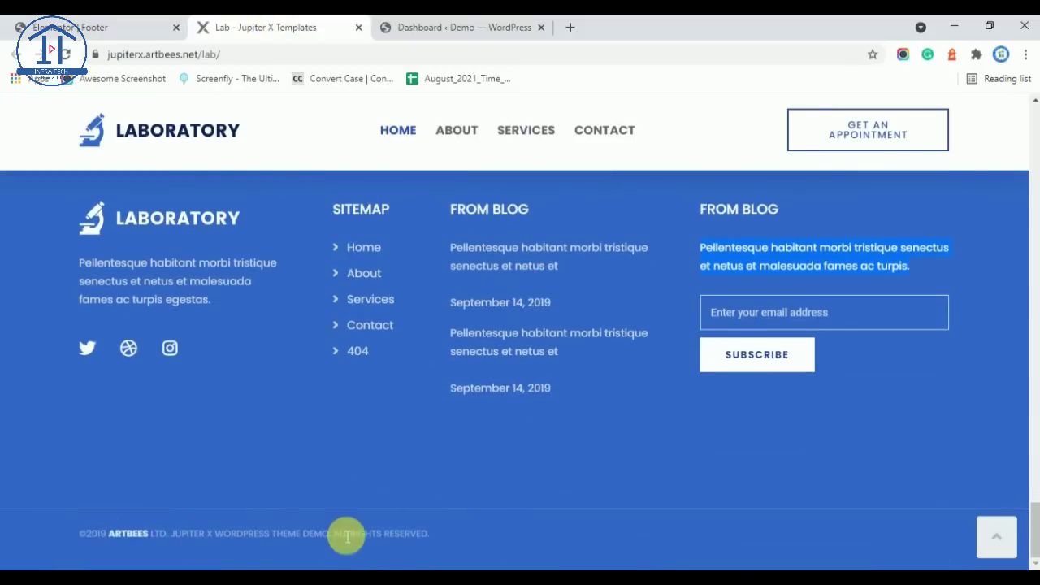
{"action": "left_click_drag", "start_coordinate": [447, 536], "coordinate": [395, 515]}
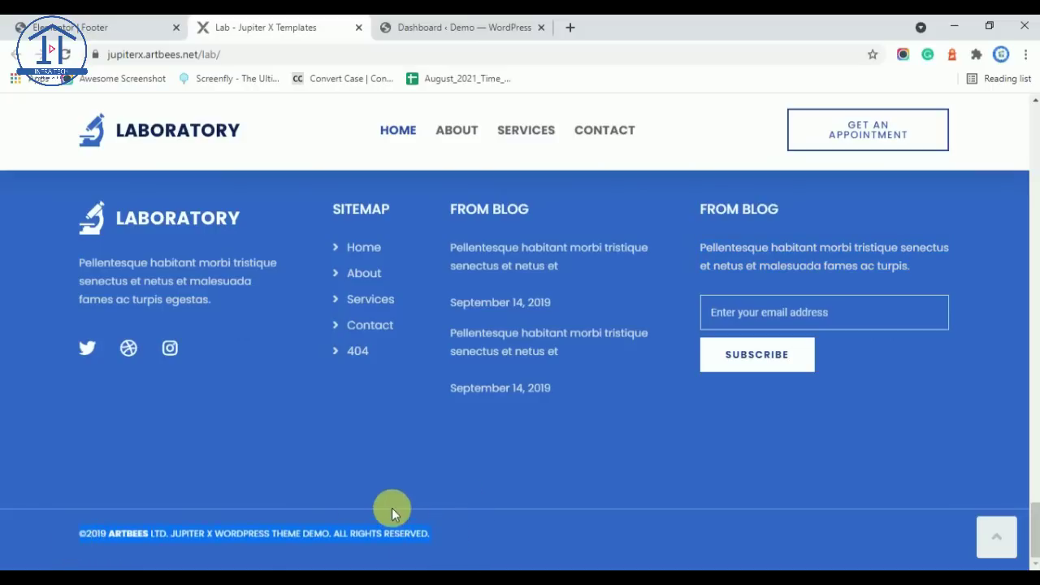
Step: Return to the Elementor footer and add a single-column section below the four-column section
{"action": "left_click", "coordinate": [71, 23]}
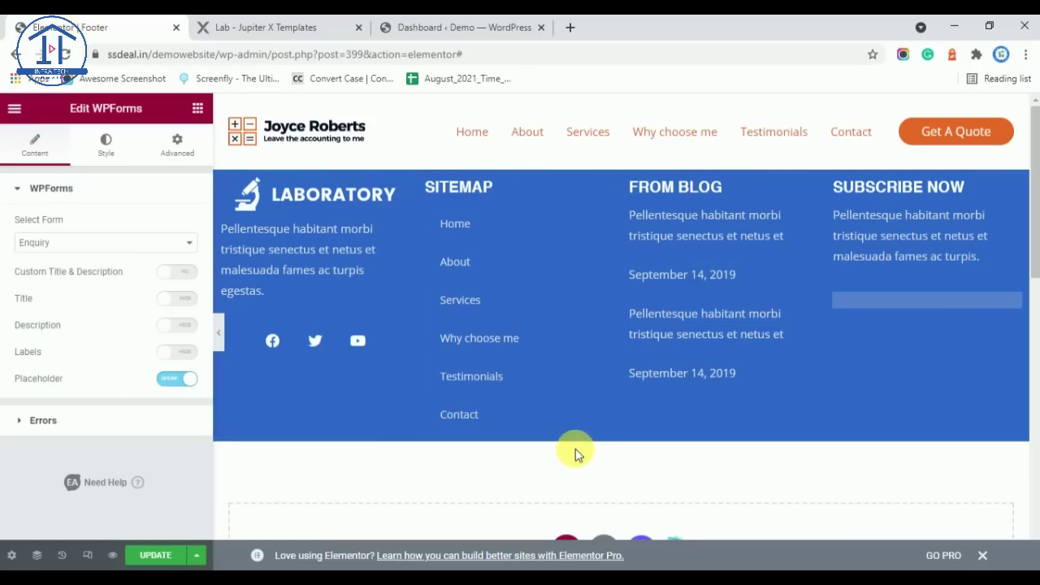
{"action": "scroll", "coordinate": [613, 274], "scroll_direction": "down", "scroll_amount": 2}
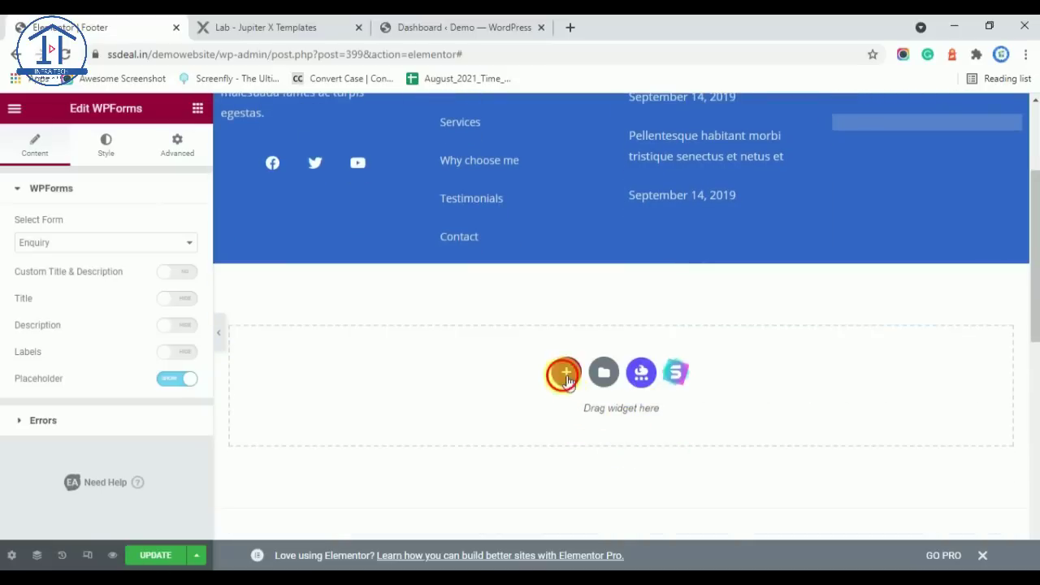
{"action": "left_click", "coordinate": [564, 371]}
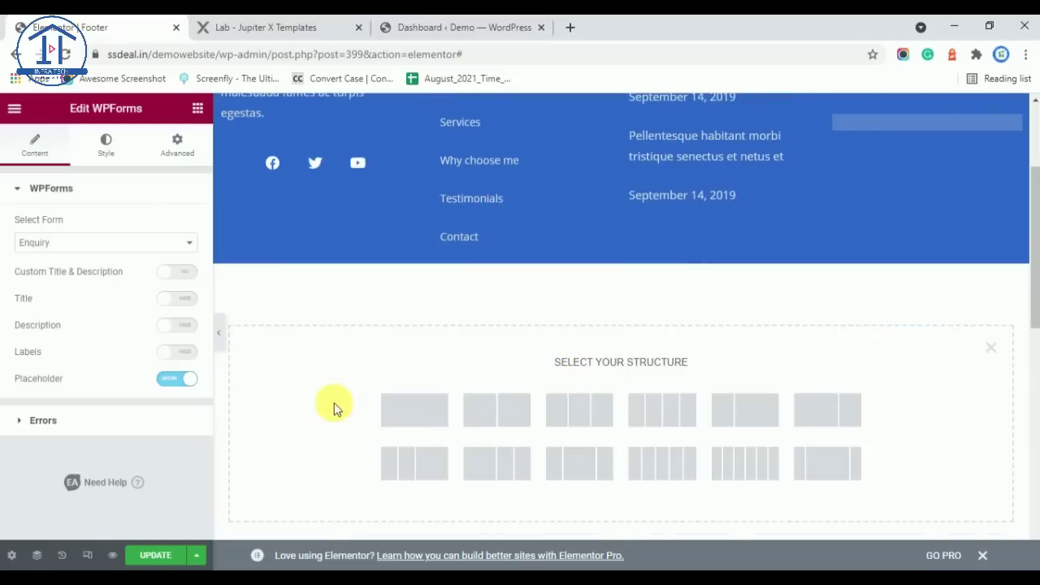
{"action": "left_click", "coordinate": [430, 411]}
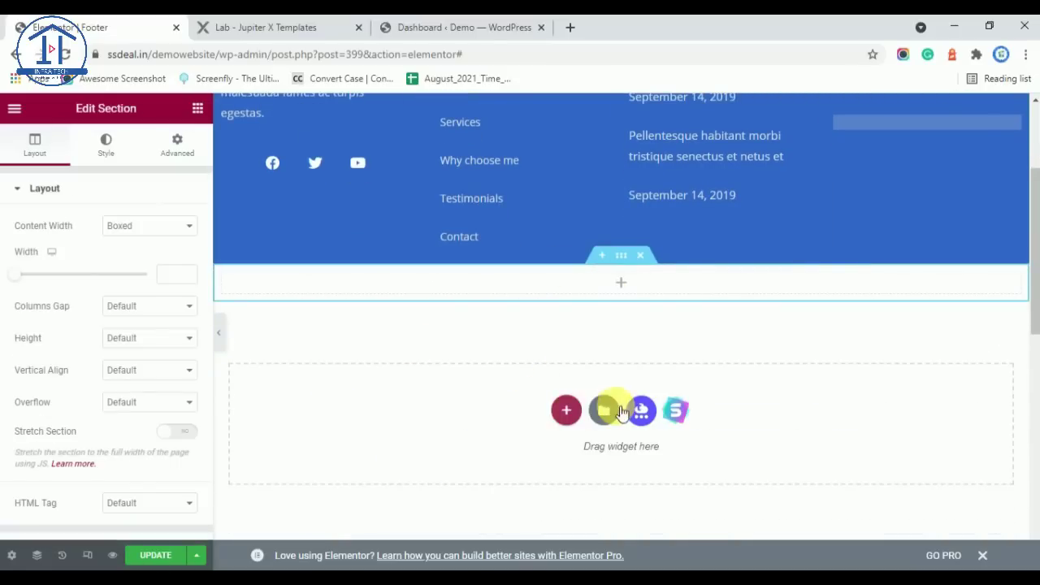
Step: Add a Text Editor widget to the new section with the text "©2019 ARTBEES LTD. JUPITER X WORDPRESS THEME DEMO. ALL RIGHTS RESERVED."
{"action": "scroll", "coordinate": [617, 406], "scroll_direction": "up", "scroll_amount": 2}
{"action": "left_click", "coordinate": [536, 461]}
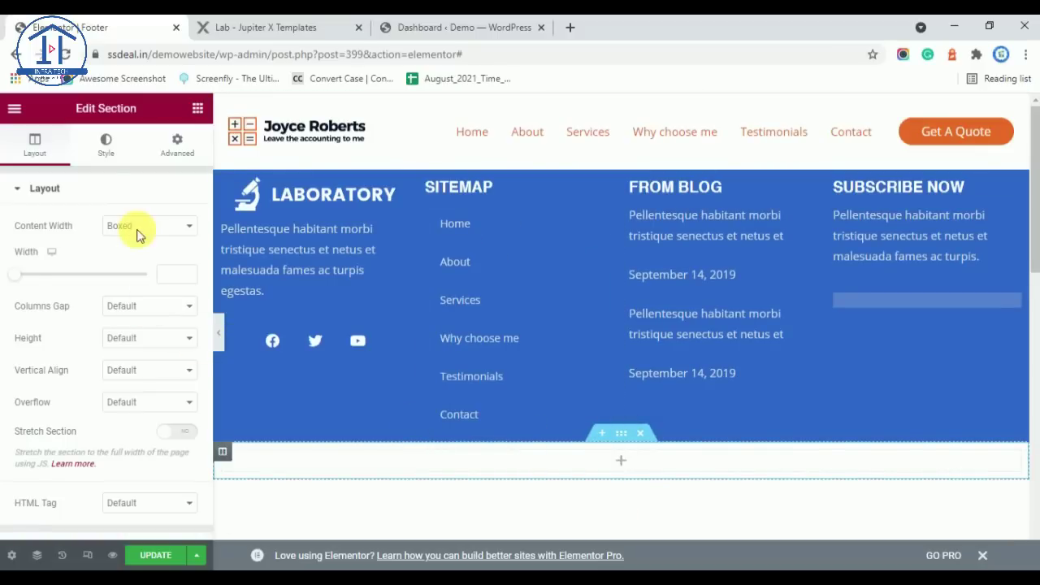
{"action": "left_click_drag", "start_coordinate": [169, 343], "coordinate": [357, 460]}
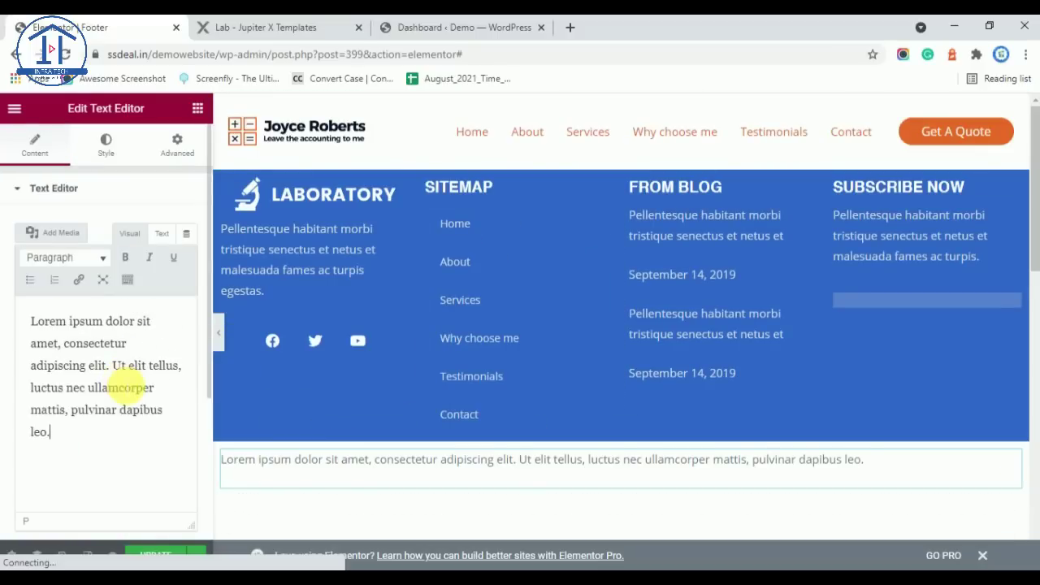
{"action": "triple_click", "coordinate": [127, 387]}
{"action": "type", "text": "©2019 ARTBEES LTD. JUPITER X WORDPRESS THEME DEMO. ALL RIGHTS RESERVED."}
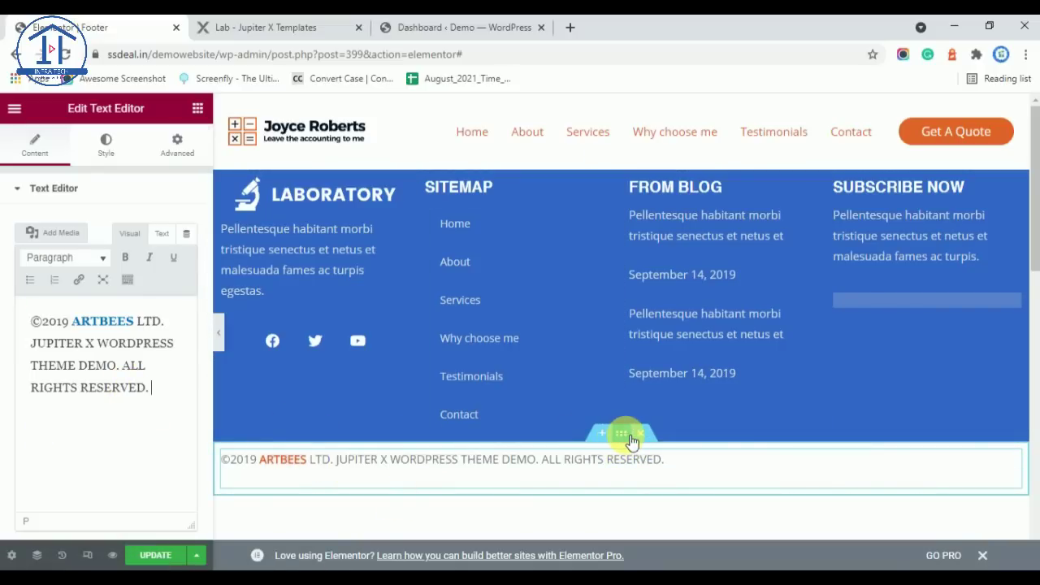
Step: Set the copyright section's background to the global color Footer Color
{"action": "left_click", "coordinate": [620, 434]}
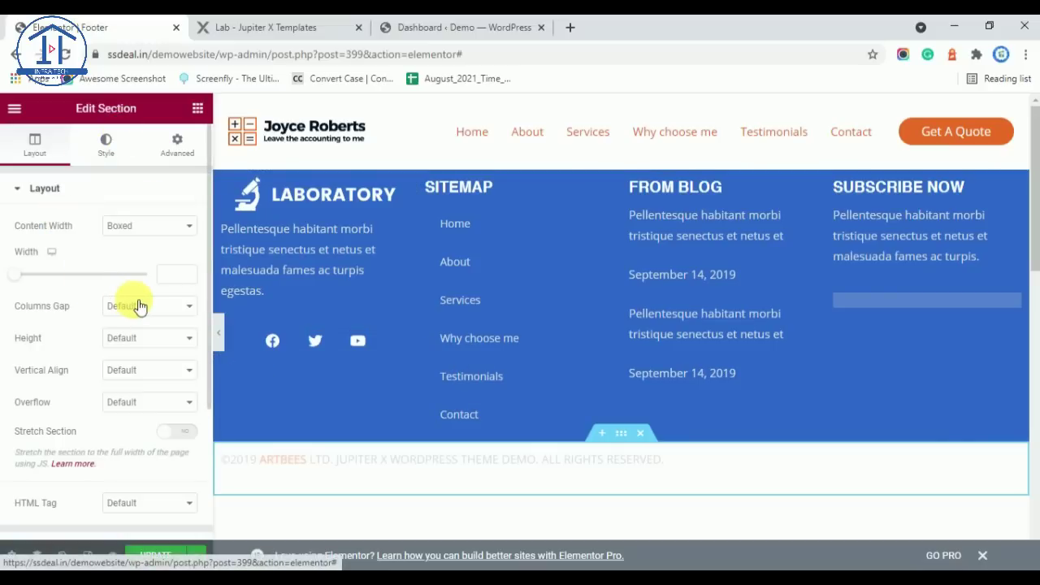
{"action": "left_click", "coordinate": [103, 154]}
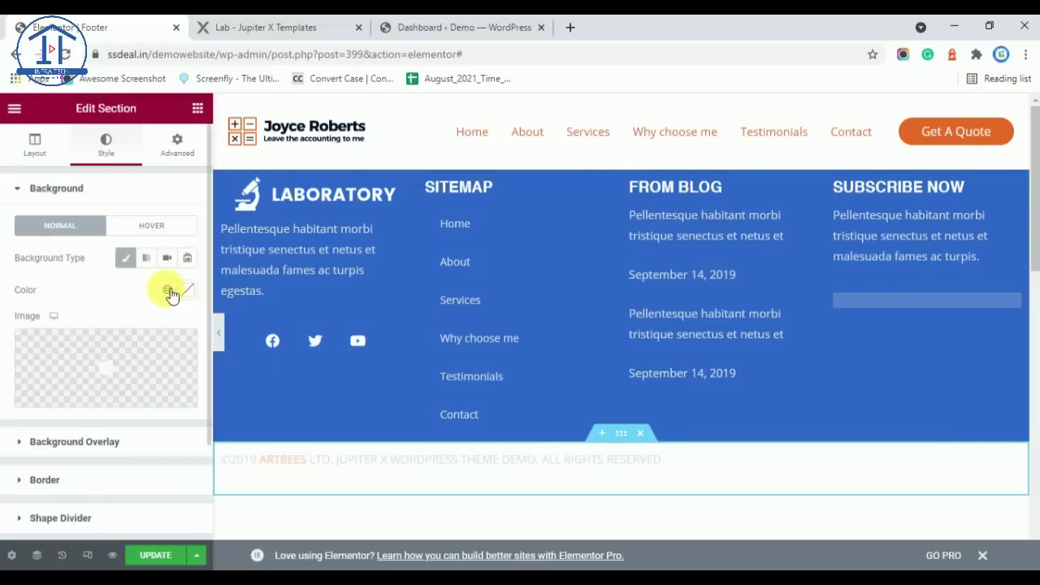
{"action": "left_click", "coordinate": [166, 290]}
{"action": "scroll", "coordinate": [73, 439], "scroll_direction": "down", "scroll_amount": 3}
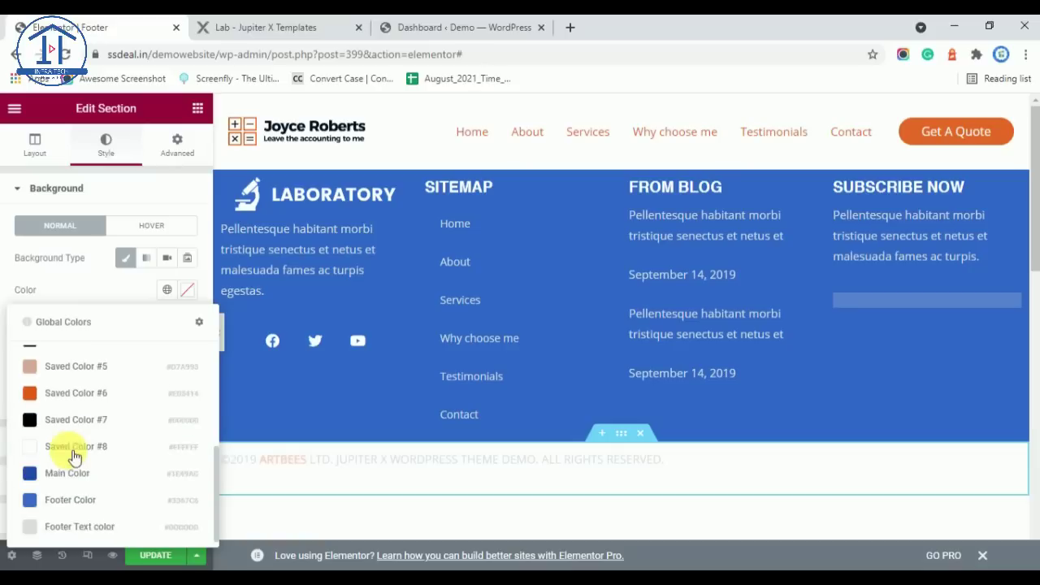
{"action": "left_click", "coordinate": [90, 496]}
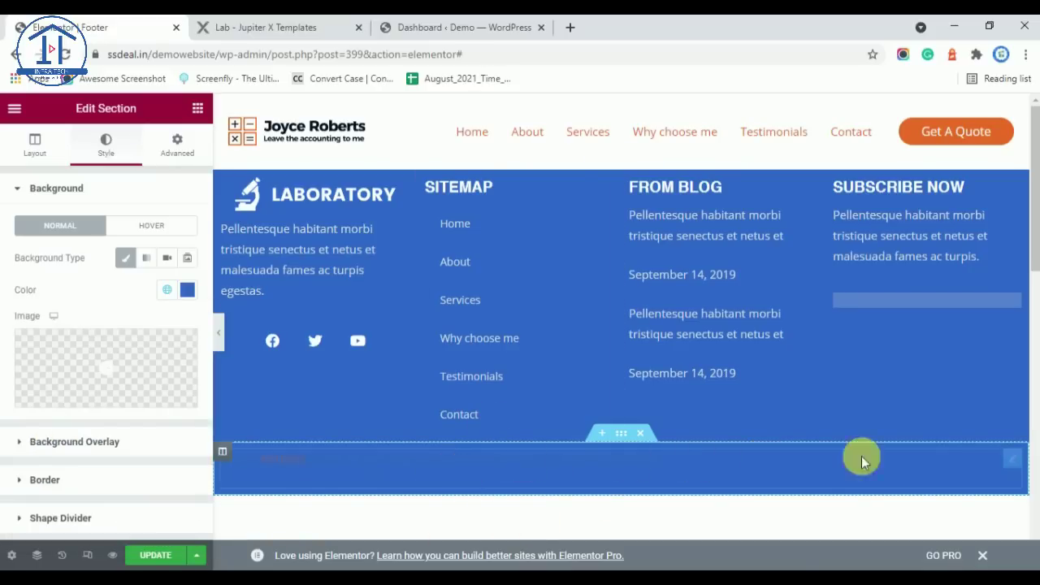
Step: Apply a light global color to the copyright text
{"action": "left_click", "coordinate": [1012, 459]}
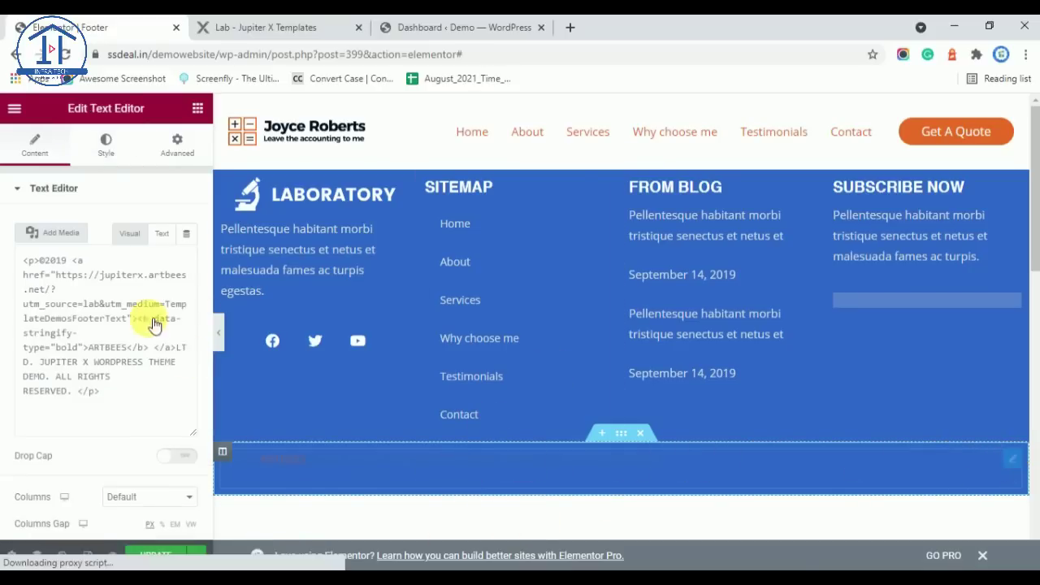
{"action": "left_click", "coordinate": [105, 147]}
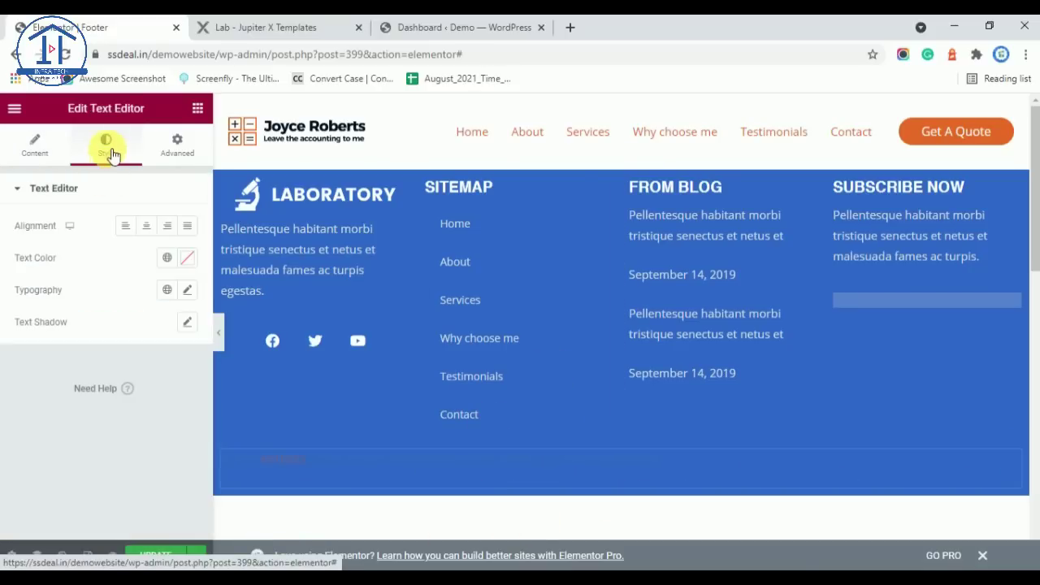
{"action": "left_click", "coordinate": [168, 258]}
{"action": "left_click", "coordinate": [85, 460]}
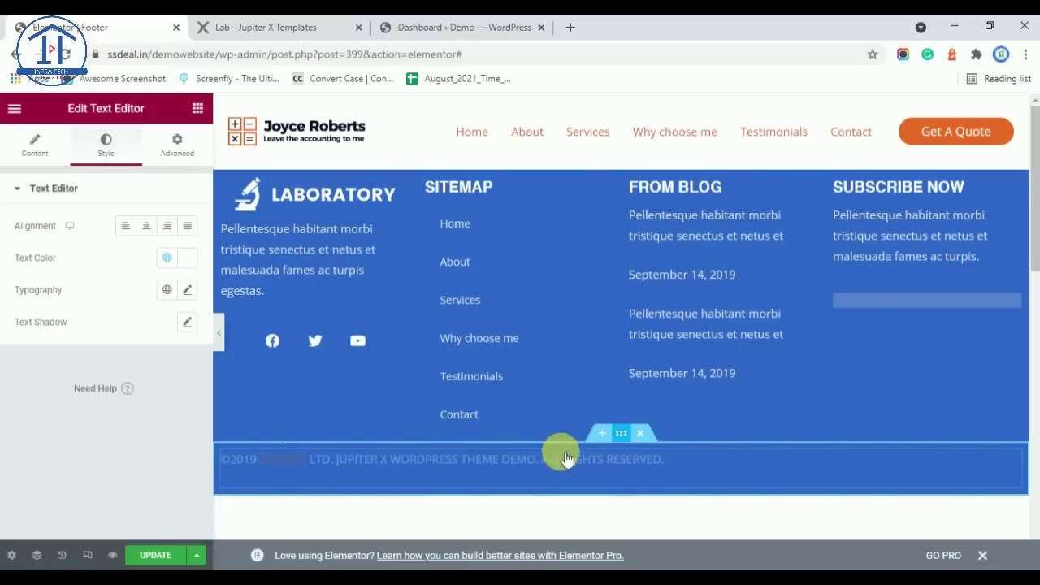
Step: Give the copyright section a solid border with unlinked widths, setting the top width to 1 and the other sides to 0
{"action": "left_click", "coordinate": [280, 27]}
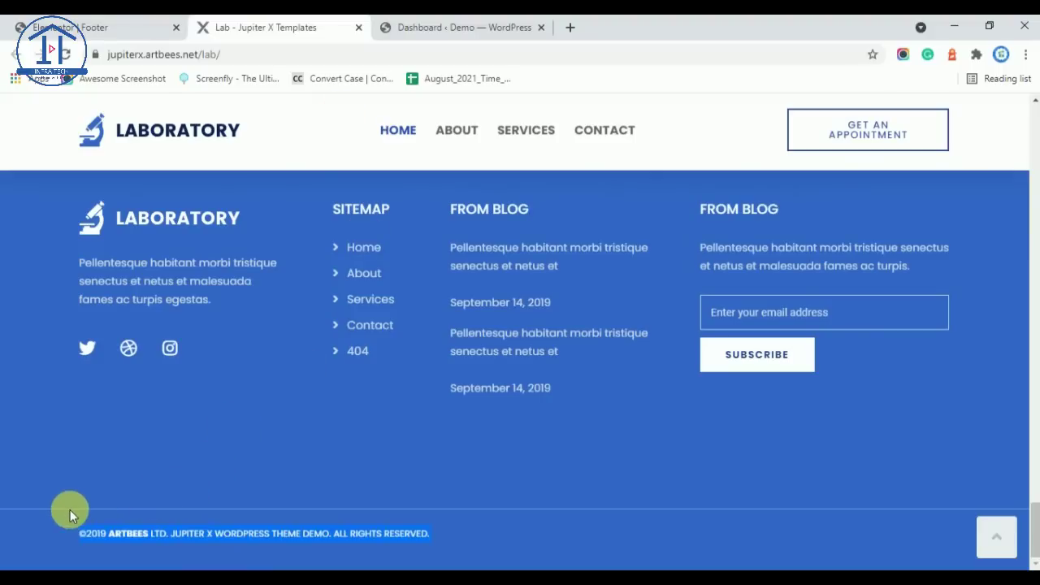
{"action": "left_click", "coordinate": [85, 27]}
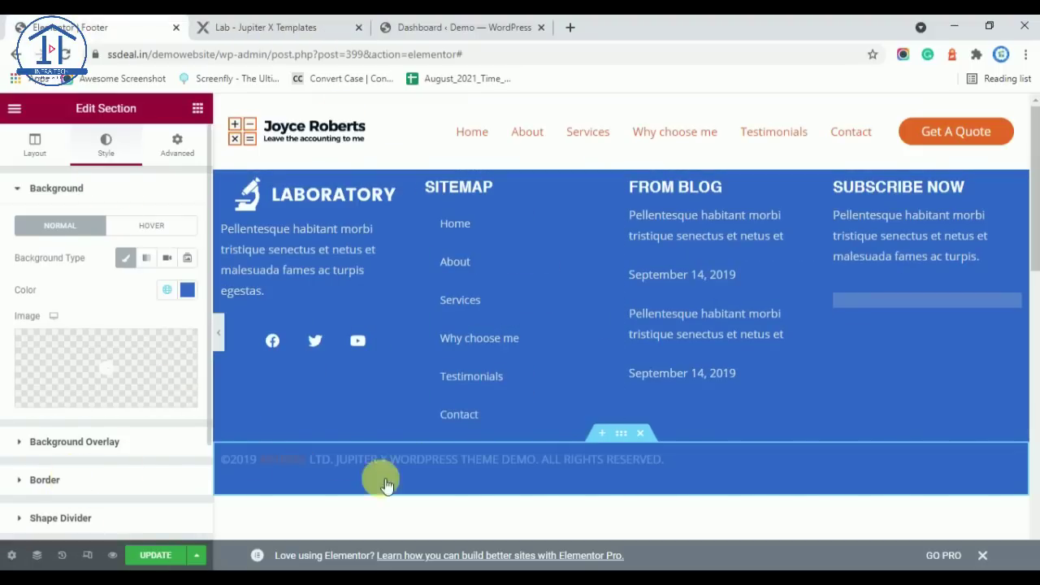
{"action": "left_click", "coordinate": [302, 475]}
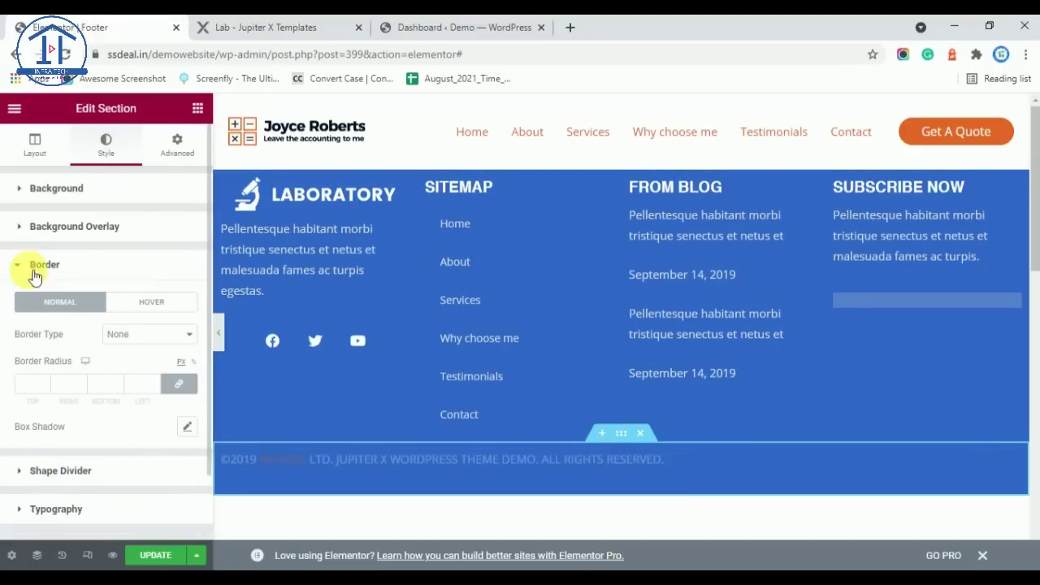
{"action": "left_click", "coordinate": [156, 334]}
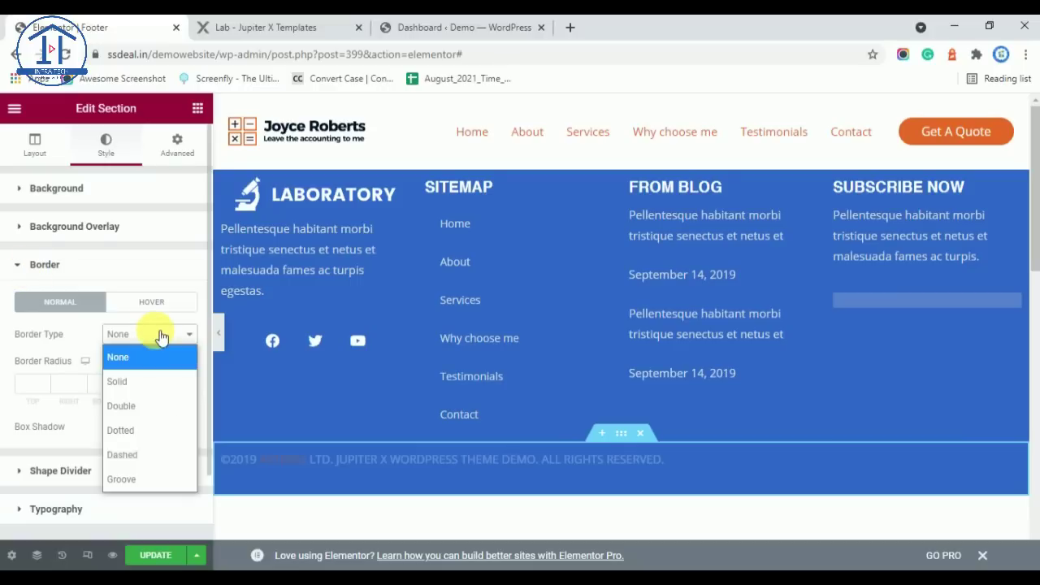
{"action": "left_click", "coordinate": [134, 381]}
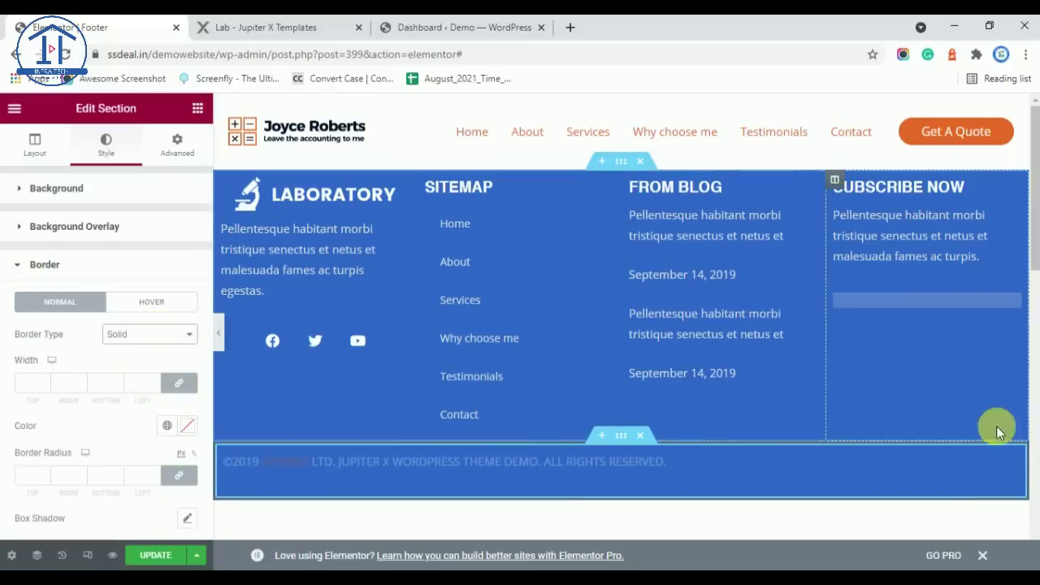
{"action": "left_click", "coordinate": [178, 382]}
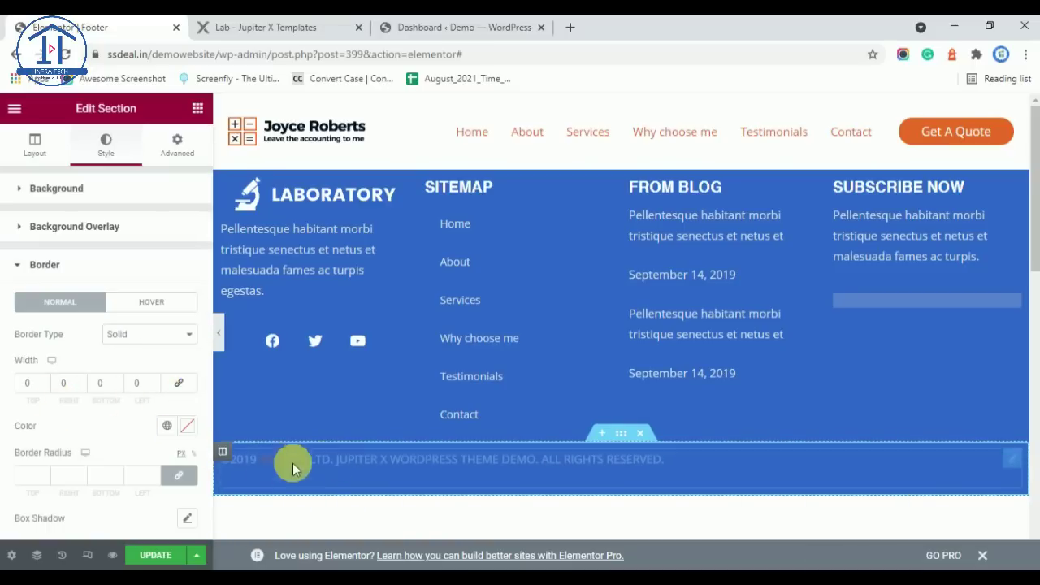
{"action": "left_click", "coordinate": [27, 382]}
{"action": "type", "text": "1"}
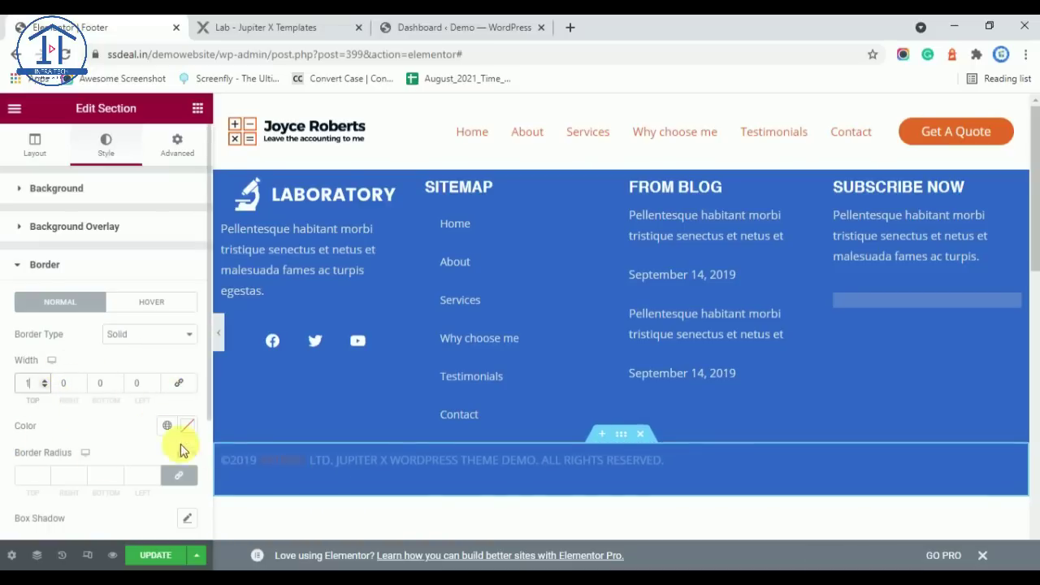
Step: Apply a white global color to the copyright section's border
{"action": "left_click", "coordinate": [168, 425]}
{"action": "scroll", "coordinate": [106, 302], "scroll_direction": "down", "scroll_amount": 5}
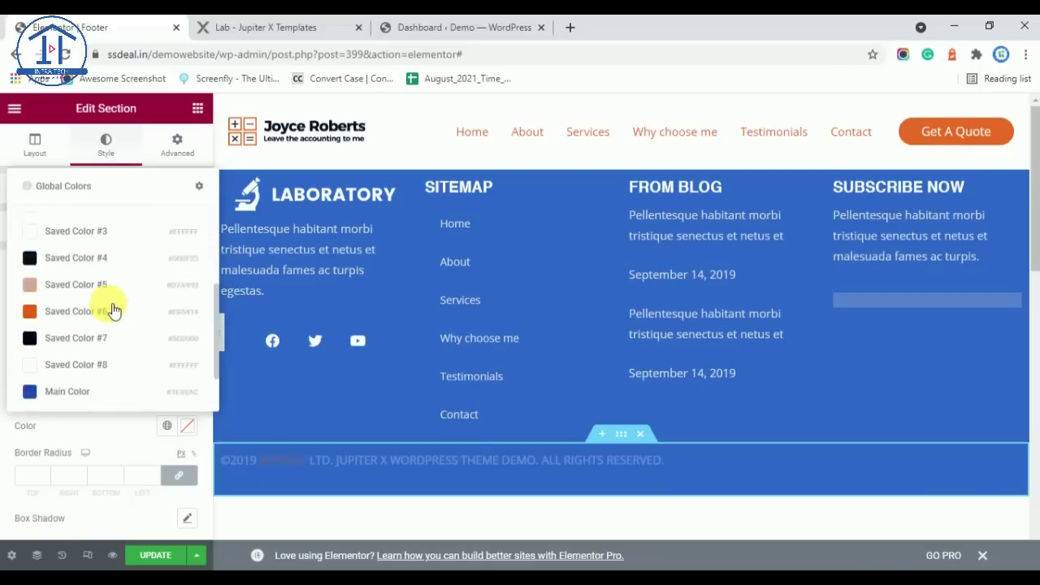
{"action": "scroll", "coordinate": [114, 340], "scroll_direction": "up", "scroll_amount": 5}
{"action": "left_click", "coordinate": [89, 325]}
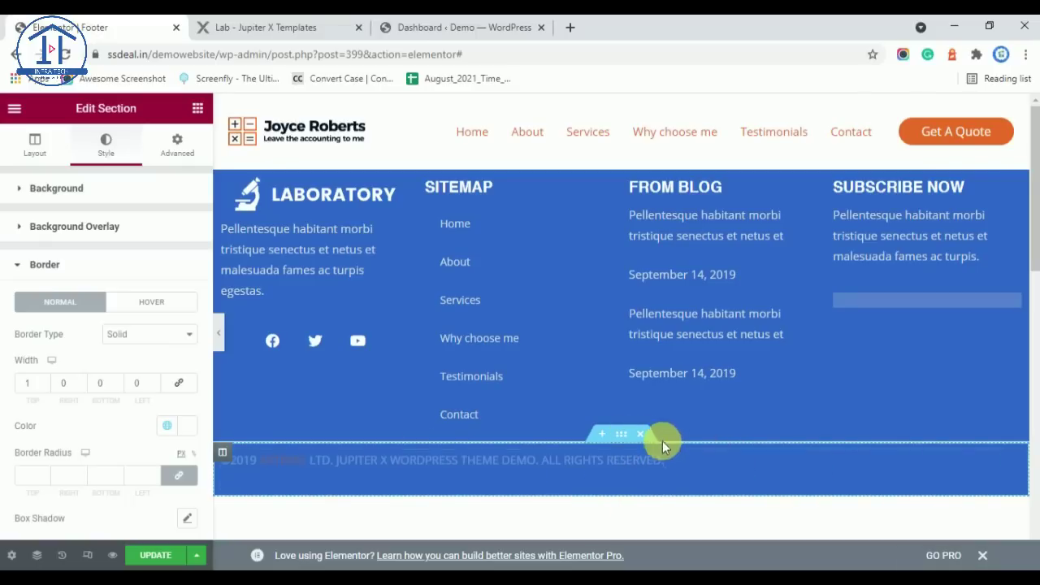
Step: Set the copyright section's top padding to 20 px, leaving the other sides at 0
{"action": "left_click", "coordinate": [178, 161]}
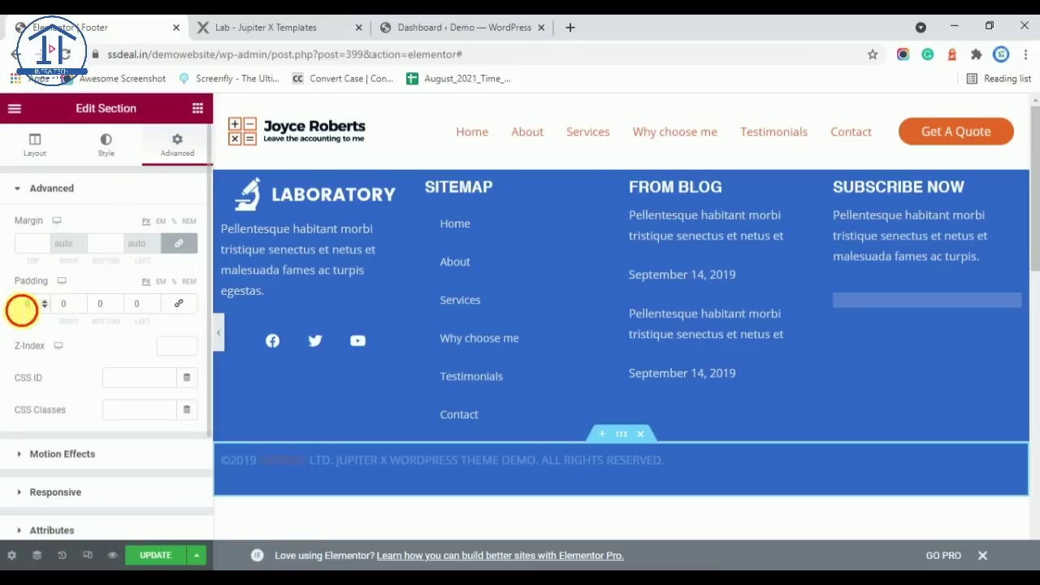
{"action": "left_click", "coordinate": [27, 303]}
{"action": "type", "text": "10"}
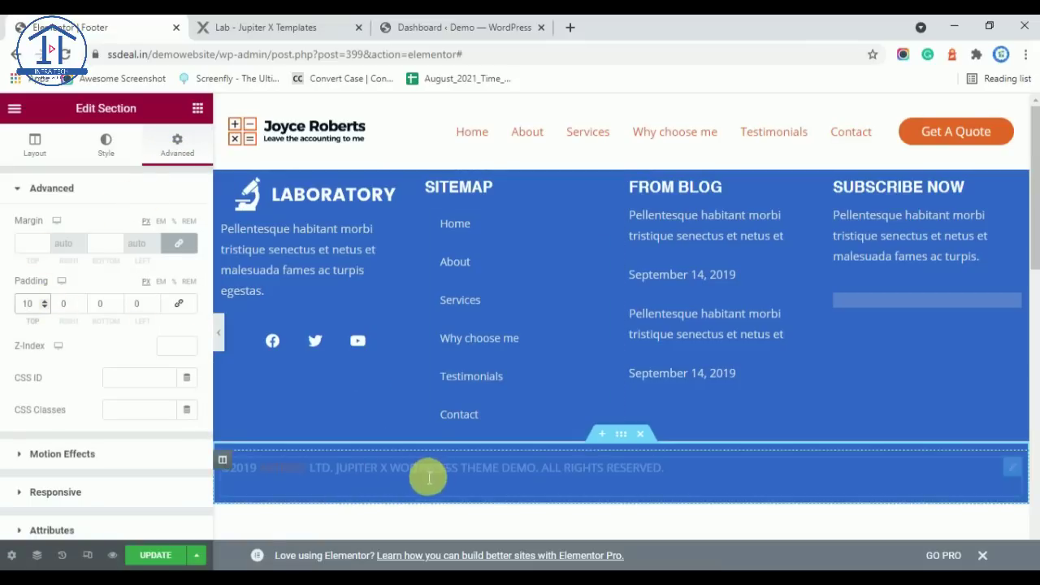
{"action": "key", "text": "BackSpace"}
{"action": "key", "text": "BackSpace"}
{"action": "type", "text": "20"}
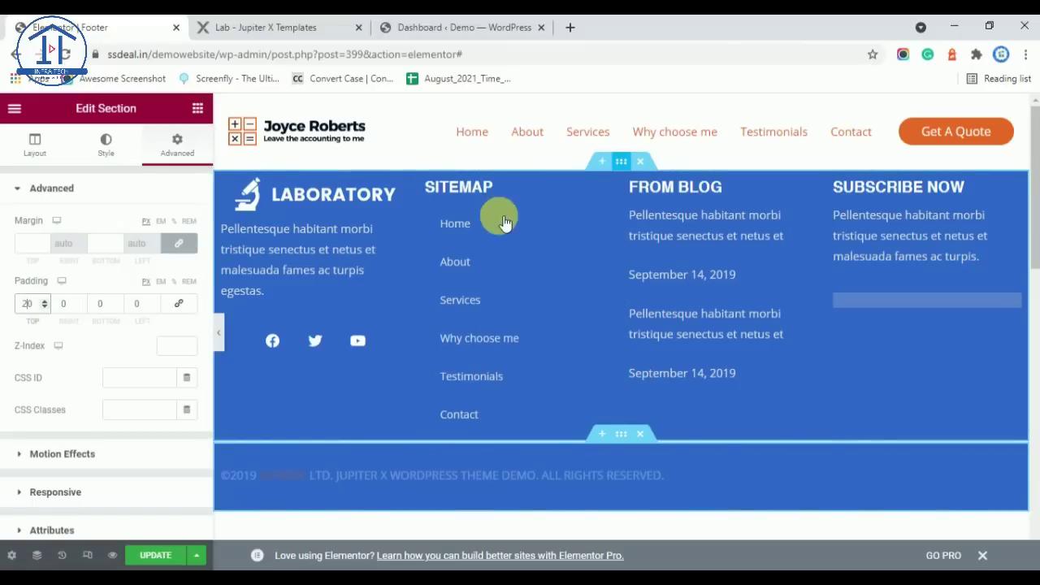
Step: Check the footer spacing in the Lab template, and set the four-column section's top and bottom padding to 50 px
{"action": "left_click", "coordinate": [232, 25]}
{"action": "scroll", "coordinate": [333, 284], "scroll_direction": "up", "scroll_amount": 2}
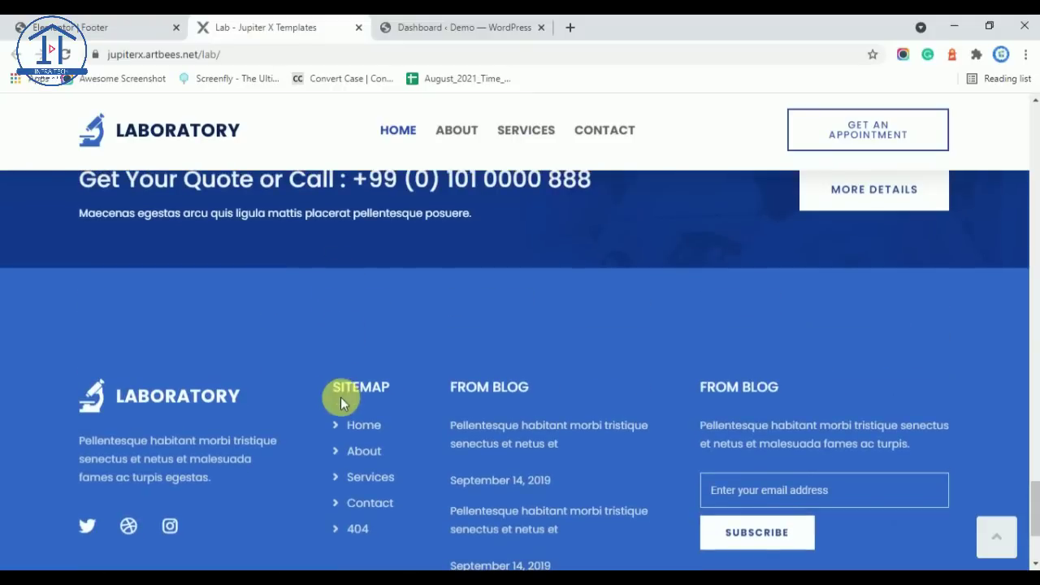
{"action": "scroll", "coordinate": [342, 366], "scroll_direction": "down", "scroll_amount": 3}
{"action": "triple_click", "coordinate": [343, 529]}
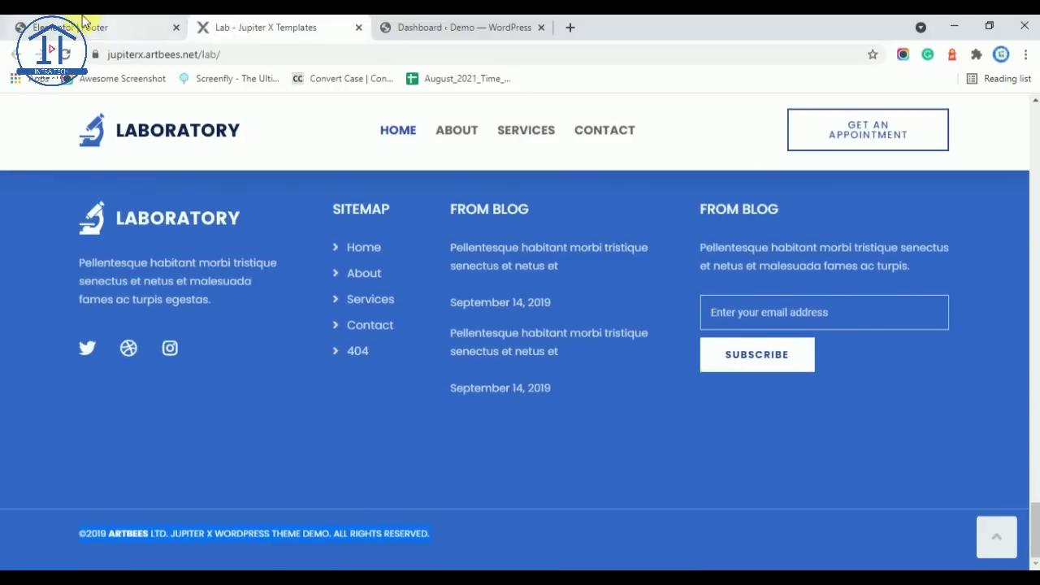
{"action": "left_click", "coordinate": [108, 25]}
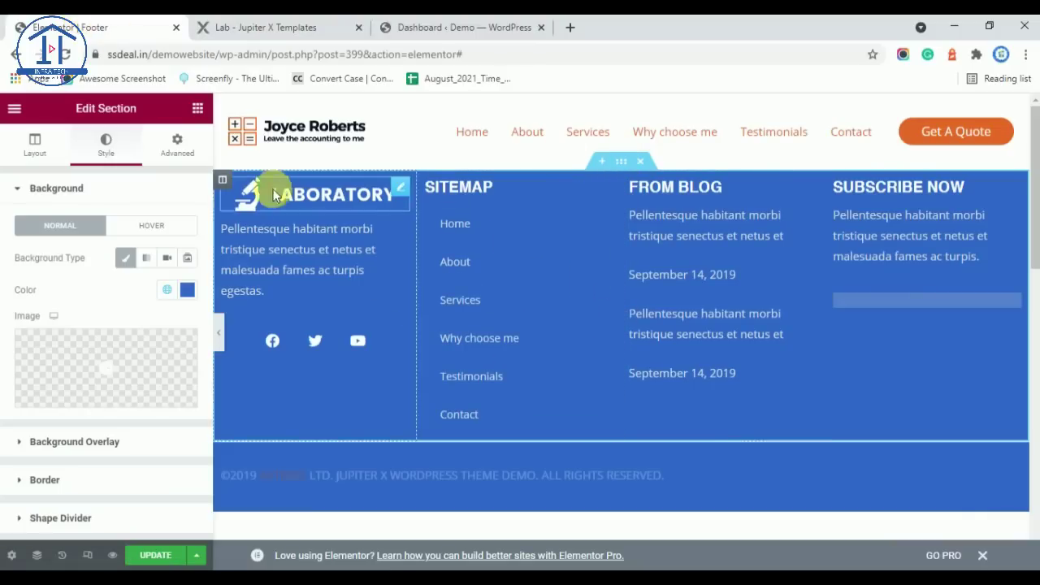
{"action": "left_click", "coordinate": [179, 142]}
{"action": "left_click", "coordinate": [38, 304]}
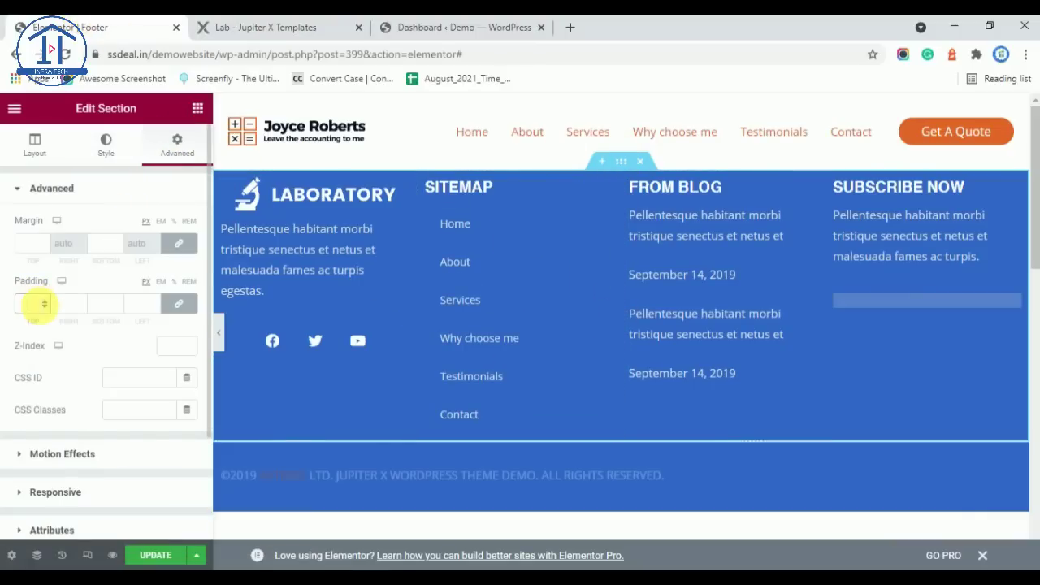
{"action": "left_click", "coordinate": [179, 303]}
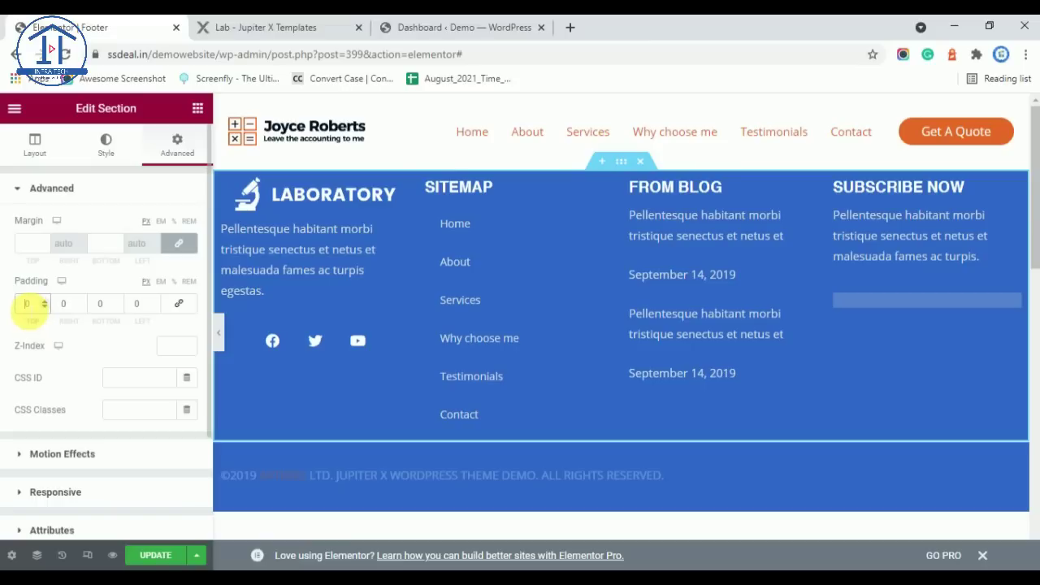
{"action": "type", "text": "50"}
{"action": "left_click", "coordinate": [104, 303]}
{"action": "type", "text": "50"}
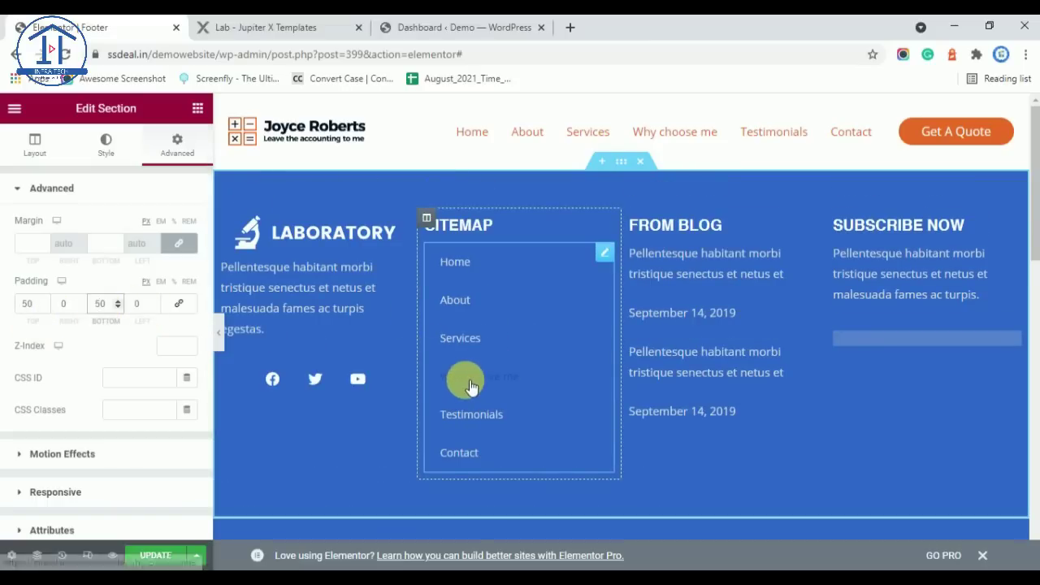
Step: Review the finished footer and save it, retrying the update once the connection is back
{"action": "scroll", "coordinate": [467, 382], "scroll_direction": "down", "scroll_amount": 5}
{"action": "scroll", "coordinate": [467, 382], "scroll_direction": "up", "scroll_amount": 5}
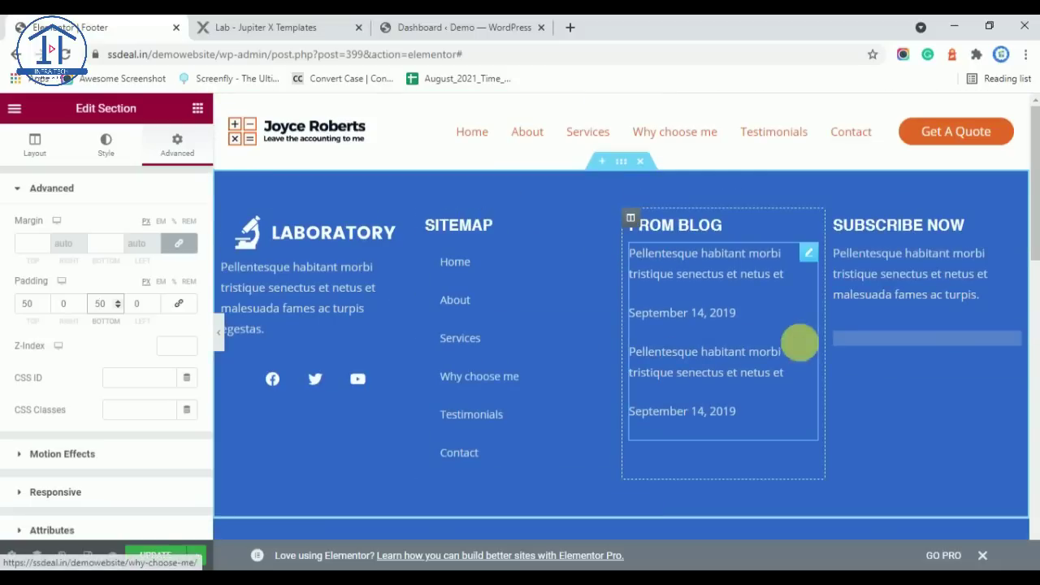
{"action": "scroll", "coordinate": [666, 386], "scroll_direction": "down", "scroll_amount": 3}
{"action": "left_click", "coordinate": [159, 553]}
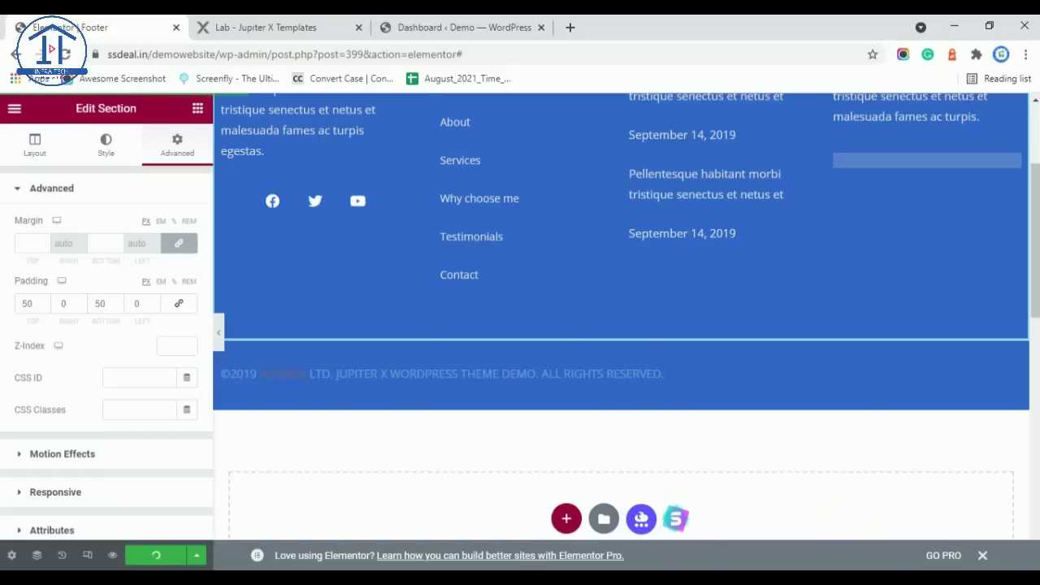
{"action": "left_click", "coordinate": [577, 568]}
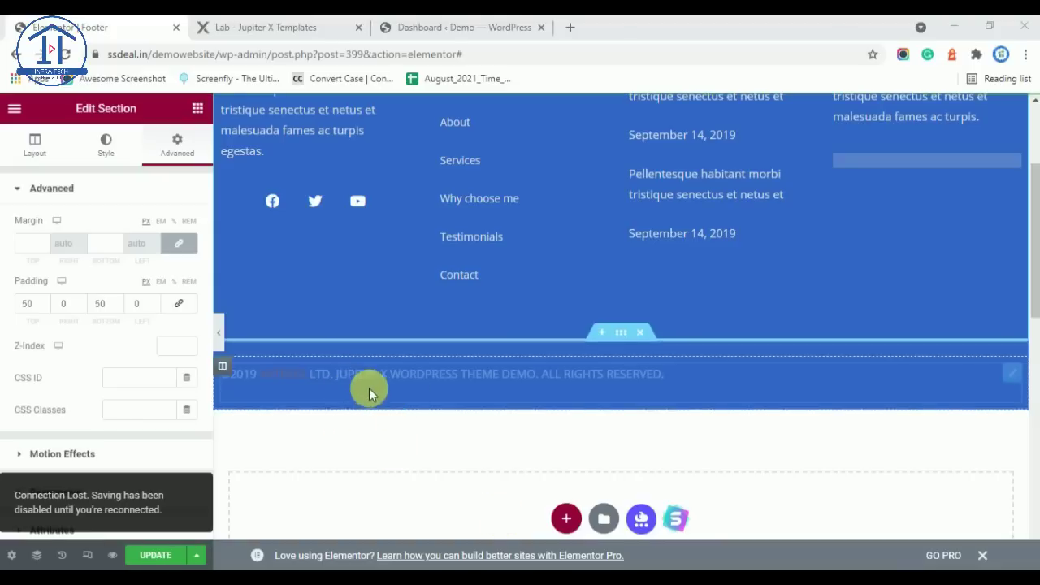
{"action": "left_click", "coordinate": [170, 559]}
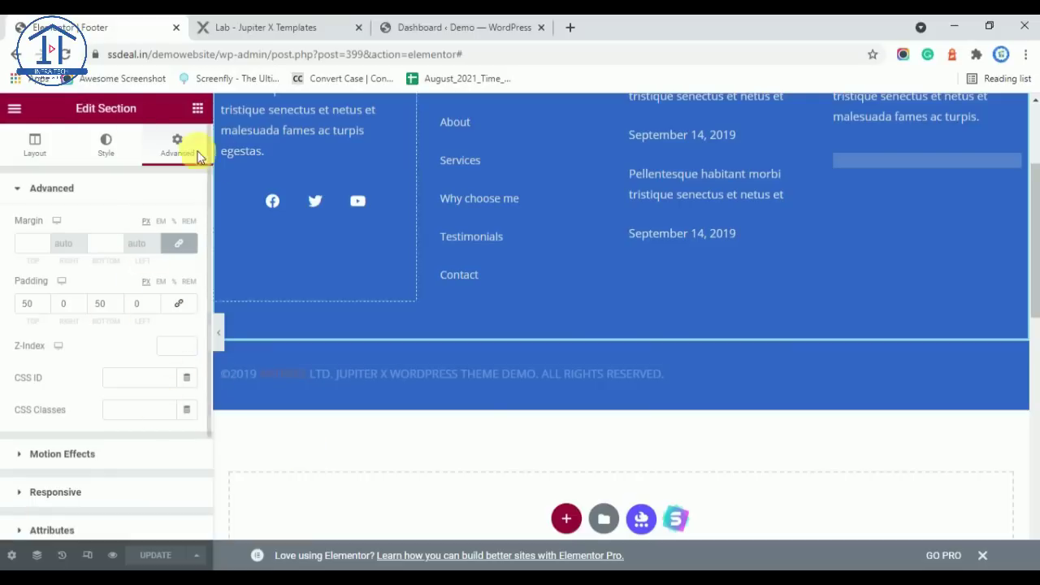
Step: Exit the Elementor editor to the WordPress dashboard and open the page for adding new plugins
{"action": "left_click", "coordinate": [15, 108]}
{"action": "left_click", "coordinate": [104, 373]}
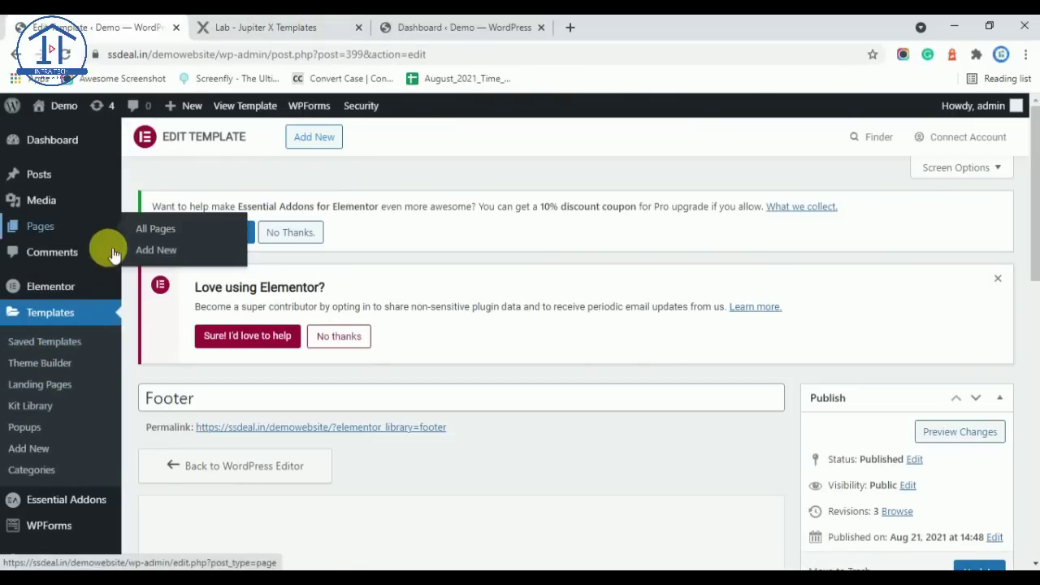
{"action": "scroll", "coordinate": [84, 363], "scroll_direction": "down", "scroll_amount": 1}
{"action": "scroll", "coordinate": [84, 363], "scroll_direction": "down", "scroll_amount": 7}
{"action": "mouse_move", "coordinate": [43, 410]}
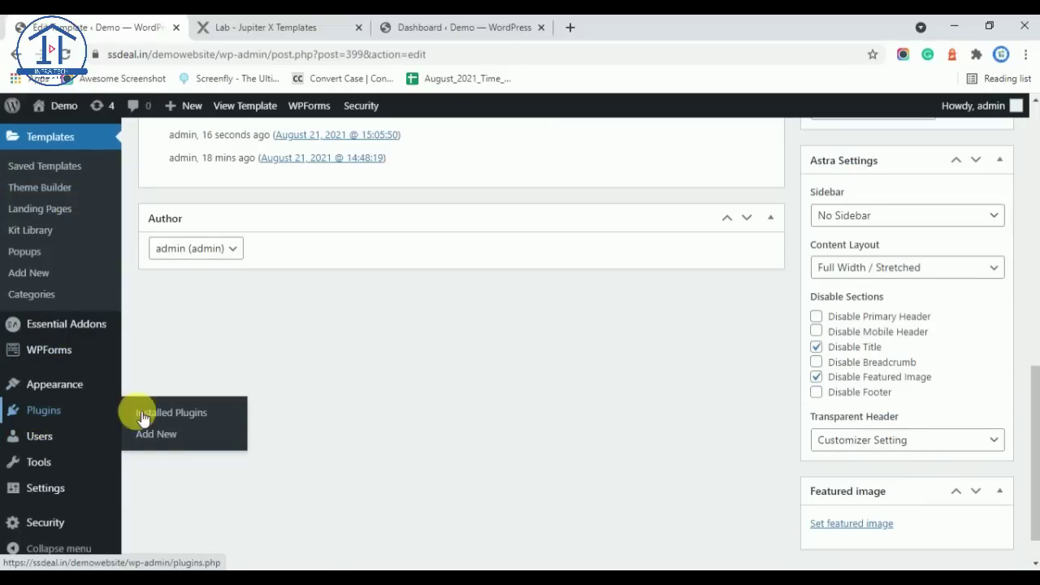
{"action": "left_click", "coordinate": [165, 436]}
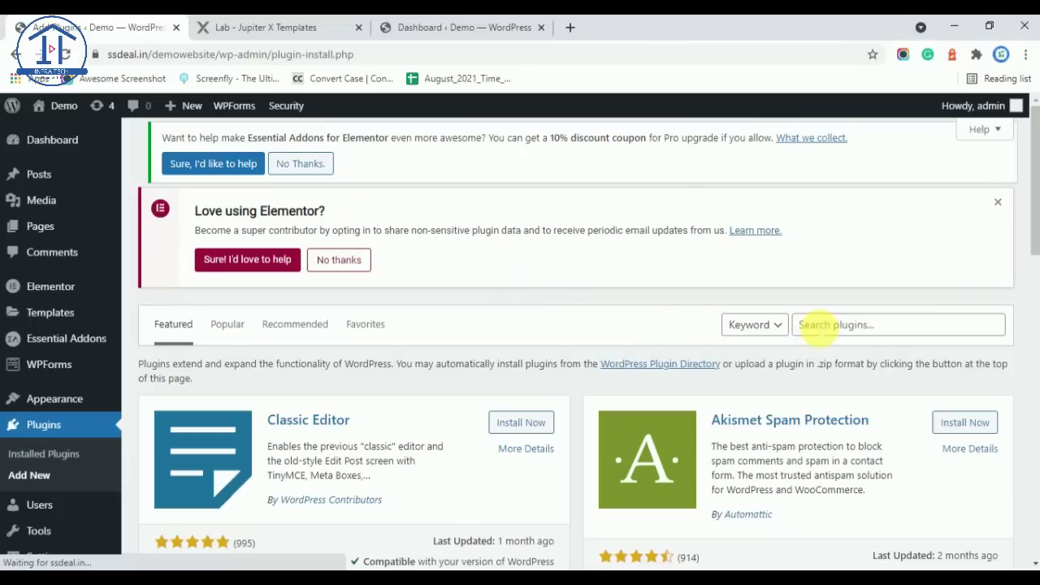
Step: Search the plugins for "HEADER FOOTER" and install and activate Elementor Header & Footer Builder
{"action": "left_click", "coordinate": [814, 324]}
{"action": "type", "text": "HEADER"}
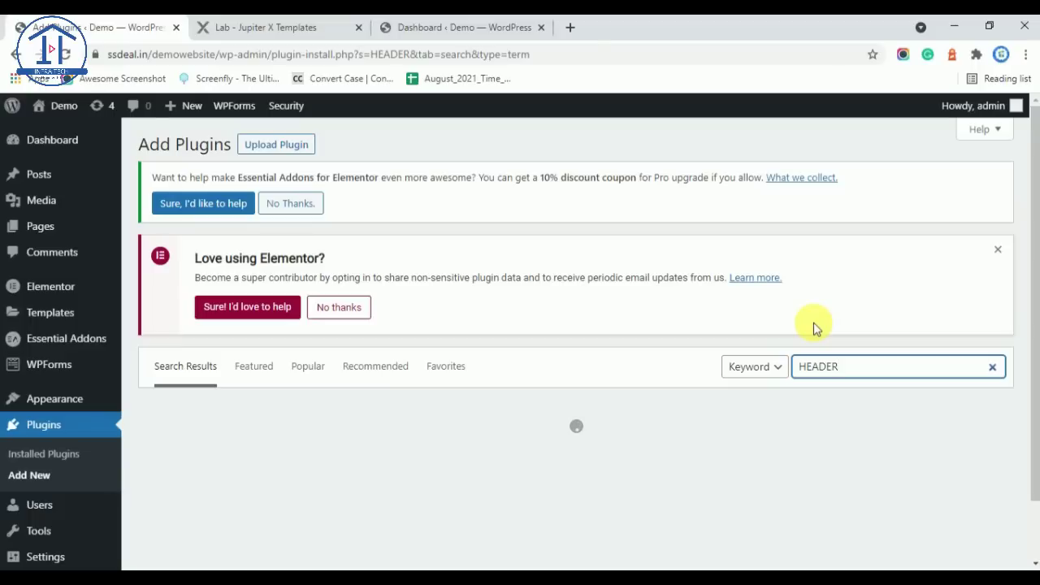
{"action": "type", "text": "FOOTER"}
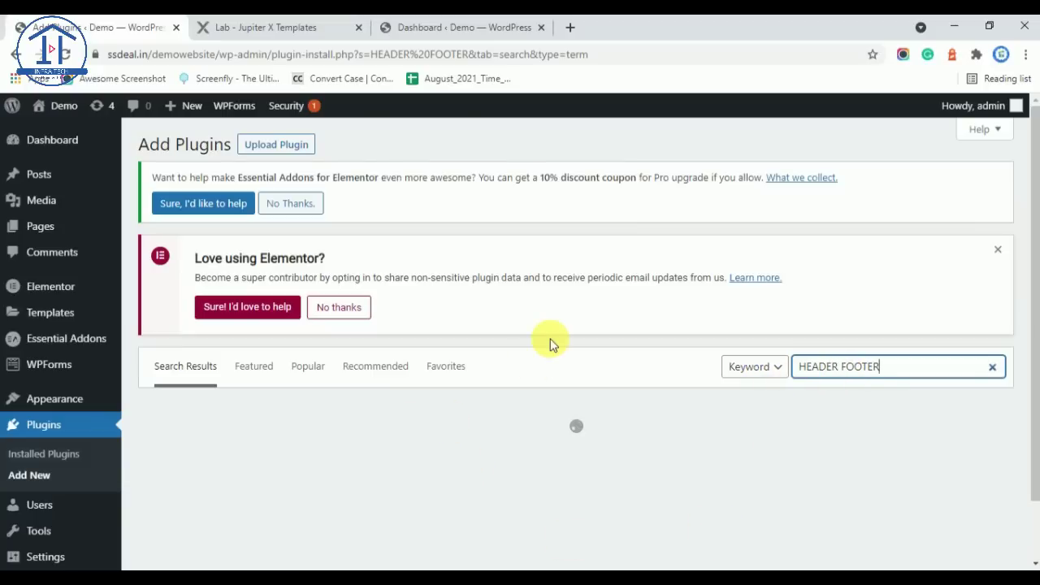
{"action": "left_click", "coordinate": [997, 249]}
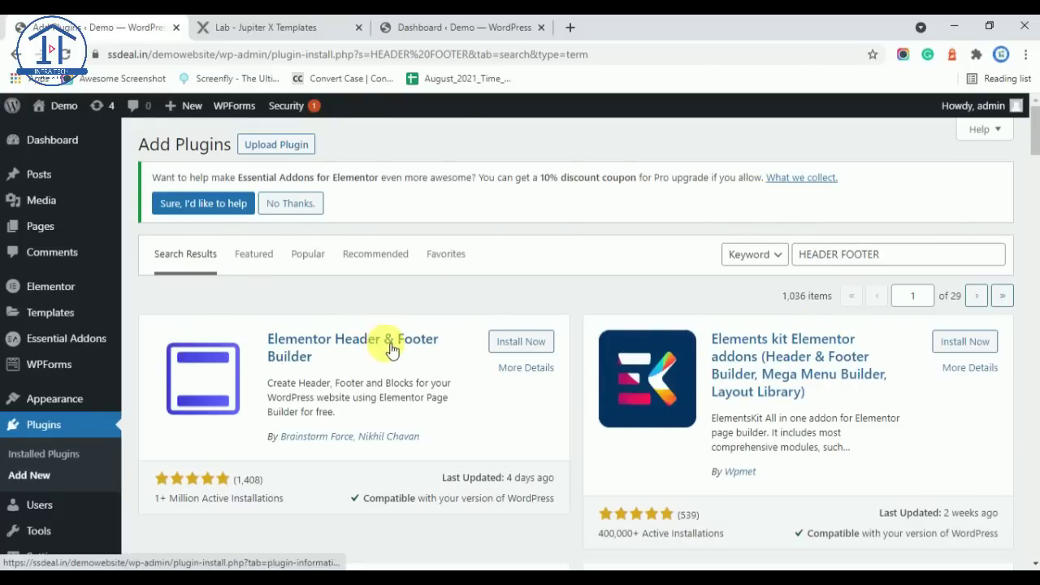
{"action": "left_click", "coordinate": [546, 347]}
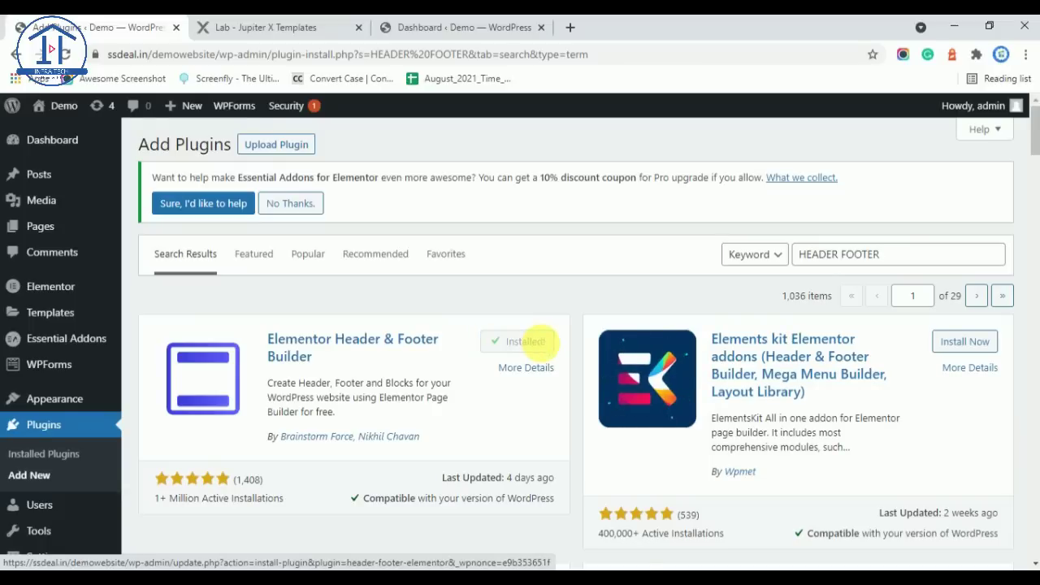
{"action": "left_click", "coordinate": [546, 347]}
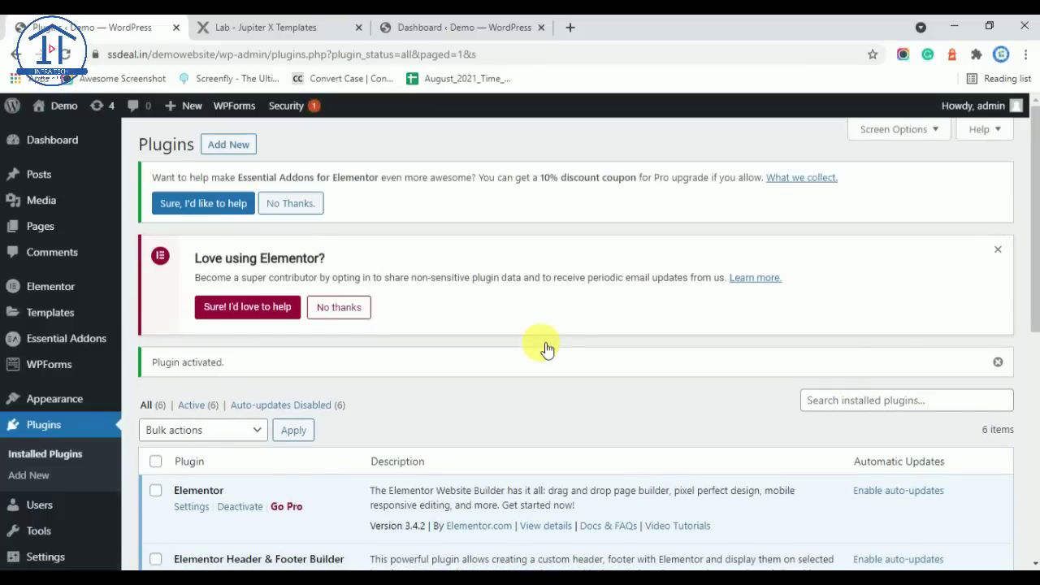
Step: Look through the installed plugins and open the Elementor Header & Footer Builder template list
{"action": "scroll", "coordinate": [399, 324], "scroll_direction": "down", "scroll_amount": 5}
{"action": "mouse_move", "coordinate": [96, 335]}
{"action": "scroll", "coordinate": [81, 336], "scroll_direction": "up", "scroll_amount": 5}
{"action": "scroll", "coordinate": [70, 337], "scroll_direction": "down", "scroll_amount": 3}
{"action": "mouse_move", "coordinate": [47, 304]}
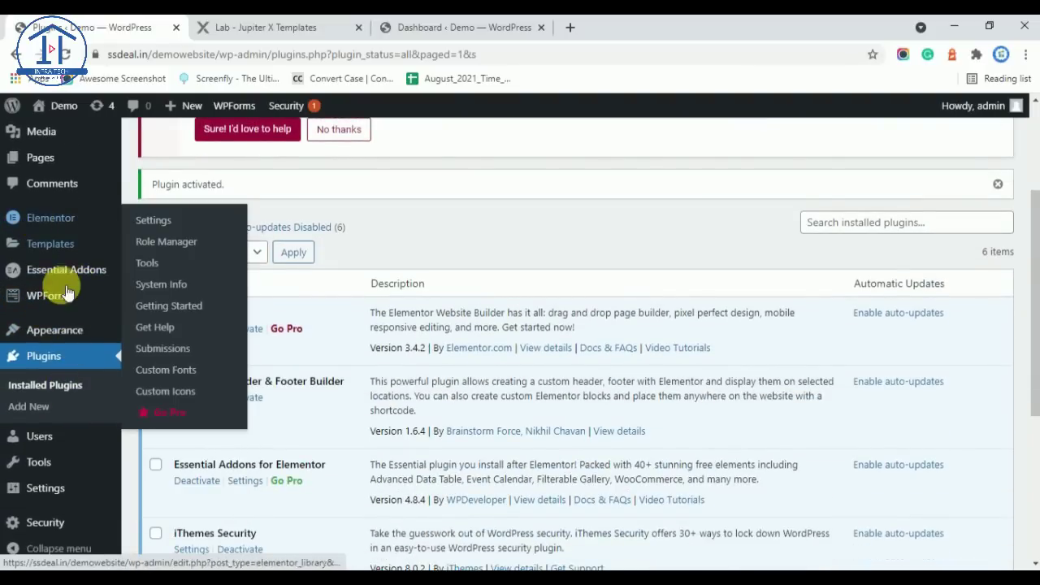
{"action": "scroll", "coordinate": [87, 398], "scroll_direction": "down", "scroll_amount": 1}
{"action": "scroll", "coordinate": [88, 398], "scroll_direction": "down", "scroll_amount": 1}
{"action": "mouse_move", "coordinate": [56, 333]}
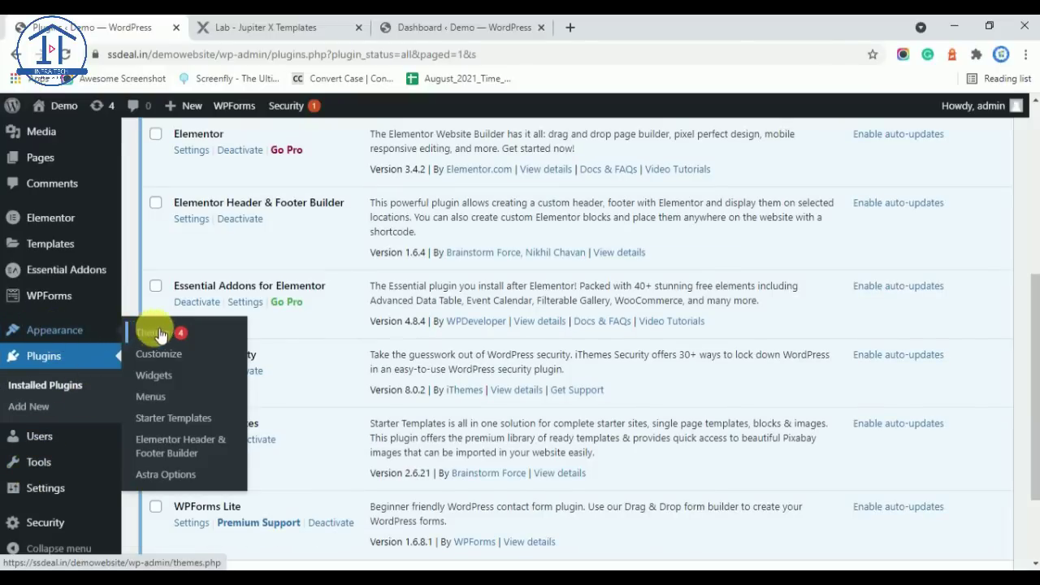
{"action": "left_click", "coordinate": [197, 459]}
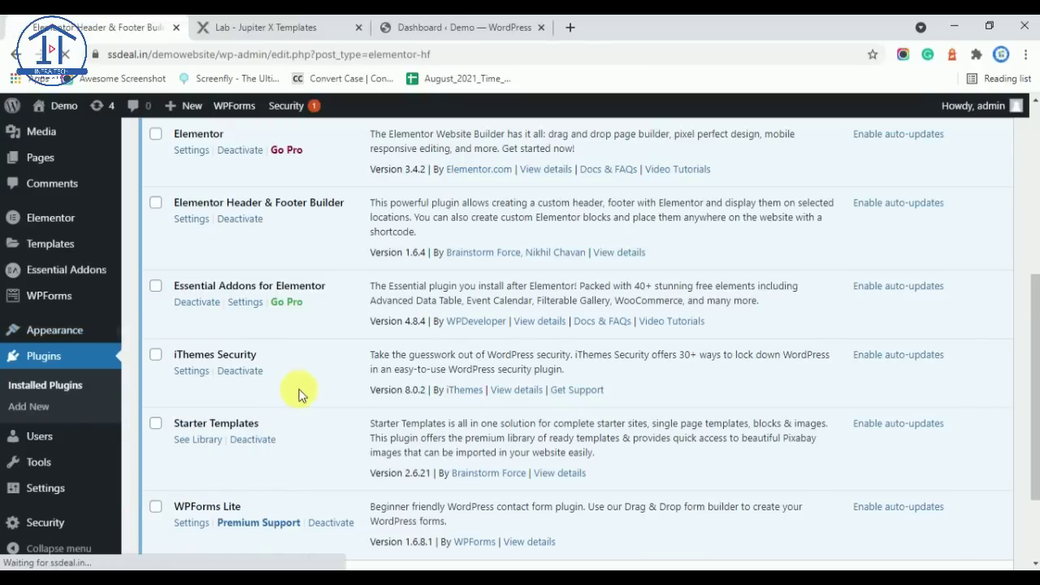
Step: Start adding a header or footer template, answer the welcome survey with Intermediate and Myself/My company, and skip the survey
{"action": "scroll", "coordinate": [406, 347], "scroll_direction": "down", "scroll_amount": 3}
{"action": "scroll", "coordinate": [404, 419], "scroll_direction": "up", "scroll_amount": 3}
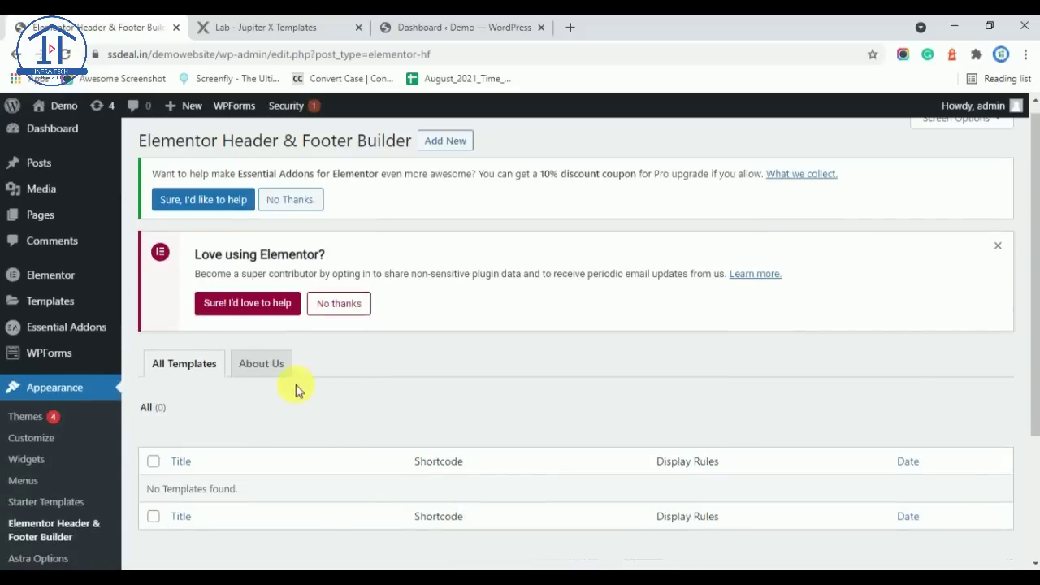
{"action": "left_click", "coordinate": [454, 142]}
{"action": "left_click", "coordinate": [640, 293]}
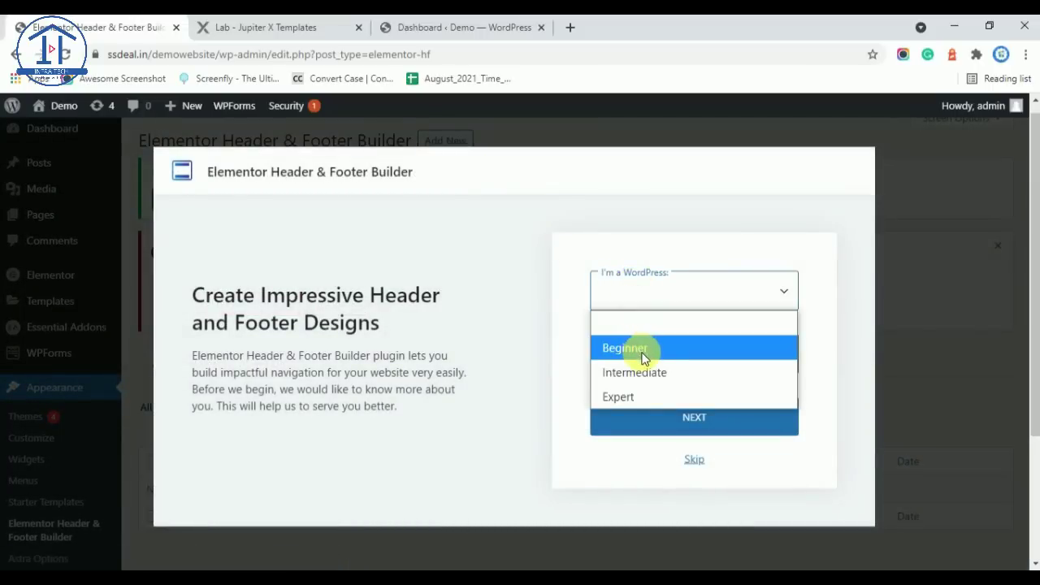
{"action": "left_click", "coordinate": [657, 393]}
{"action": "left_click", "coordinate": [650, 305]}
{"action": "left_click", "coordinate": [689, 372]}
{"action": "left_click", "coordinate": [666, 358]}
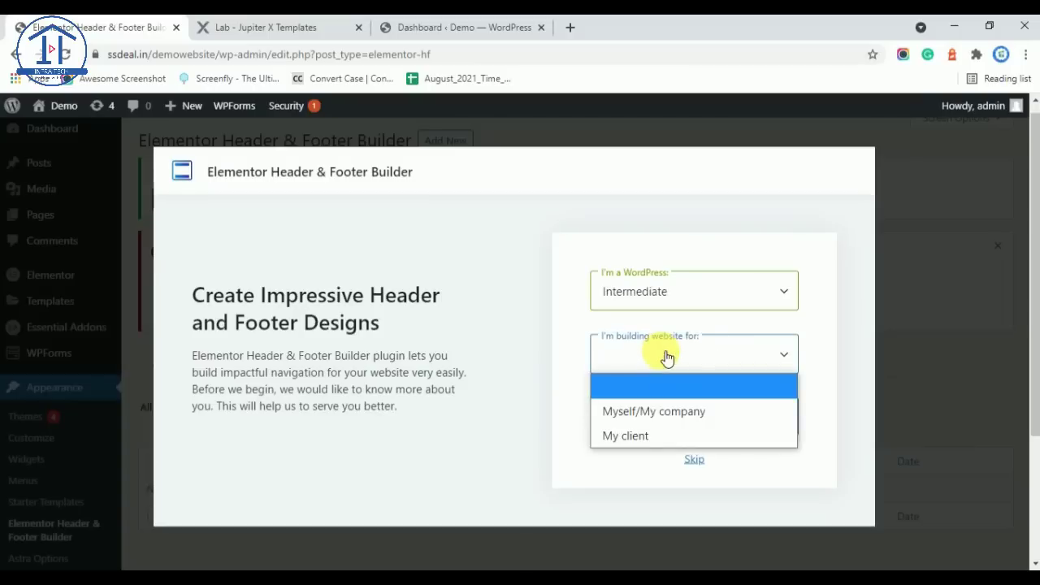
{"action": "left_click", "coordinate": [670, 420]}
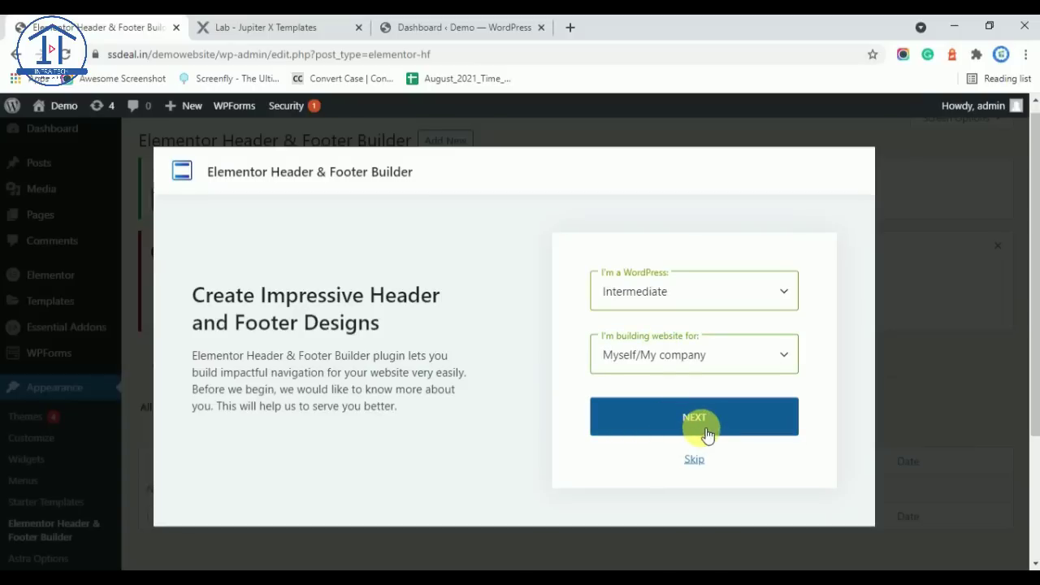
{"action": "left_click", "coordinate": [691, 460]}
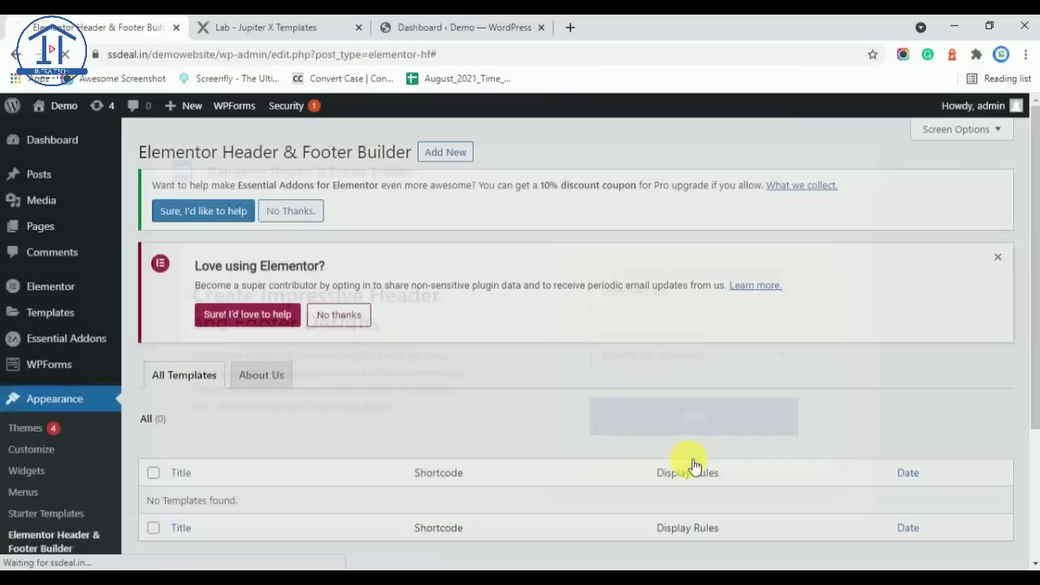
Step: Add a template titled "Header", set its type to Header and display it on Entire Website
{"action": "left_click", "coordinate": [449, 154]}
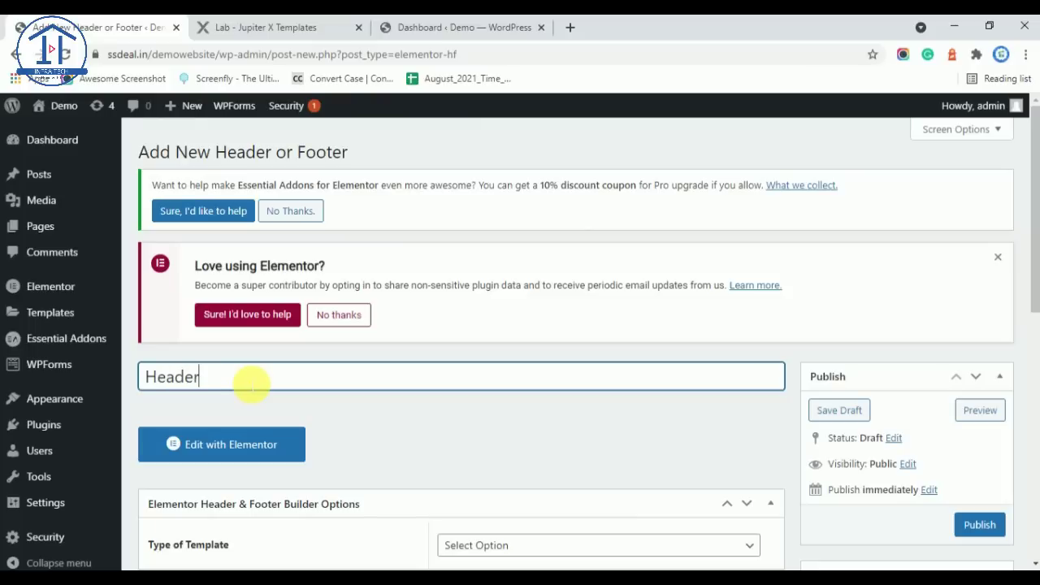
{"action": "scroll", "coordinate": [252, 381], "scroll_direction": "down", "scroll_amount": 2}
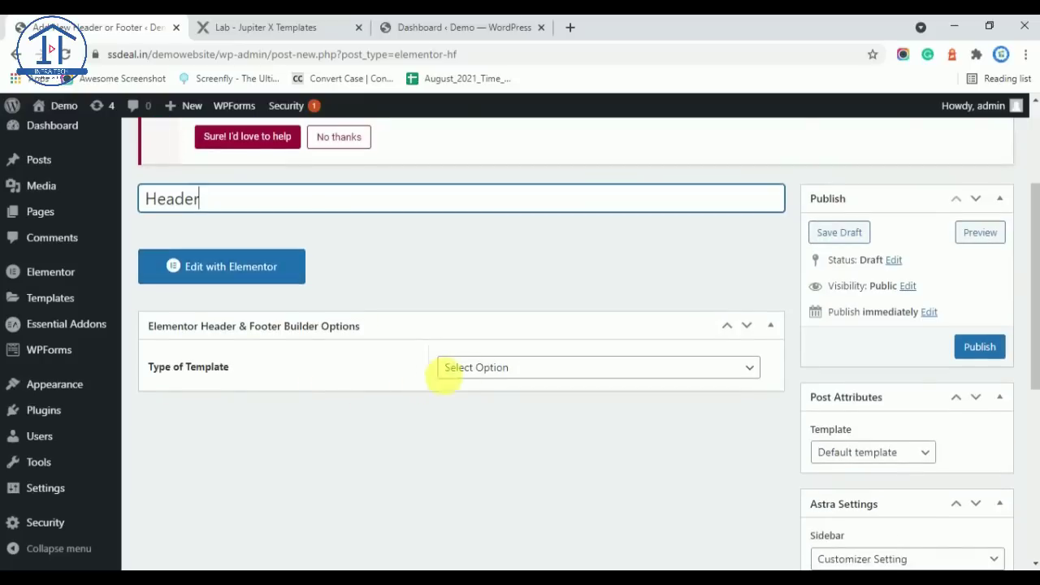
{"action": "left_click", "coordinate": [473, 370]}
{"action": "left_click", "coordinate": [492, 416]}
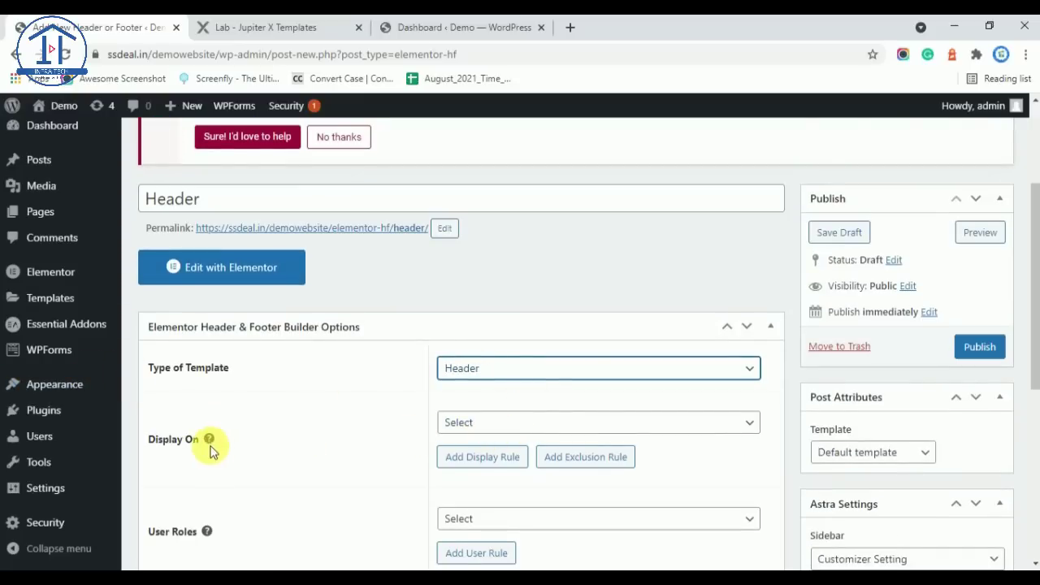
{"action": "left_click", "coordinate": [471, 427]}
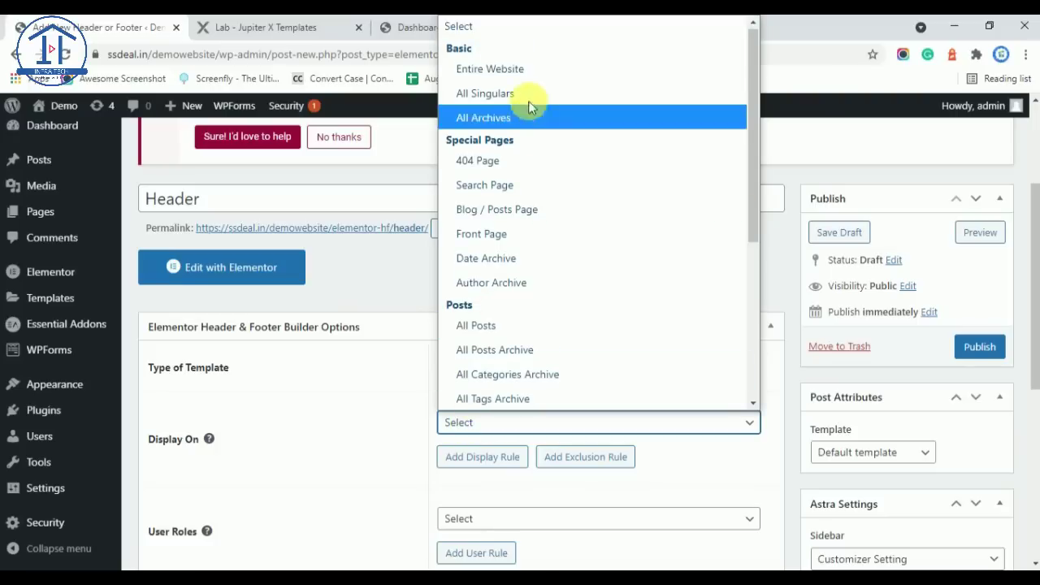
{"action": "left_click", "coordinate": [520, 77]}
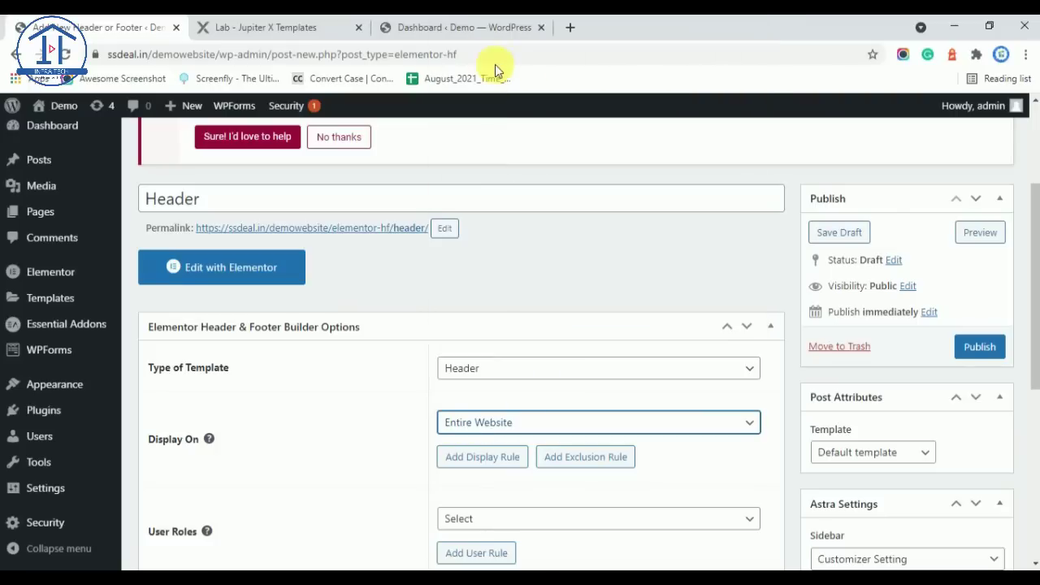
Step: Open the demo site in a new tab, examine its current header and footer, and return to the template settings
{"action": "mouse_move", "coordinate": [57, 108]}
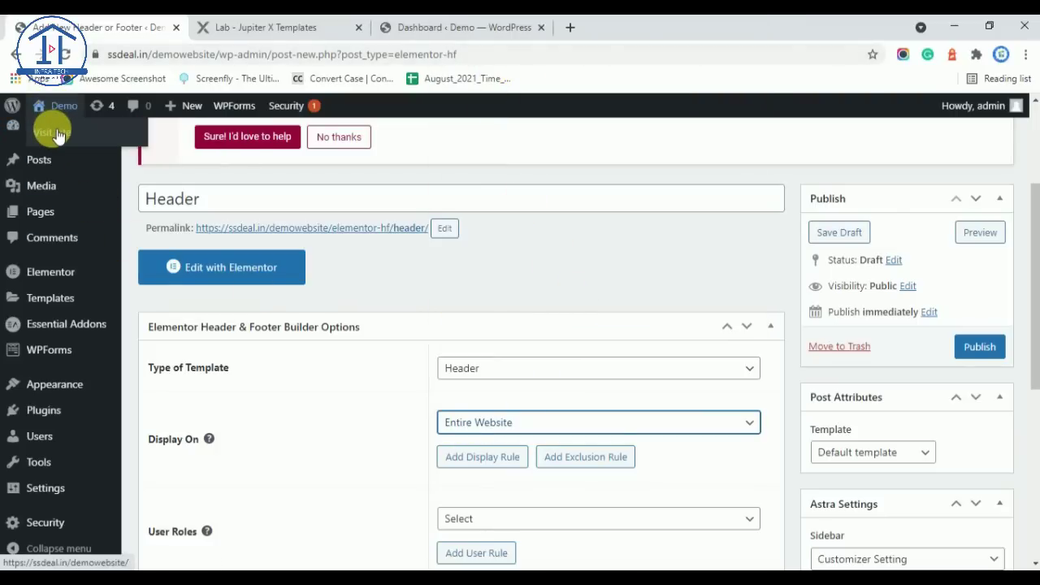
{"action": "right_click", "coordinate": [65, 128]}
{"action": "left_click", "coordinate": [105, 139]}
{"action": "left_click", "coordinate": [235, 25]}
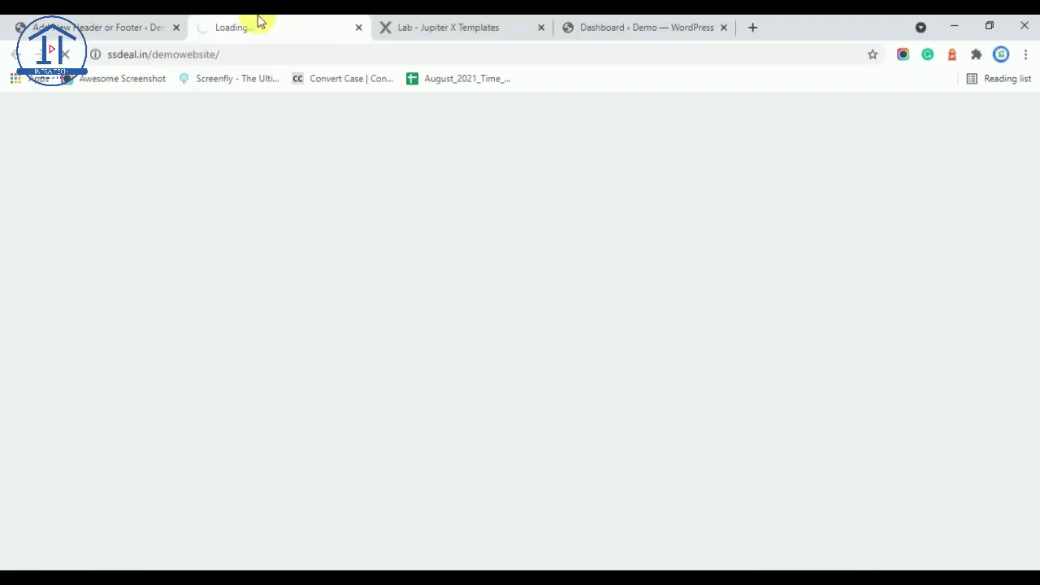
{"action": "left_click", "coordinate": [106, 27]}
{"action": "left_click", "coordinate": [227, 22]}
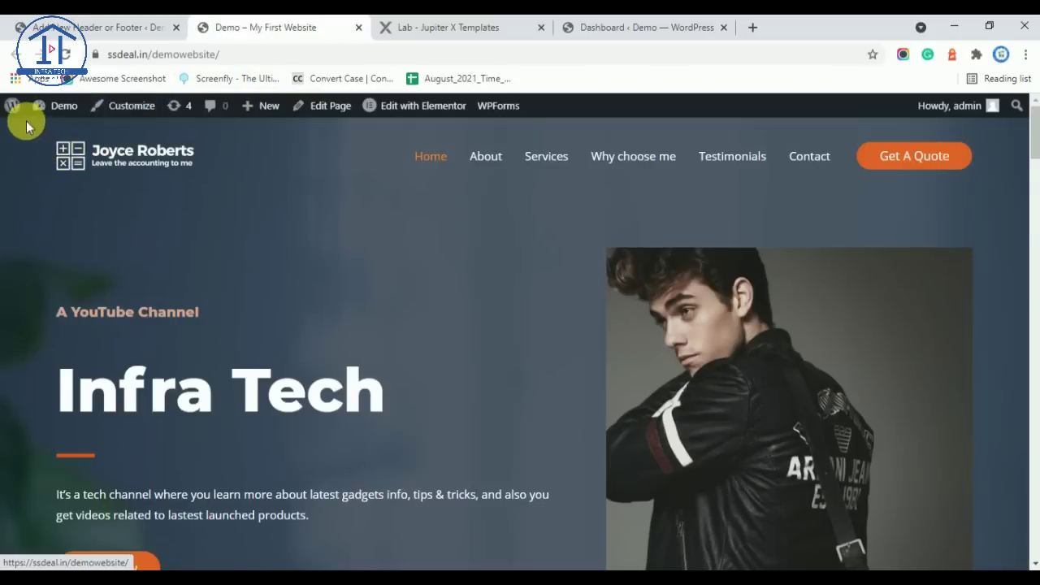
{"action": "scroll", "coordinate": [533, 284], "scroll_direction": "down", "scroll_amount": 20}
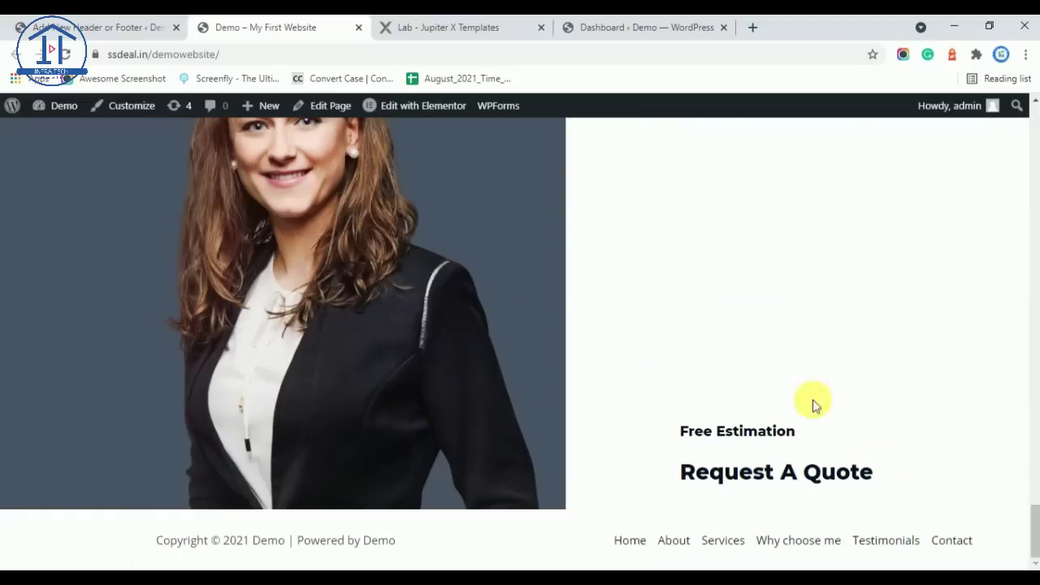
{"action": "left_click", "coordinate": [144, 20]}
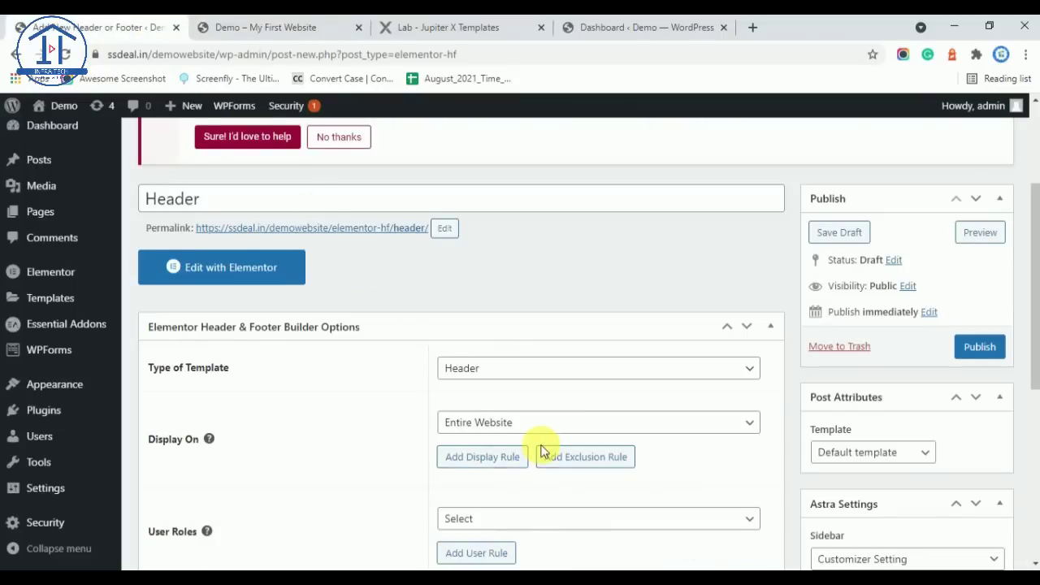
Step: Review the remaining options of the Header template and publish it
{"action": "scroll", "coordinate": [540, 449], "scroll_direction": "down", "scroll_amount": 2}
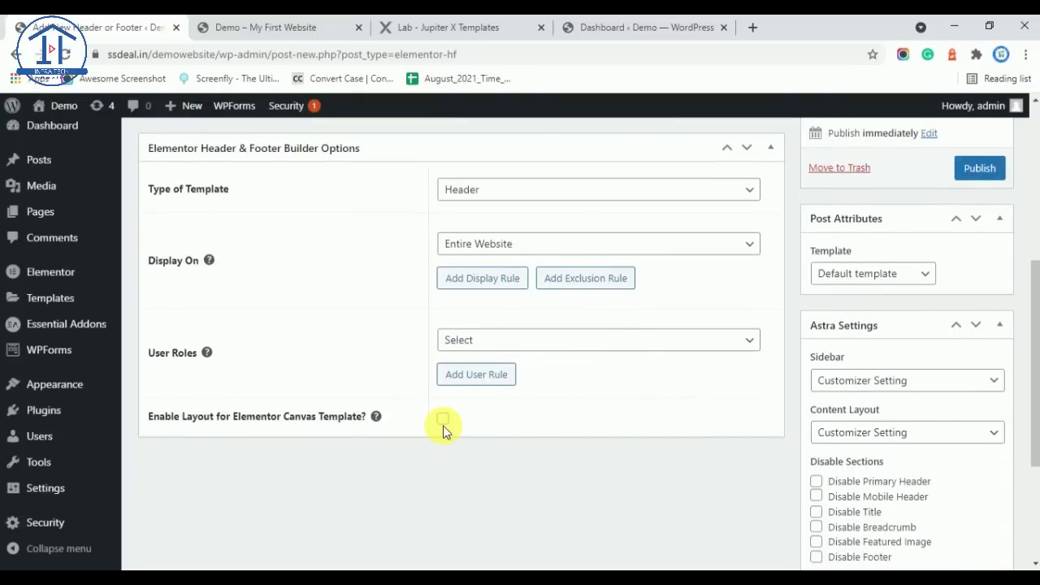
{"action": "scroll", "coordinate": [476, 438], "scroll_direction": "up", "scroll_amount": 3}
{"action": "scroll", "coordinate": [477, 443], "scroll_direction": "down", "scroll_amount": 3}
{"action": "scroll", "coordinate": [454, 447], "scroll_direction": "up", "scroll_amount": 3}
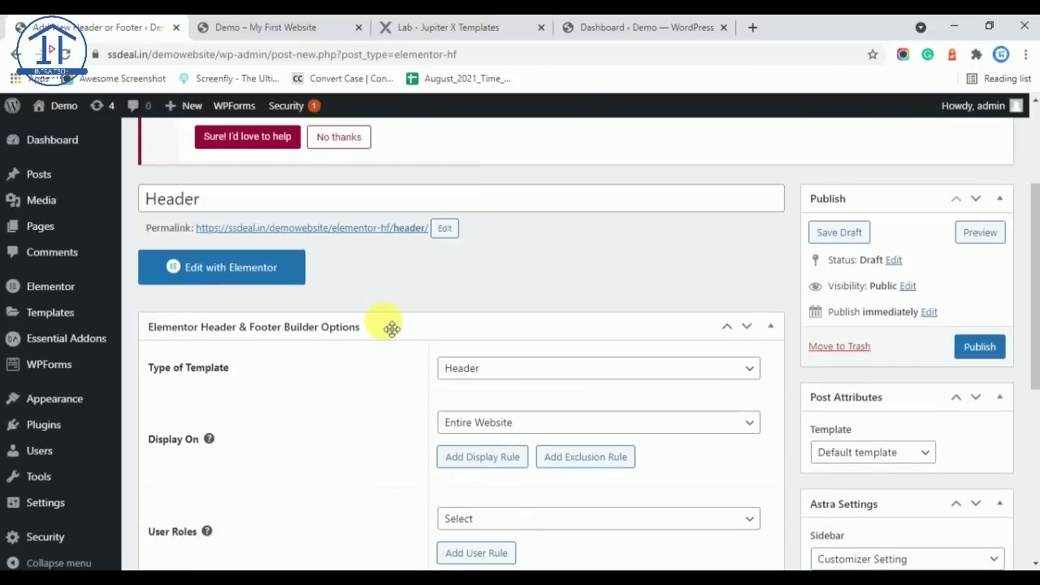
{"action": "scroll", "coordinate": [458, 389], "scroll_direction": "down", "scroll_amount": 3}
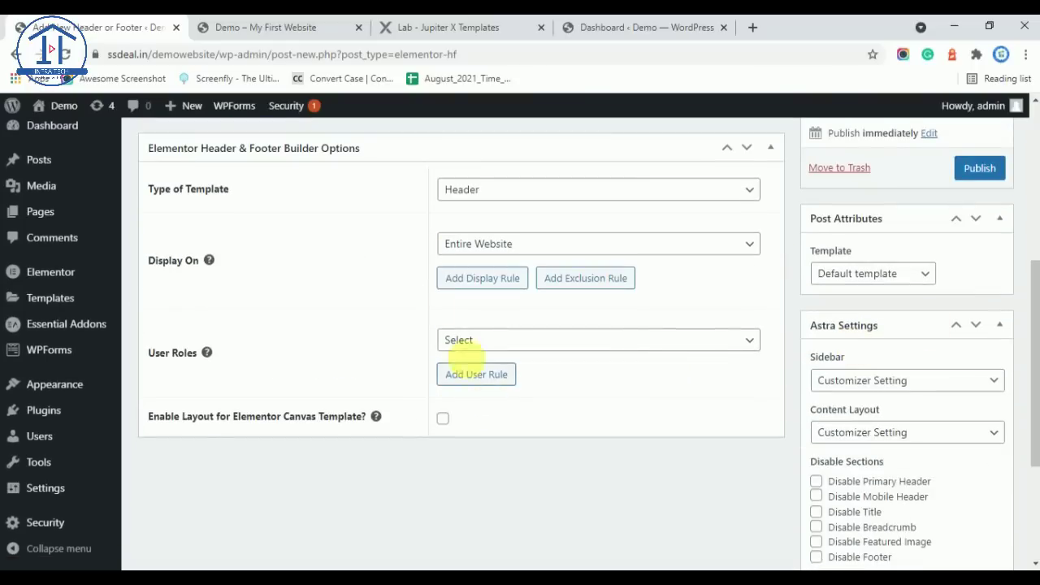
{"action": "scroll", "coordinate": [569, 260], "scroll_direction": "up", "scroll_amount": 3}
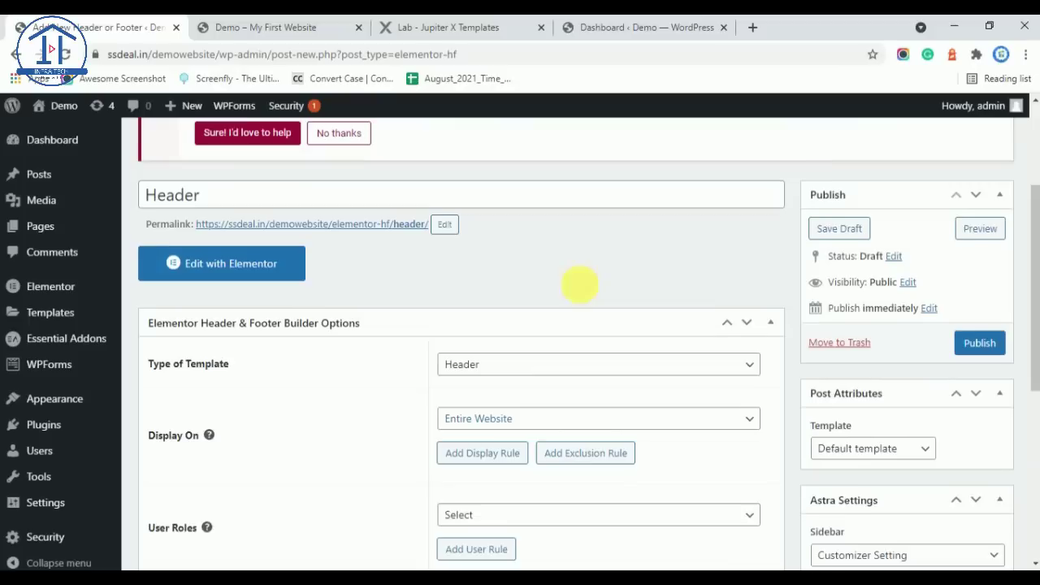
{"action": "left_click", "coordinate": [968, 346]}
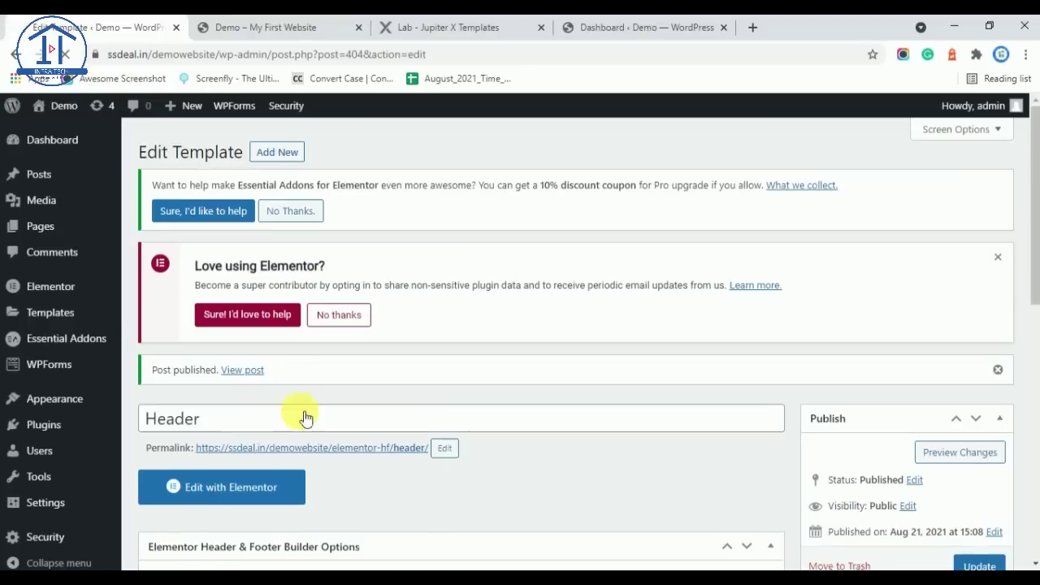
Step: Edit the published template with Elementor and insert the saved Header section, importing its document settings
{"action": "left_click", "coordinate": [258, 488]}
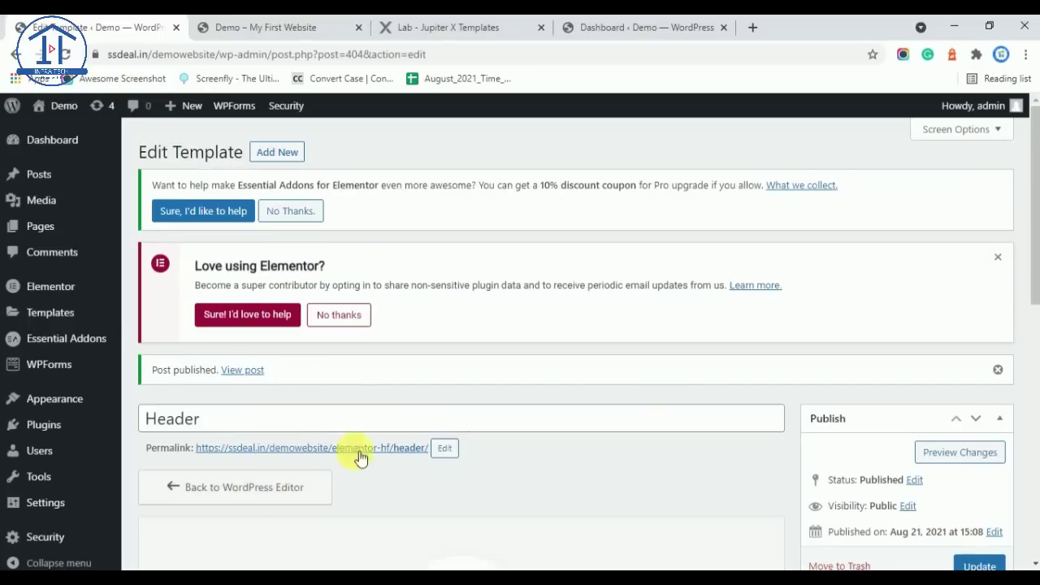
{"action": "scroll", "coordinate": [499, 394], "scroll_direction": "down", "scroll_amount": 2}
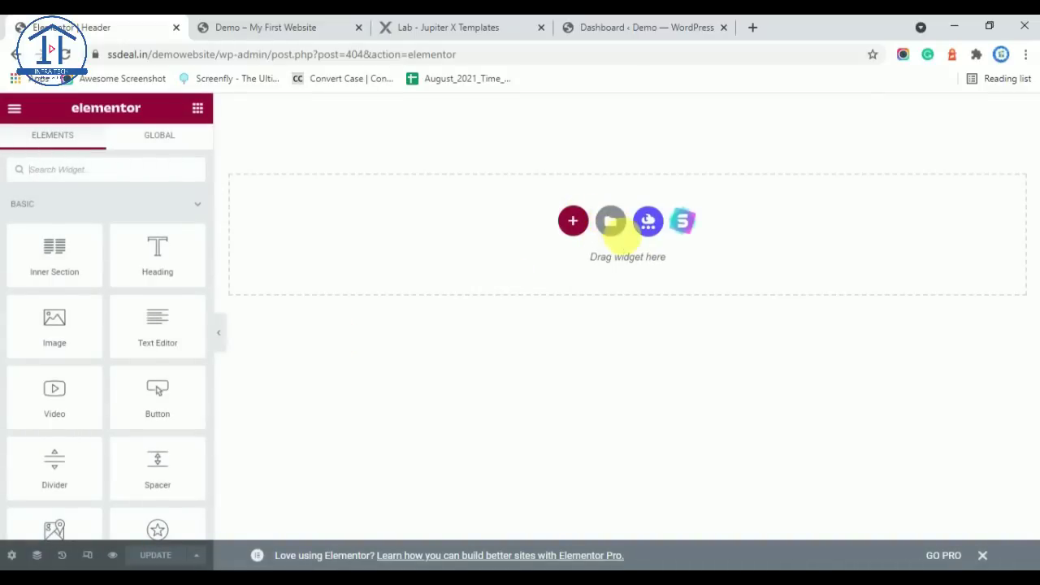
{"action": "left_click", "coordinate": [612, 232]}
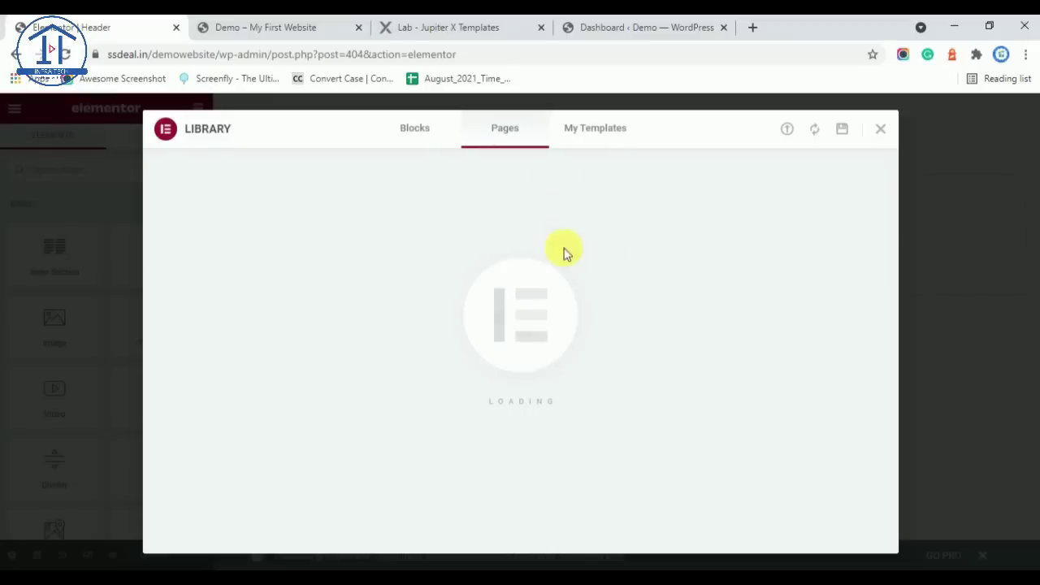
{"action": "left_click", "coordinate": [616, 133]}
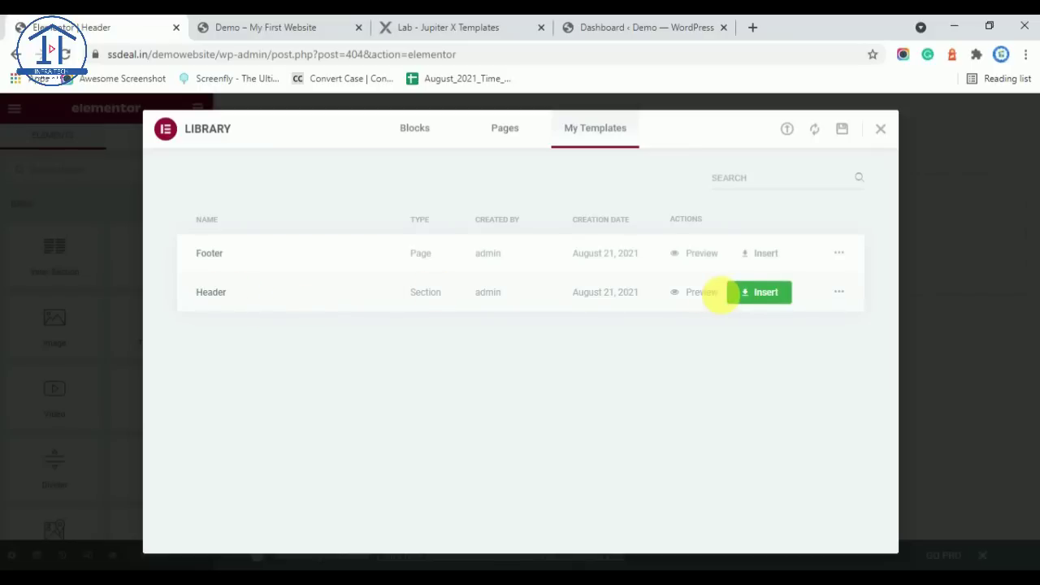
{"action": "left_click", "coordinate": [765, 293]}
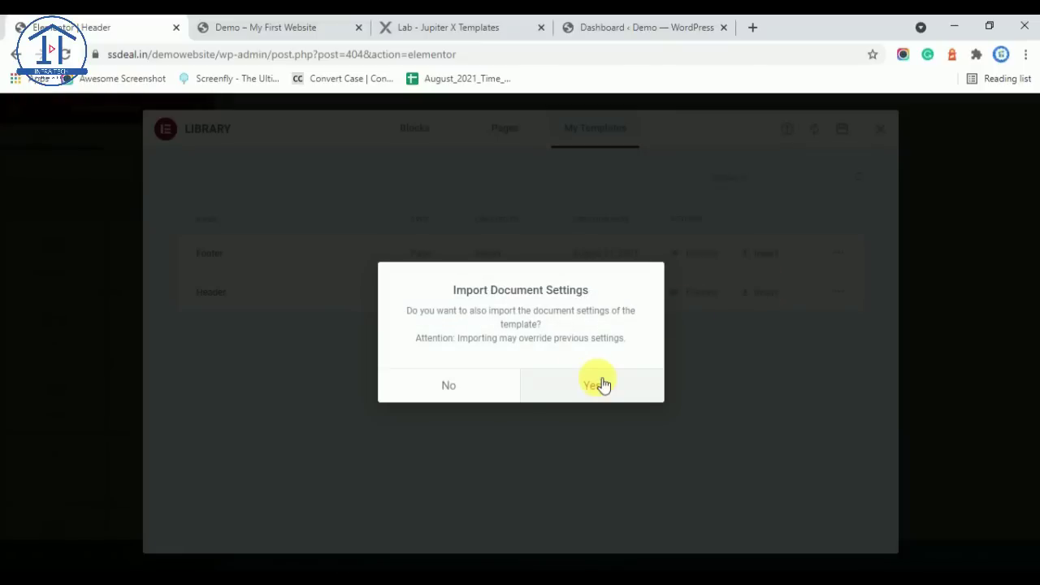
{"action": "left_click", "coordinate": [600, 380]}
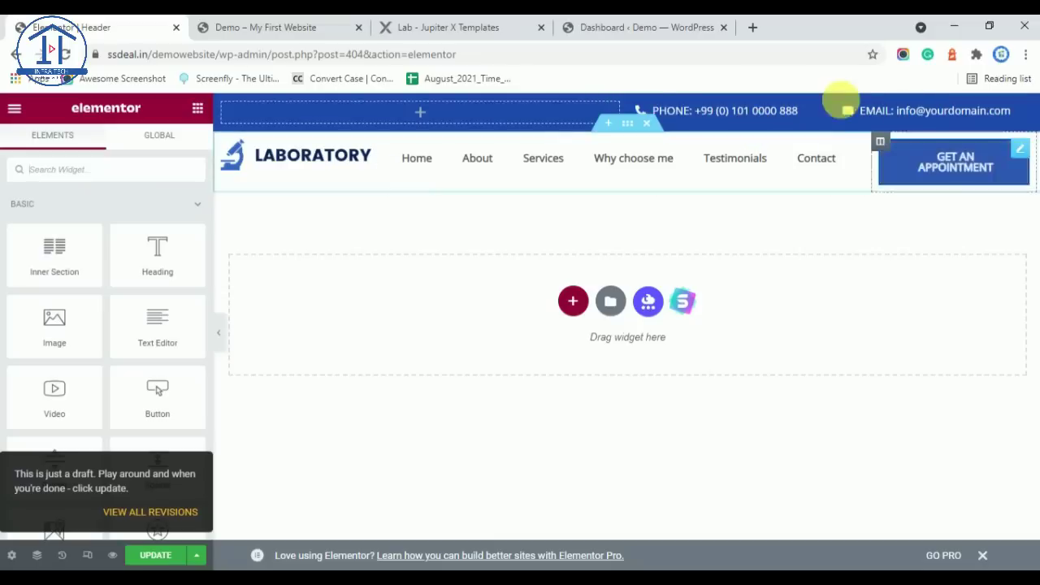
Step: Examine the advanced and motion effect settings of the header section containing the logo and navigation menu
{"action": "left_click", "coordinate": [161, 134]}
{"action": "left_click", "coordinate": [65, 141]}
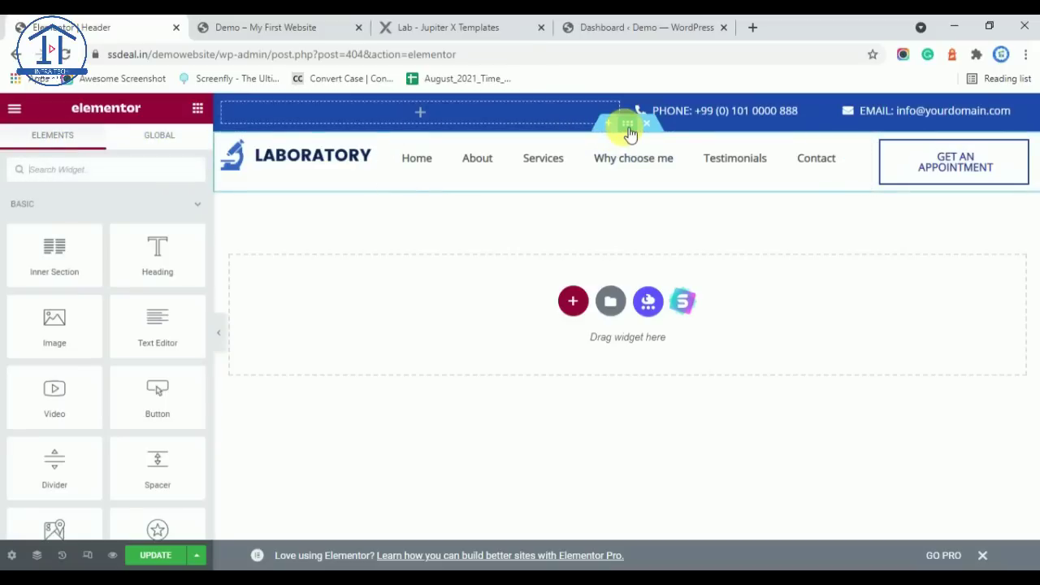
{"action": "left_click", "coordinate": [629, 128]}
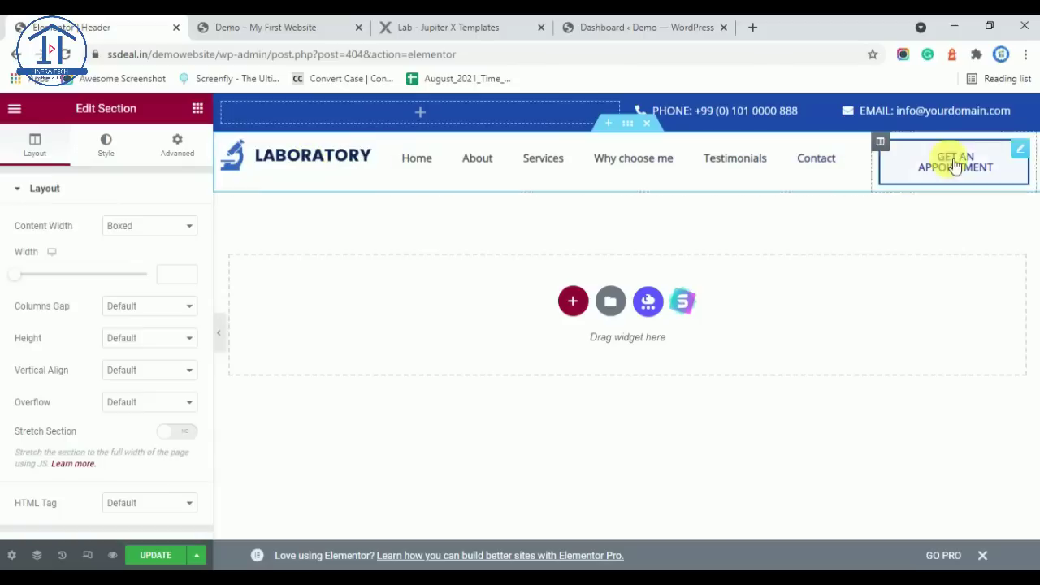
{"action": "left_click", "coordinate": [174, 144]}
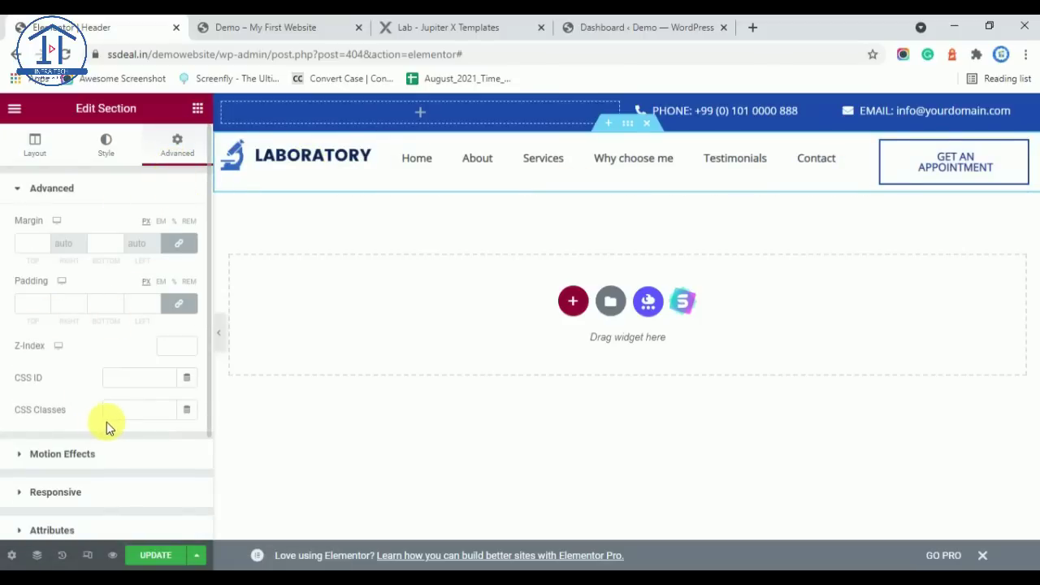
{"action": "scroll", "coordinate": [106, 420], "scroll_direction": "down", "scroll_amount": 3}
{"action": "left_click", "coordinate": [86, 316]}
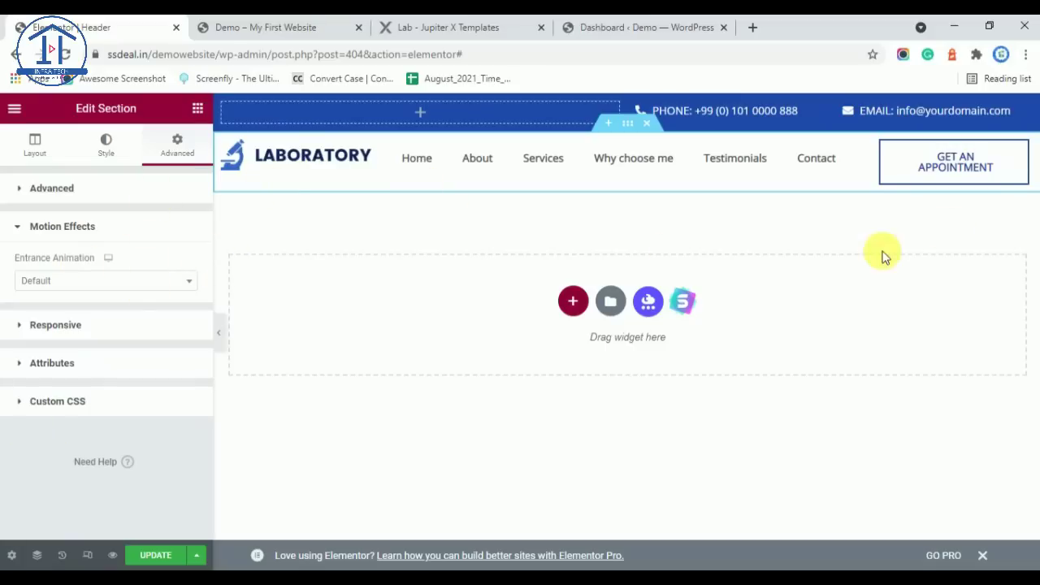
Step: Switch to the Jupiter X Lab template and examine how its header behaves while the page scrolls
{"action": "left_click", "coordinate": [507, 22]}
{"action": "scroll", "coordinate": [476, 316], "scroll_direction": "up", "scroll_amount": 10}
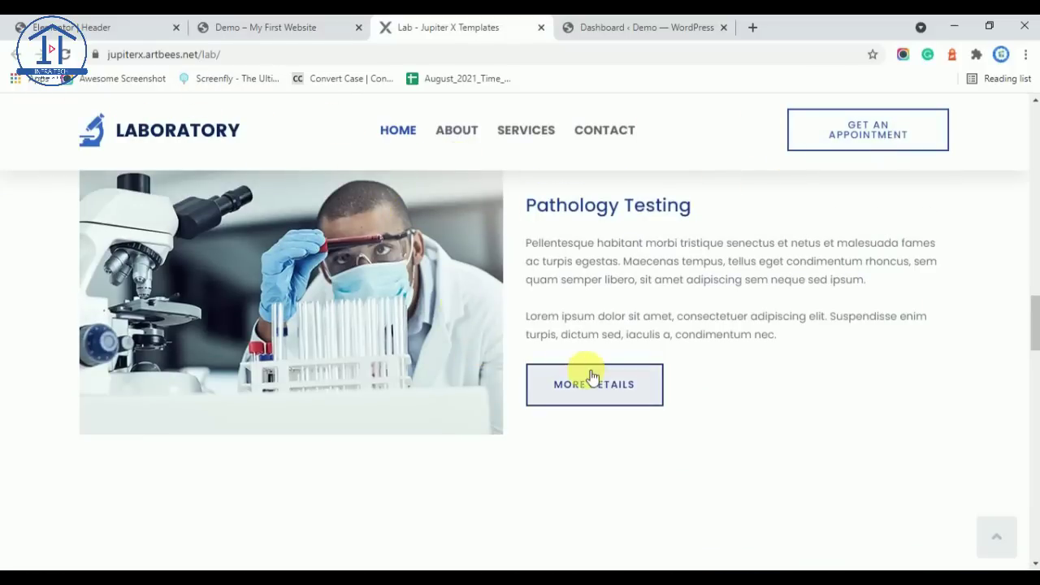
{"action": "scroll", "coordinate": [587, 375], "scroll_direction": "down", "scroll_amount": 6}
{"action": "scroll", "coordinate": [586, 370], "scroll_direction": "up", "scroll_amount": 8}
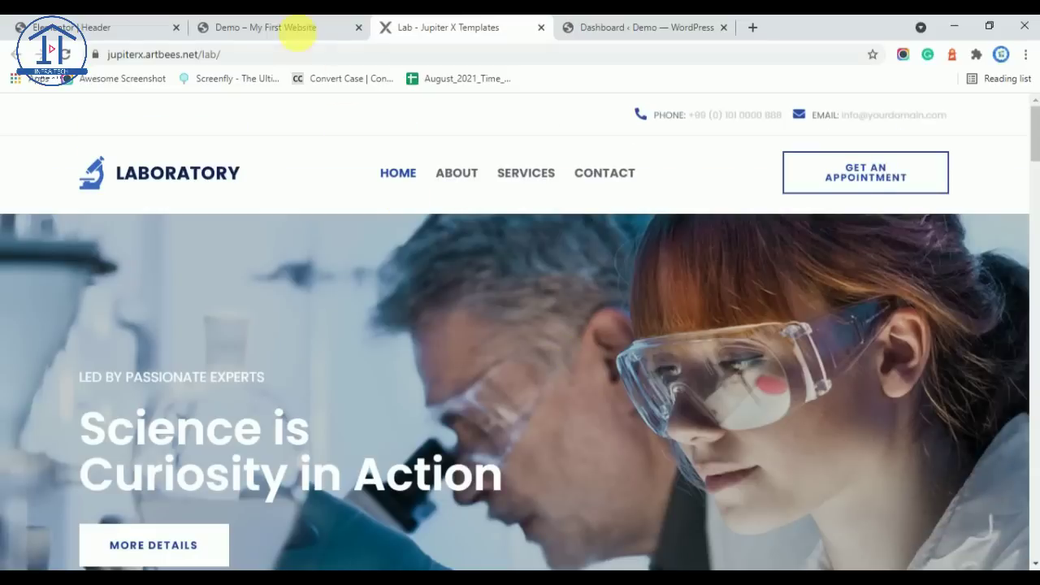
Step: Go back to the demo website's home page and reload it
{"action": "left_click", "coordinate": [276, 24]}
{"action": "left_click", "coordinate": [106, 27]}
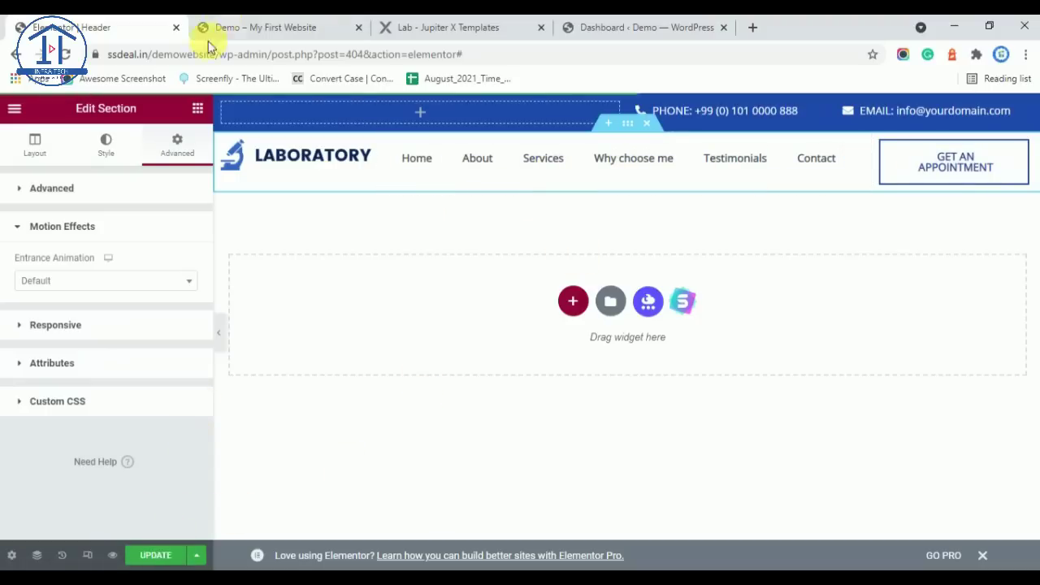
{"action": "left_click", "coordinate": [279, 27]}
{"action": "left_click", "coordinate": [301, 60]}
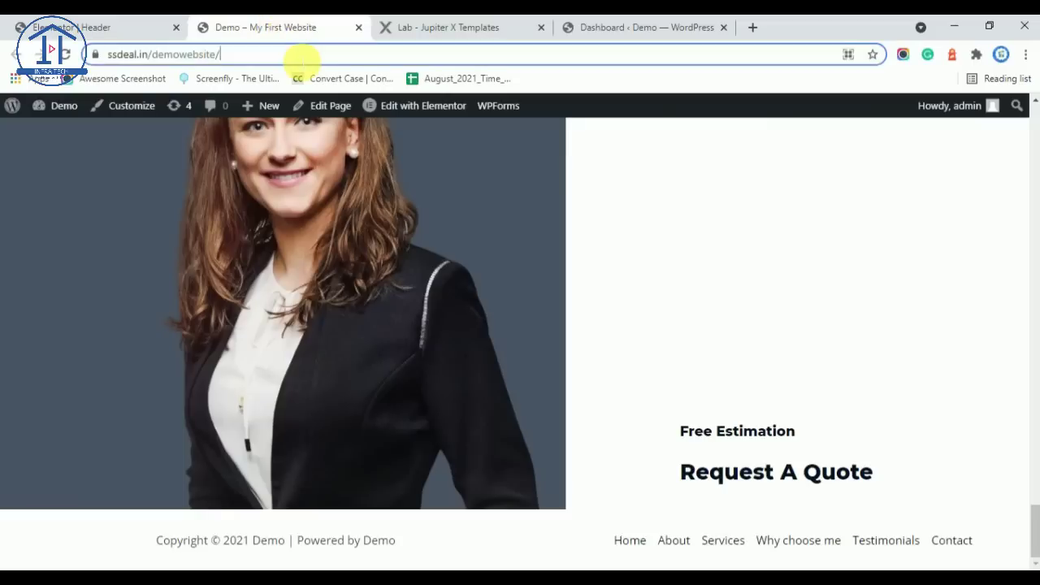
{"action": "key", "text": "Return"}
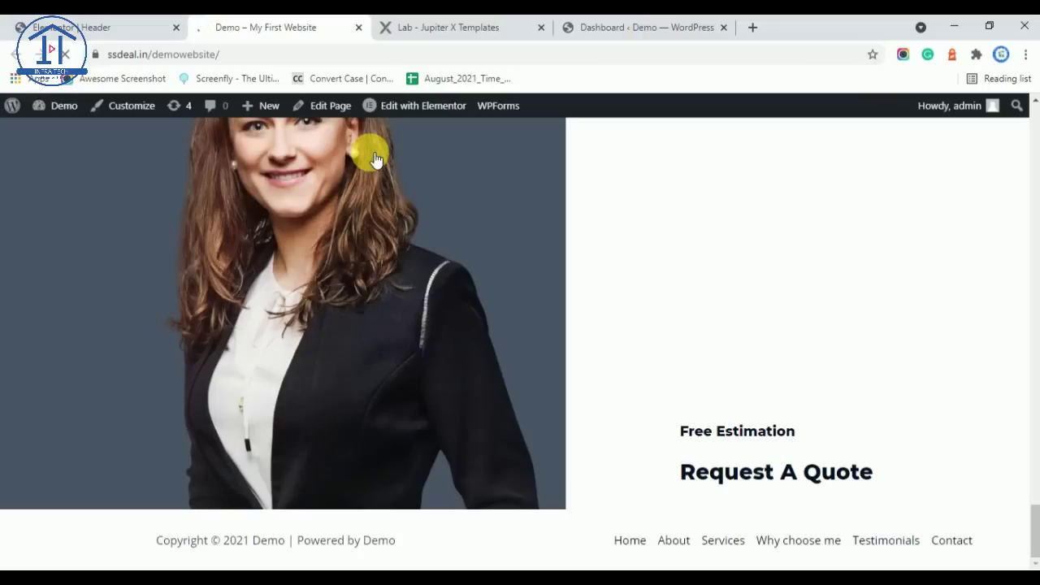
Step: In the header's top bar, set the empty column's width to 60% and the phone column's to 18%, and update the template
{"action": "scroll", "coordinate": [439, 208], "scroll_direction": "up", "scroll_amount": 15}
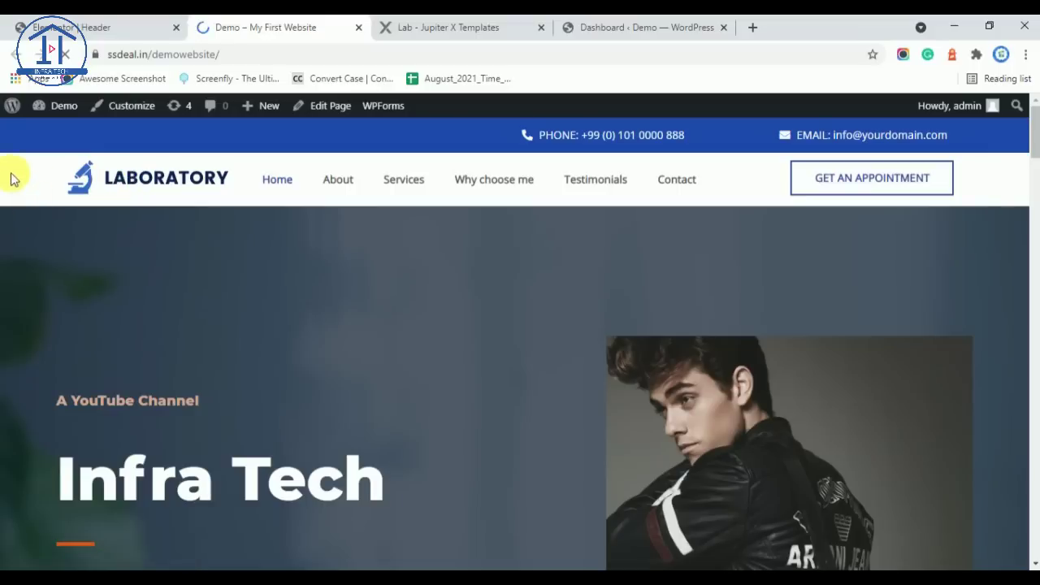
{"action": "mouse_move", "coordinate": [947, 106]}
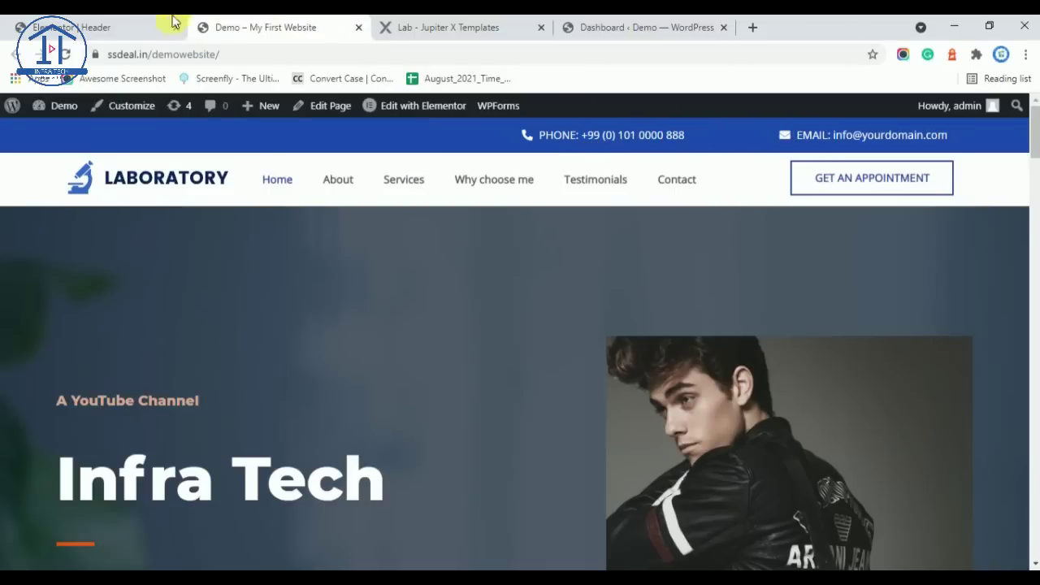
{"action": "left_click", "coordinate": [134, 24]}
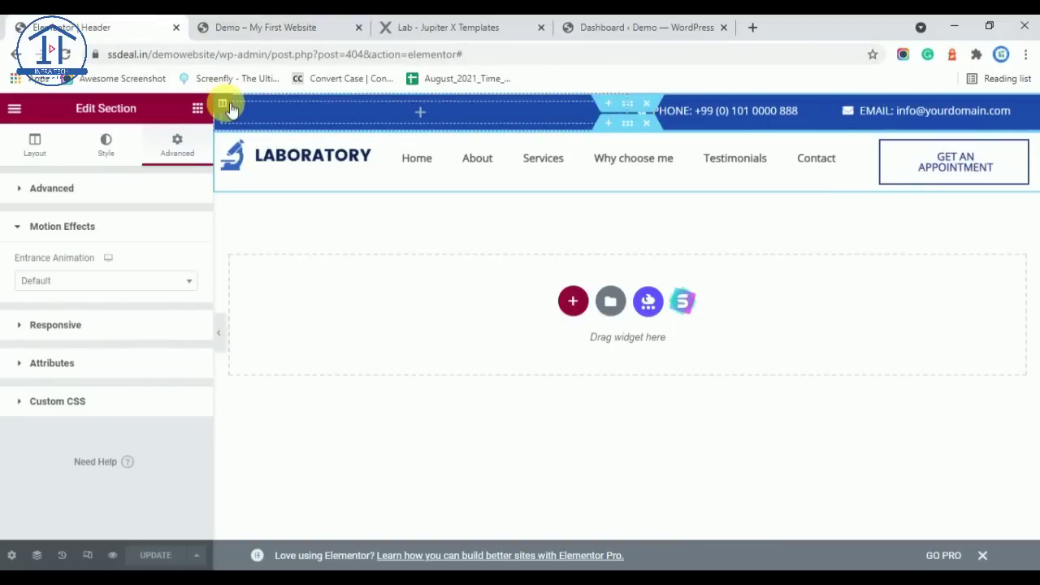
{"action": "left_click", "coordinate": [224, 105]}
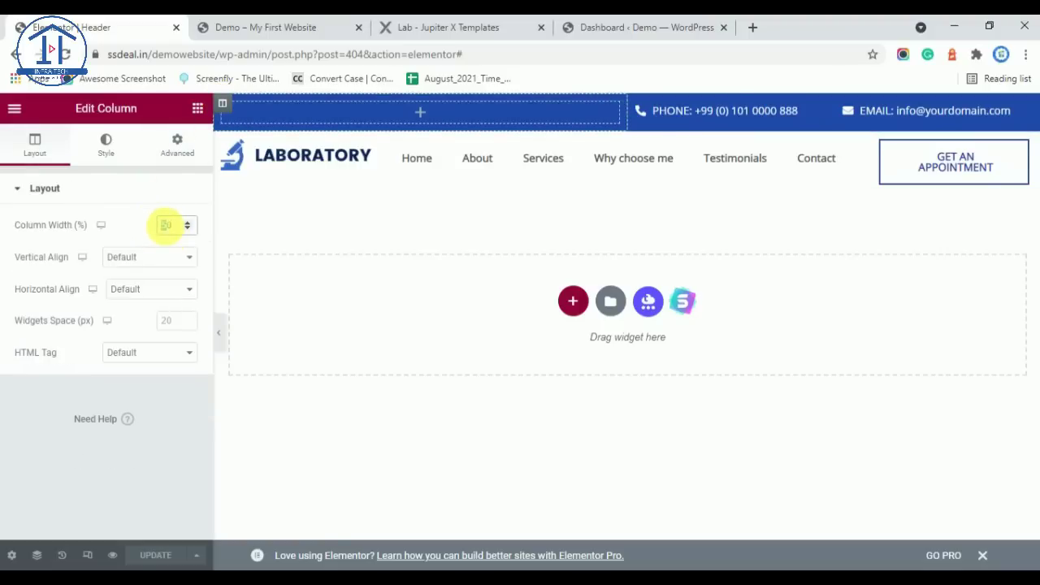
{"action": "type", "text": "60"}
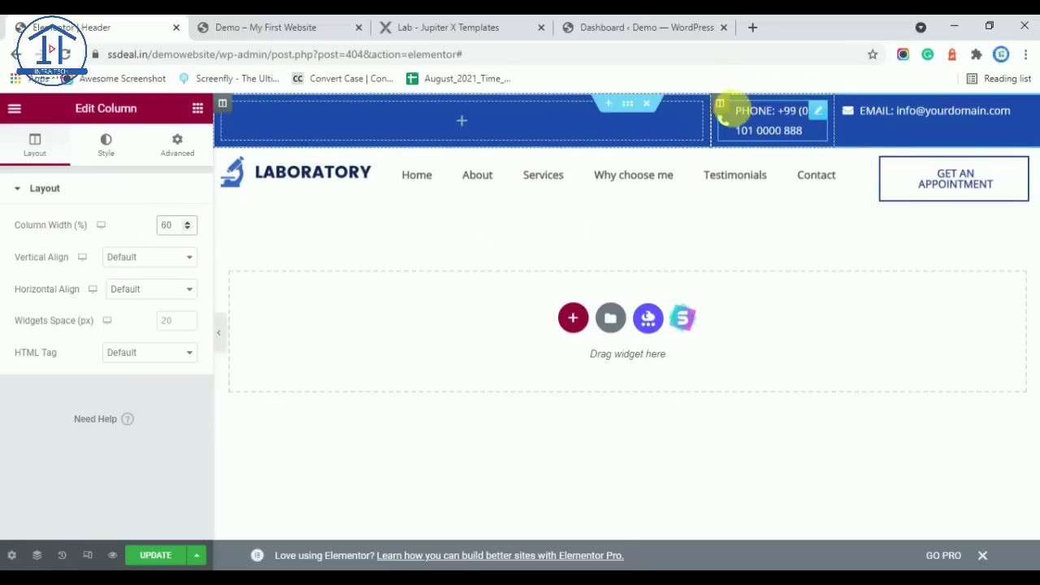
{"action": "left_click", "coordinate": [719, 106]}
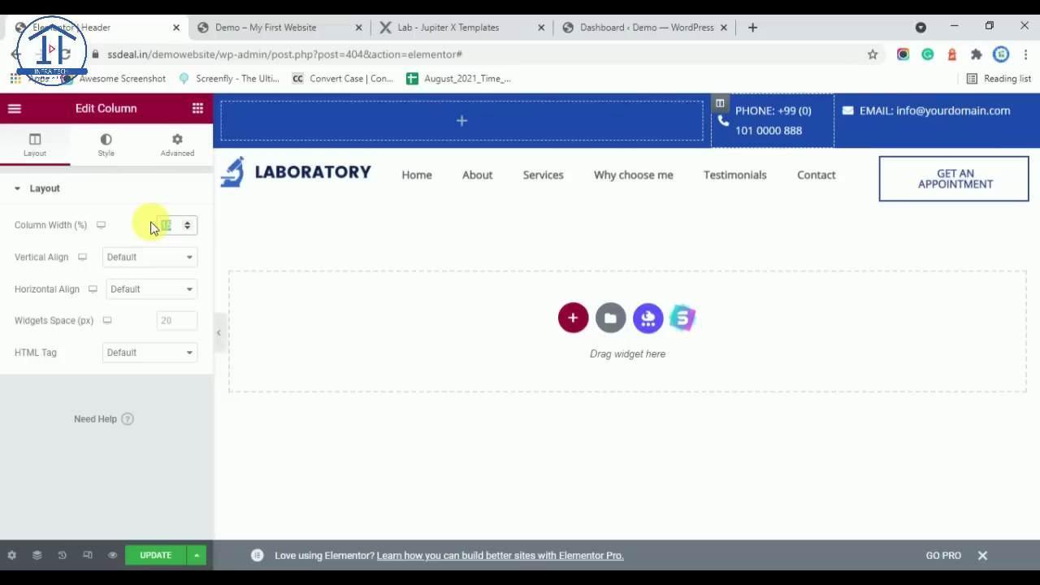
{"action": "type", "text": "8"}
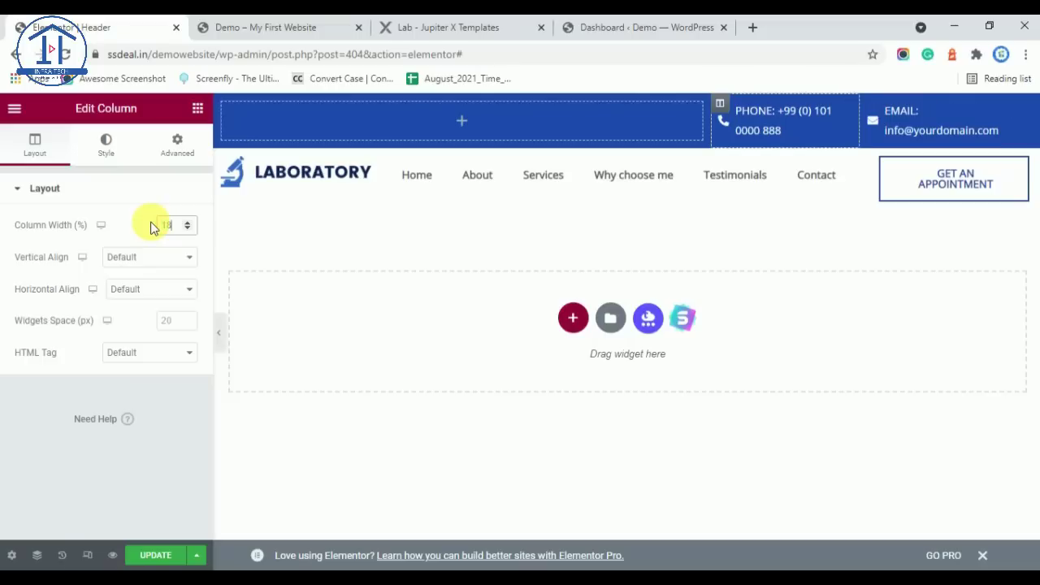
{"action": "left_click", "coordinate": [159, 554]}
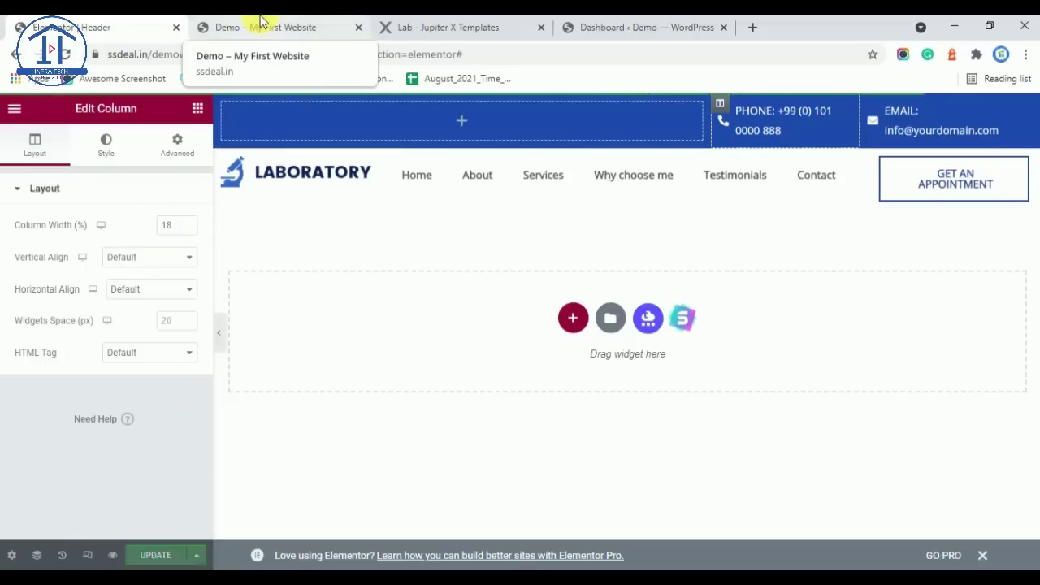
Step: Reload the demo website's home page and compare its header with the Jupiter X Lab template's header
{"action": "left_click", "coordinate": [264, 27]}
{"action": "left_click", "coordinate": [297, 55]}
{"action": "key", "text": "Return"}
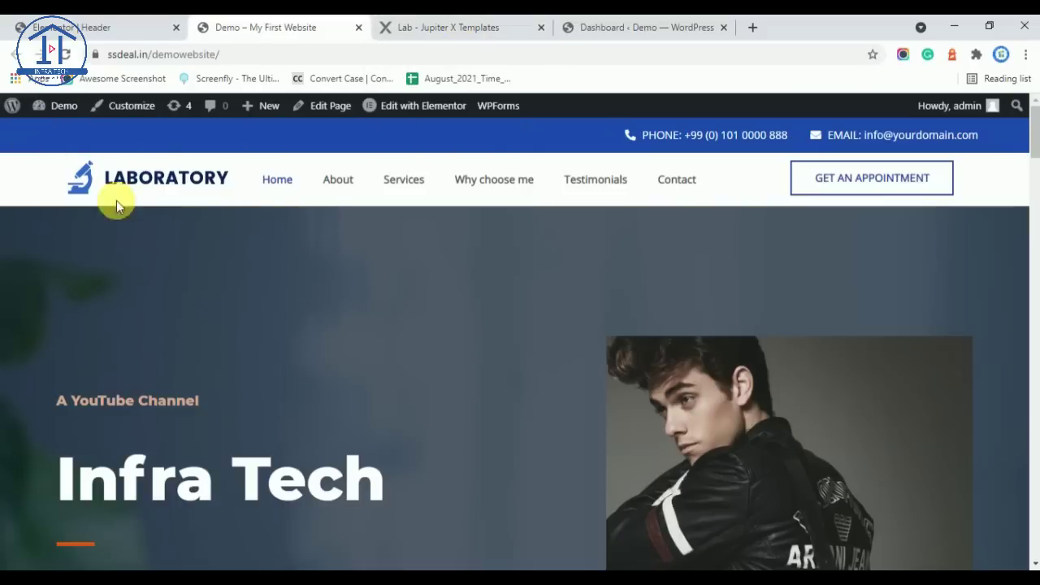
{"action": "left_click", "coordinate": [406, 24]}
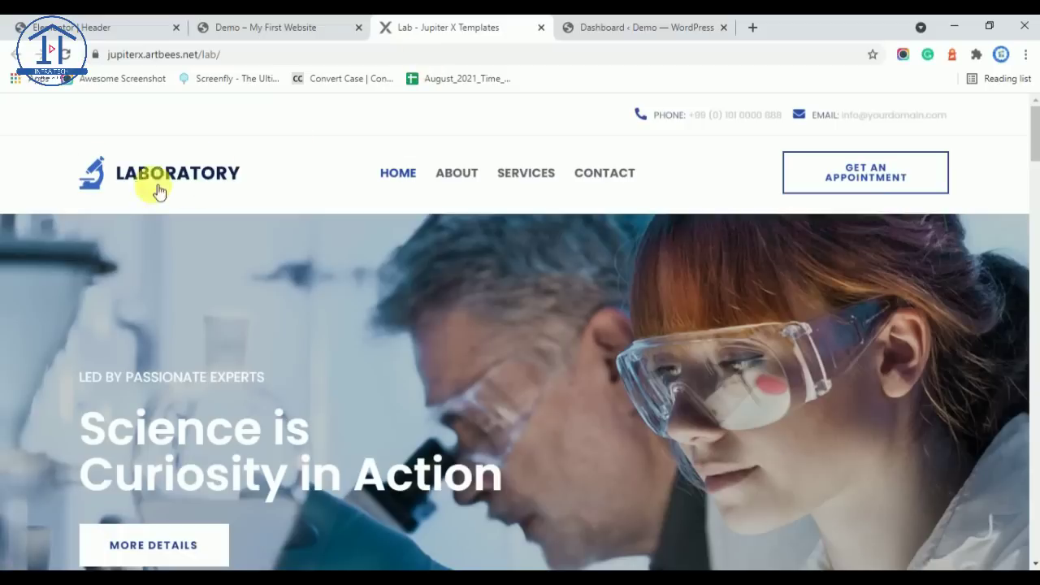
{"action": "left_click", "coordinate": [260, 25]}
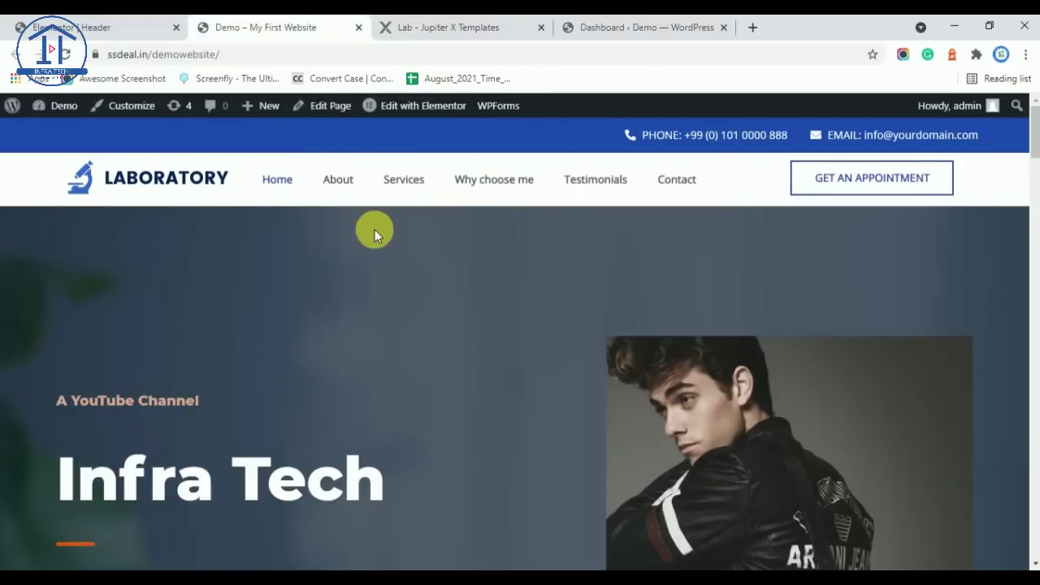
{"action": "left_click", "coordinate": [487, 24]}
{"action": "left_click", "coordinate": [333, 22]}
{"action": "left_click", "coordinate": [130, 27]}
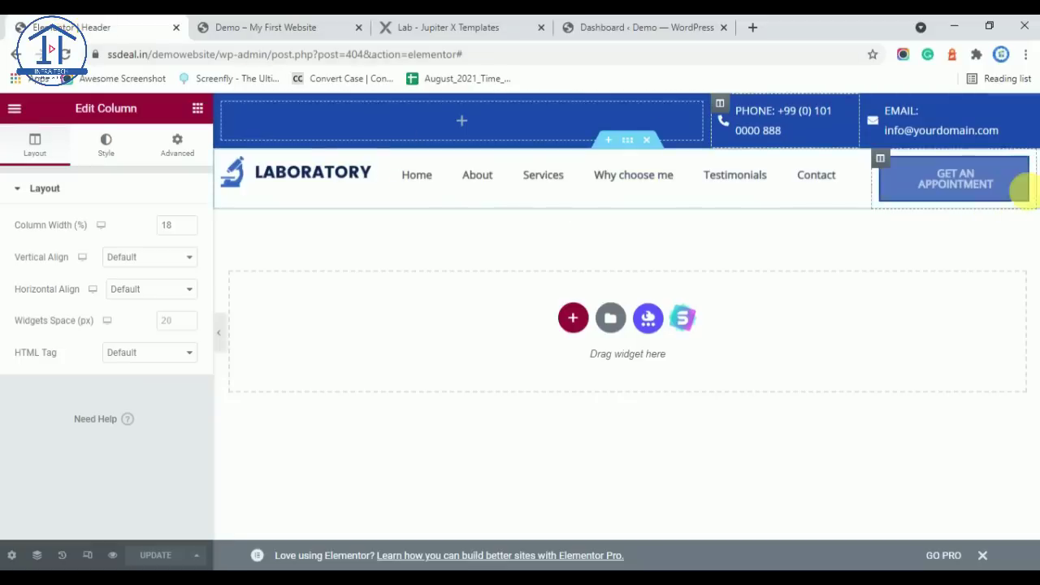
Step: Inspect the link setting of the Get an Appointment button and check the Request A Quote area on the demo home page
{"action": "left_click", "coordinate": [1027, 171]}
{"action": "left_click", "coordinate": [52, 305]}
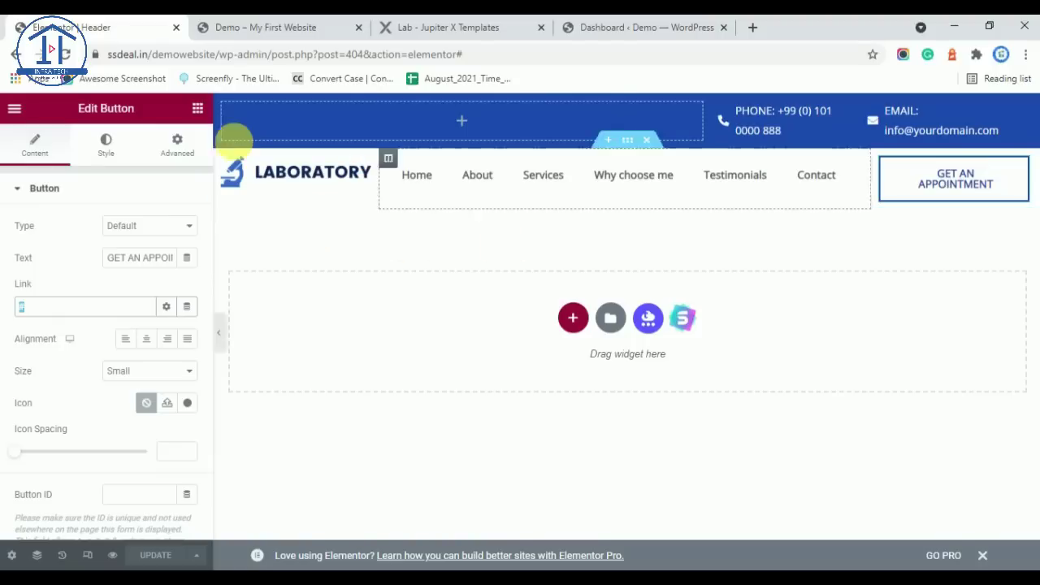
{"action": "left_click", "coordinate": [268, 26]}
{"action": "scroll", "coordinate": [476, 262], "scroll_direction": "down", "scroll_amount": 15}
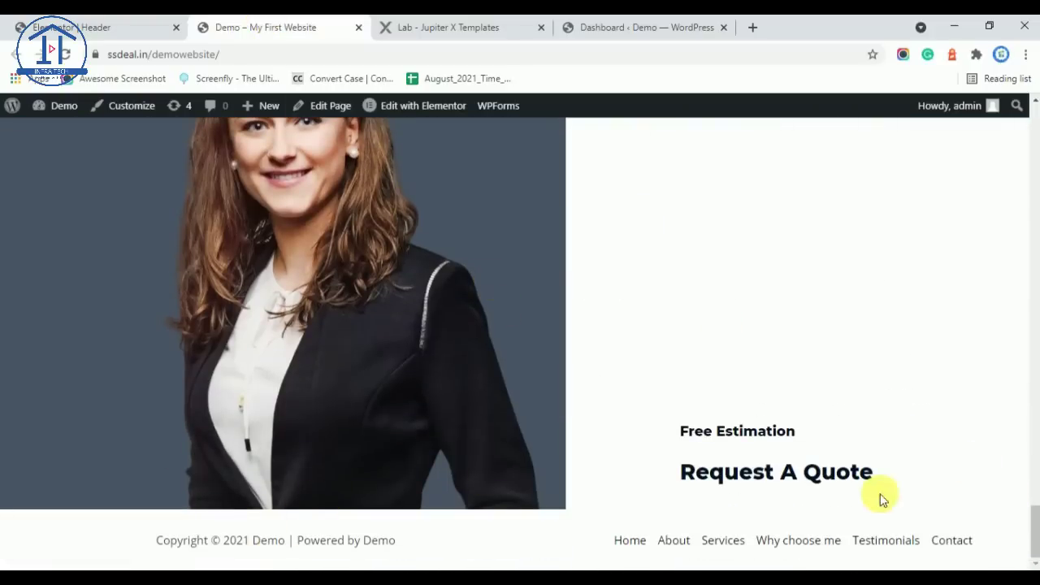
Step: Exit the header template's Elementor editor and return to its WordPress edit screen
{"action": "left_click", "coordinate": [70, 27]}
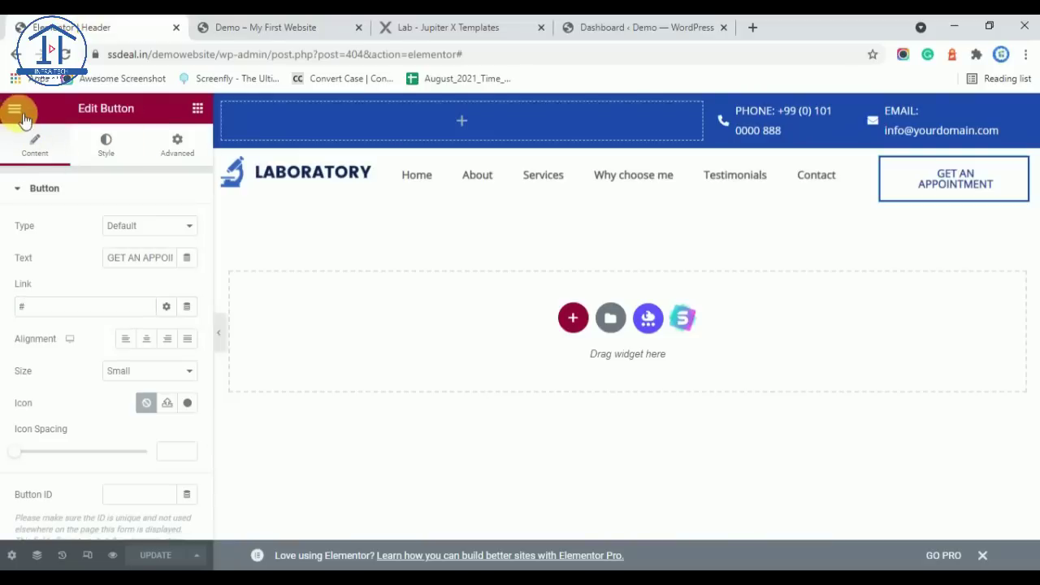
{"action": "left_click", "coordinate": [23, 116]}
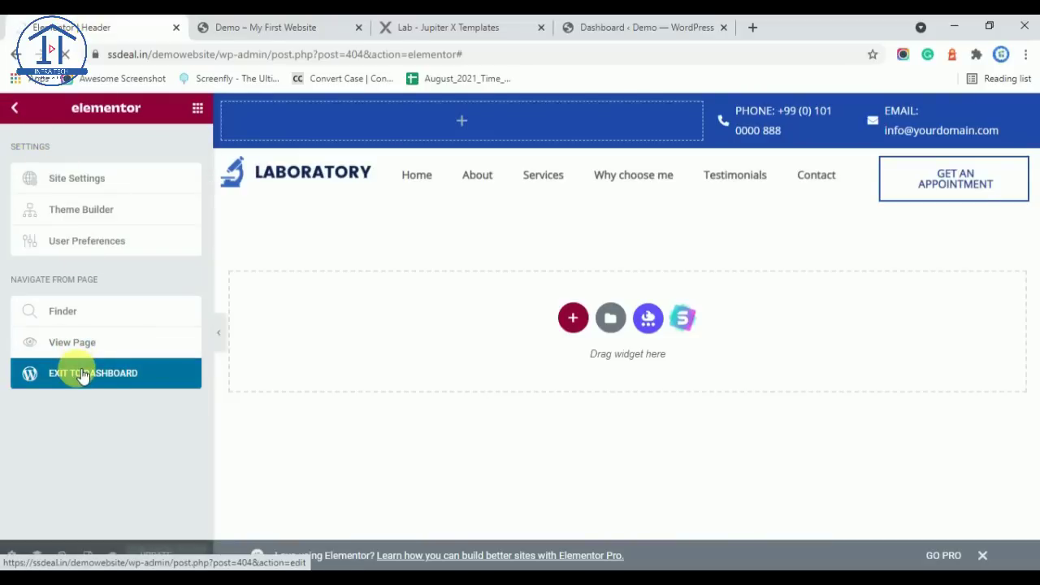
{"action": "left_click", "coordinate": [83, 376]}
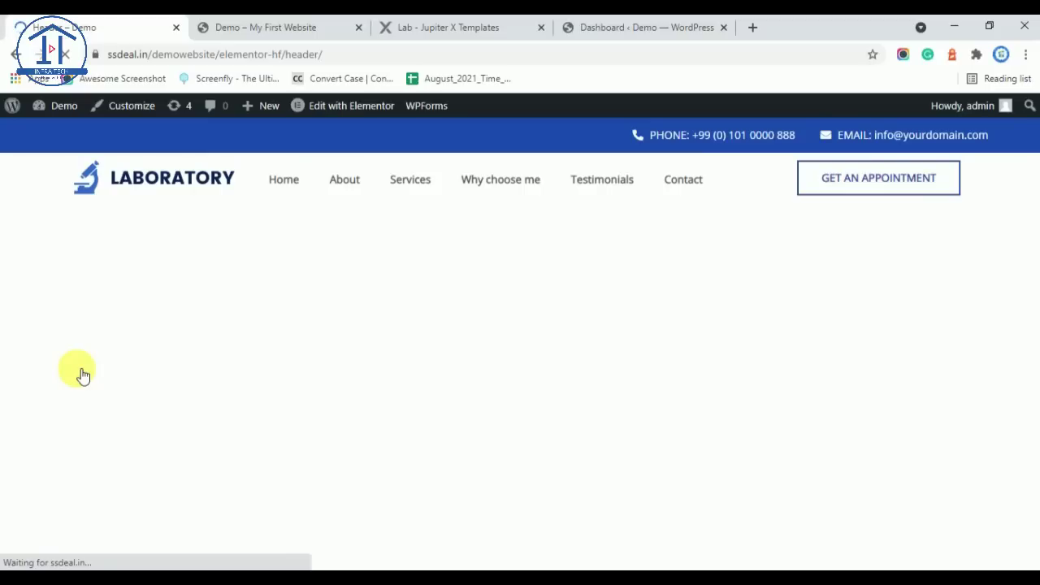
{"action": "left_click", "coordinate": [8, 53]}
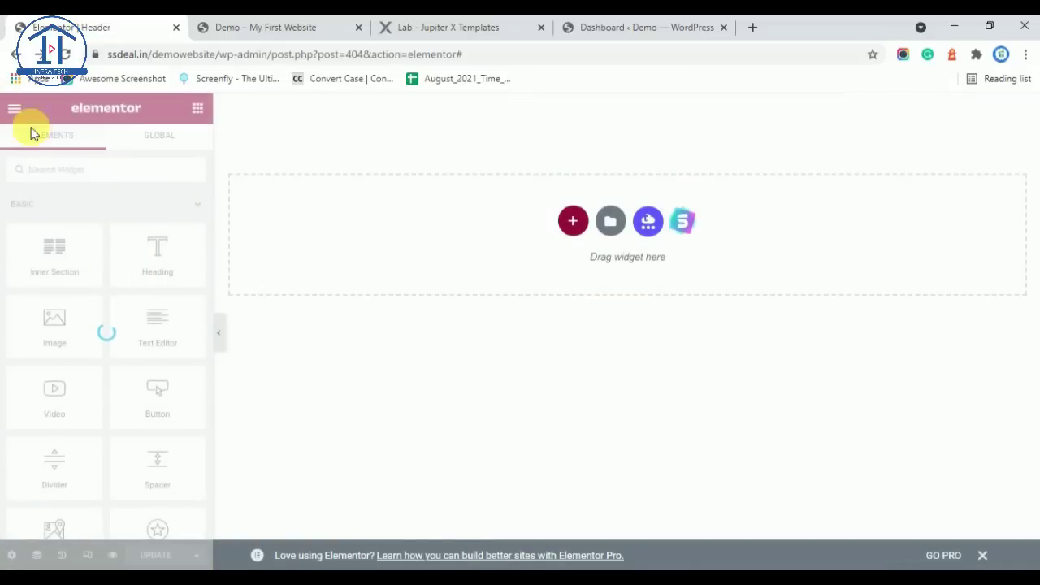
{"action": "left_click", "coordinate": [18, 110]}
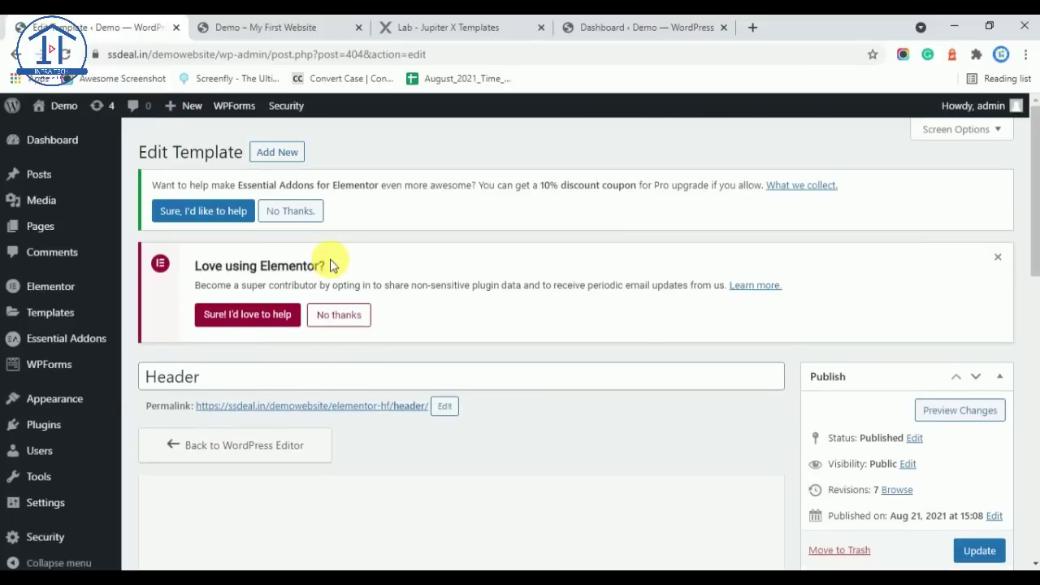
Step: Add a new template titled Footer, with Footer as its template type and Entire Website as its display location
{"action": "left_click", "coordinate": [298, 155]}
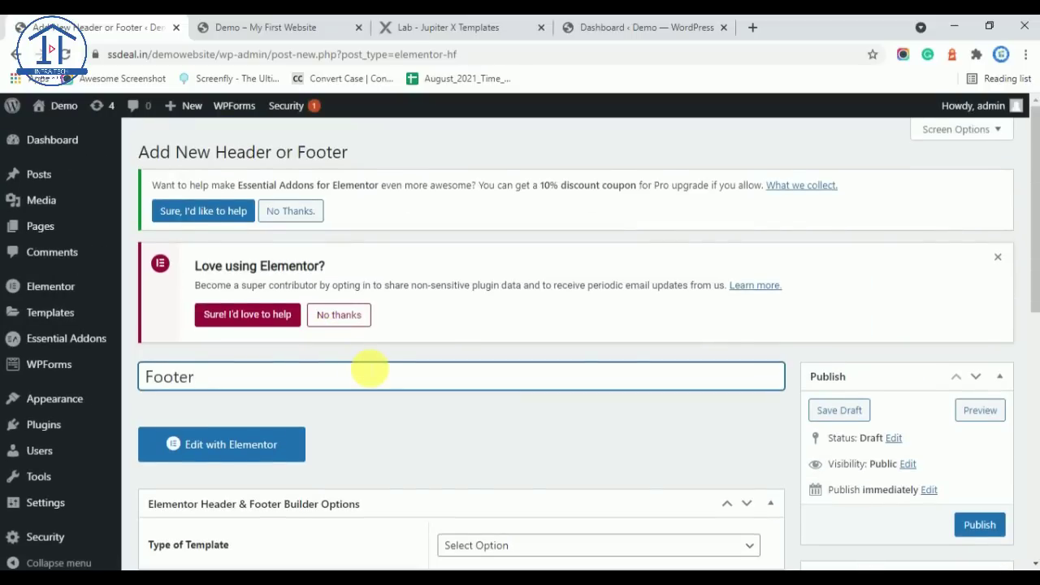
{"action": "scroll", "coordinate": [388, 412], "scroll_direction": "down", "scroll_amount": 5}
{"action": "left_click", "coordinate": [496, 195]}
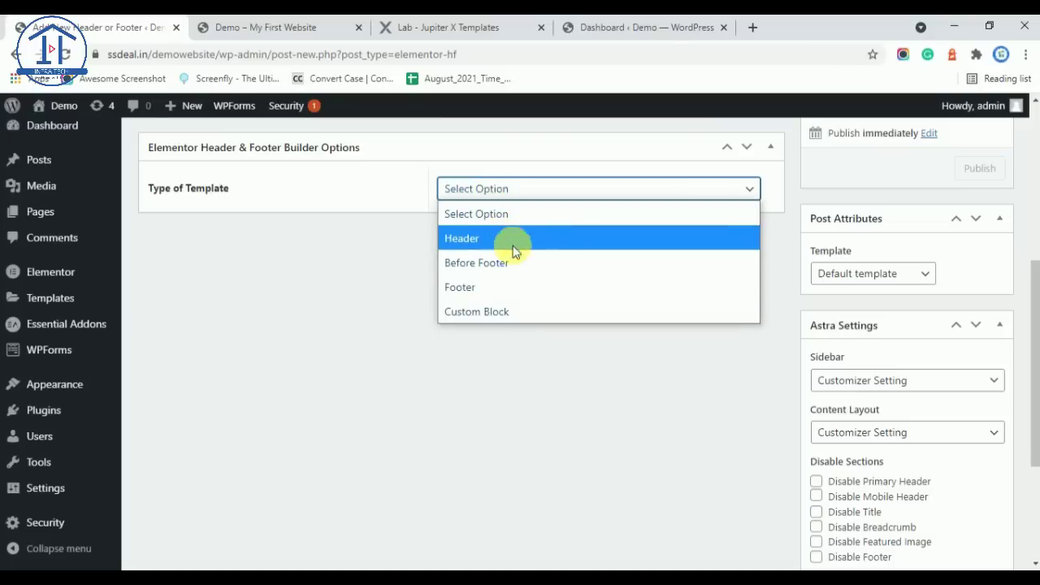
{"action": "left_click", "coordinate": [516, 287]}
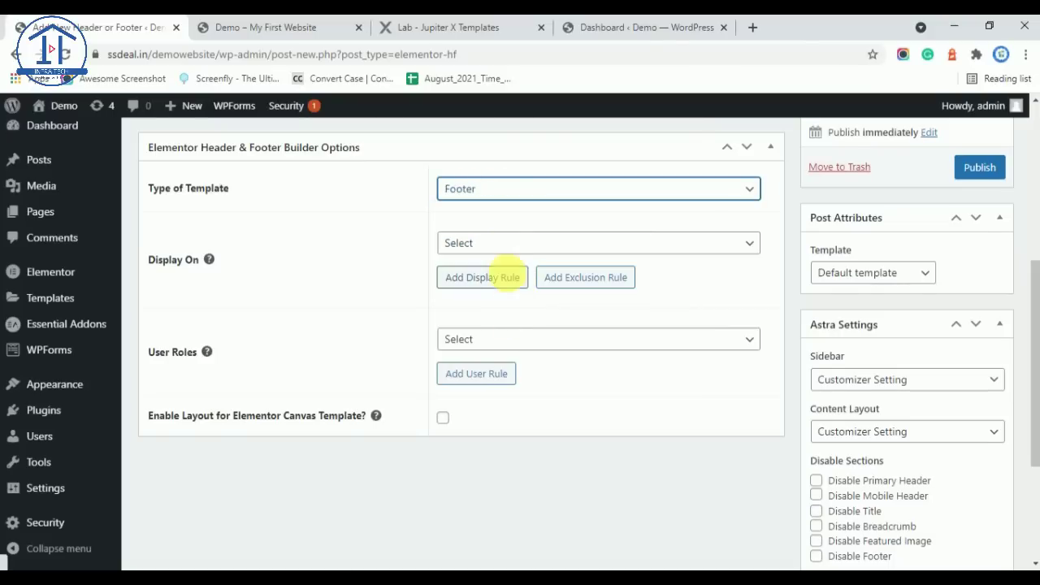
{"action": "left_click", "coordinate": [506, 242]}
{"action": "left_click", "coordinate": [510, 311]}
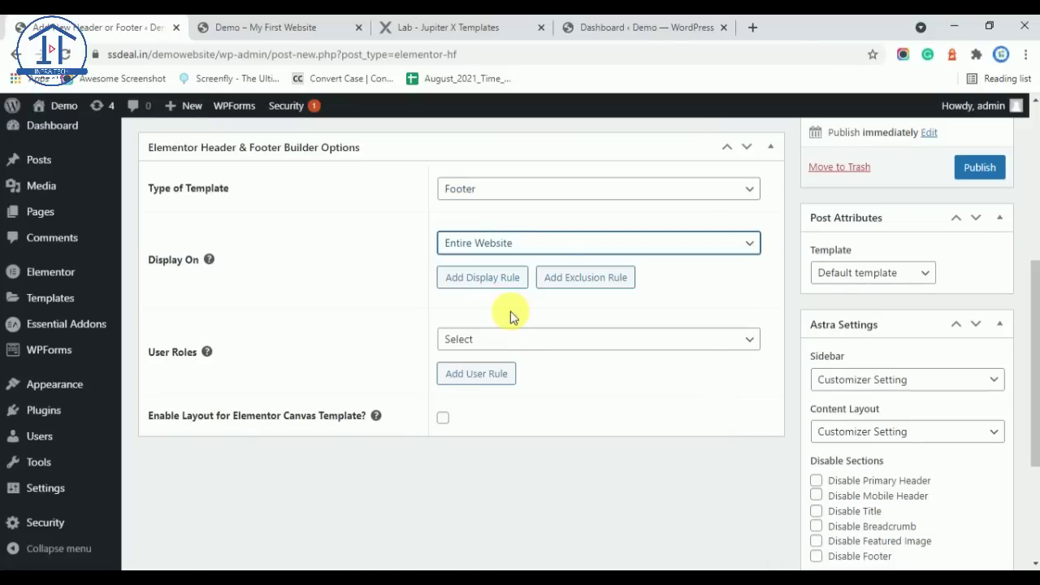
Step: Review the Footer template's builder options and publish the template
{"action": "scroll", "coordinate": [653, 487], "scroll_direction": "up", "scroll_amount": 5}
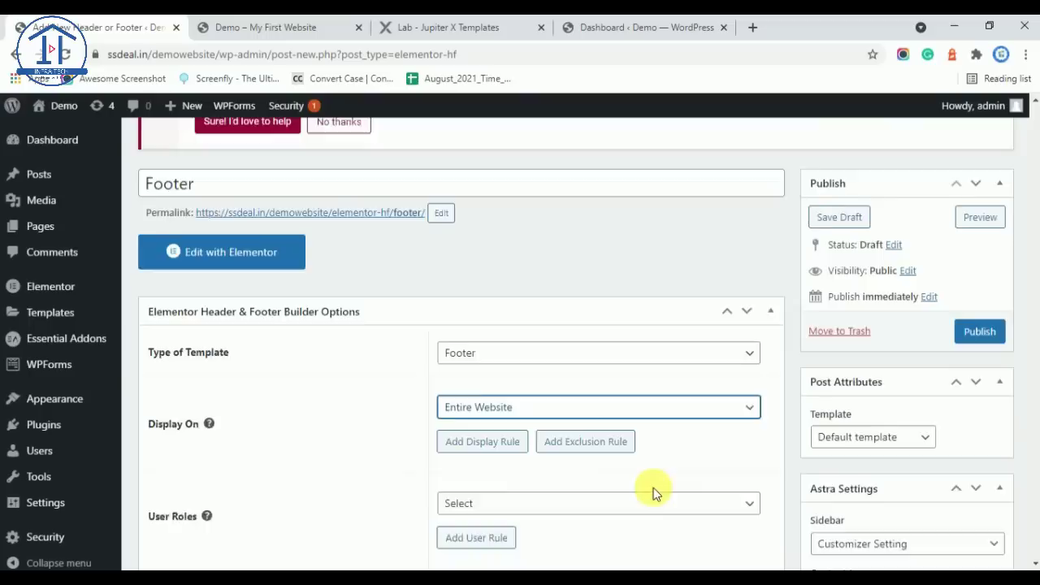
{"action": "scroll", "coordinate": [655, 492], "scroll_direction": "down", "scroll_amount": 5}
{"action": "scroll", "coordinate": [731, 479], "scroll_direction": "up", "scroll_amount": 2}
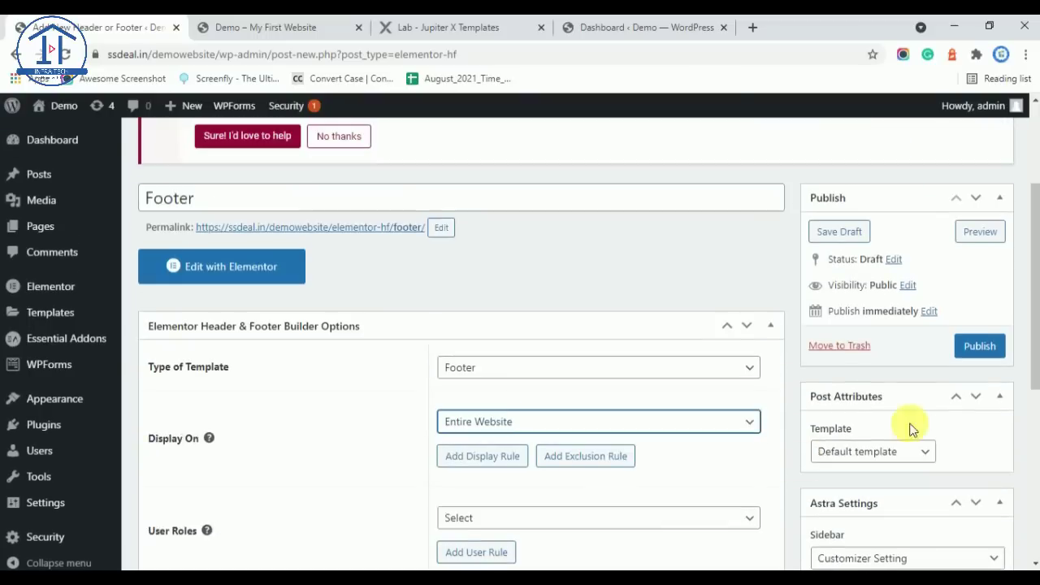
{"action": "left_click", "coordinate": [967, 346]}
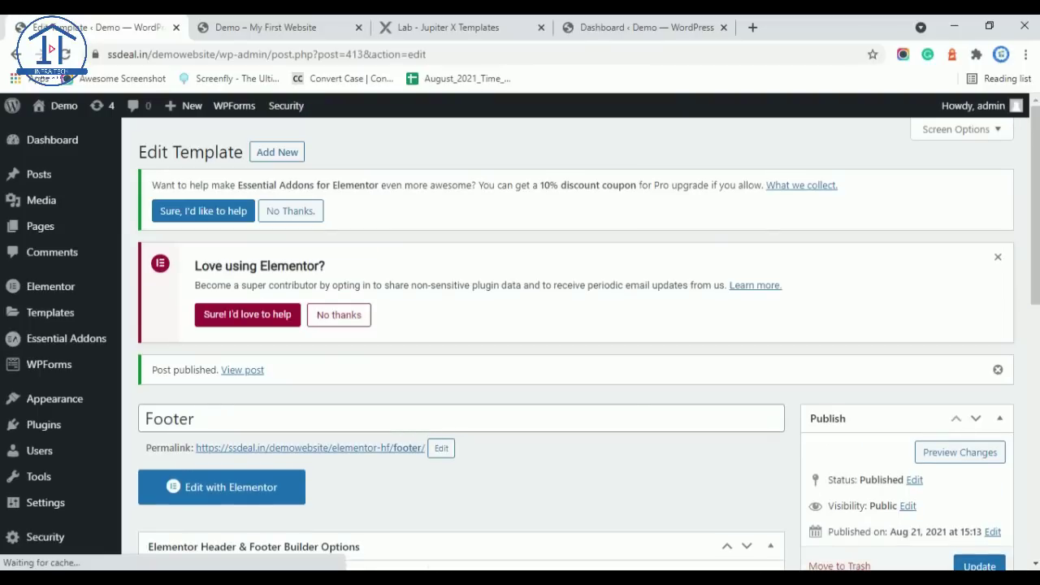
{"action": "left_click", "coordinate": [950, 34]}
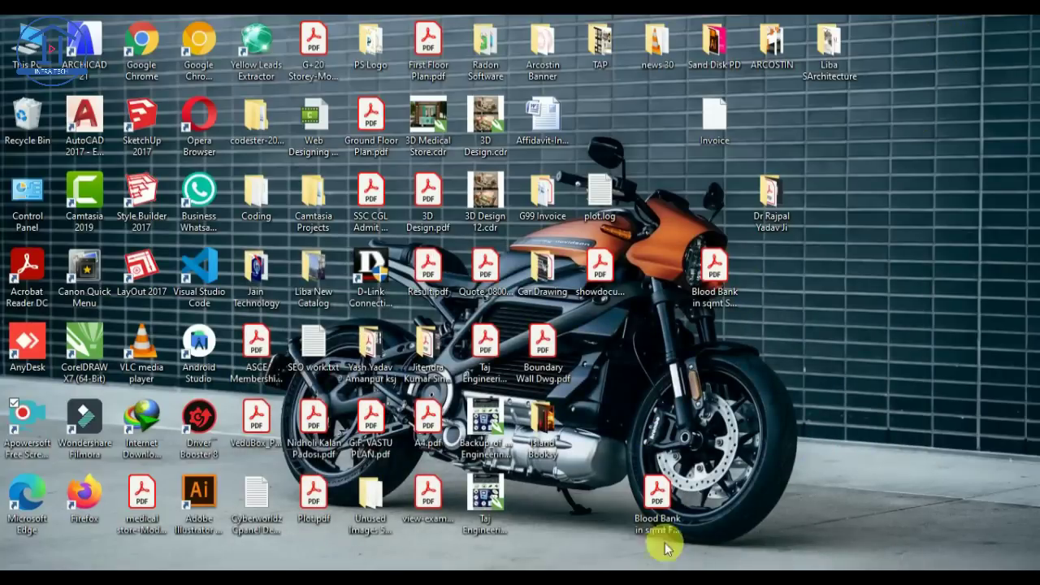
{"action": "left_click", "coordinate": [646, 495]}
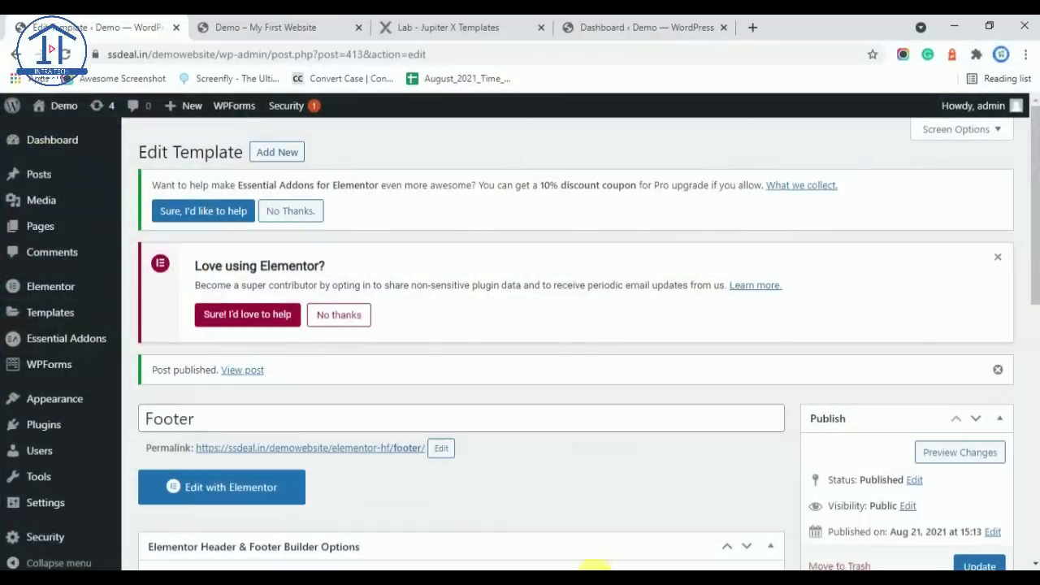
{"action": "left_click", "coordinate": [965, 24]}
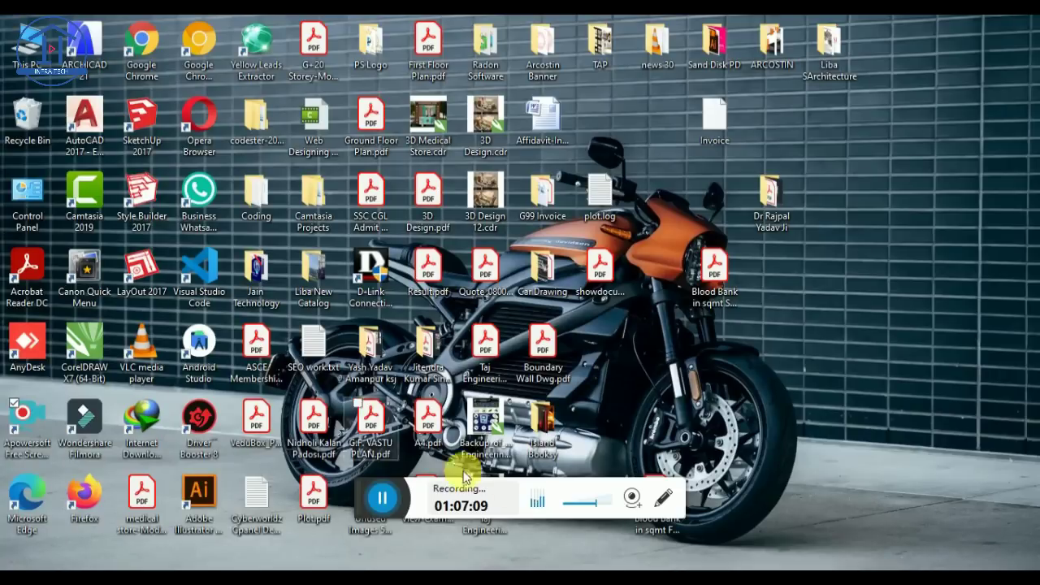
{"action": "mouse_move", "coordinate": [546, 569]}
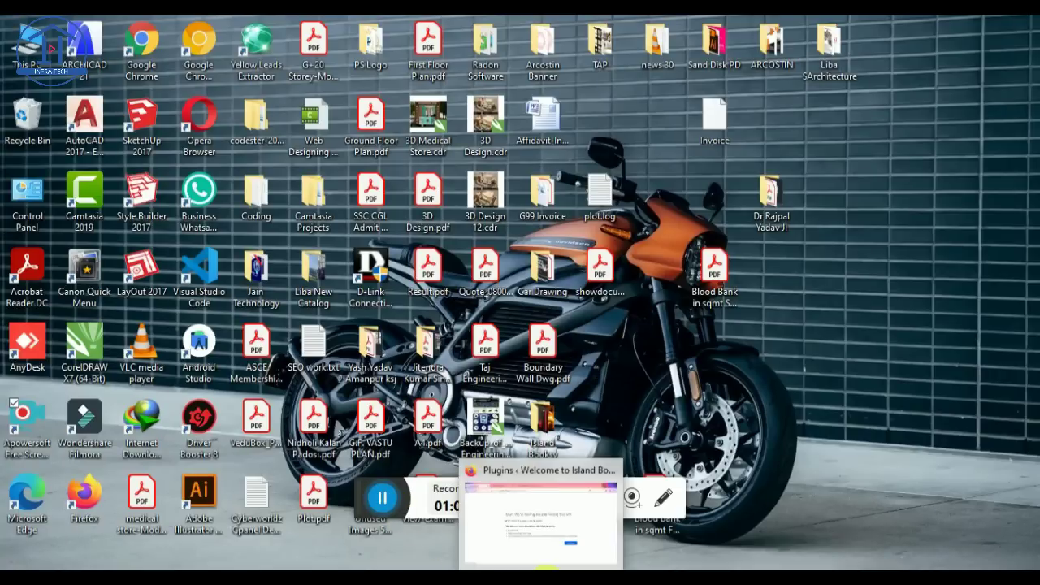
{"action": "left_click", "coordinate": [569, 520]}
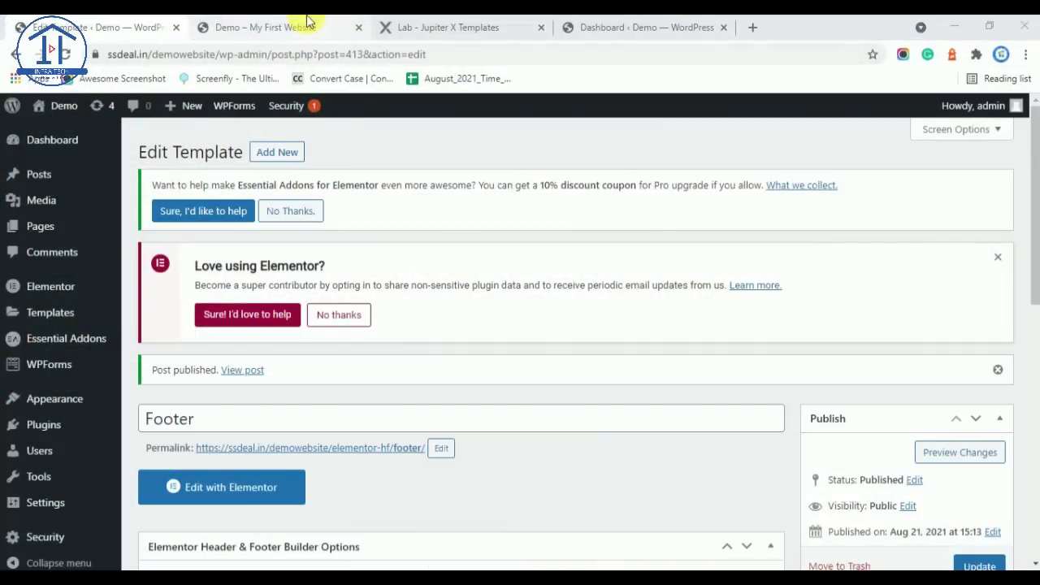
Step: Open the Footer template in Elementor and insert the saved Footer page template, importing its document settings
{"action": "scroll", "coordinate": [383, 331], "scroll_direction": "down", "scroll_amount": 5}
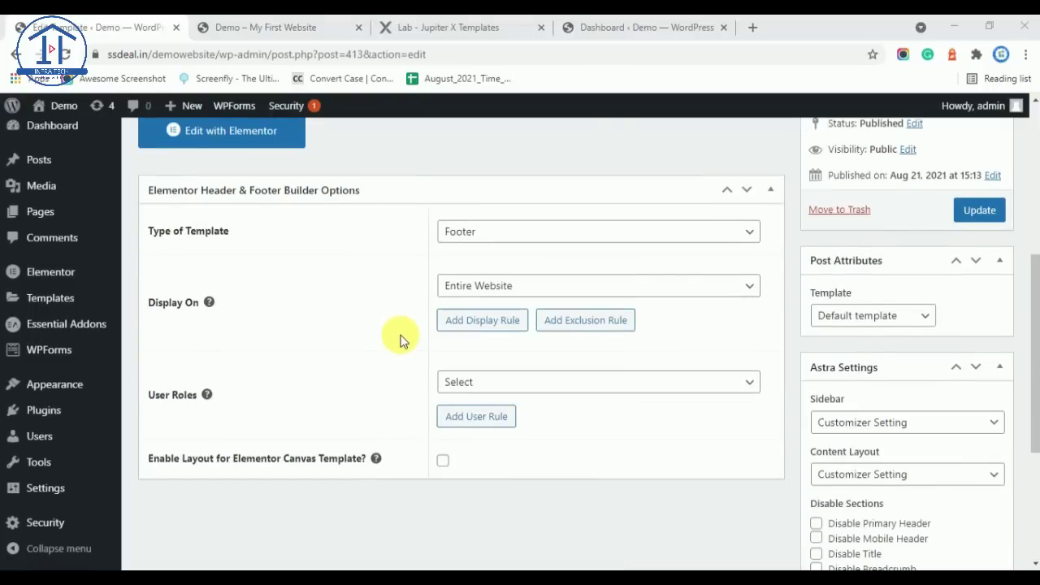
{"action": "scroll", "coordinate": [487, 296], "scroll_direction": "up", "scroll_amount": 3}
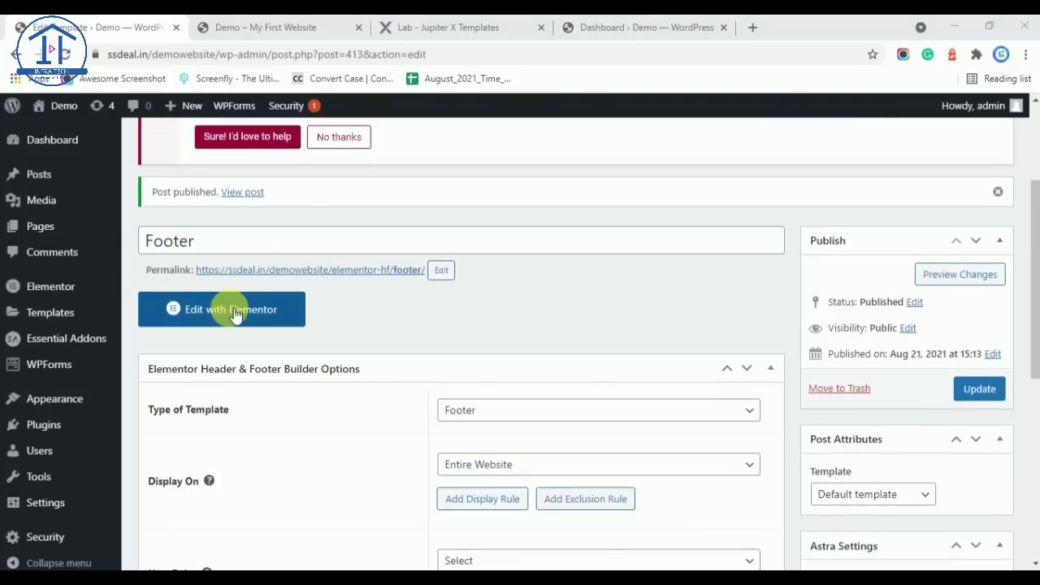
{"action": "left_click", "coordinate": [235, 313]}
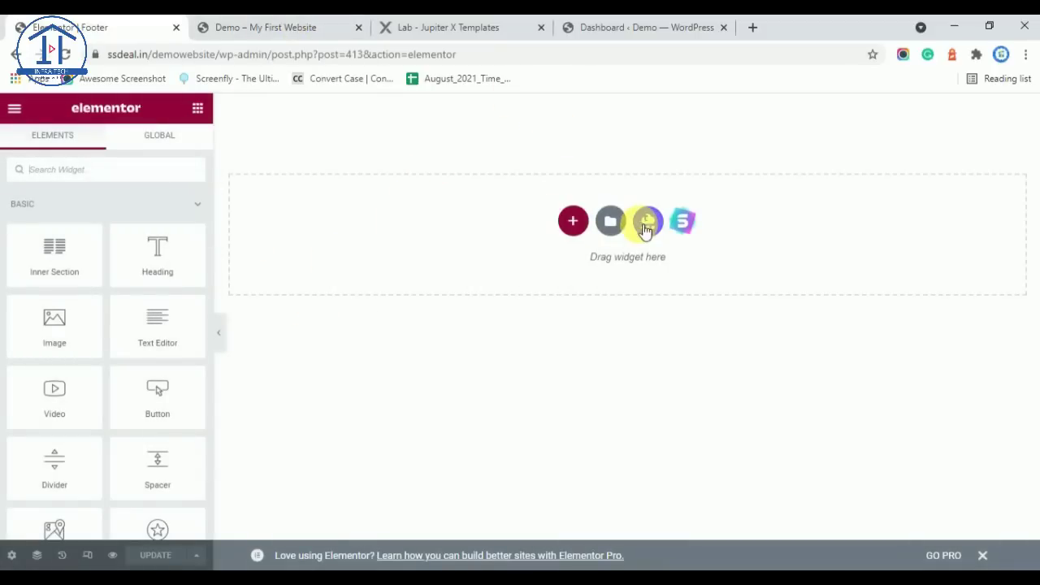
{"action": "left_click", "coordinate": [610, 221]}
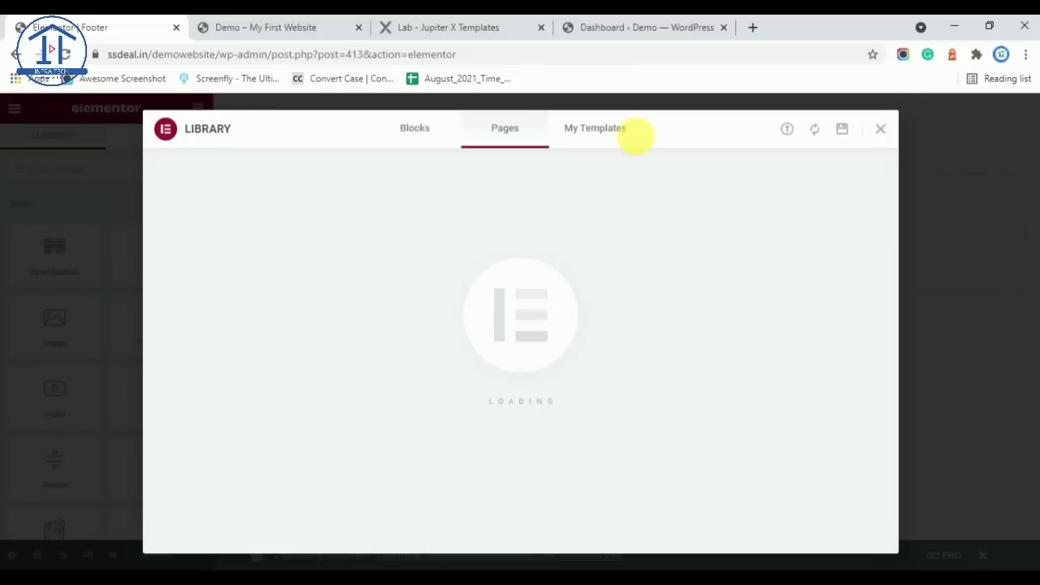
{"action": "left_click", "coordinate": [616, 145]}
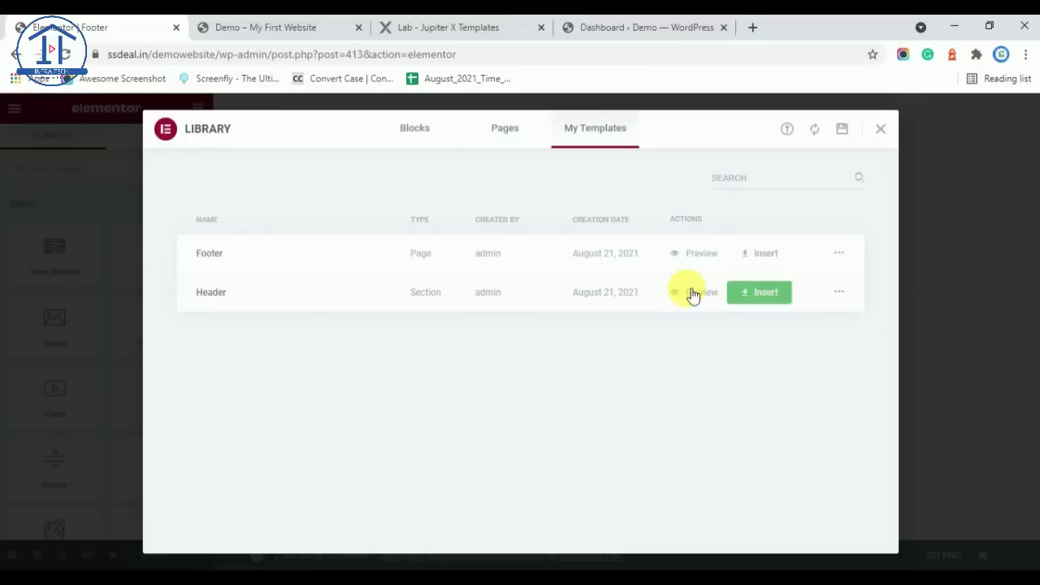
{"action": "left_click", "coordinate": [755, 258]}
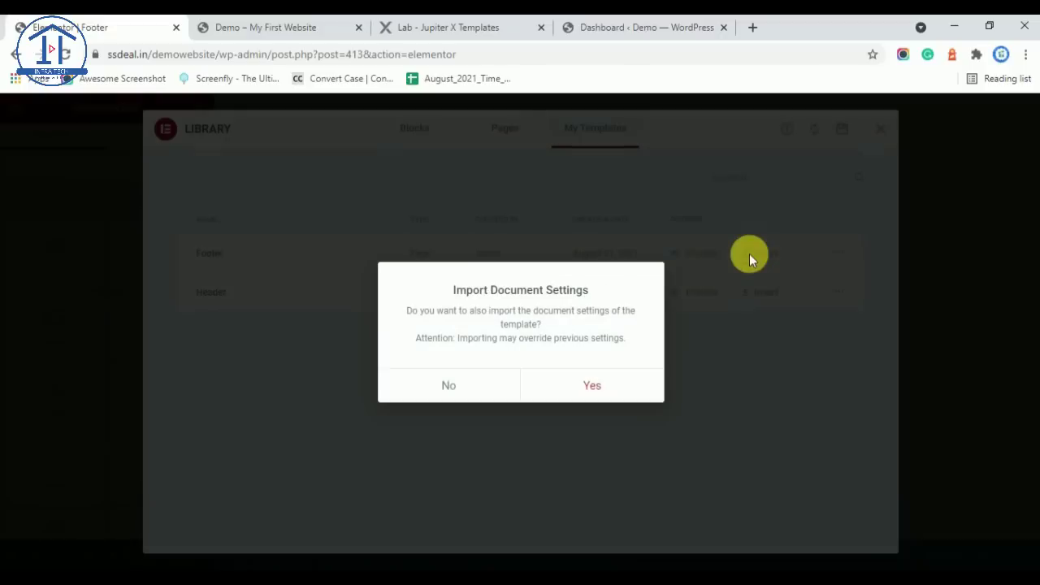
{"action": "left_click", "coordinate": [569, 392]}
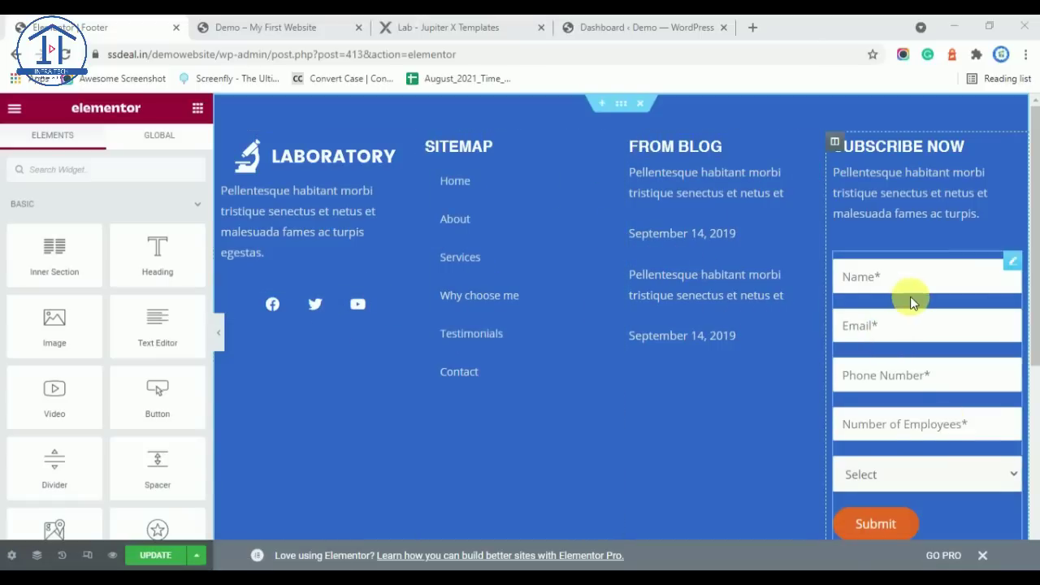
Step: Check the Subscribe Now form's WPForms selection, keep it on Enquiry, and update the footer template
{"action": "left_click", "coordinate": [1015, 262]}
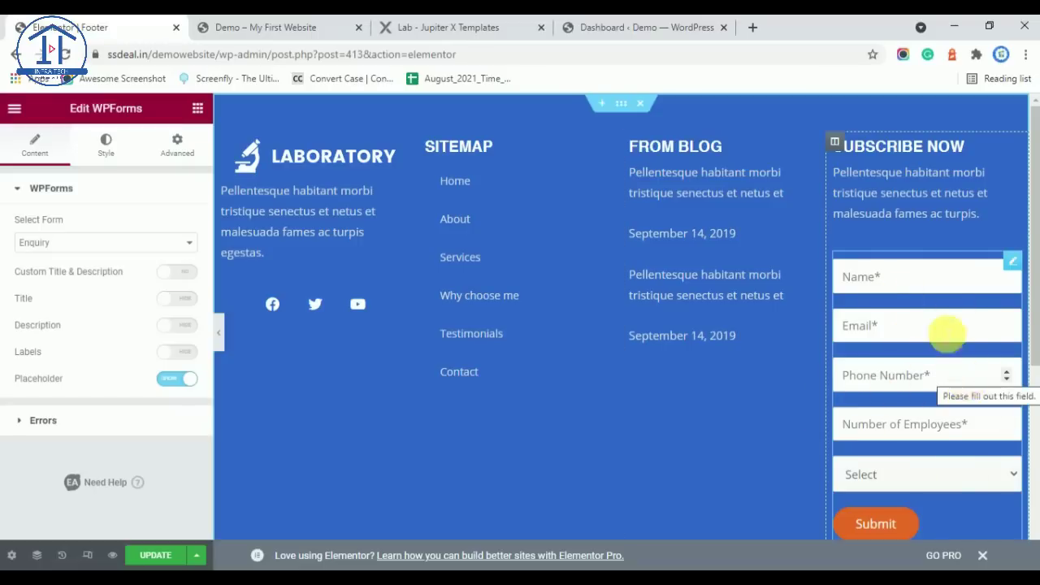
{"action": "left_click", "coordinate": [153, 243]}
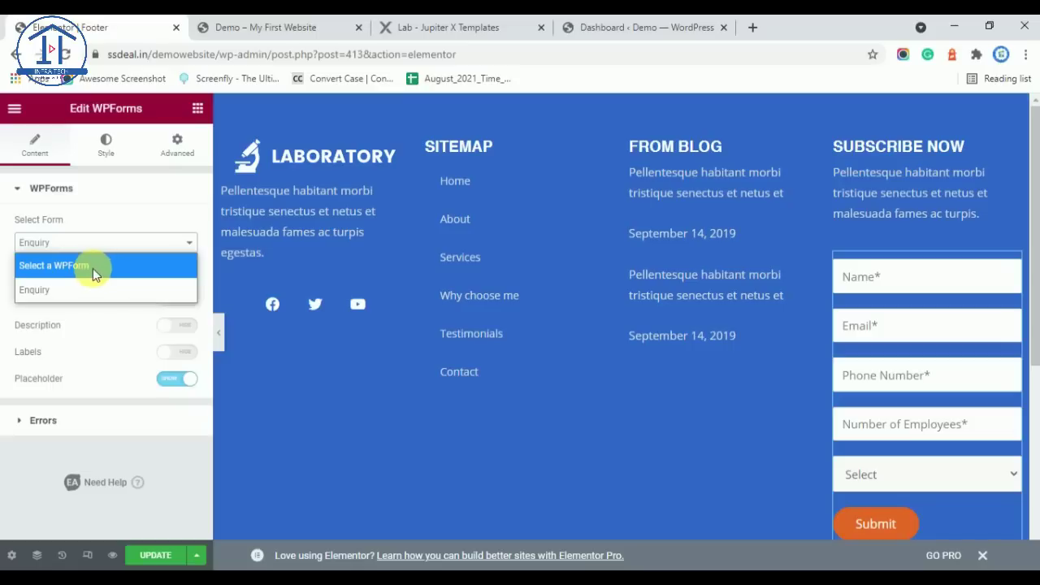
{"action": "left_click", "coordinate": [99, 242]}
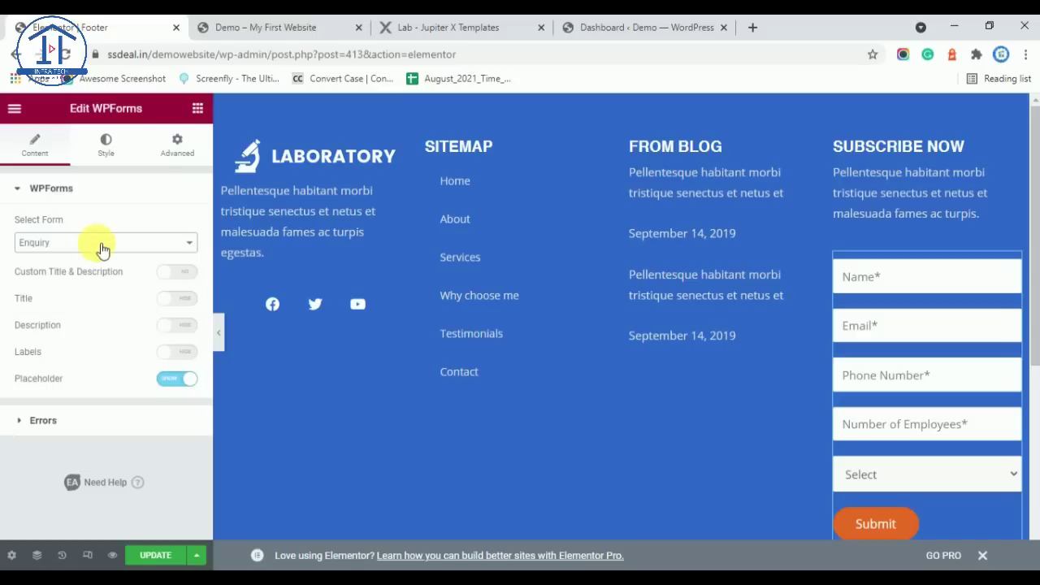
{"action": "left_click", "coordinate": [99, 243]}
{"action": "left_click", "coordinate": [100, 241]}
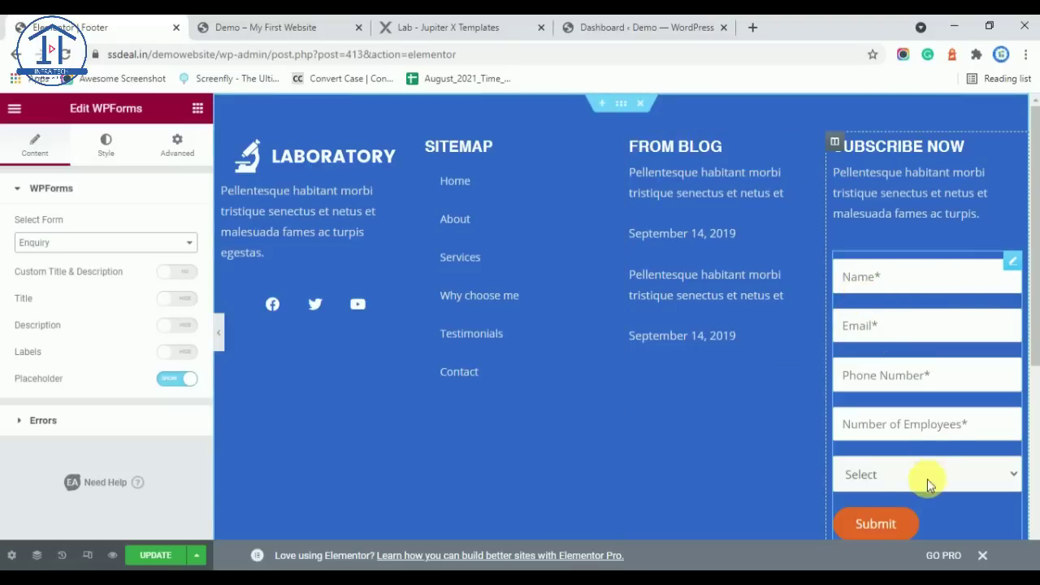
{"action": "left_click", "coordinate": [910, 522]}
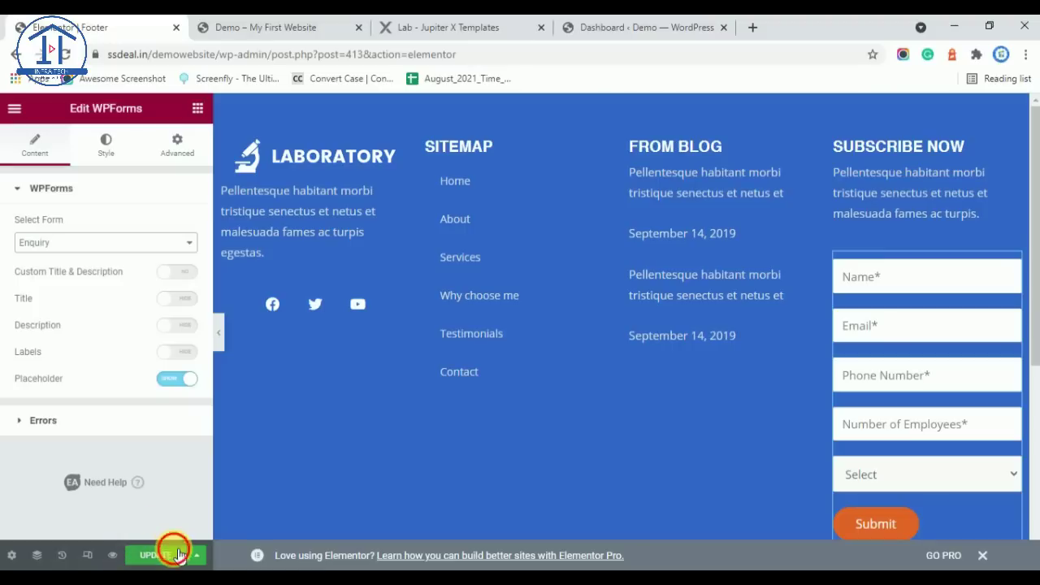
Step: Reload the demo home page and review the new footer's columns, enquiry form and copyright line
{"action": "left_click", "coordinate": [262, 27]}
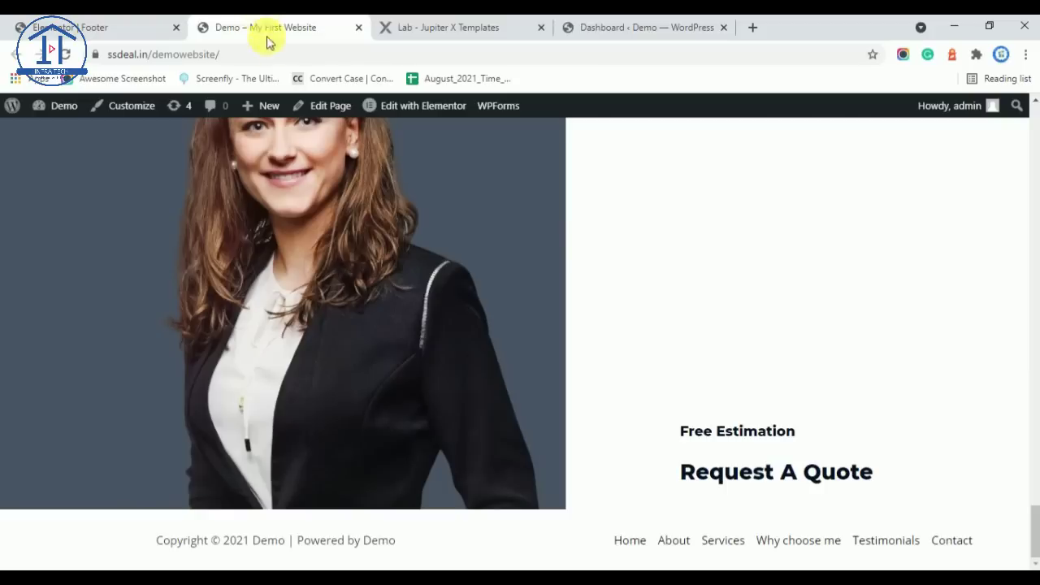
{"action": "left_click", "coordinate": [272, 55]}
{"action": "key", "text": "Return"}
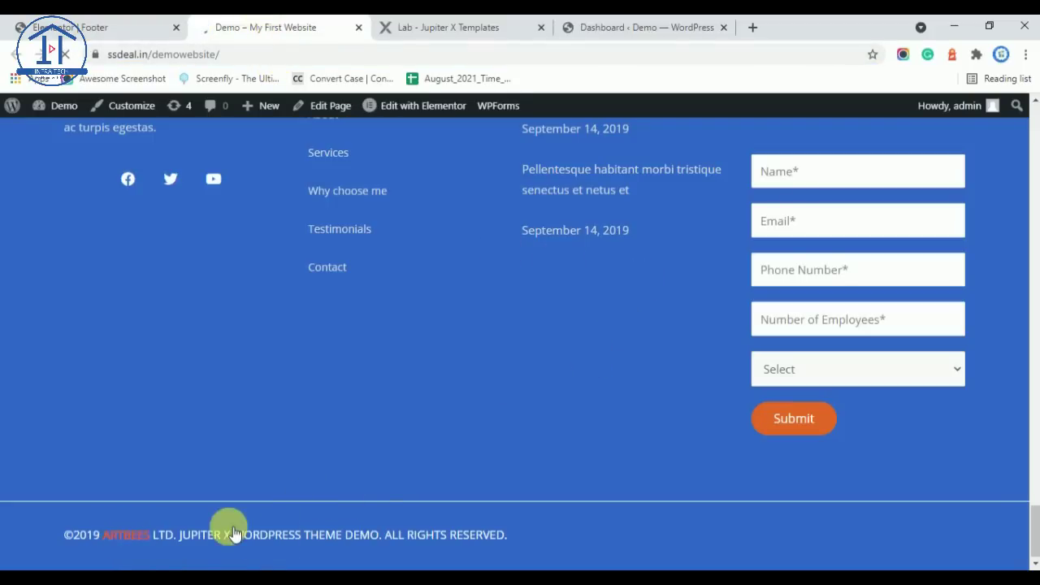
{"action": "scroll", "coordinate": [381, 475], "scroll_direction": "up", "scroll_amount": 4}
{"action": "scroll", "coordinate": [398, 443], "scroll_direction": "down", "scroll_amount": 4}
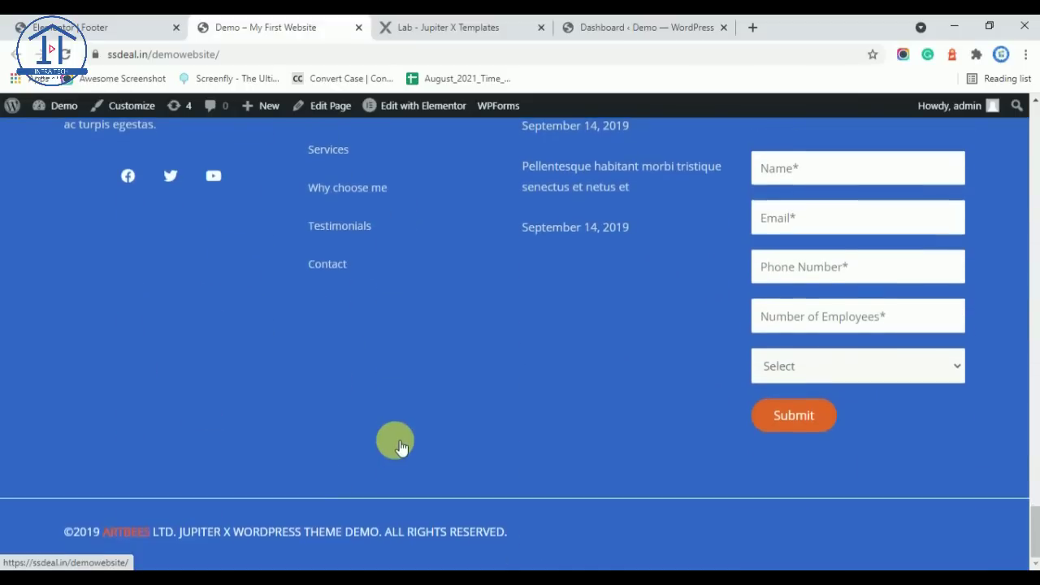
{"action": "scroll", "coordinate": [395, 441], "scroll_direction": "up", "scroll_amount": 6}
{"action": "scroll", "coordinate": [394, 440], "scroll_direction": "down", "scroll_amount": 5}
{"action": "scroll", "coordinate": [392, 434], "scroll_direction": "down", "scroll_amount": 1}
{"action": "scroll", "coordinate": [323, 419], "scroll_direction": "up", "scroll_amount": 2}
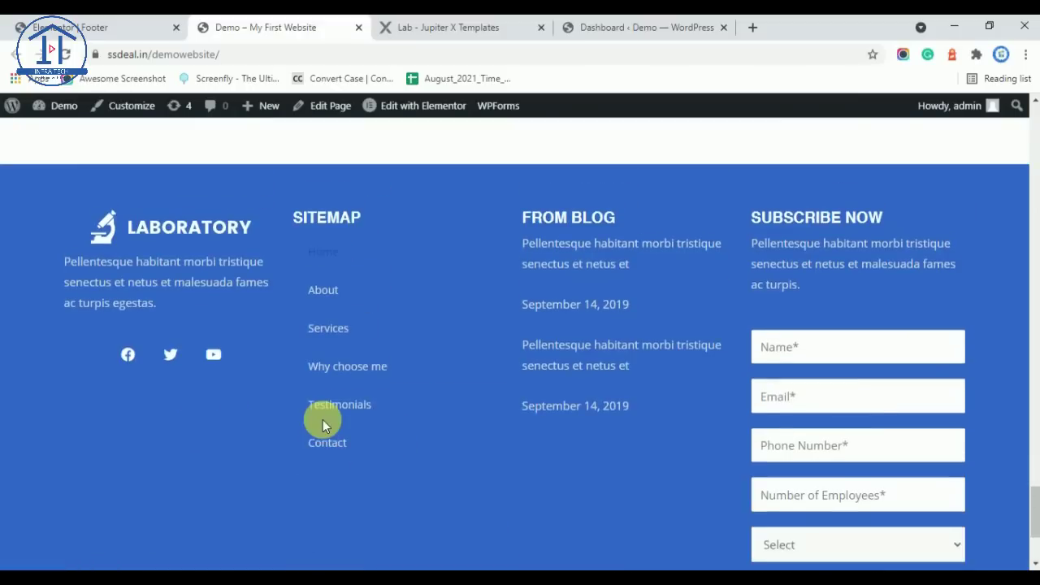
{"action": "scroll", "coordinate": [195, 242], "scroll_direction": "down", "scroll_amount": 2}
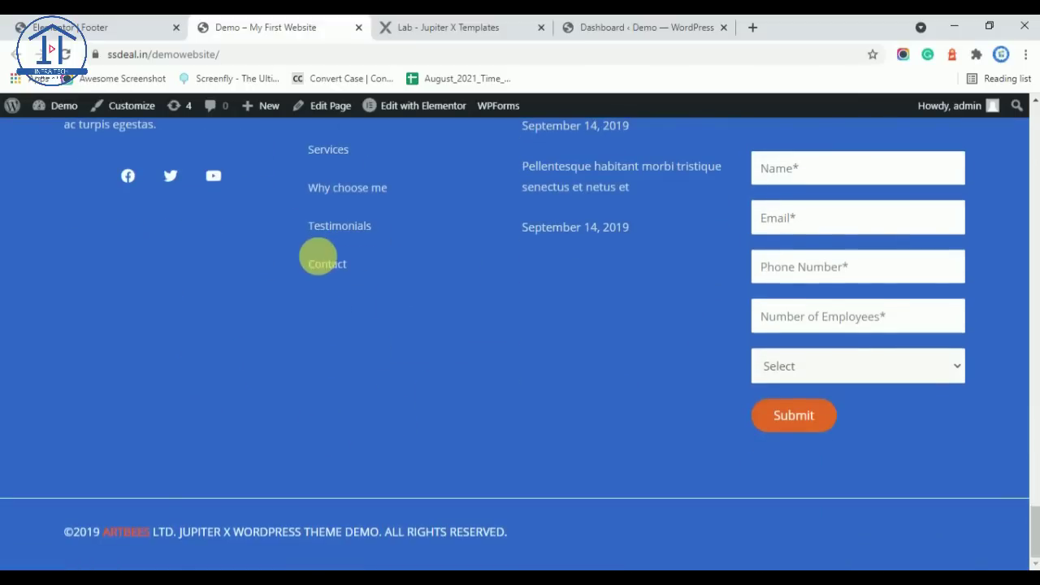
{"action": "scroll", "coordinate": [420, 385], "scroll_direction": "up", "scroll_amount": 2}
{"action": "scroll", "coordinate": [419, 385], "scroll_direction": "up", "scroll_amount": 12}
{"action": "scroll", "coordinate": [419, 385], "scroll_direction": "down", "scroll_amount": 5}
{"action": "scroll", "coordinate": [419, 388], "scroll_direction": "down", "scroll_amount": 8}
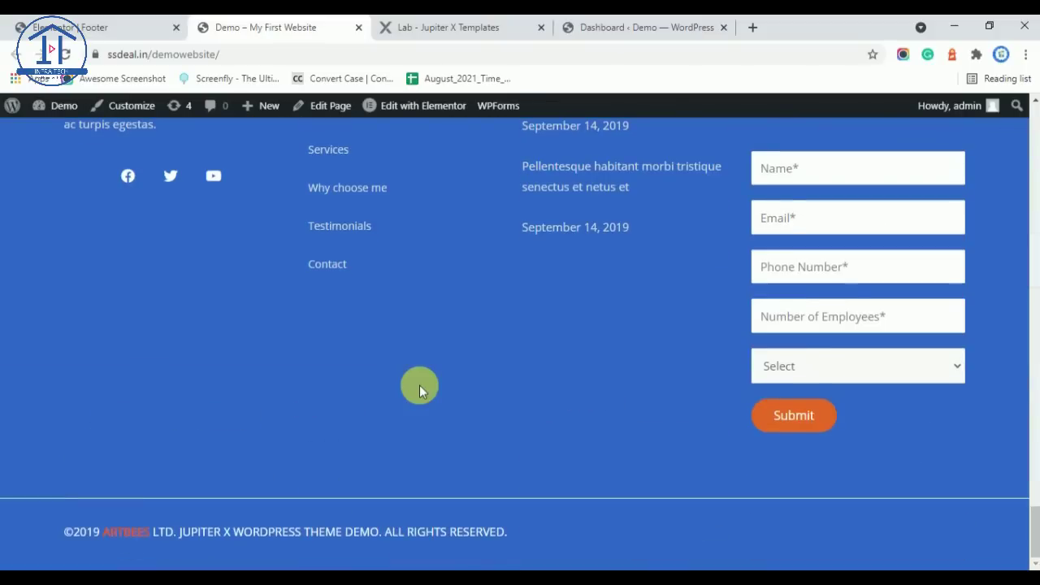
Step: Compare the demo site's footer with the original footer of the Jupiter X Lab template
{"action": "left_click", "coordinate": [424, 27]}
{"action": "scroll", "coordinate": [504, 325], "scroll_direction": "down", "scroll_amount": 5}
{"action": "scroll", "coordinate": [514, 348], "scroll_direction": "down", "scroll_amount": 10}
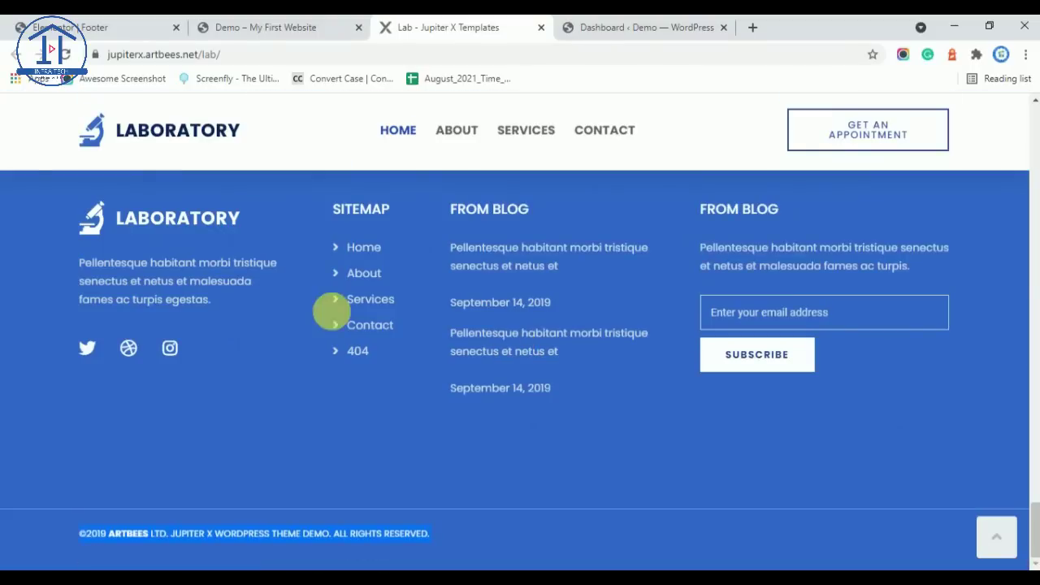
{"action": "left_click", "coordinate": [243, 27]}
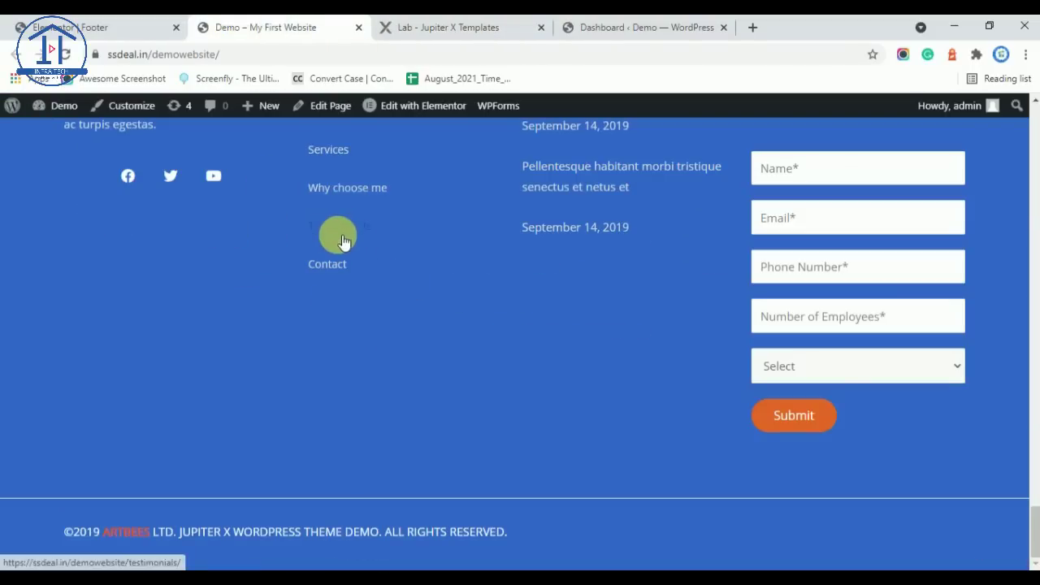
{"action": "scroll", "coordinate": [355, 314], "scroll_direction": "up", "scroll_amount": 4}
{"action": "left_click", "coordinate": [453, 27]}
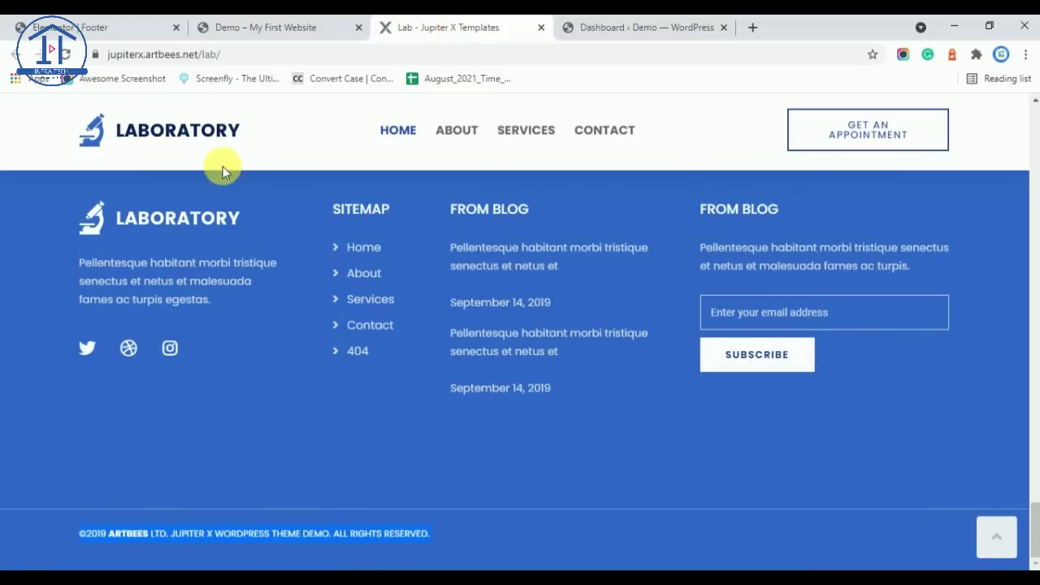
{"action": "left_click", "coordinate": [325, 24]}
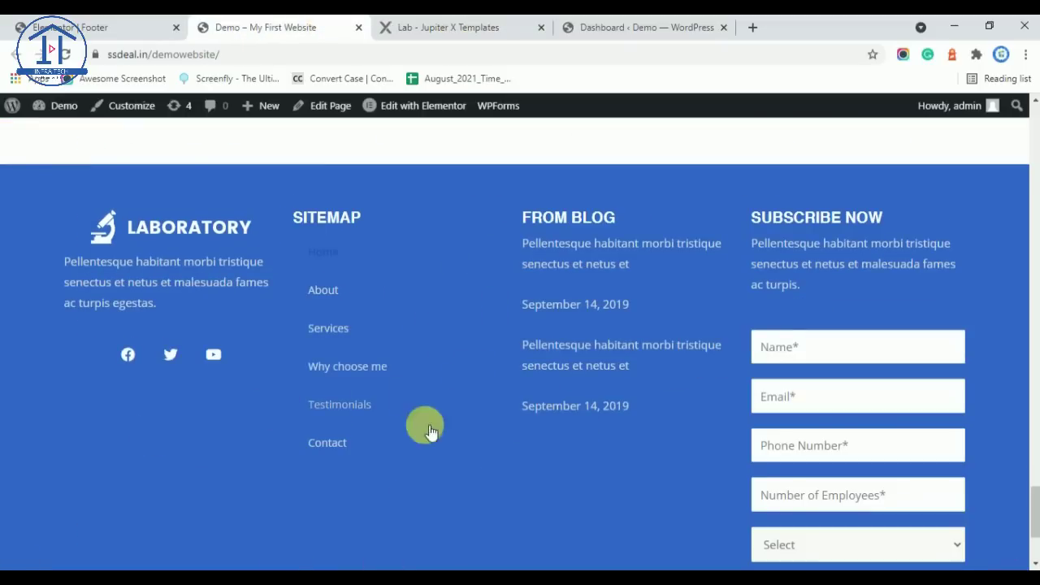
{"action": "scroll", "coordinate": [394, 355], "scroll_direction": "down", "scroll_amount": 2}
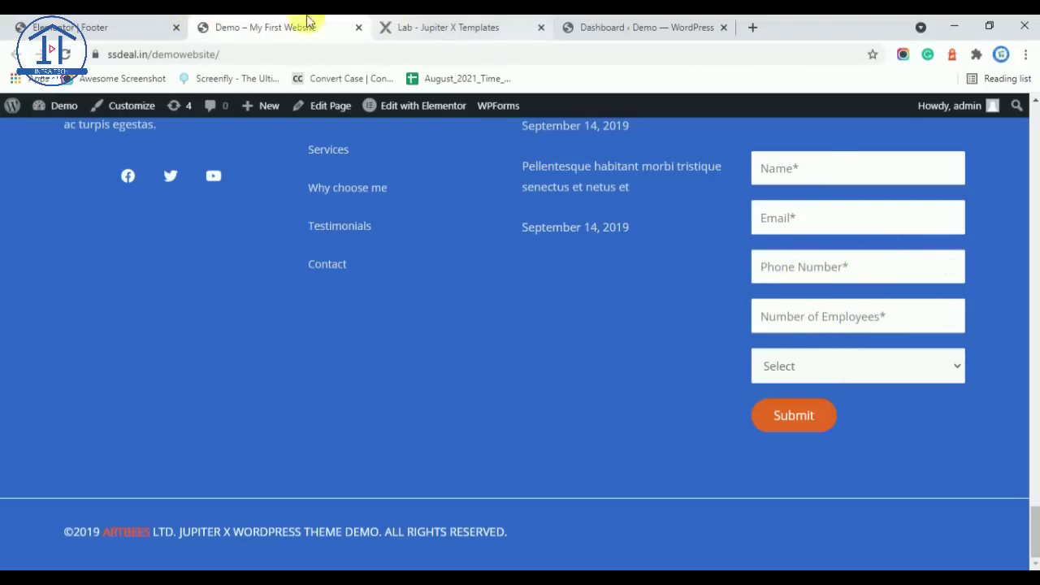
Step: Exit the footer's Elementor editor to its WordPress edit screen and check the Header & Footer Builder options
{"action": "left_click", "coordinate": [73, 20]}
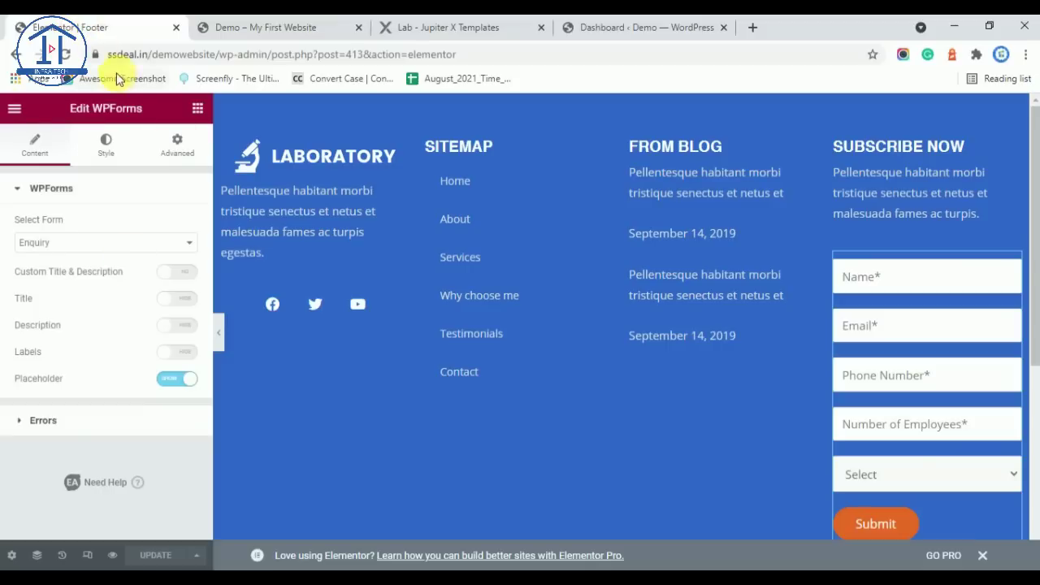
{"action": "left_click", "coordinate": [16, 110]}
{"action": "left_click", "coordinate": [70, 343]}
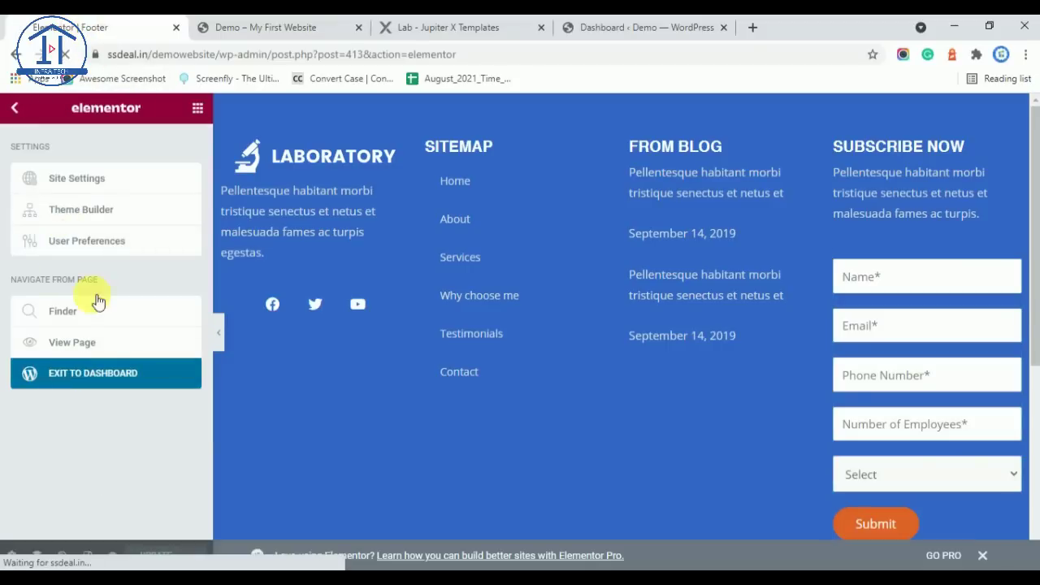
{"action": "left_click", "coordinate": [262, 27]}
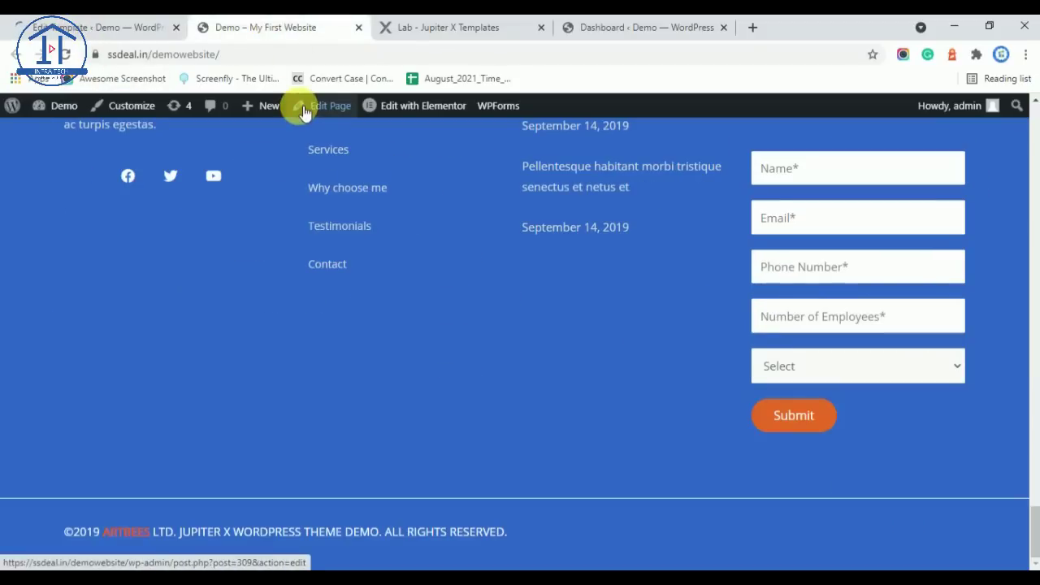
{"action": "mouse_move", "coordinate": [288, 103]}
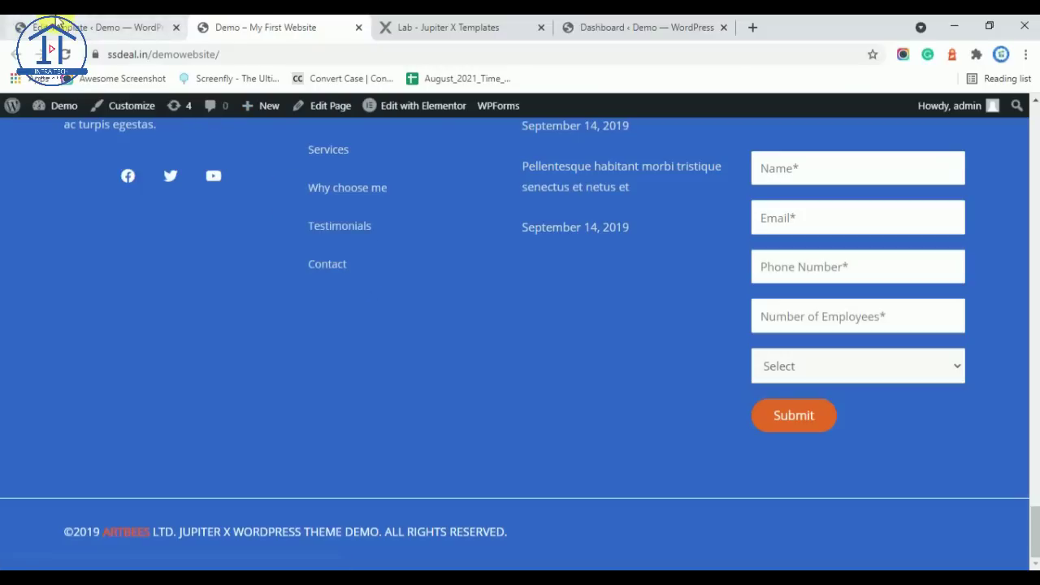
{"action": "left_click", "coordinate": [81, 27]}
{"action": "scroll", "coordinate": [90, 357], "scroll_direction": "down", "scroll_amount": 5}
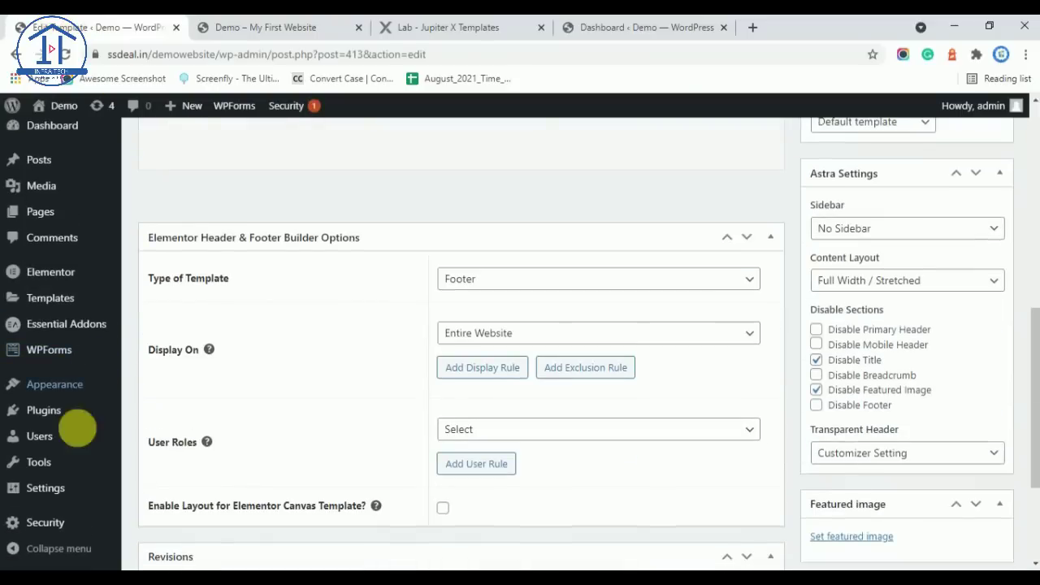
{"action": "mouse_move", "coordinate": [55, 384]}
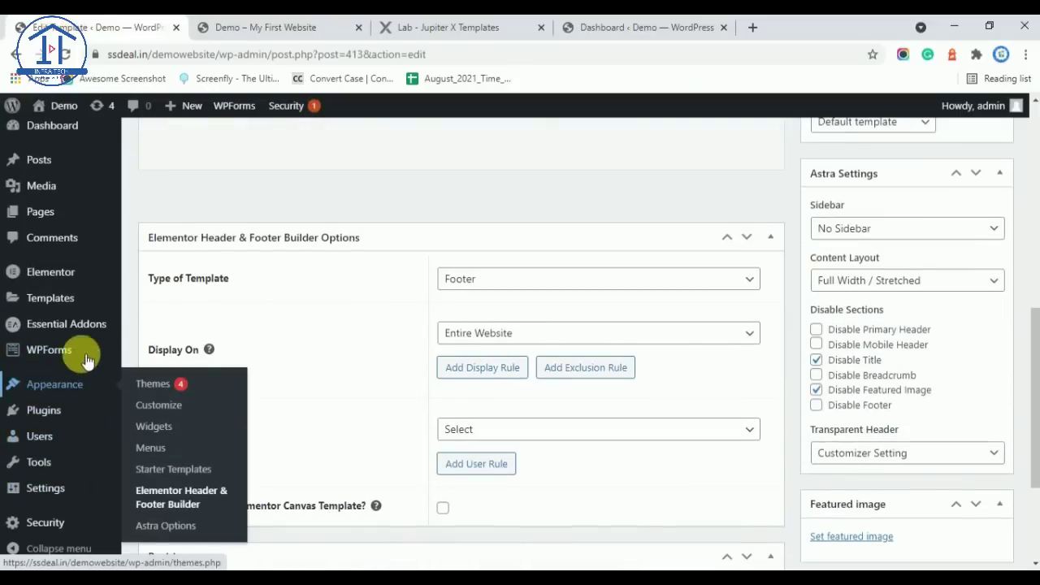
Step: Look through the content sections of the Jupiter X Lab page above its footer, alongside the demo home page
{"action": "left_click", "coordinate": [513, 27]}
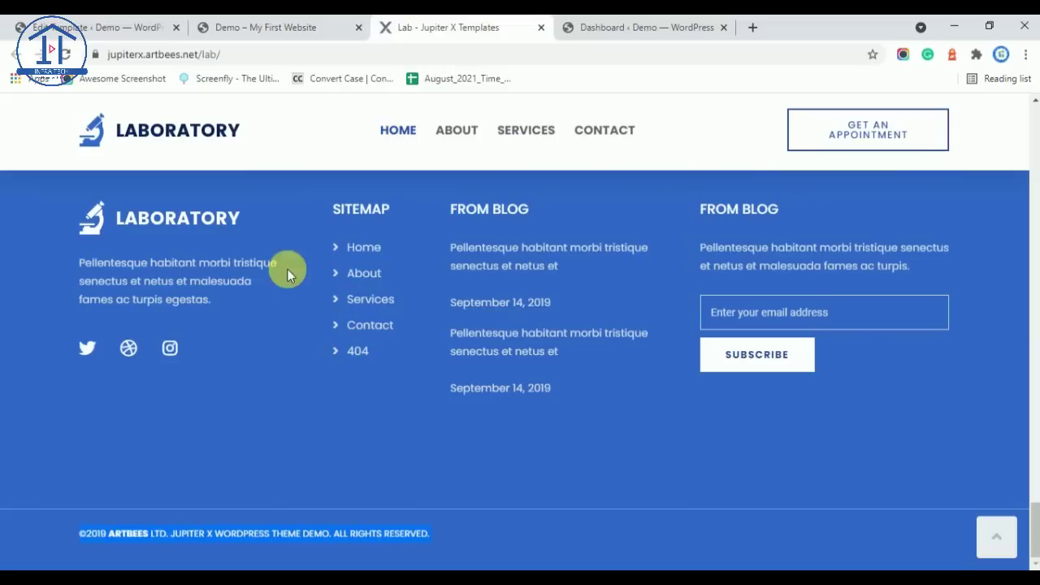
{"action": "scroll", "coordinate": [370, 283], "scroll_direction": "up", "scroll_amount": 5}
{"action": "scroll", "coordinate": [420, 365], "scroll_direction": "up", "scroll_amount": 3}
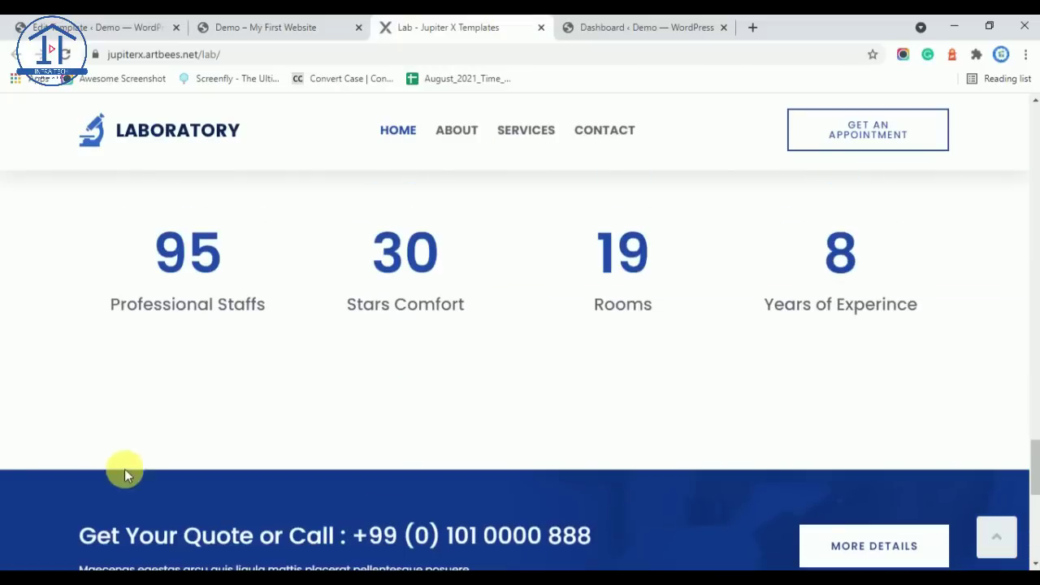
{"action": "left_click", "coordinate": [264, 25]}
{"action": "left_click", "coordinate": [111, 23]}
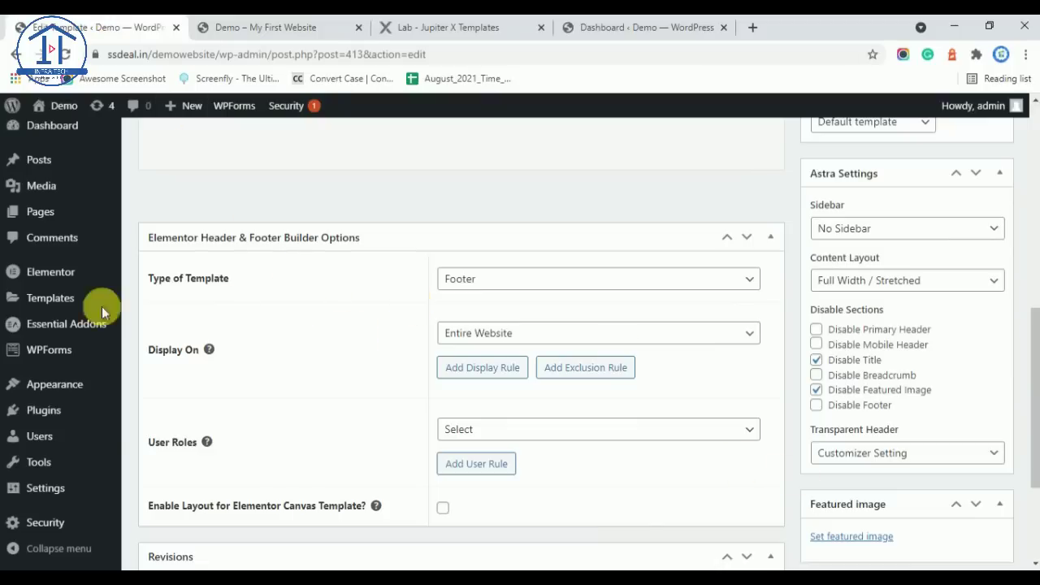
{"action": "mouse_move", "coordinate": [33, 277]}
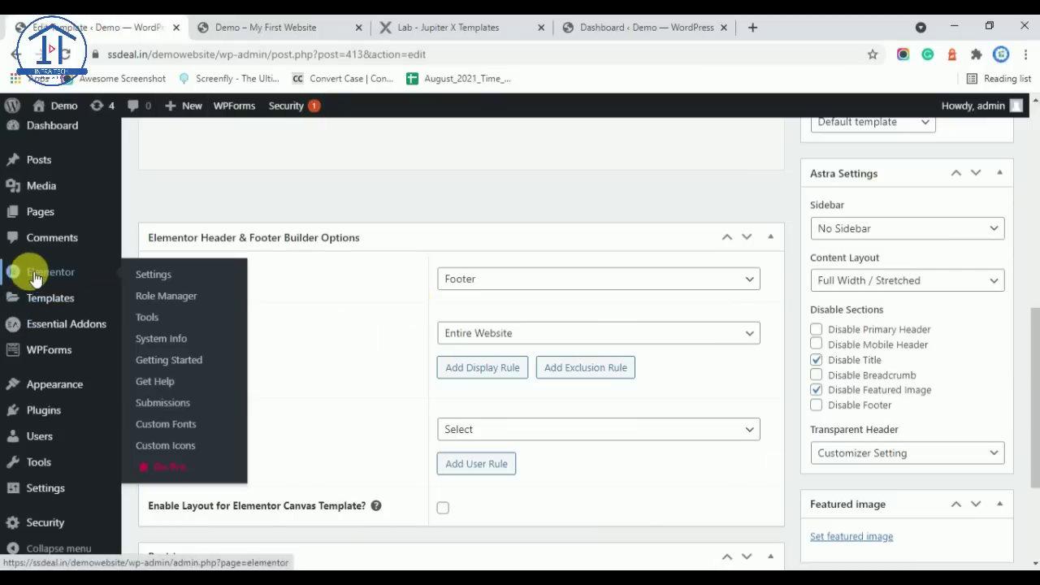
{"action": "left_click", "coordinate": [268, 26]}
{"action": "scroll", "coordinate": [423, 309], "scroll_direction": "up", "scroll_amount": 10}
{"action": "left_click", "coordinate": [459, 26]}
{"action": "scroll", "coordinate": [383, 357], "scroll_direction": "up", "scroll_amount": 5}
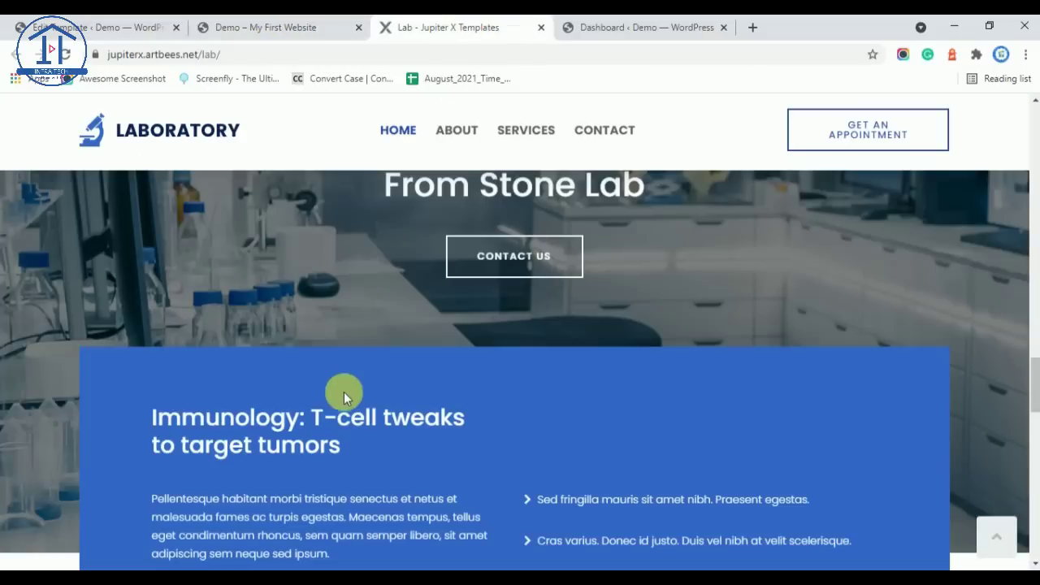
{"action": "scroll", "coordinate": [389, 414], "scroll_direction": "down", "scroll_amount": 5}
{"action": "scroll", "coordinate": [506, 314], "scroll_direction": "up", "scroll_amount": 3}
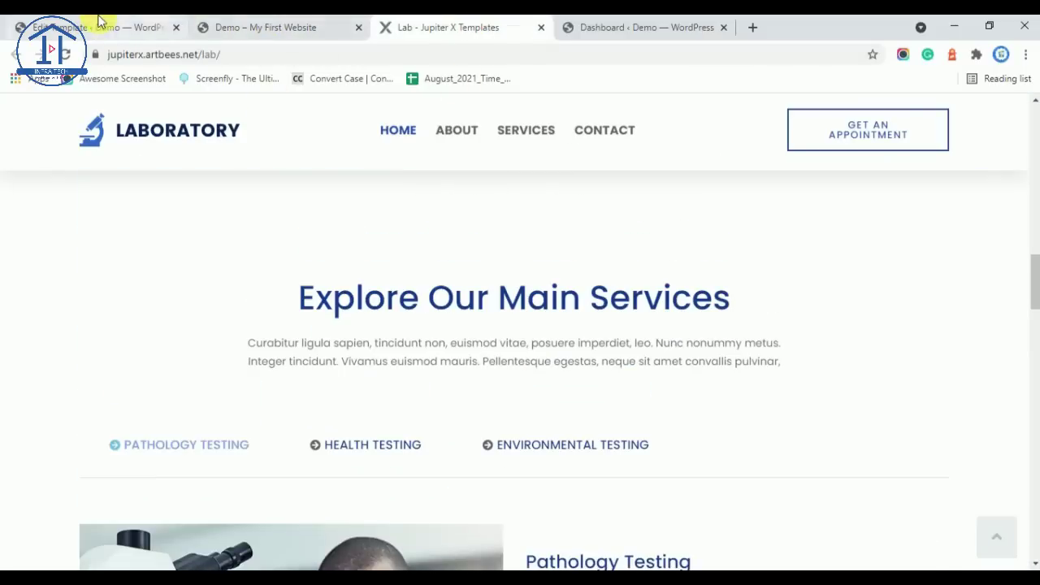
Step: Open the WPForms overview in the demo site's WordPress admin and start adding a new form
{"action": "left_click", "coordinate": [97, 25]}
{"action": "scroll", "coordinate": [495, 438], "scroll_direction": "down", "scroll_amount": 3}
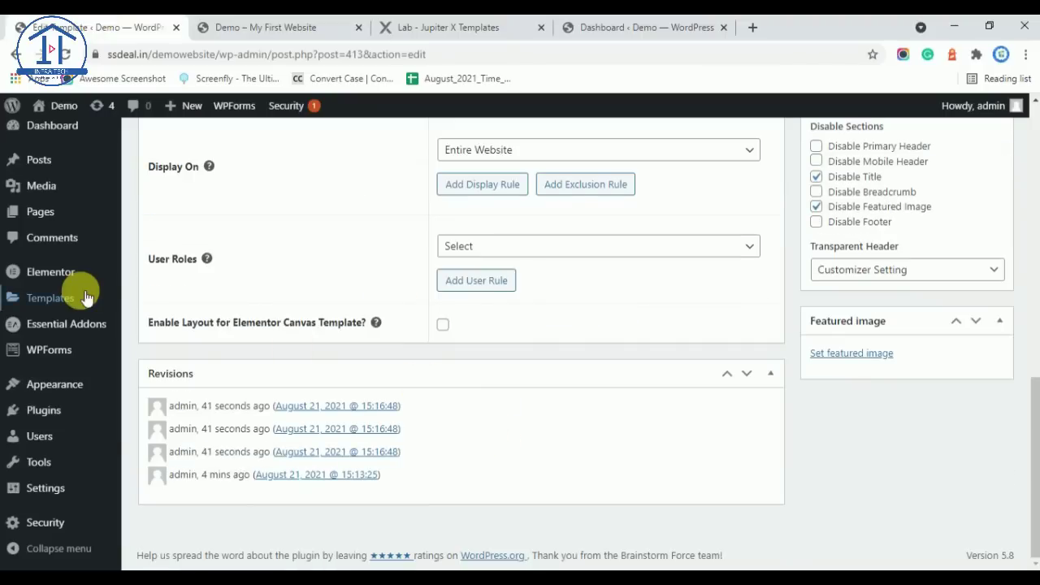
{"action": "mouse_move", "coordinate": [89, 313]}
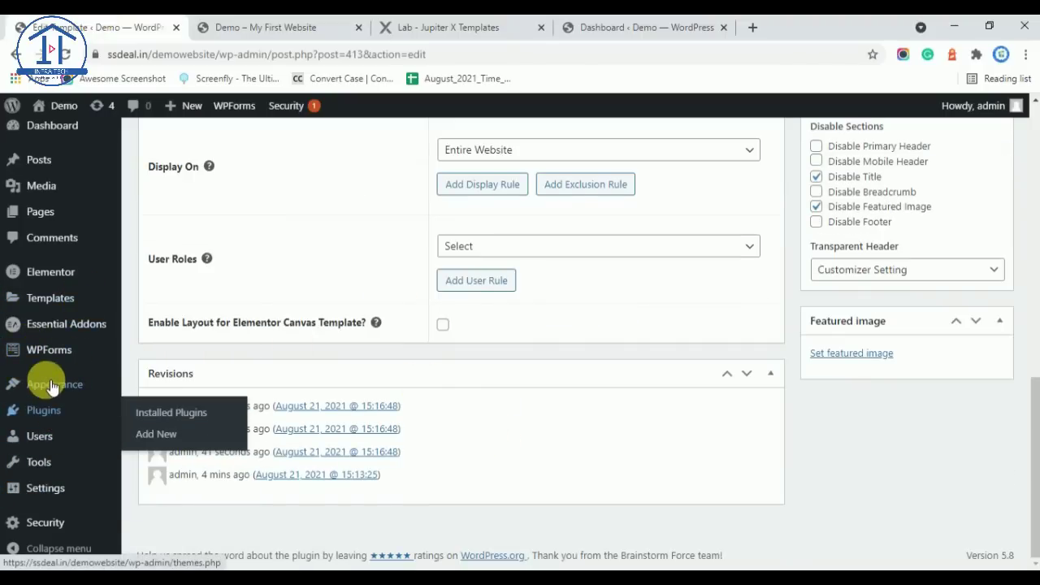
{"action": "mouse_move", "coordinate": [51, 384]}
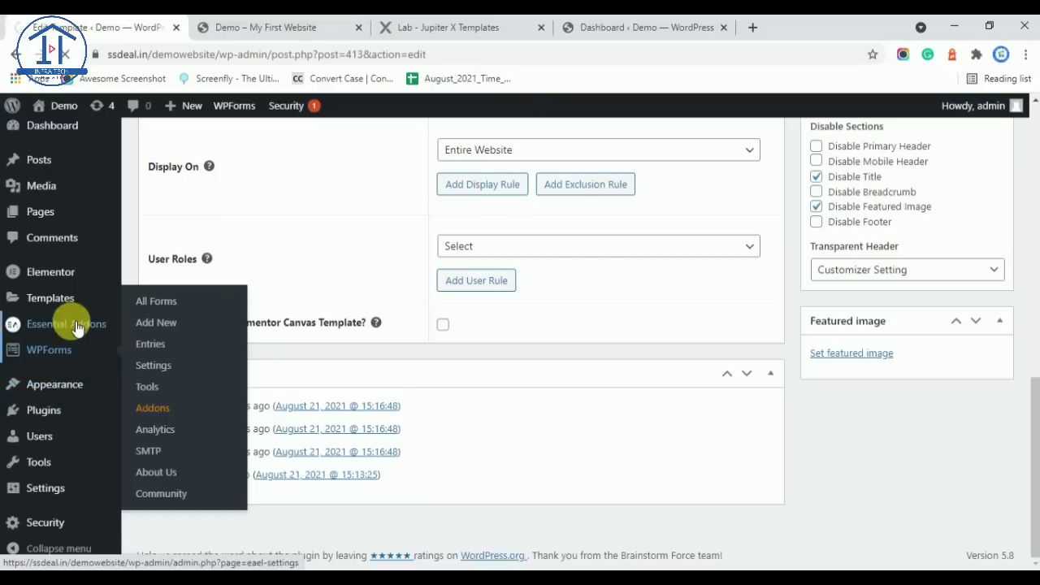
{"action": "left_click", "coordinate": [49, 349]}
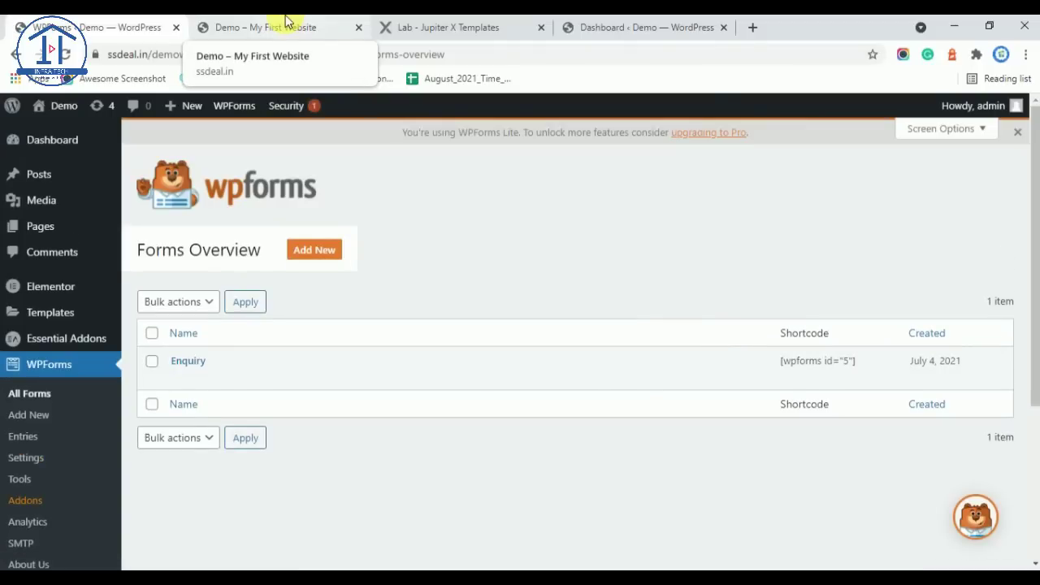
{"action": "mouse_move", "coordinate": [184, 378]}
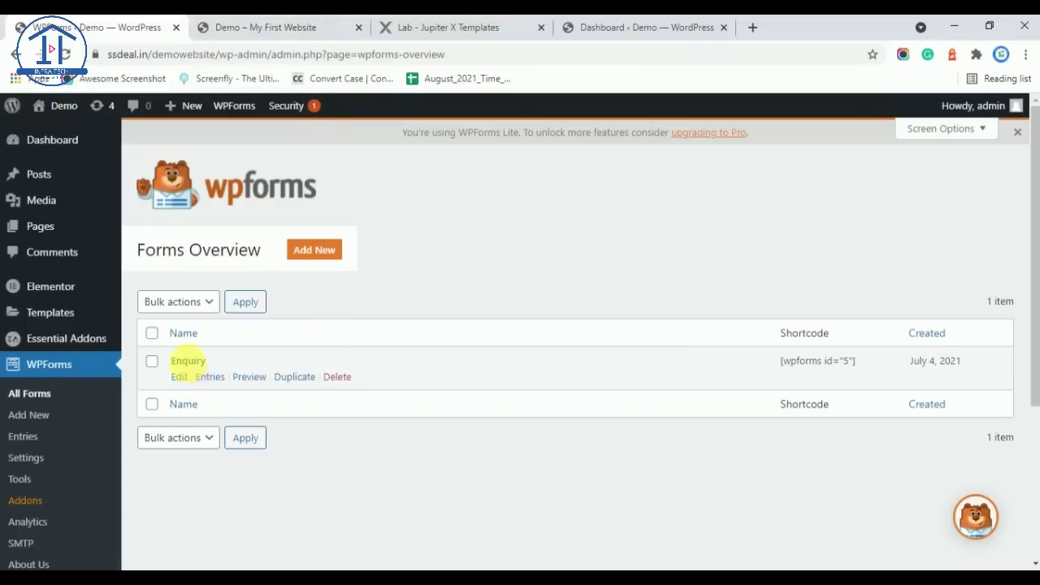
{"action": "left_click", "coordinate": [321, 252]}
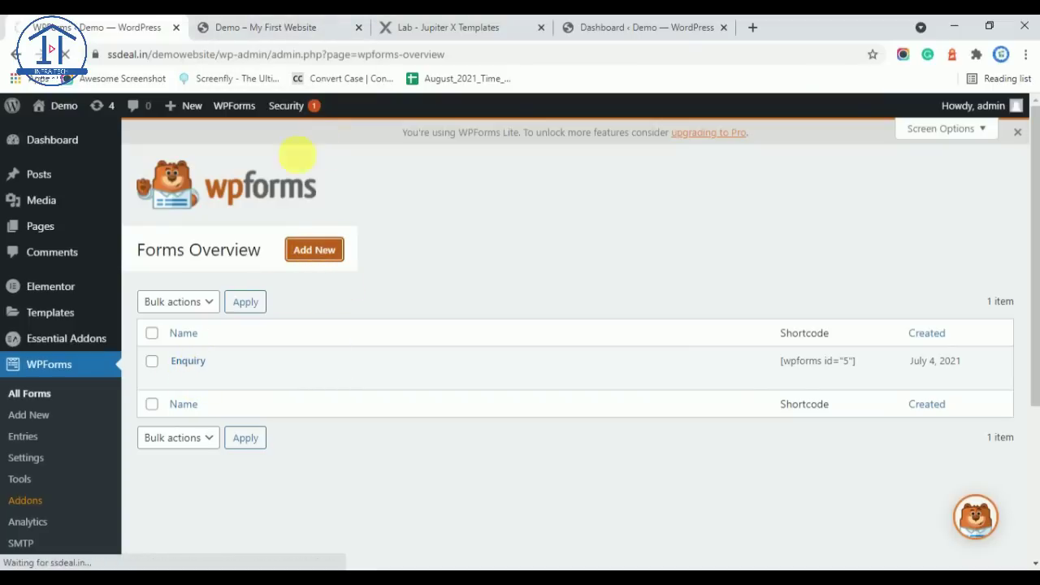
Step: Check the email subscription form in the Jupiter X Lab footer and return to the new form's setup
{"action": "left_click", "coordinate": [459, 27]}
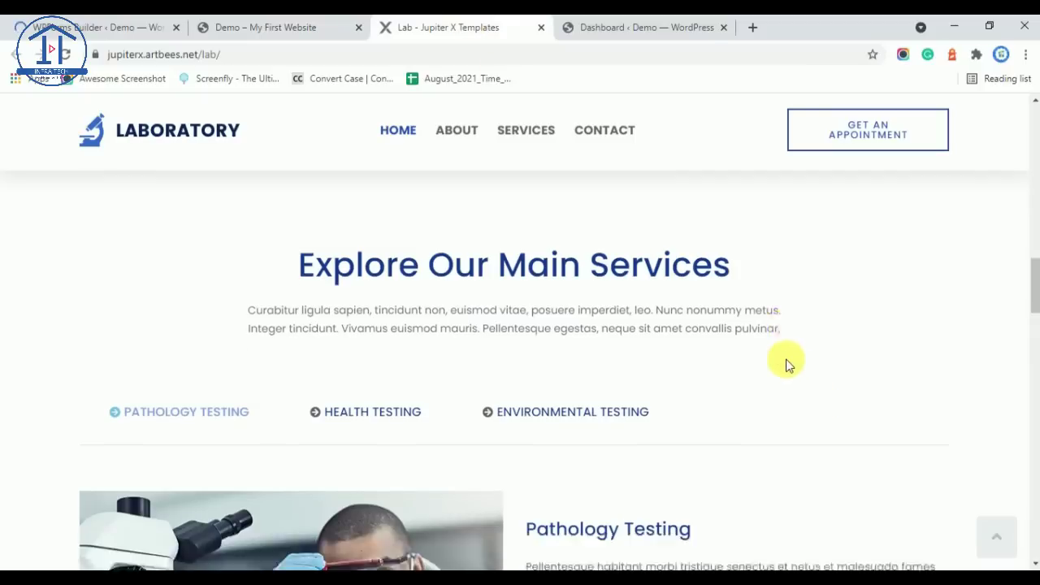
{"action": "scroll", "coordinate": [785, 359], "scroll_direction": "down", "scroll_amount": 15}
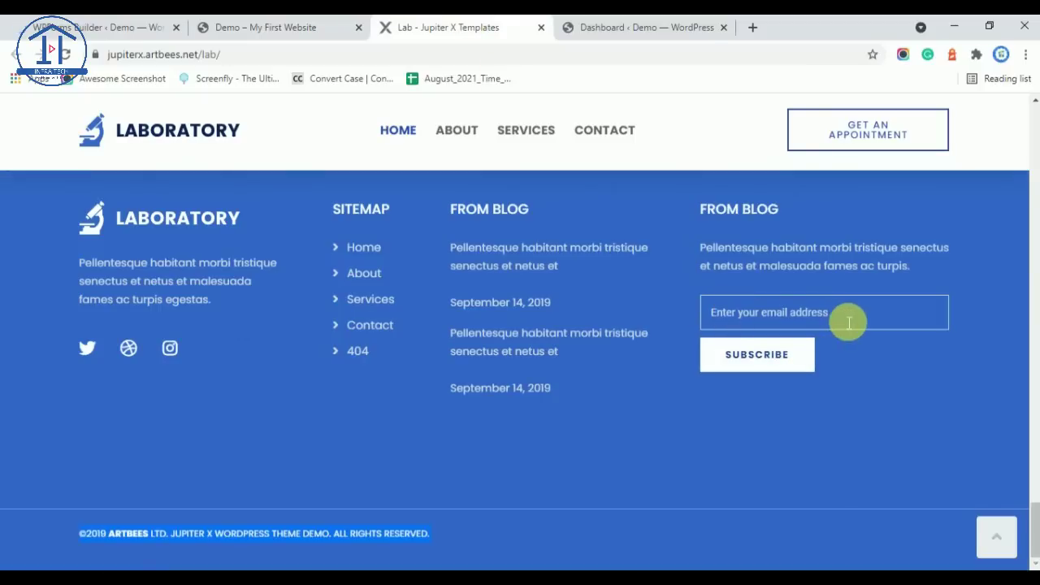
{"action": "left_click", "coordinate": [232, 23]}
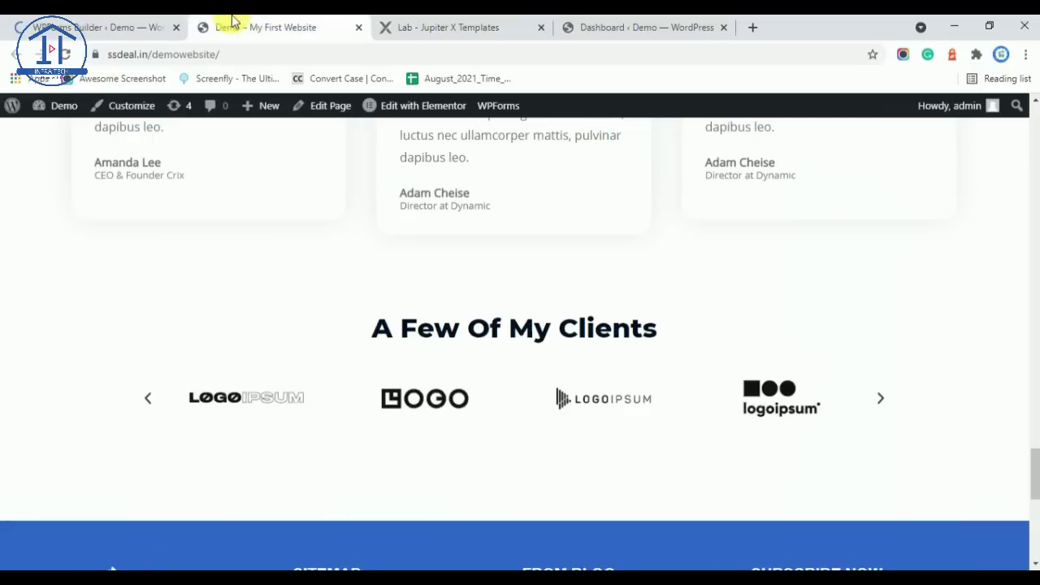
{"action": "left_click", "coordinate": [133, 23]}
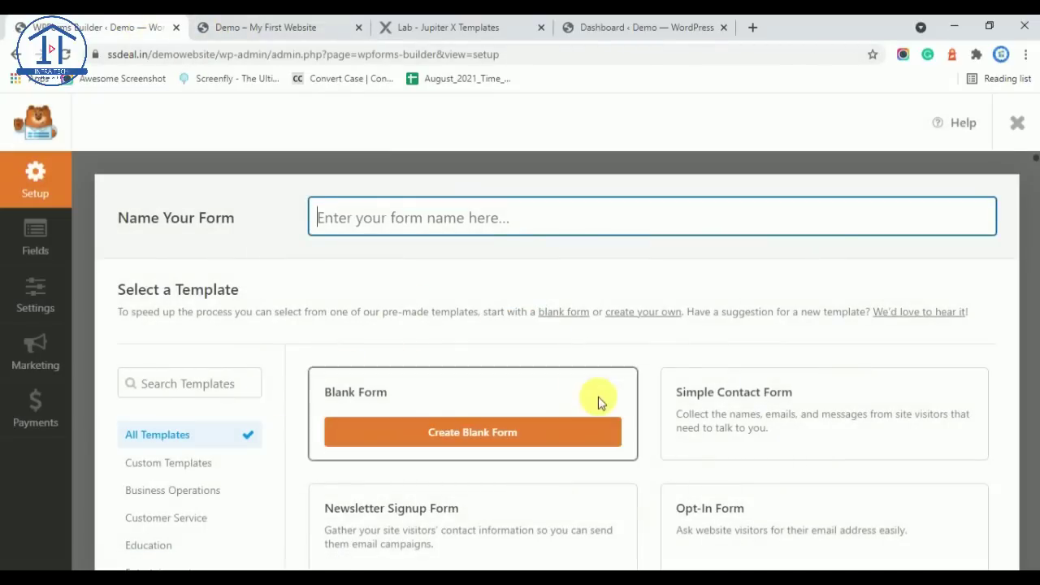
Step: Create the form from the Newsletter Signup Form template and delete its Name field
{"action": "scroll", "coordinate": [421, 401], "scroll_direction": "down", "scroll_amount": 2}
{"action": "mouse_move", "coordinate": [441, 331]}
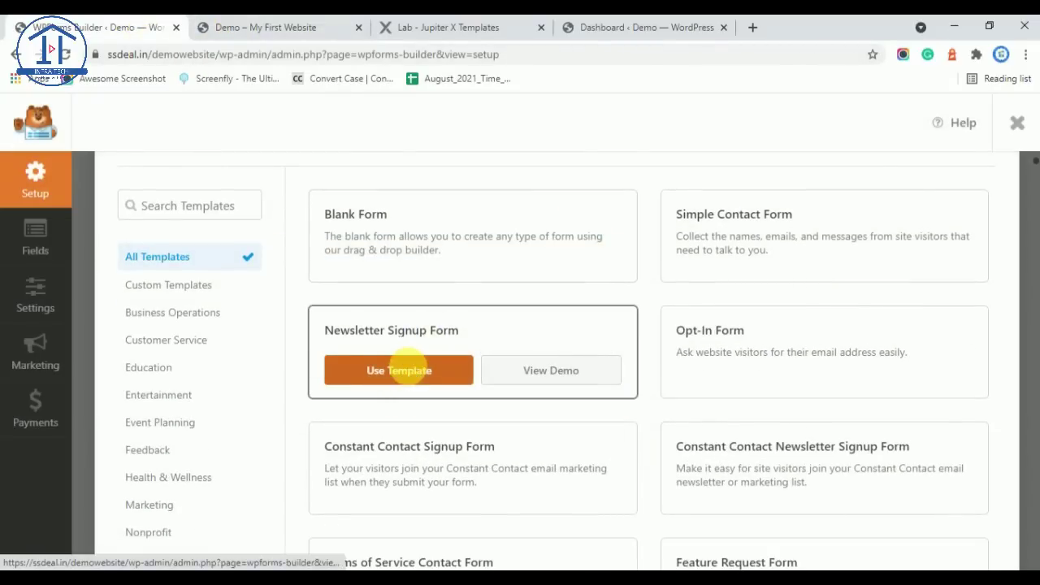
{"action": "left_click", "coordinate": [415, 372]}
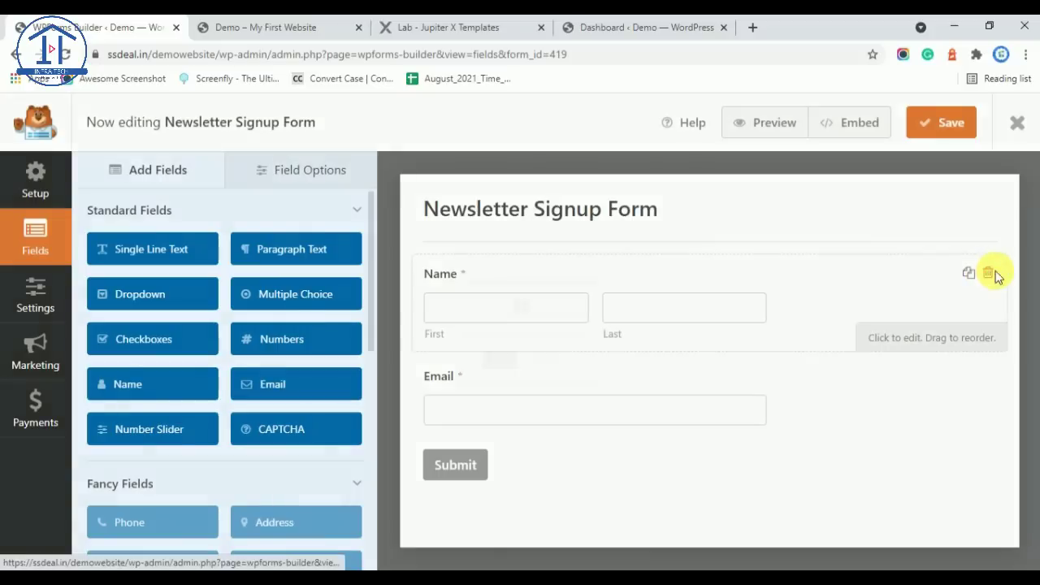
{"action": "left_click", "coordinate": [991, 273]}
{"action": "left_click", "coordinate": [482, 385]}
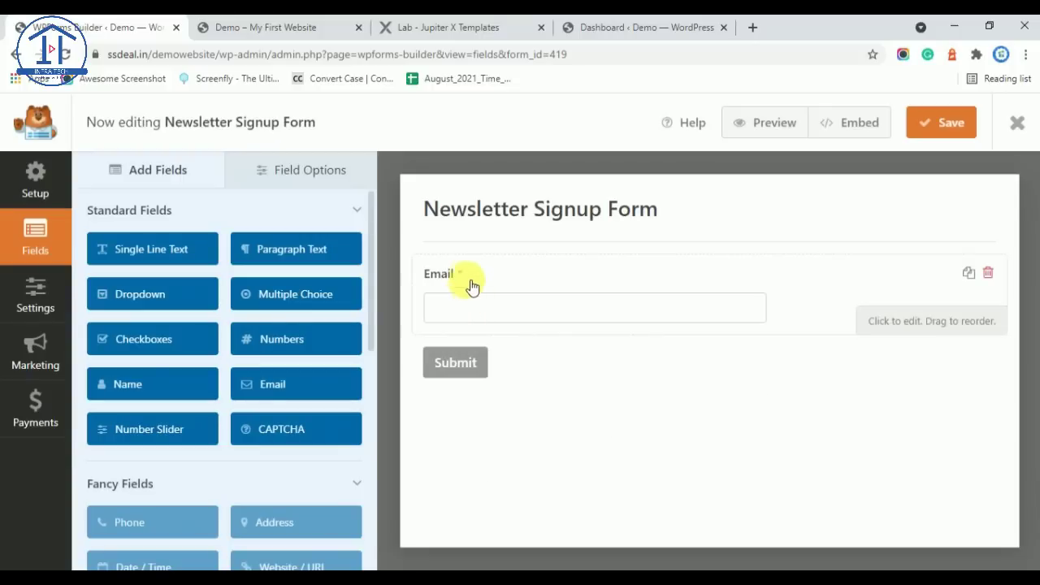
Step: Clear the Email field's label and make the field optional
{"action": "left_click", "coordinate": [473, 280]}
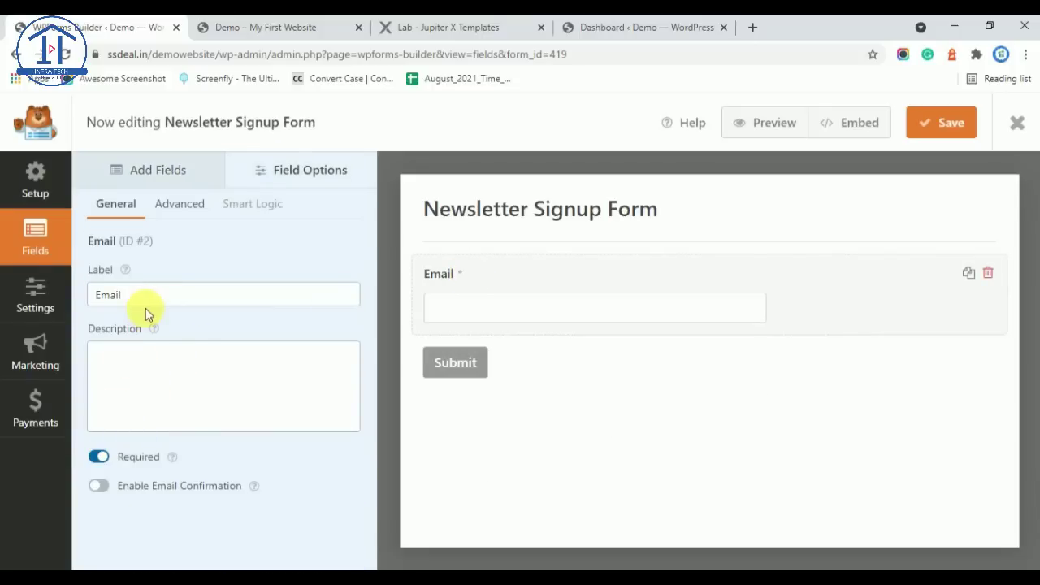
{"action": "left_click_drag", "start_coordinate": [133, 297], "coordinate": [81, 297]}
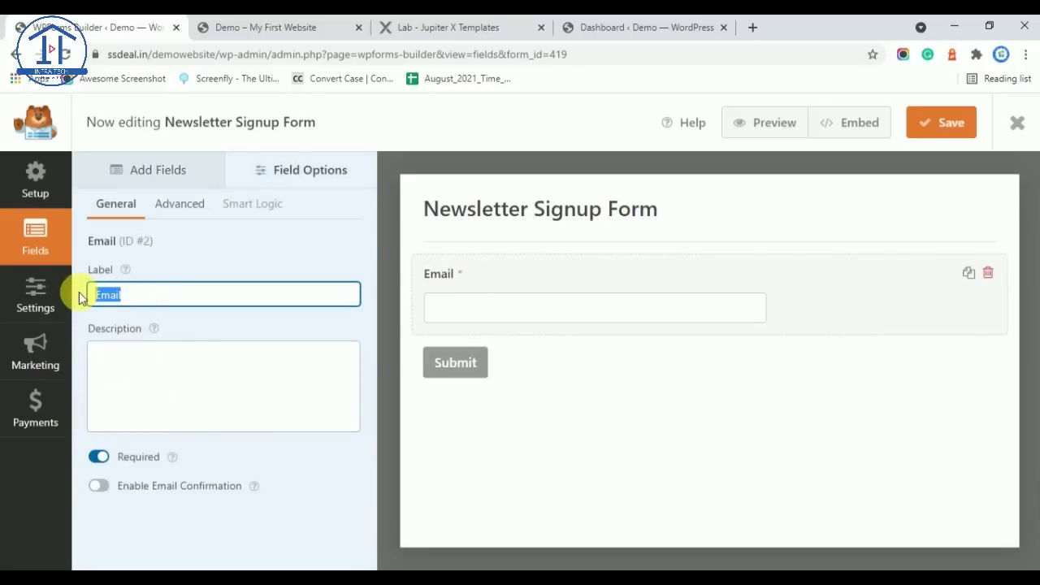
{"action": "key", "text": "BackSpace"}
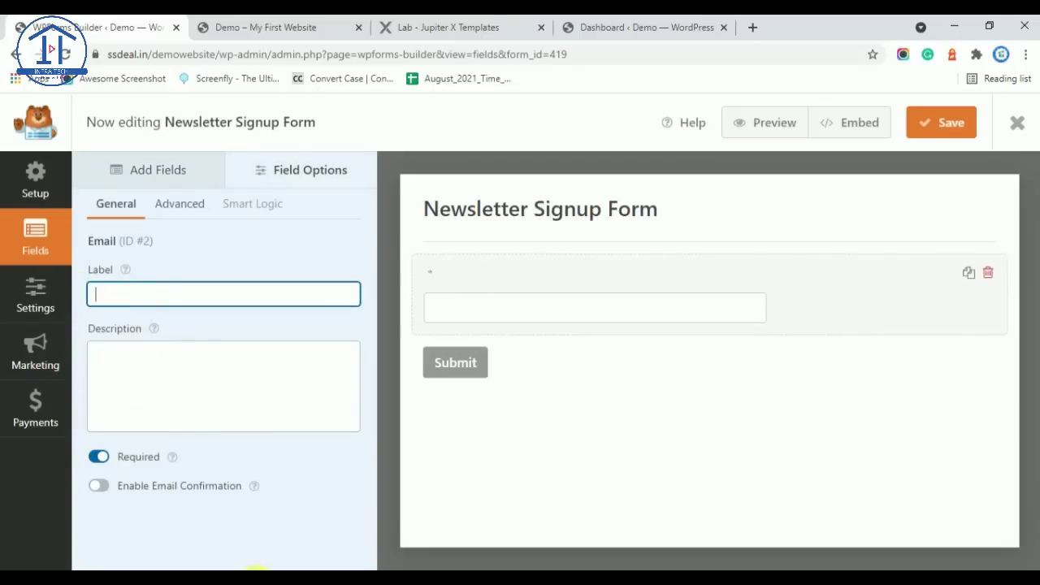
{"action": "mouse_move", "coordinate": [343, 497]}
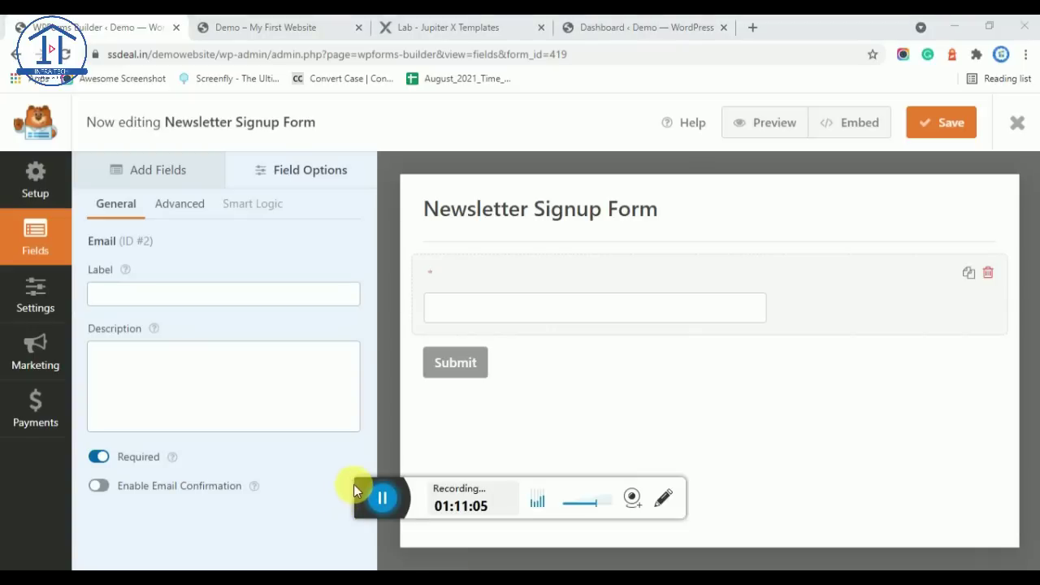
{"action": "left_click_drag", "start_coordinate": [366, 491], "coordinate": [464, 529]}
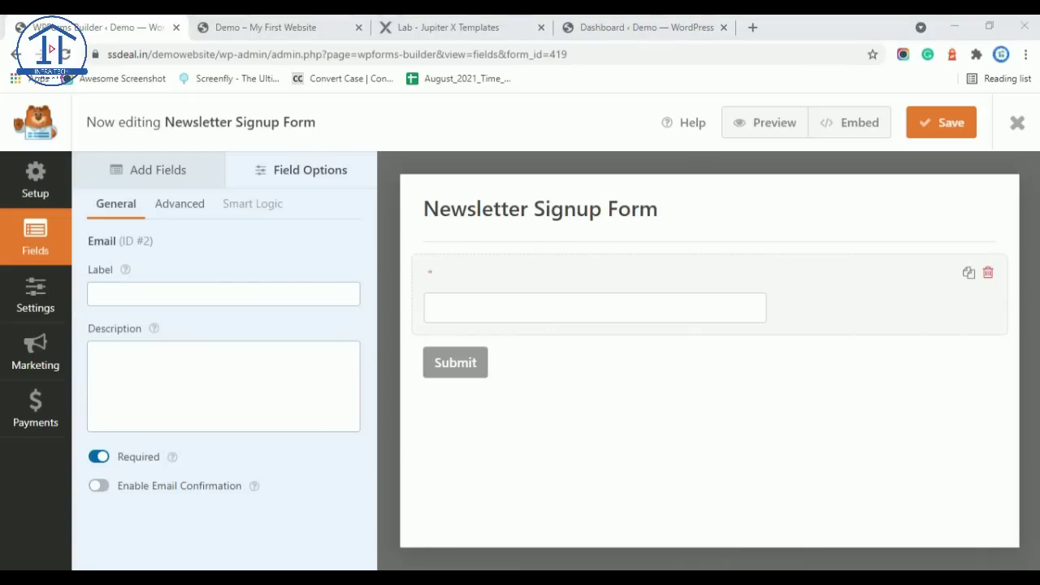
{"action": "left_click", "coordinate": [100, 457]}
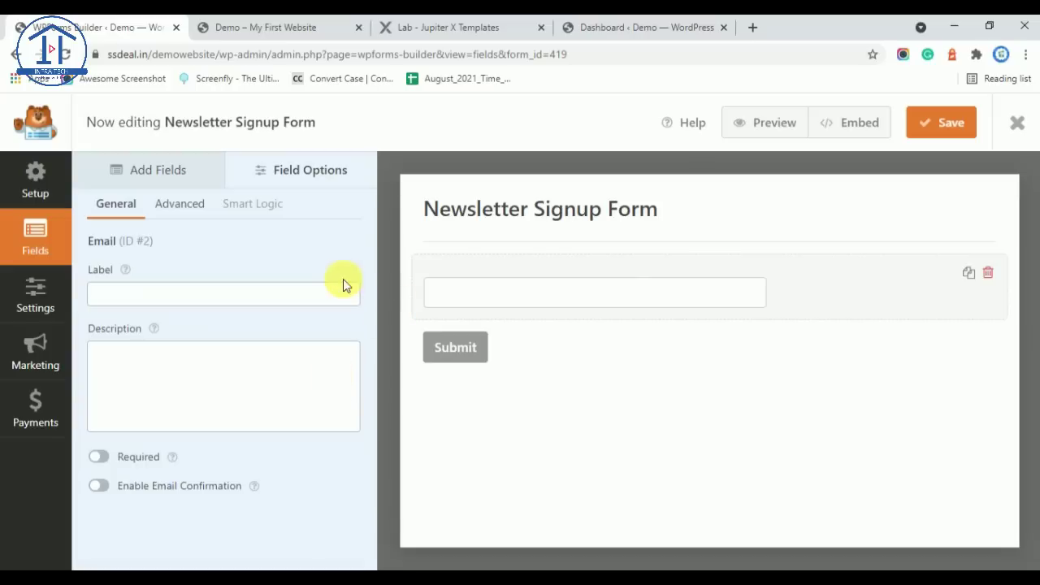
Step: Set the Email field's size to Large and its placeholder text to "Enter Your Email Address"
{"action": "left_click", "coordinate": [182, 212]}
{"action": "left_click", "coordinate": [178, 294]}
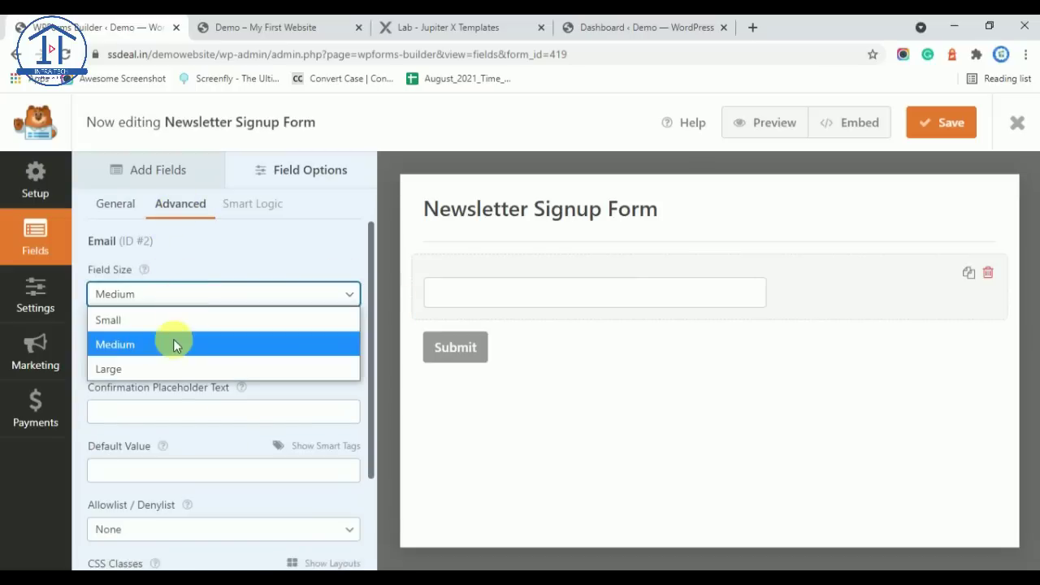
{"action": "left_click", "coordinate": [177, 365]}
{"action": "left_click", "coordinate": [102, 352]}
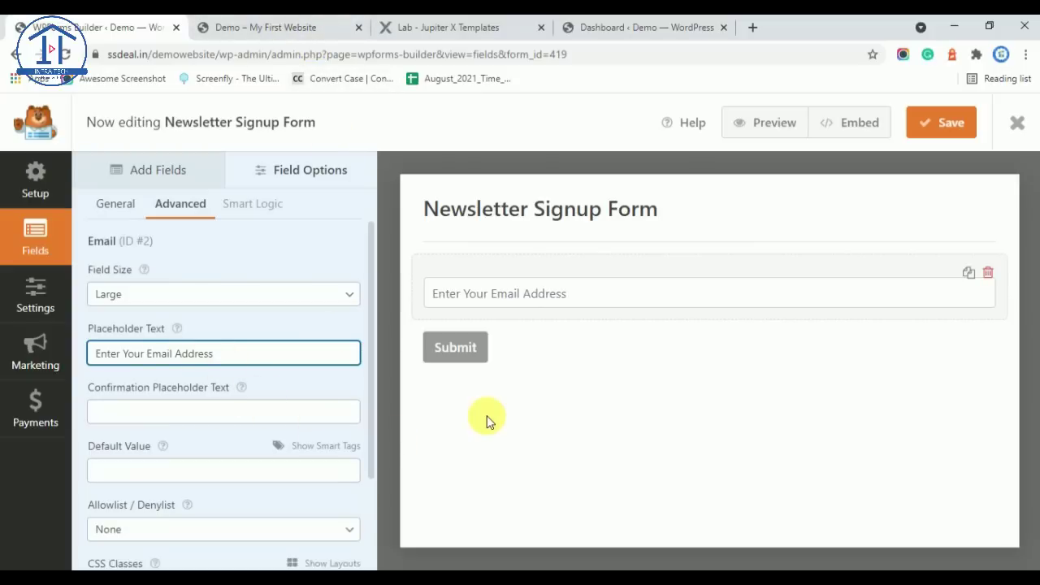
Step: Change the form's submit button text to SUBSCRIBE, matching the Jupiter X Lab footer, and save the form
{"action": "left_click", "coordinate": [468, 351]}
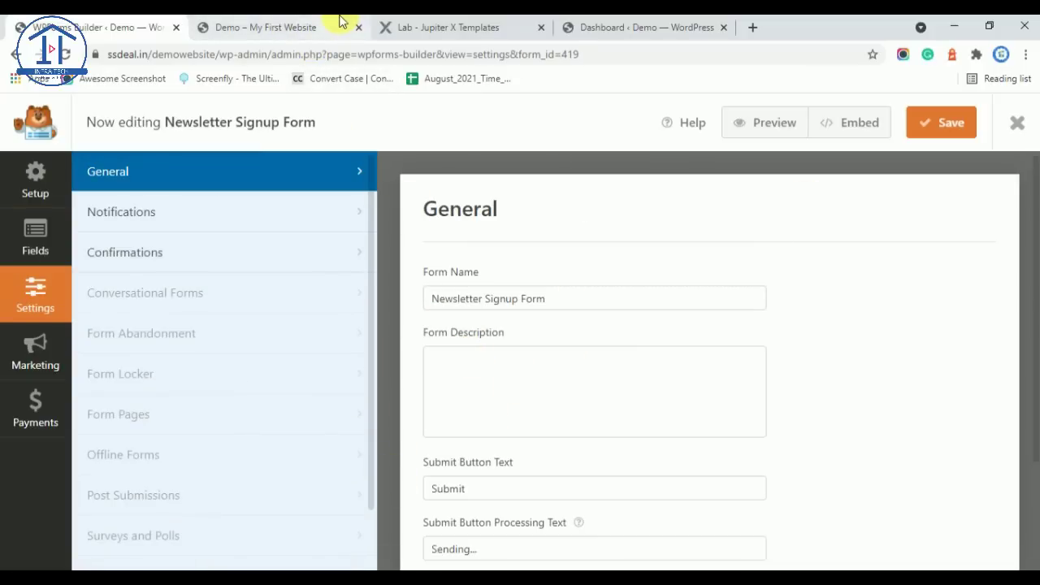
{"action": "left_click", "coordinate": [599, 25]}
{"action": "left_click", "coordinate": [476, 24]}
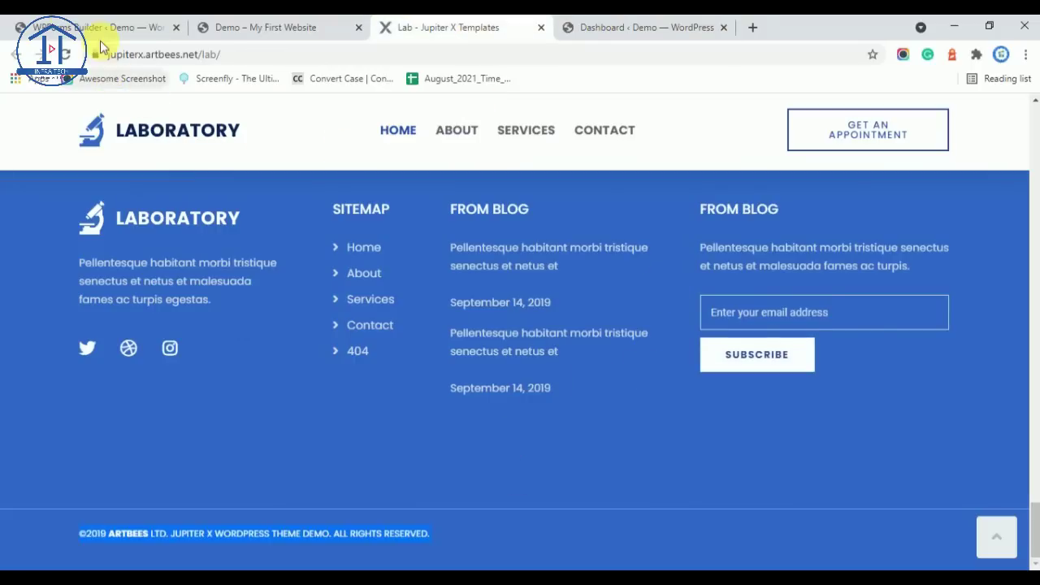
{"action": "left_click", "coordinate": [61, 27]}
{"action": "left_click_drag", "start_coordinate": [484, 488], "coordinate": [426, 489]}
{"action": "scroll", "coordinate": [521, 422], "scroll_direction": "down", "scroll_amount": 3}
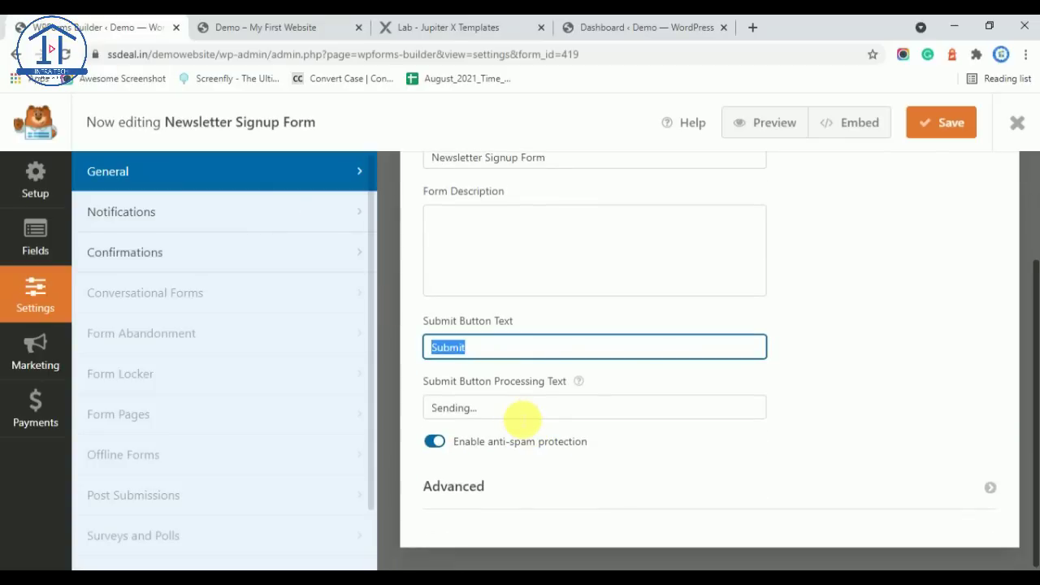
{"action": "type", "text": "SUBSCRIBE"}
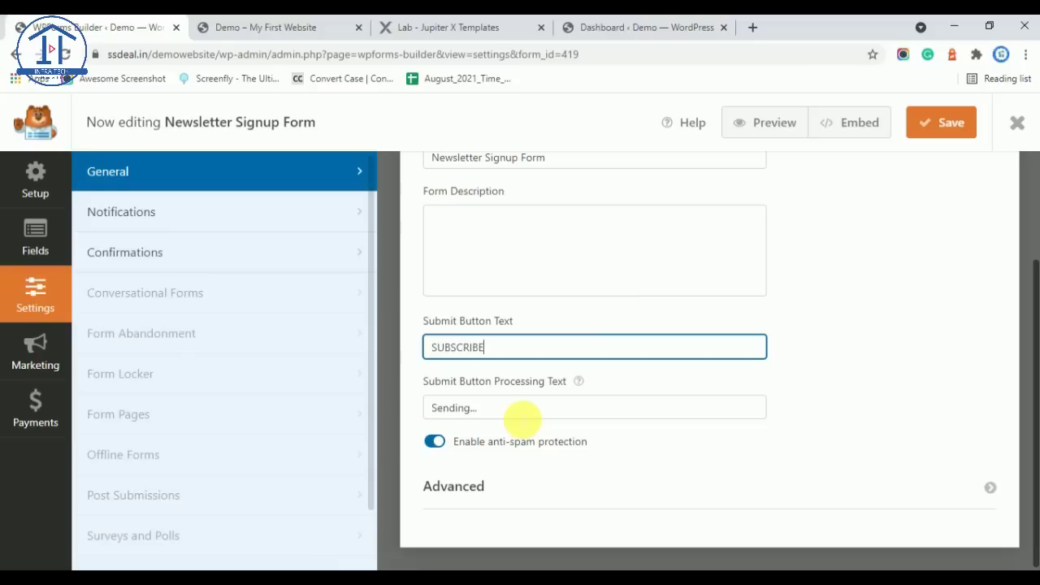
{"action": "scroll", "coordinate": [521, 417], "scroll_direction": "up", "scroll_amount": 3}
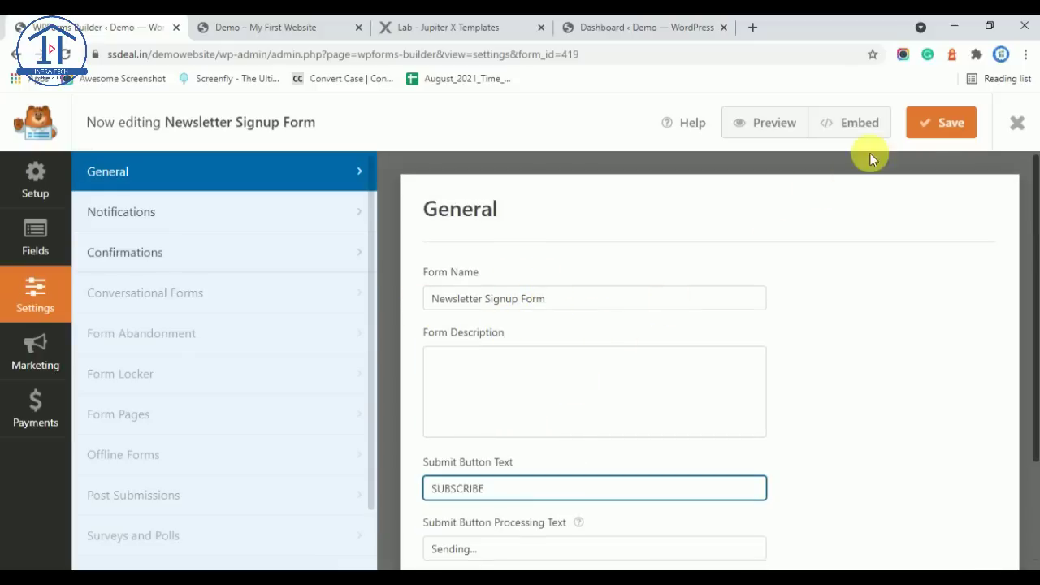
{"action": "left_click", "coordinate": [951, 130]}
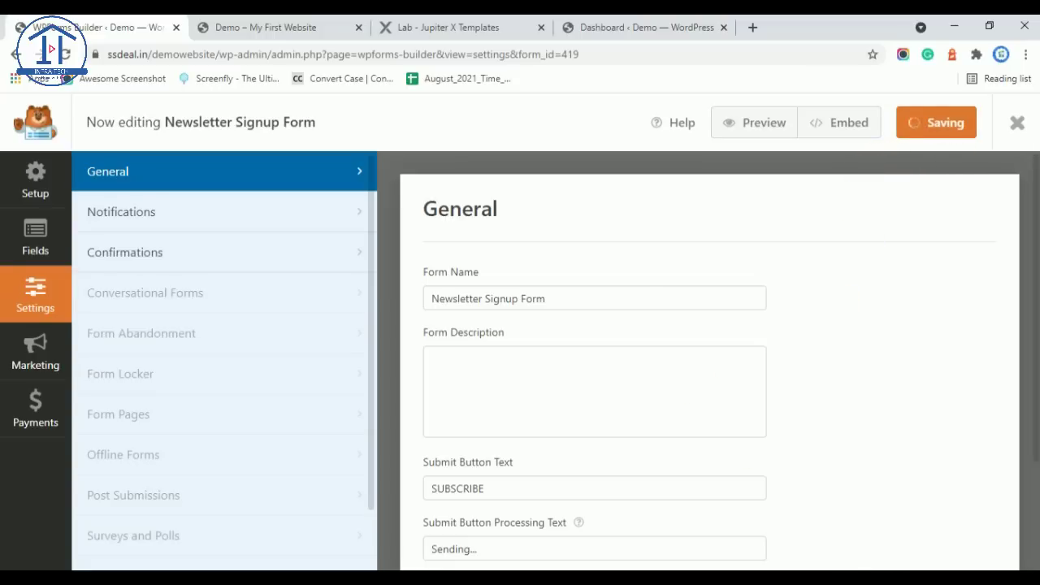
Step: Return to the demo home page and bring up the Elementor editing choices for its header and footer
{"action": "left_click", "coordinate": [287, 22]}
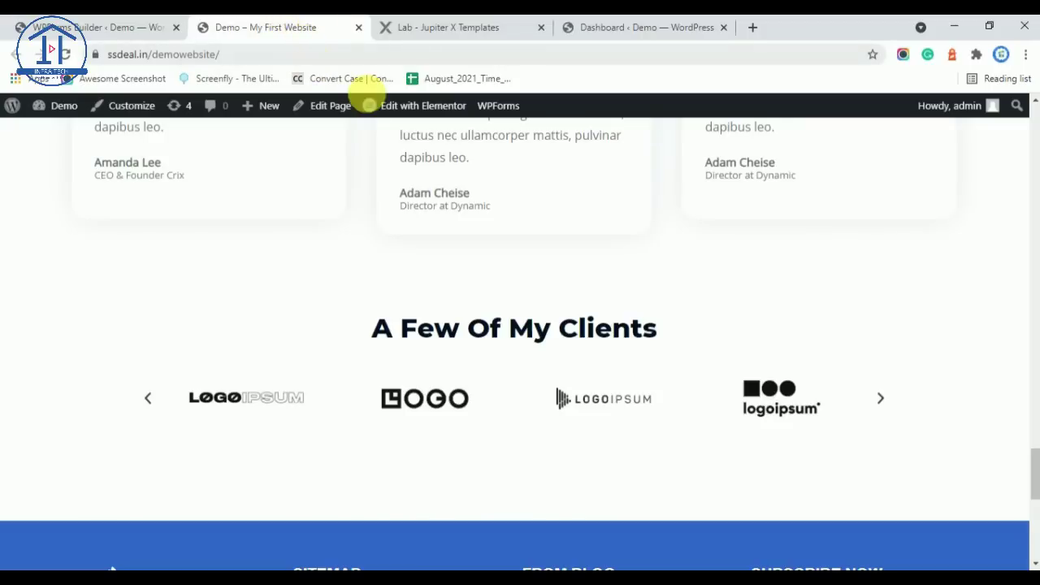
{"action": "mouse_move", "coordinate": [426, 110]}
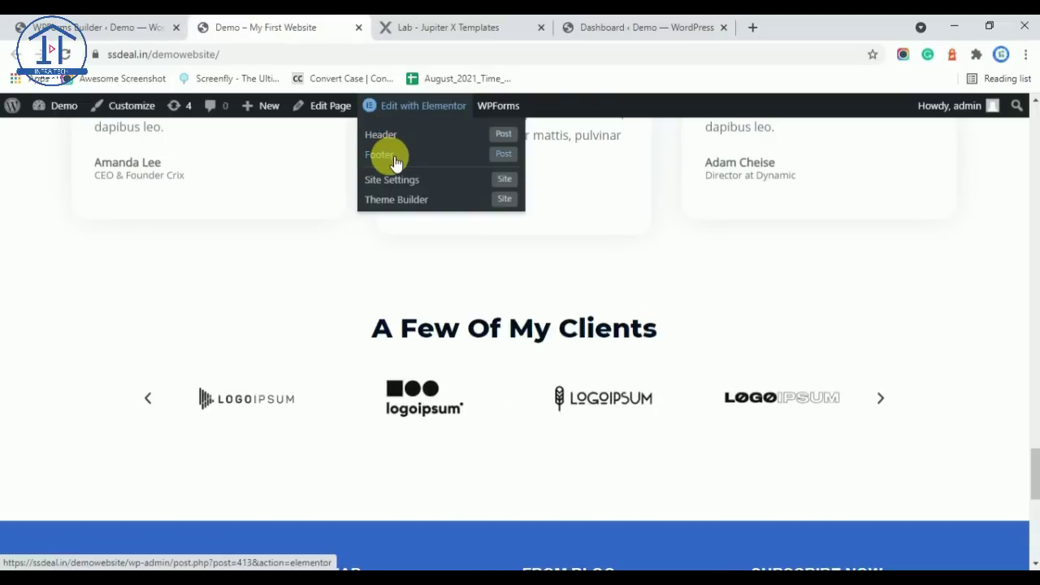
{"action": "scroll", "coordinate": [622, 395], "scroll_direction": "down", "scroll_amount": 10}
{"action": "scroll", "coordinate": [663, 314], "scroll_direction": "up", "scroll_amount": 10}
{"action": "mouse_move", "coordinate": [395, 104]}
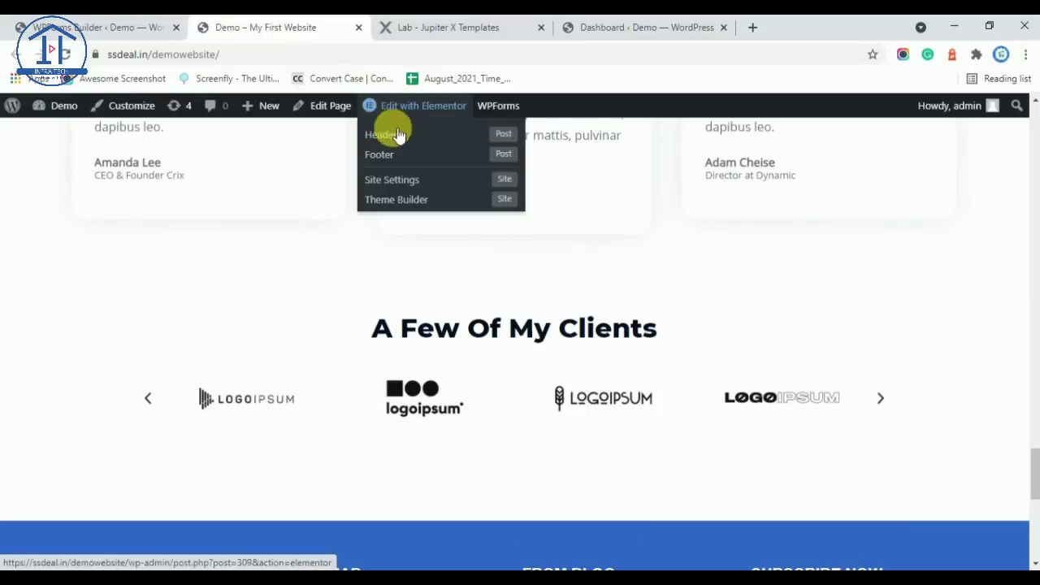